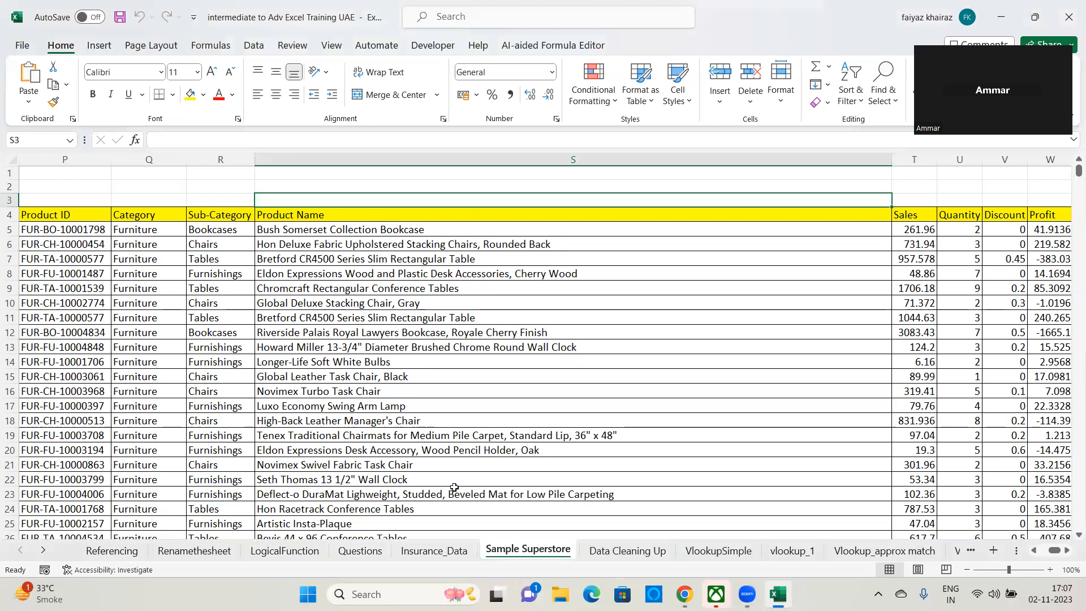
- Create a PivotTable from the whole Sample Superstore data range on a new worksheet
click(435, 312)
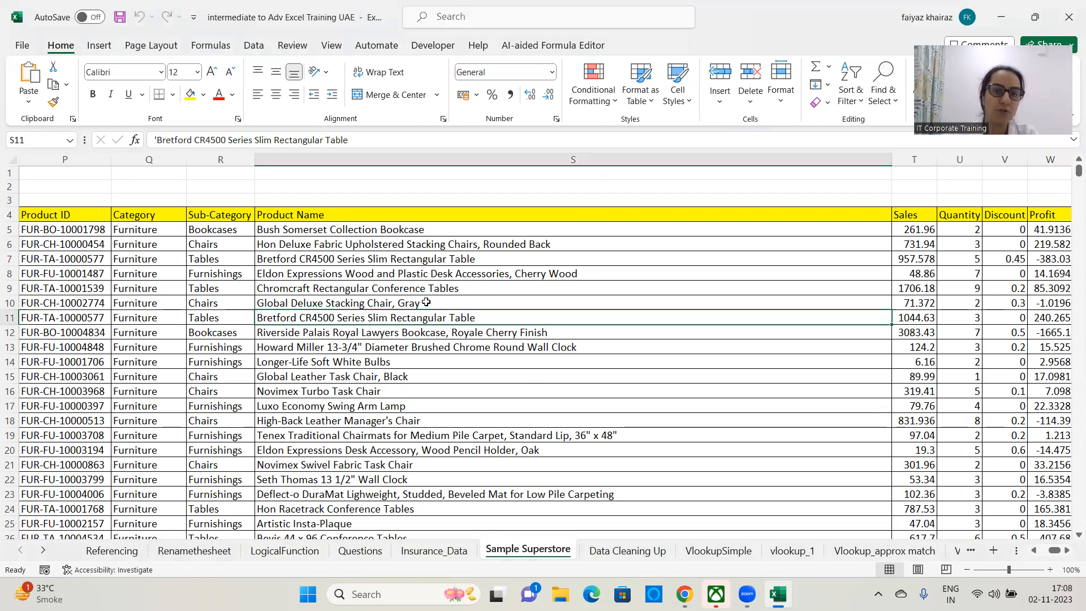
key(ctrl+a)
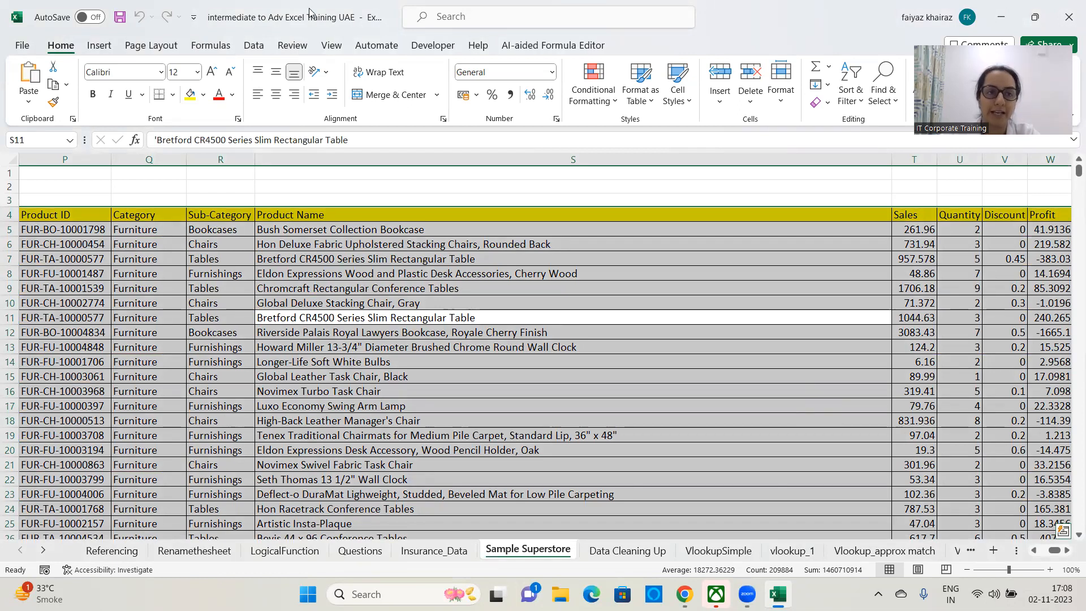
click(100, 46)
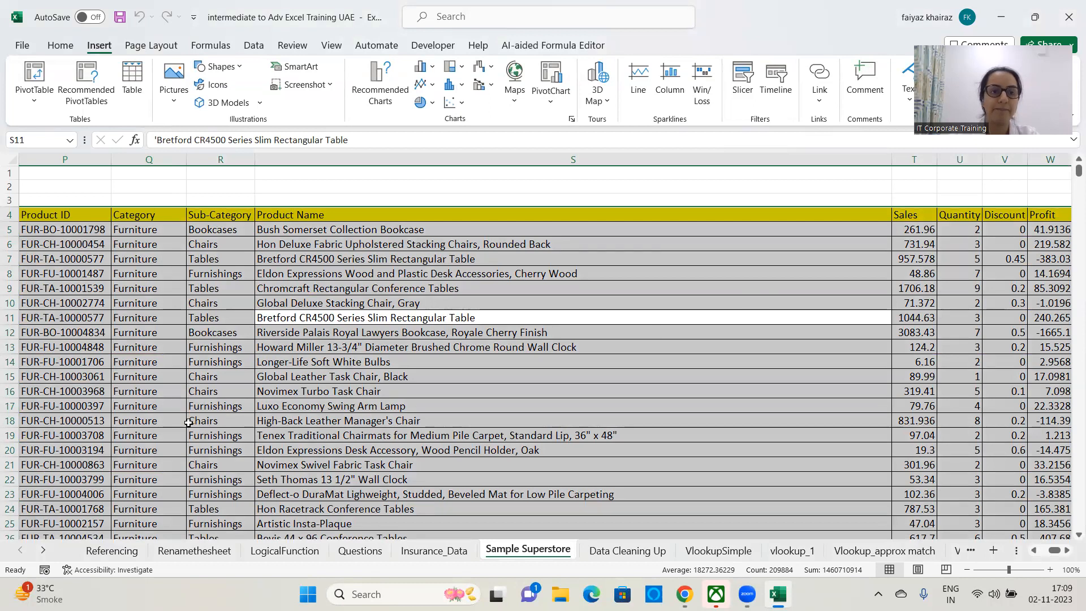
click(32, 79)
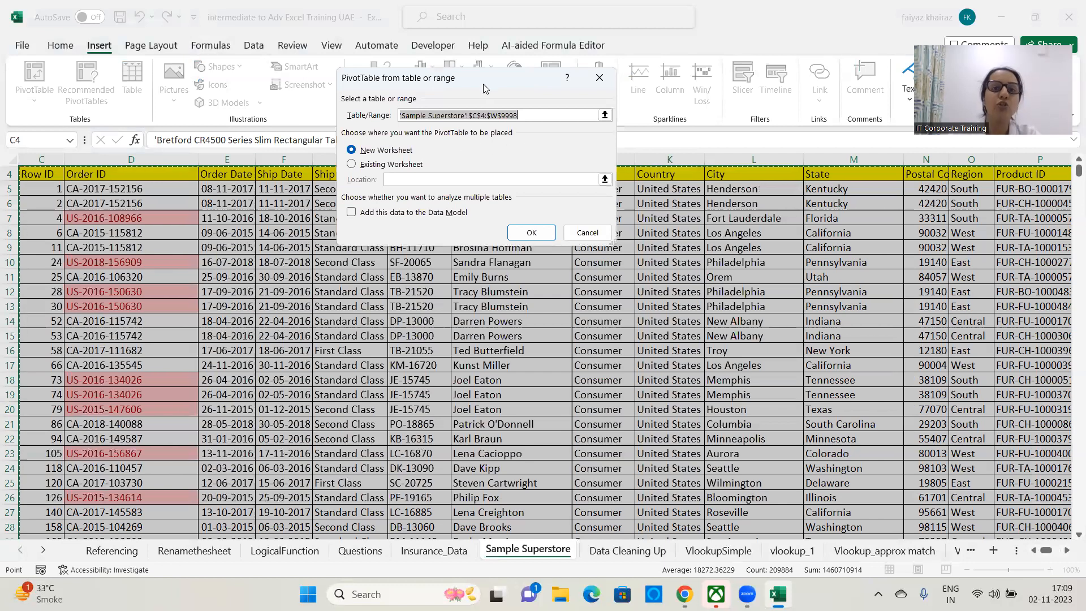
drag(497, 79, 529, 149)
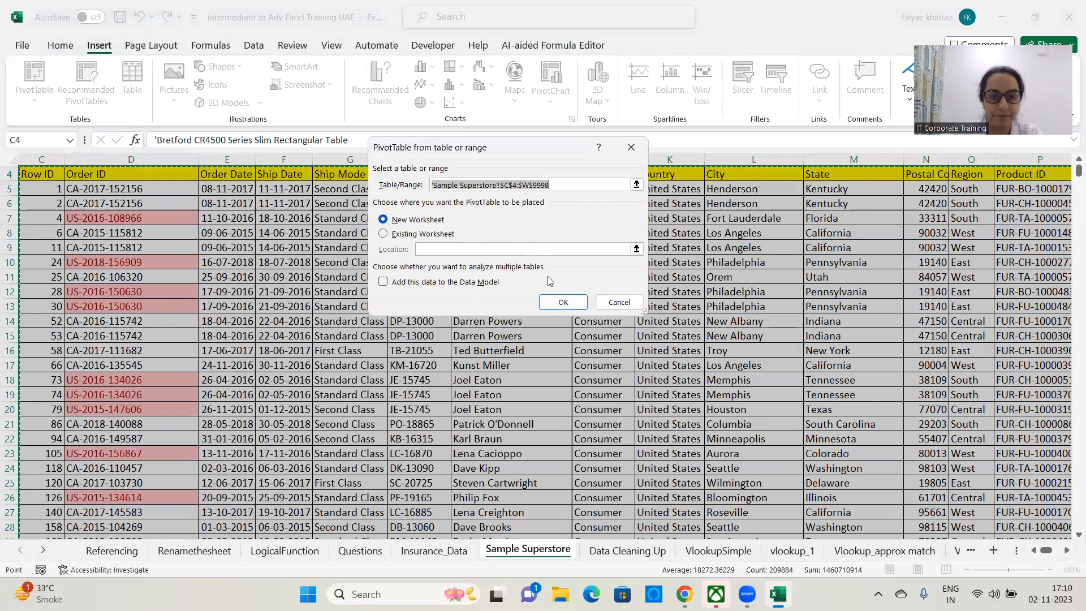
click(564, 302)
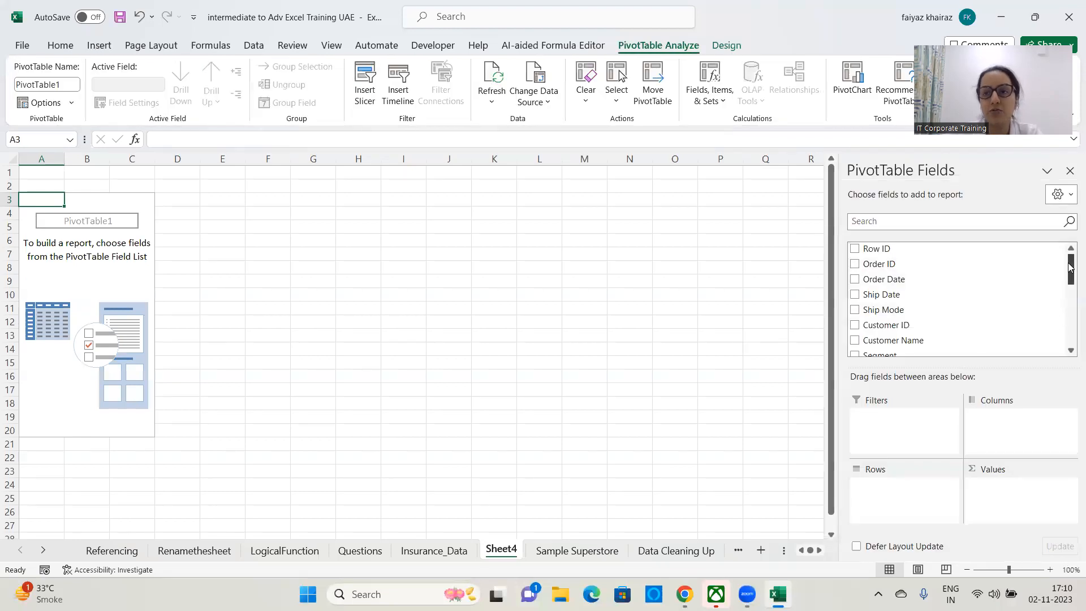
- Add the Row ID field to the Values area of the PivotTable
drag(1070, 265, 1054, 228)
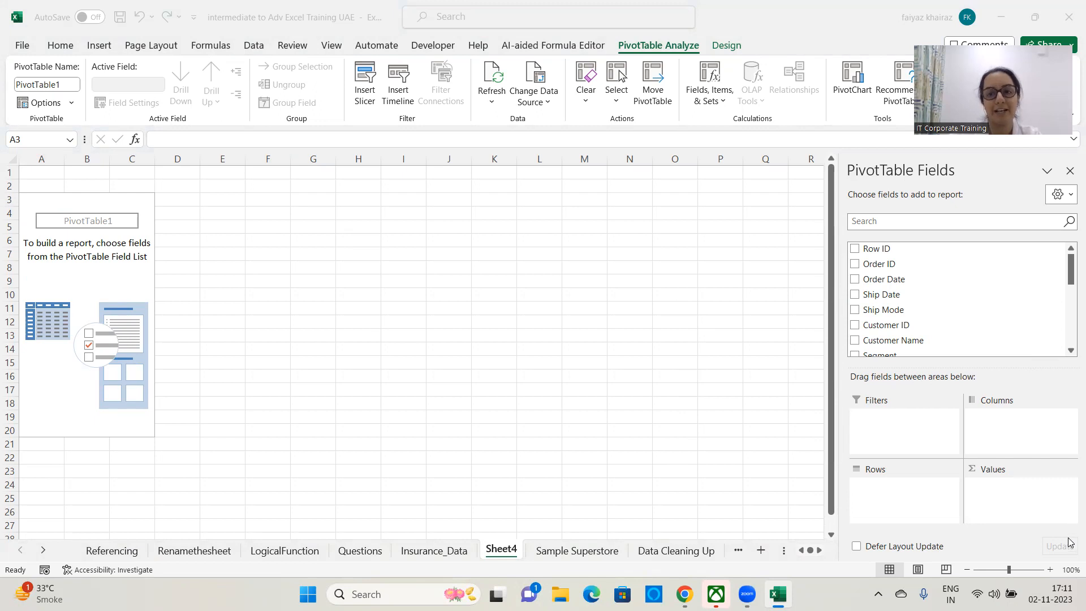
click(866, 247)
drag(865, 247, 1027, 512)
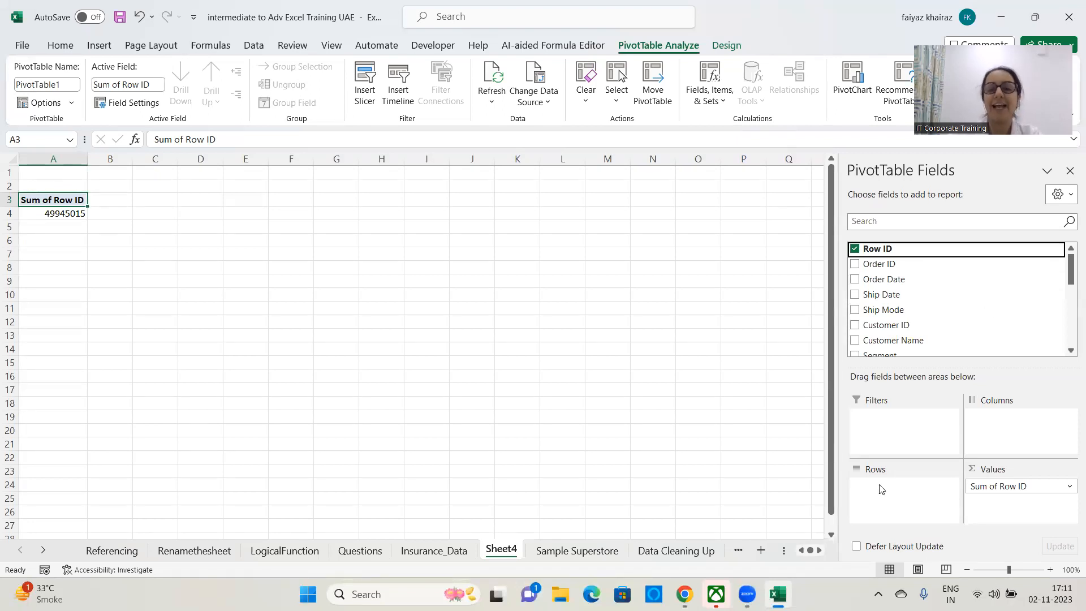
- Enter the notes "Grouping" in cell L4 and "Datewise" in cell L5
click(548, 214)
text(Gr)
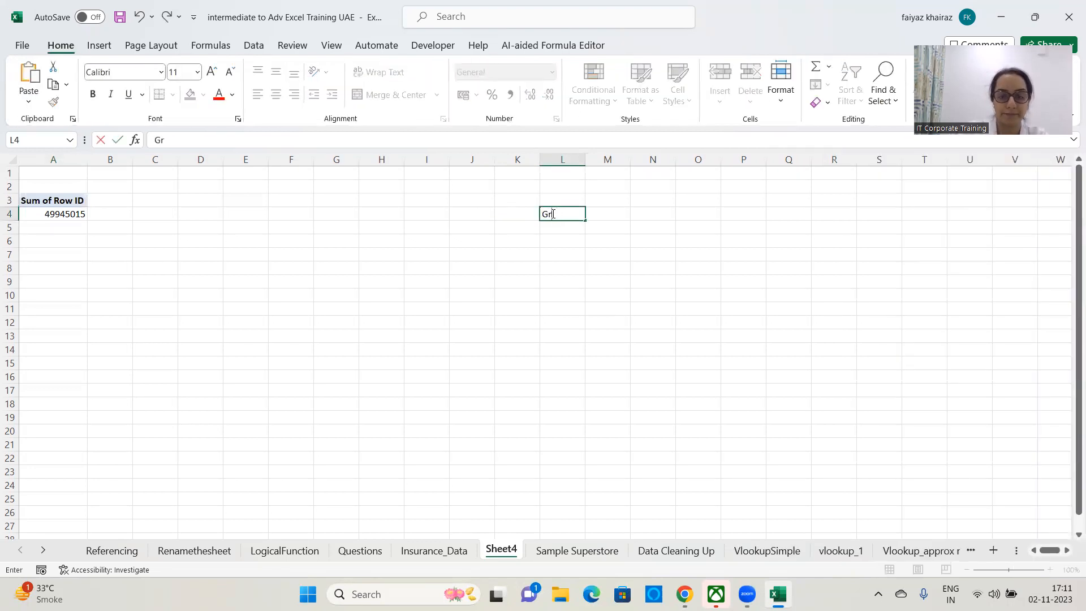
text(uuping)
key(Return)
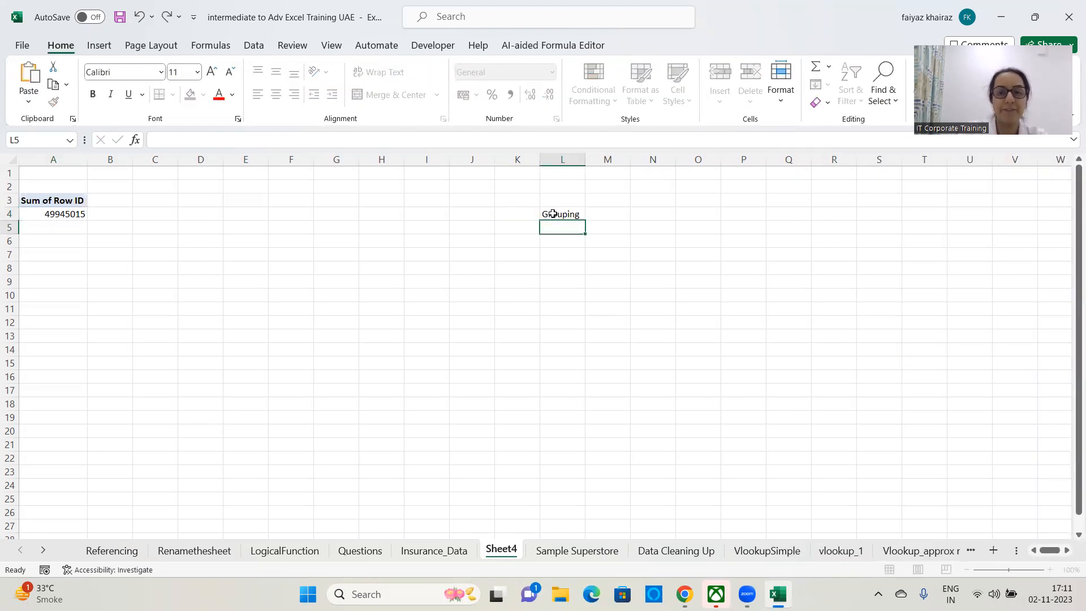
text(Datewise)
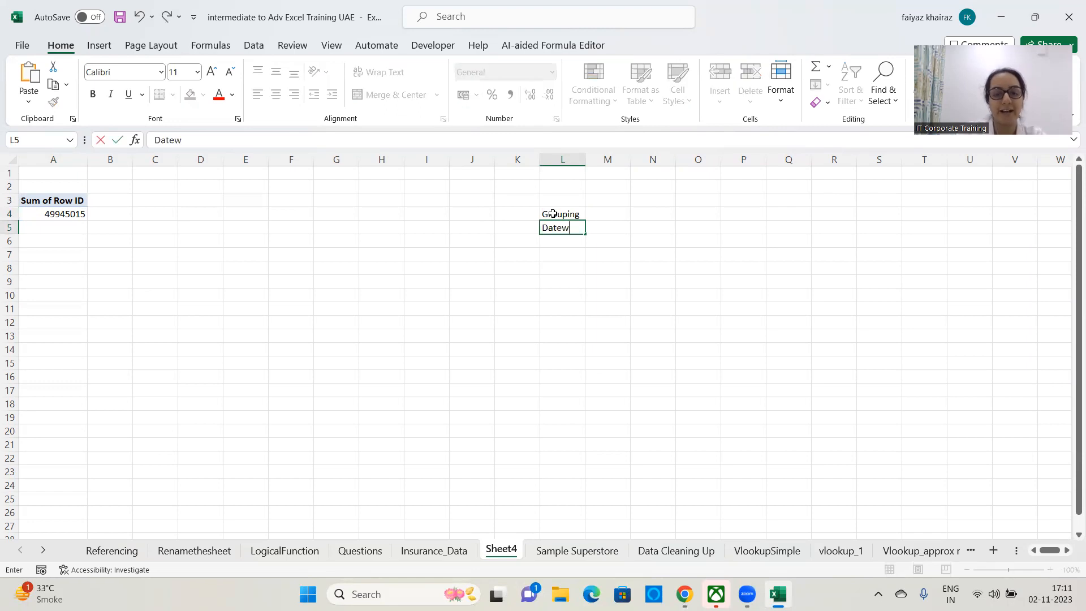
key(Return)
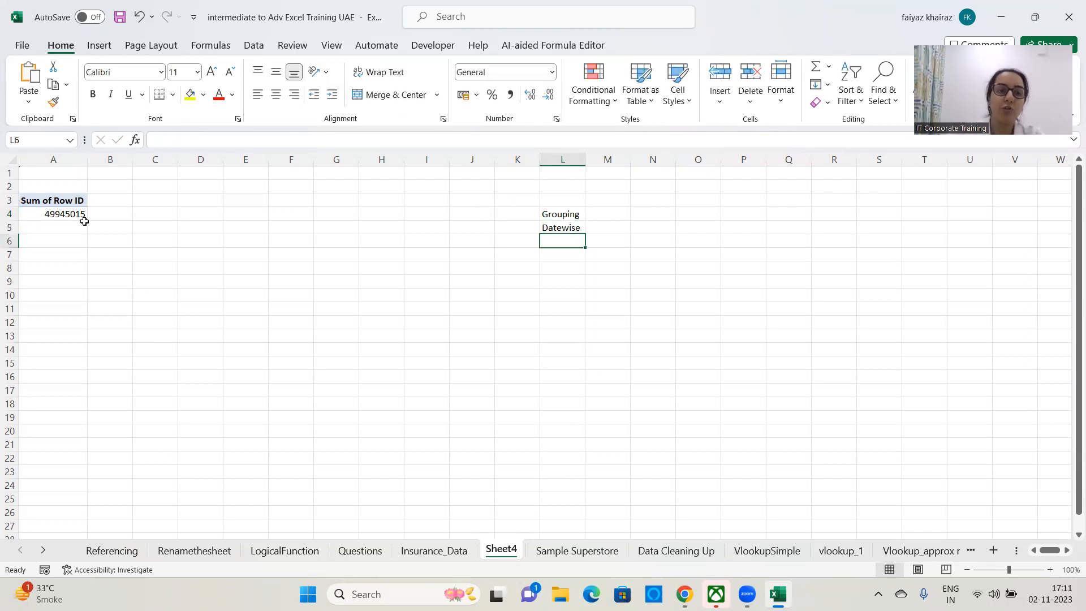
- Add Order Date to the PivotTable rows and ungroup it into individual dates
click(66, 214)
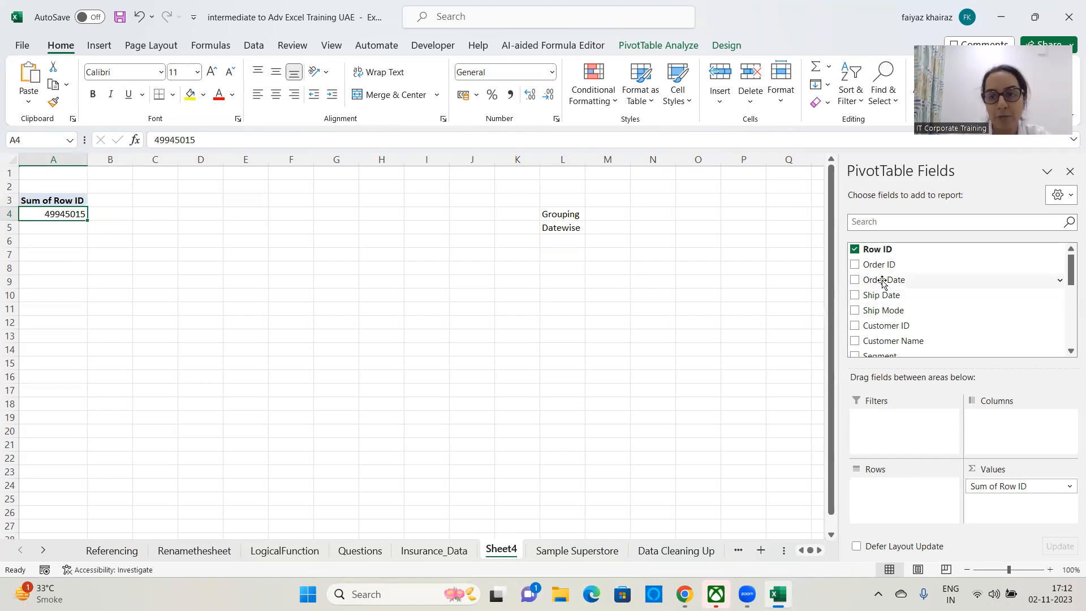
drag(883, 281, 922, 479)
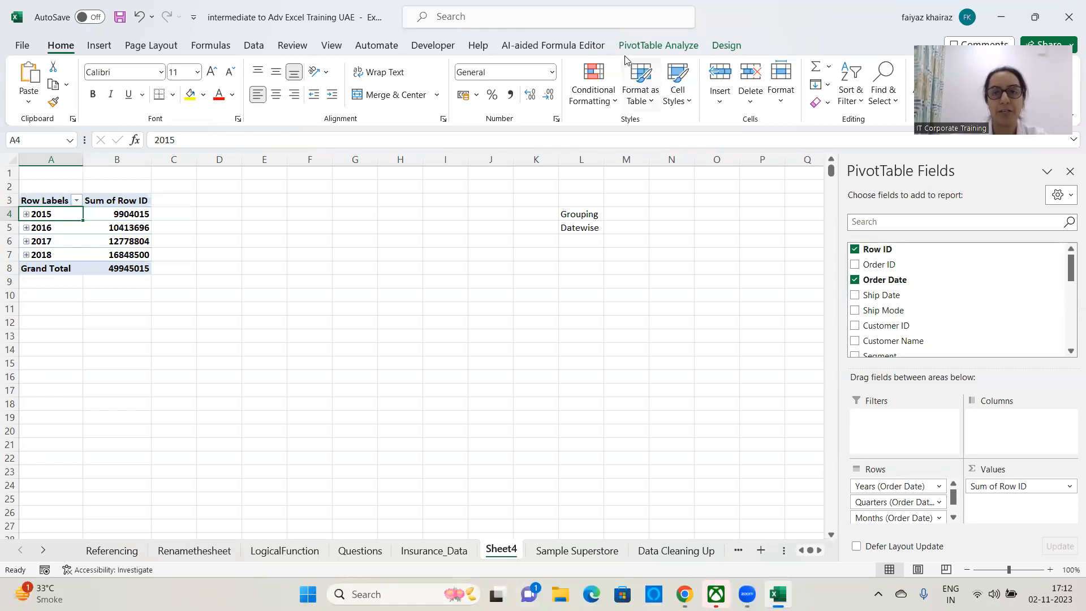
click(639, 47)
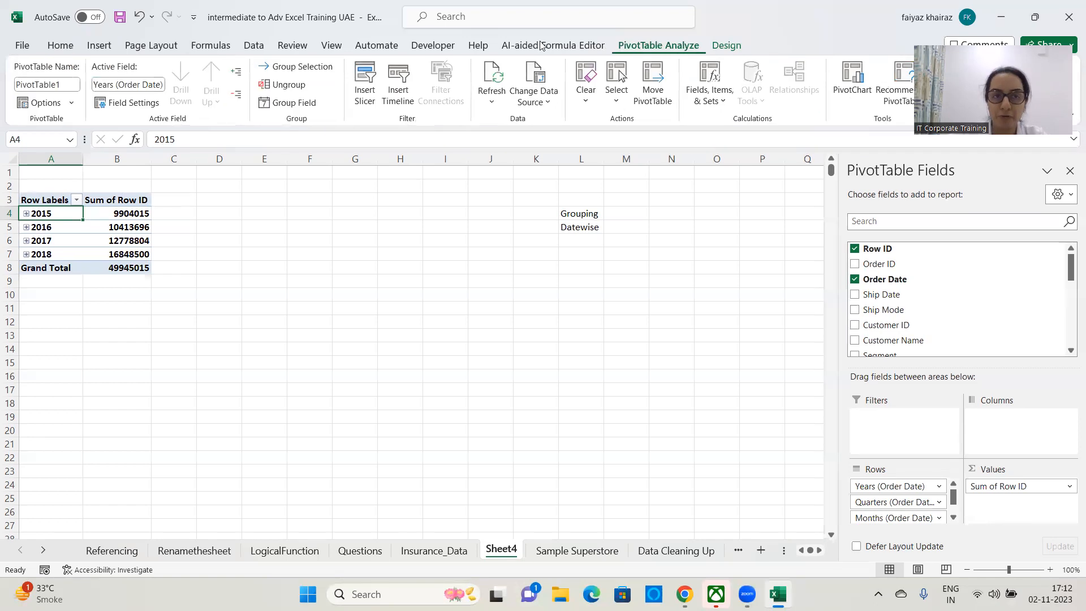
click(301, 85)
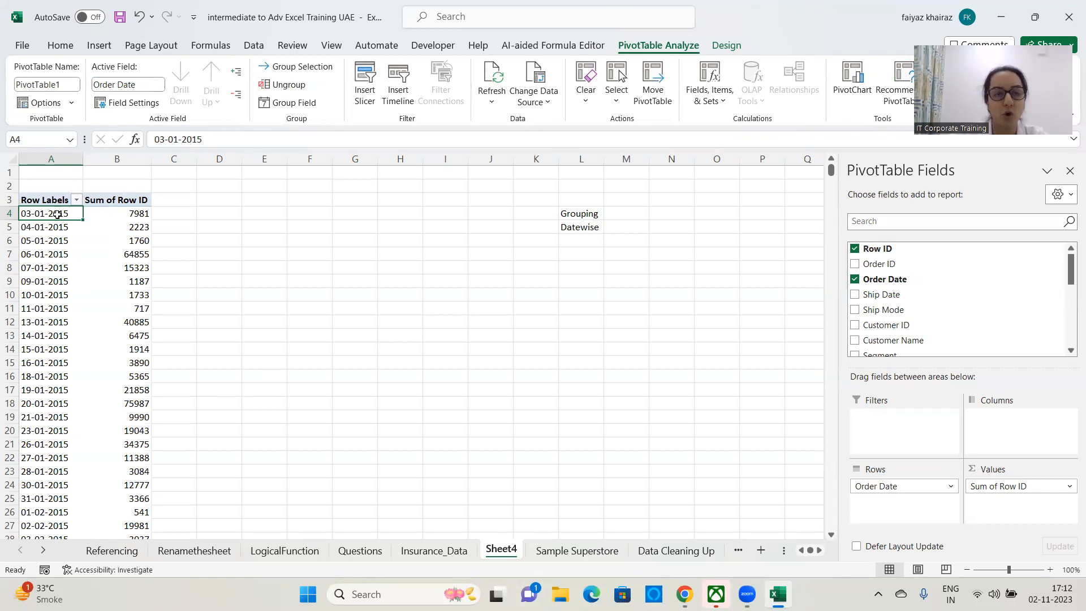
- Replace Order Date with Ship Date in the PivotTable rows and ungroup it into individual dates
drag(886, 485, 712, 481)
drag(883, 294, 928, 498)
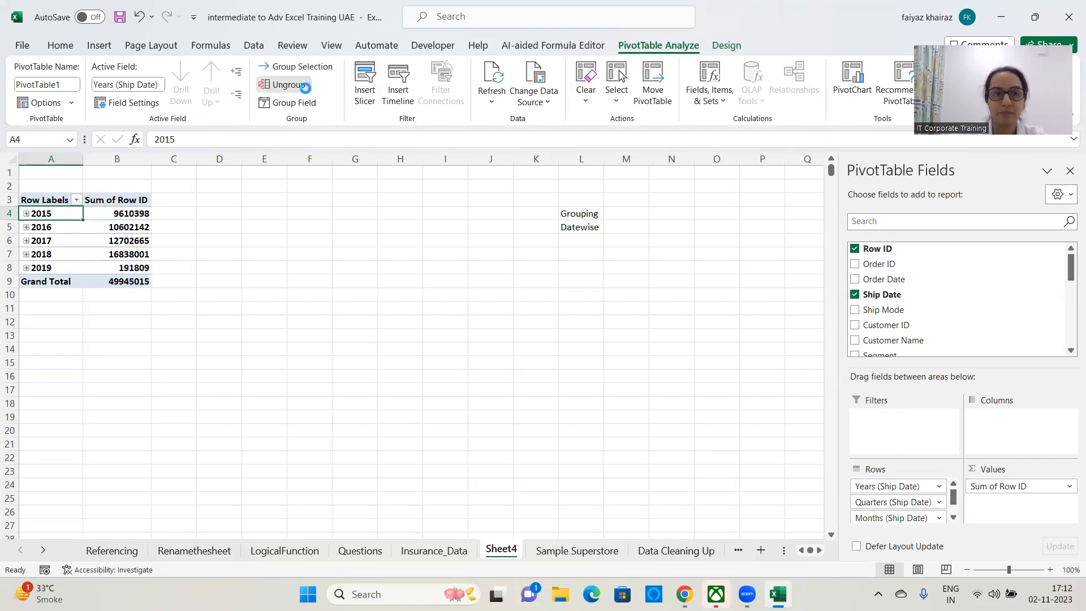
click(286, 84)
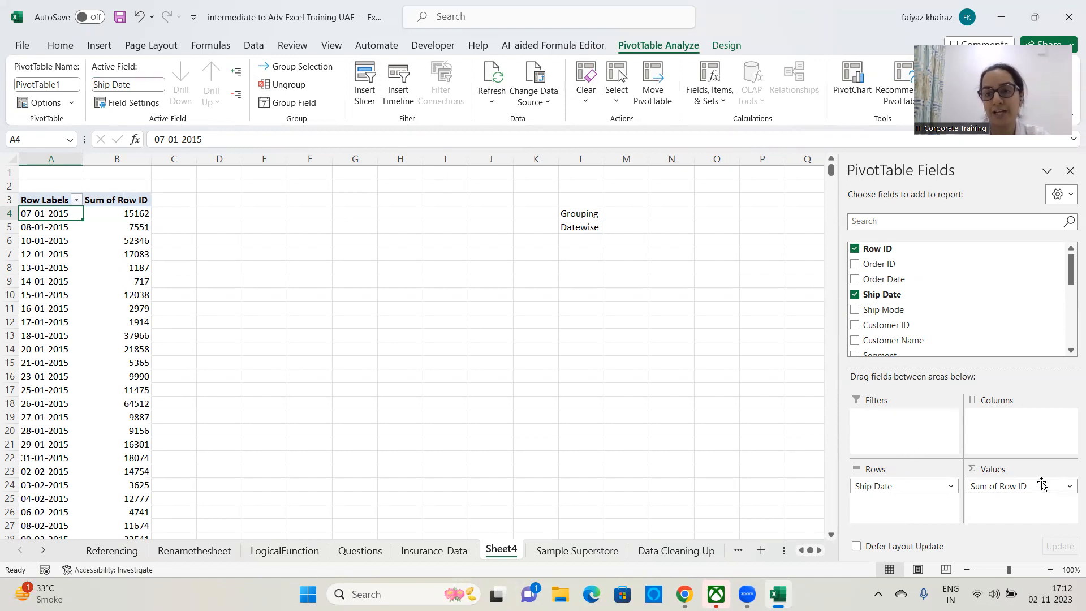
- Replace Row ID with Order ID in the Values area so the PivotTable counts orders per ship date
drag(1042, 485, 744, 442)
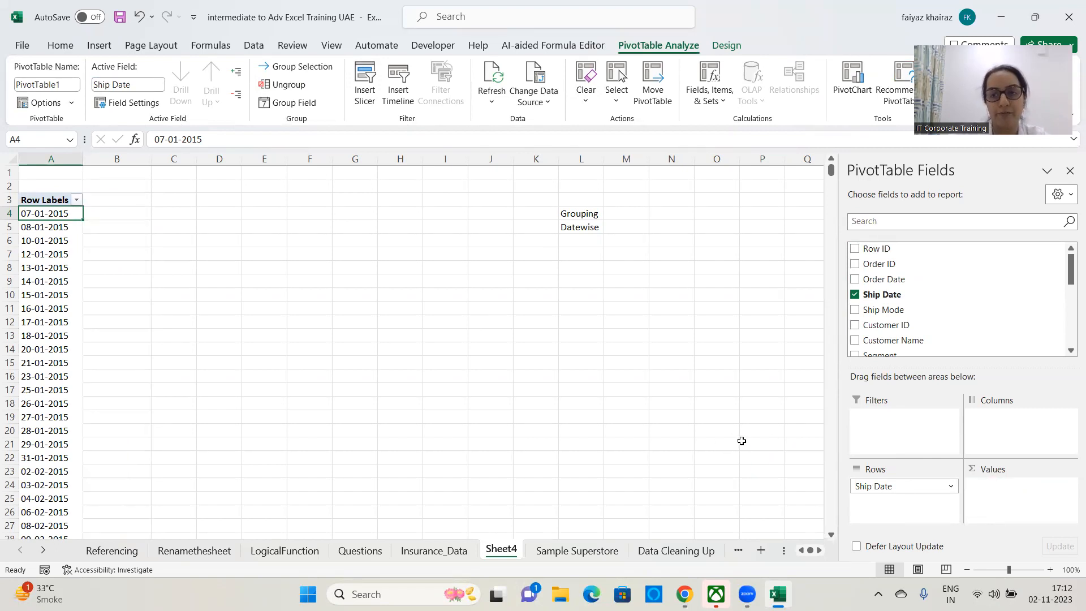
drag(883, 264, 1002, 498)
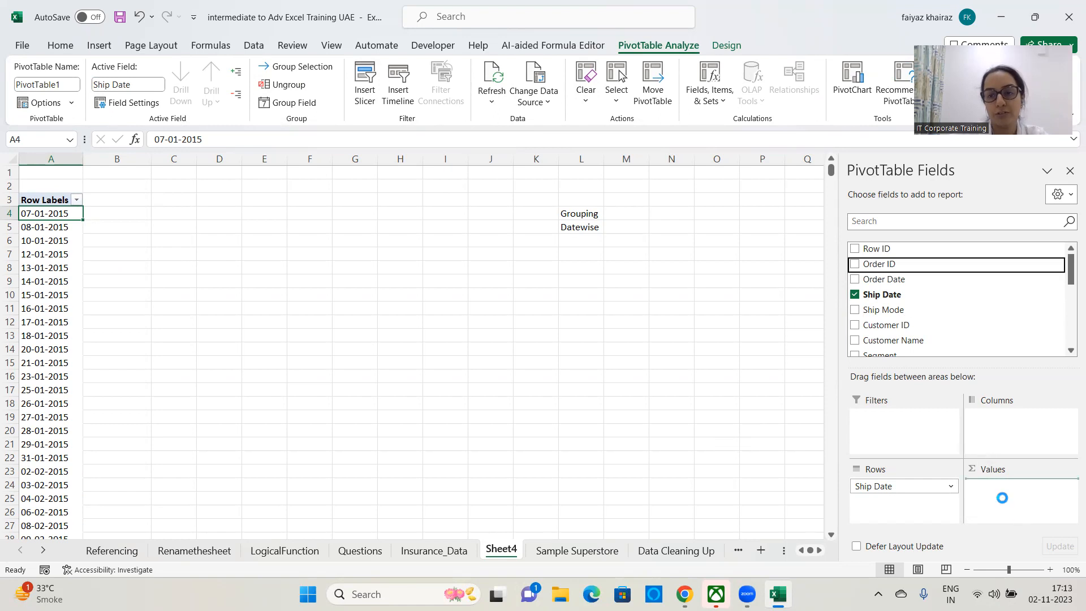
drag(883, 249, 1011, 510)
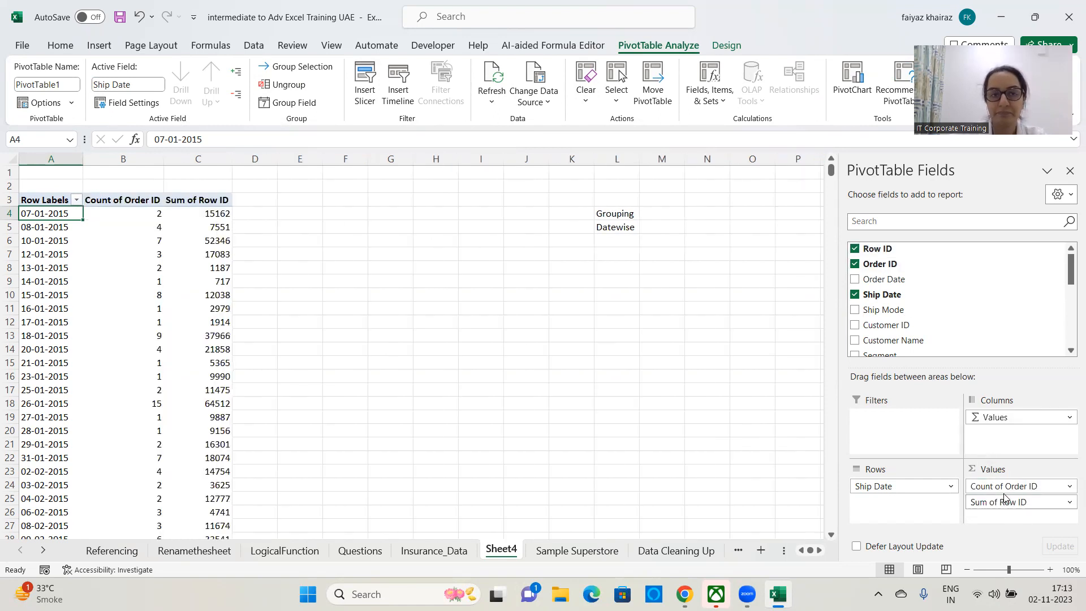
drag(876, 456, 728, 439)
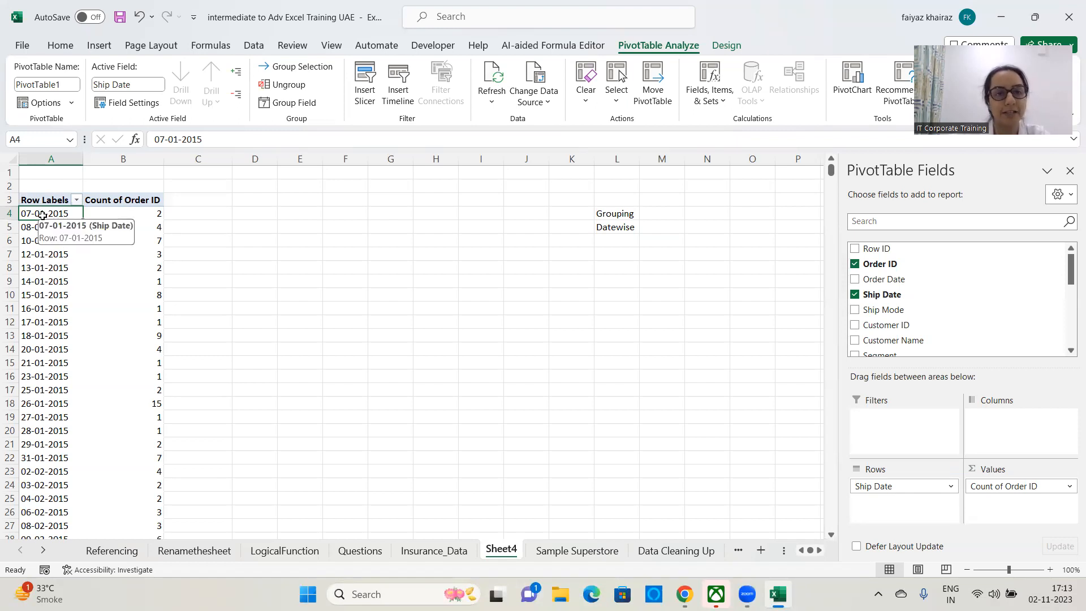
- Group the Ship Date row field by Months and Years
click(312, 104)
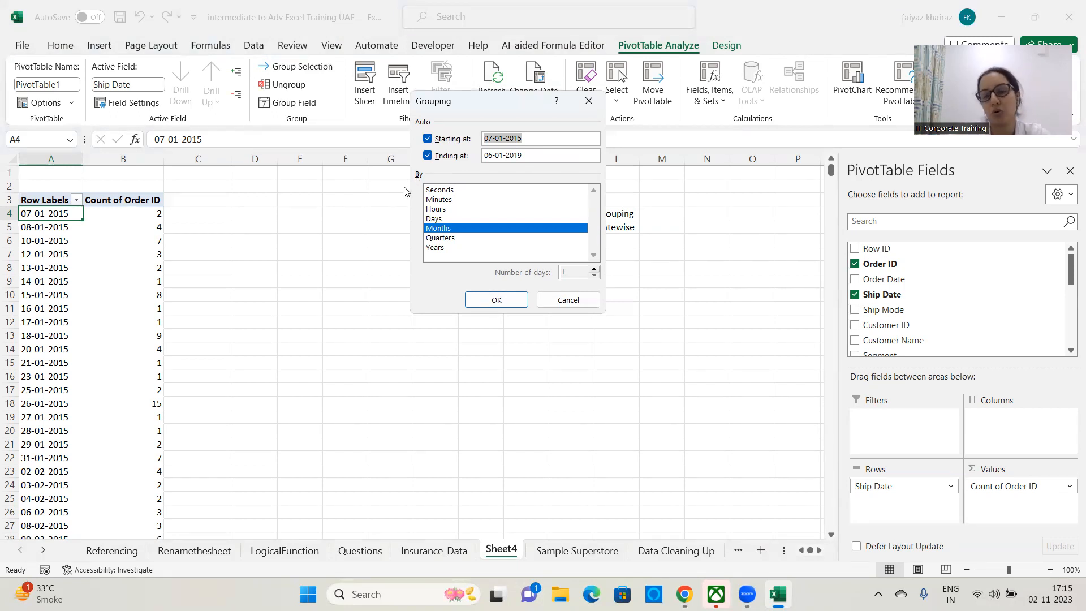
click(436, 248)
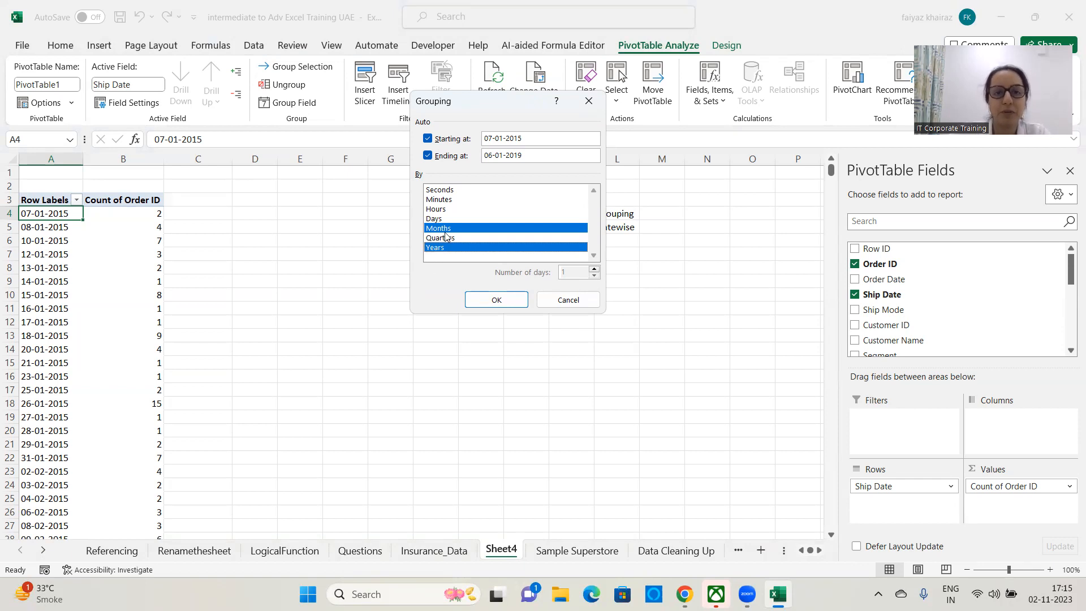
click(486, 306)
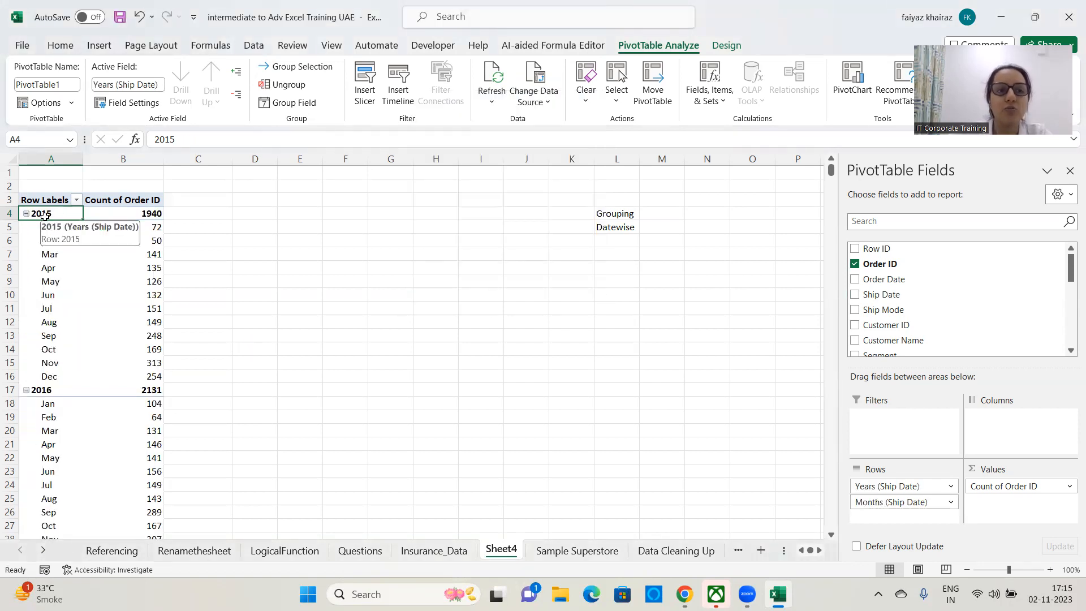
- Examine the 2015 order count and its monthly breakdown from January to December
click(145, 214)
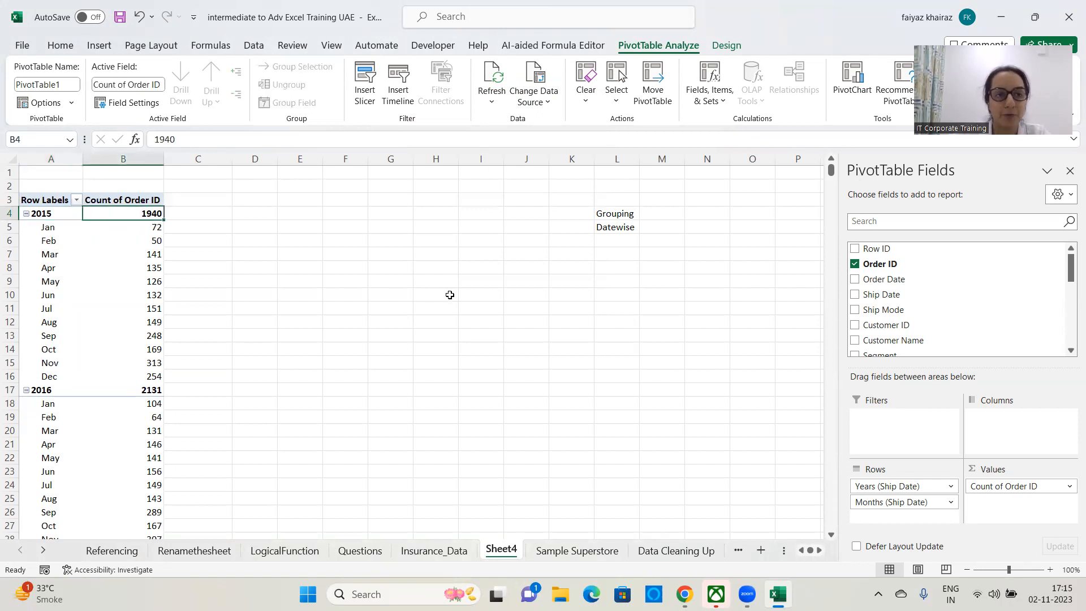
click(46, 228)
click(45, 240)
click(45, 264)
click(44, 294)
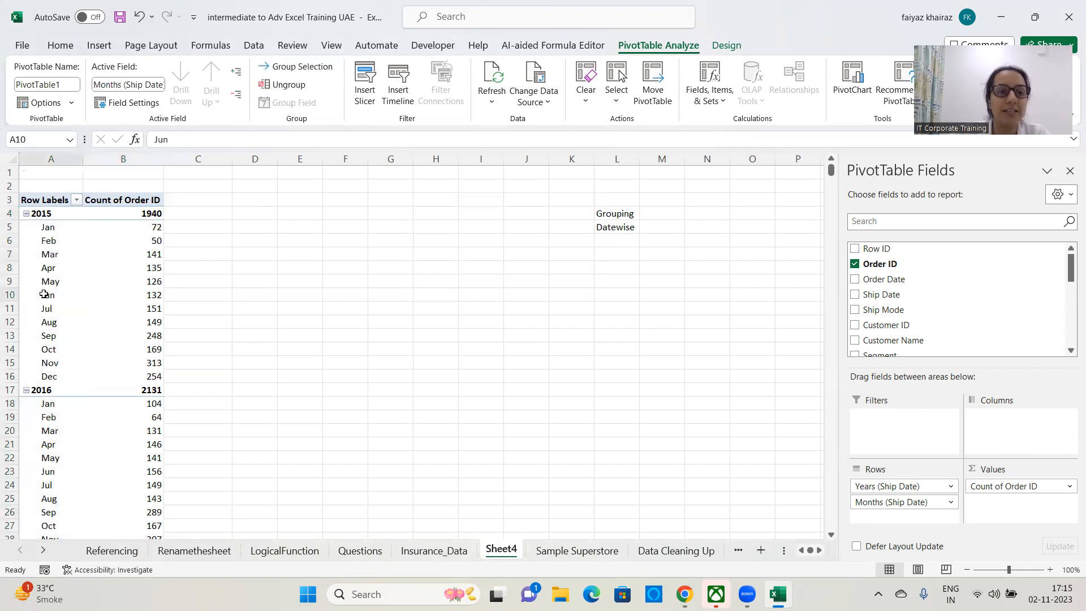
click(44, 317)
click(46, 331)
click(43, 356)
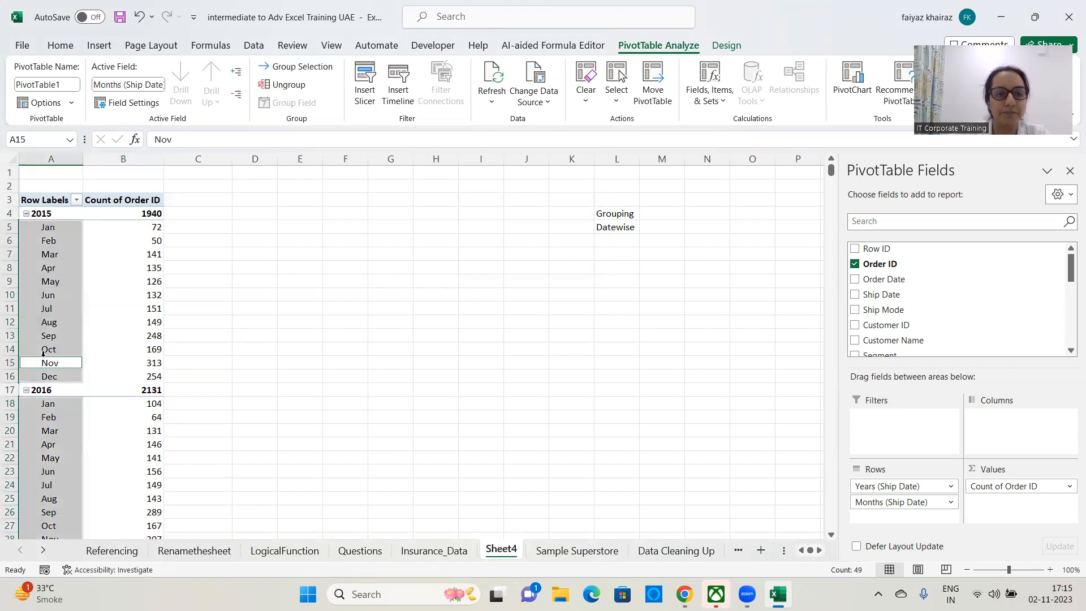
click(45, 349)
click(46, 362)
click(52, 387)
click(51, 379)
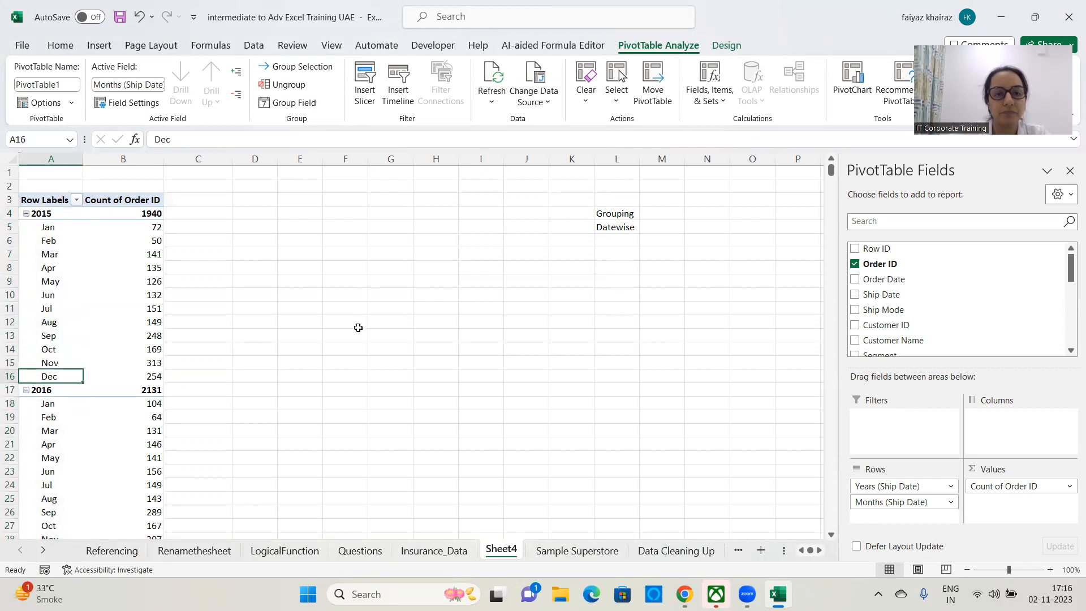
- Examine the 2016 order count and the monthly rows beneath it
scroll(368, 271, down, 4)
click(42, 228)
click(155, 227)
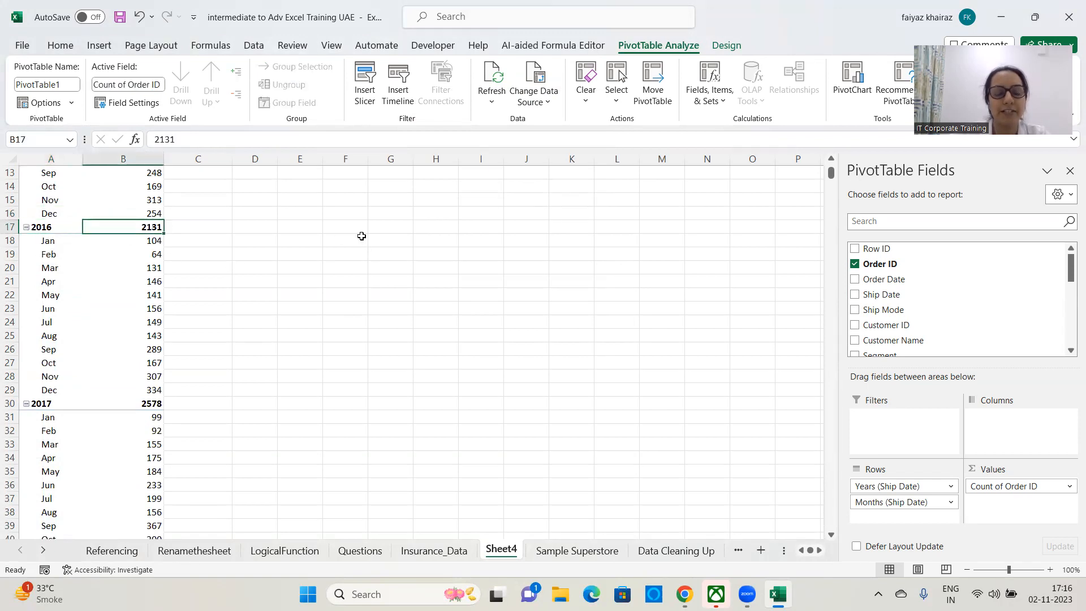
click(46, 242)
click(45, 255)
click(47, 268)
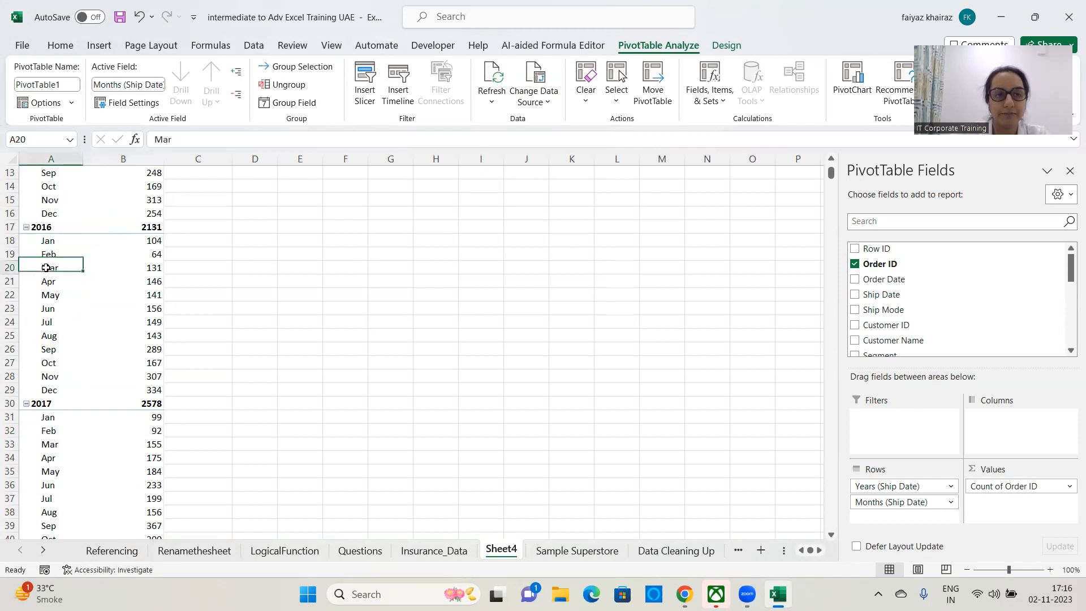
click(51, 287)
click(51, 287)
click(52, 295)
click(50, 309)
click(49, 322)
click(51, 336)
click(56, 349)
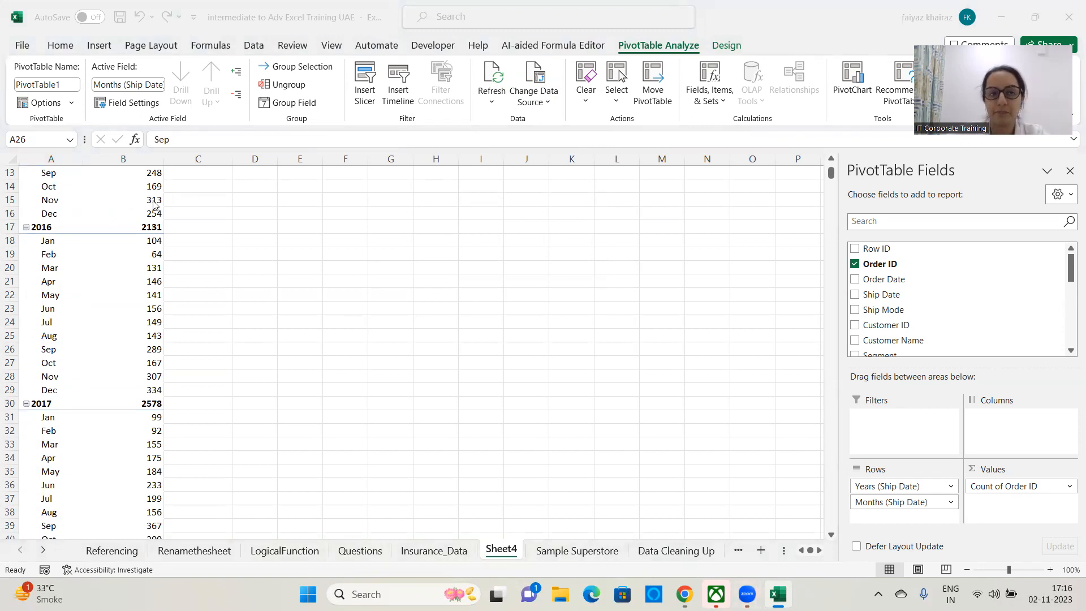
- Ungroup the Ship Date field and remove it from the PivotTable rows
click(290, 89)
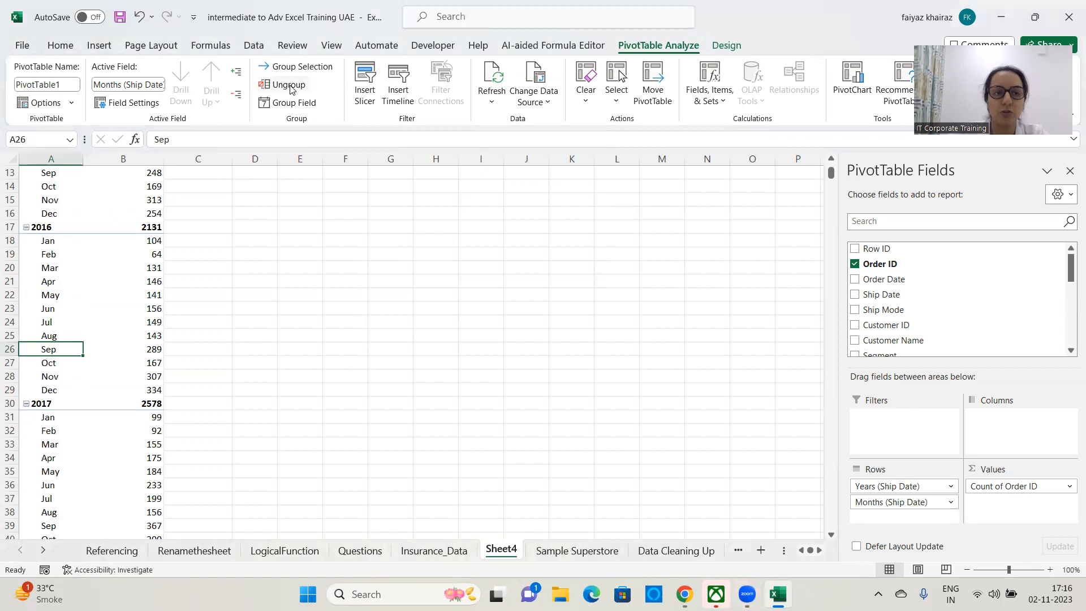
click(290, 89)
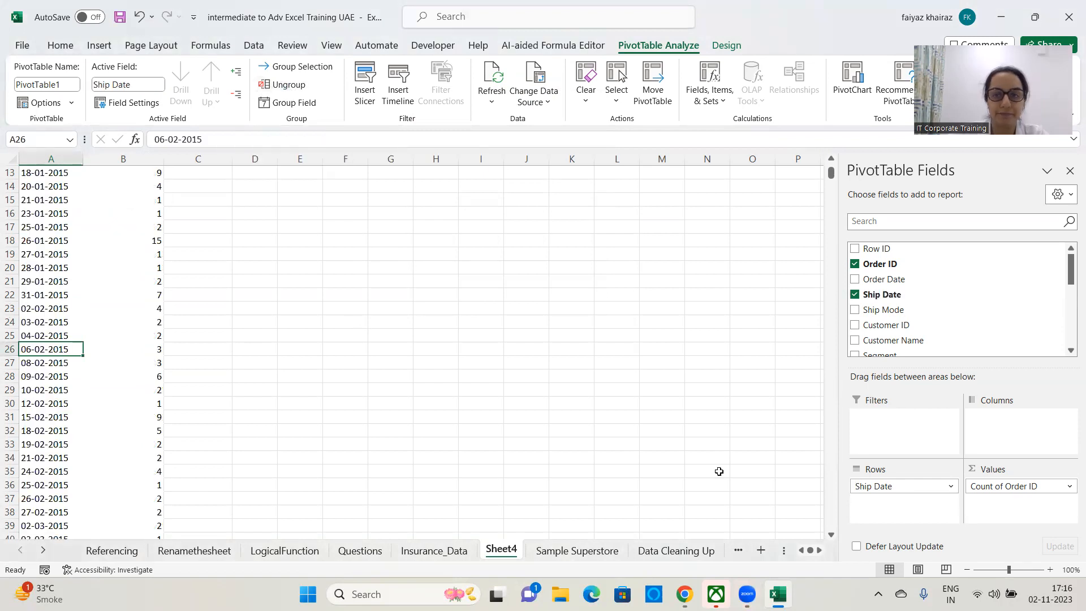
drag(889, 487, 728, 493)
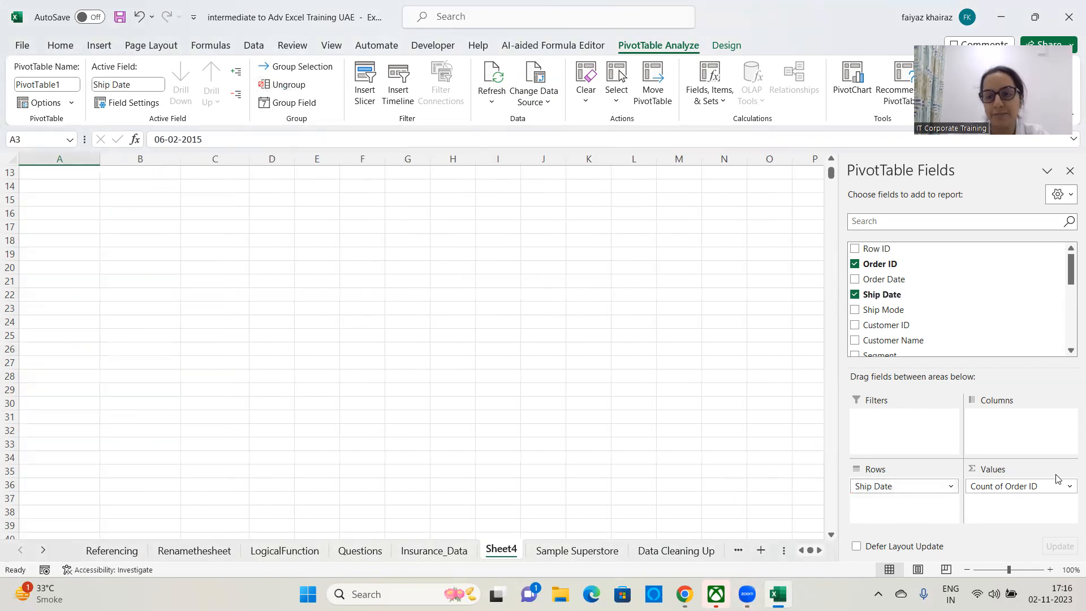
- Remove the Order ID count from the PivotTable values so the report is empty
drag(1018, 485, 725, 425)
click(724, 425)
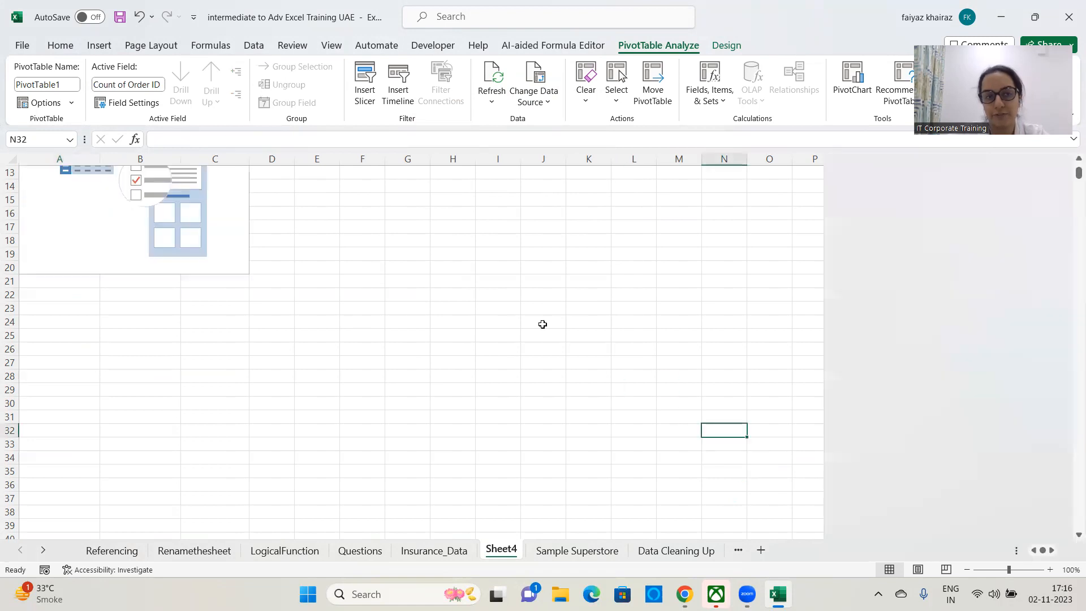
scroll(621, 322, up, 4)
click(115, 248)
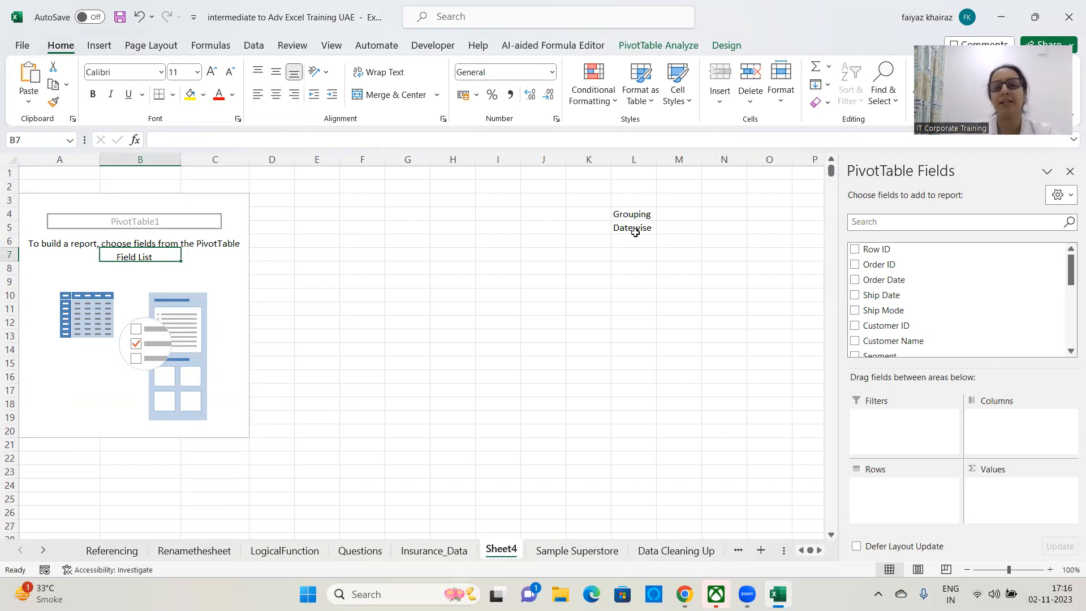
- Enter the note "Number Wise" in cell L7, below the Datewise note
click(632, 253)
text(N)
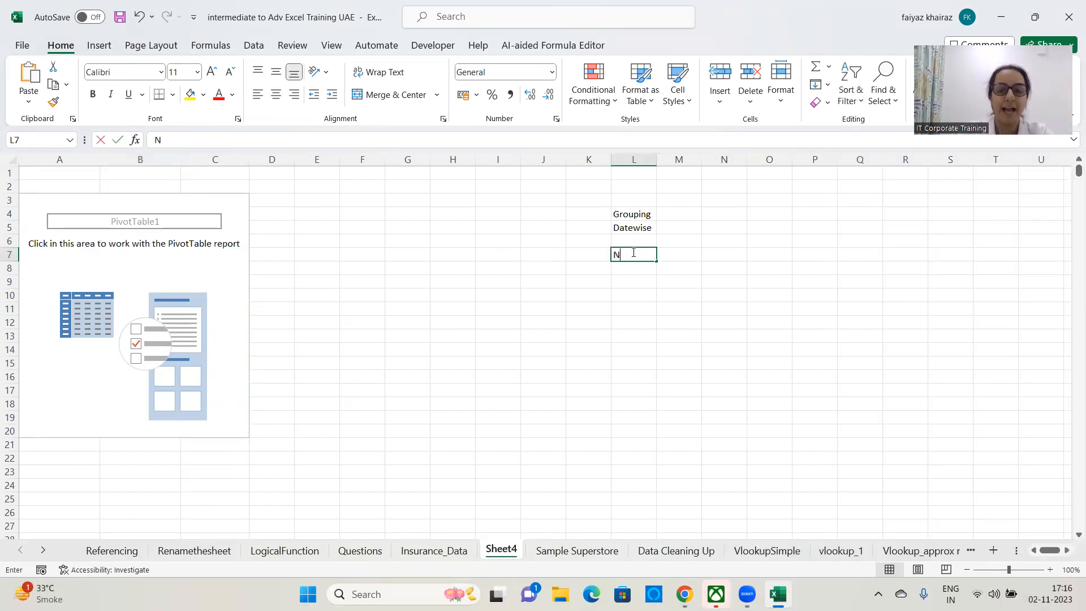
text(umber Wise)
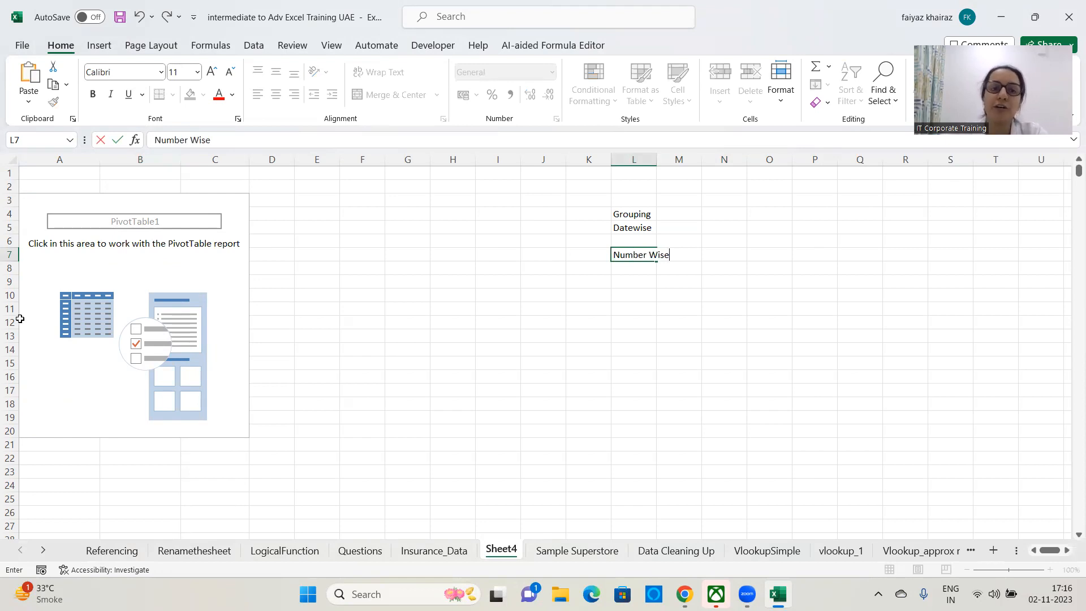
click(152, 306)
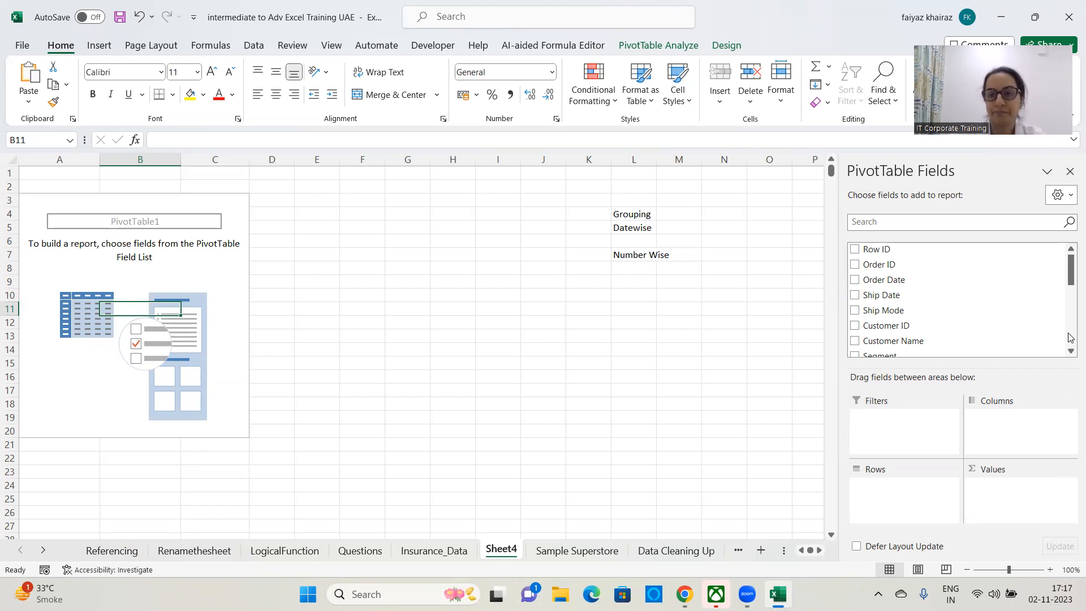
- Build the PivotTable with a count of Order ID as values and Order Date as rows
drag(1071, 275, 1061, 249)
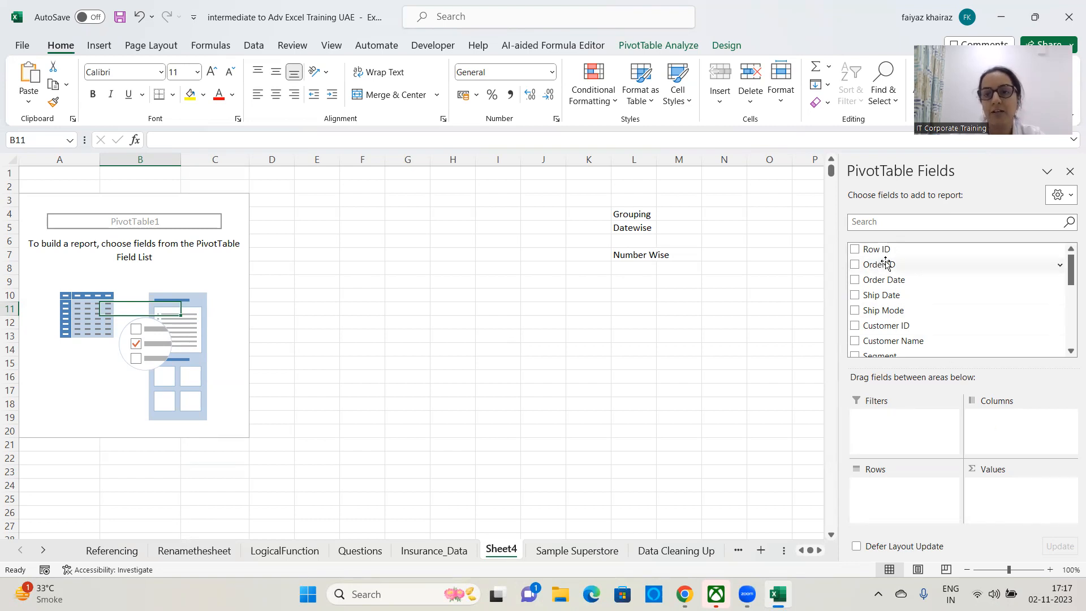
drag(880, 264, 1012, 494)
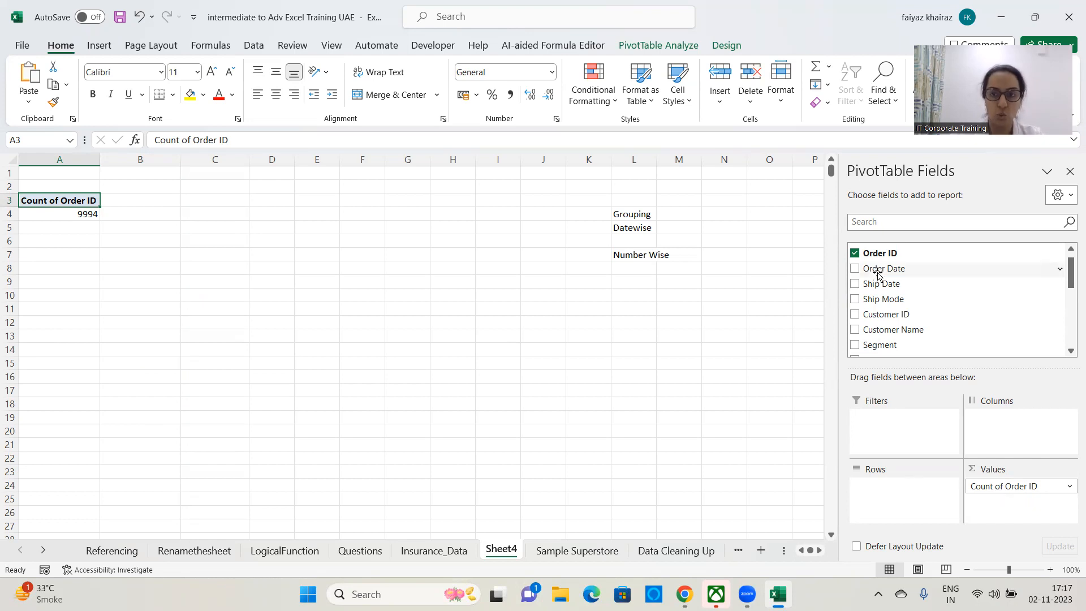
drag(880, 272, 905, 471)
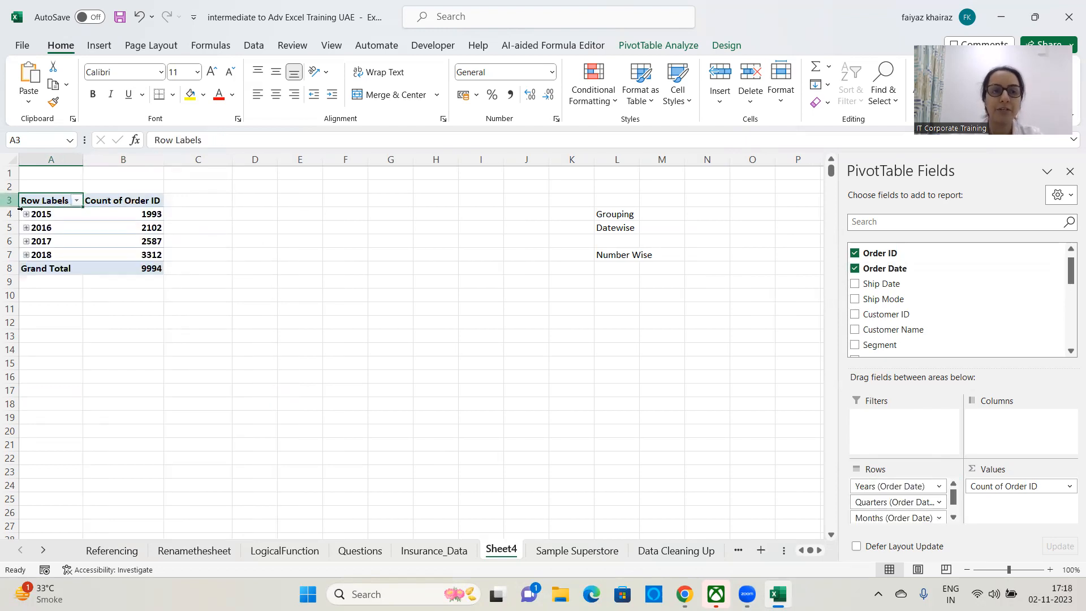
- Ungroup the automatically grouped Order Date rows into individual dates
click(47, 215)
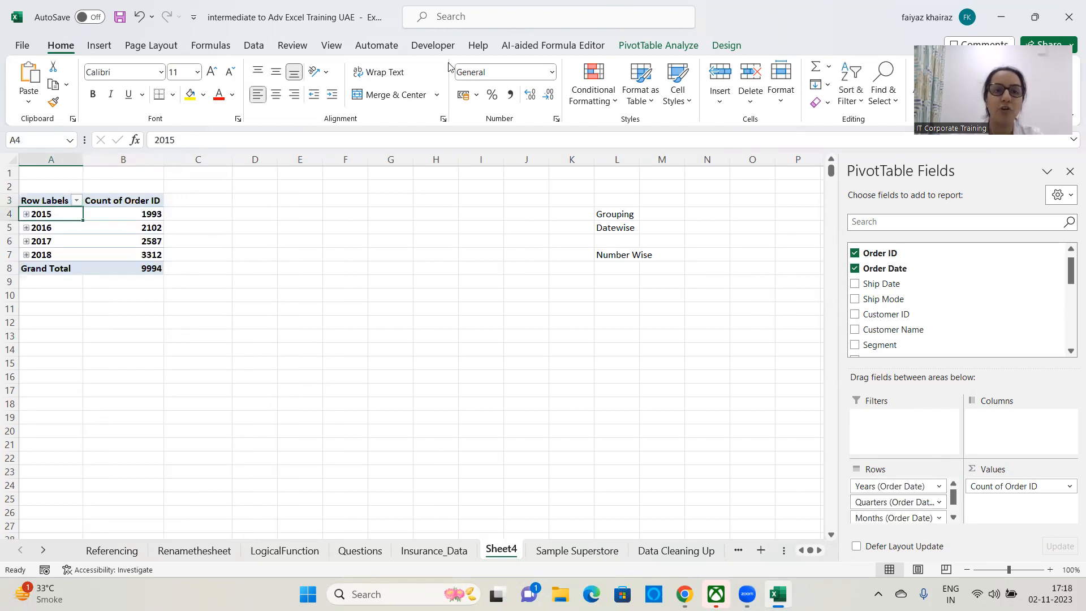
click(627, 47)
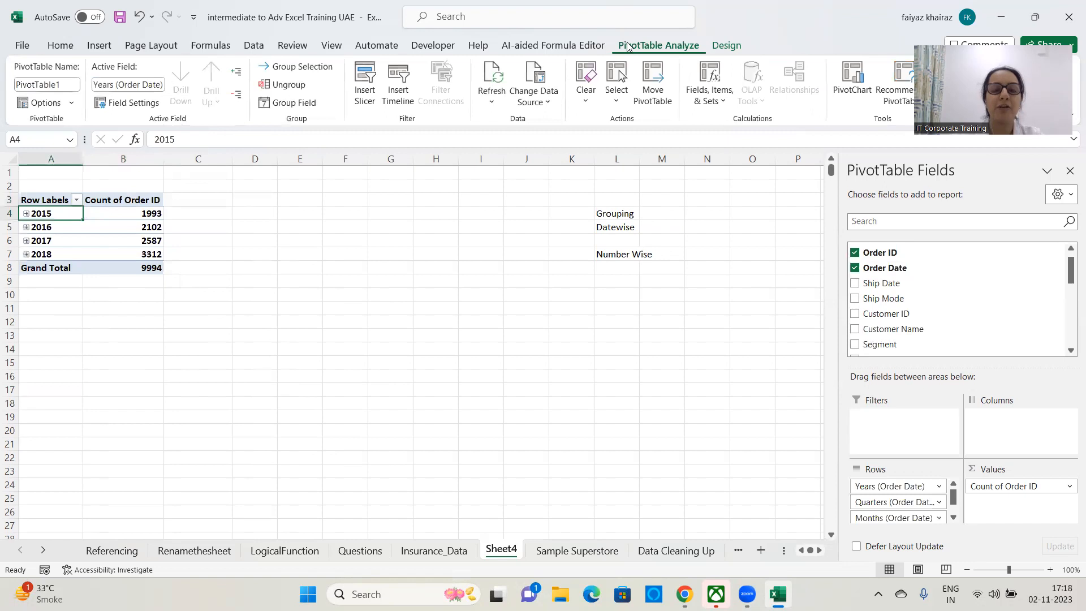
click(288, 85)
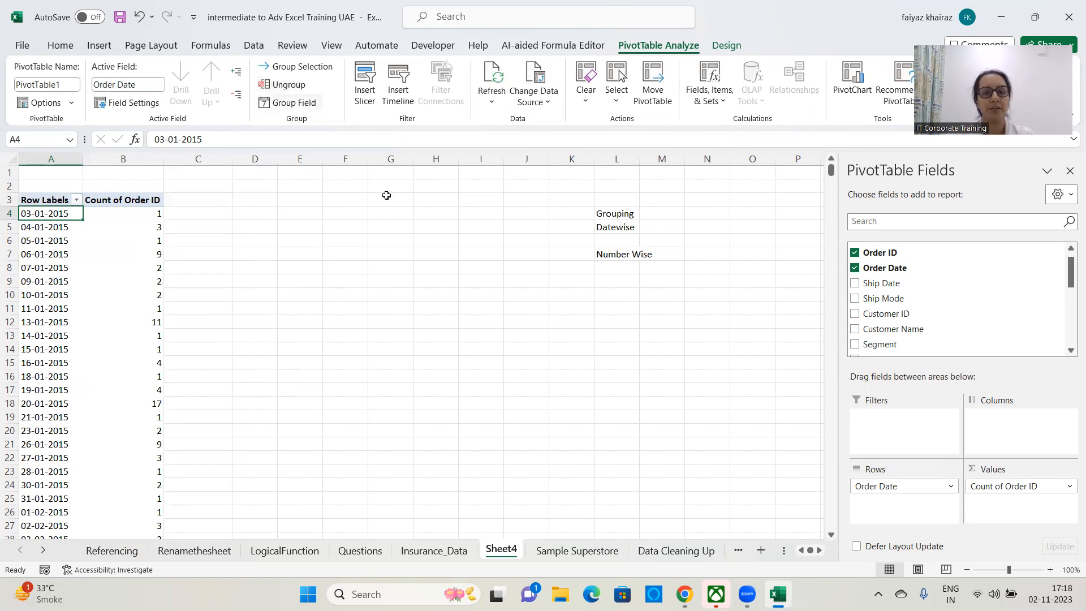
- Examine the order counts for individual dates in early January 2015
drag(831, 170, 803, 148)
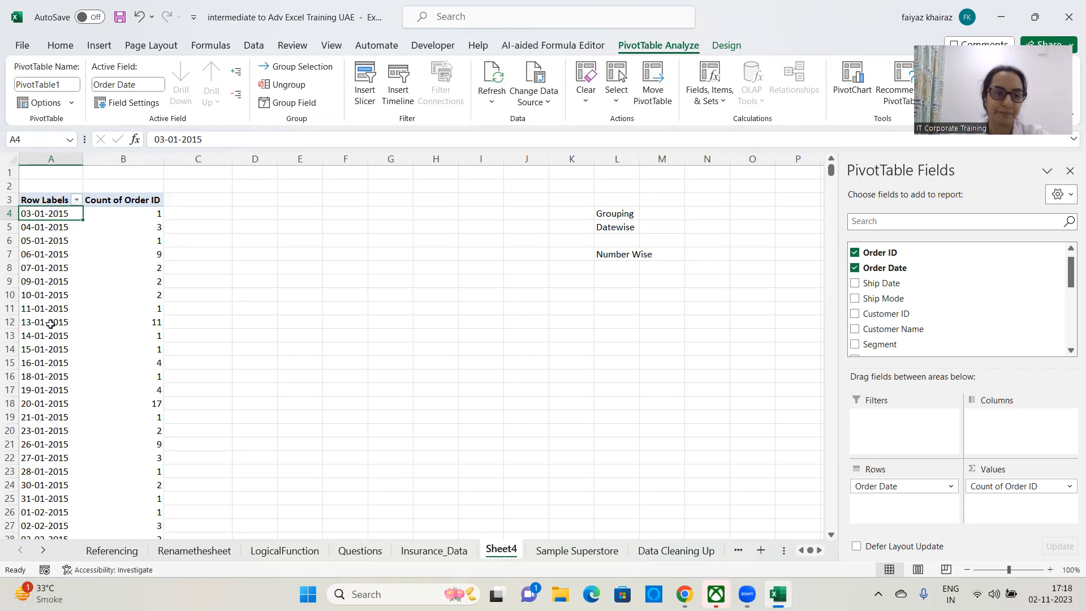
click(125, 213)
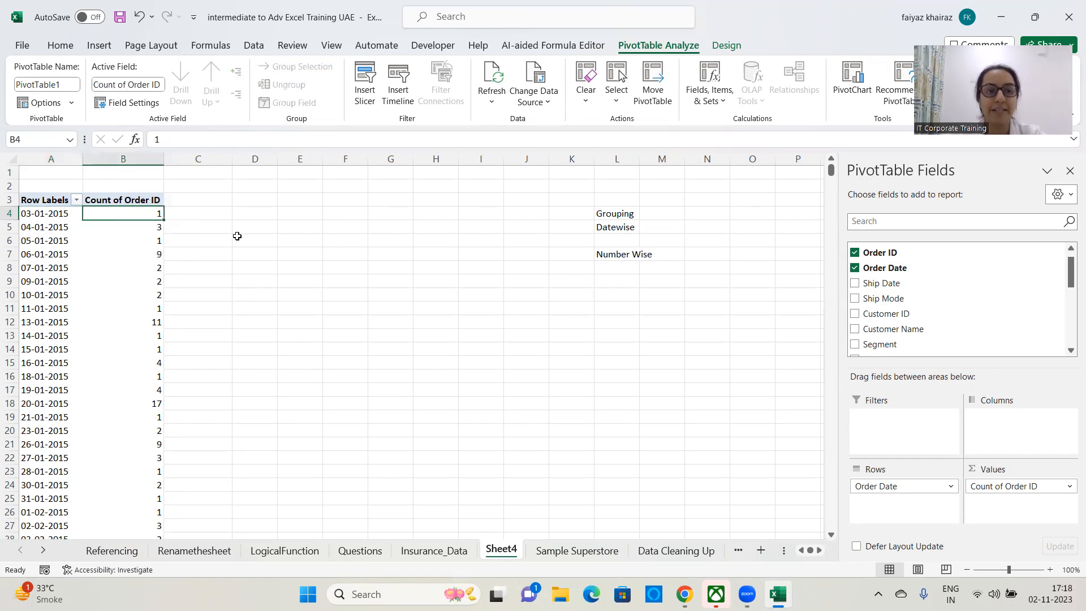
click(52, 216)
click(133, 213)
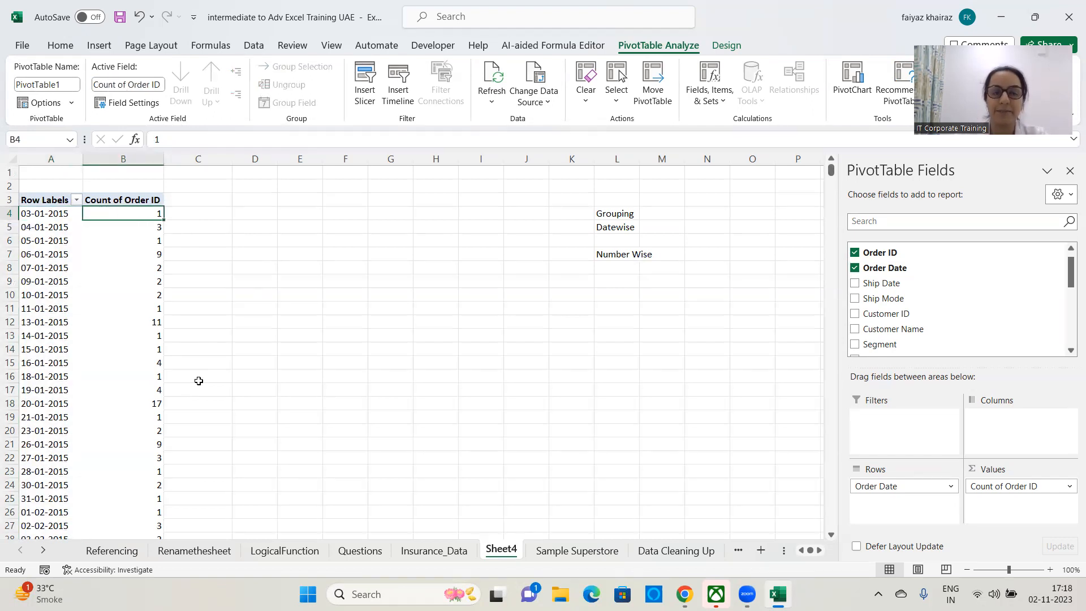
click(21, 229)
click(111, 226)
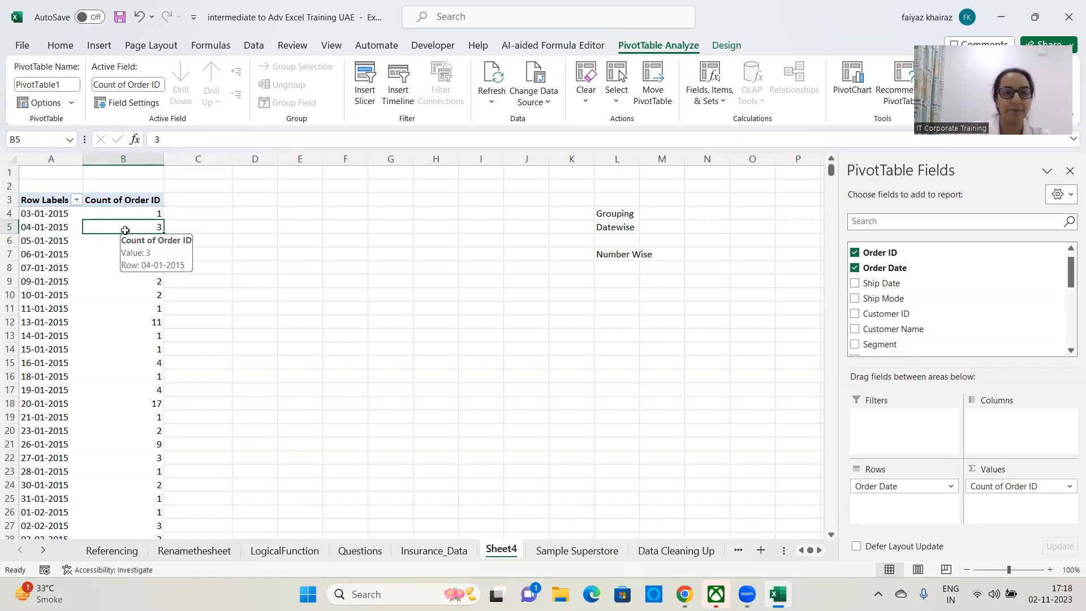
click(58, 258)
click(58, 260)
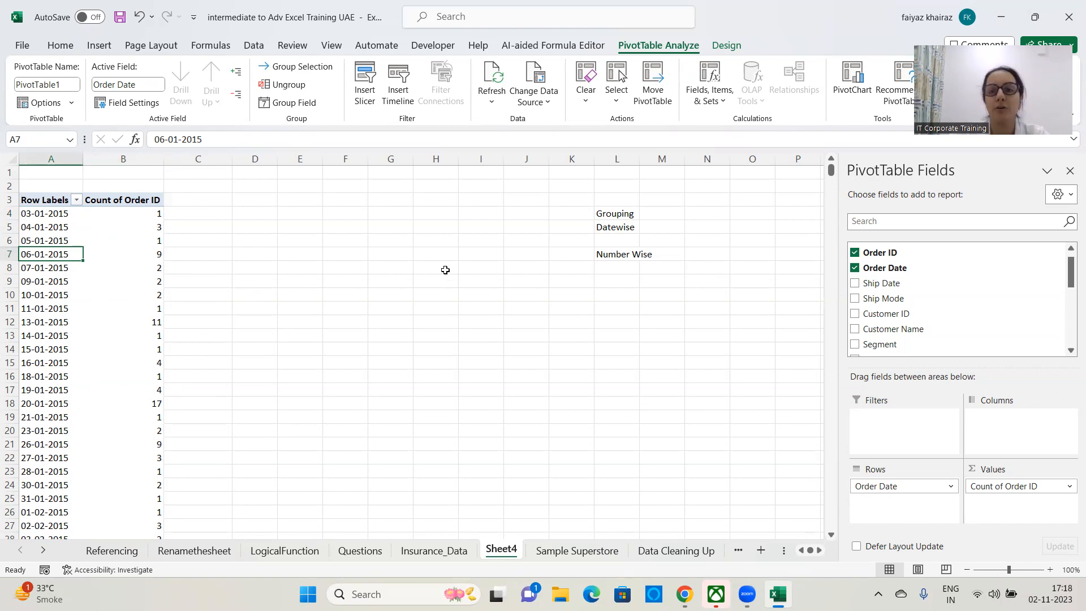
- Group the Order Date row field by Months and Years, keeping the automatic start and end dates
click(52, 213)
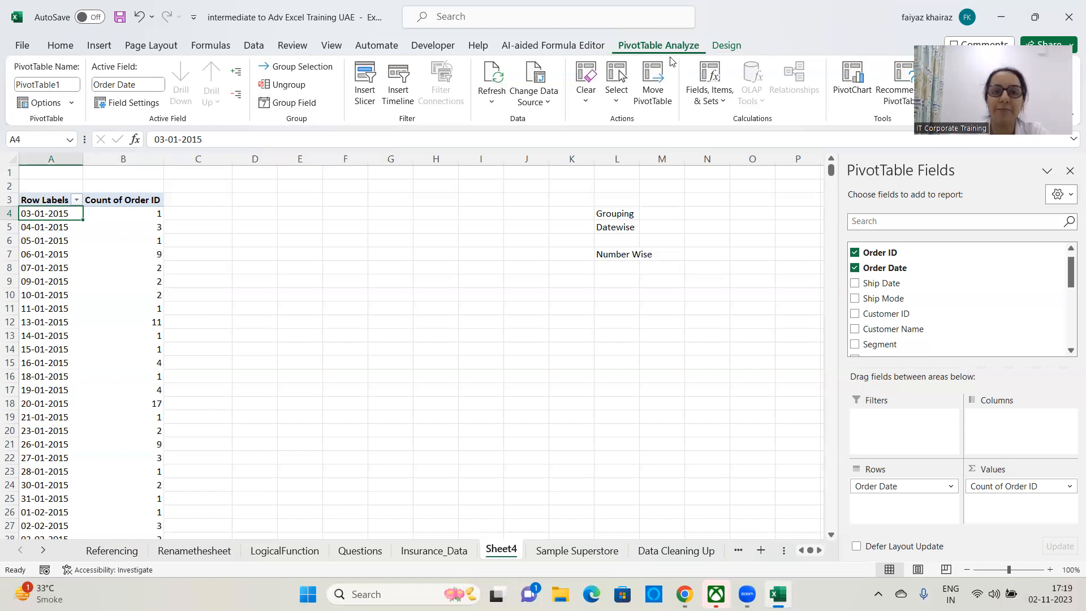
click(302, 108)
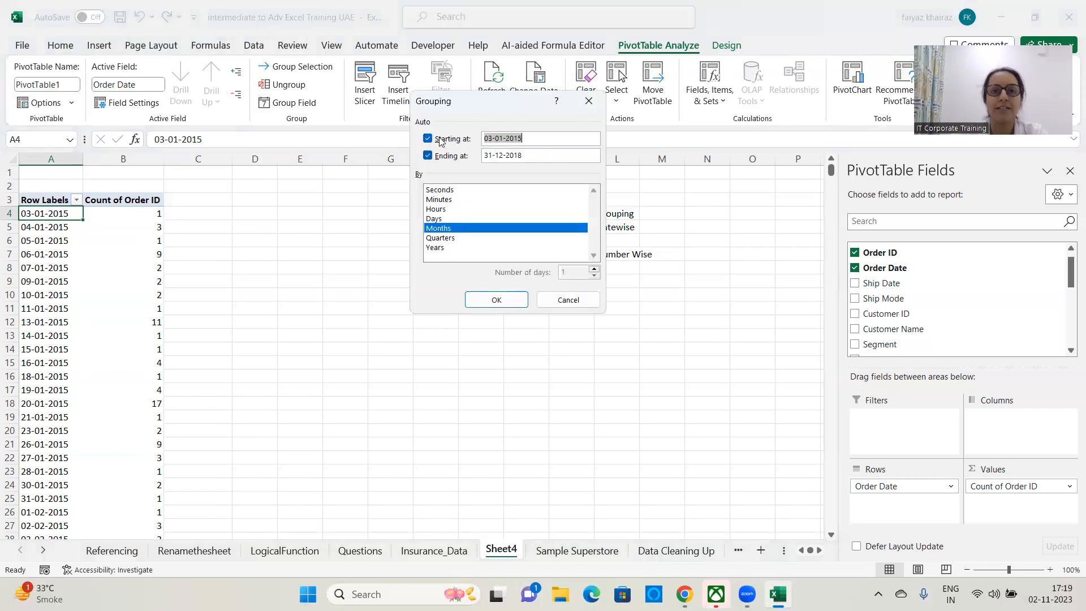
click(534, 140)
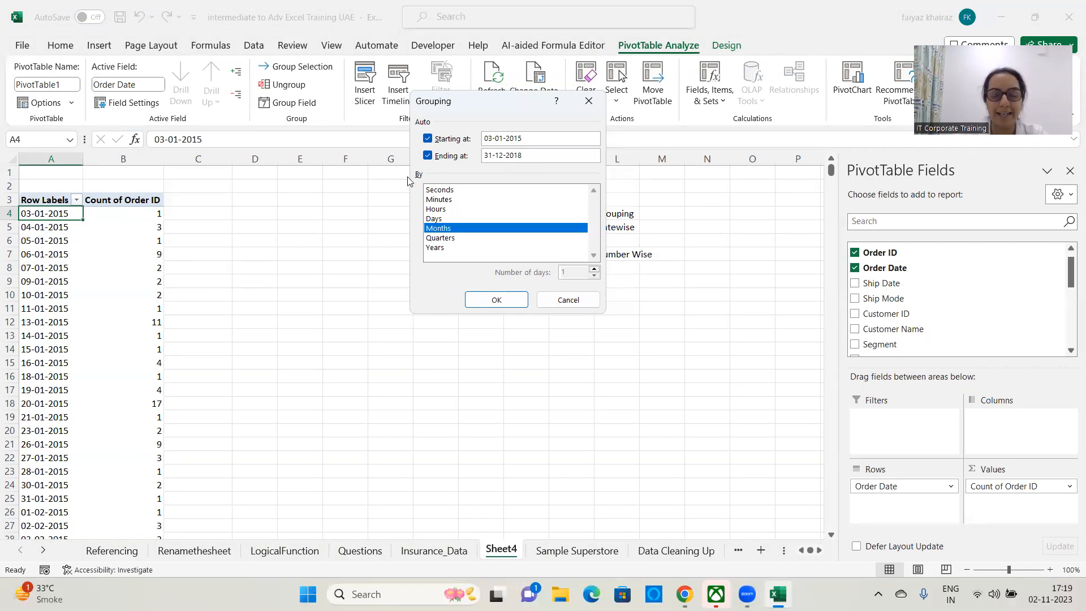
click(441, 248)
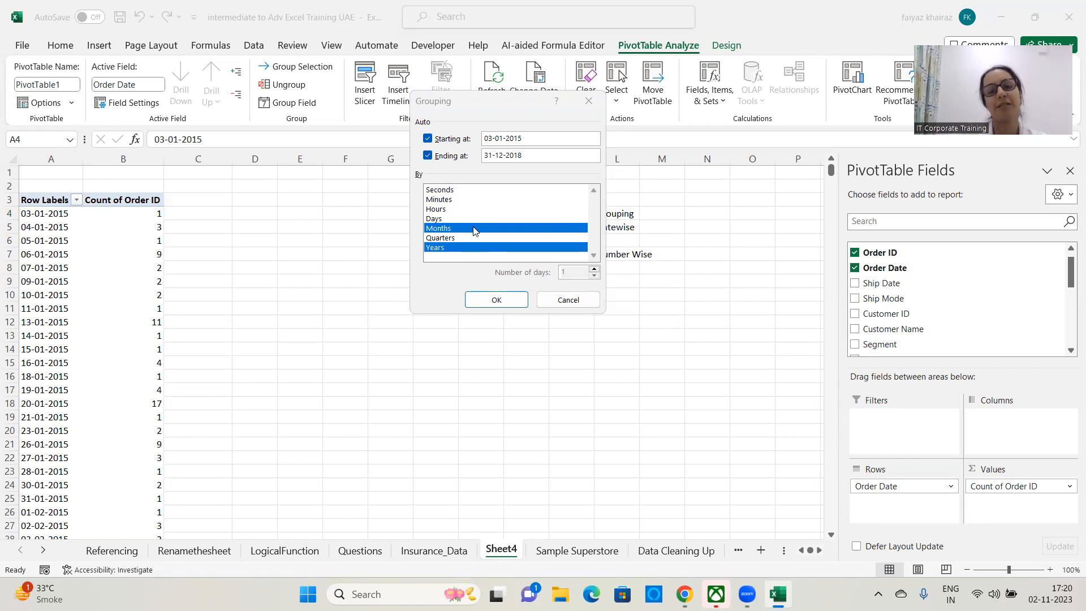
click(496, 300)
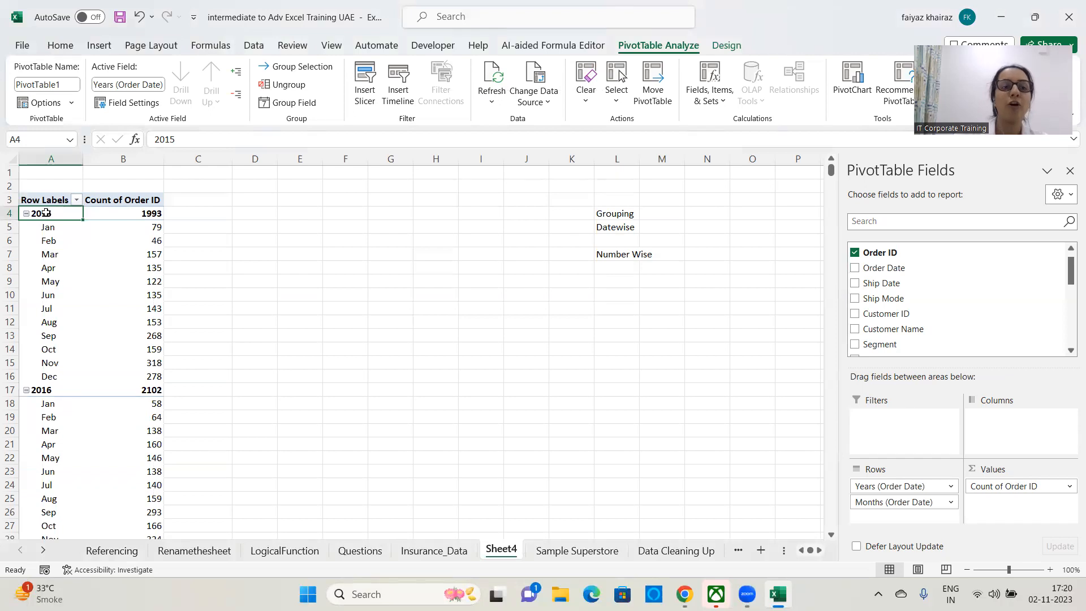
- Examine the 2015 order total, its monthly counts from January to December, and the 2016 total
click(138, 210)
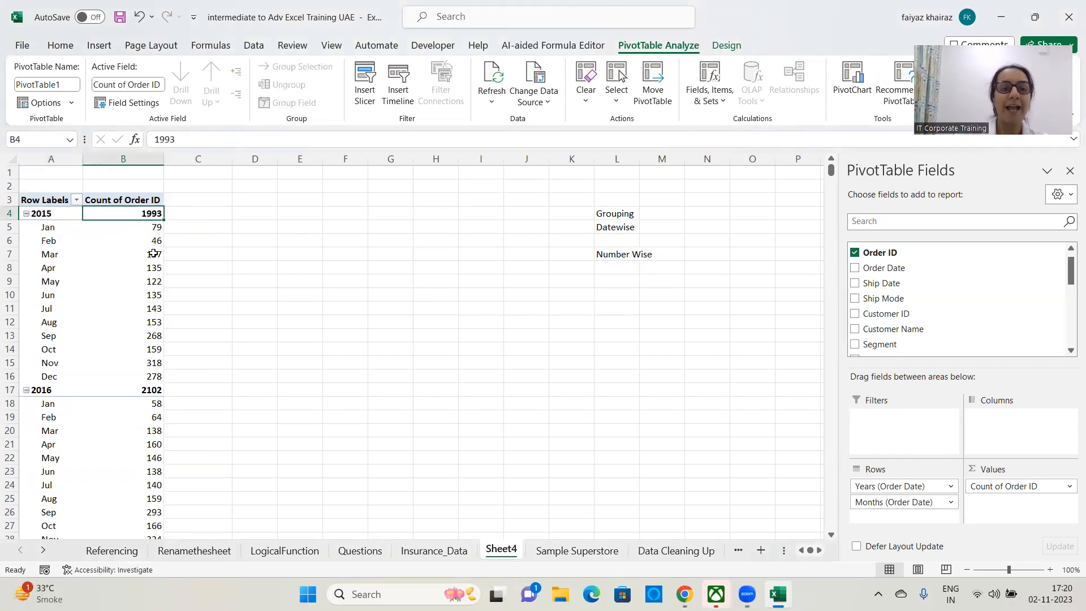
click(155, 232)
key(Down)
key(Down)
key(Down)
key(Down)
key(Down)
key(Down)
key(Down)
key(Down)
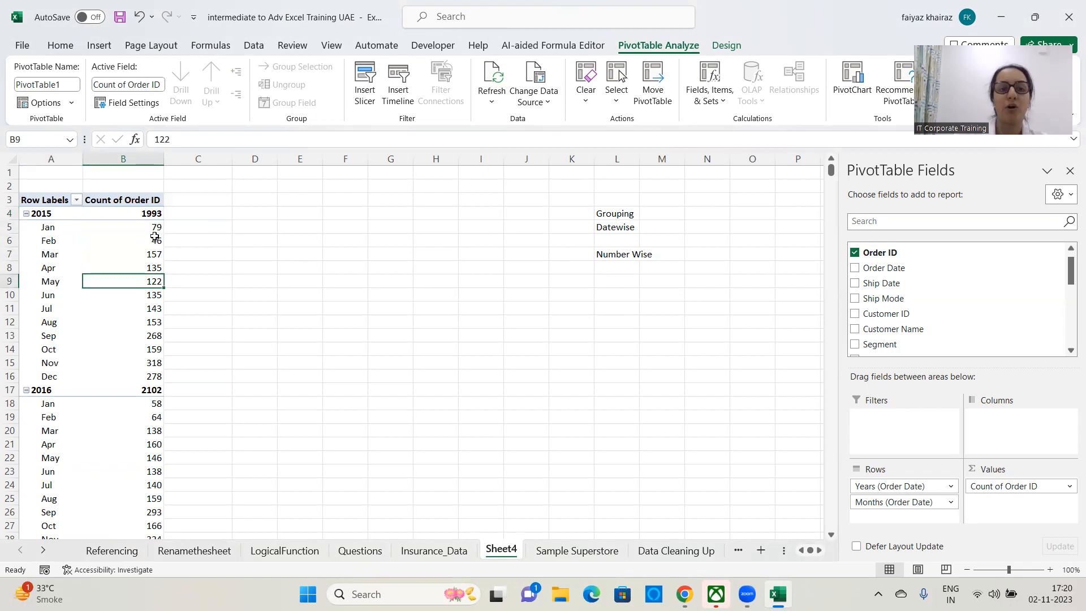
key(Down)
key(Down)
key(Down)
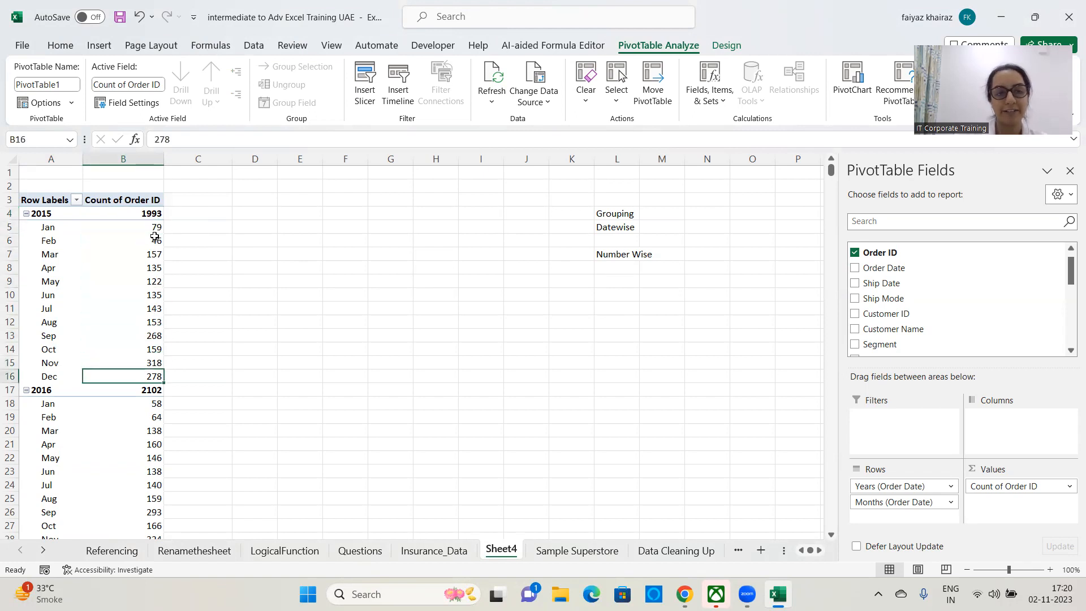
key(Down)
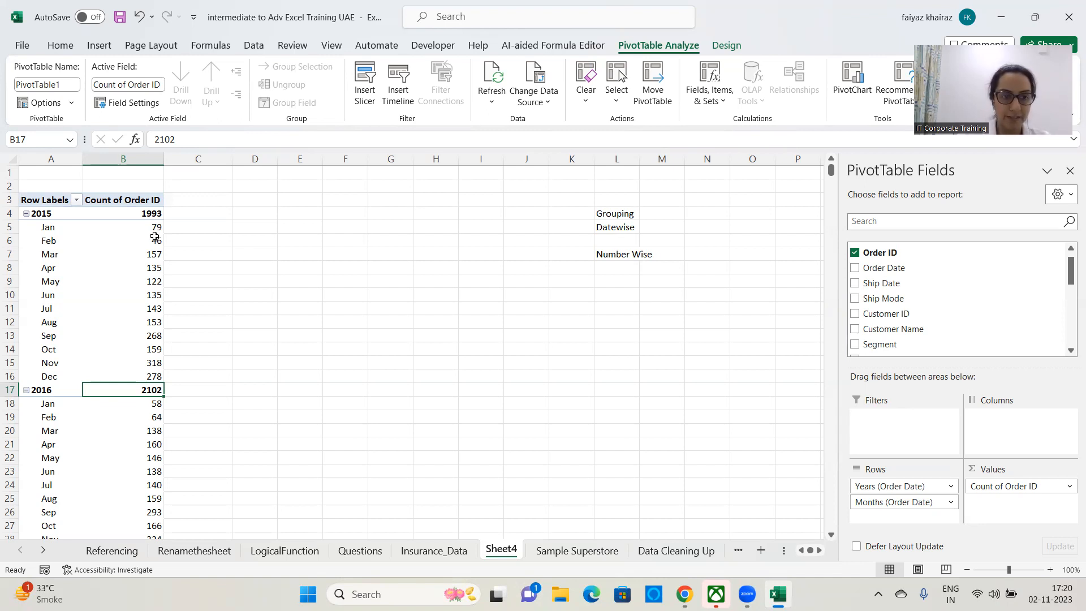
- Collapse the 2015 group and all other year groups, and expand the whole field back to months
click(26, 214)
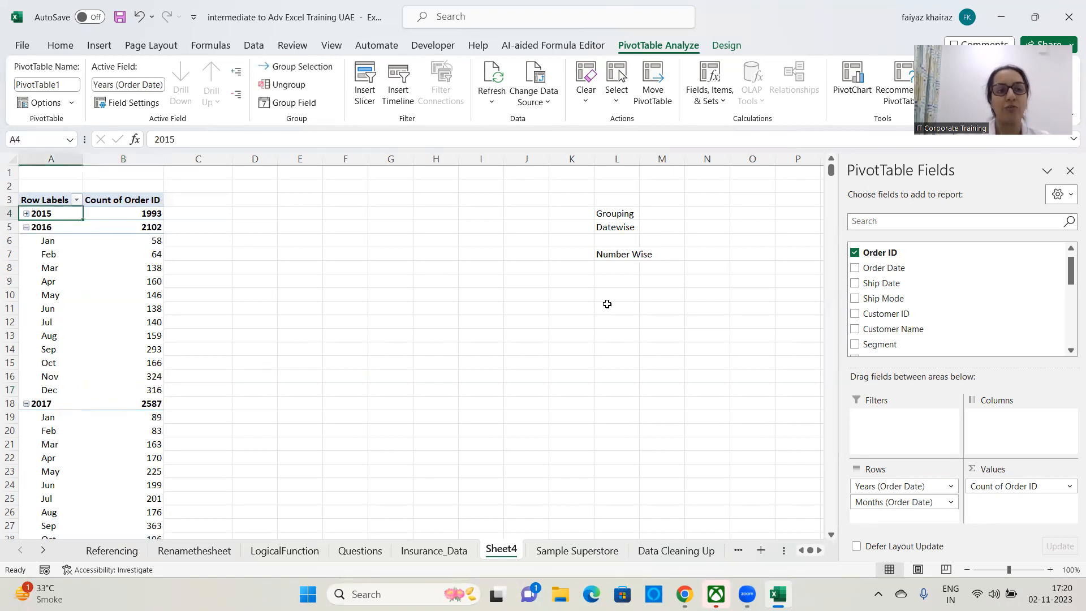
click(236, 99)
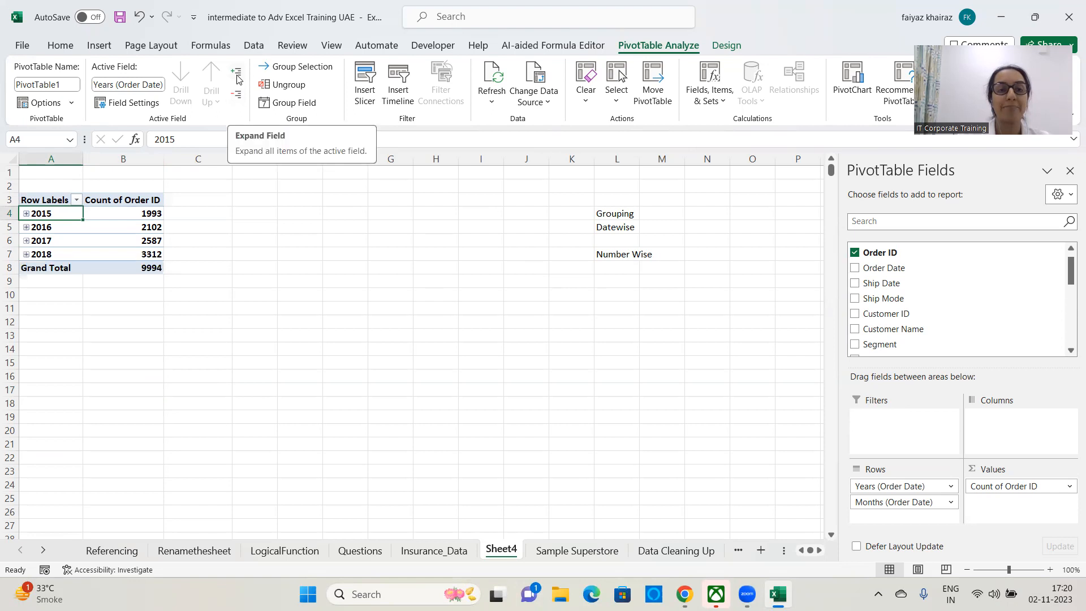
click(238, 78)
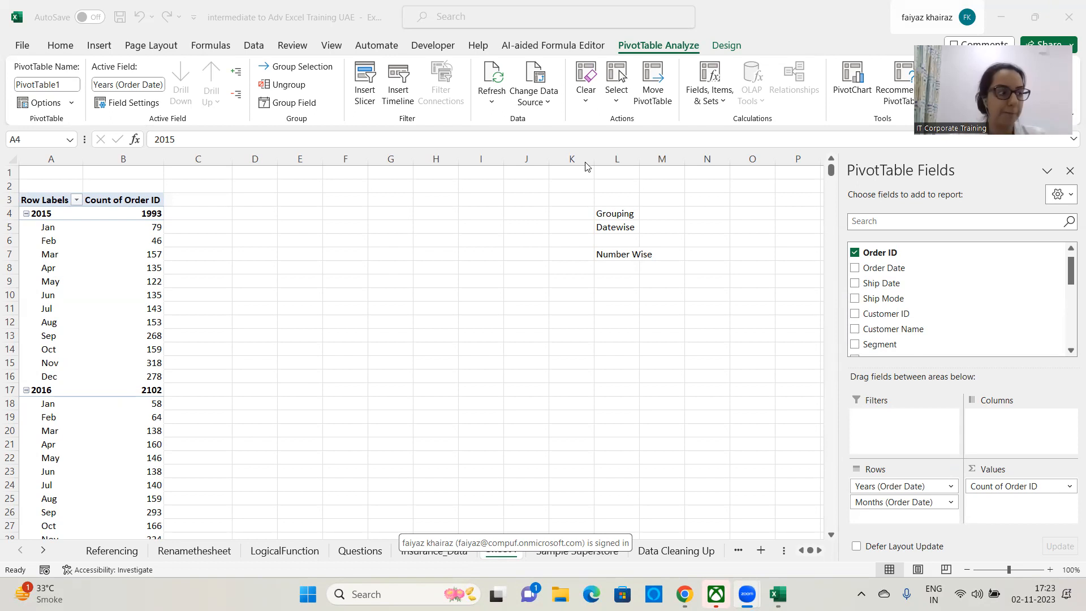
- Ungroup the Order Date field and remove both Order ID and Order Date from the PivotTable
click(44, 215)
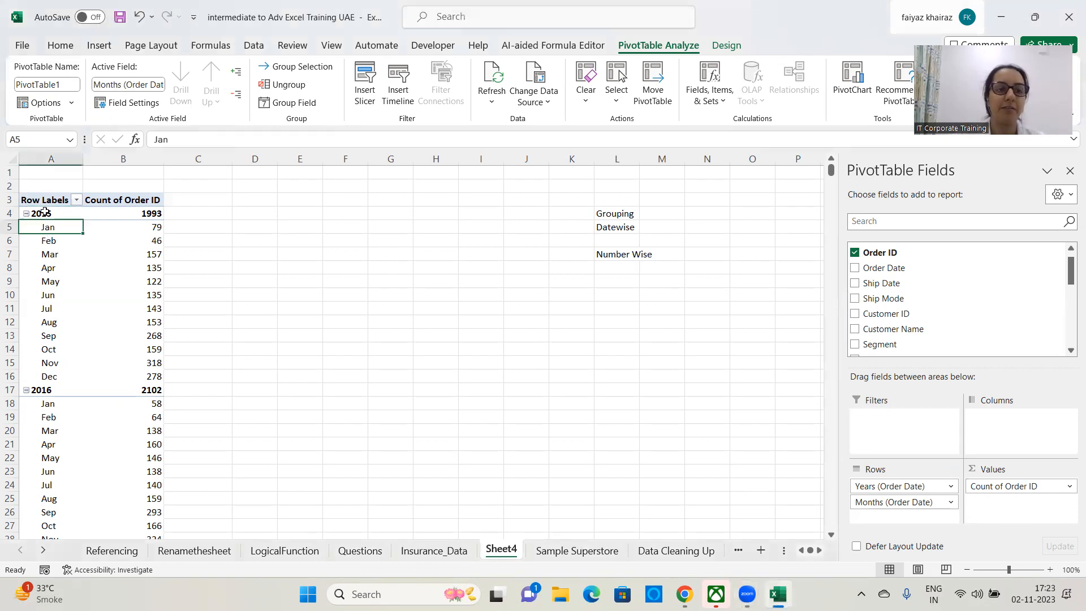
click(294, 88)
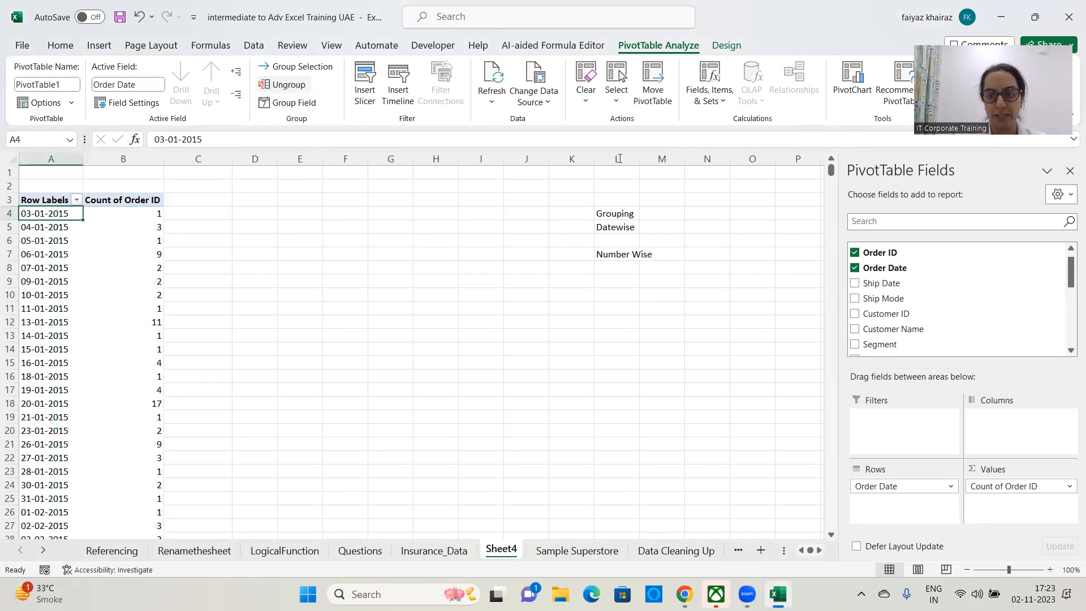
click(855, 253)
click(854, 268)
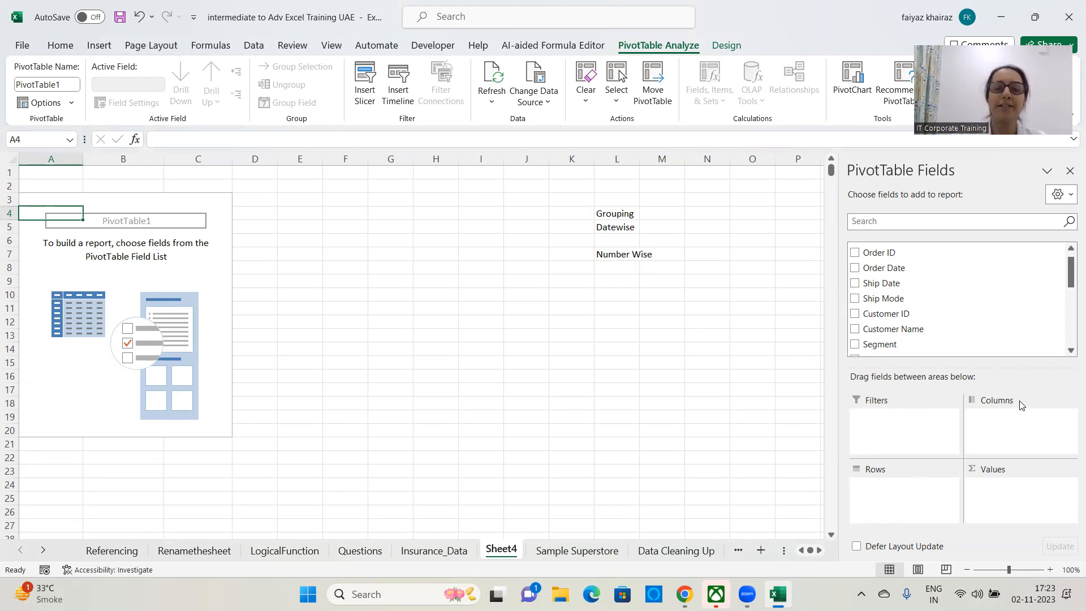
- Enter the note "sales" in cell L8, under the Number Wise note
click(668, 224)
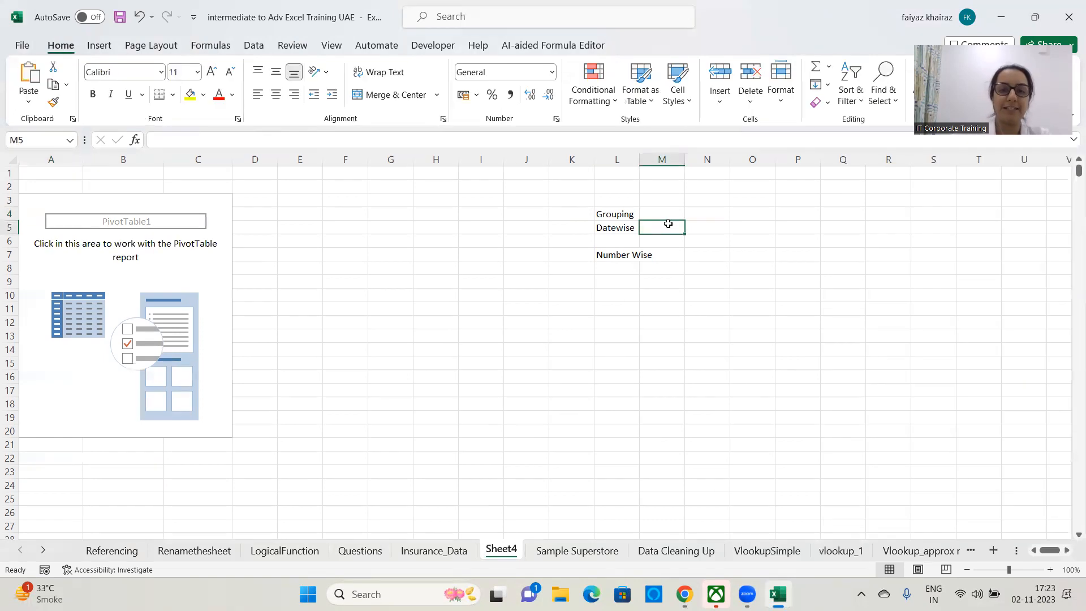
click(632, 253)
click(98, 314)
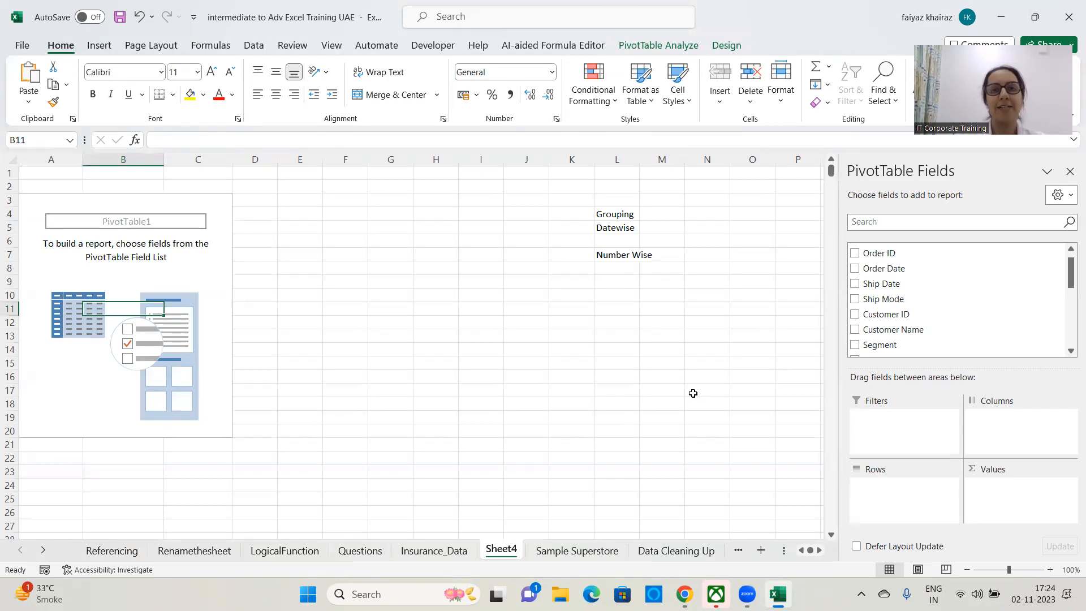
click(616, 268)
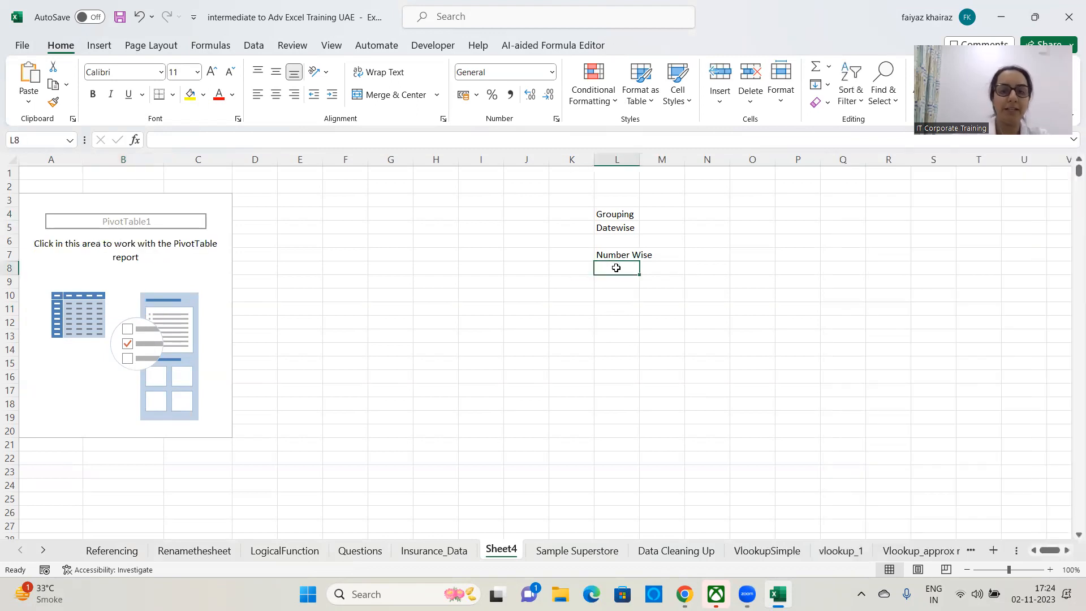
text(sales)
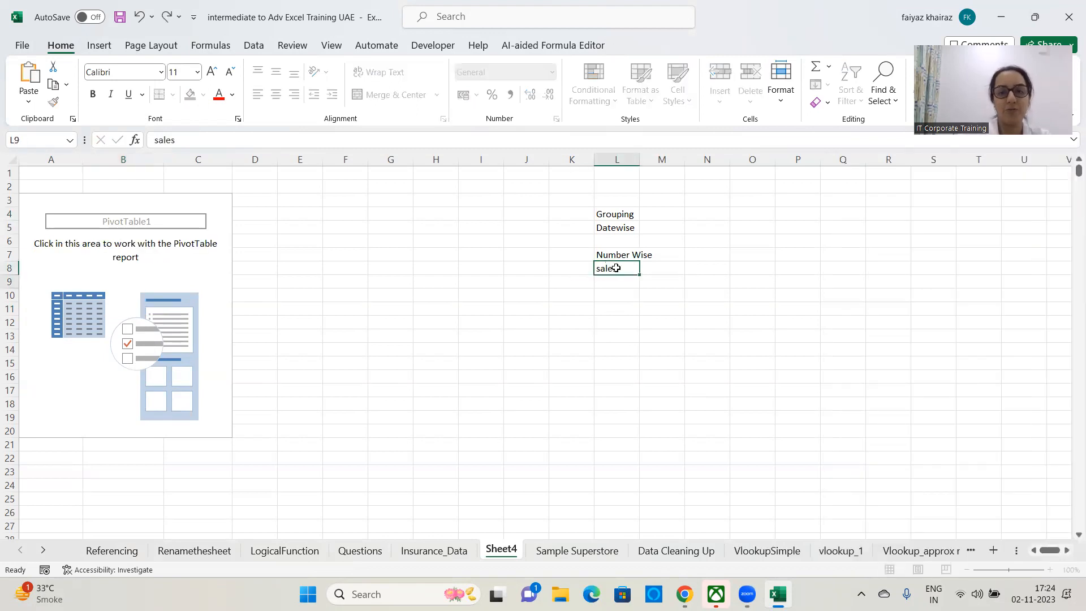
- Enter the notes "salary", "profit" and "quantity" in cells L9 to L11, below the "sales" note
key(Return)
text(salary)
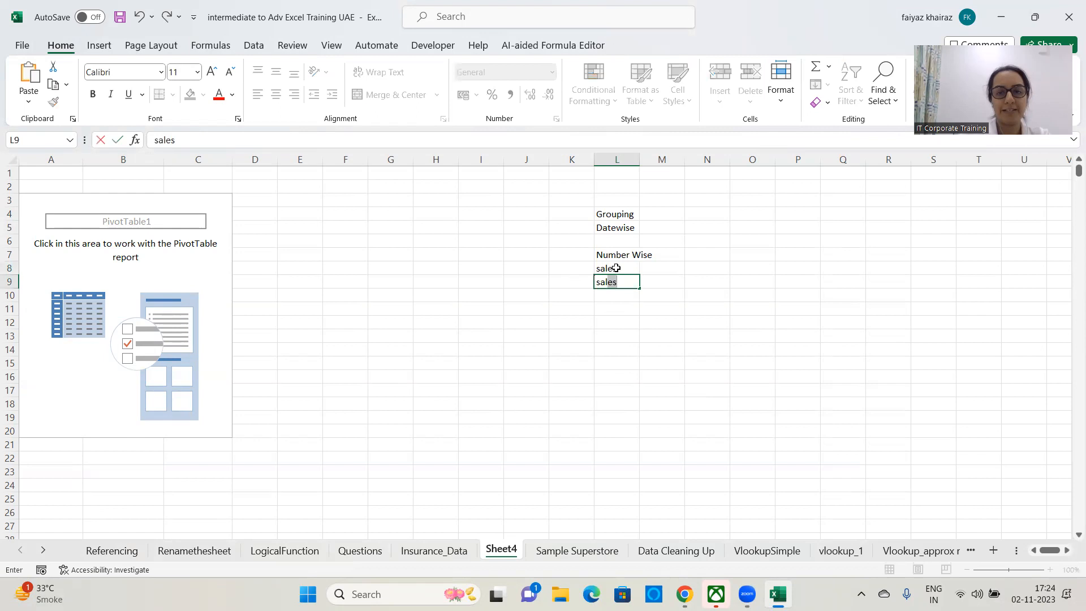
text(profut)
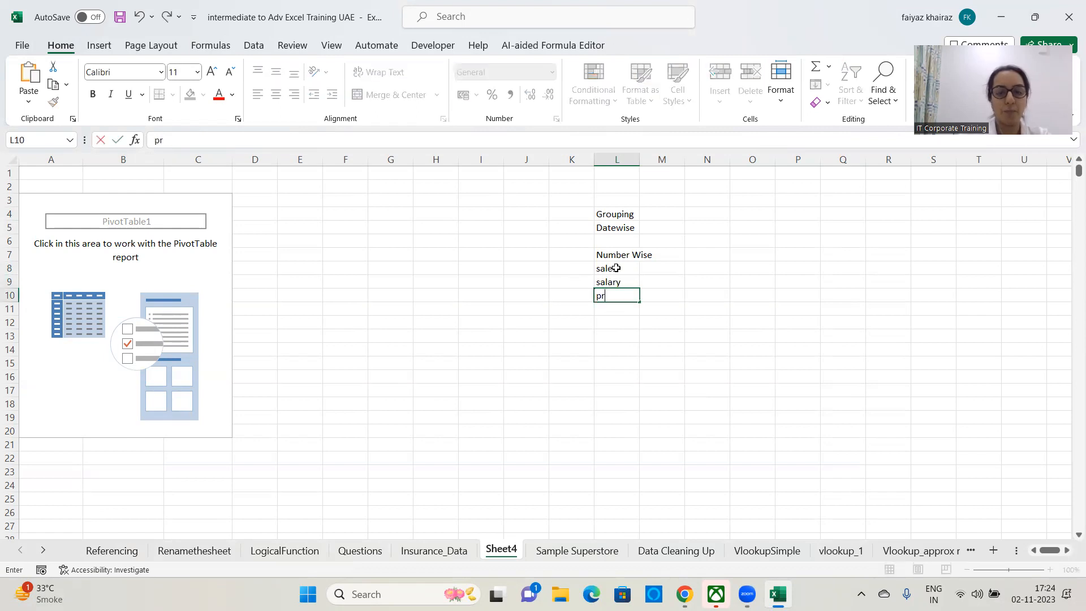
key(BackSpace)
key(BackSpace)
text(it)
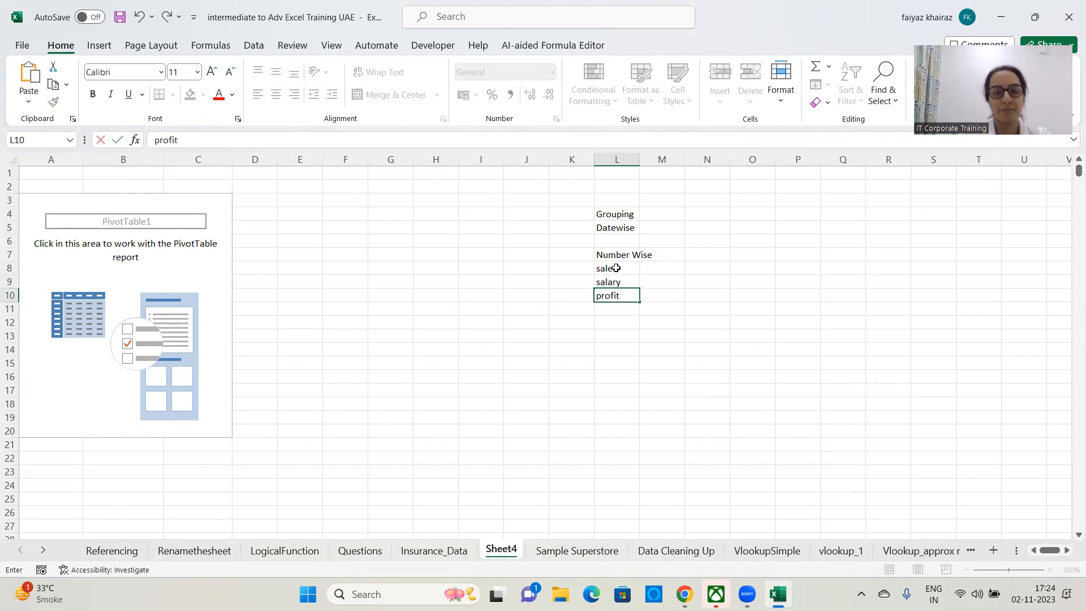
key(Return)
text(quantity)
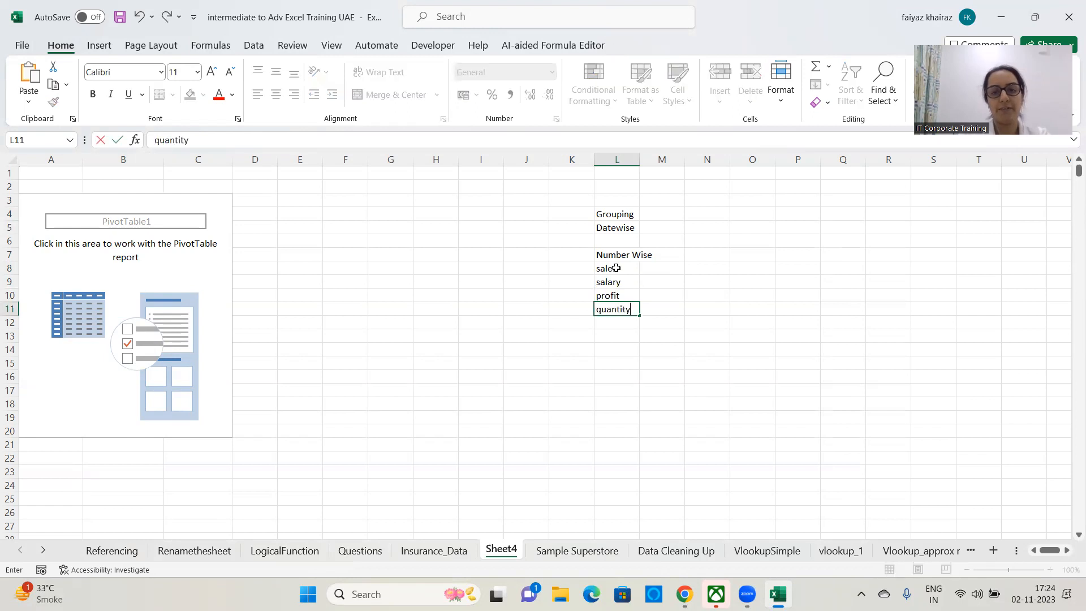
key(Return)
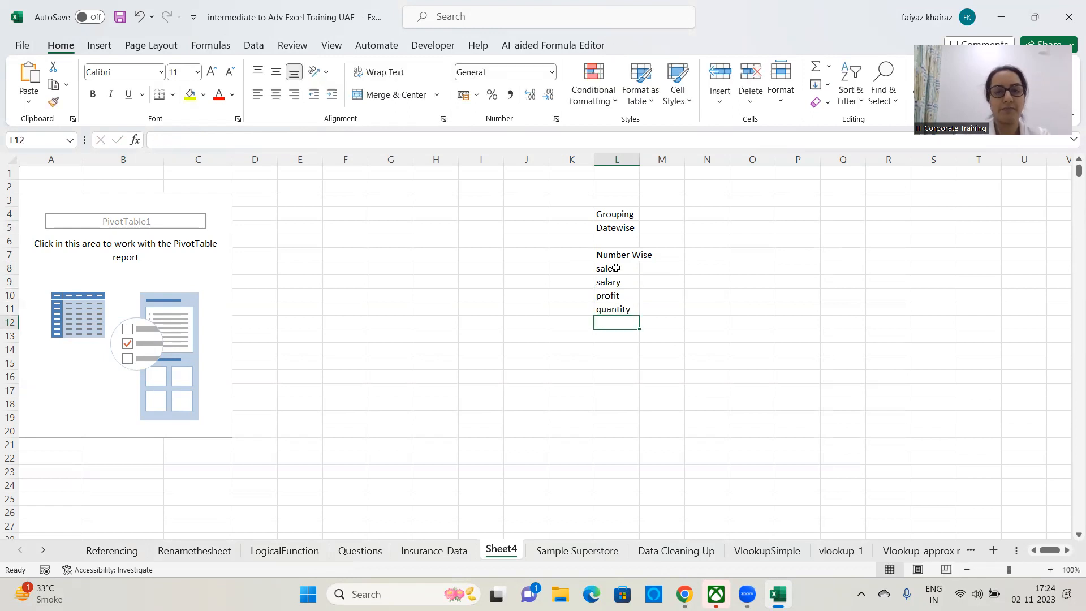
- Add the Row ID field to the Values area of the empty PivotTable
click(137, 312)
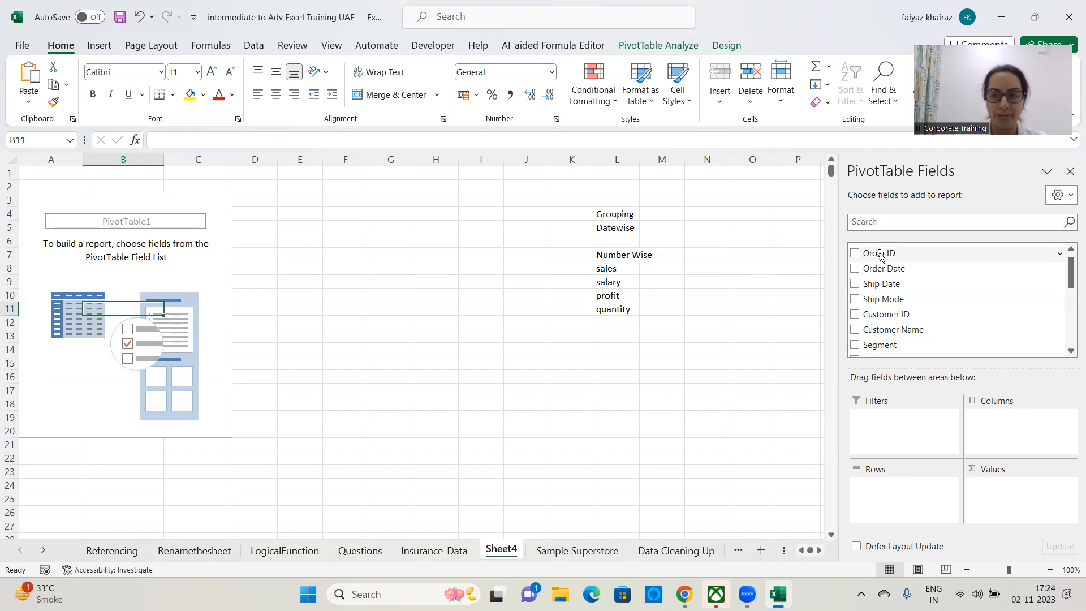
scroll(983, 280, up, 1)
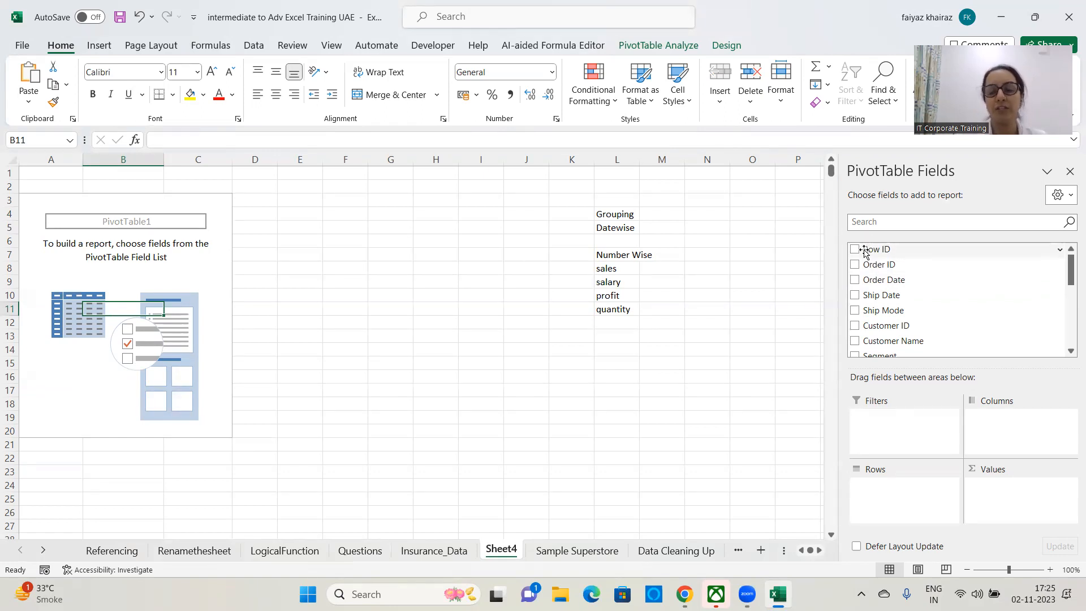
drag(863, 249, 1013, 505)
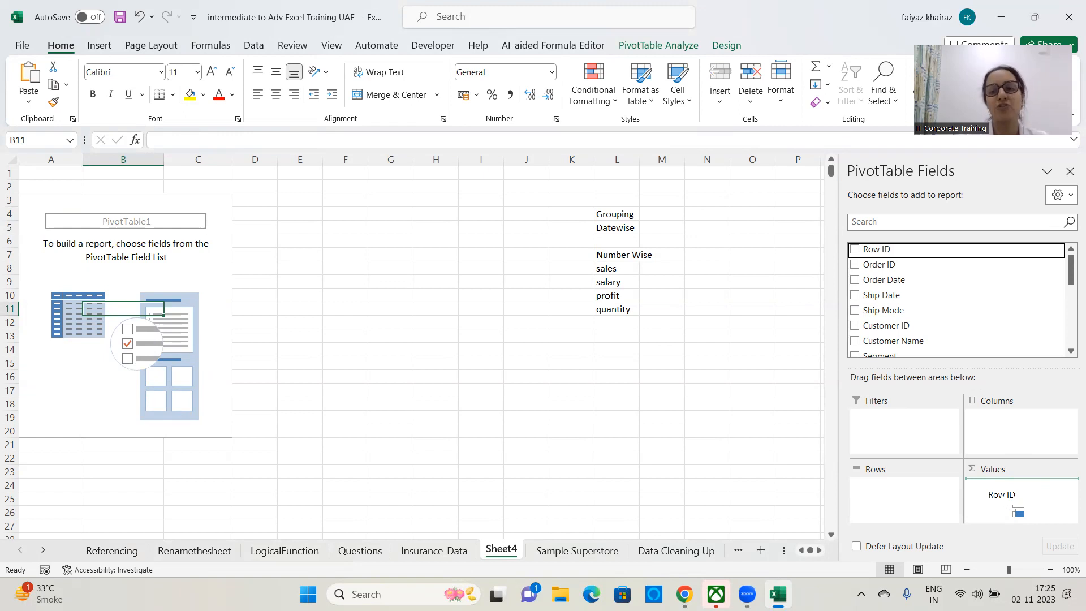
drag(1013, 505, 989, 485)
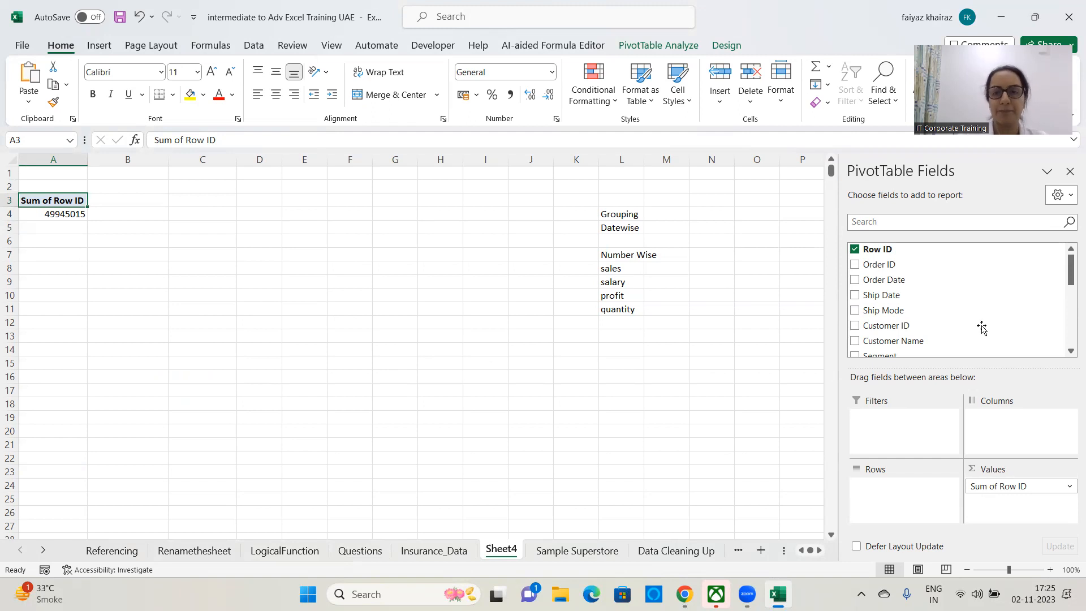
- Place the Sales field in the PivotTable's rows and replace it with the Profit field
drag(1070, 267, 1071, 367)
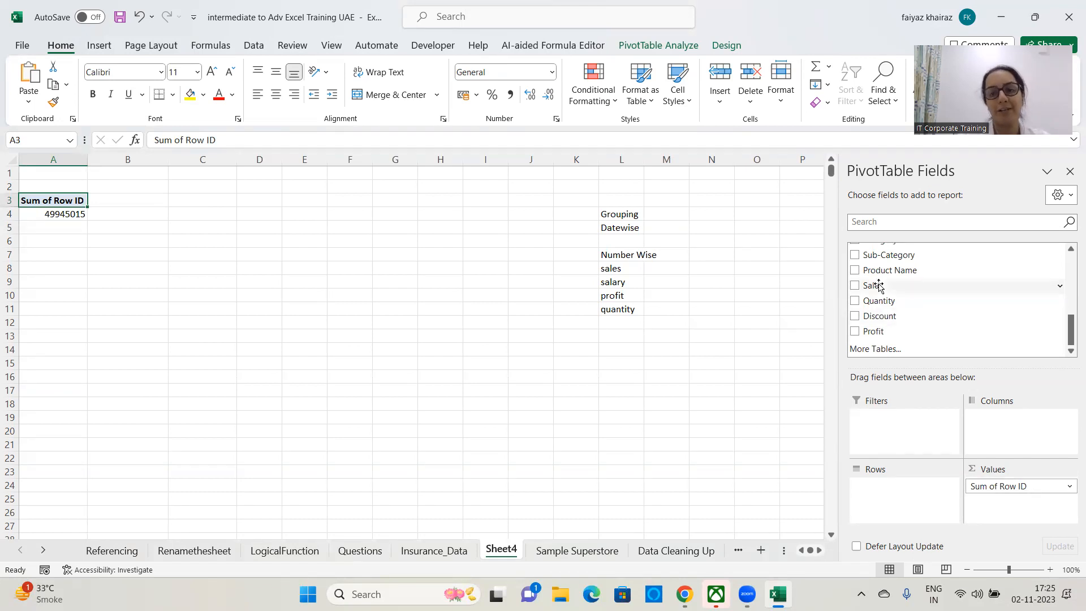
drag(873, 285, 912, 499)
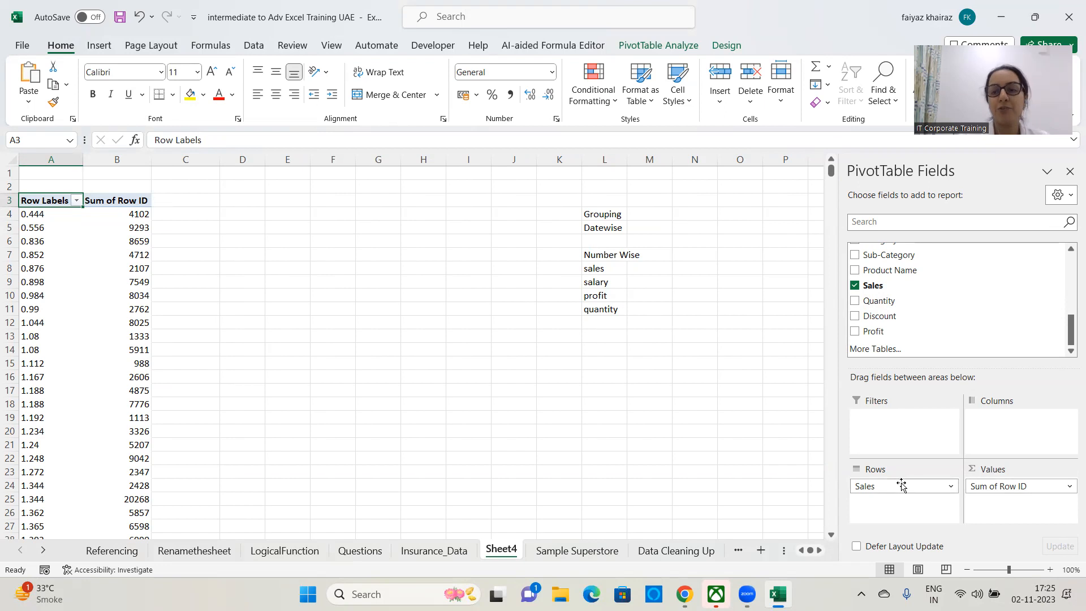
drag(900, 490, 699, 471)
drag(882, 300, 739, 478)
drag(876, 331, 900, 464)
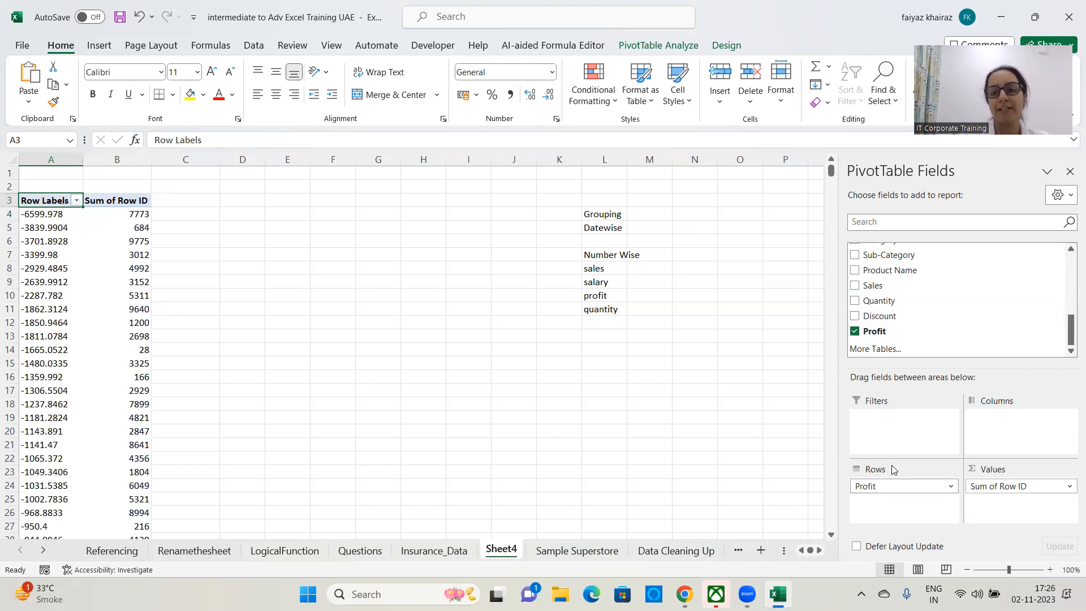
- Summarize the Row ID values by Count and review the counts for the individual profit values
double_click(104, 200)
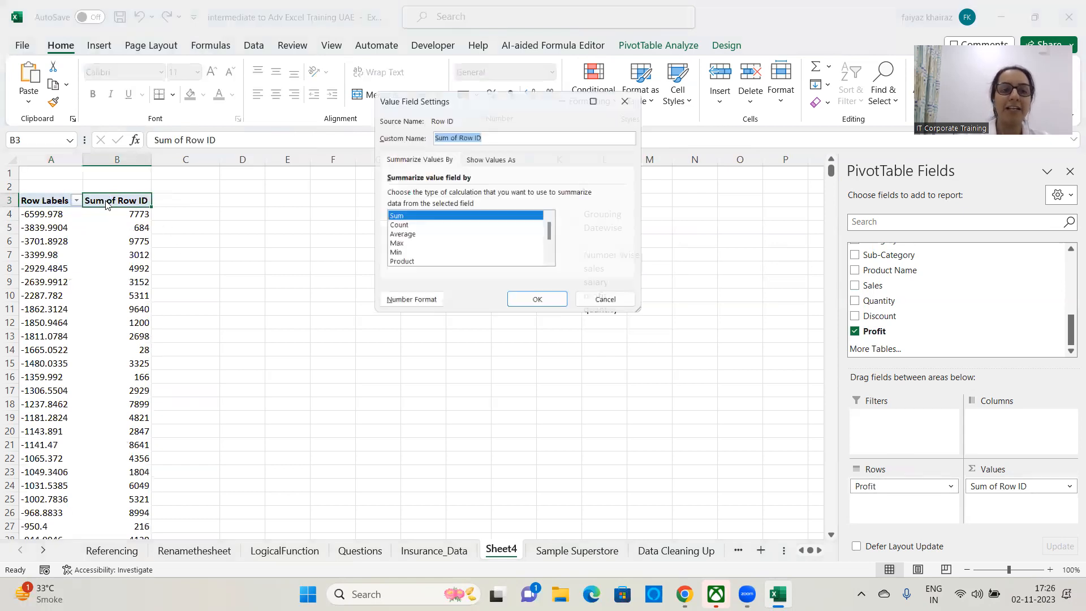
click(396, 226)
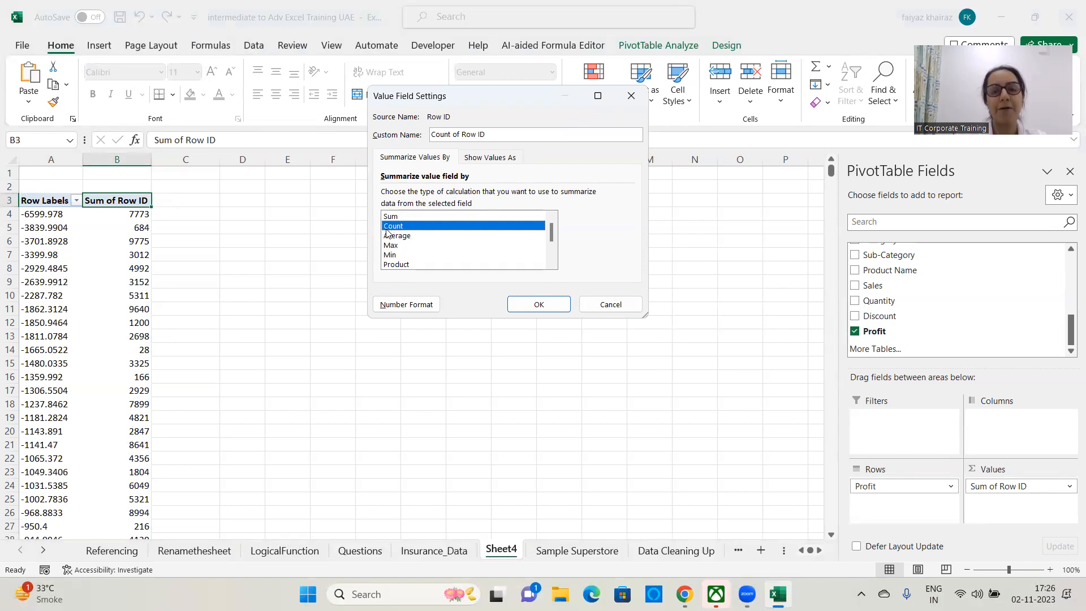
click(548, 303)
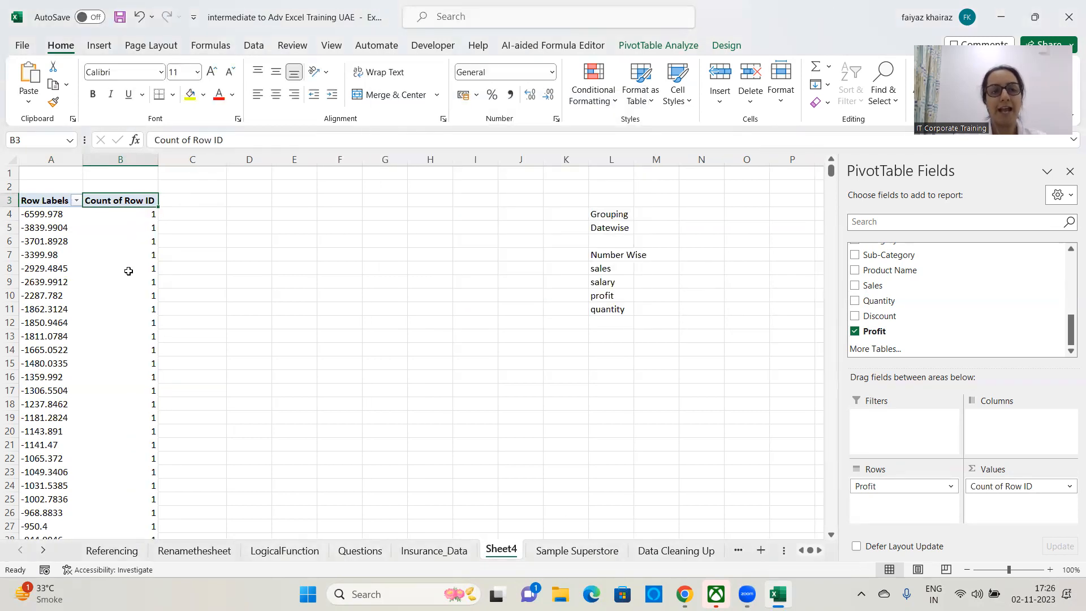
scroll(129, 272, down, 12)
scroll(128, 273, down, 9)
scroll(128, 260, up, 16)
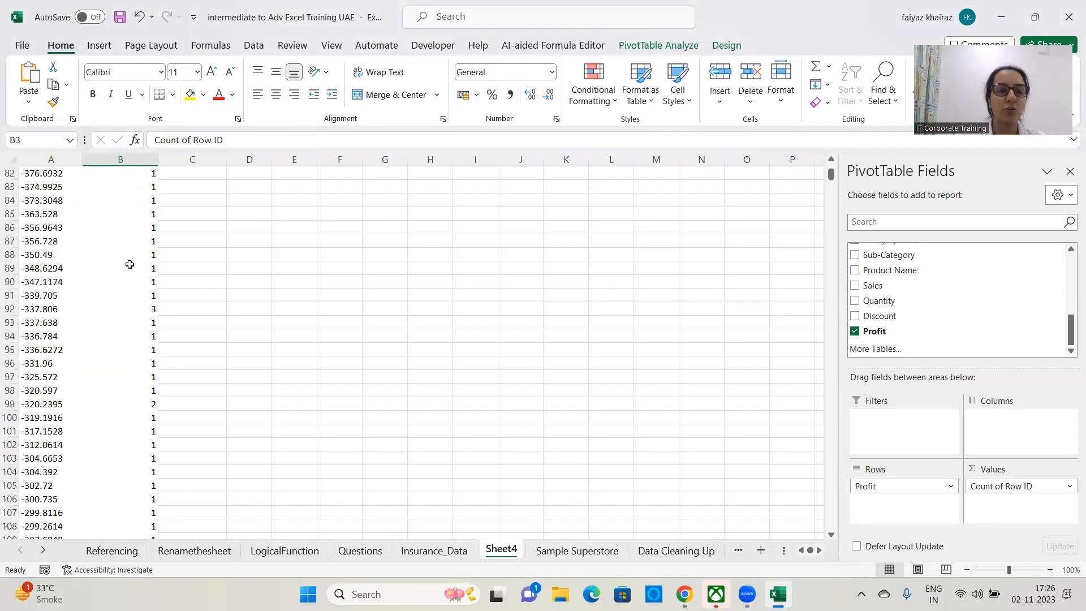
scroll(128, 252, up, 6)
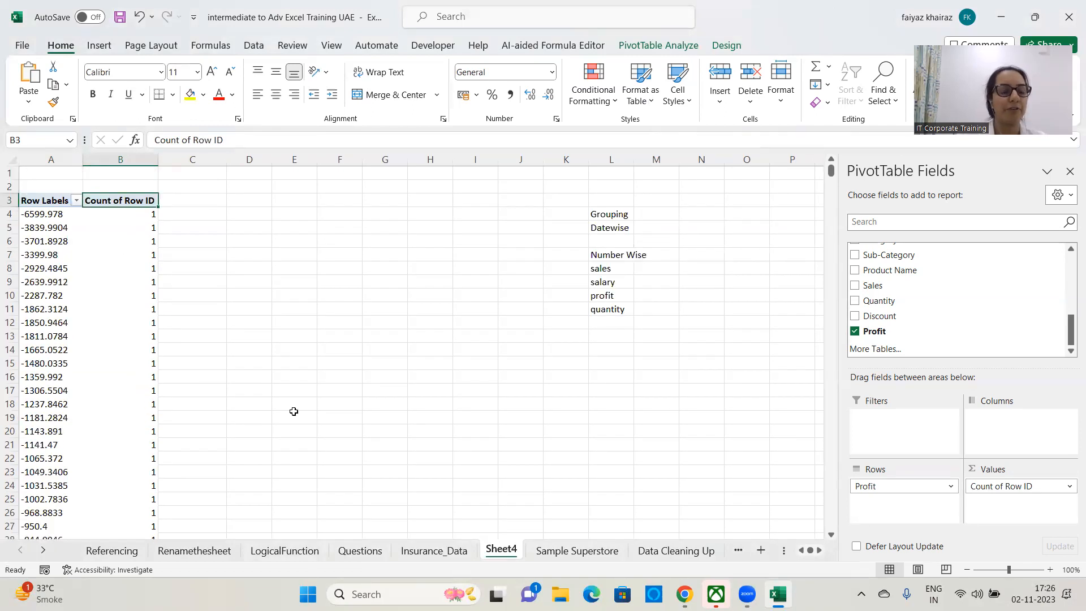
- Group the Profit row labels from -7000 to 9000 in intervals of 1000
click(53, 215)
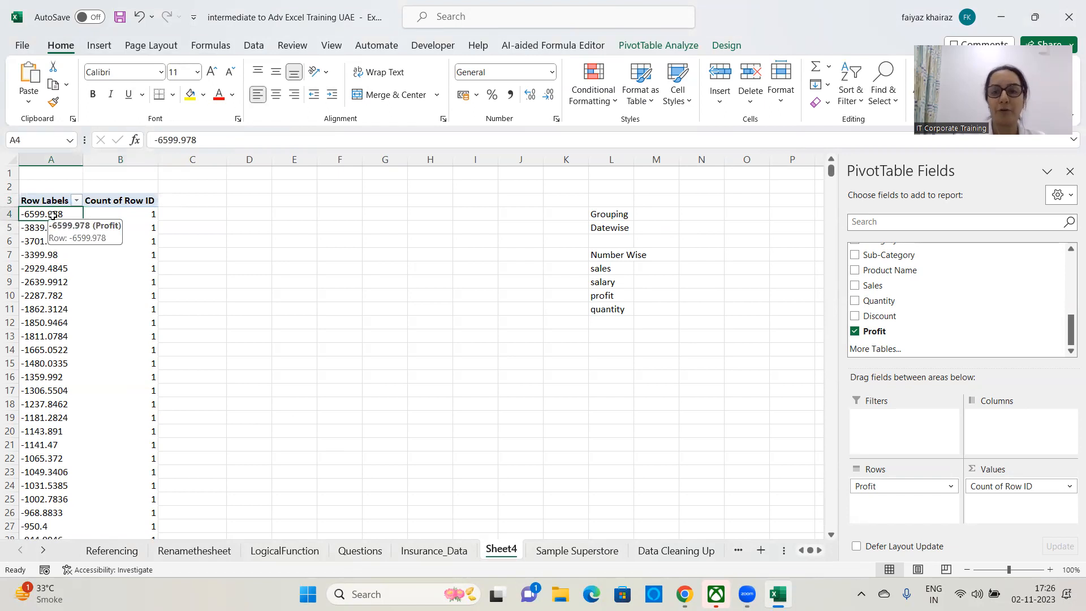
click(658, 45)
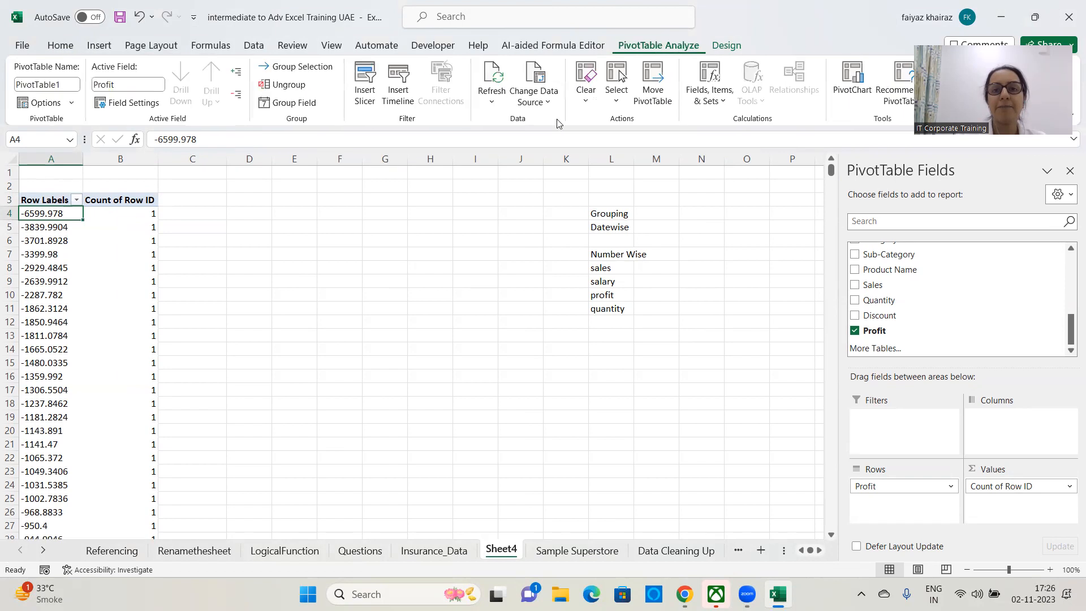
click(289, 102)
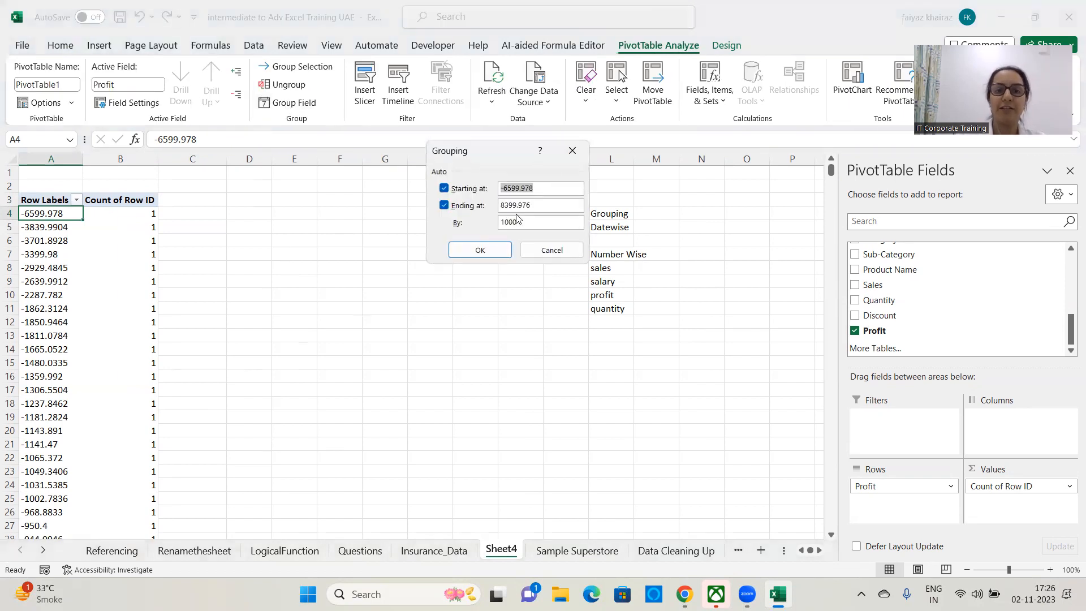
text(0)
key(Tab)
text(9000)
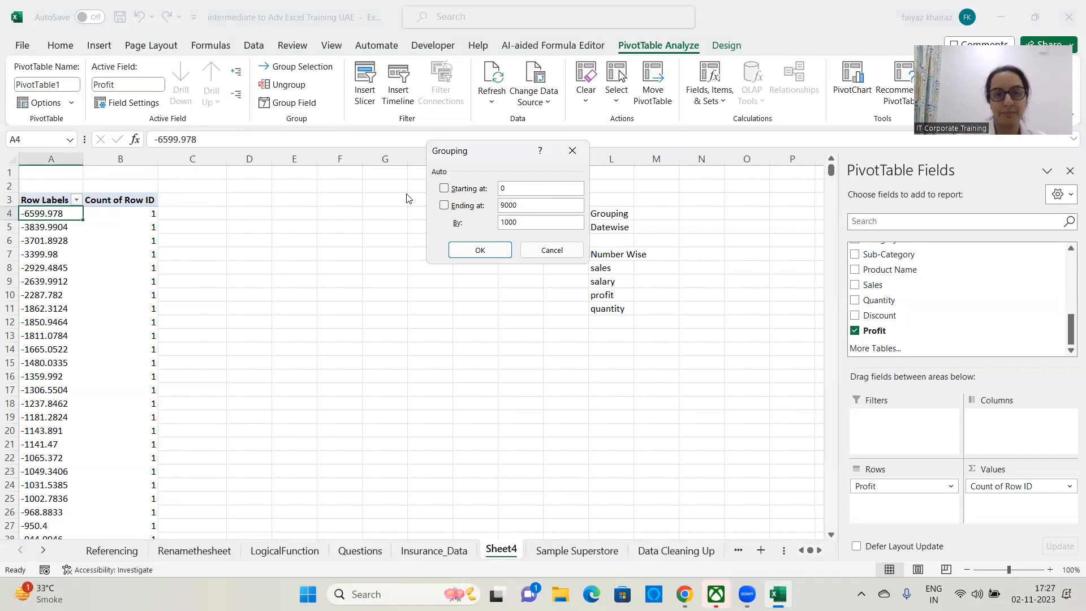
key(Tab)
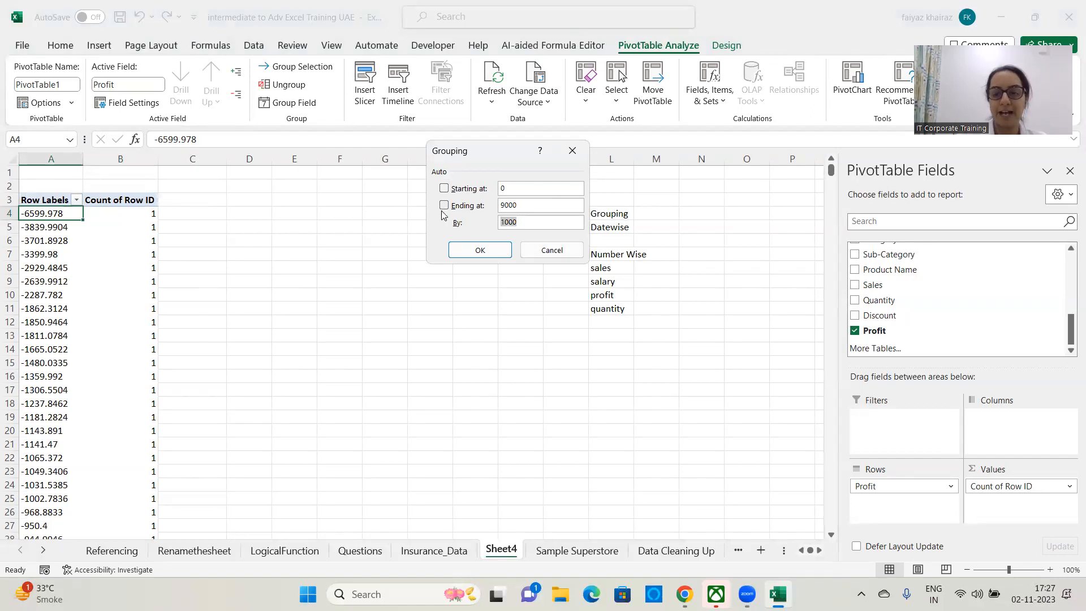
text(1000)
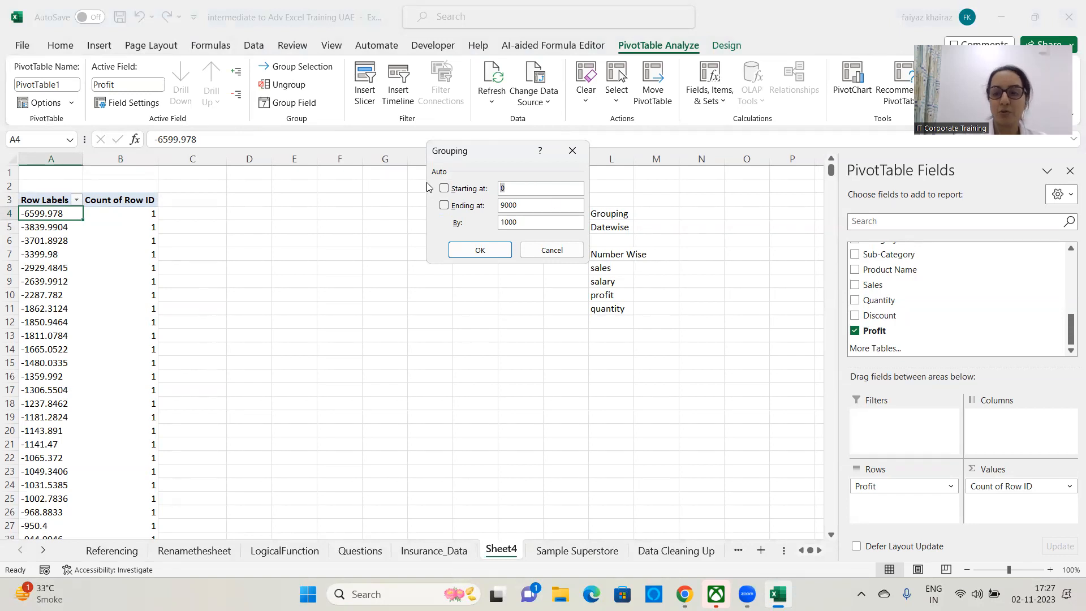
text(-7000)
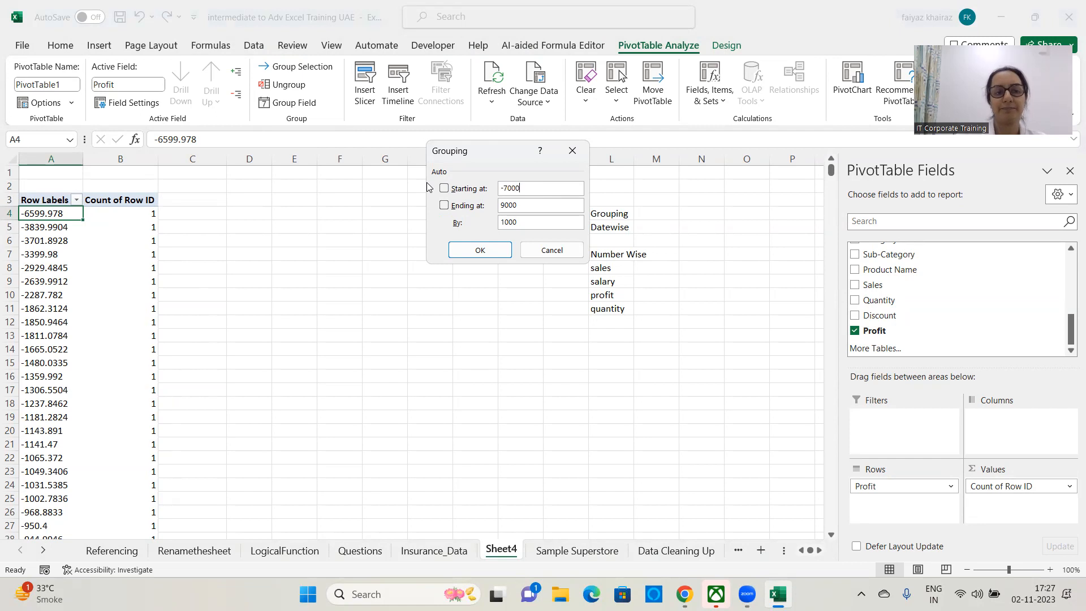
click(481, 251)
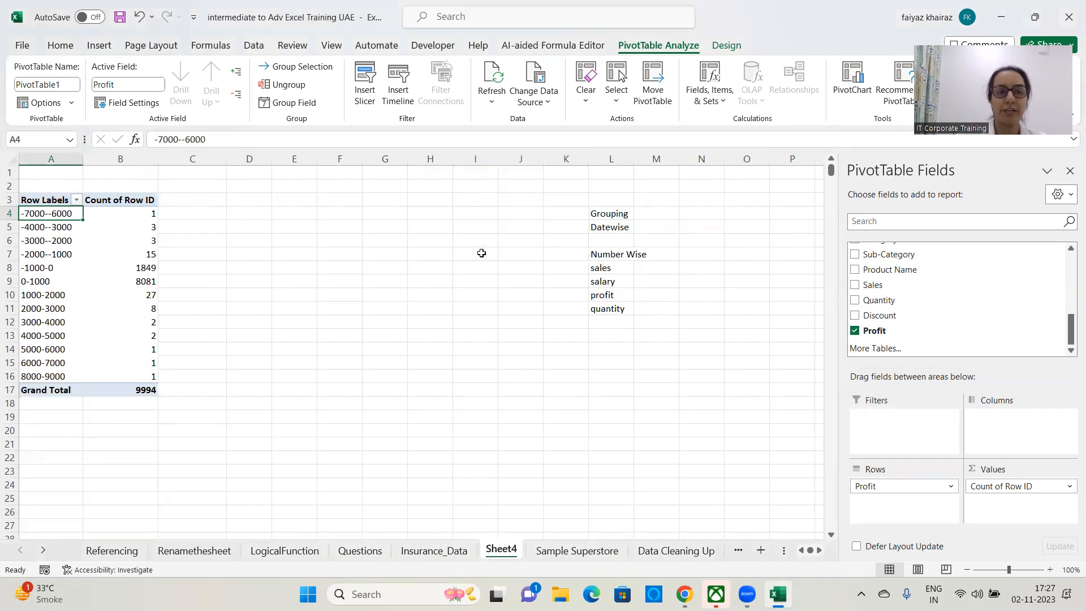
- Widen columns A and B of the grouped PivotTable and select the row of the 0-1000 profit group
drag(83, 159, 111, 159)
drag(187, 159, 249, 159)
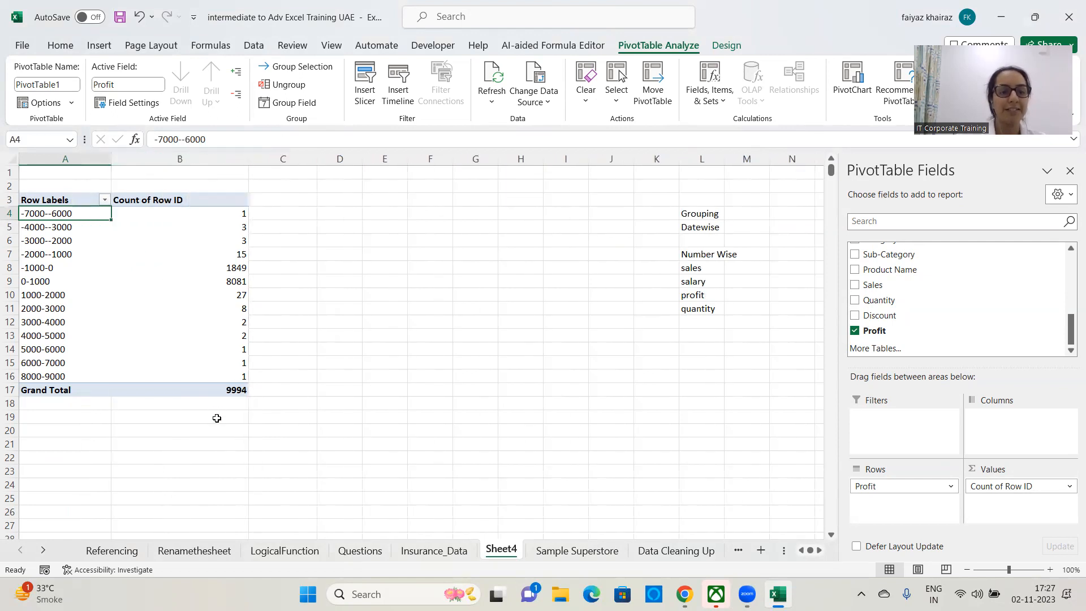
click(32, 281)
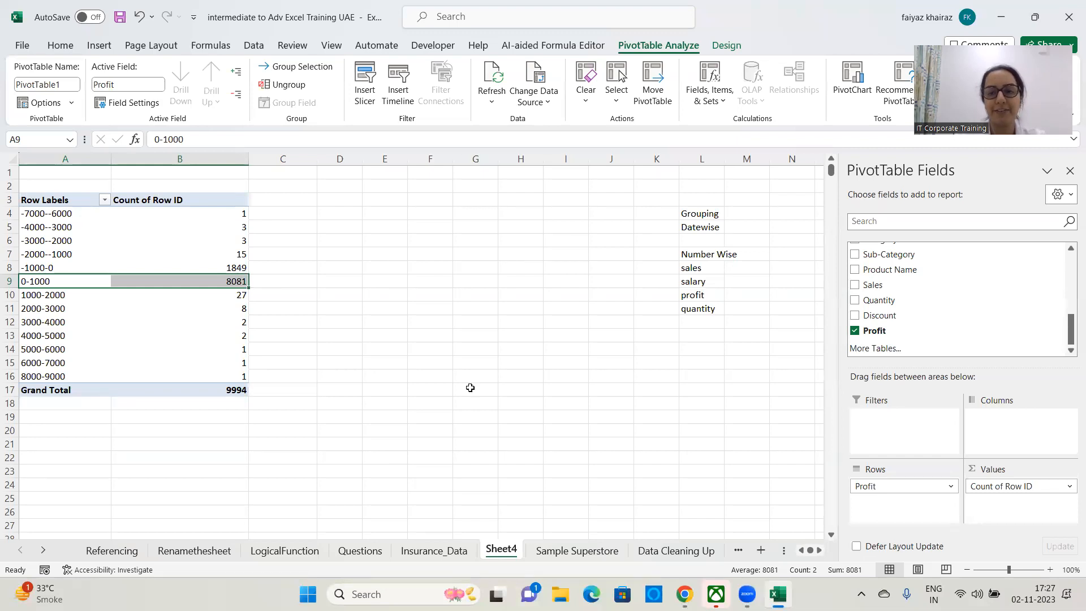
- Ungroup the Profit field and remove both Profit and Row ID from the PivotTable
click(300, 90)
drag(894, 485, 706, 483)
drag(985, 486, 579, 437)
drag(1071, 327, 1045, 241)
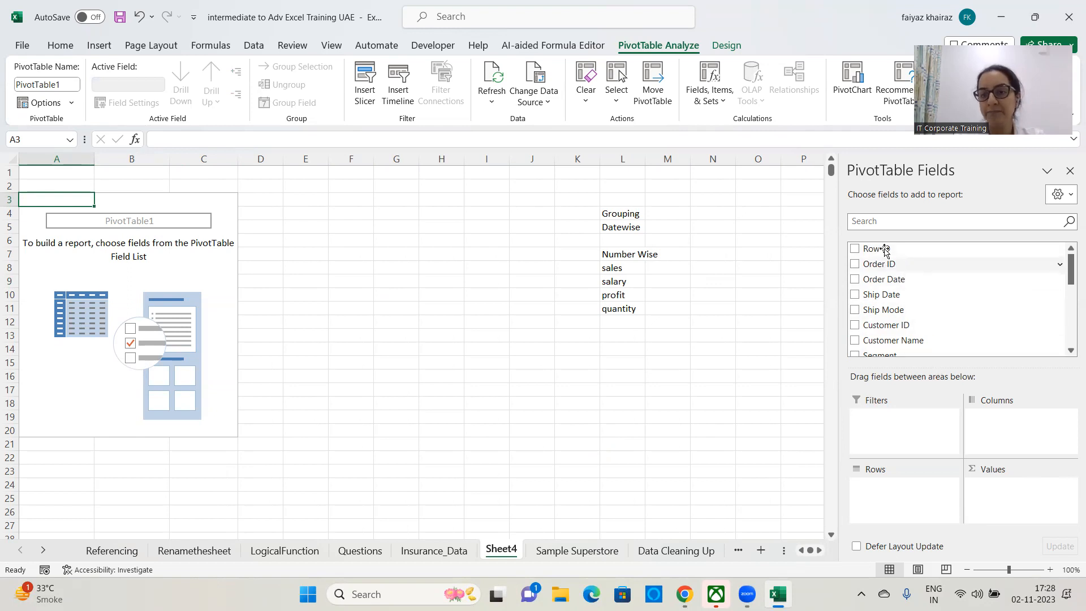
- Build the PivotTable with Order ID counted in the Values area and Sales in the rows
drag(881, 264, 995, 501)
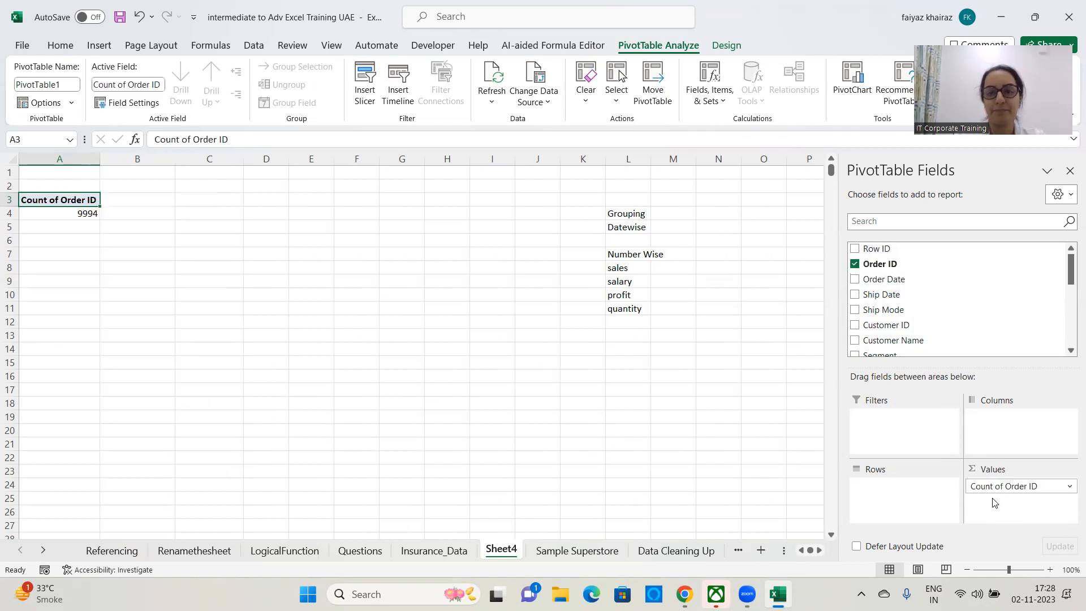
drag(1070, 274, 1070, 359)
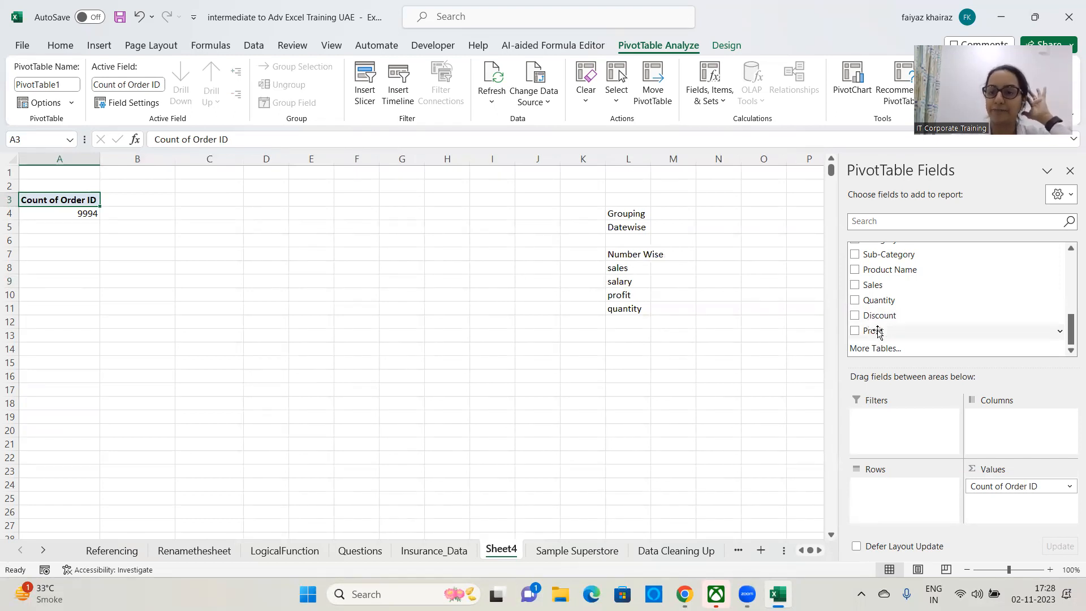
drag(873, 286, 908, 488)
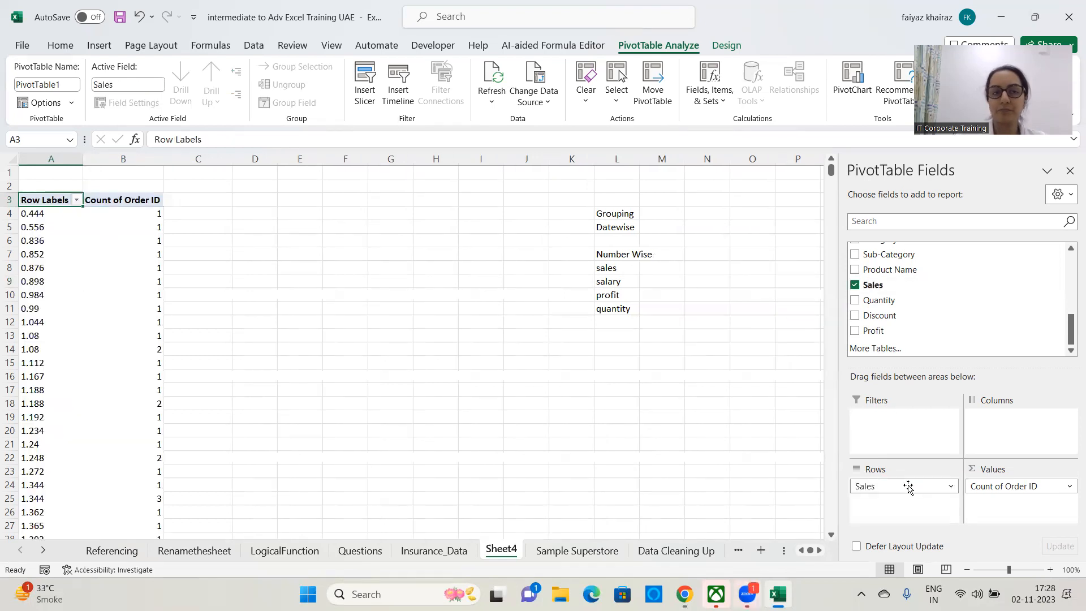
- Group the Sales row labels from 0.5 to 25000 in intervals of 1000 and widen columns A and B
click(54, 219)
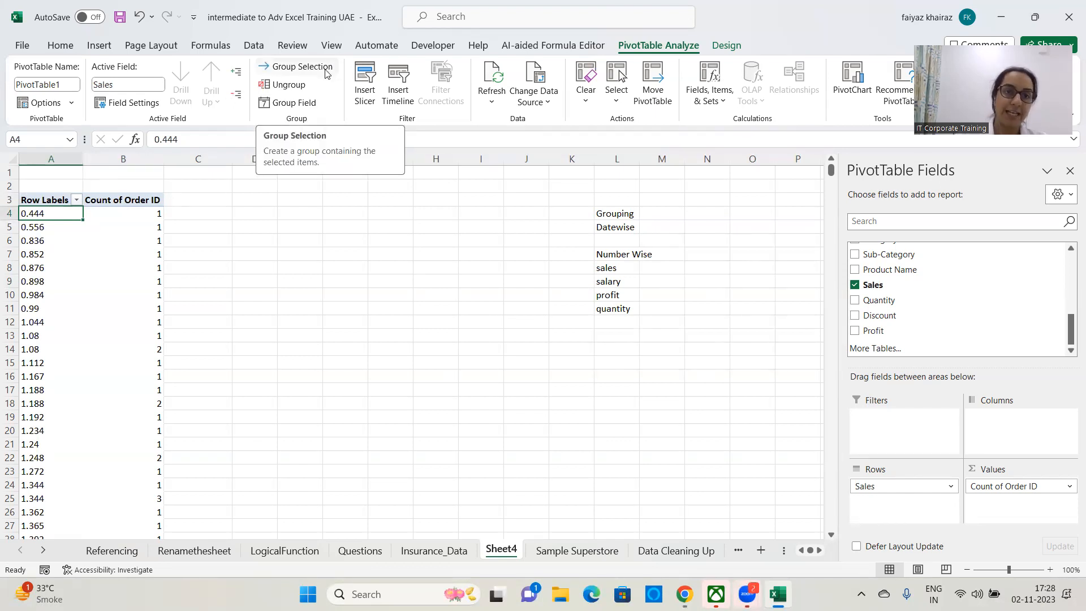
click(301, 108)
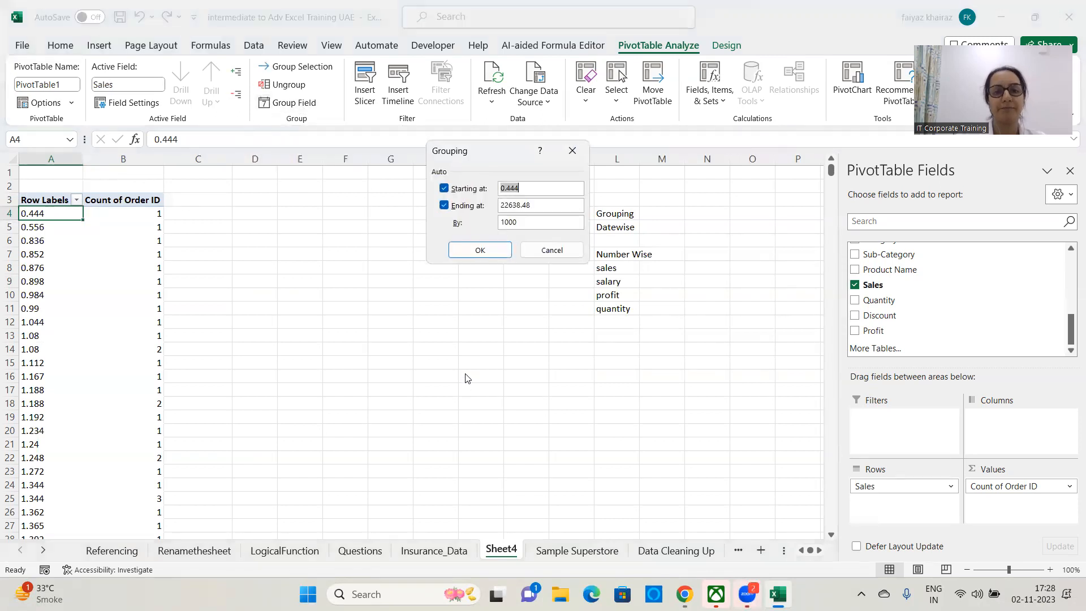
text(0.5)
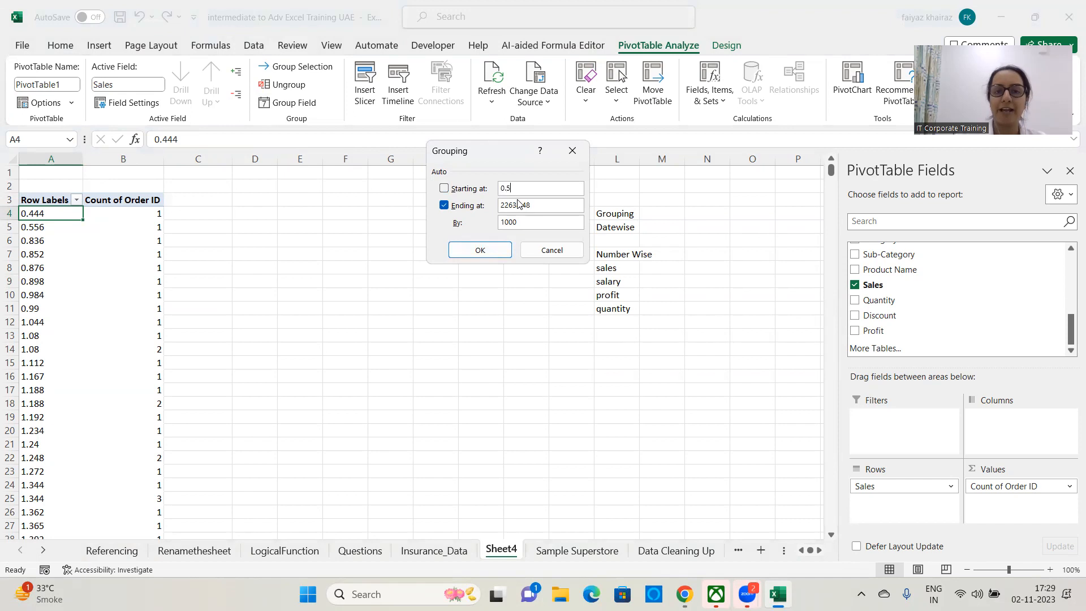
double_click(563, 206)
text(2)
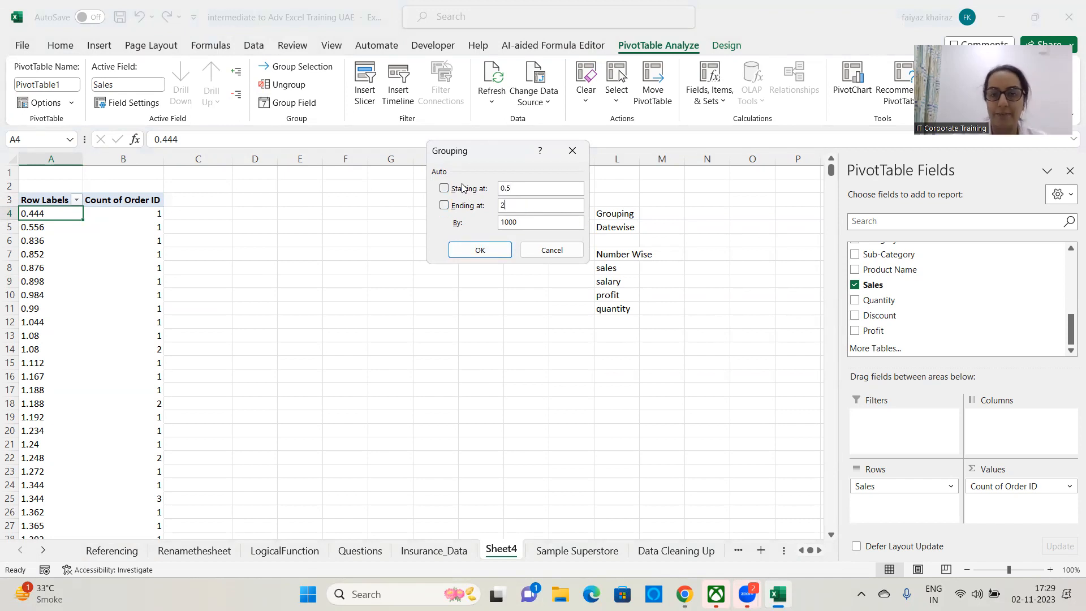
text(5000)
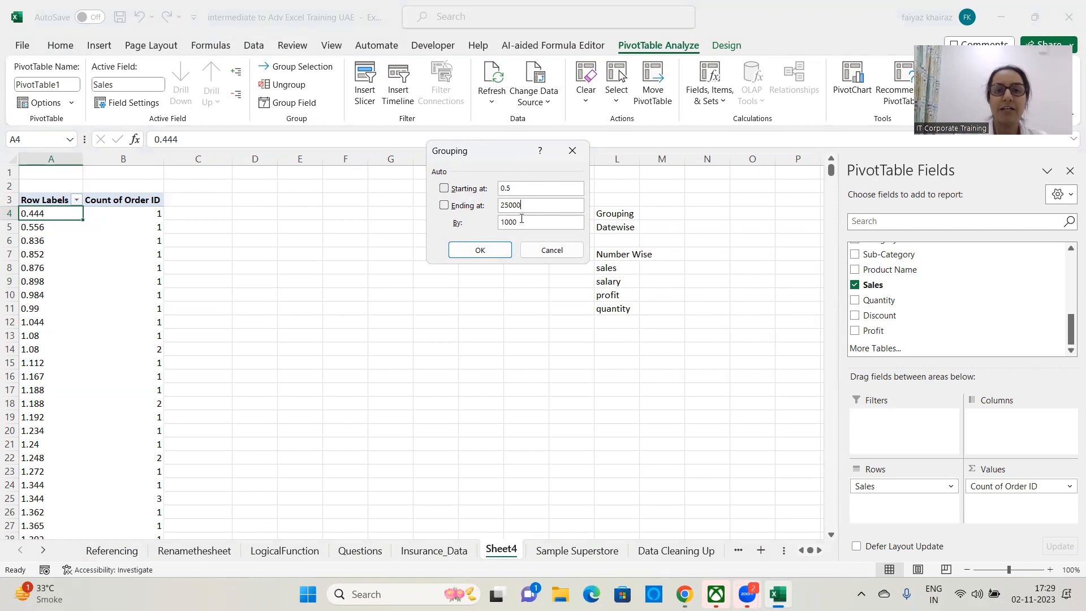
click(481, 249)
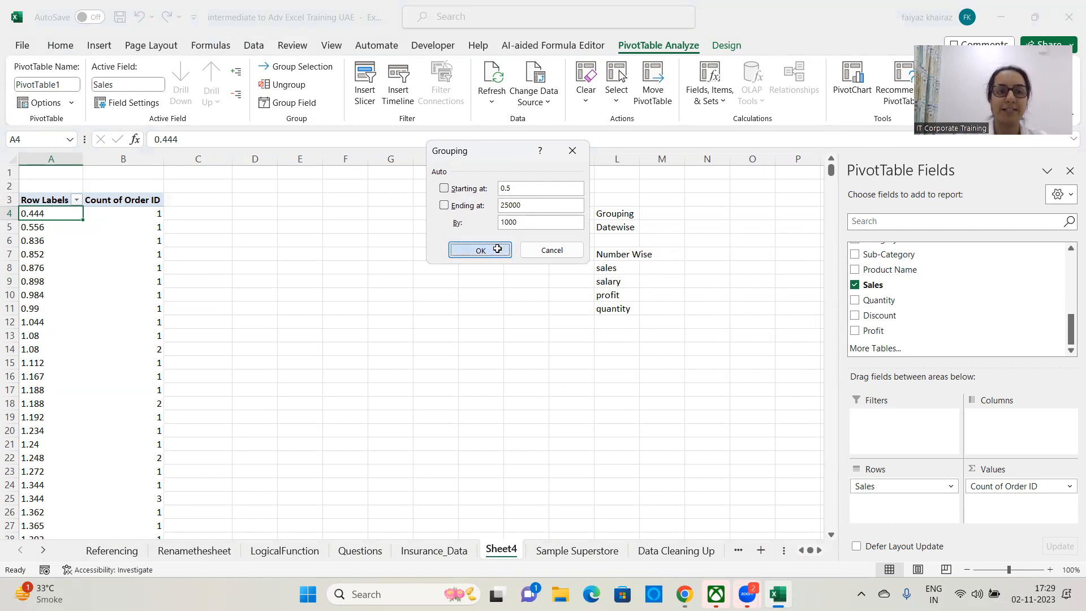
drag(95, 159, 132, 159)
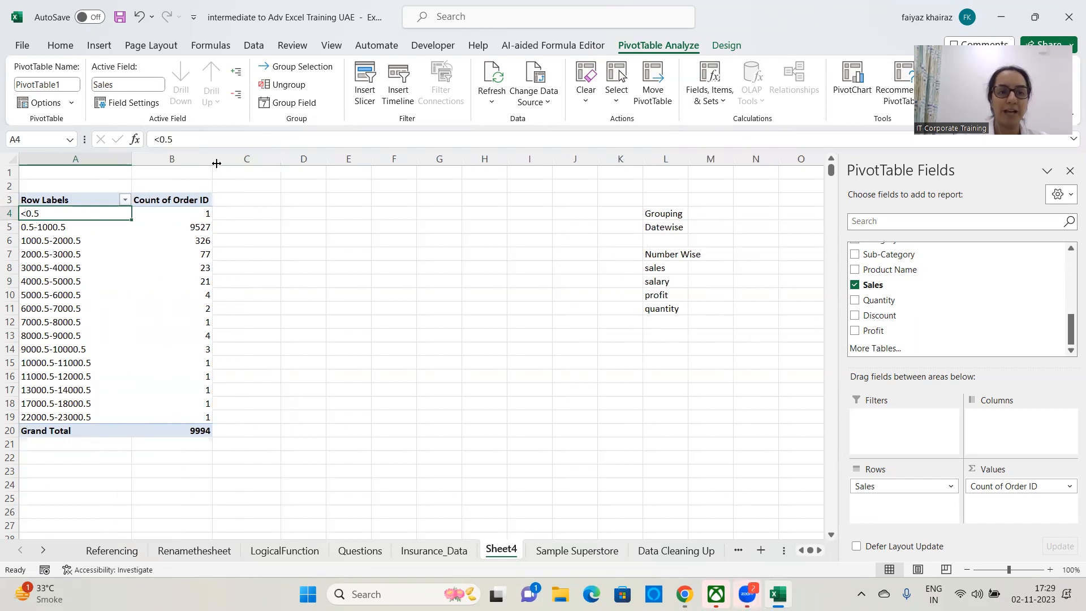
drag(213, 159, 231, 159)
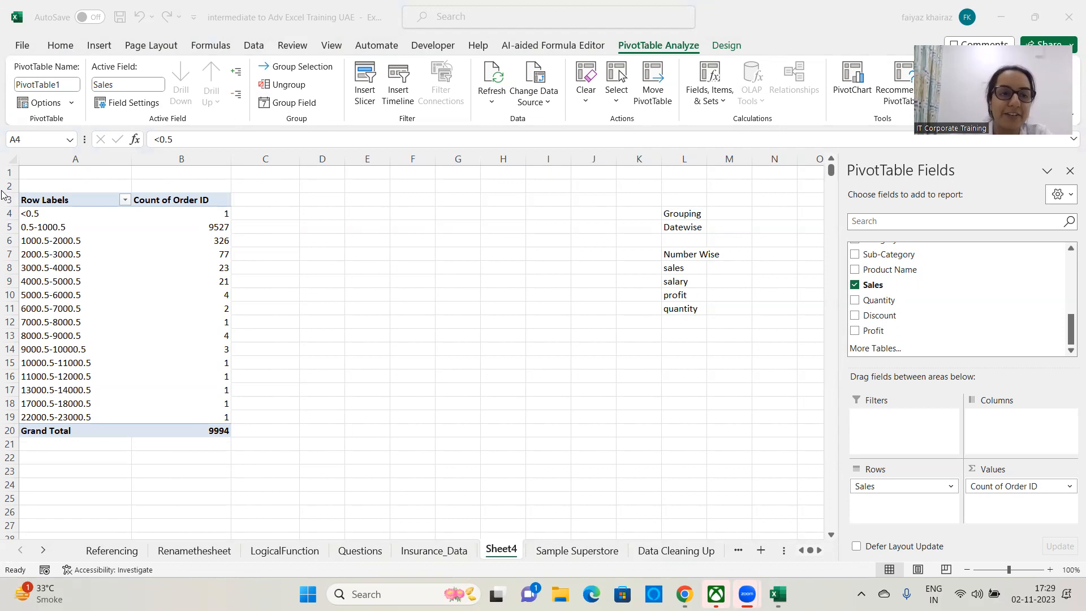
click(59, 231)
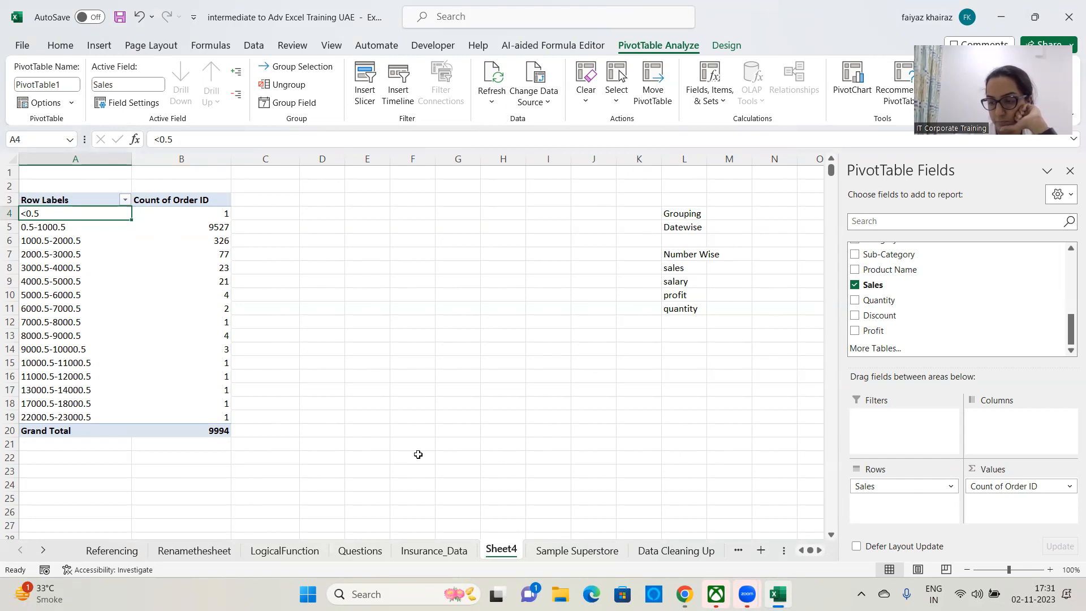
click(503, 548)
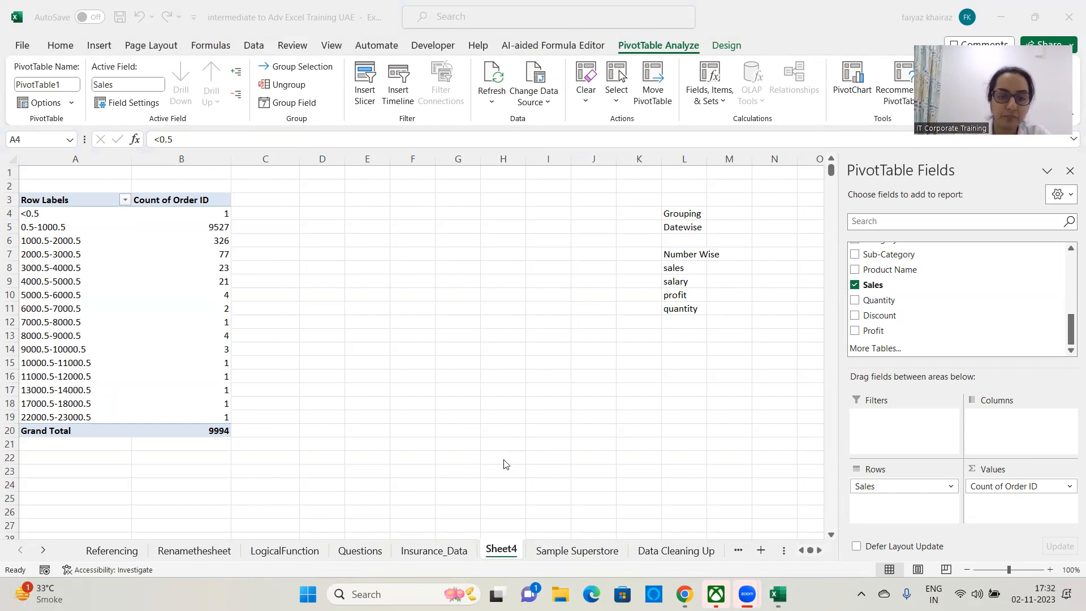
click(590, 555)
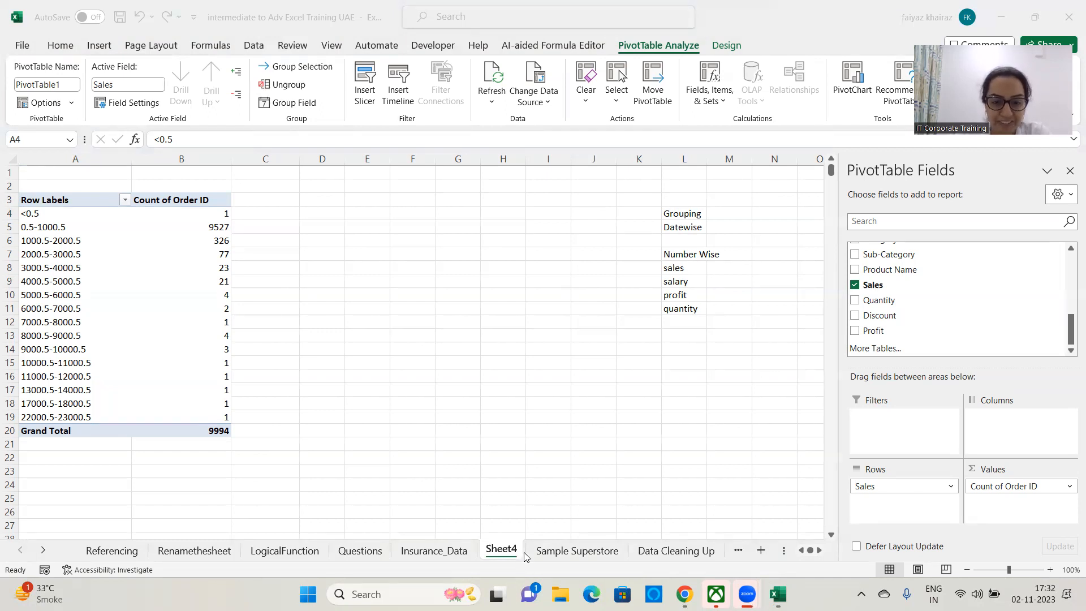
click(506, 414)
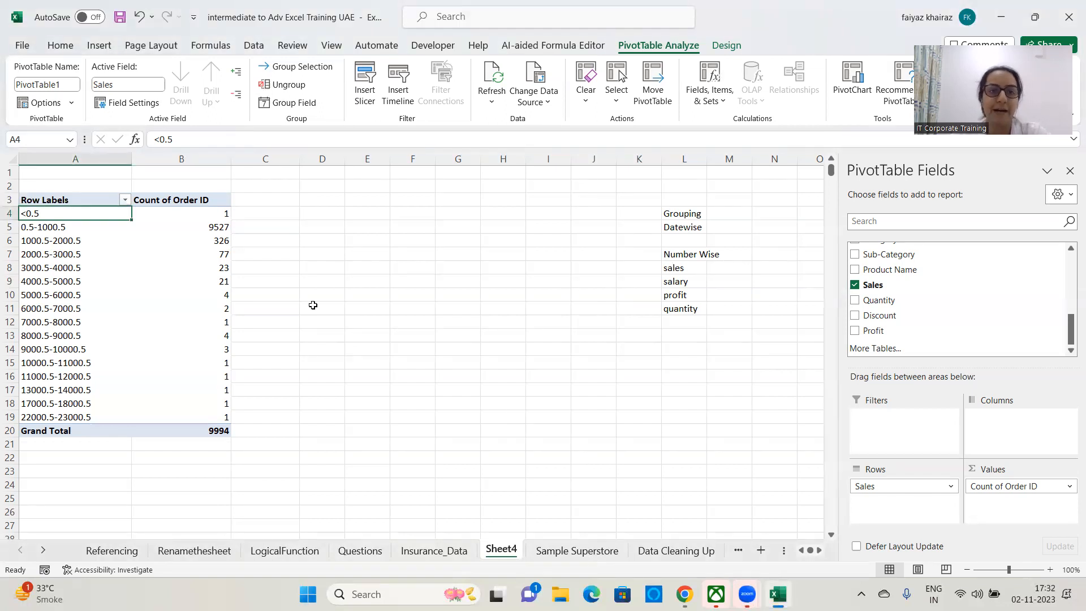
- Copy the entire Order ID column with its header from the Sample Superstore sheet to cell E29 of the Renamethesheet sheet
click(590, 559)
click(136, 176)
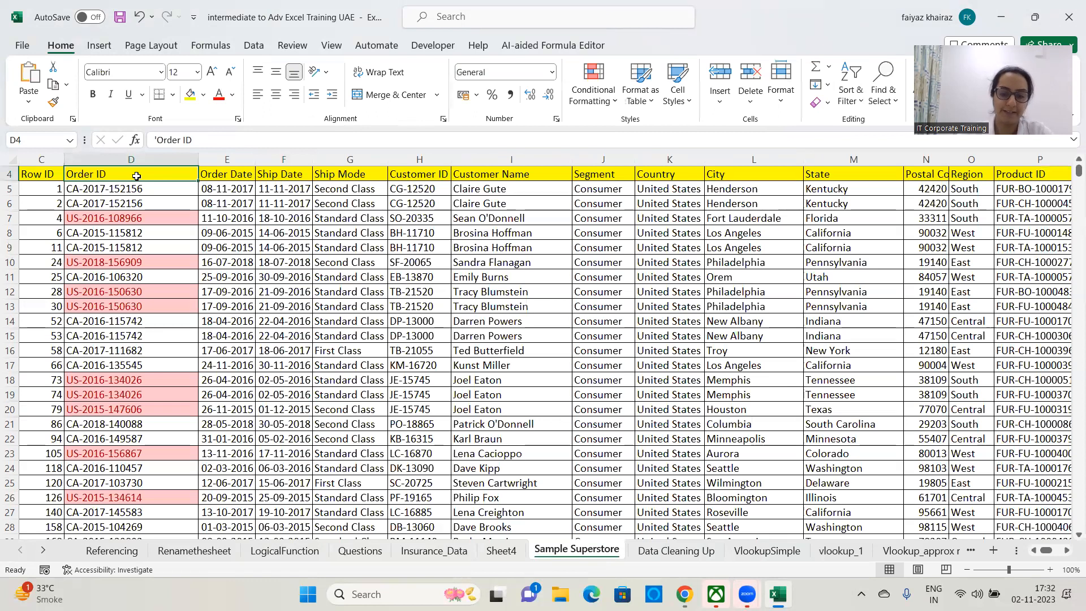
key(ctrl+shift+Down)
key(ctrl+c)
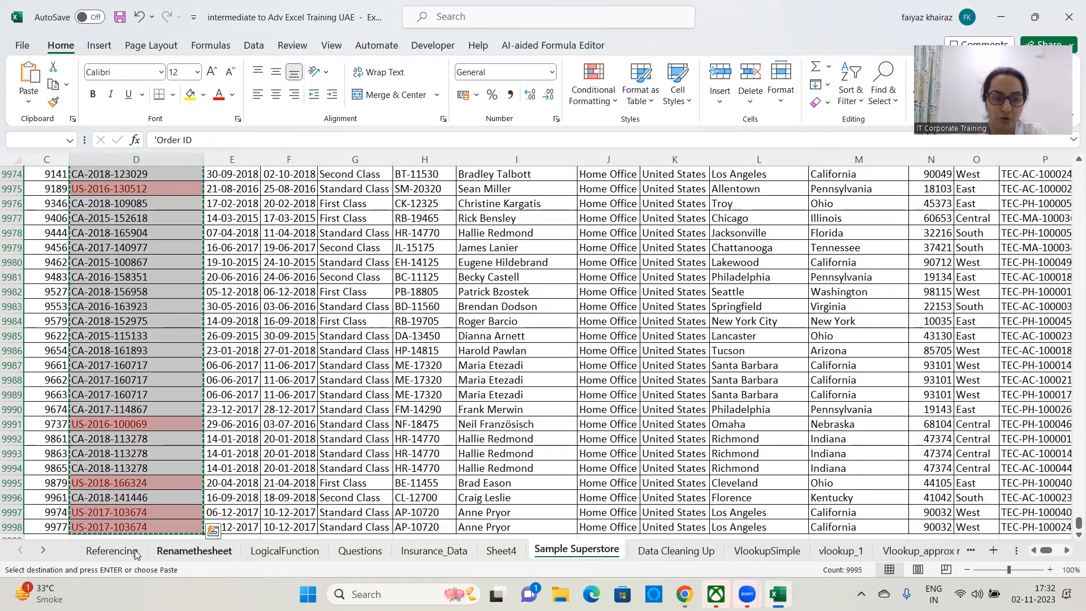
click(194, 550)
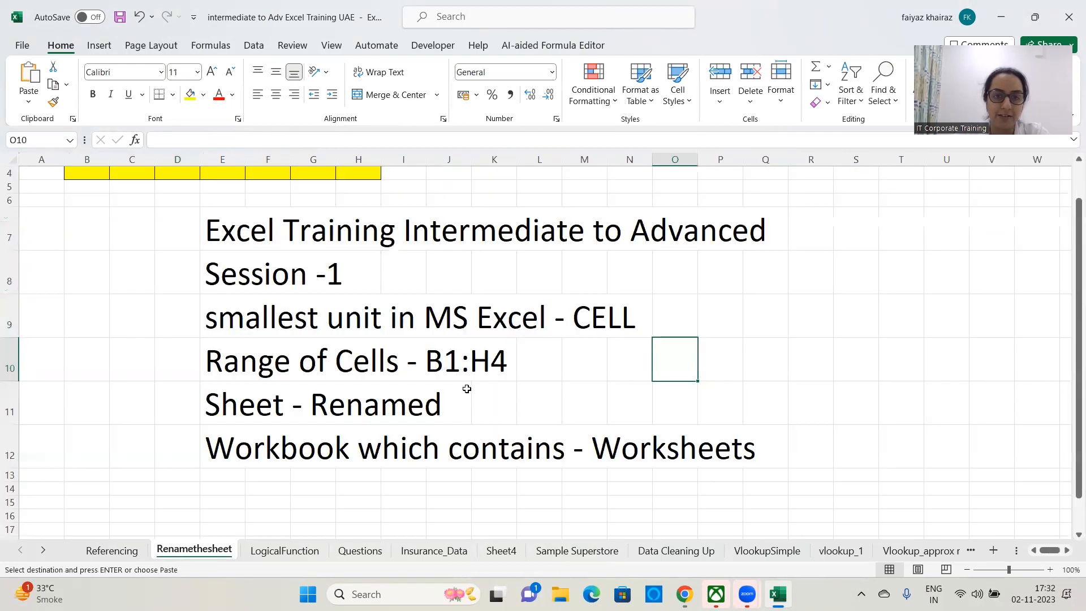
scroll(467, 388, down, 7)
click(227, 244)
key(ctrl+v)
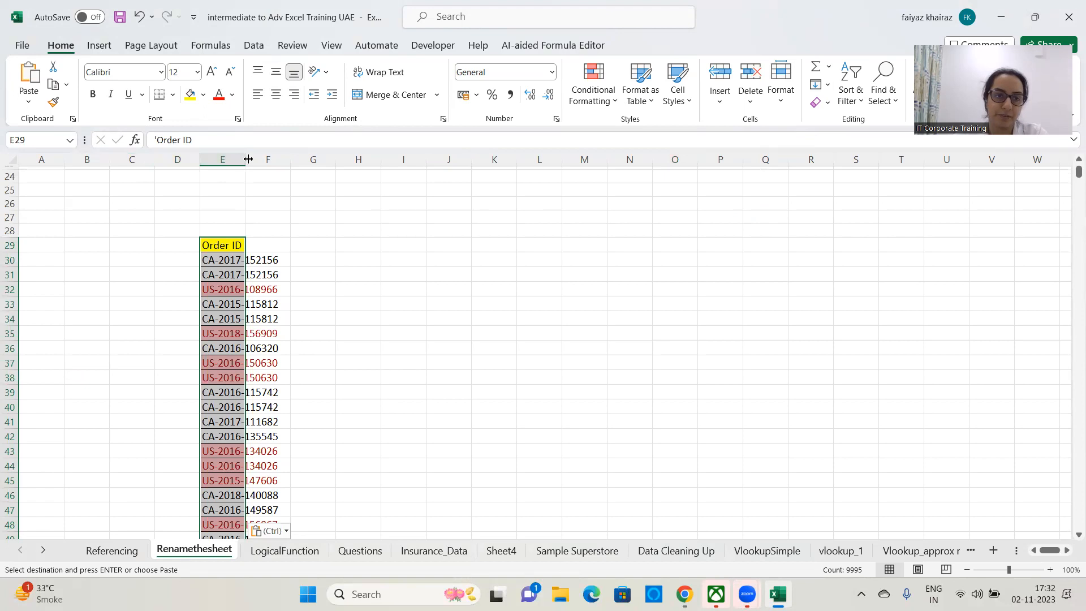
- Adjust the width of column E so that the pasted Order IDs fit inside it
double_click(248, 159)
drag(795, 161, 311, 192)
click(377, 217)
scroll(387, 345, down, 2)
scroll(390, 340, up, 2)
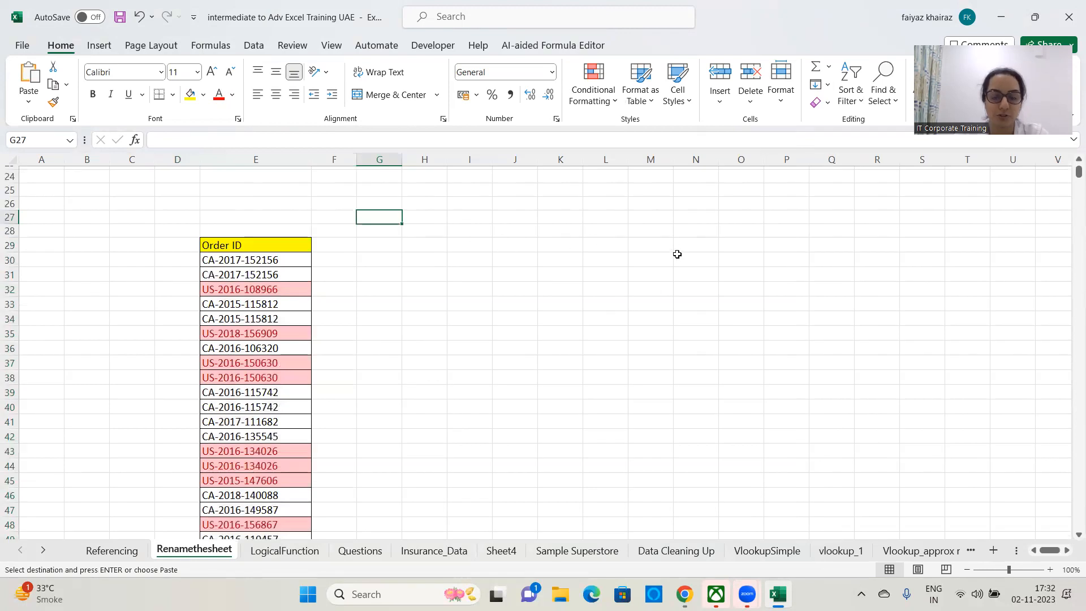
- Copy the product names in B5:B13 of the Referencing sheet to L29 of Renamethesheet and widen column L
click(111, 550)
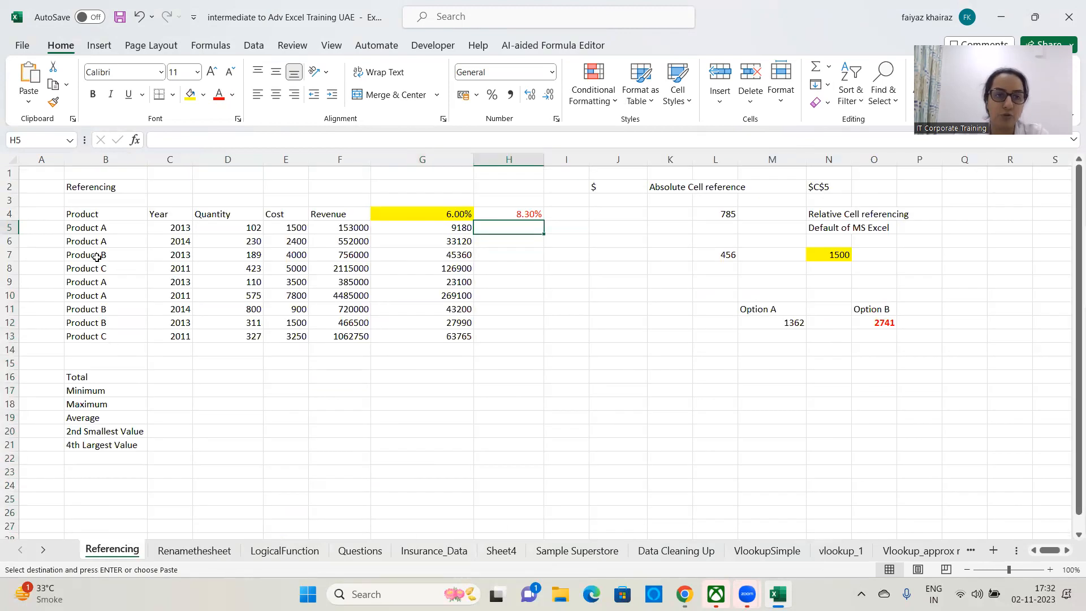
drag(102, 228, 103, 343)
key(ctrl+c)
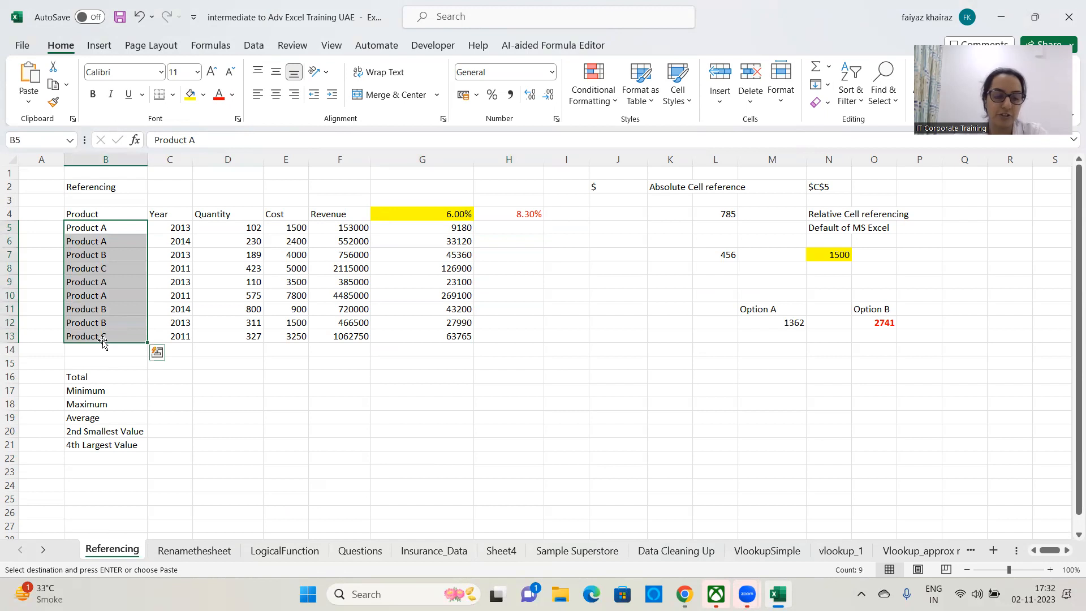
click(223, 554)
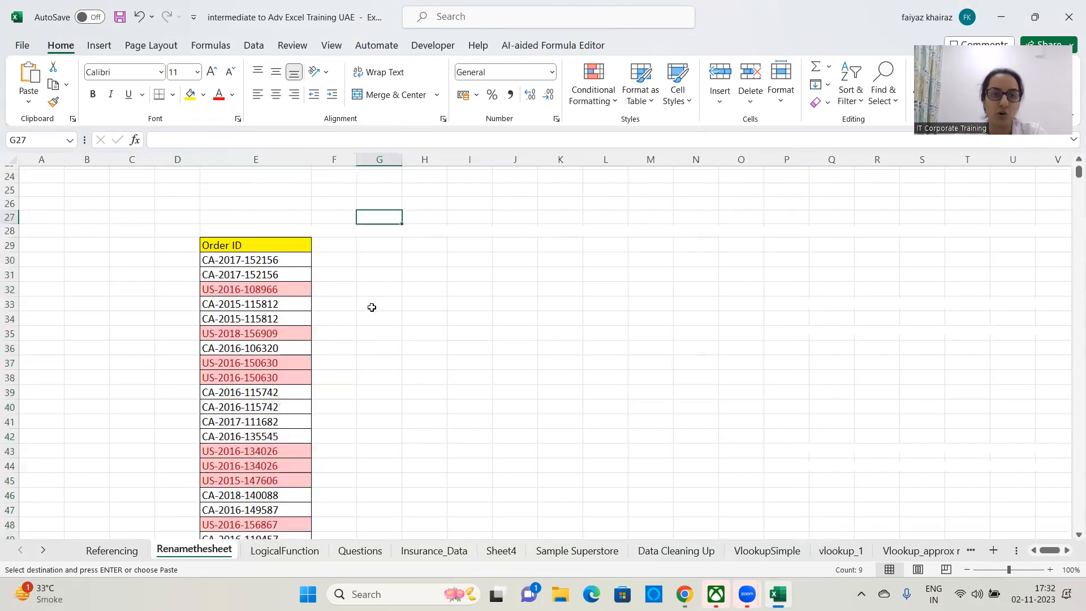
click(597, 245)
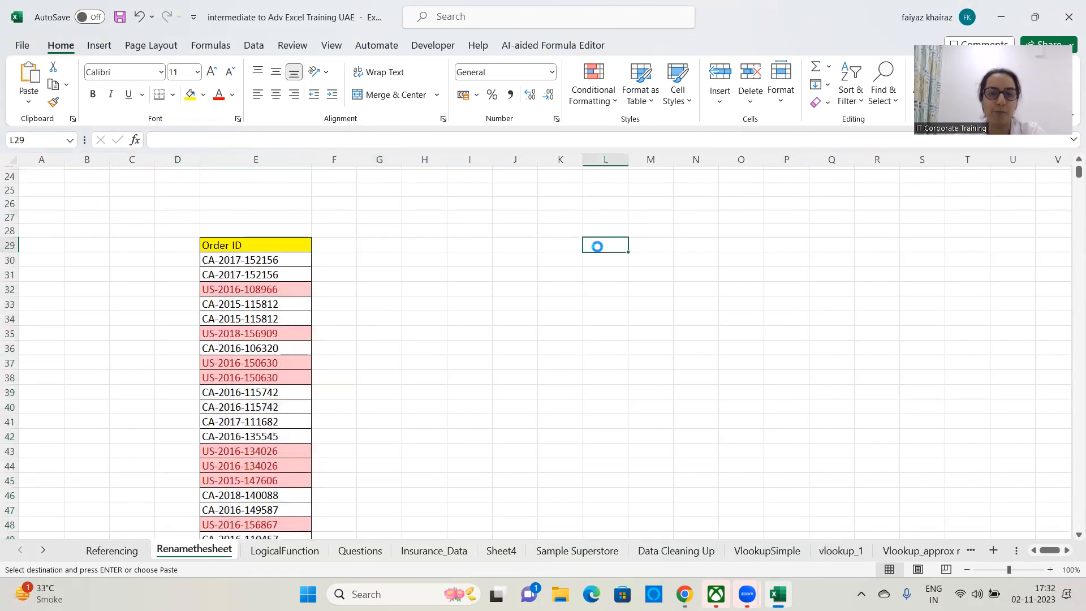
key(ctrl+v)
key(Escape)
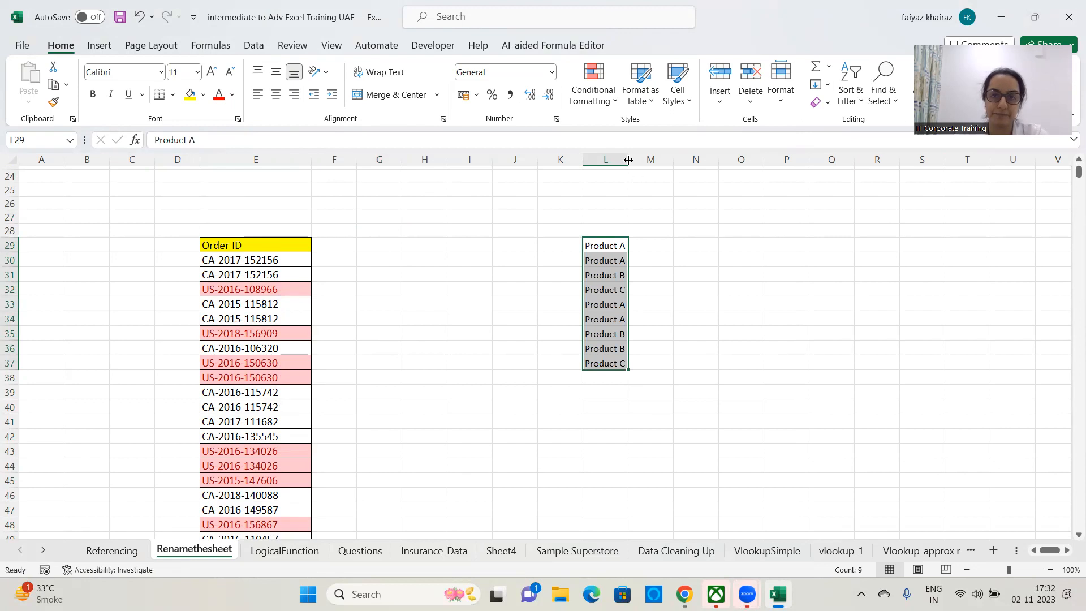
drag(628, 160, 646, 160)
- Enter the heading "lower" in cell M28, beside the pasted product names
click(667, 304)
click(702, 252)
click(677, 249)
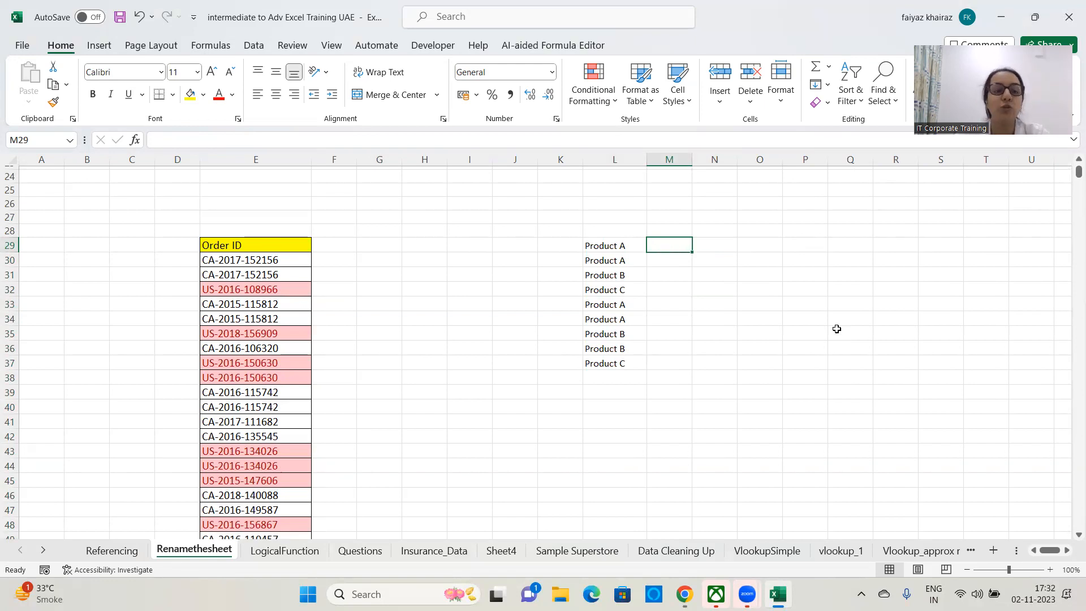
click(678, 229)
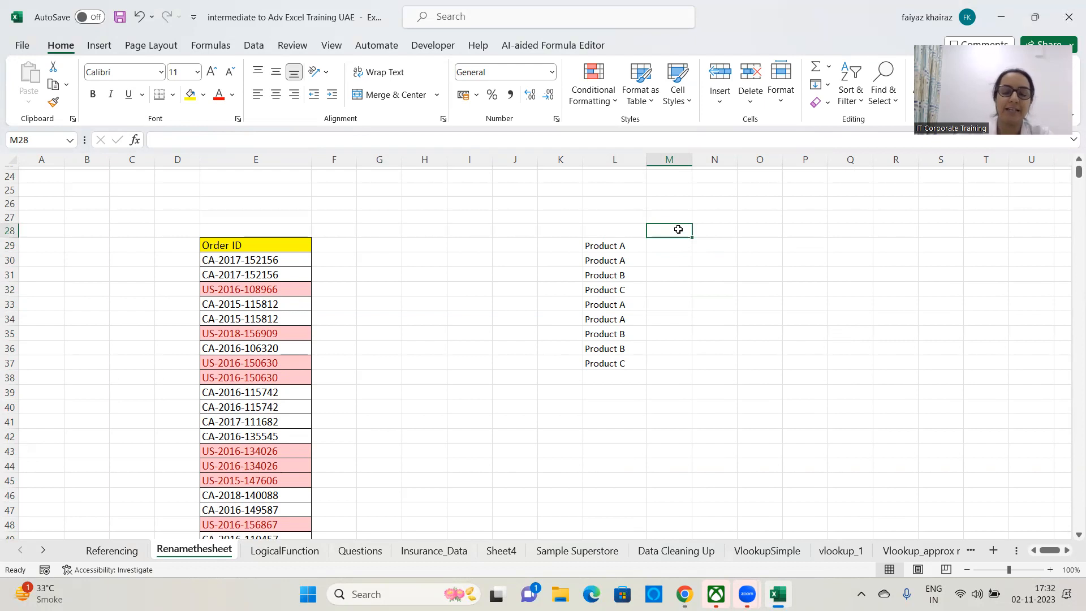
text(lower)
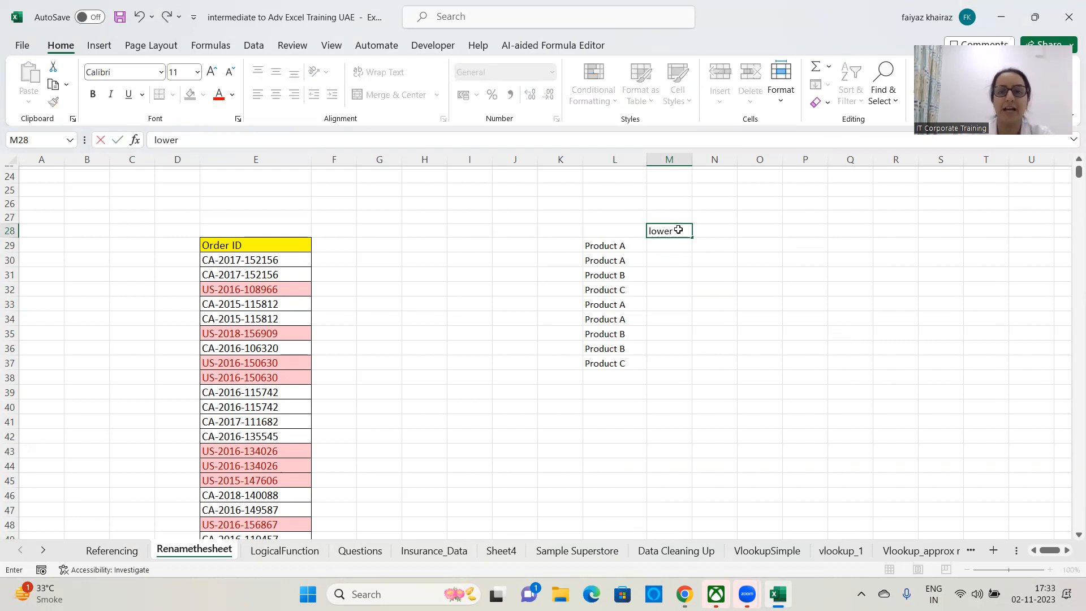
key(Return)
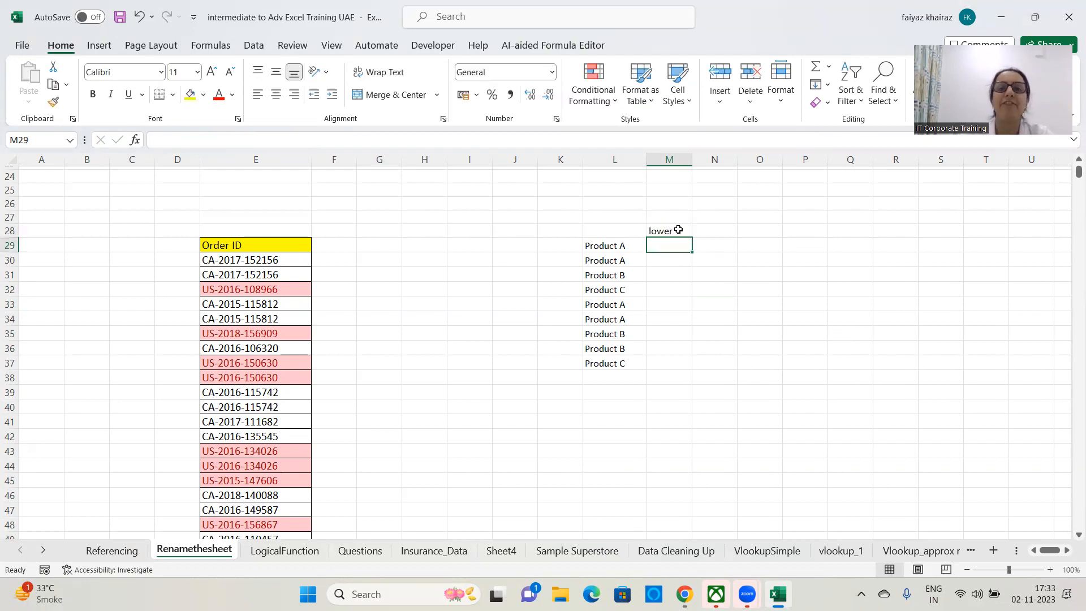
- Convert the first product name to lowercase with the formula =LOWER(L29) in cell M29
text(=lower()
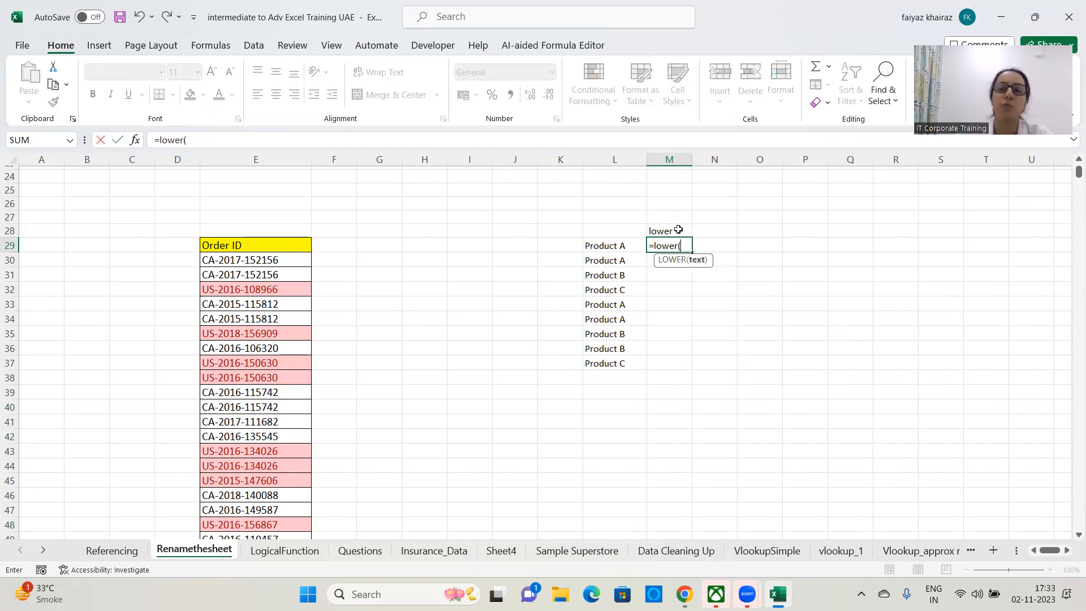
click(619, 246)
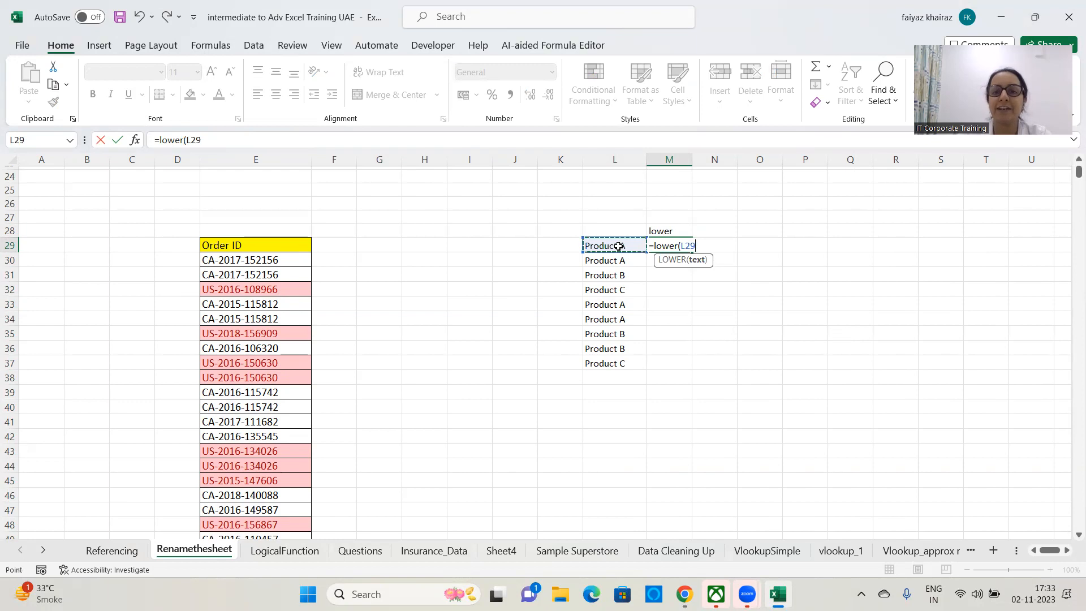
text())
key(ctrl+Return)
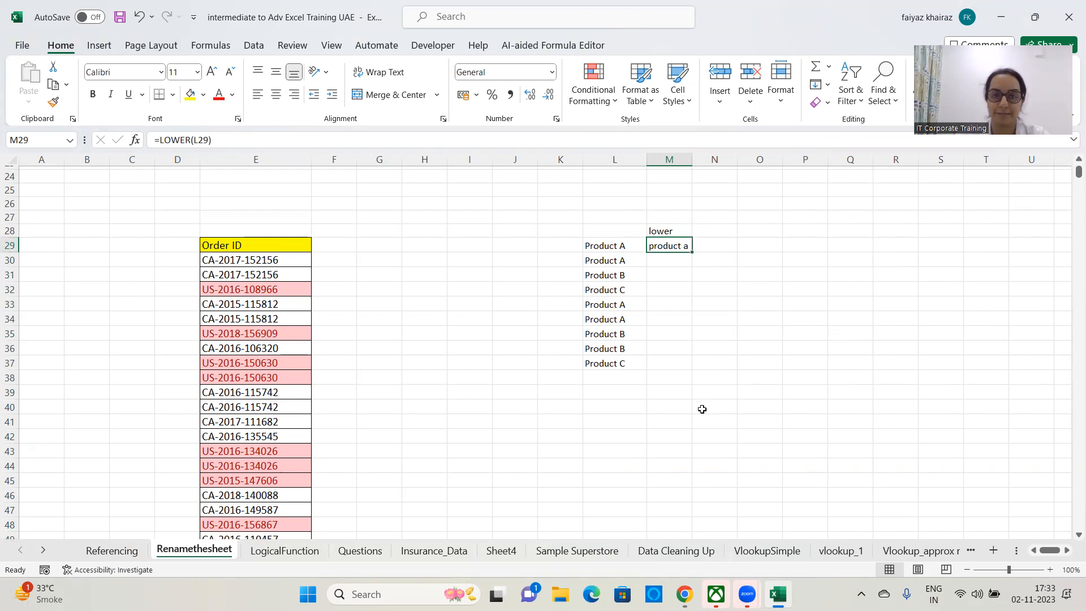
click(515, 195)
text(Data)
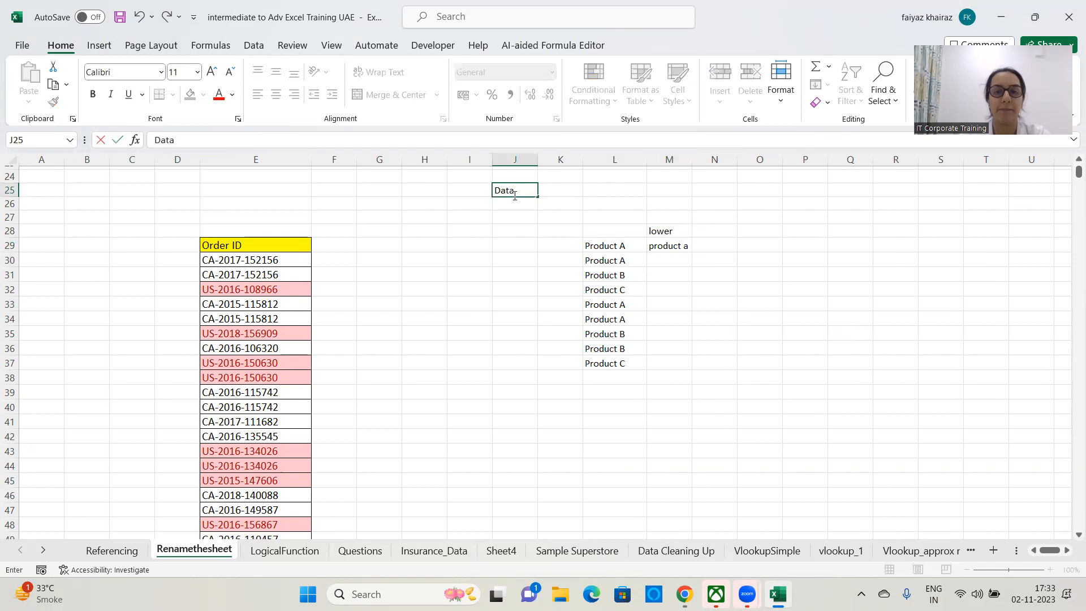
text( Cleaning)
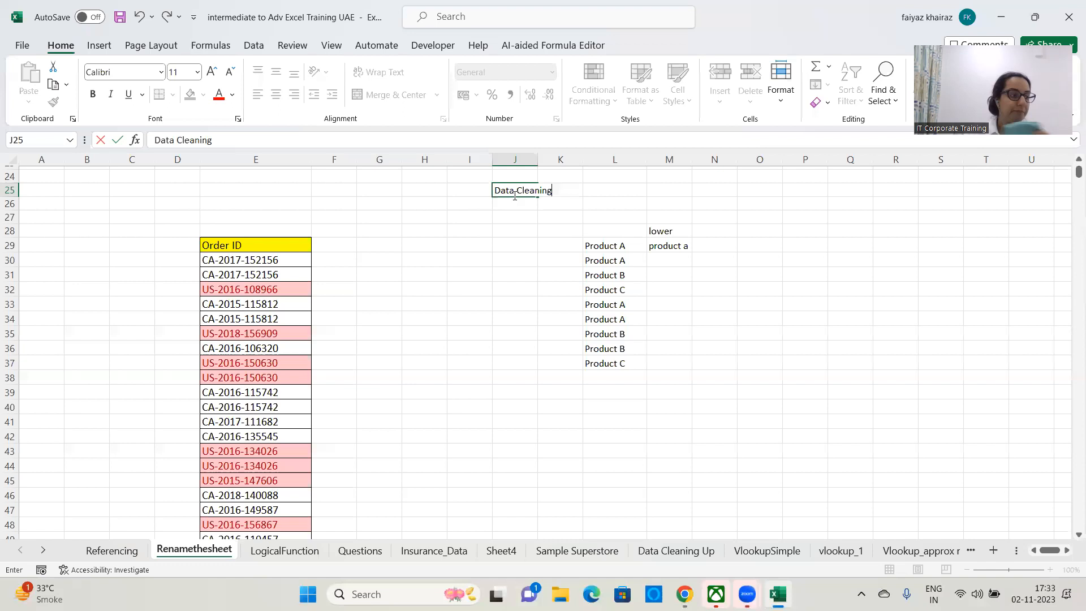
key(Escape)
click(509, 260)
- Enter the note "Data clenaing - SAP, Inventories, Systems" in cell J25, above the product names
click(509, 192)
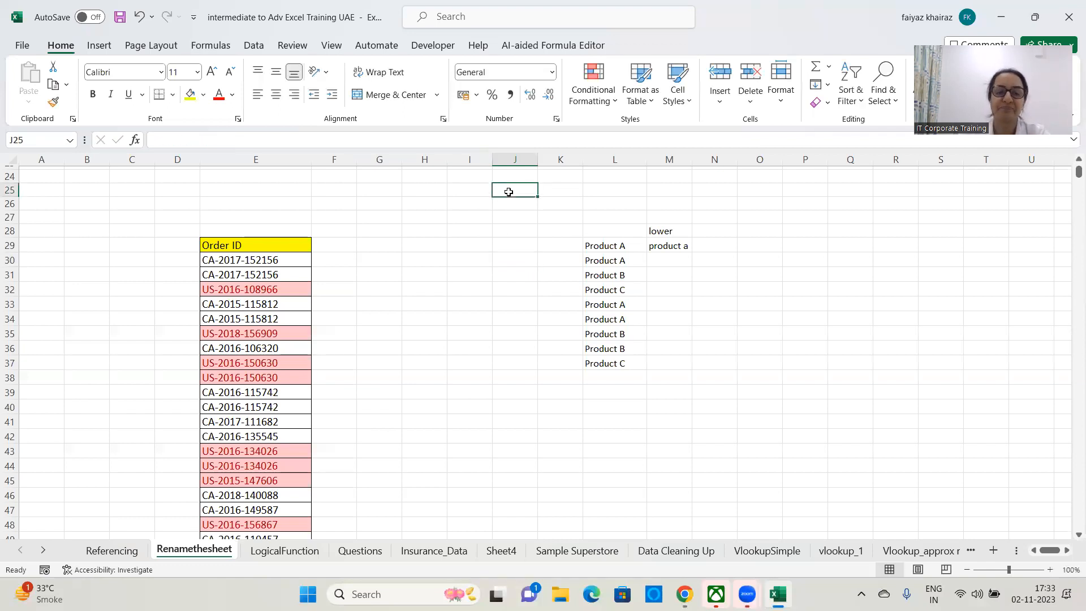
text(Data )
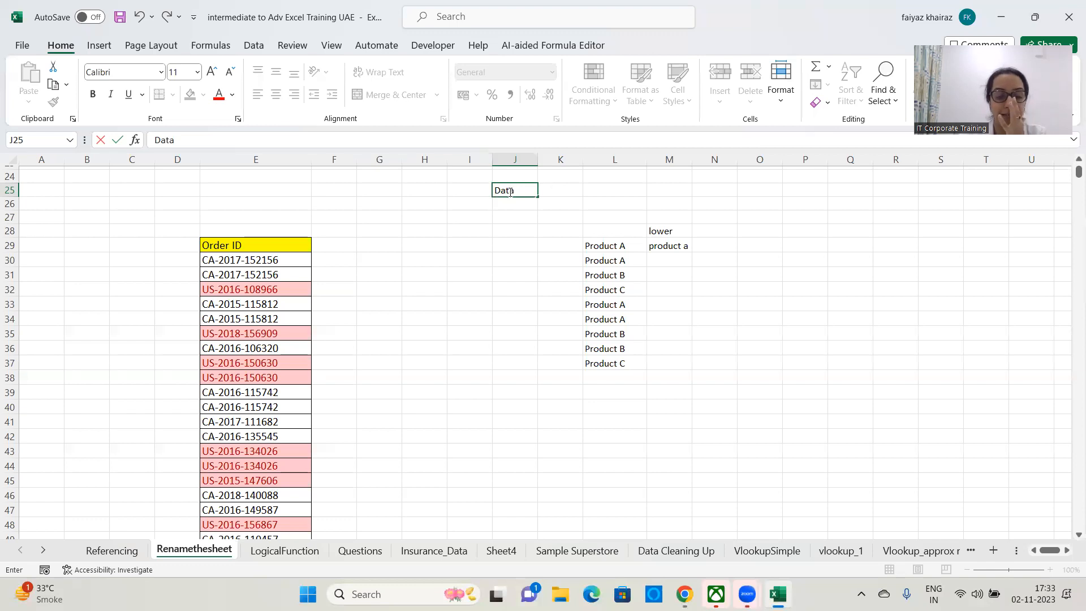
text(cle)
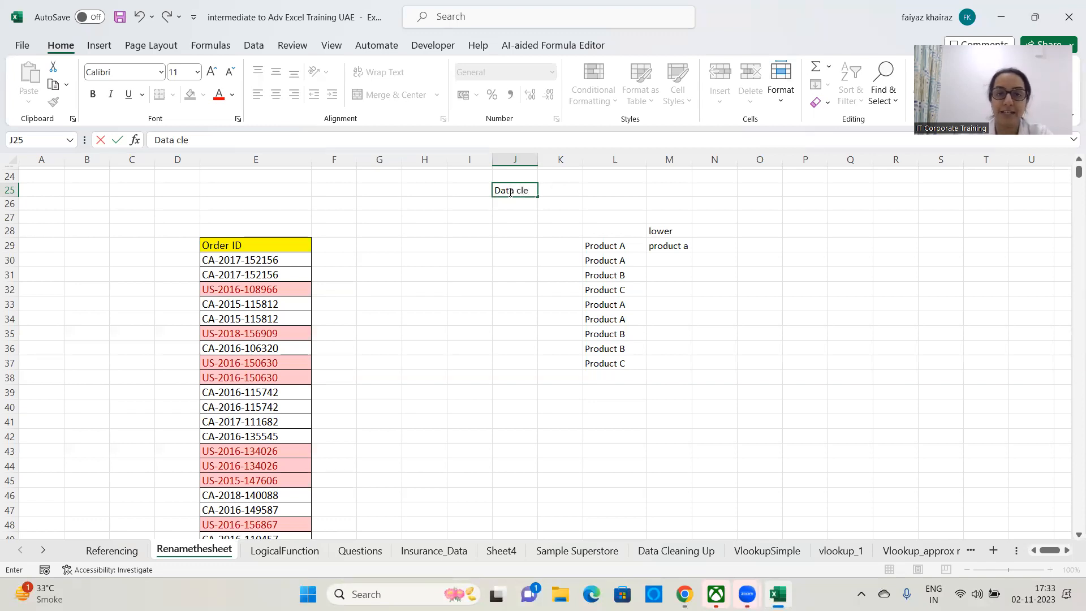
text(naing)
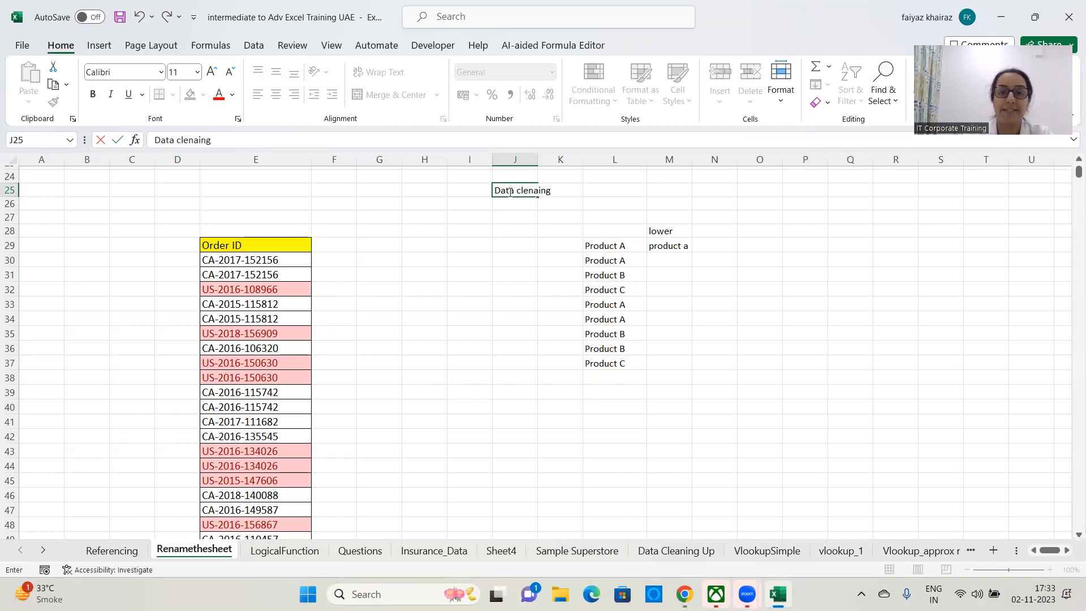
text( - SAP)
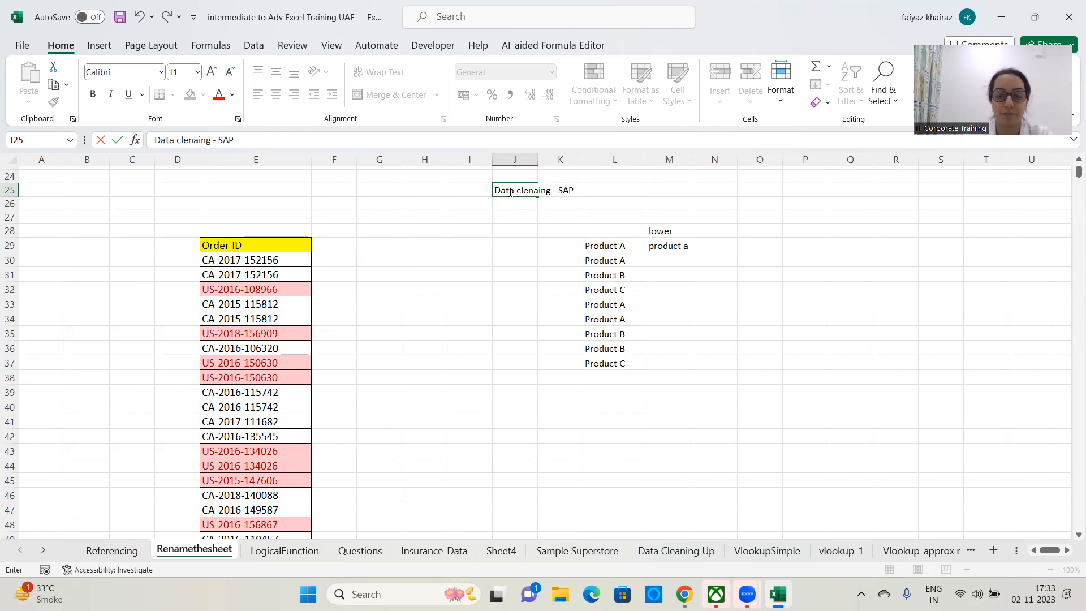
text(, I)
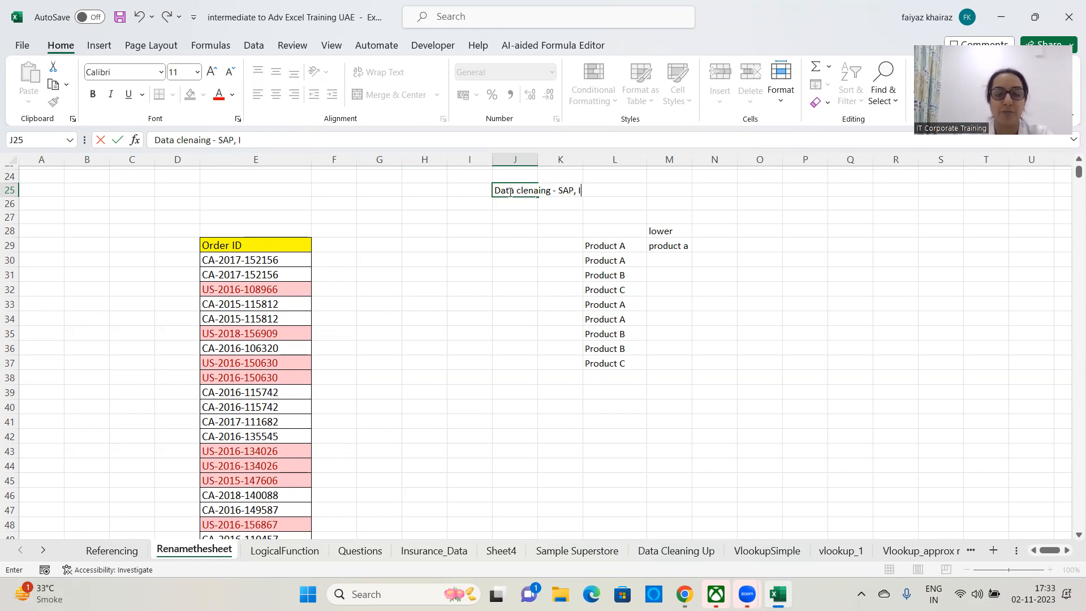
text(nvento)
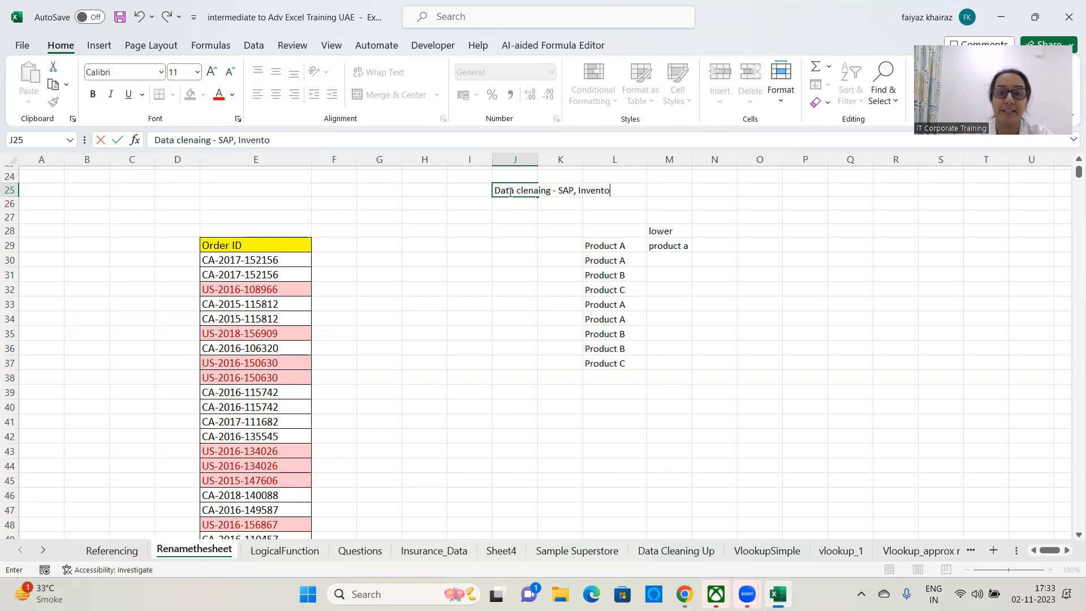
text(ries)
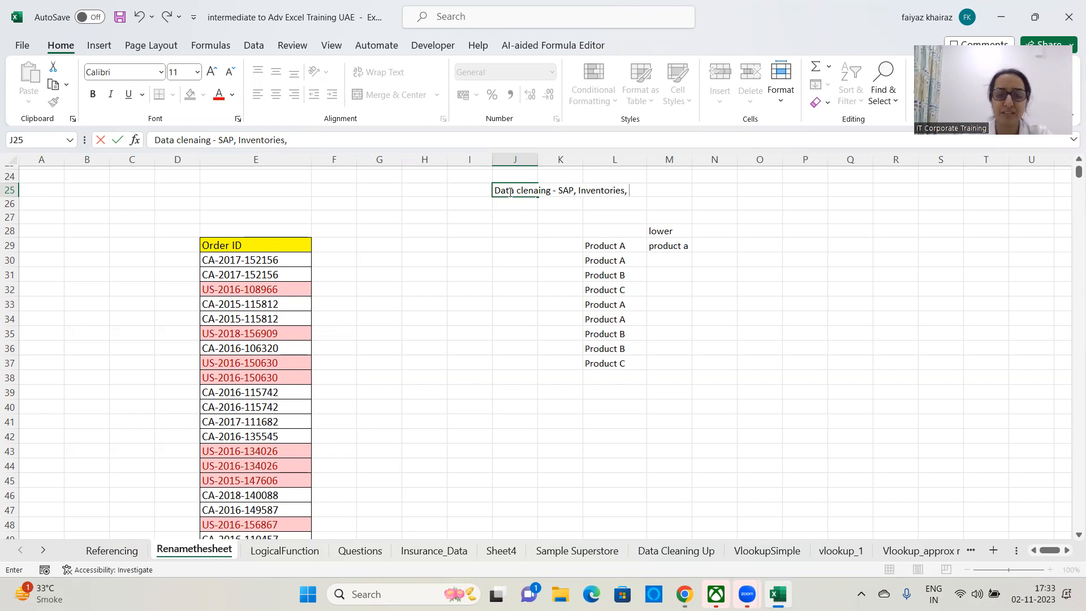
text(, Sy)
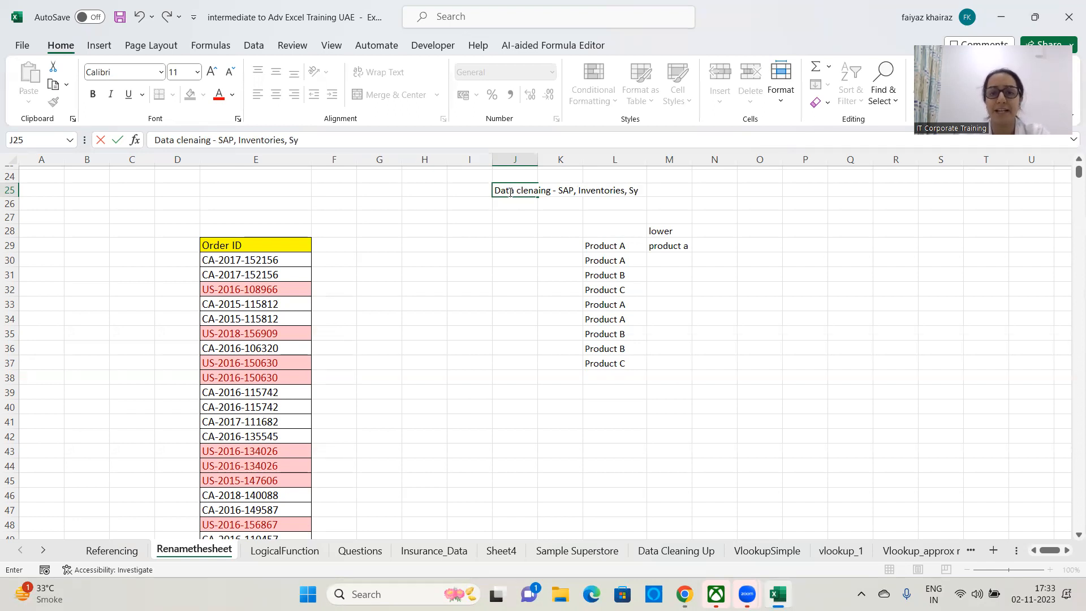
text(stems)
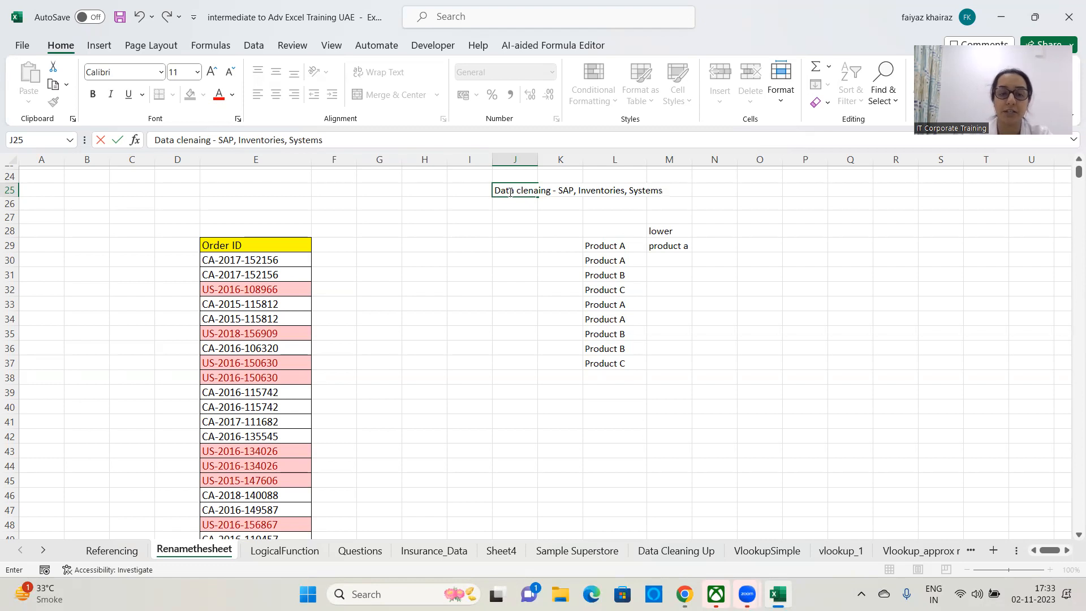
key(Return)
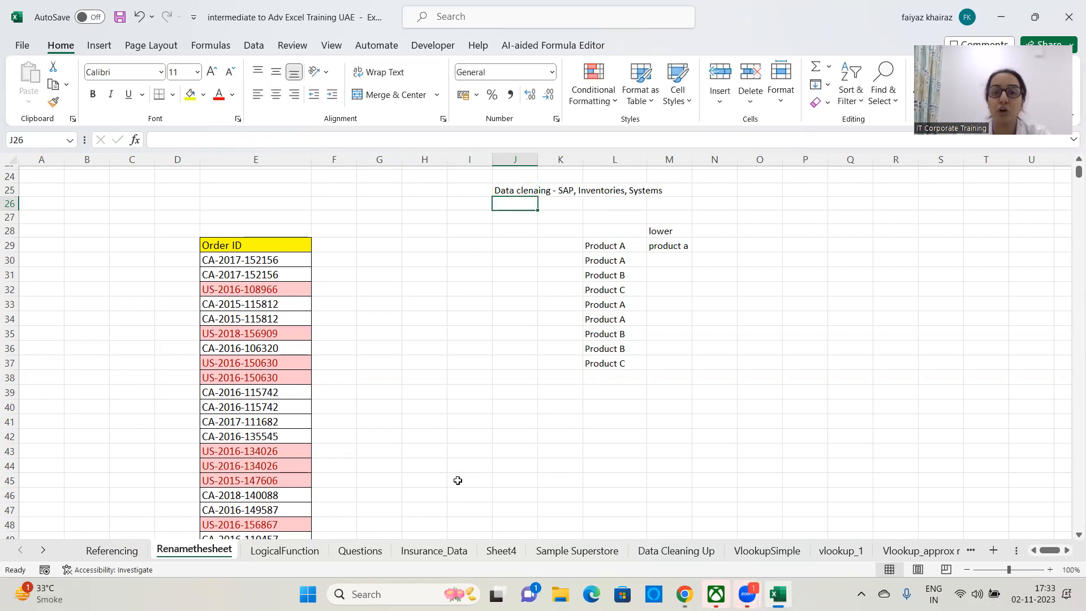
key(alt+Tab)
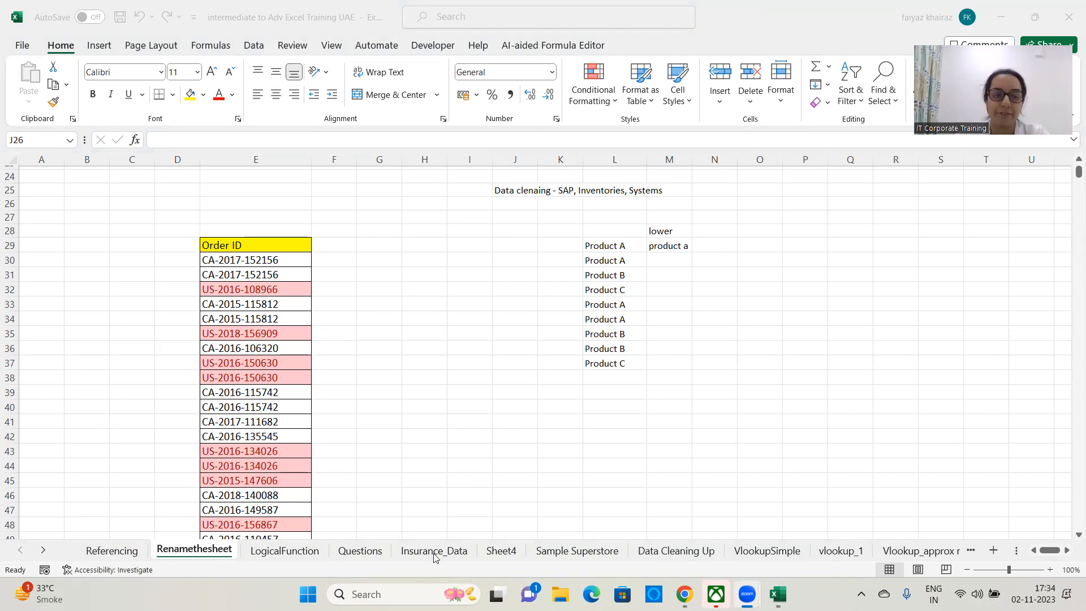
click(599, 555)
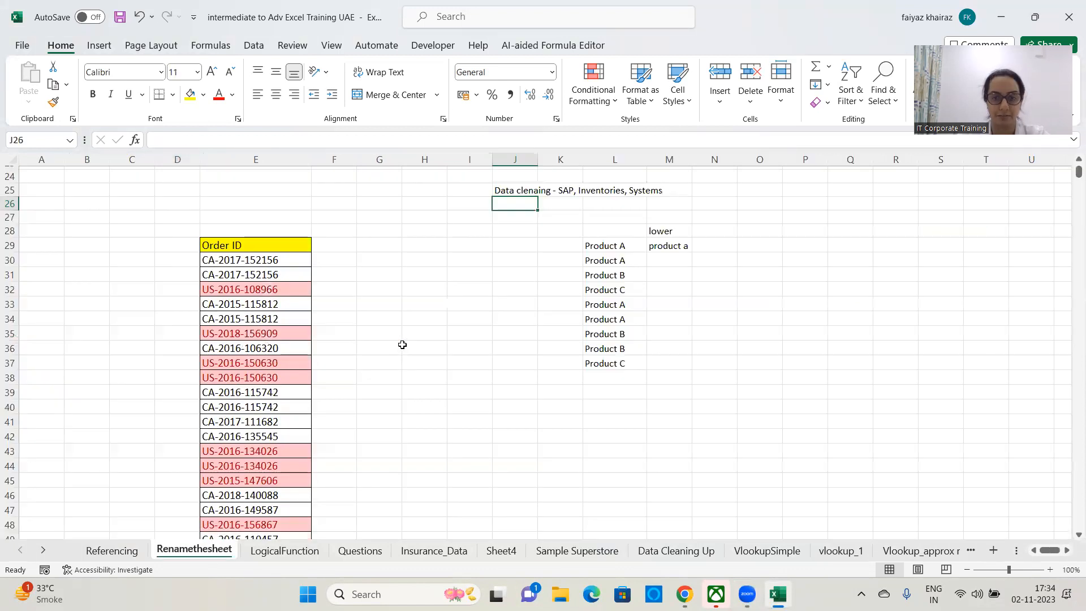
click(135, 552)
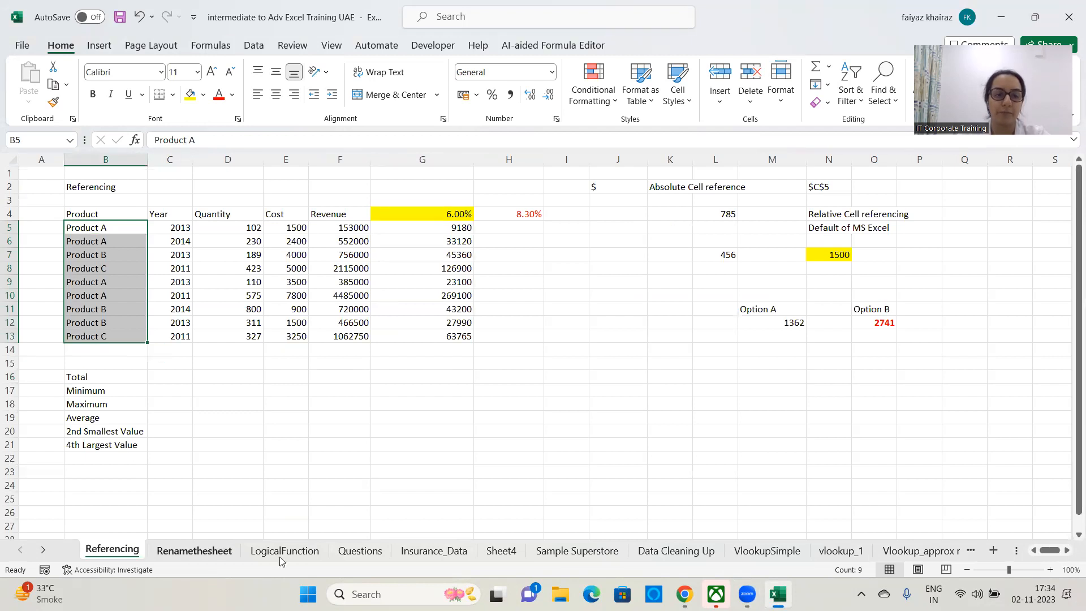
click(225, 552)
drag(734, 320, 735, 335)
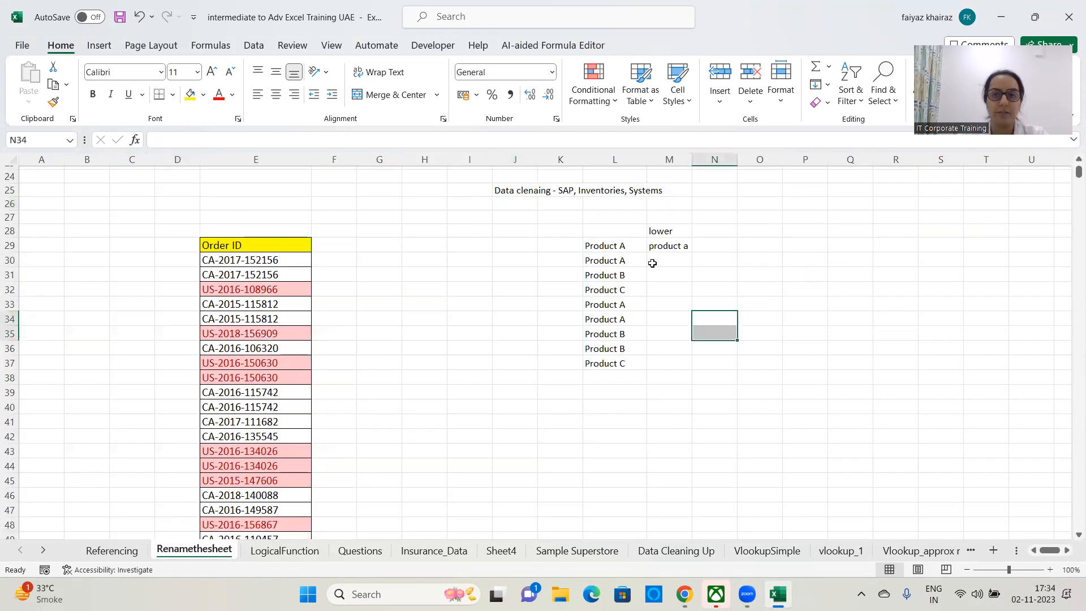
- Clear cell M29 and enter the formula =LOWER(L29) in it again
click(668, 245)
key(Delete)
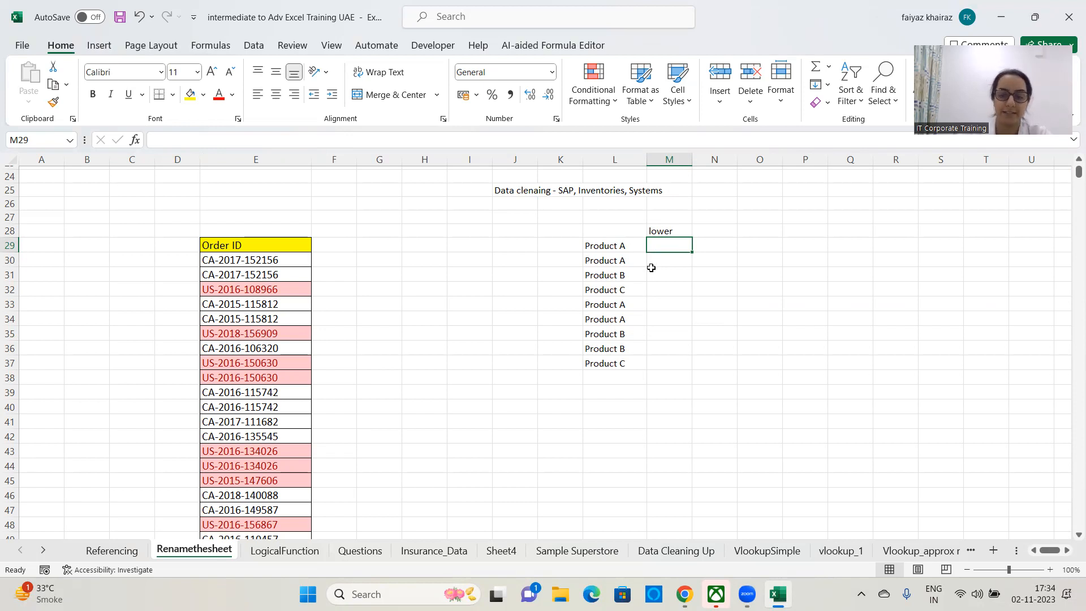
text(=lower)
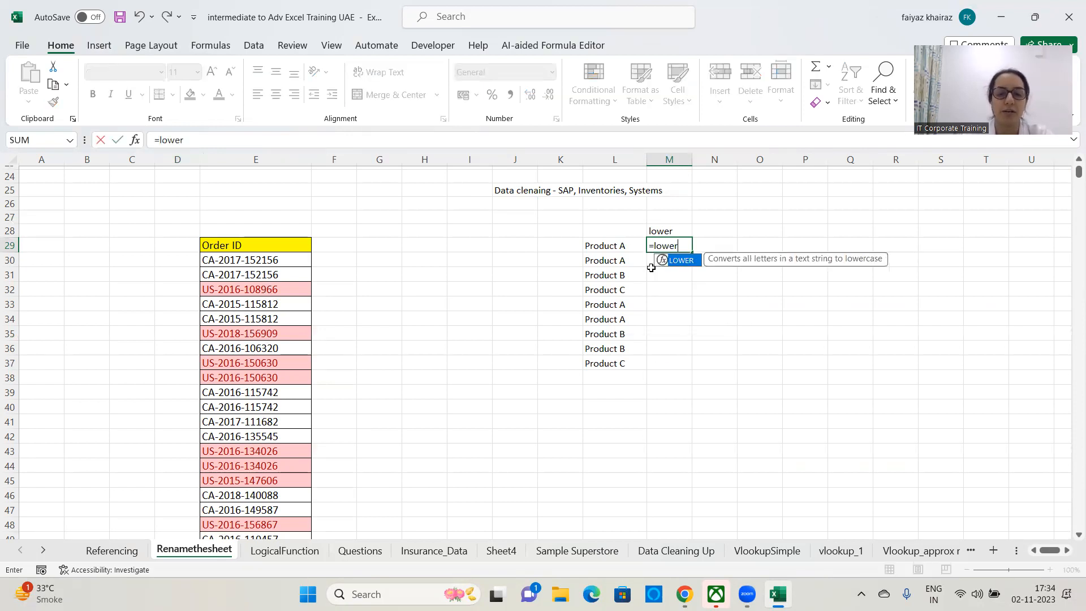
text(()
click(632, 245)
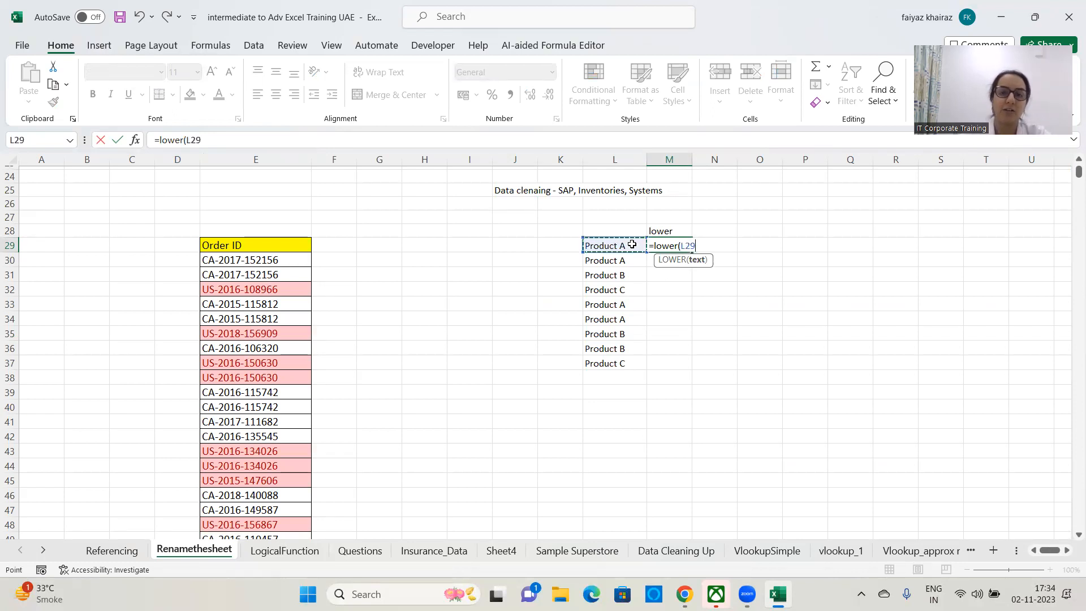
text())
key(Return)
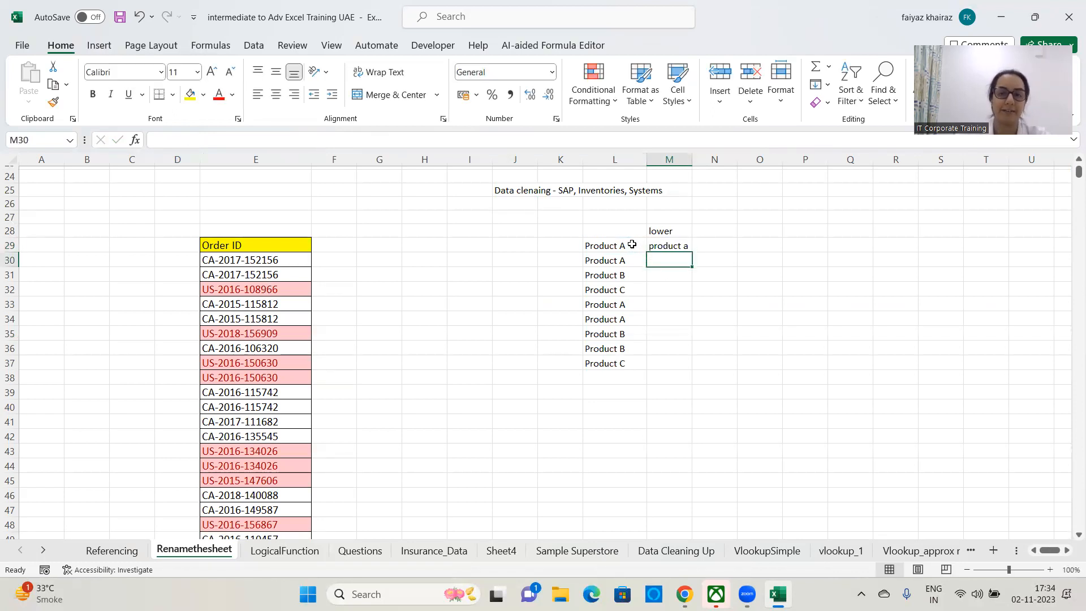
- Fill the LOWER formula from M29 down to M37 for all listed products
click(675, 247)
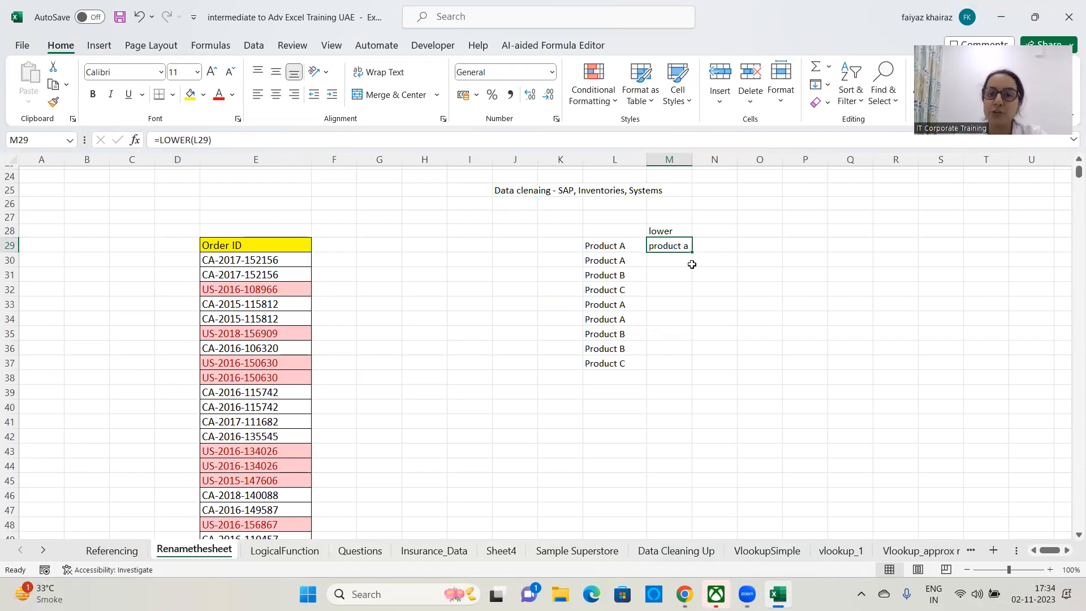
drag(692, 251, 698, 369)
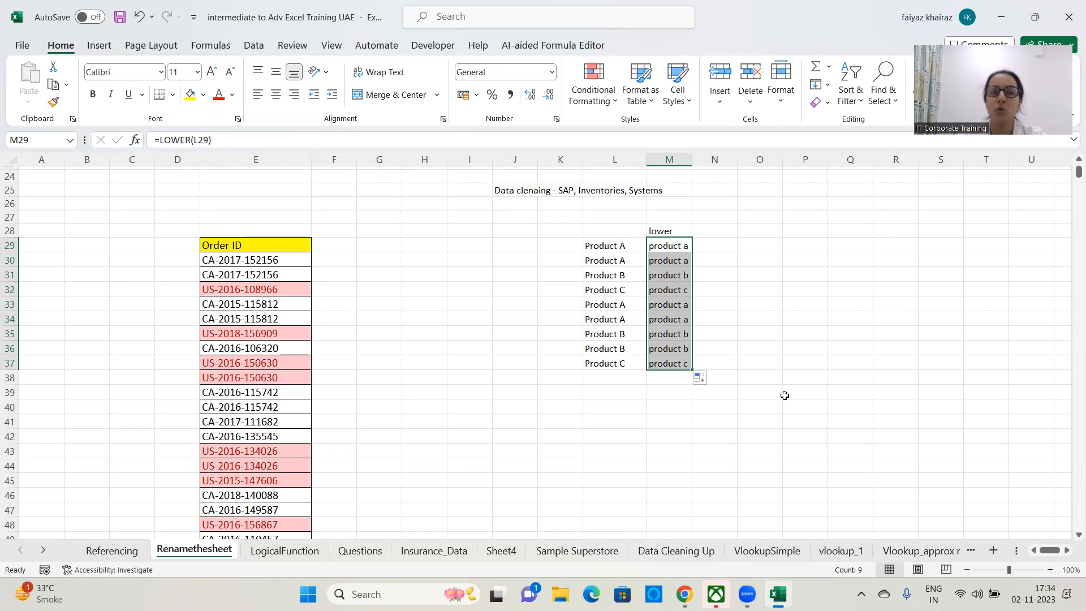
click(785, 396)
- Copy the formula text =LOWER(L29) from cell M29 and leave the cell without editing it
click(670, 244)
drag(212, 140, 135, 141)
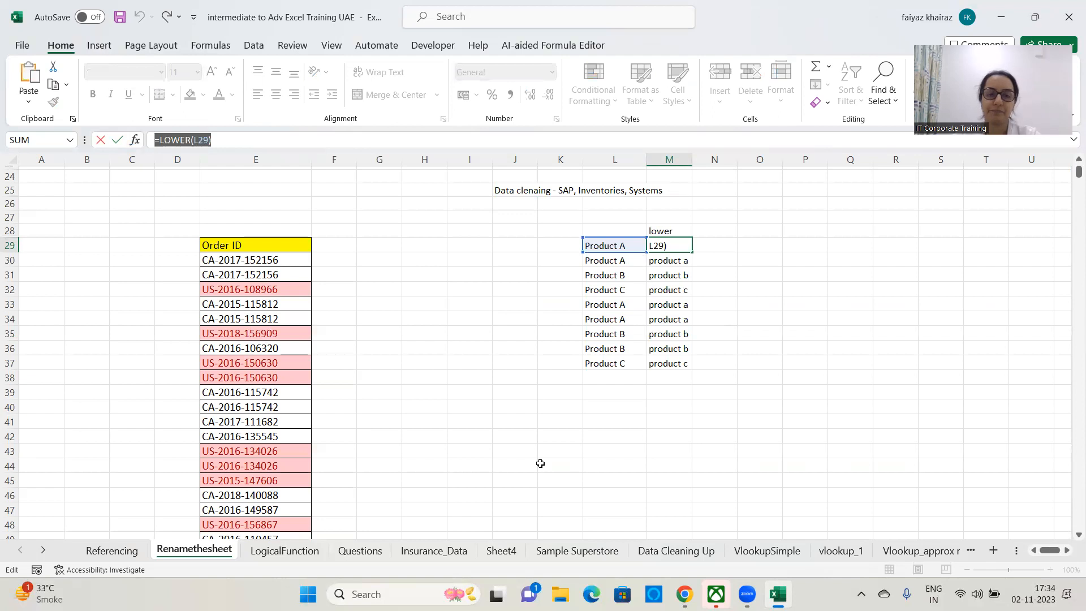
click(421, 384)
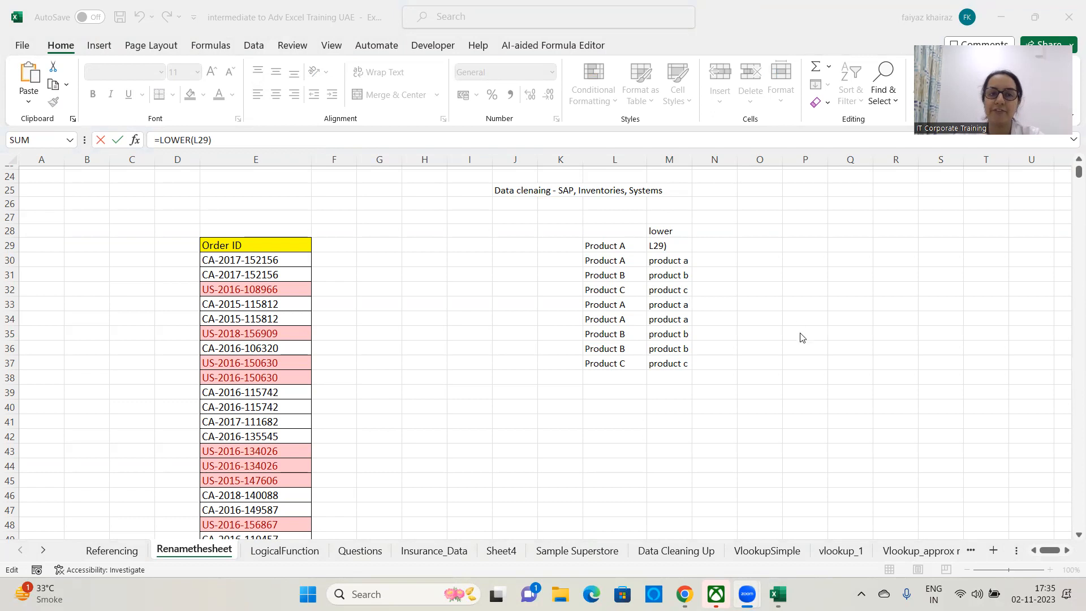
key(ctrl+Return)
click(790, 433)
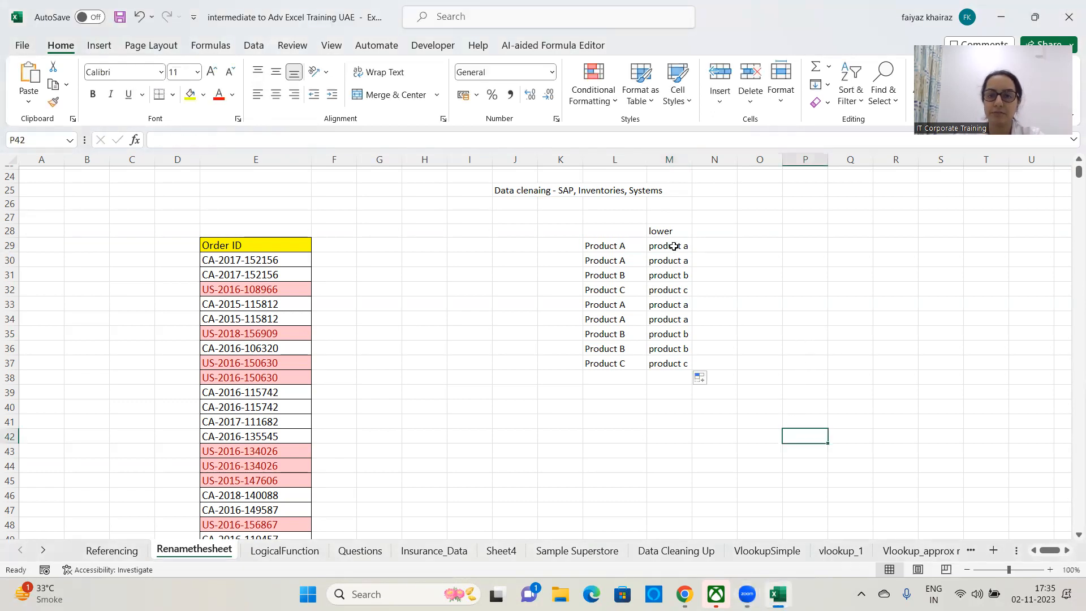
- Examine the formula in cell M29 and the product cell it refers to
mouse_move(673, 245)
mouse_down()
mouse_move(672, 257)
mouse_move(671, 242)
mouse_up()
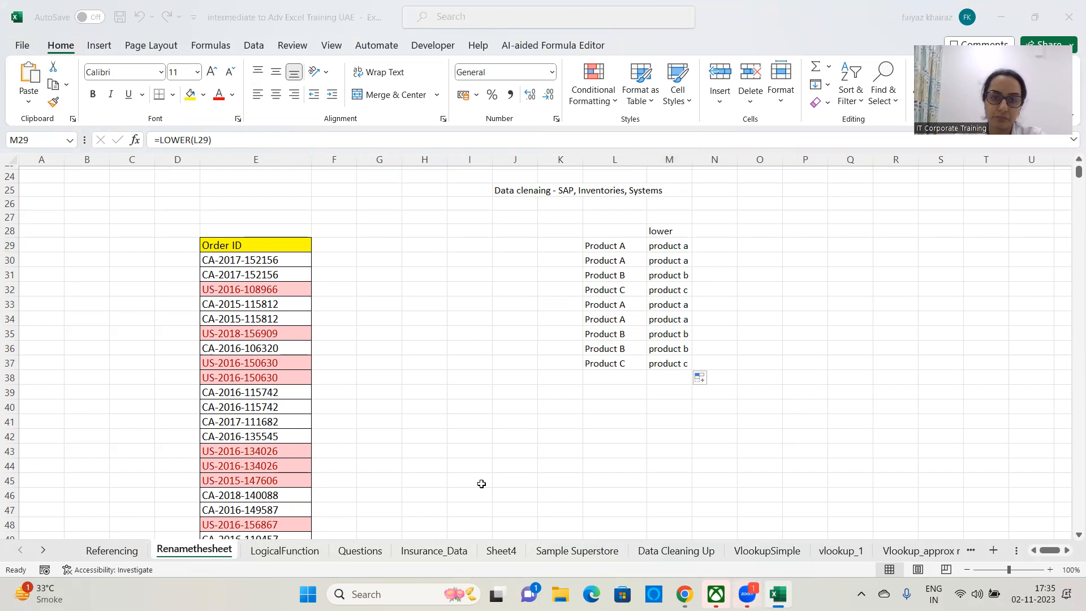
click(707, 228)
key(F2)
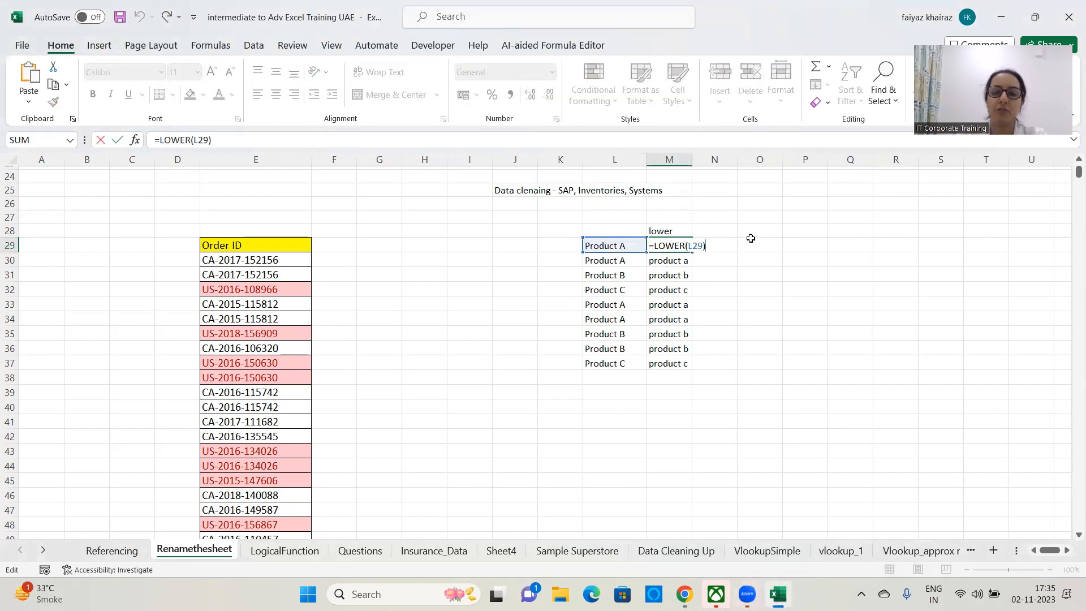
key(ctrl+Return)
- Enter the heading "upper" in cell N28, beside the "lower" heading
click(727, 230)
text(upper)
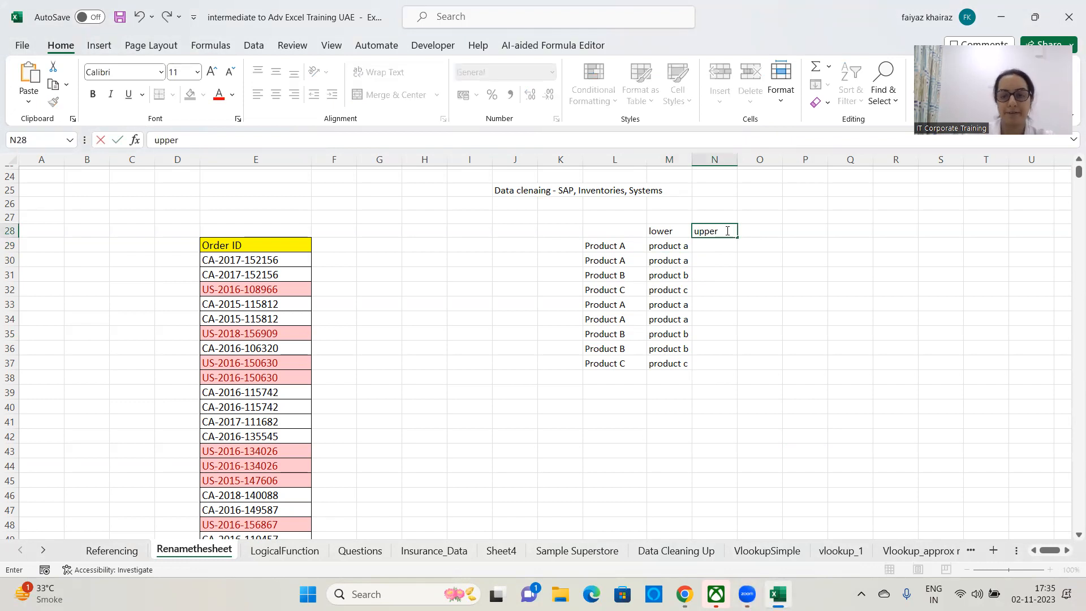
key(Return)
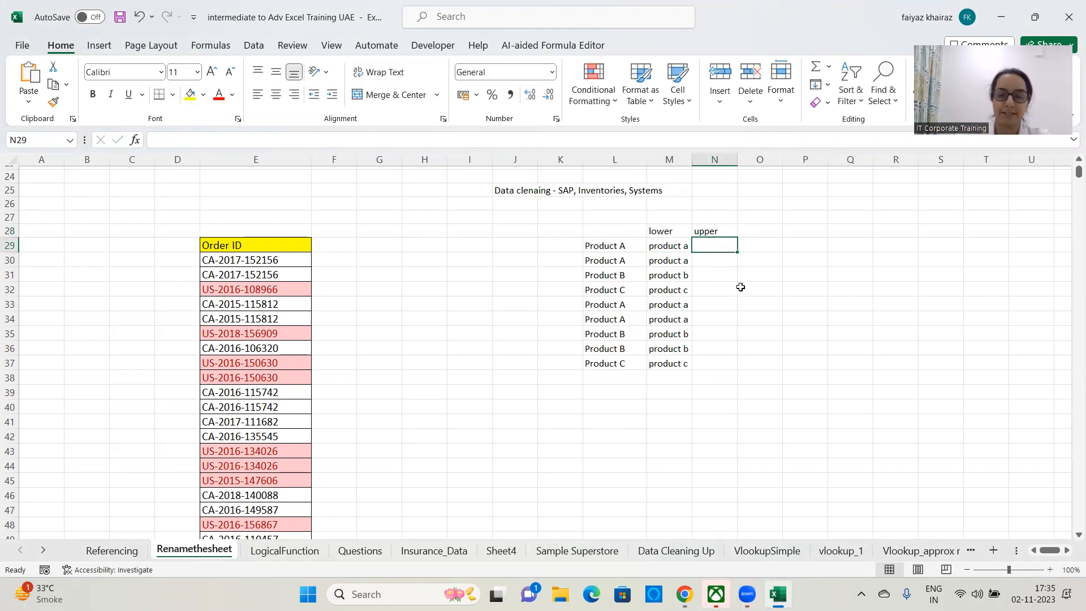
- Convert the first lowercase product name to uppercase with =UPPER(M29) in N29 and fit column N to its contents
text(=upper()
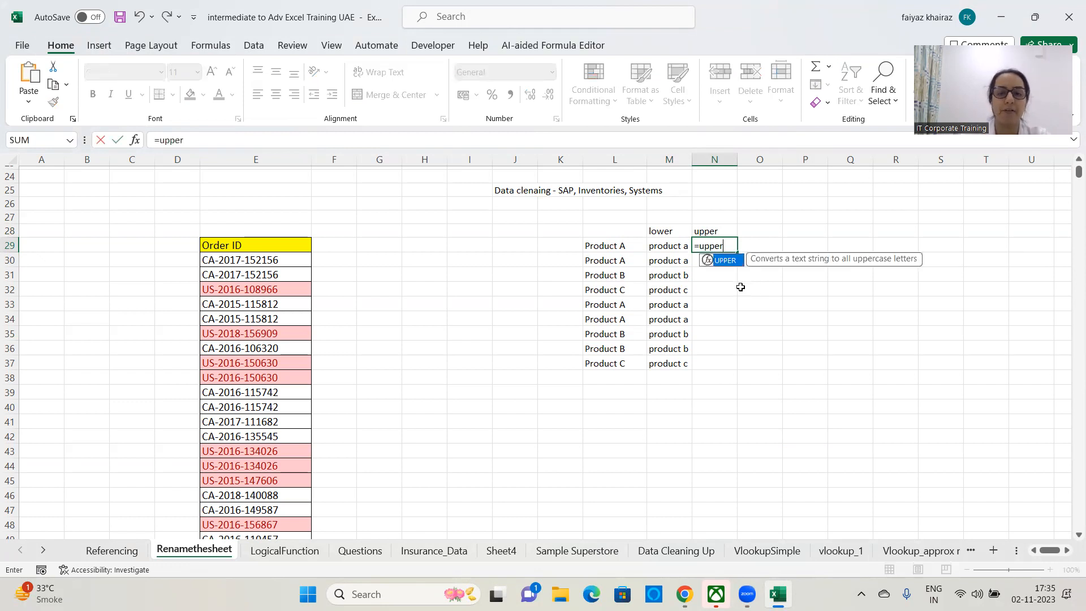
click(670, 246)
text())
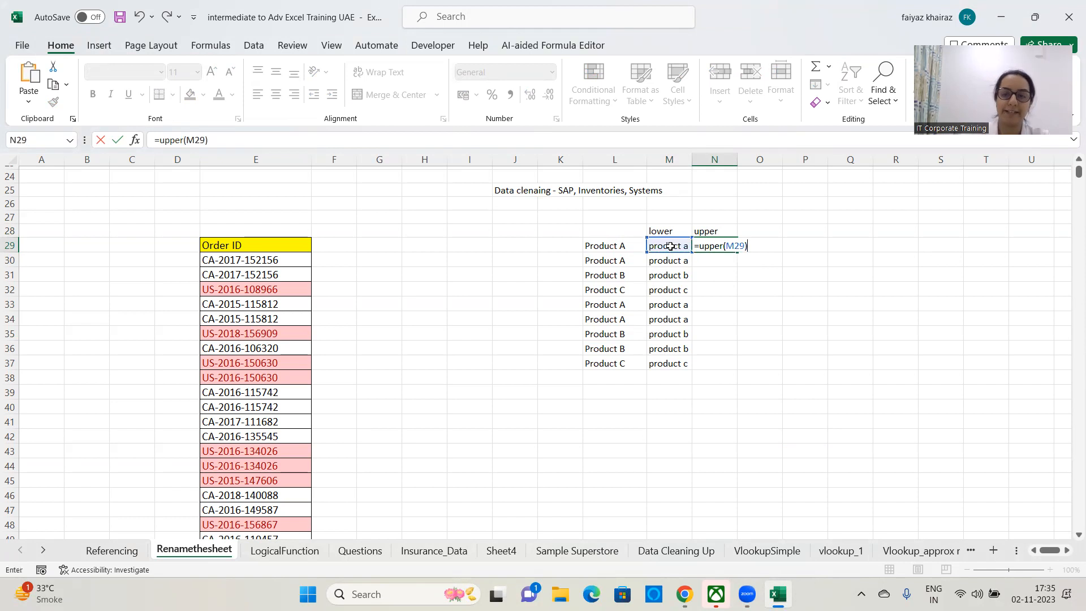
key(Return)
double_click(737, 159)
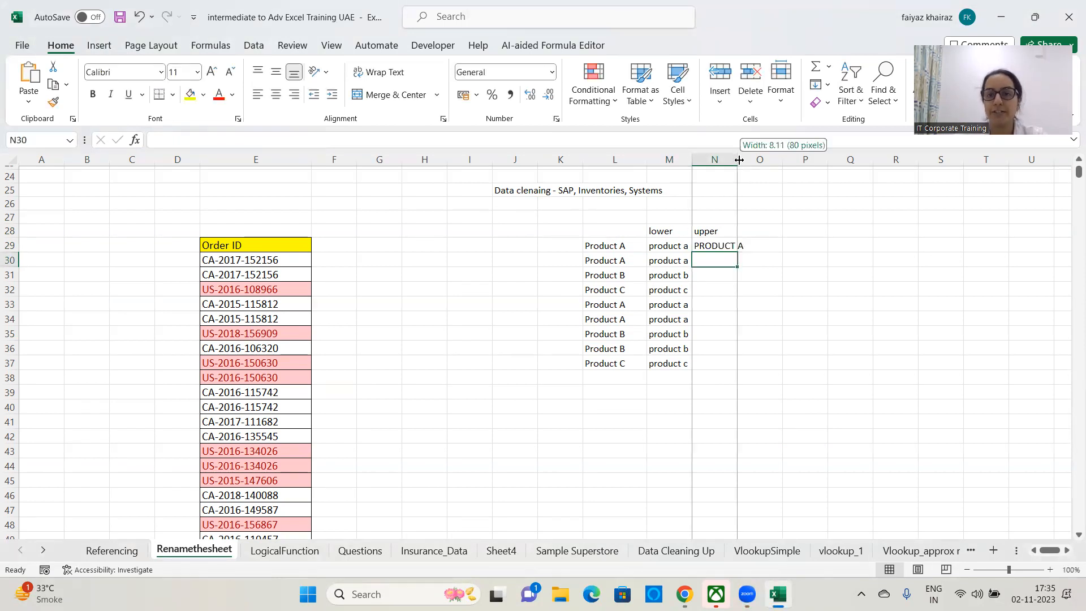
- Fill the UPPER formula from N29 down to N37 and widen column N slightly
click(724, 244)
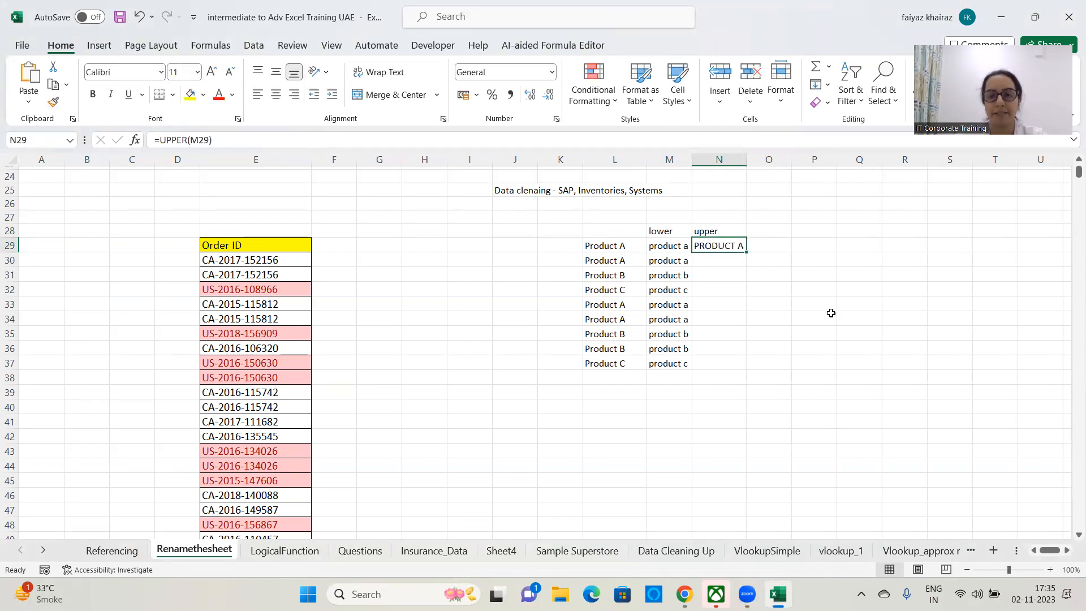
drag(746, 252, 759, 370)
drag(748, 165, 753, 165)
click(789, 300)
- Copy the formula text =UPPER(M29) from cell N29
click(742, 249)
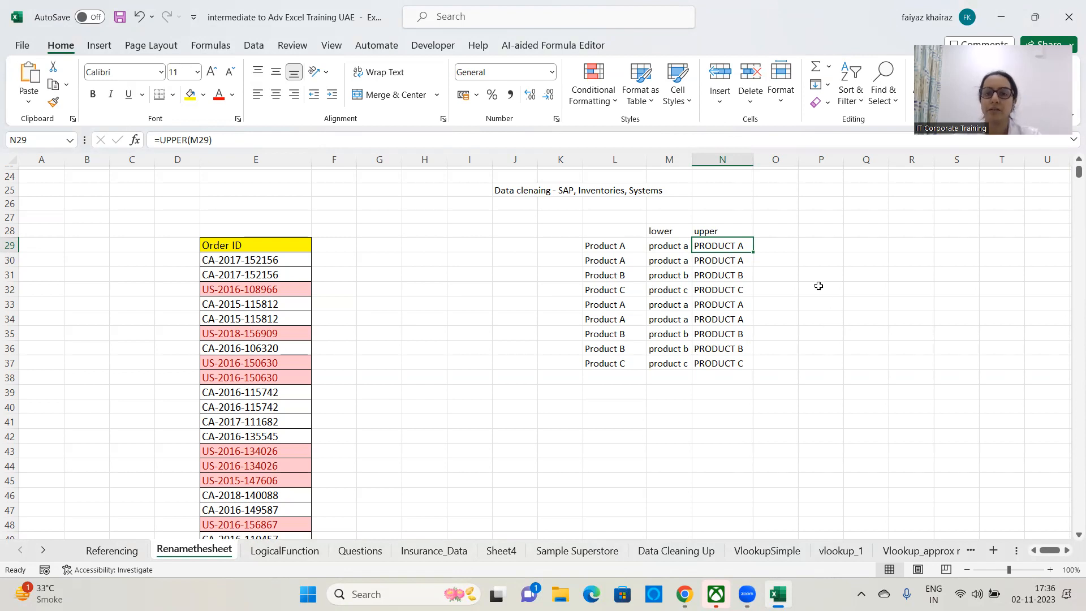
drag(214, 140, 141, 133)
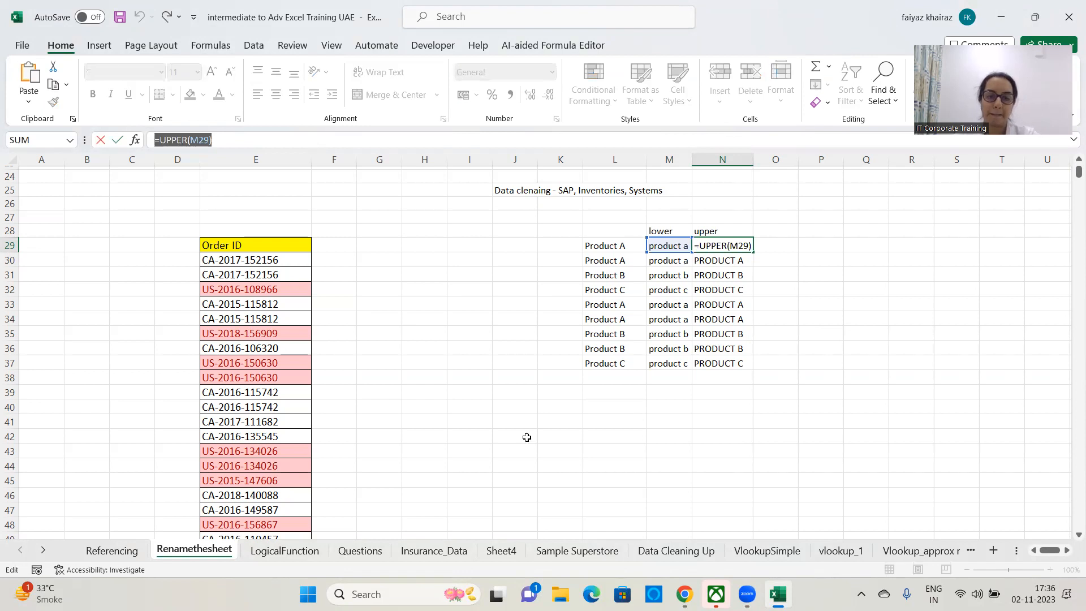
click(450, 420)
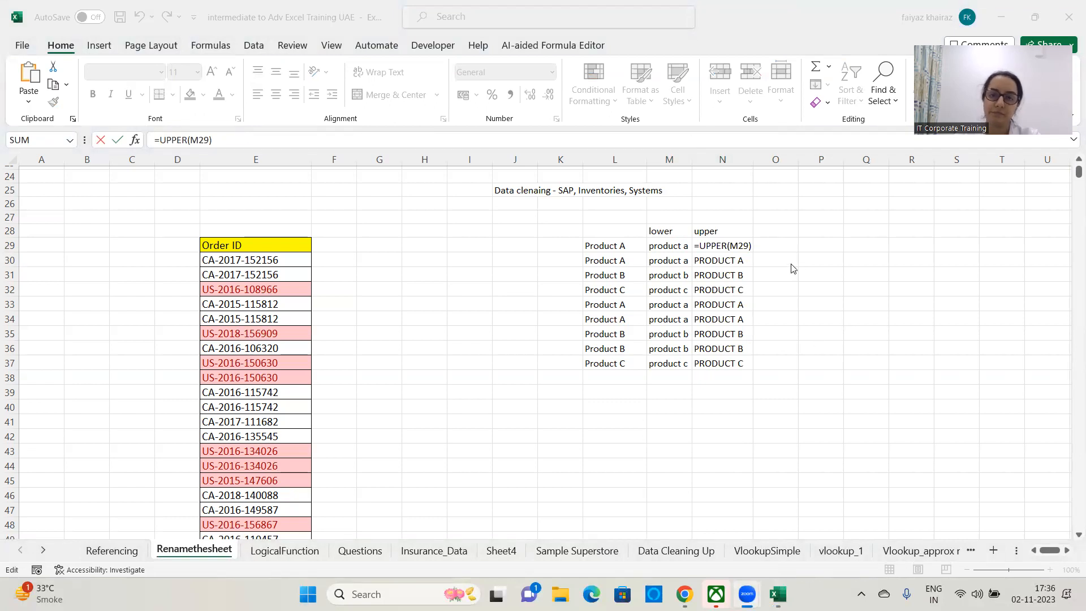
- Enter the heading "Proper" in cell O28, beside the "upper" heading
click(804, 339)
key(ctrl+Return)
click(772, 232)
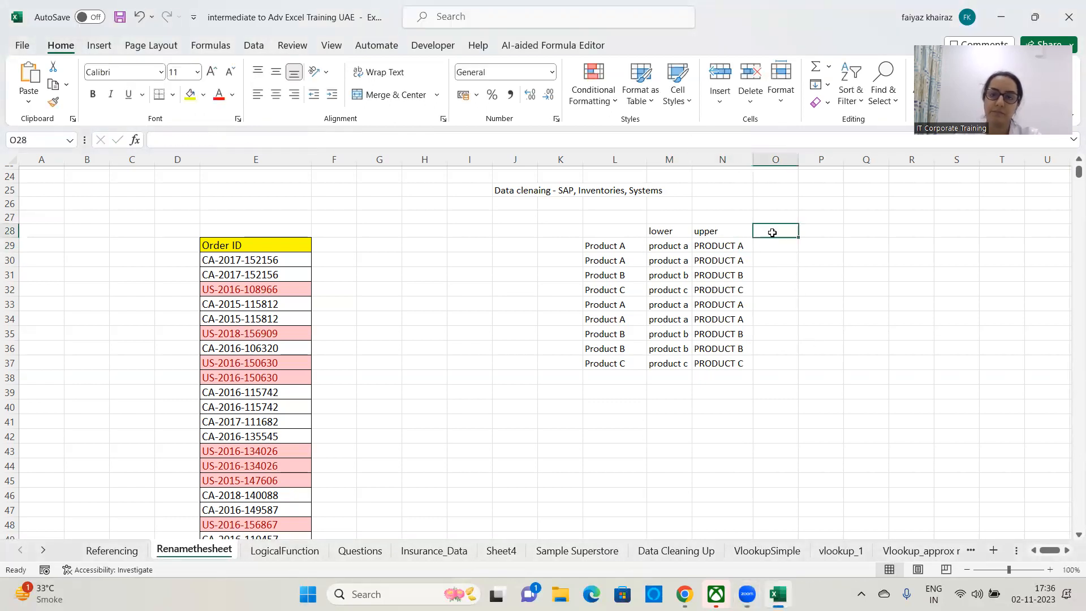
text(Proper)
key(Return)
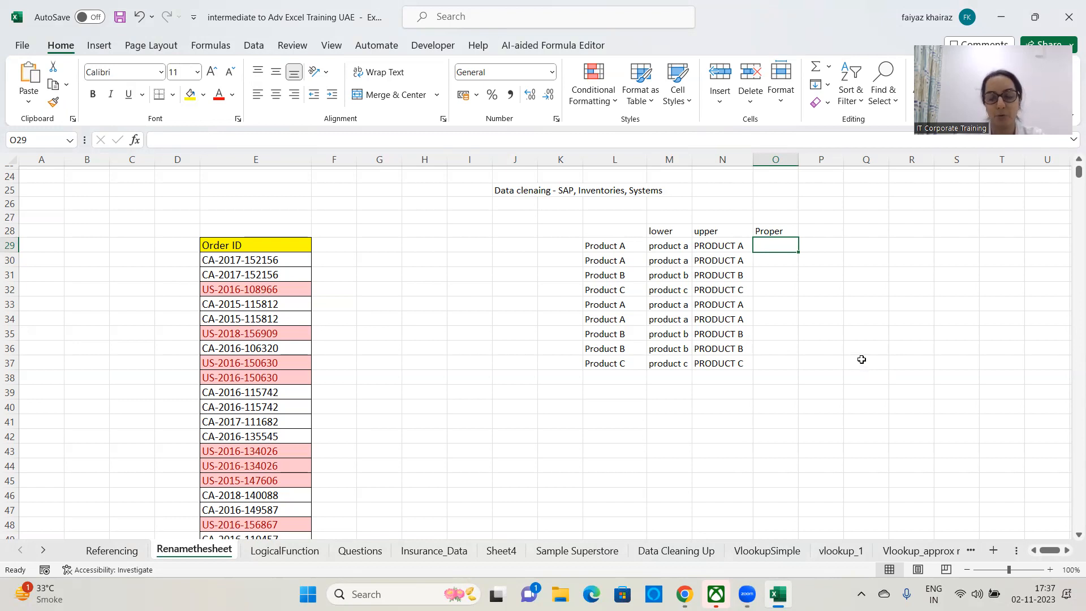
- Convert the first uppercase product name to proper case with =PROPER(N29) in cell O29
text(=)
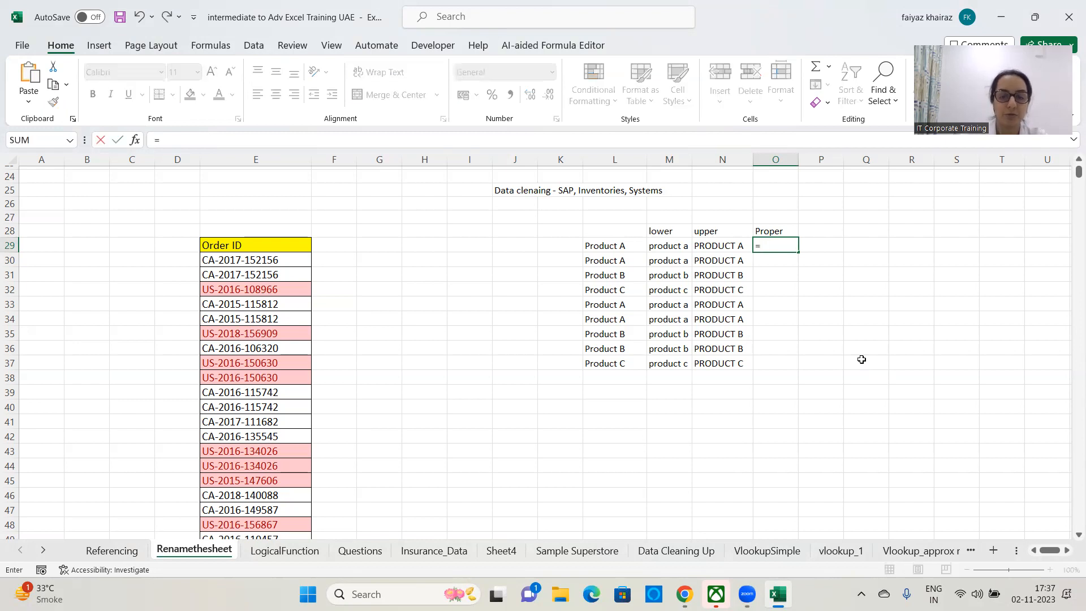
text(proper()
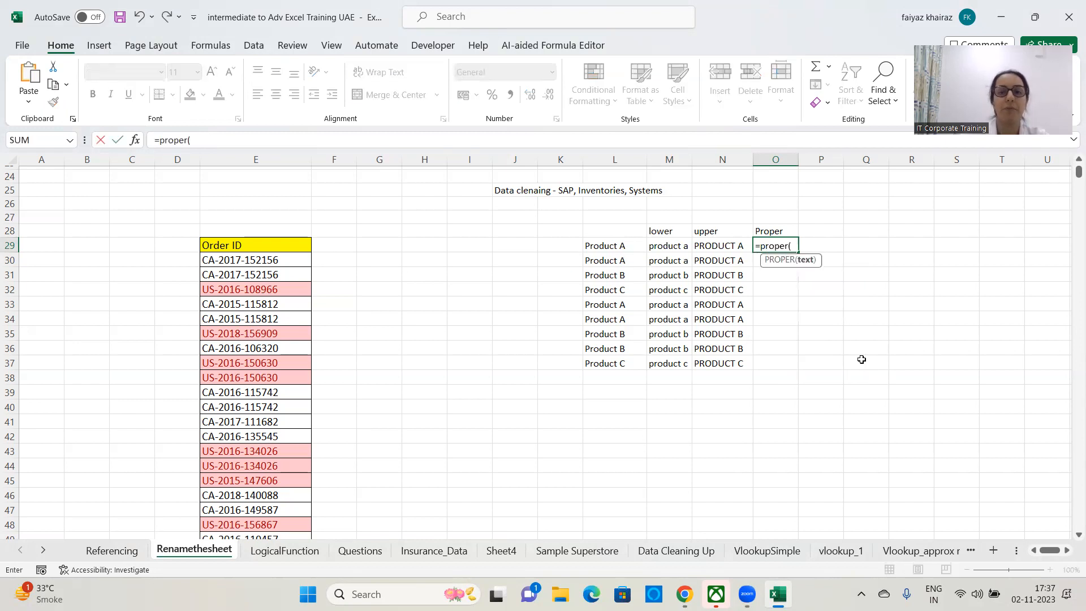
click(718, 248)
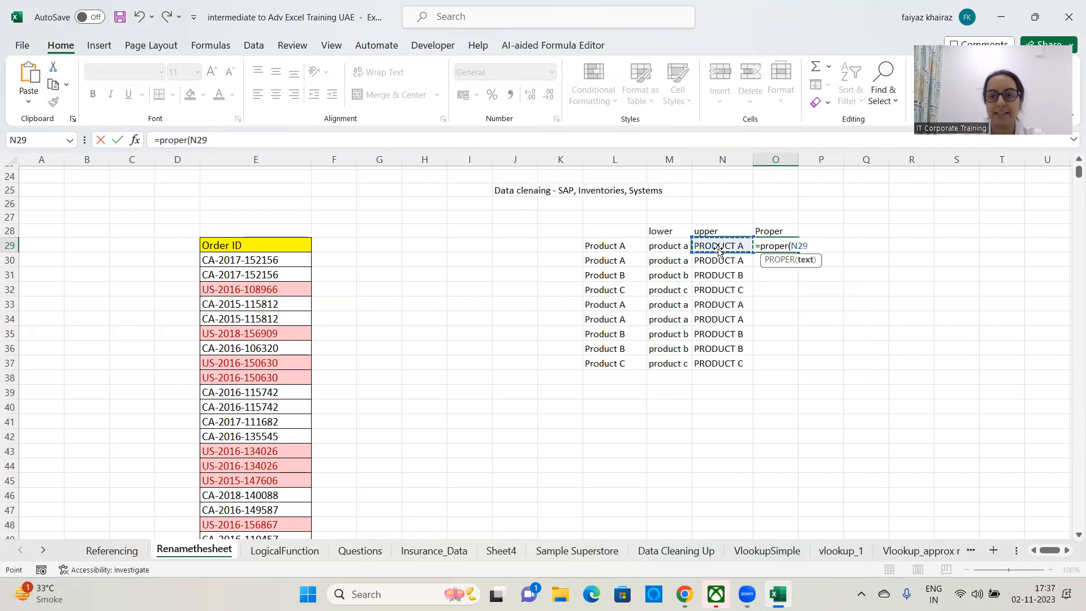
text())
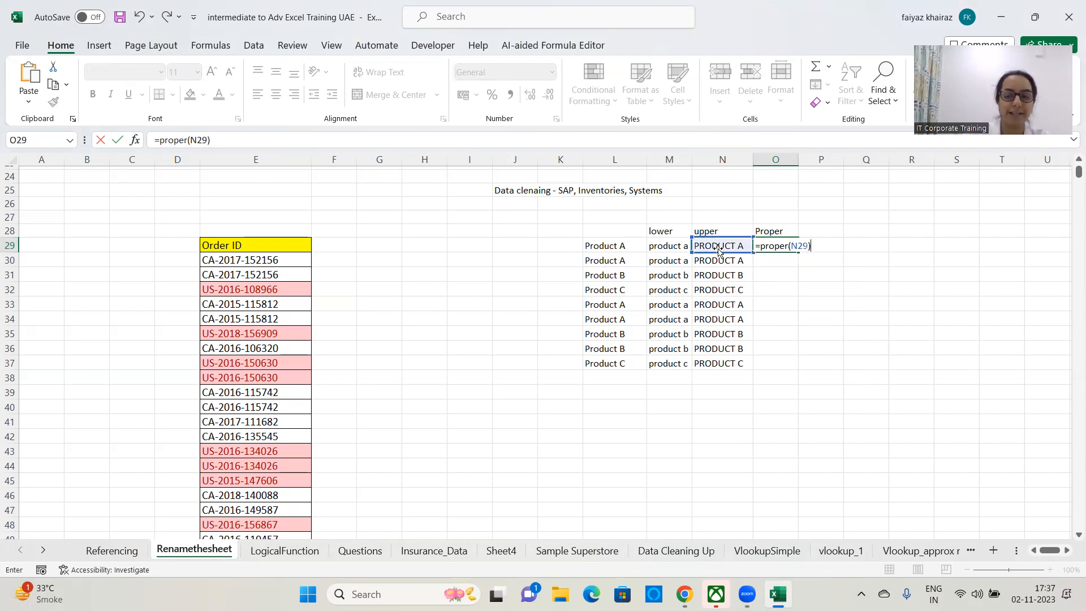
key(Return)
- Fill the PROPER formula from O29 down to O37 and widen column O
click(792, 246)
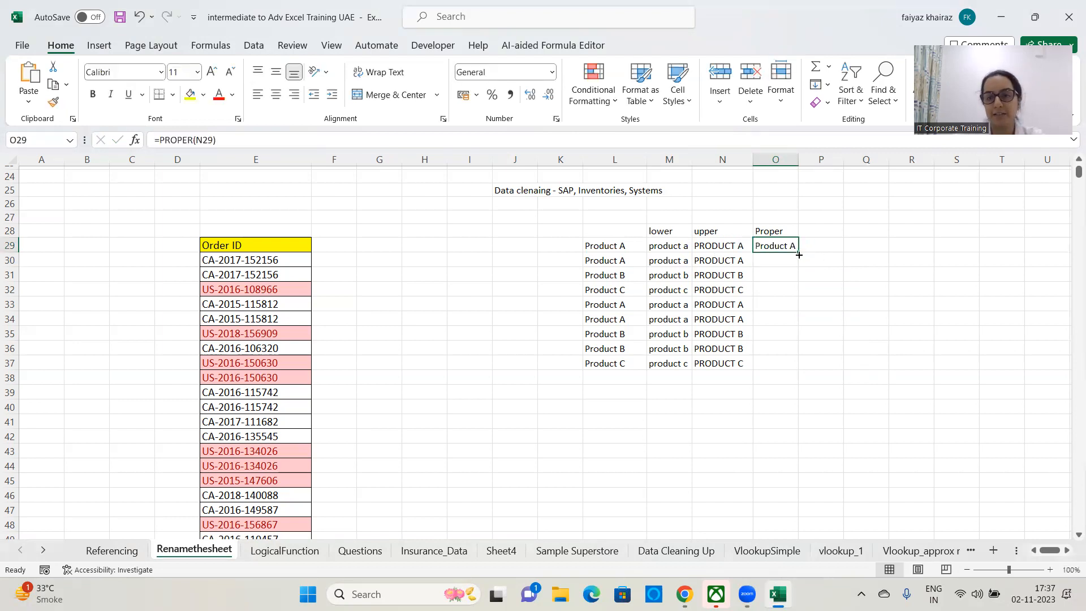
double_click(797, 252)
drag(792, 163, 819, 163)
click(841, 289)
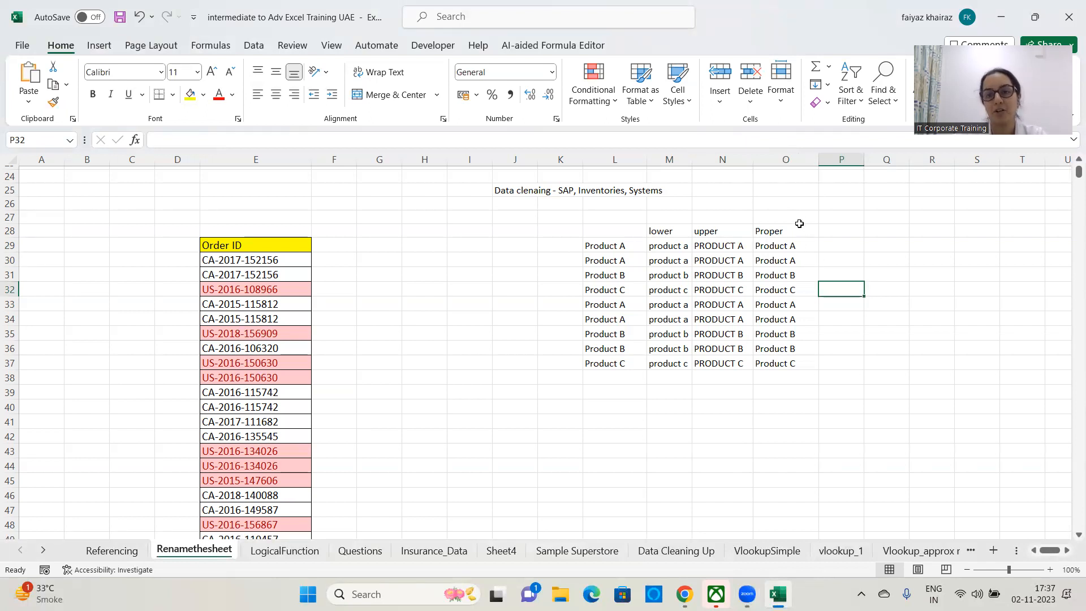
- Copy the formula text =PROPER(N29) from cell O29 and leave the cell's formula as is
click(787, 245)
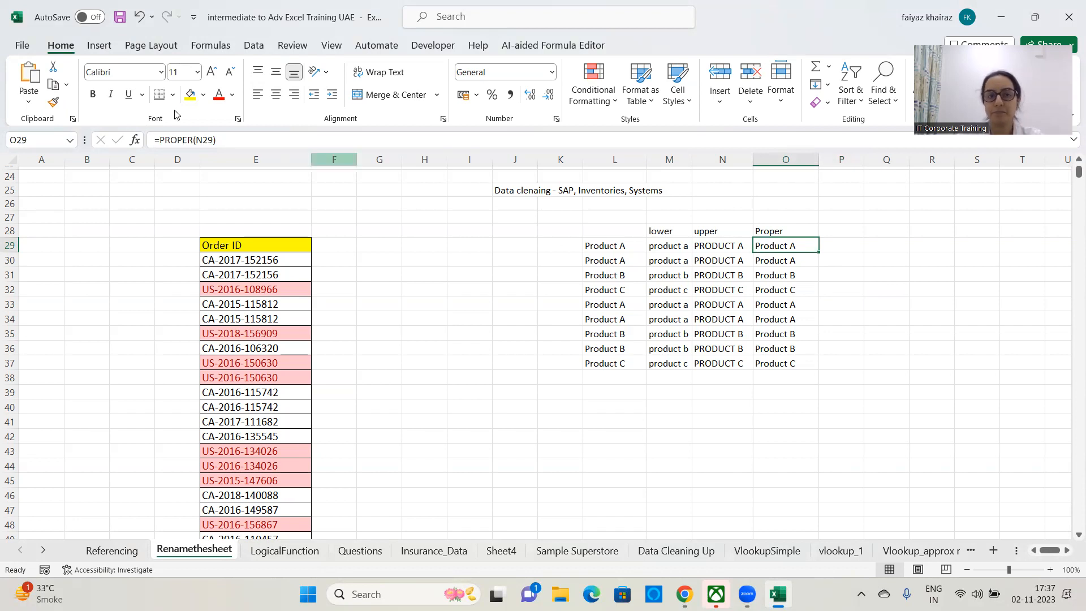
drag(237, 139, 154, 141)
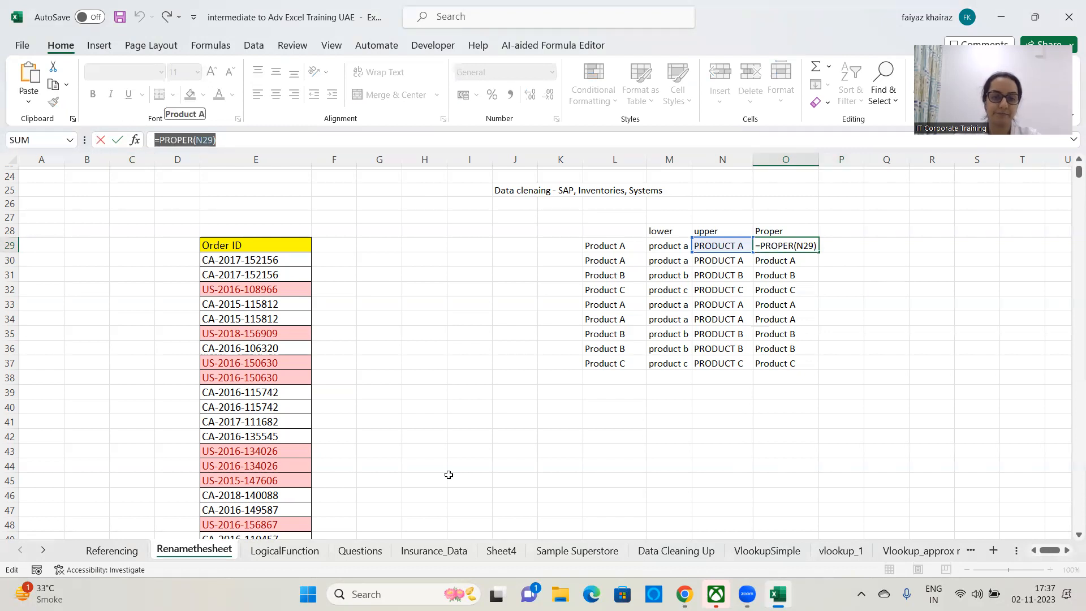
key(alt+Tab)
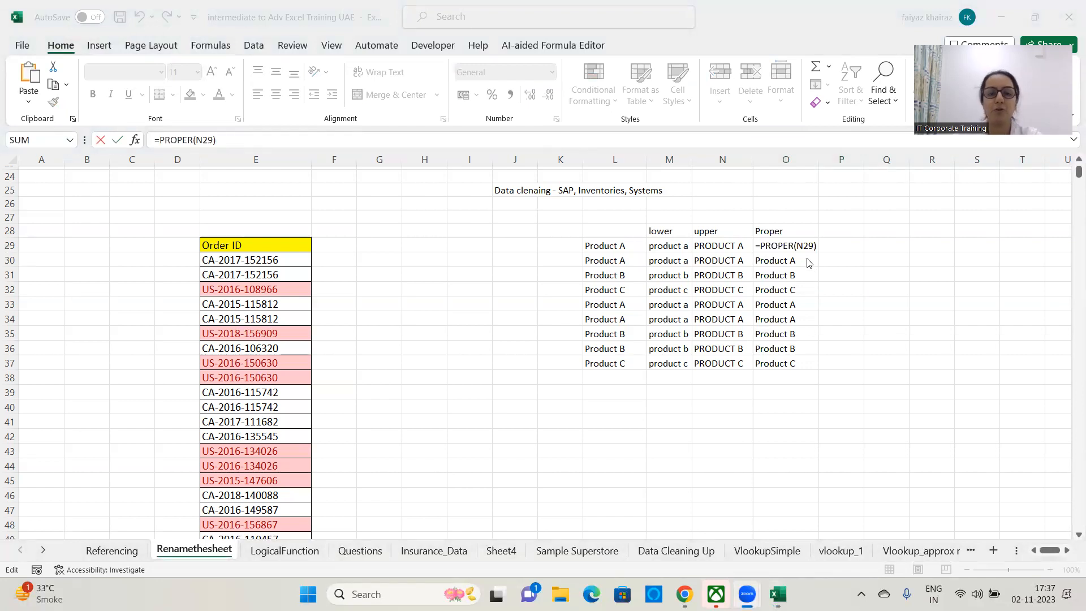
click(857, 277)
key(Escape)
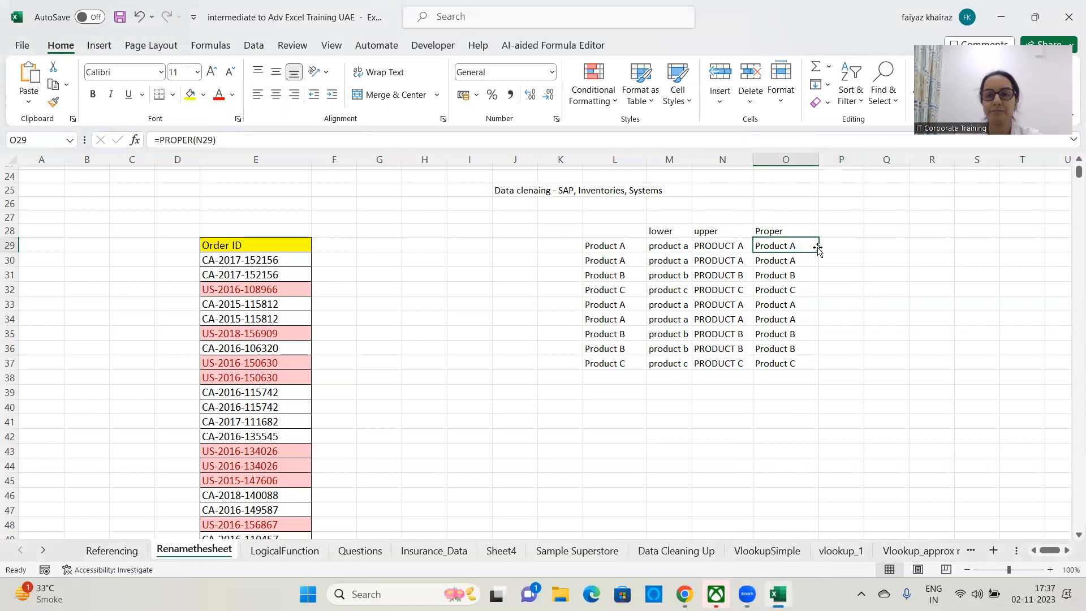
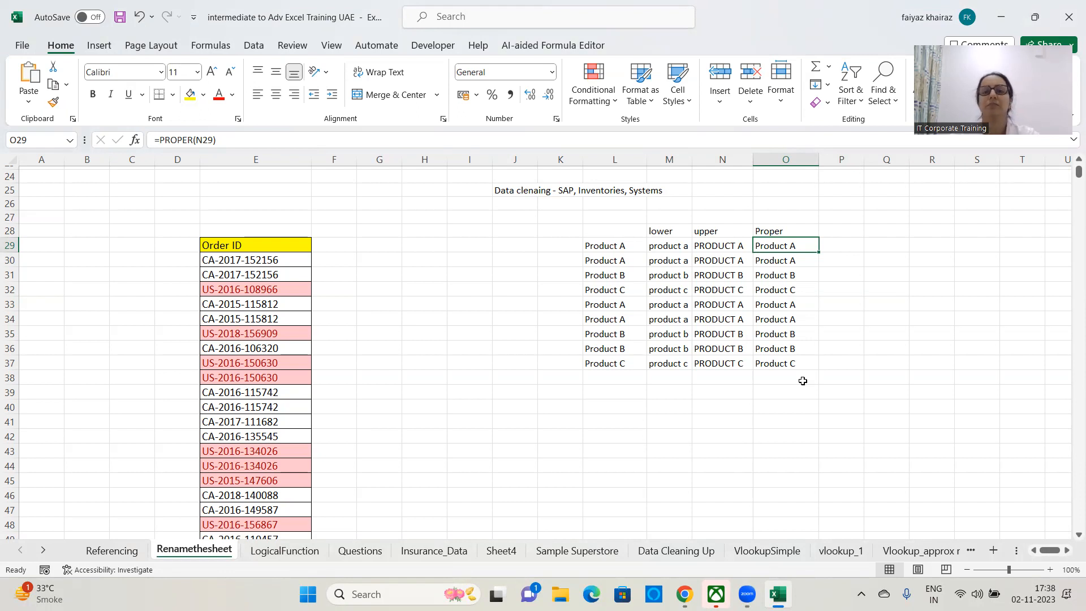
- Open the Data Cleaning Up sheet and widen the Contact and Client columns
key(Right)
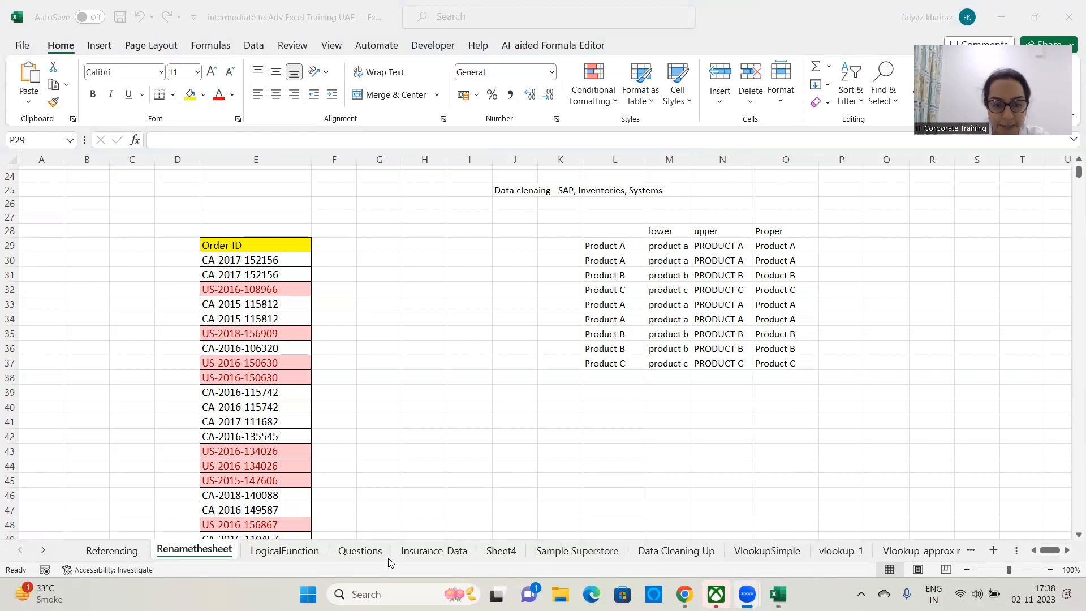
click(690, 557)
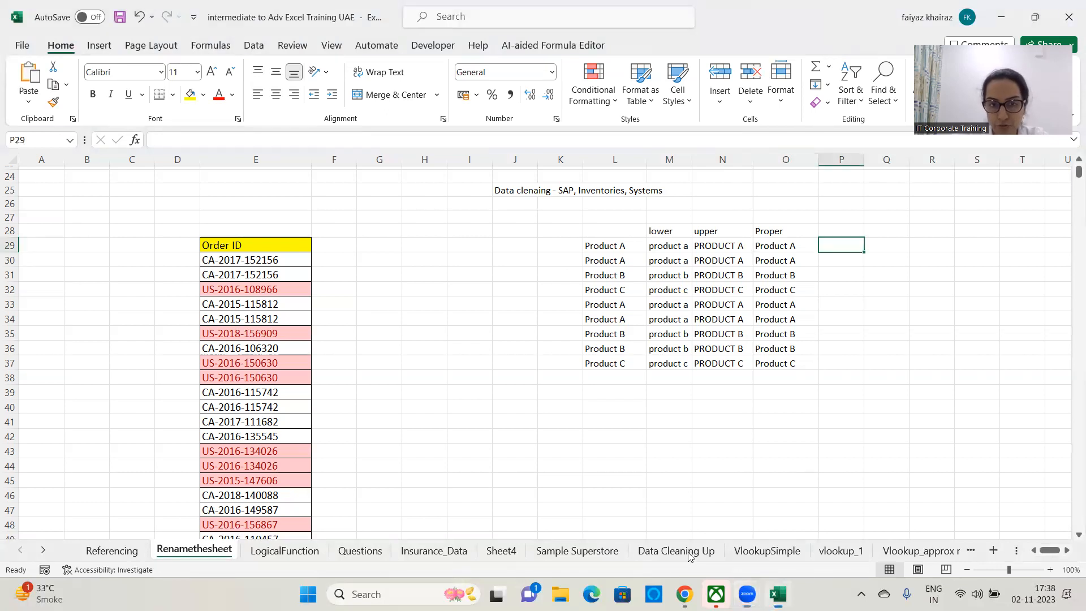
click(689, 557)
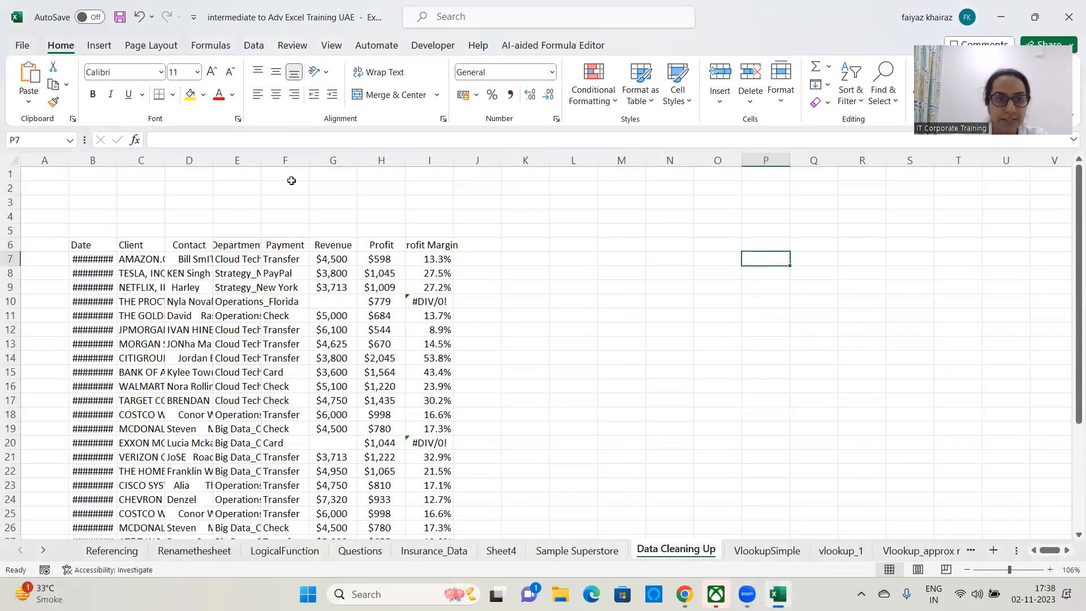
drag(213, 160, 321, 160)
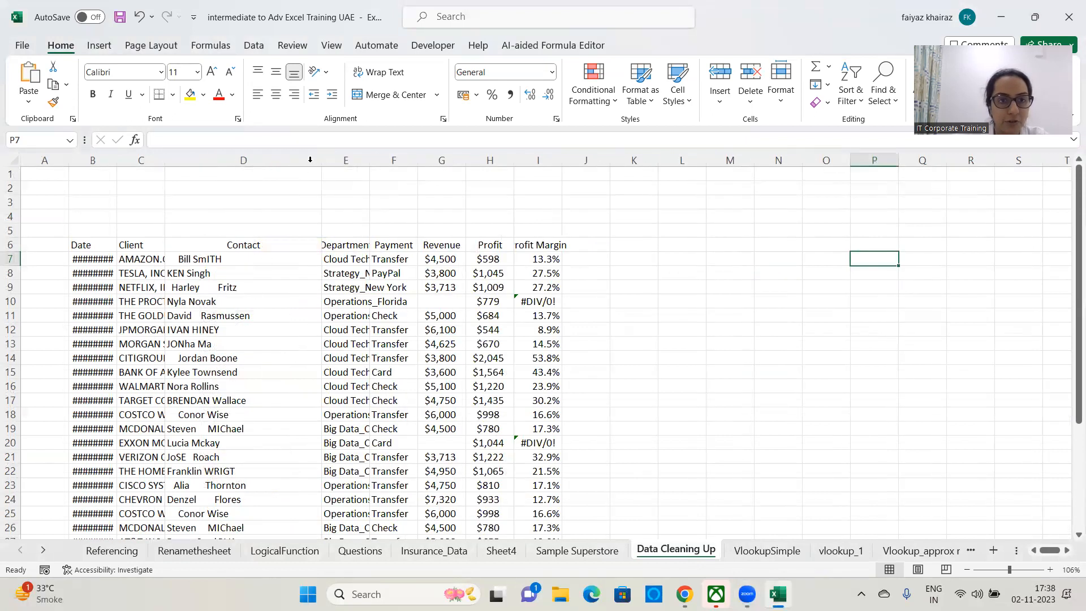
drag(165, 160, 234, 171)
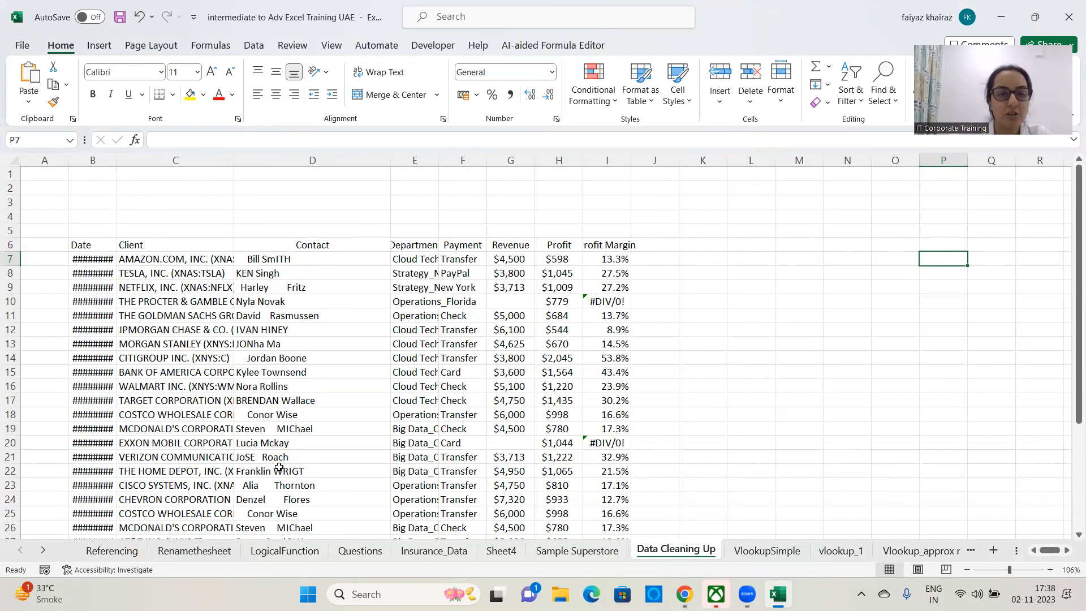
- Select the contact names in D7:D22 to examine their spacing and capitalisation
drag(301, 259, 289, 471)
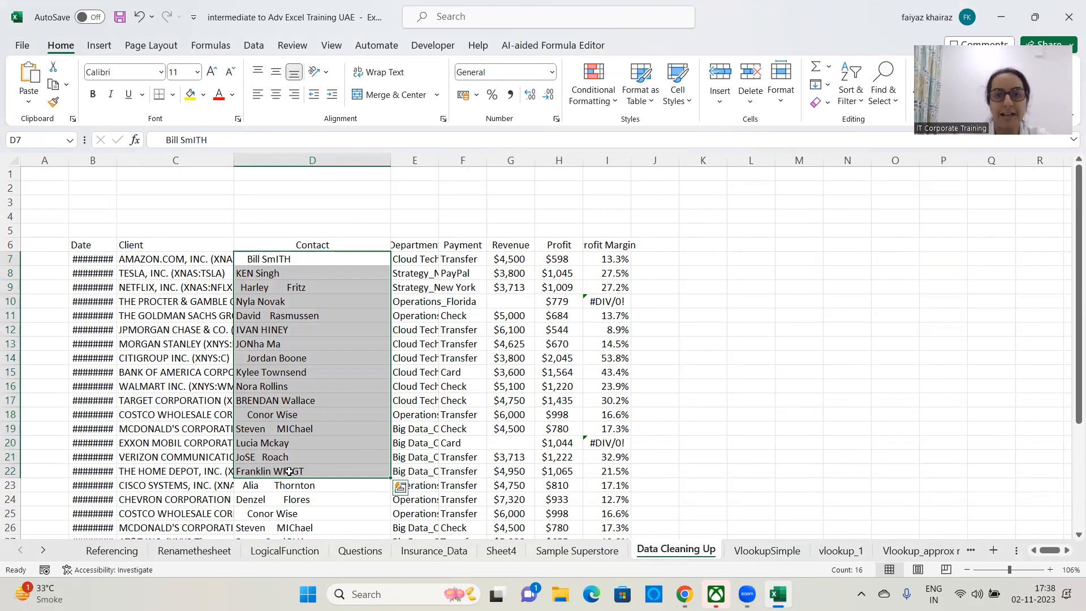
key(alt+Tab)
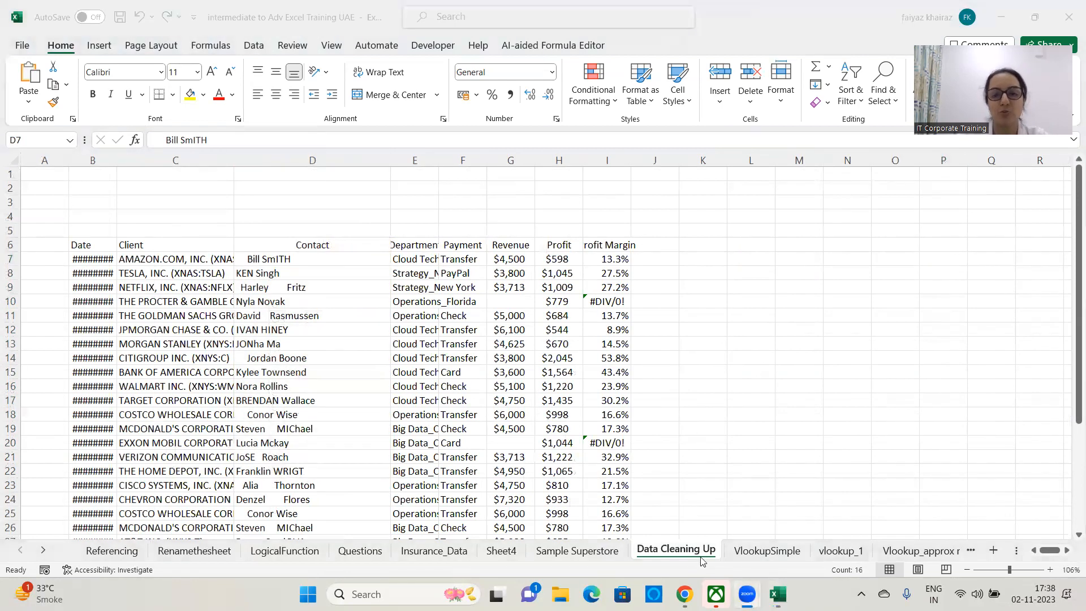
key(alt+Tab)
- On the Renamethesheet sheet, enter "Product D" with extra spaces between the words in P29 and widen column P
click(192, 551)
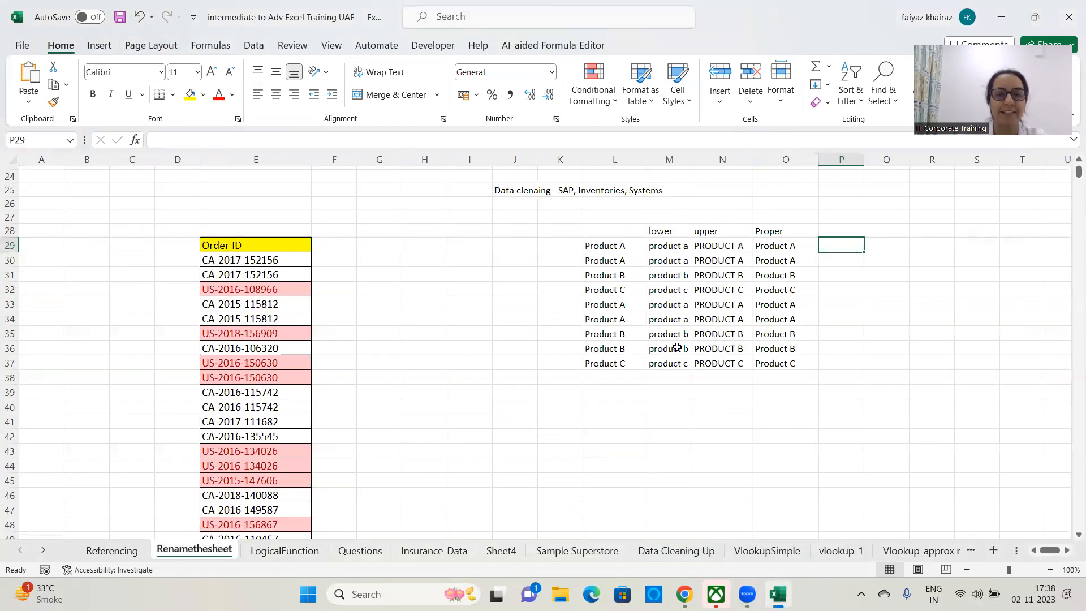
click(668, 424)
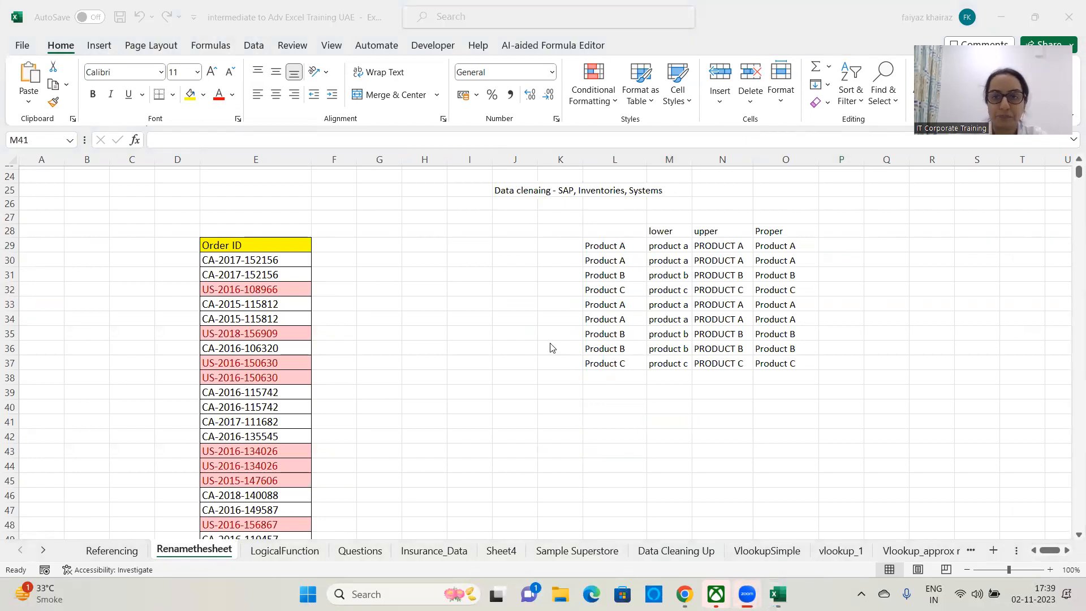
click(833, 239)
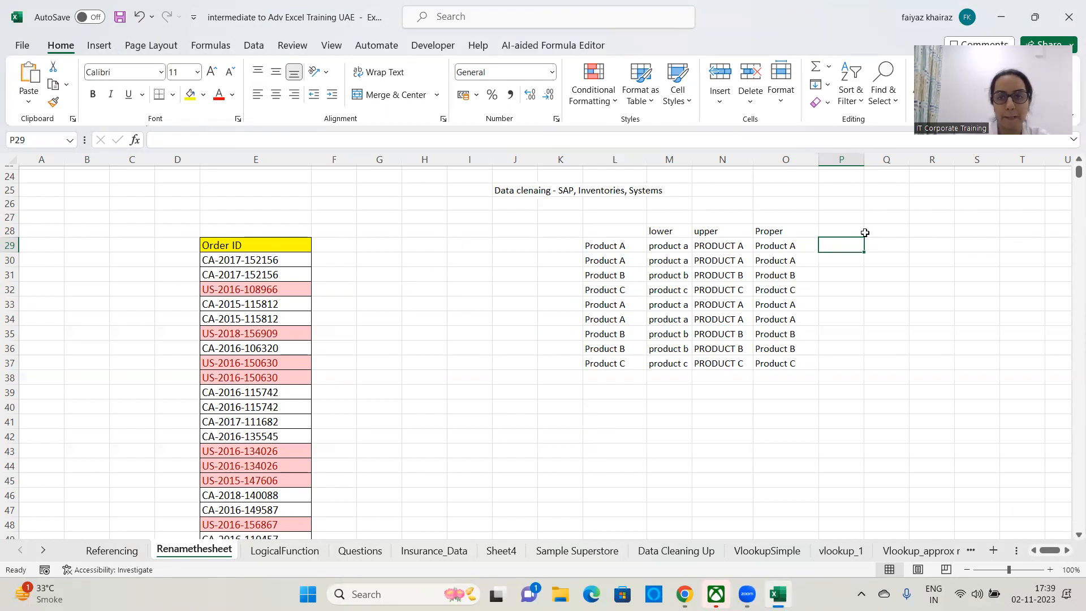
text(Product)
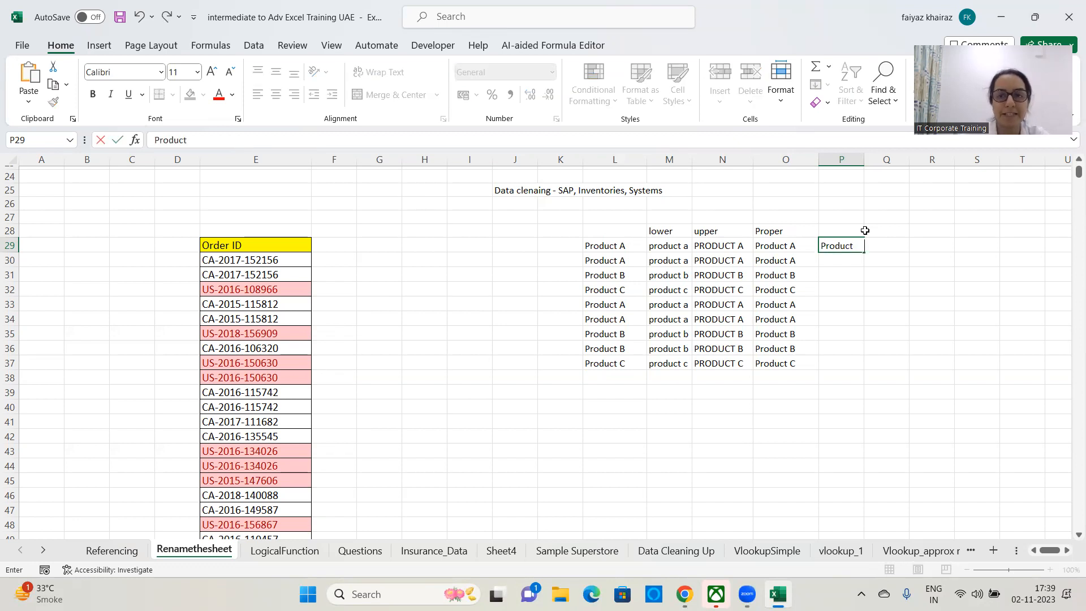
text(      D)
key(Return)
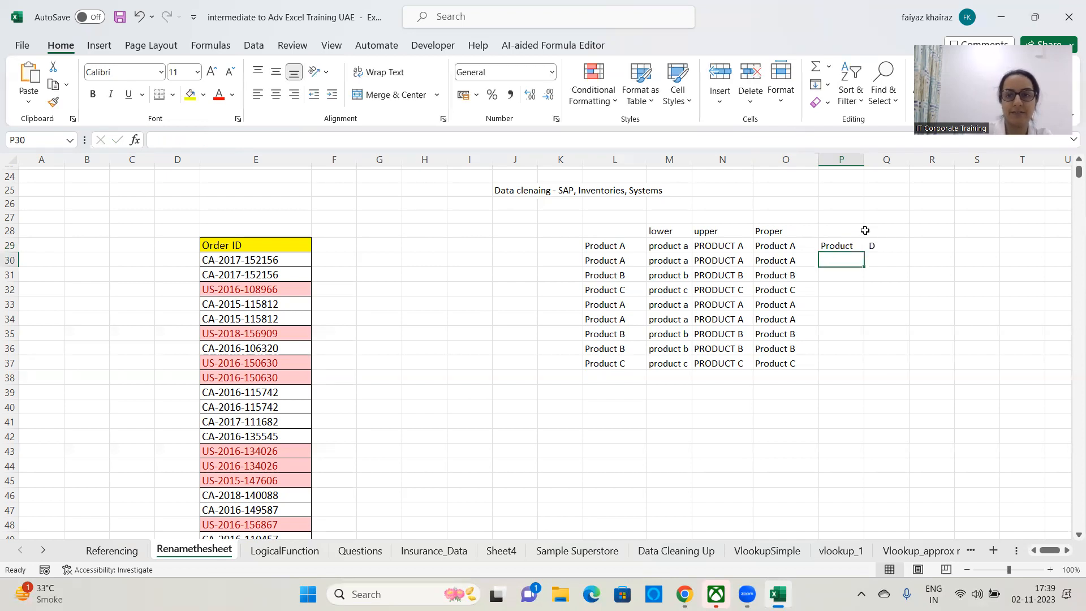
drag(857, 167, 874, 175)
- Enter the heading "TRIM" in cell Q28
click(910, 241)
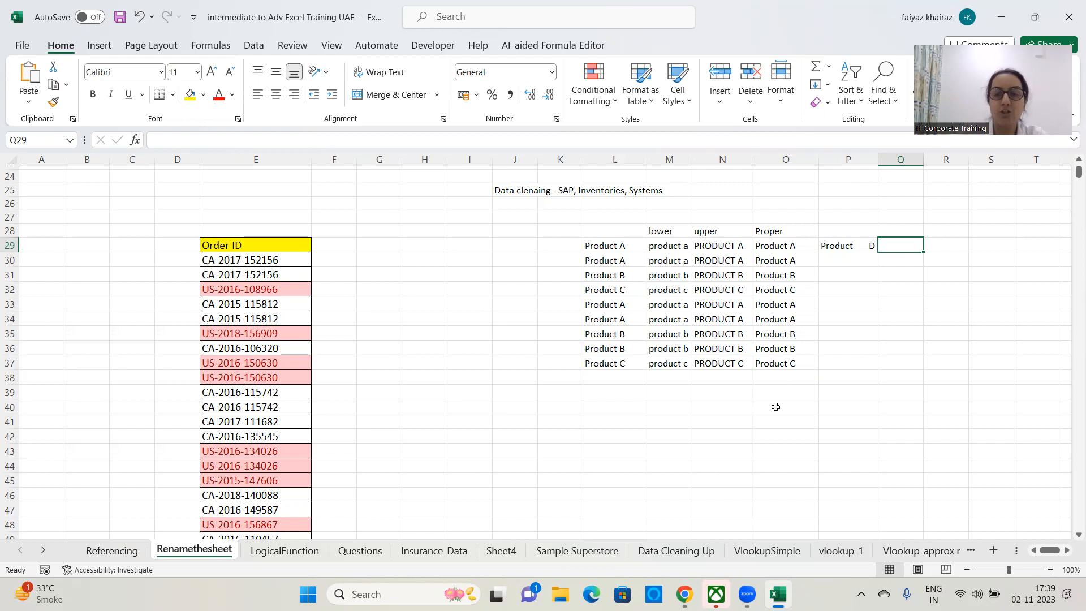
key(Up)
text(TRIM)
key(Return)
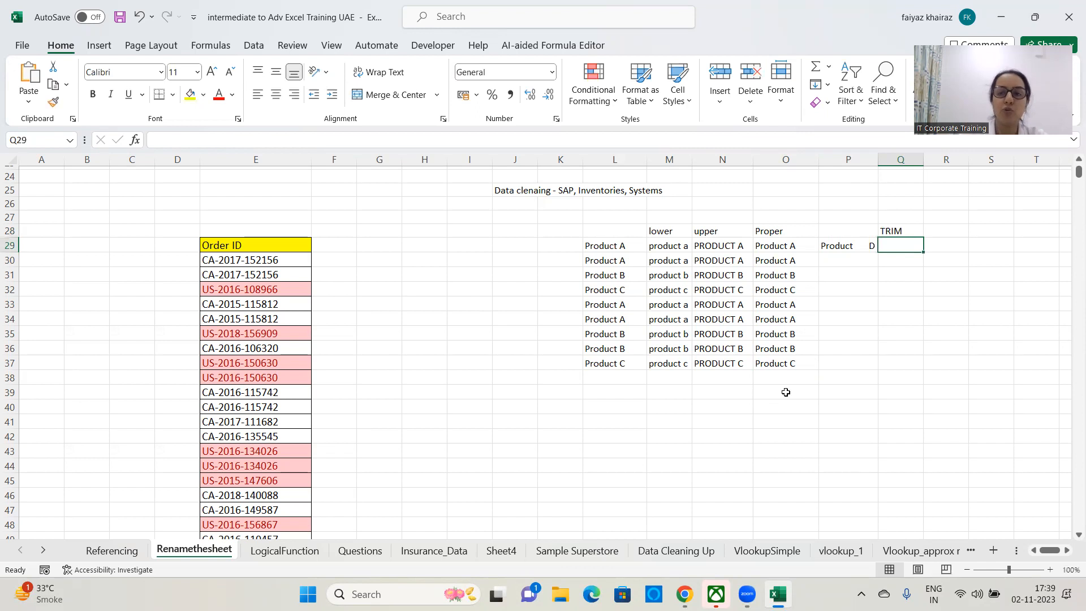
- Remove the extra spaces from the product name in P29 with =TRIM(P29) in cell Q29
text(=t)
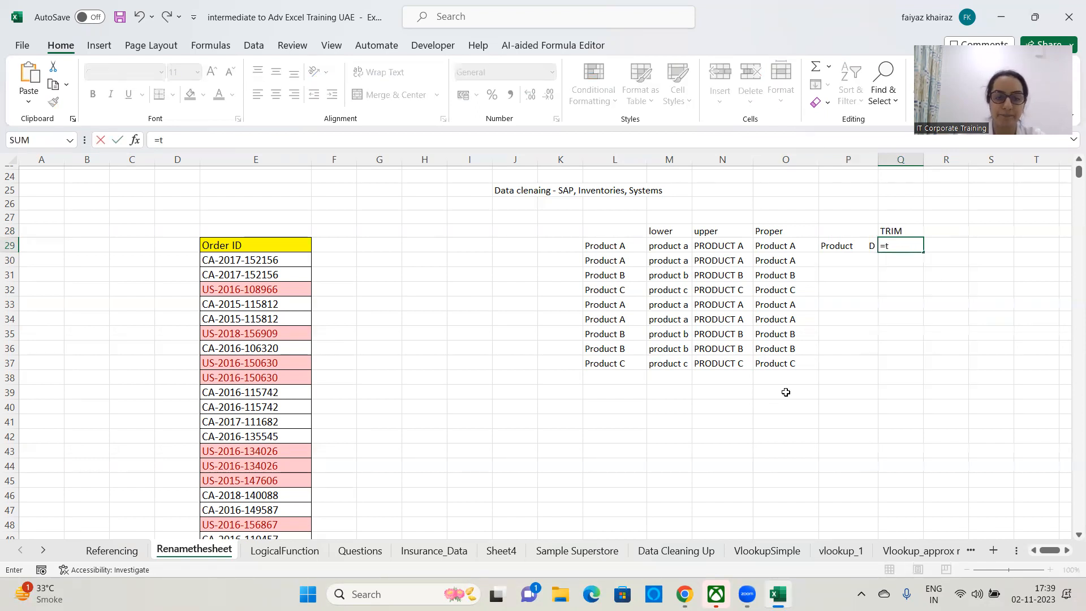
text(rim()
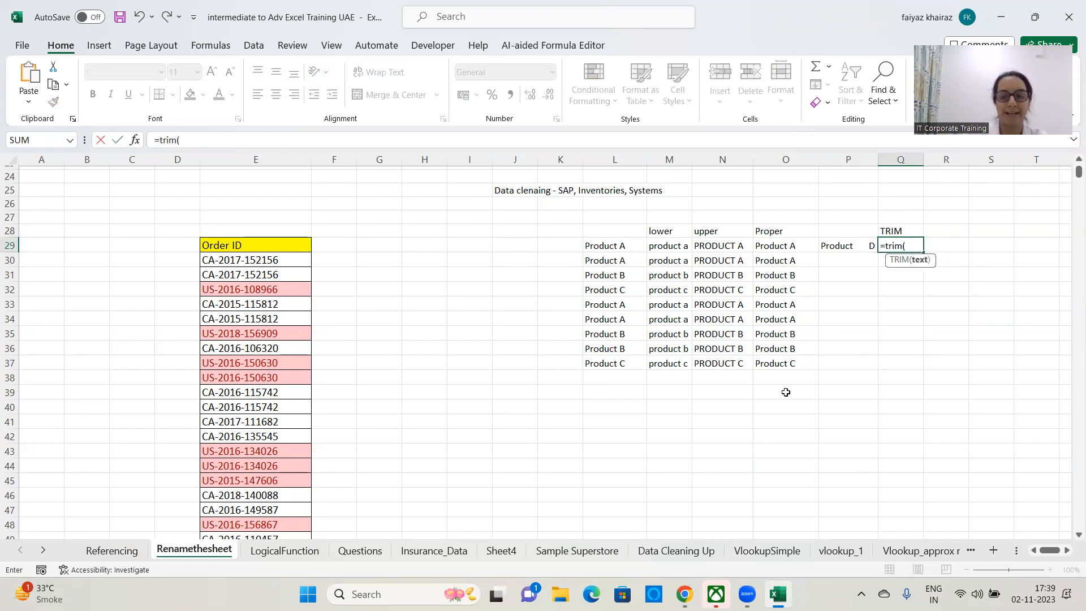
key(Left)
text())
key(Return)
click(896, 247)
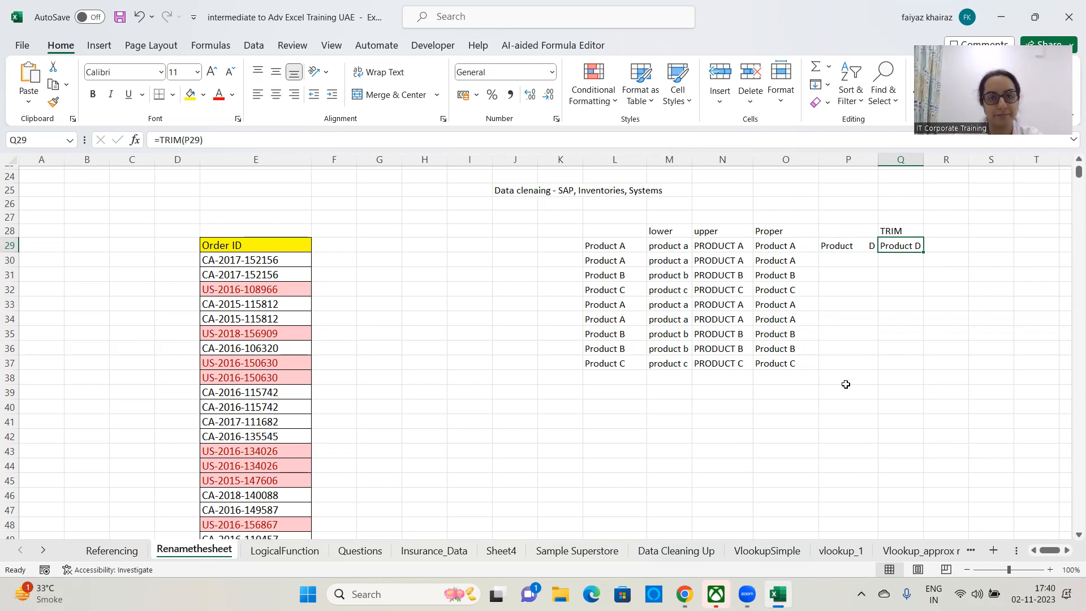
- Enter "Product E" in cell P32 with extra spaces before the text and between the words
click(842, 289)
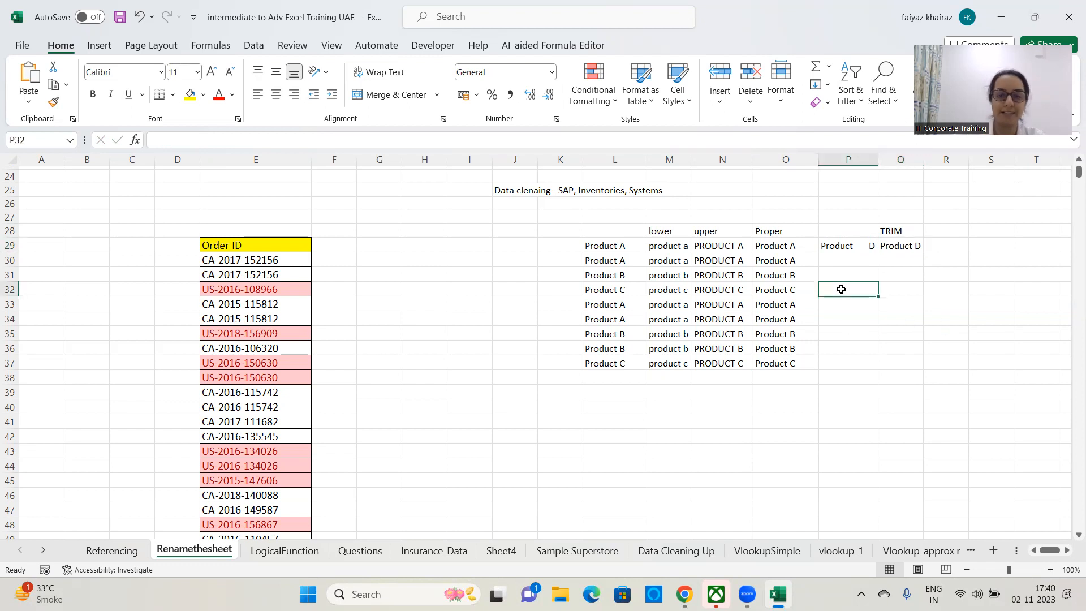
text(Product)
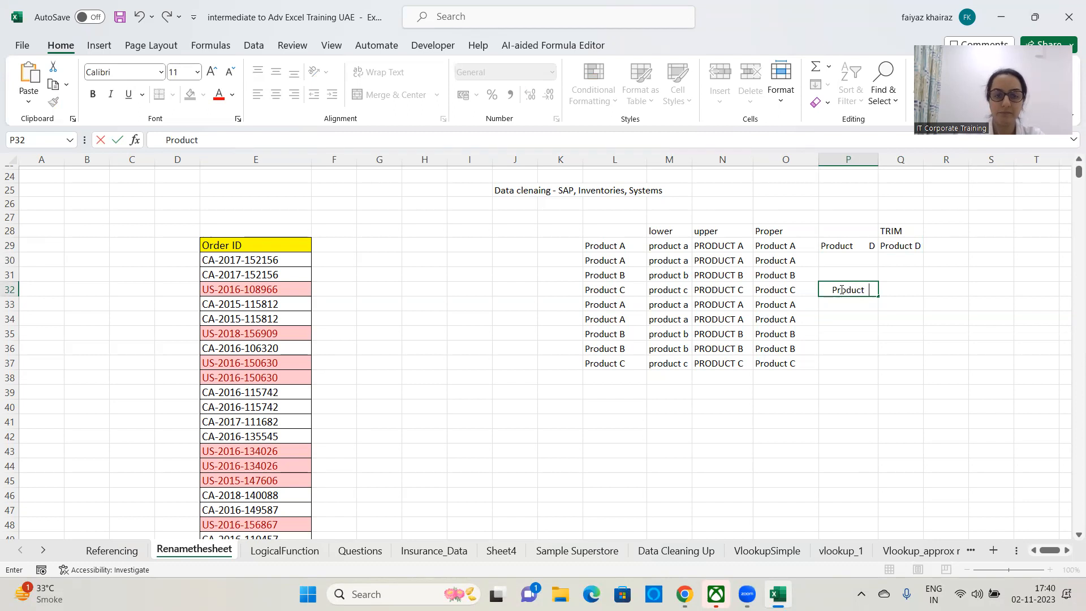
text(   E)
key(Return)
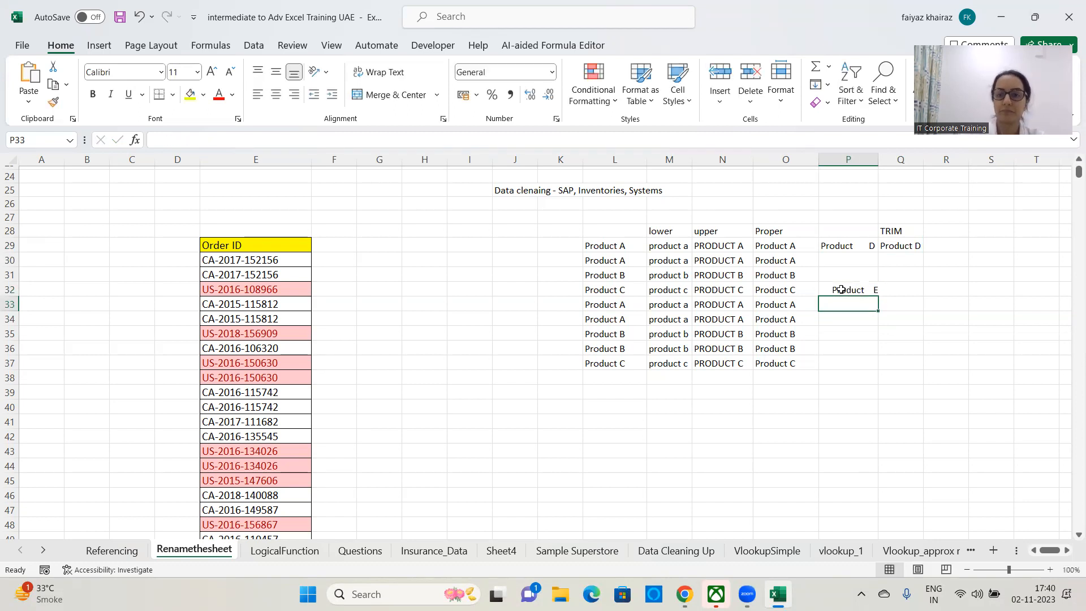
- Remove the extra spaces from the product name in P32 with =TRIM(P32) in cell Q32 and widen column Q
key(Right)
key(Up)
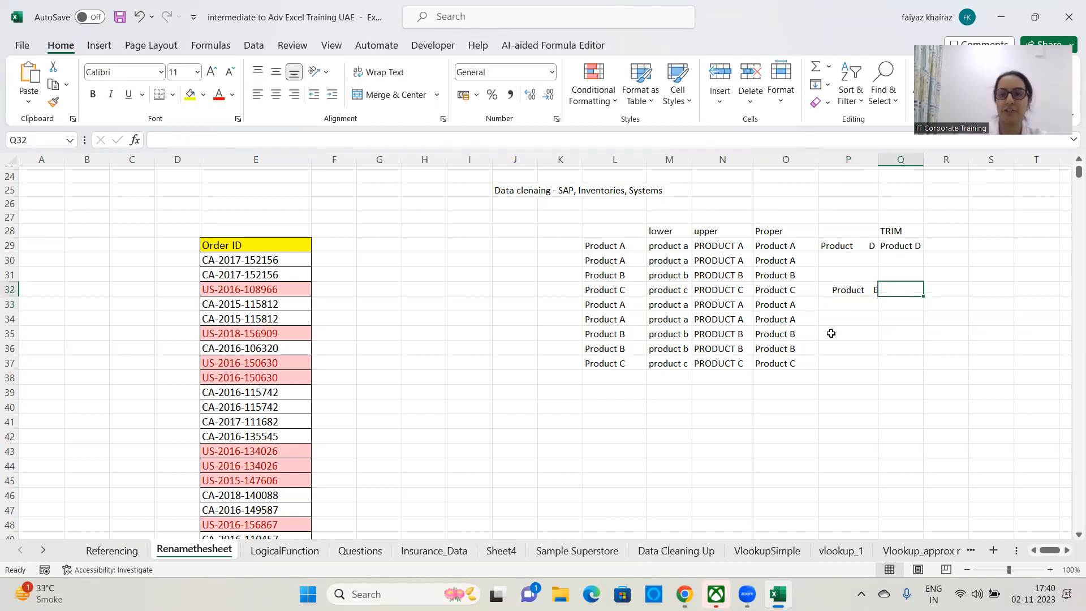
text(=tr)
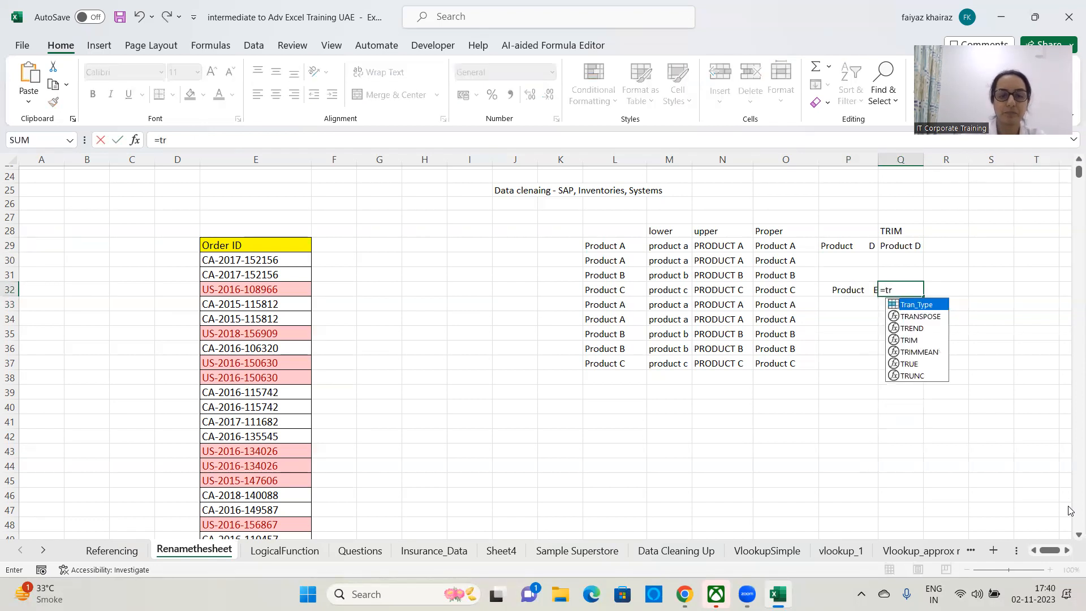
text(im()
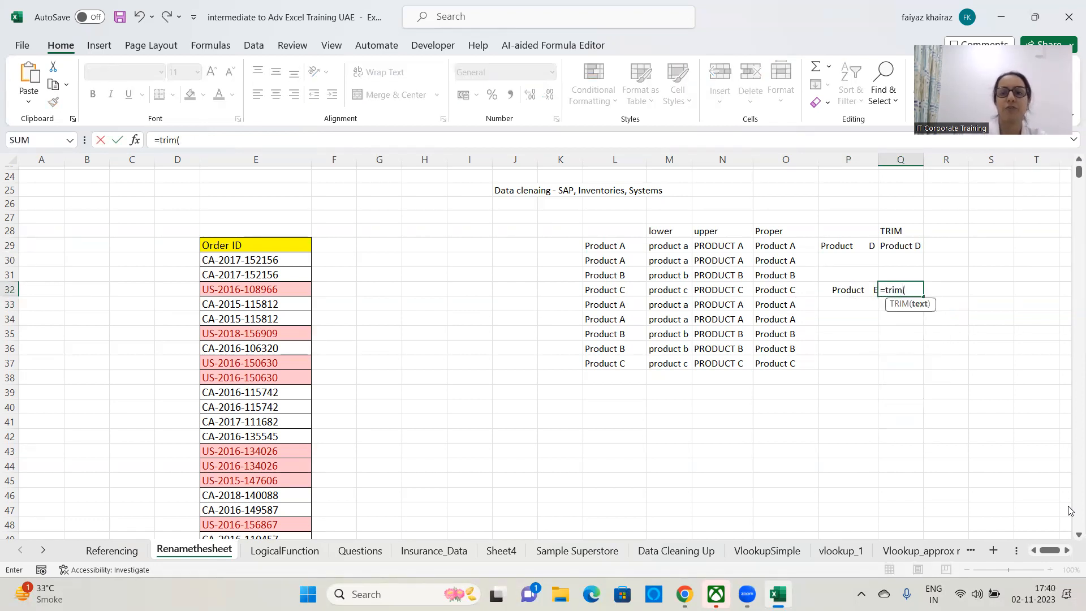
key(Left)
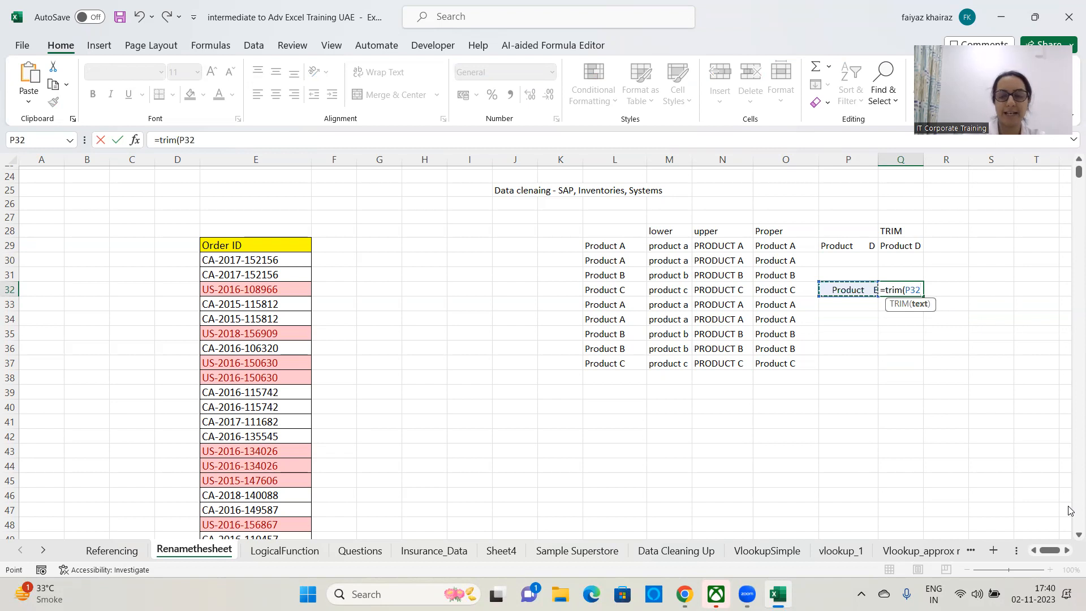
text())
key(Return)
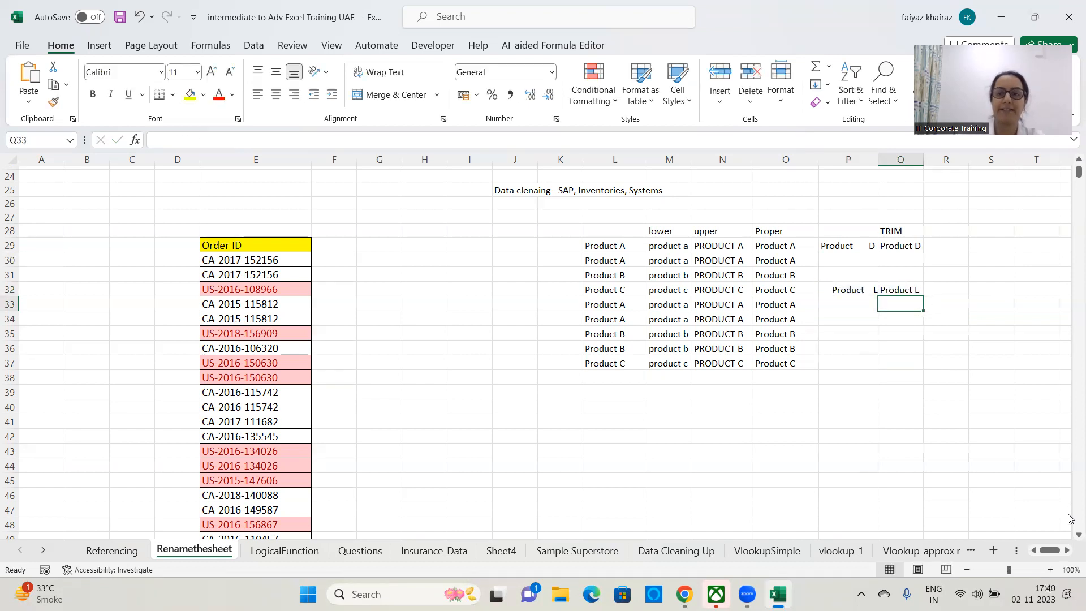
click(913, 290)
drag(935, 162, 966, 162)
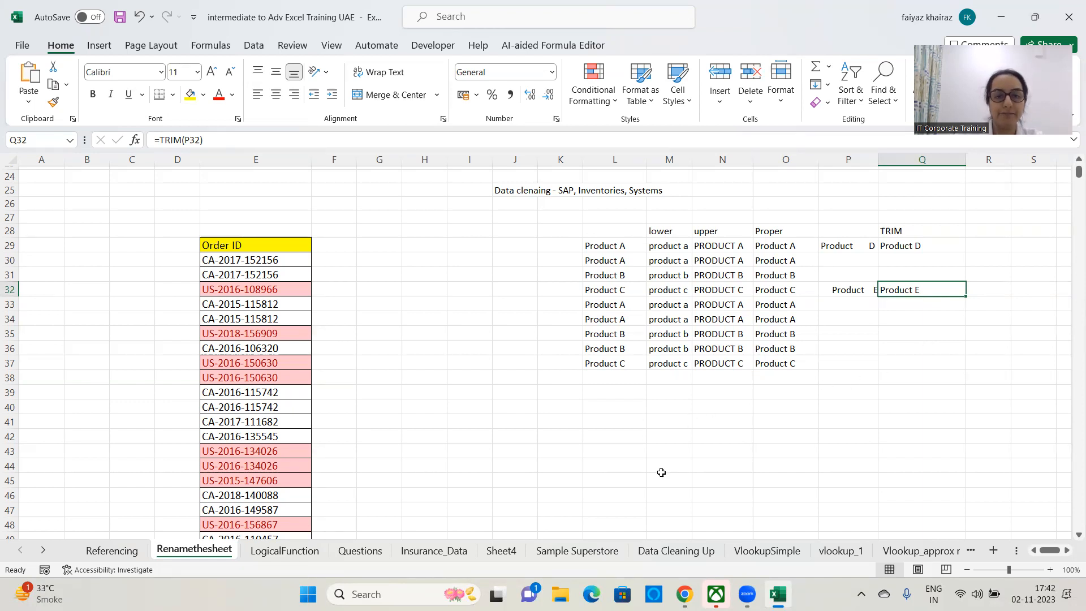
- Enter the heading "text Before / Textafter" in cell R28 and the version note 365 in T28
click(557, 268)
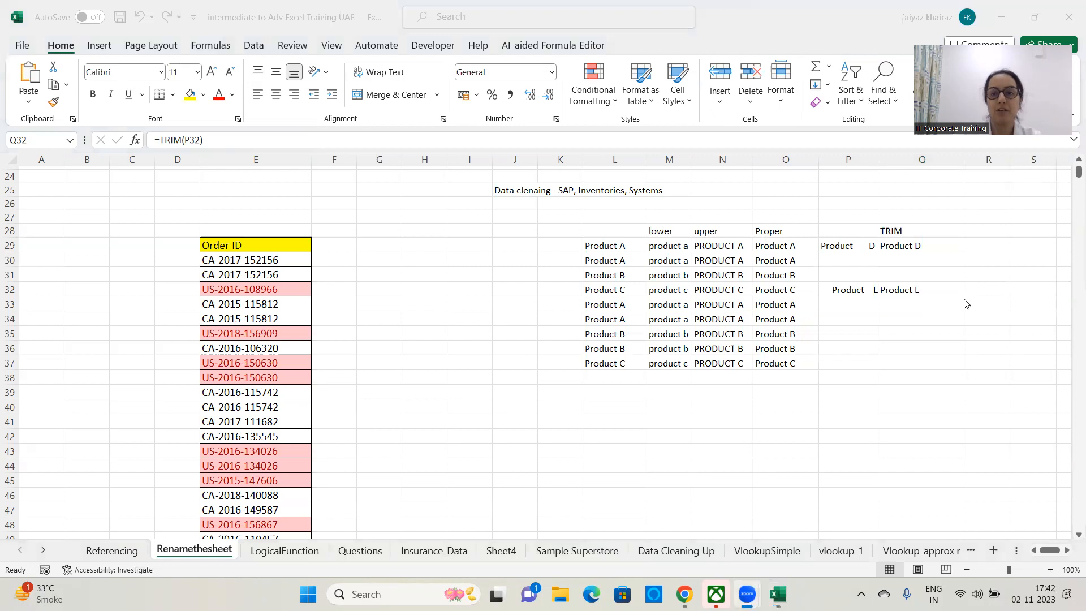
click(1067, 551)
click(1068, 551)
click(1068, 551)
click(843, 245)
click(846, 226)
text(text)
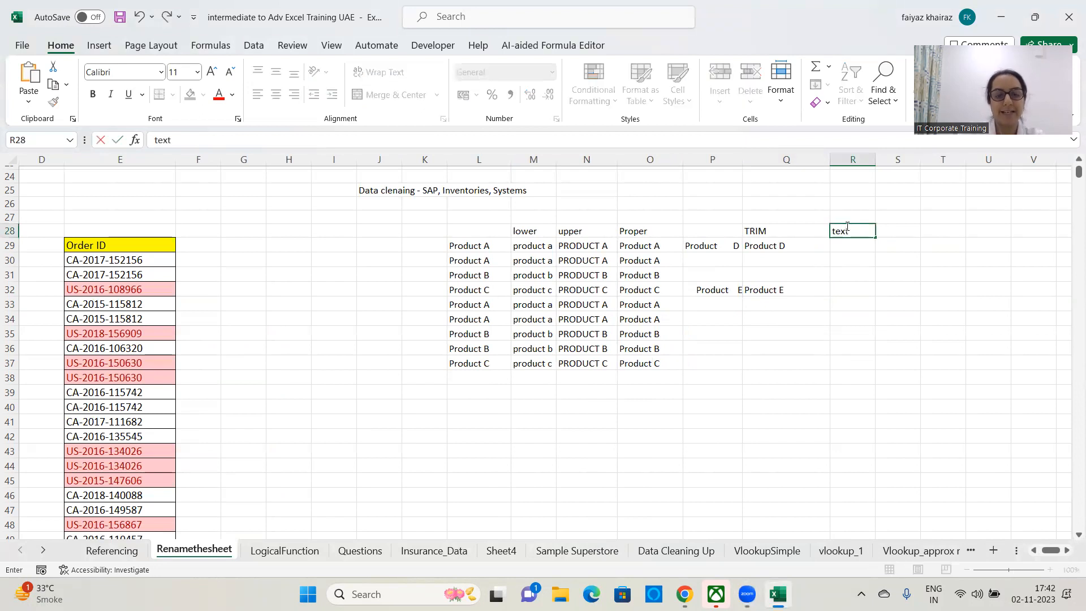
text( Before)
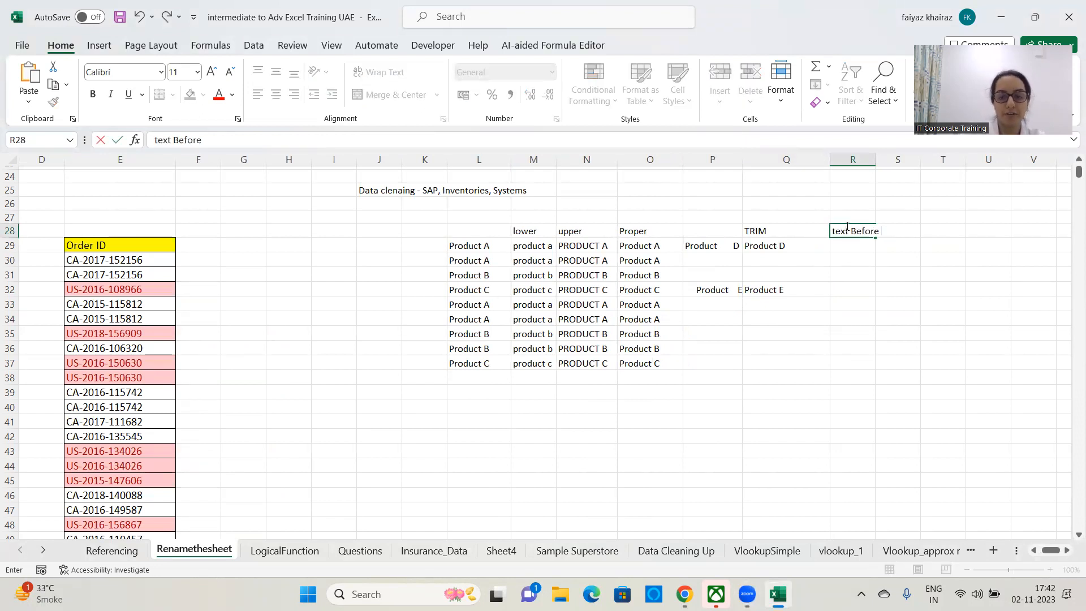
text( / Textafter)
key(Tab)
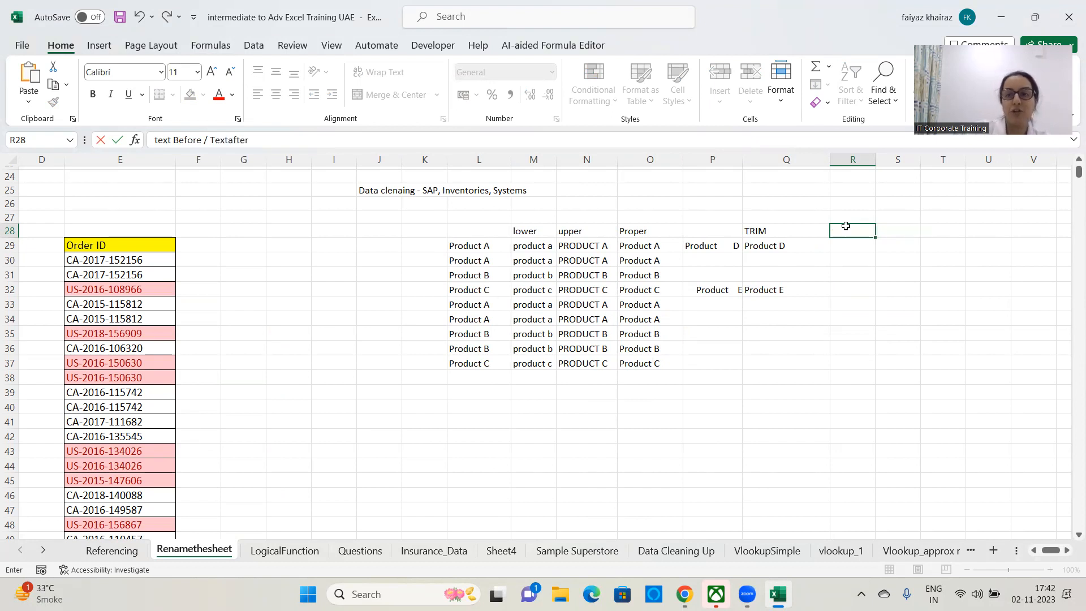
key(Tab)
text(365)
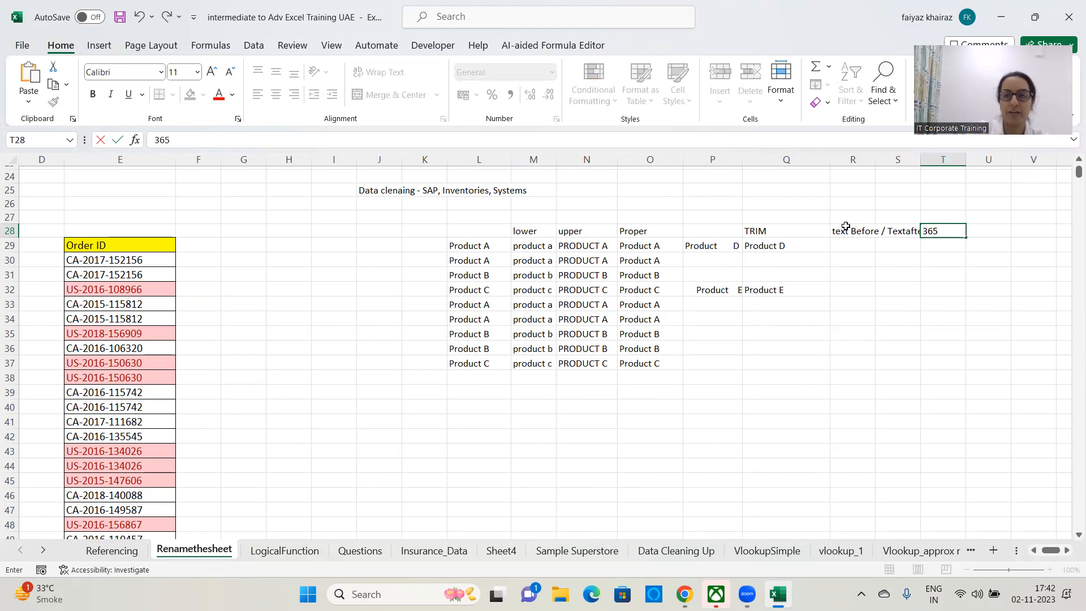
key(Return)
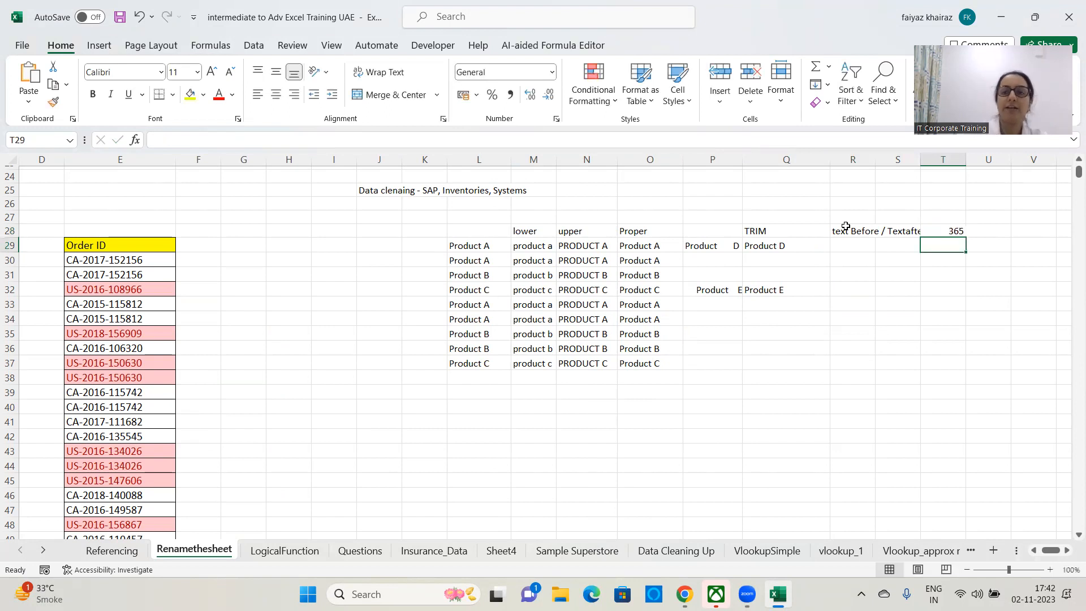
- Widen column R slightly and enter "delimiter" in cell R27 above the text Before / Textafter heading
click(859, 245)
drag(879, 163, 888, 162)
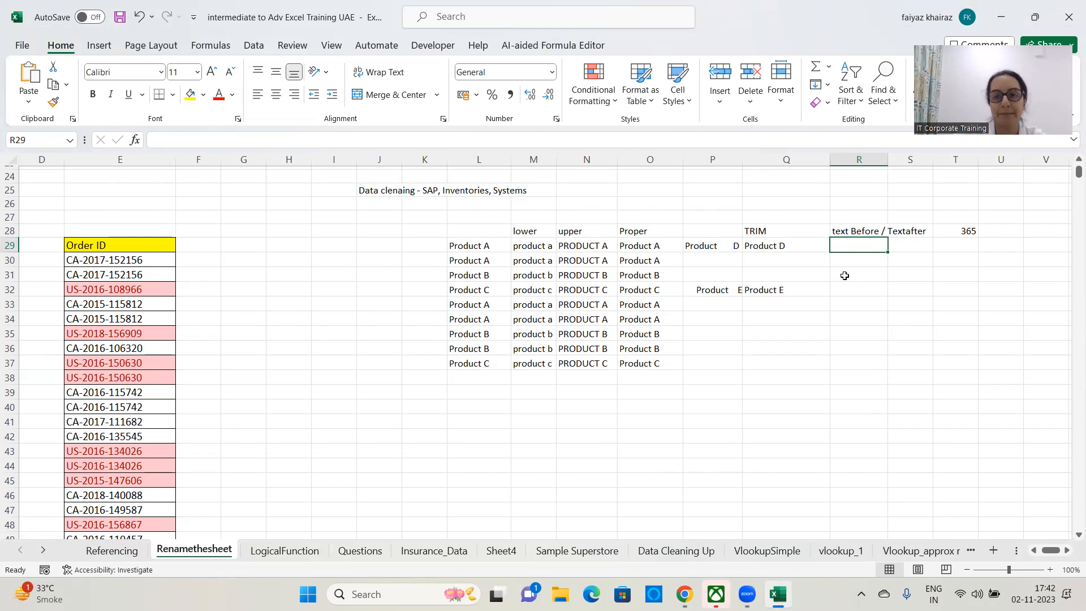
click(847, 220)
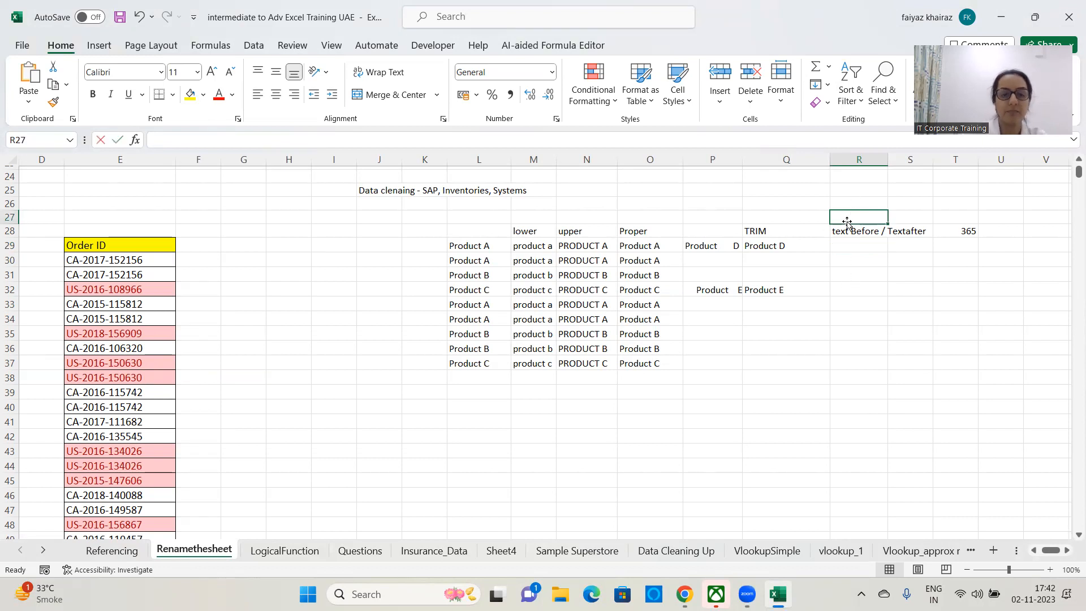
text(delimiter)
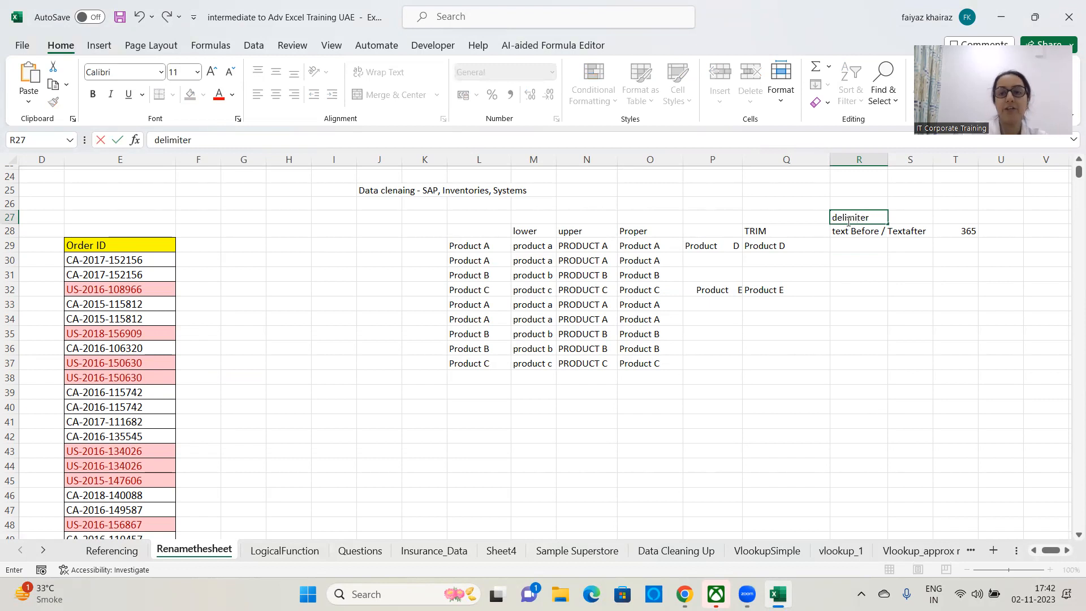
key(Return)
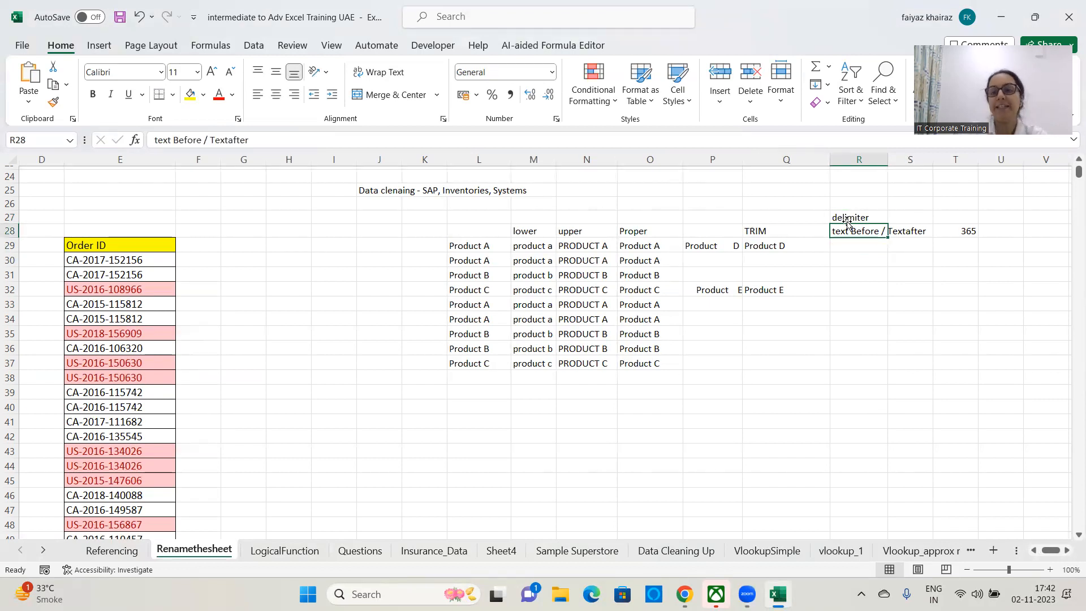
key(Return)
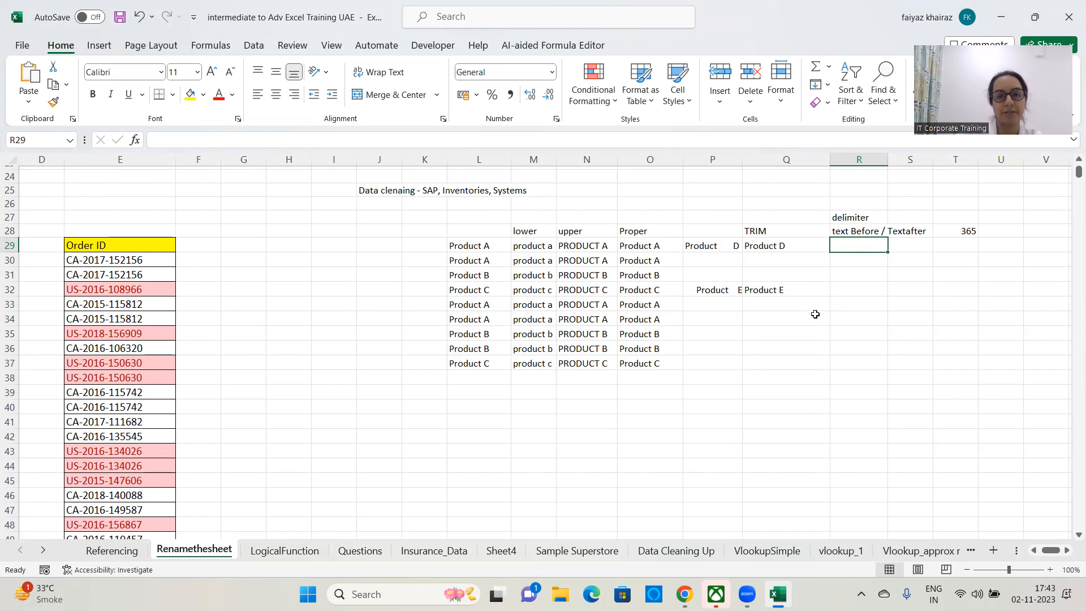
- Extract the text after the space in L29 with =TEXTAFTER(L29," ") in R29 and fill the formula down to R37
text(=tex)
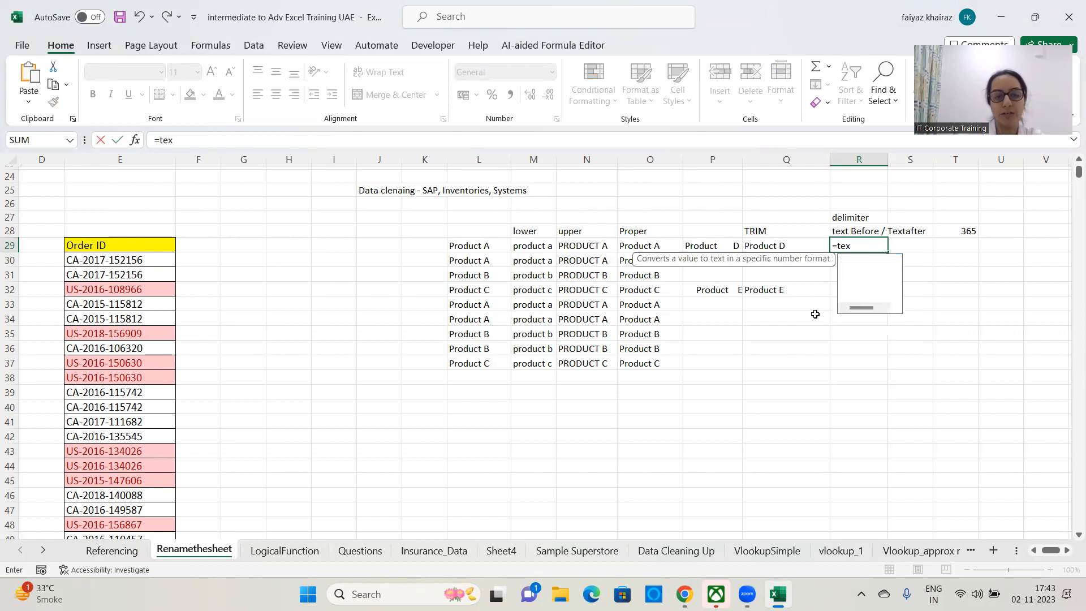
text(t)
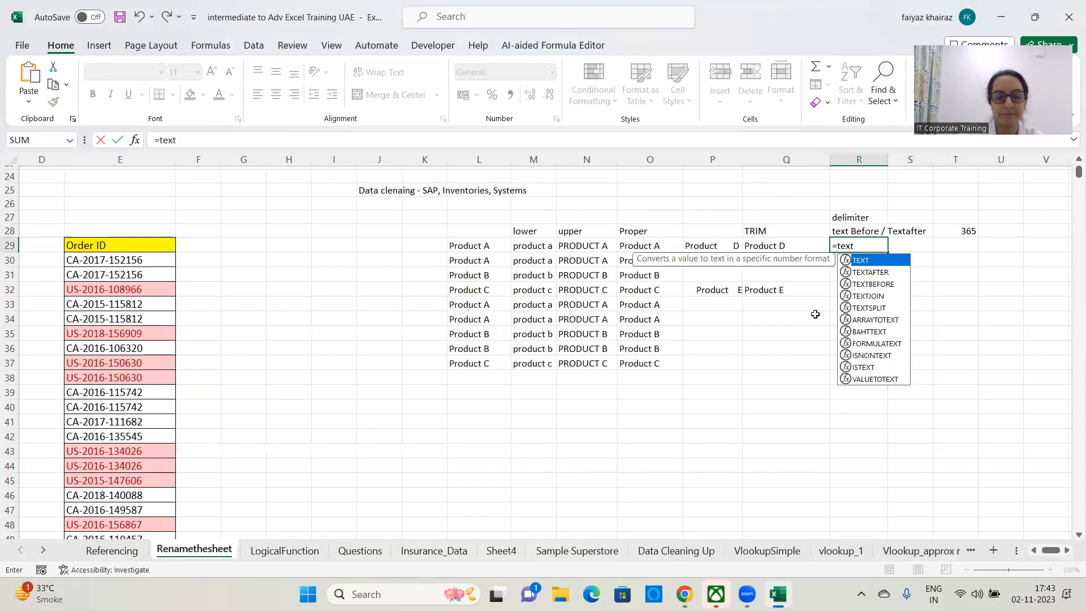
text(after)
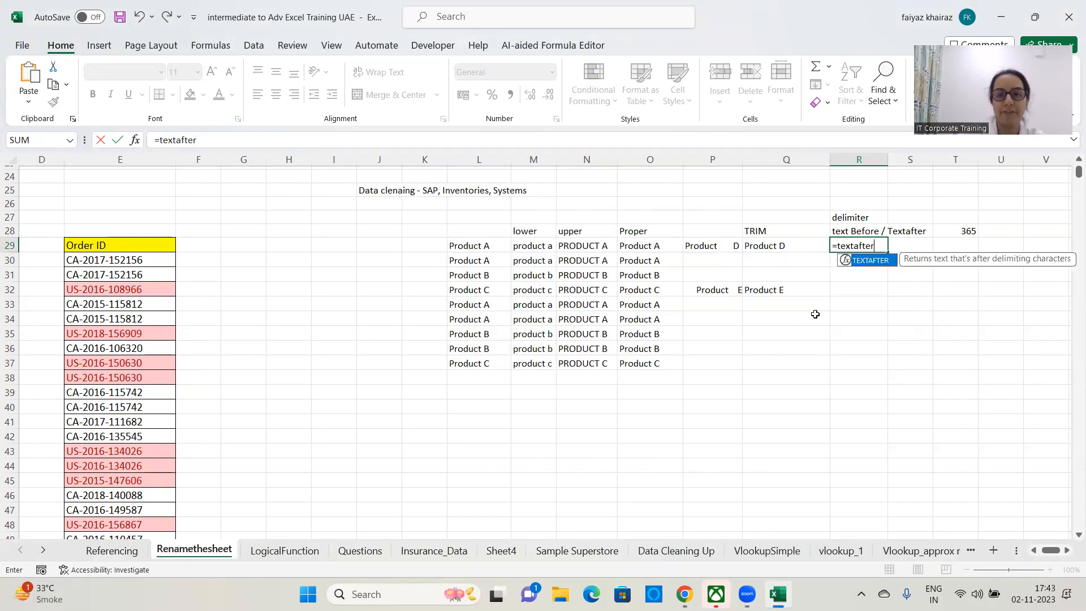
text(()
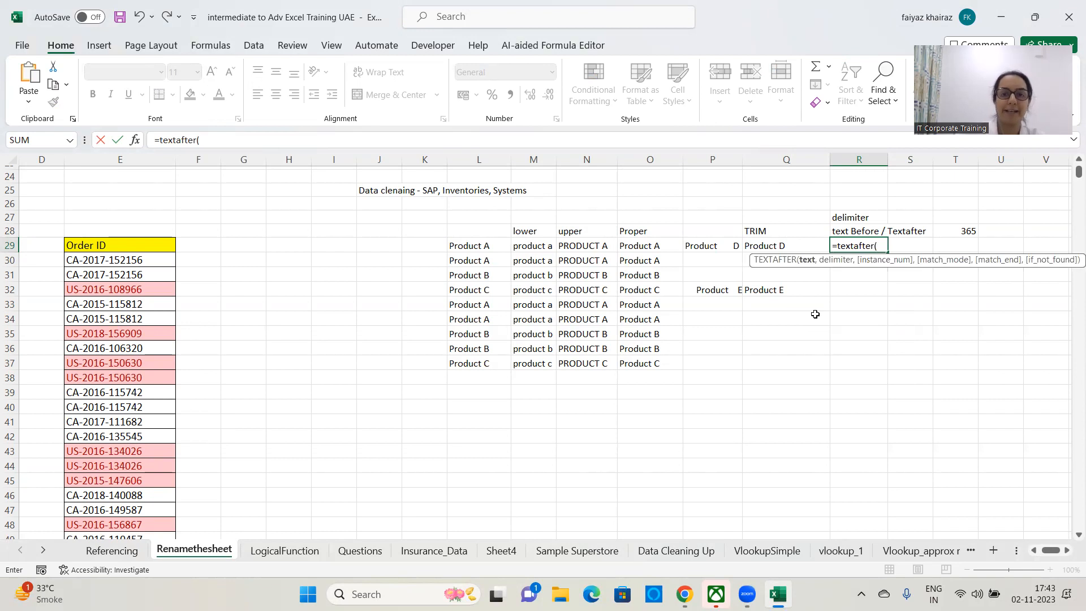
click(477, 248)
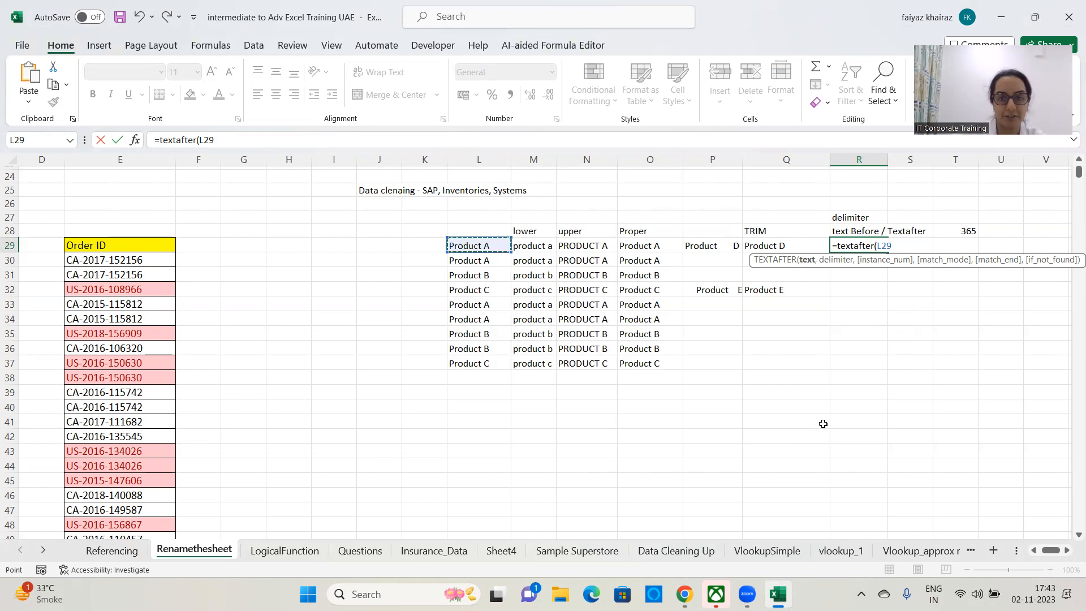
text(,")
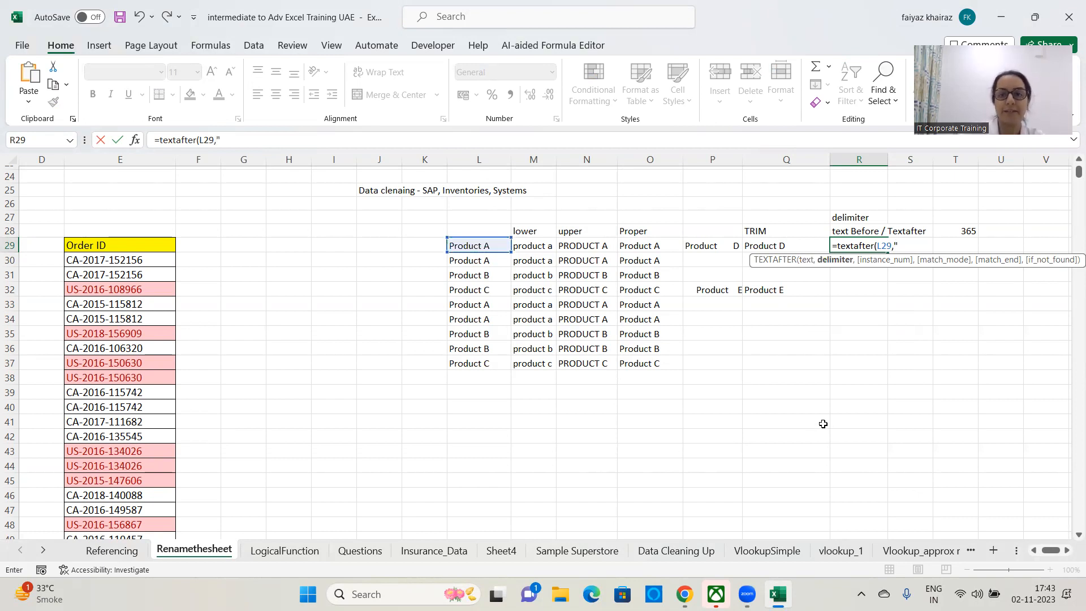
text( ")
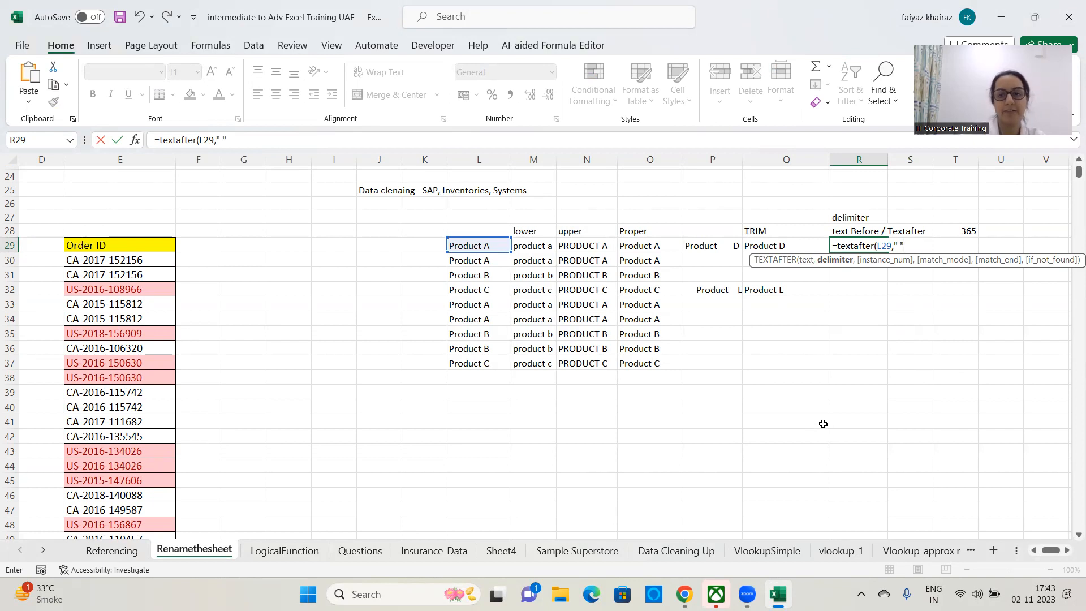
text())
key(Return)
click(856, 243)
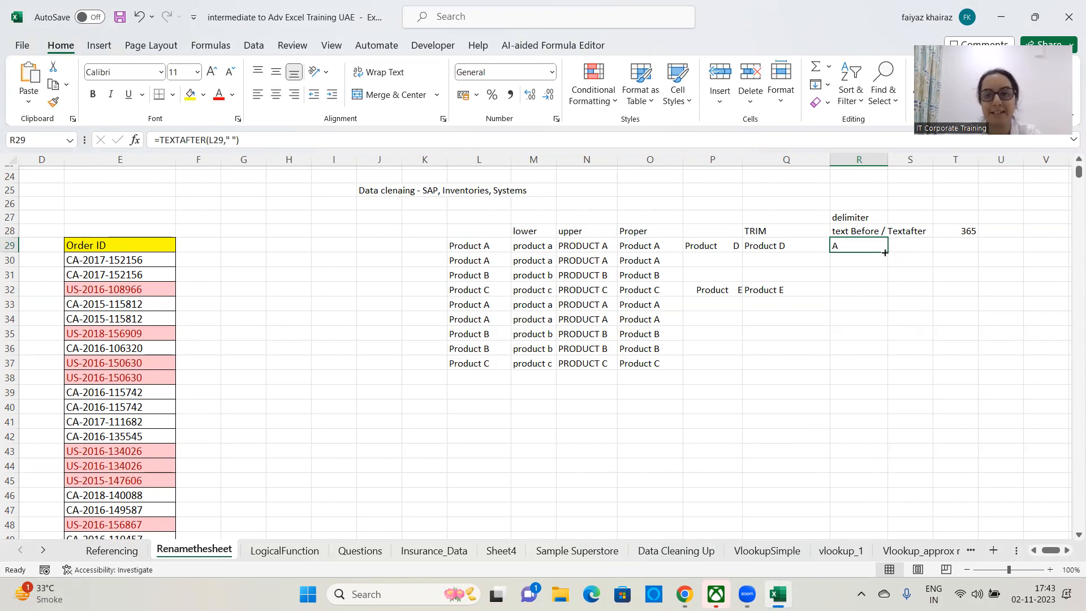
drag(885, 253, 886, 368)
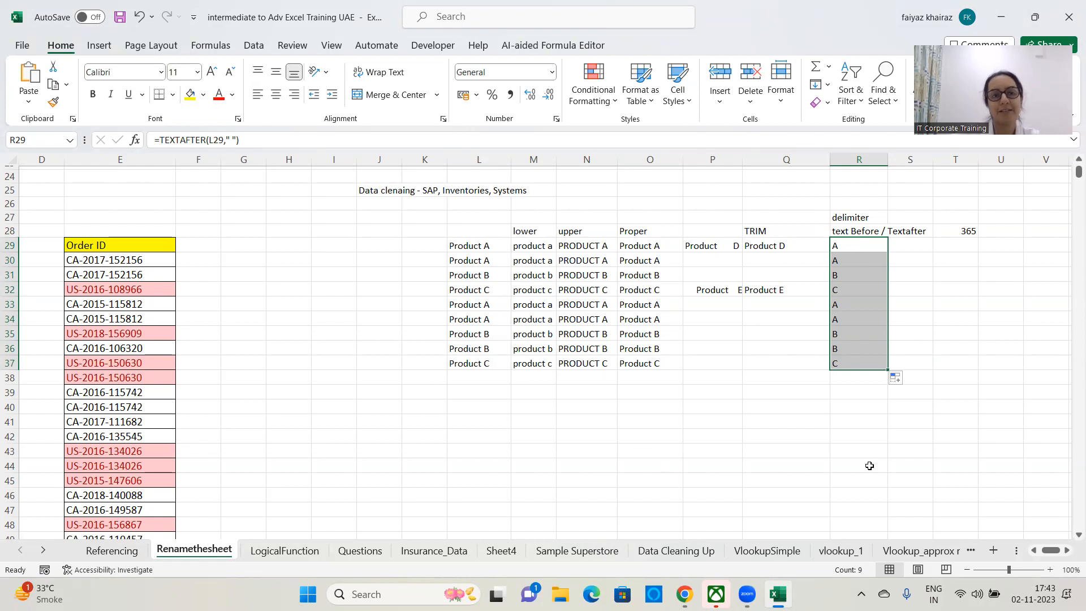
click(907, 247)
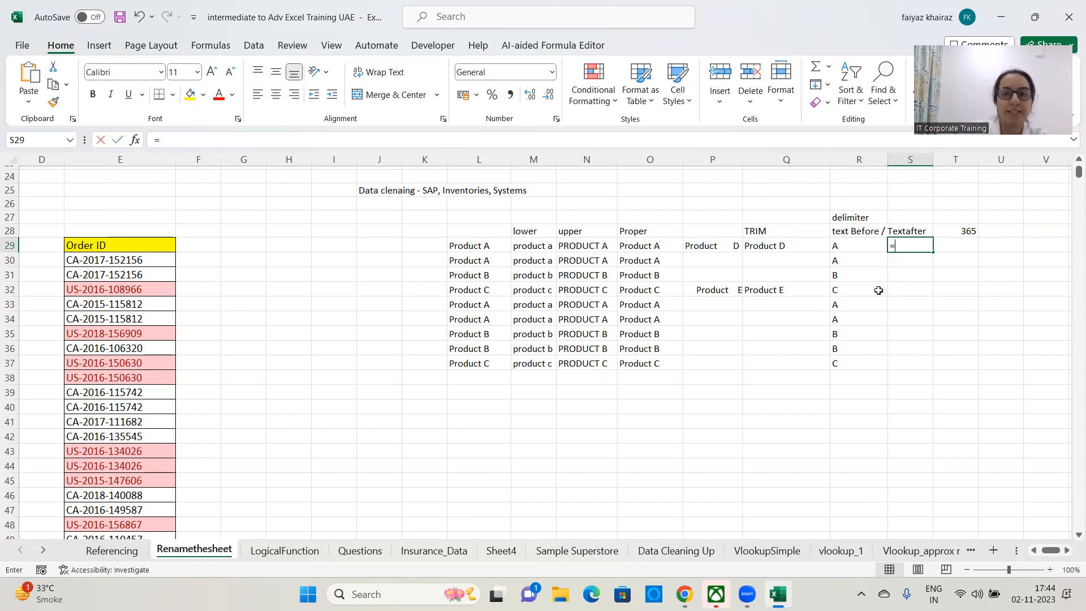
text(=pro)
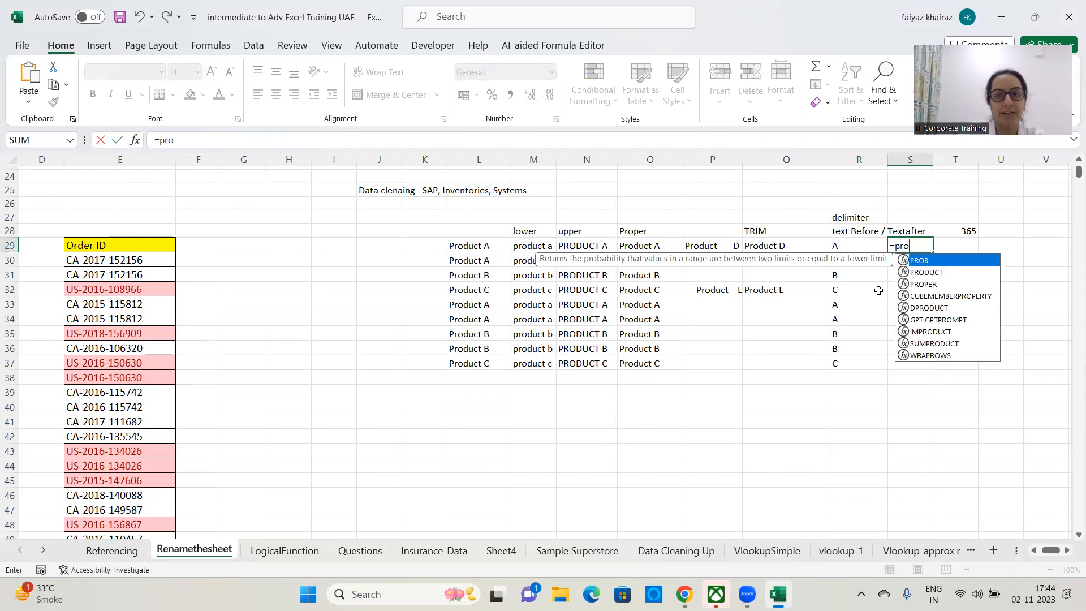
text(duct)
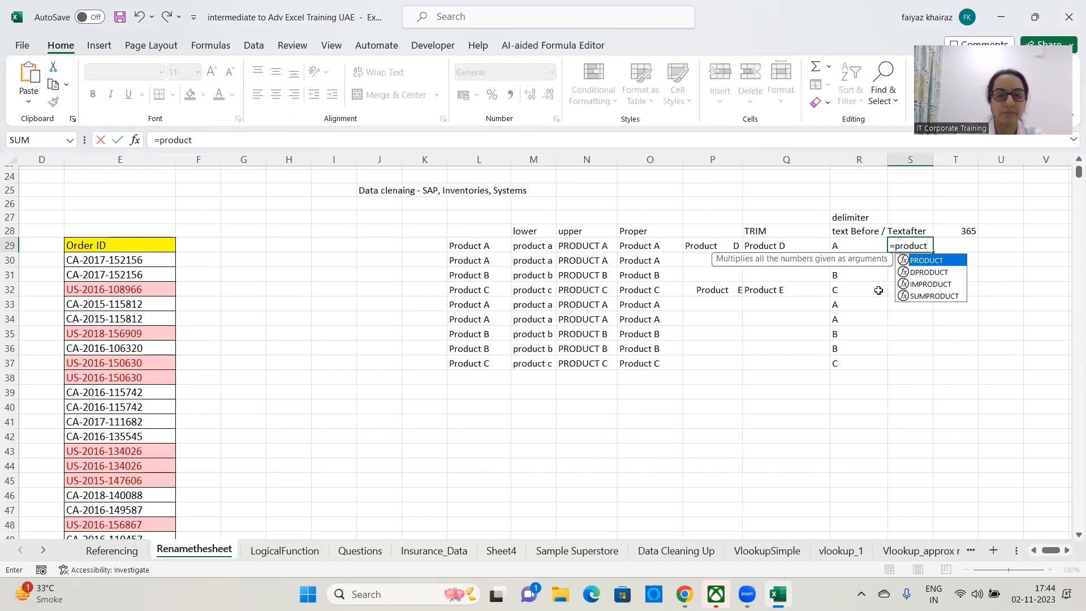
text(()
key(BackSpace)
key(BackSpace)
key(BackSpace)
key(BackSpace)
key(BackSpace)
key(BackSpace)
key(BackSpace)
key(BackSpace)
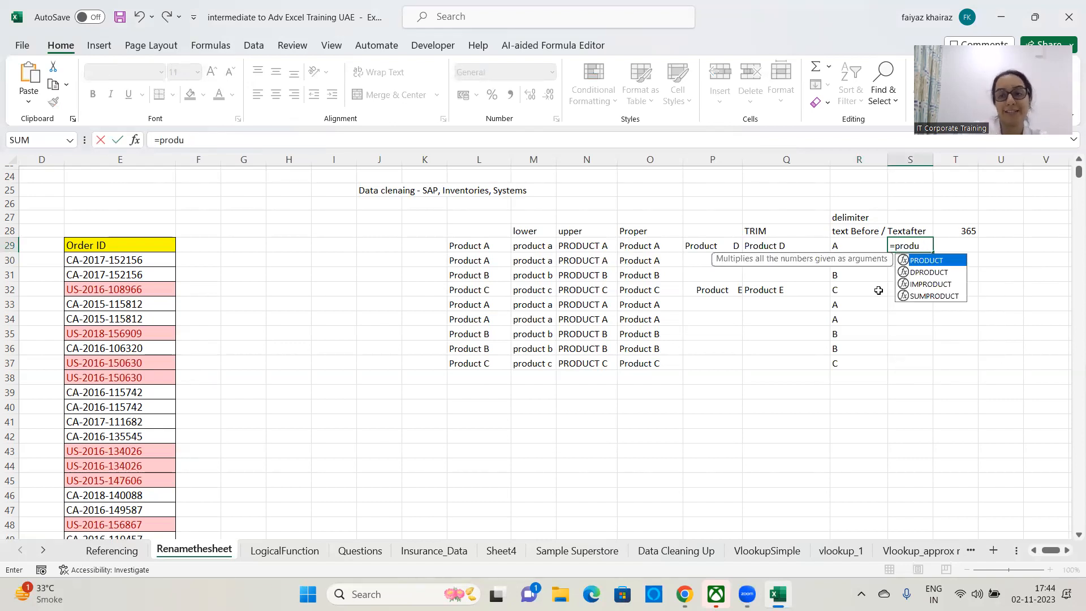
- Extract the text before the space in L29 with =TEXTBEFORE(L29," ") in cell S29
text(textbefore)
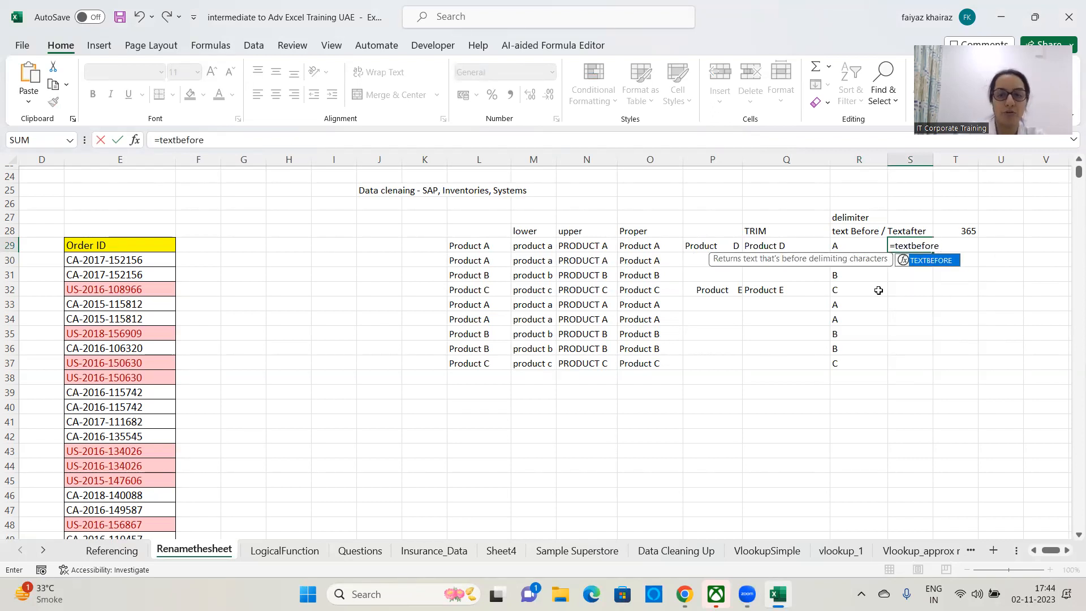
text(()
click(475, 249)
text(,)
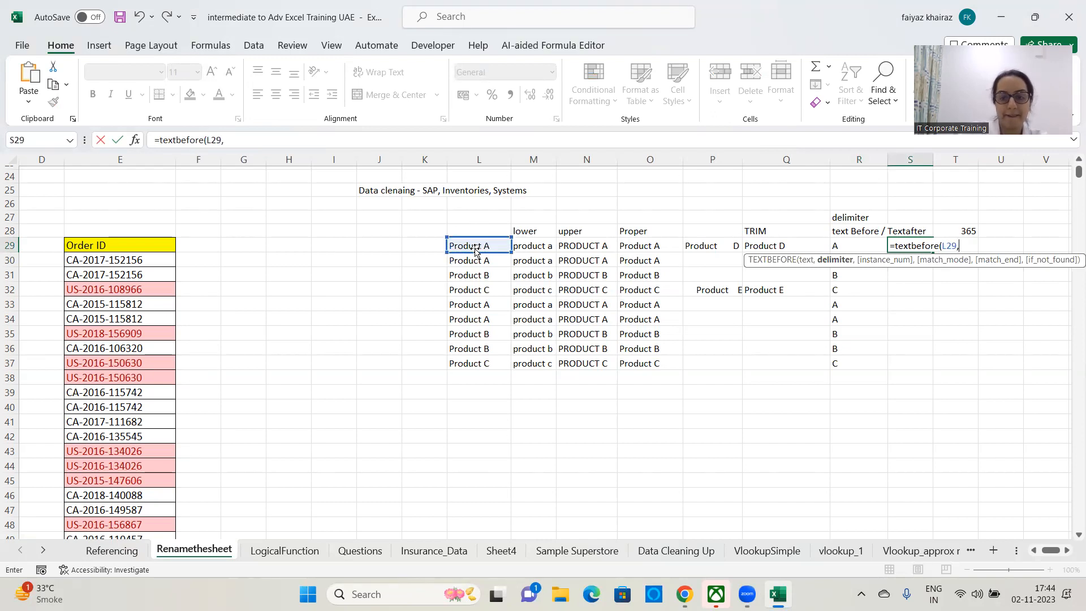
text(" ")
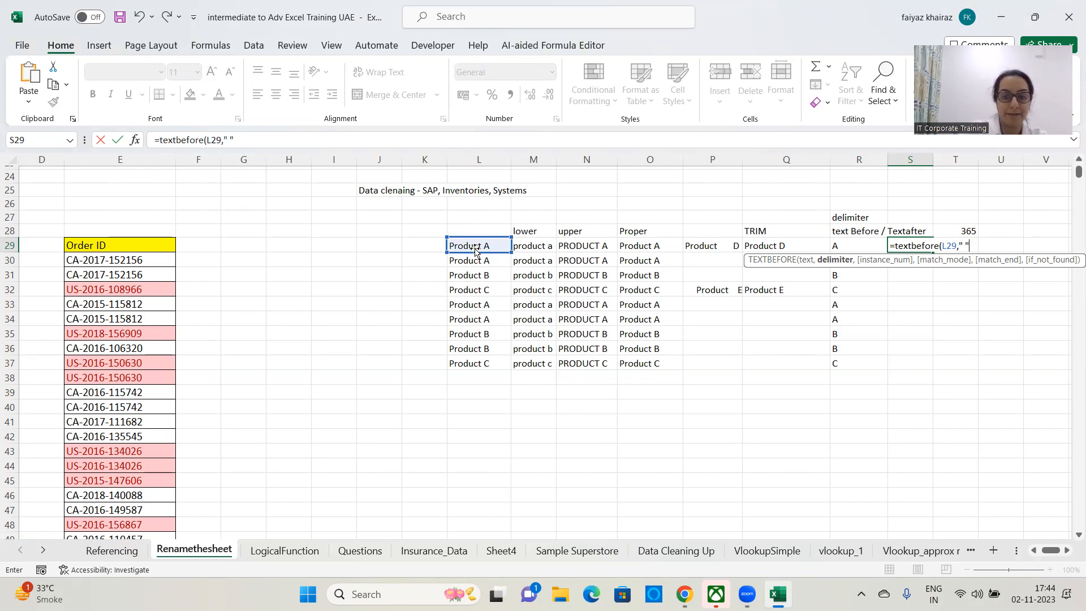
key(Return)
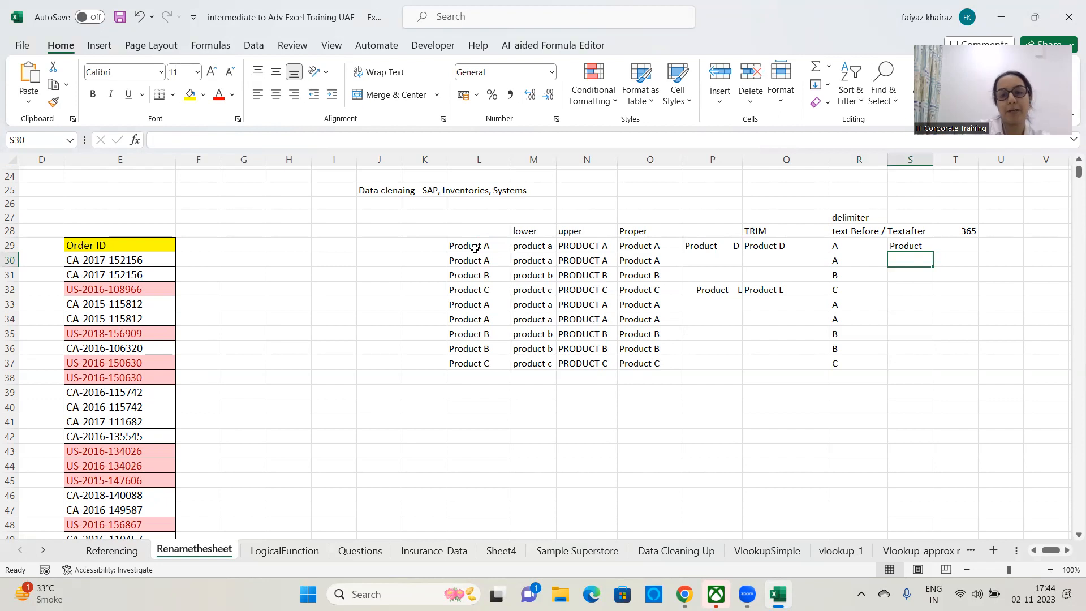
key(Up)
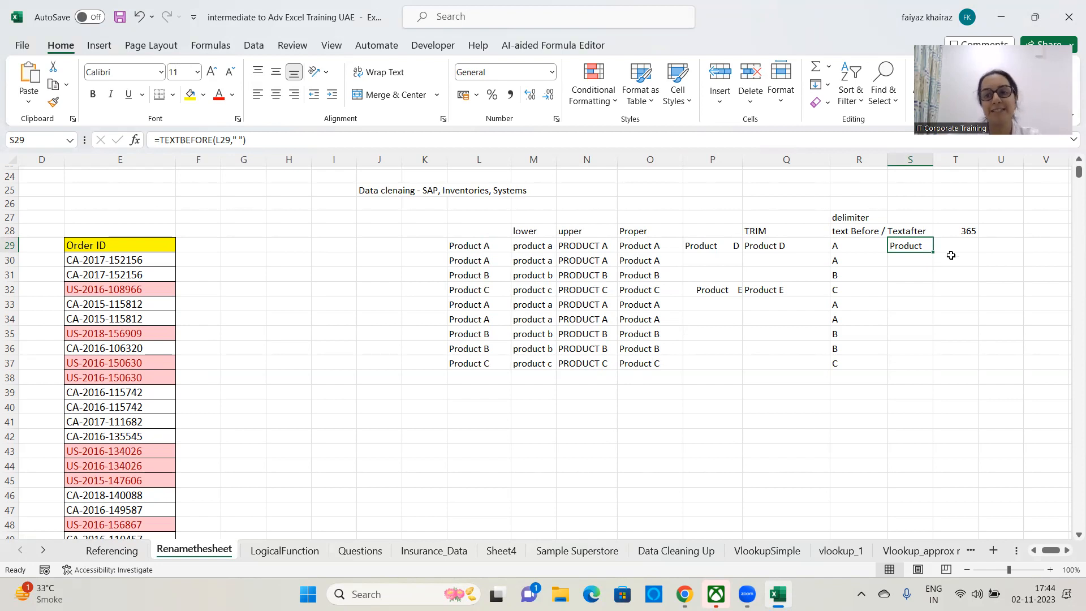
- Fill the TEXTBEFORE formula from S29 down to S37 and review the full formulas in R29 and S29
drag(932, 253, 931, 369)
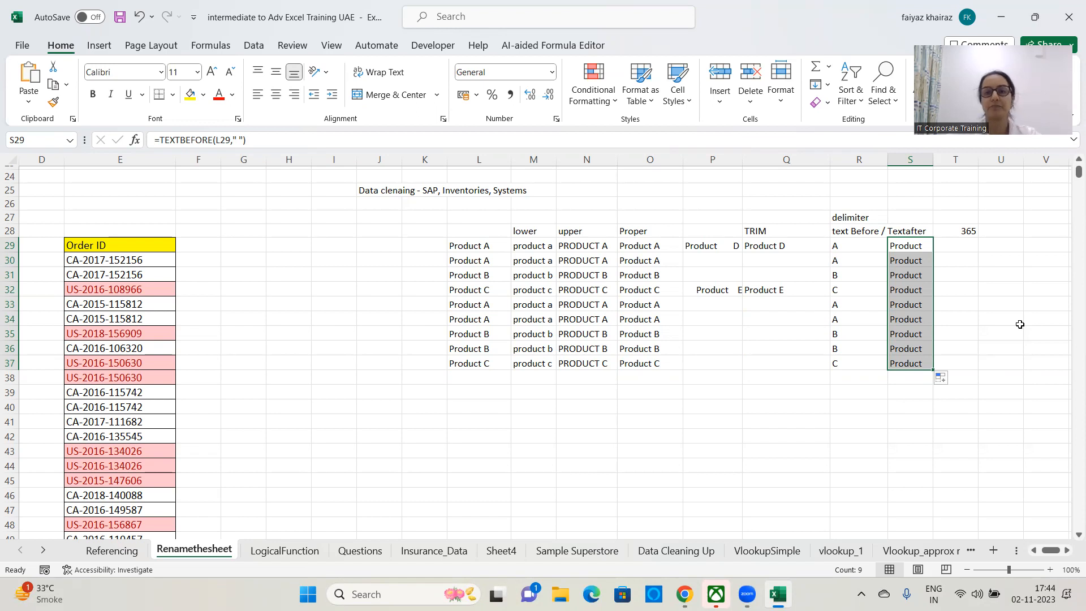
click(842, 246)
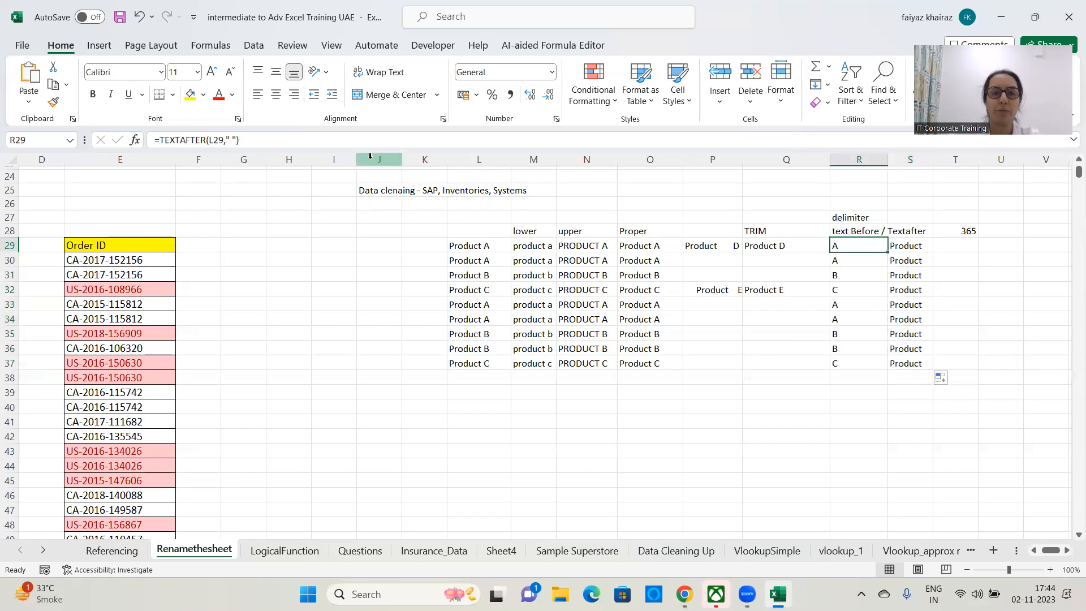
key(F2)
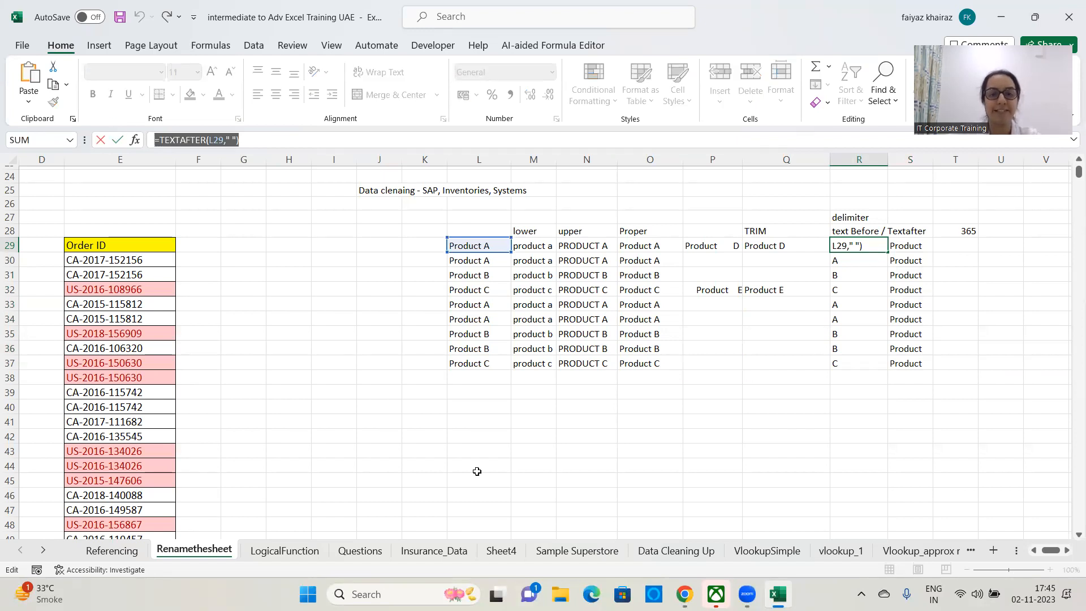
key(alt+Tab)
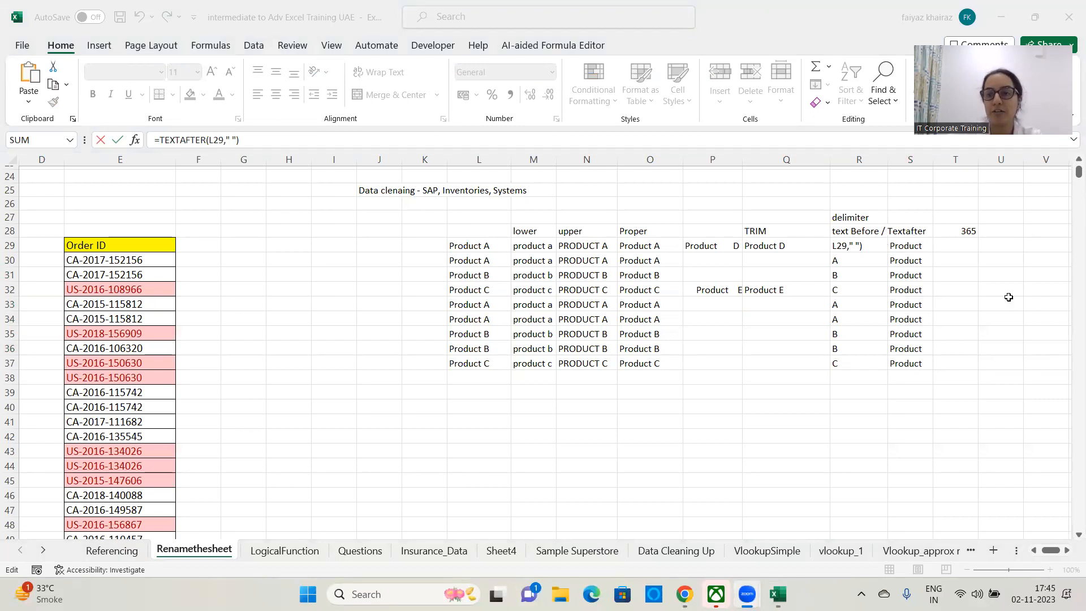
click(911, 246)
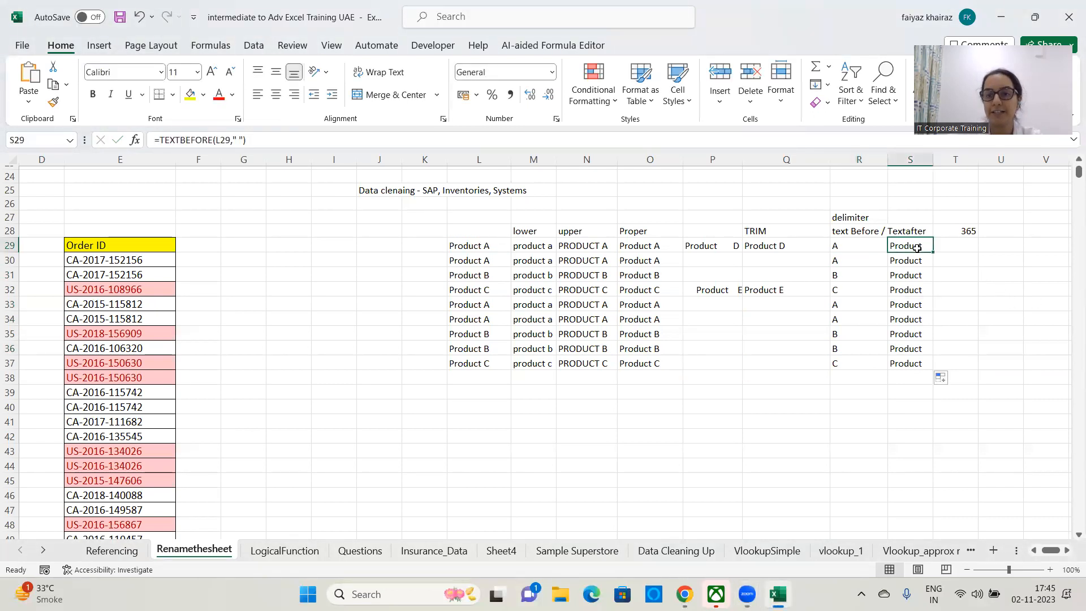
triple_click(287, 146)
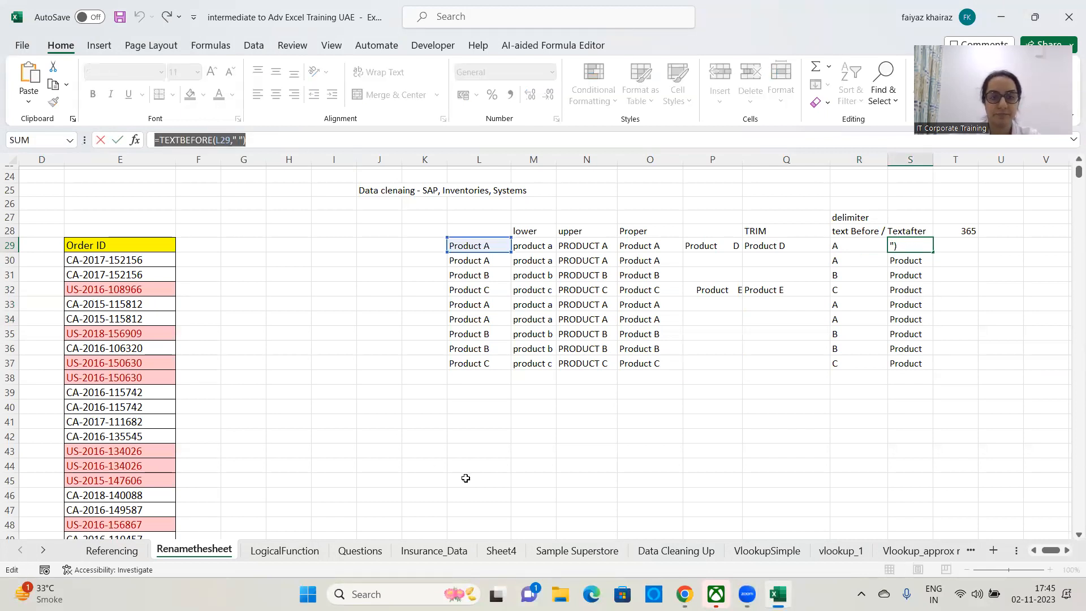
click(456, 388)
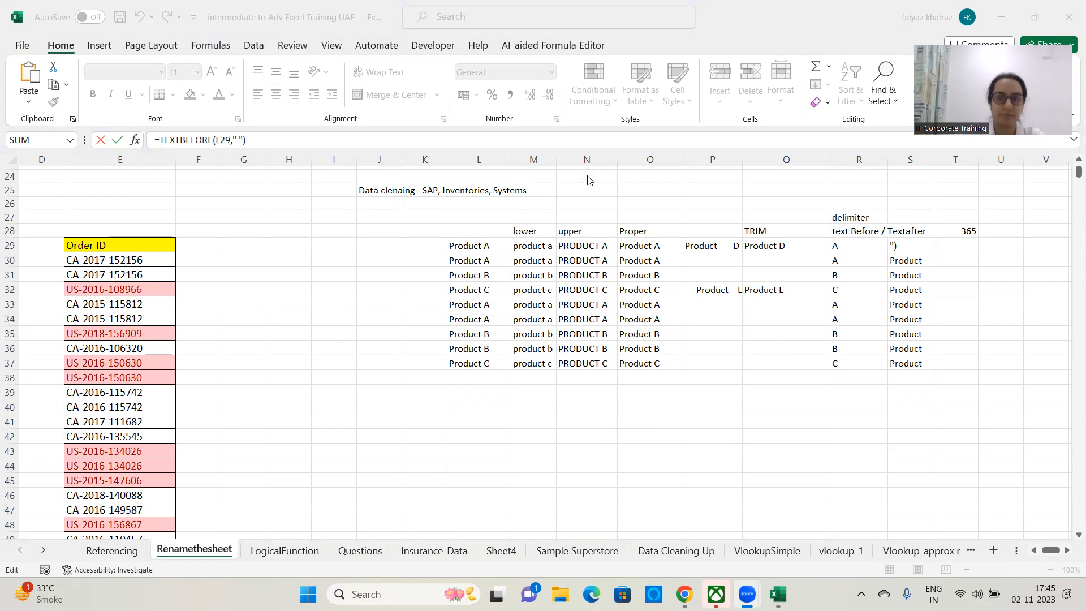
click(480, 246)
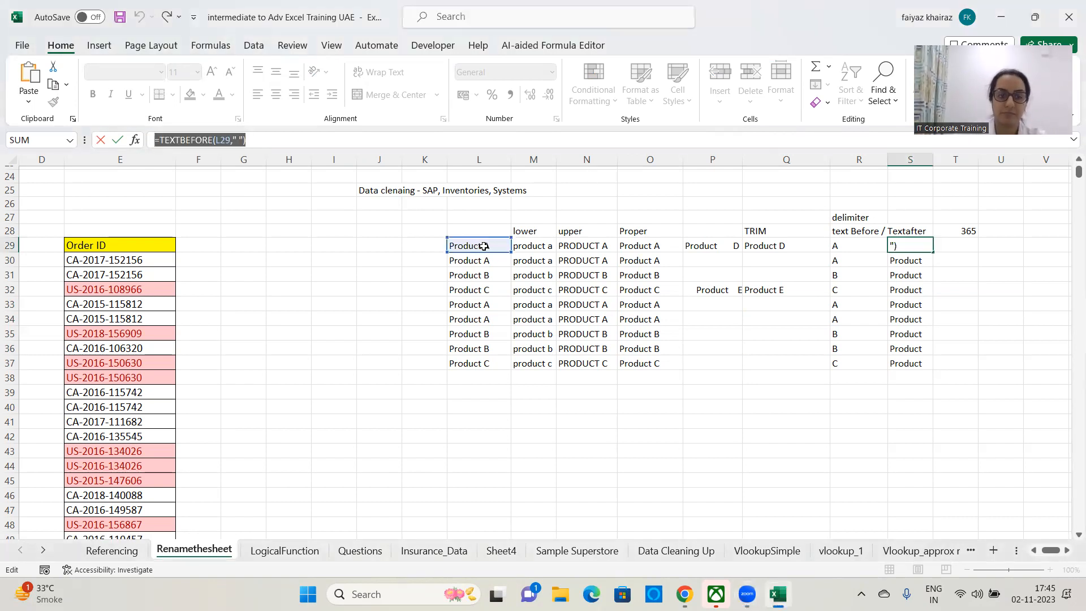
key(Return)
- Copy the product names in L29:L37 and paste them further down the same column, starting at L44
drag(480, 246, 485, 365)
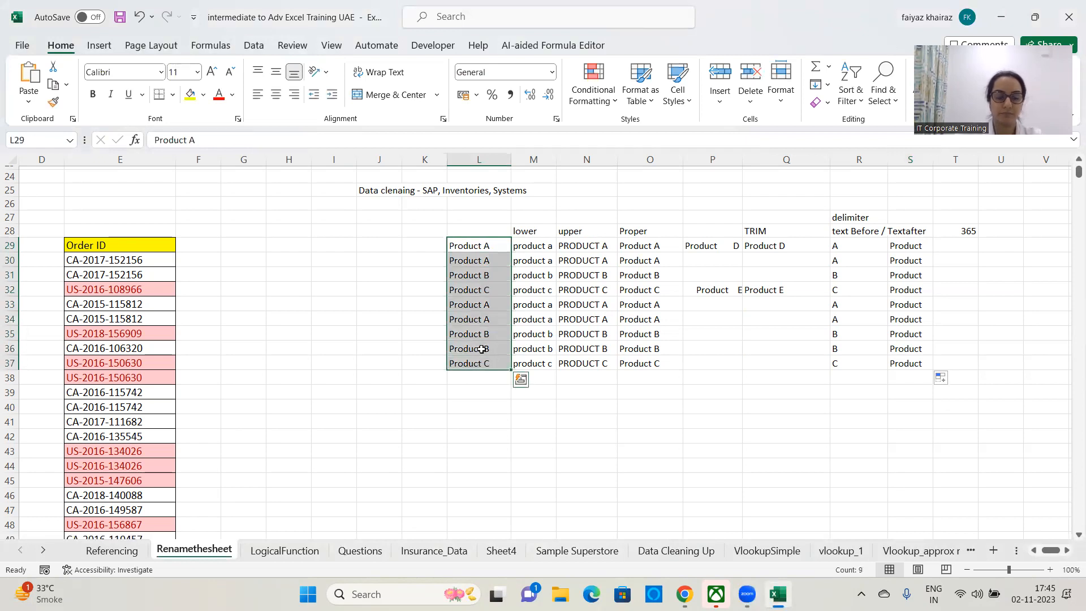
key(ctrl+c)
scroll(500, 373, down, 6)
click(488, 228)
key(Return)
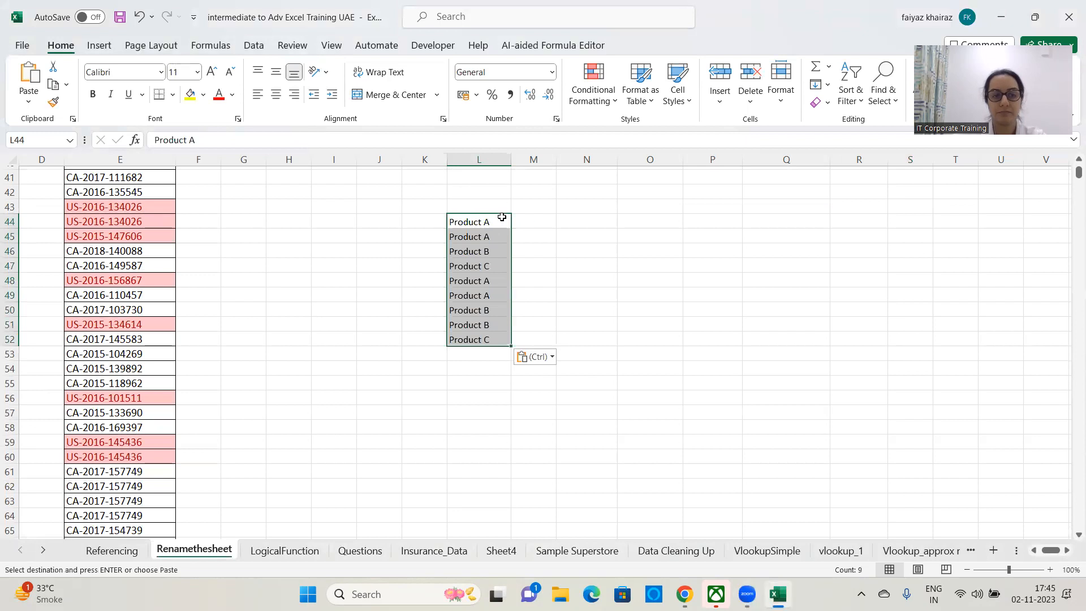
click(611, 223)
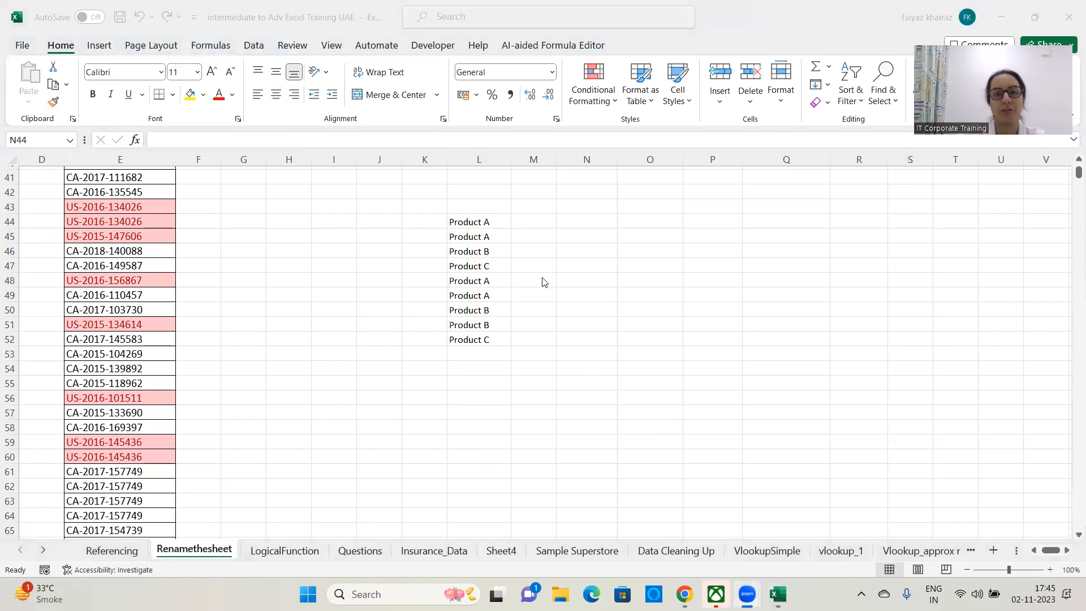
- Enter the heading "Text TO Column" in cell M42 above the copied product list
drag(487, 222, 485, 338)
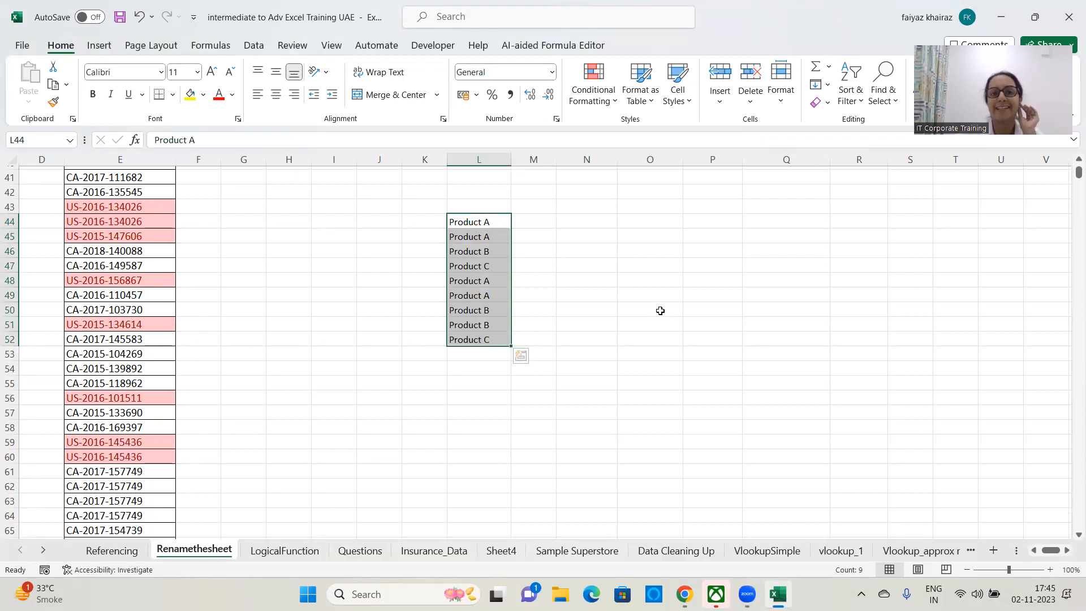
click(551, 191)
text(Text TO)
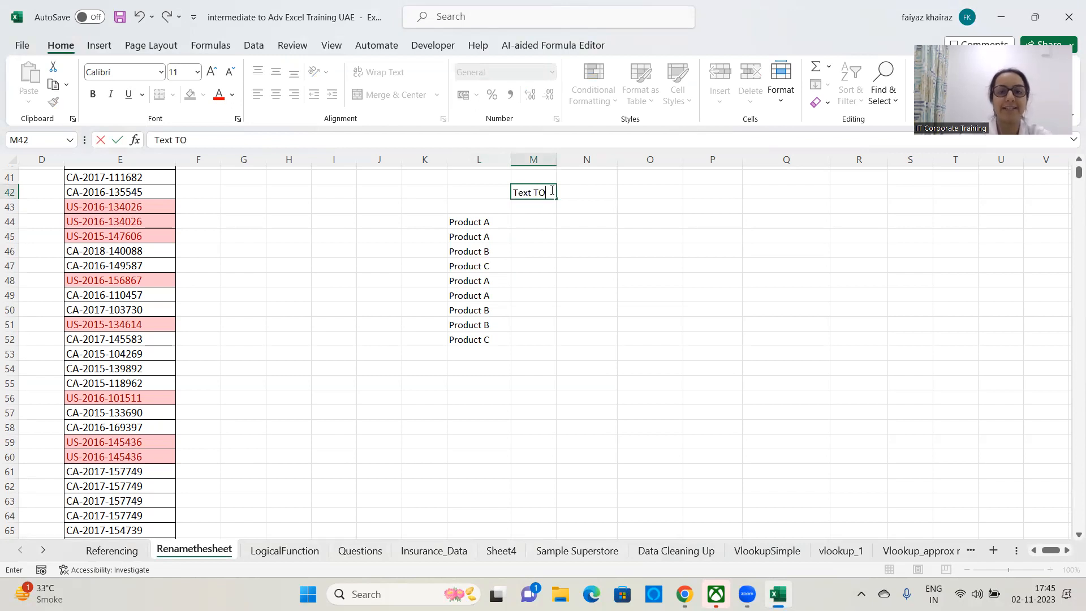
text( Column)
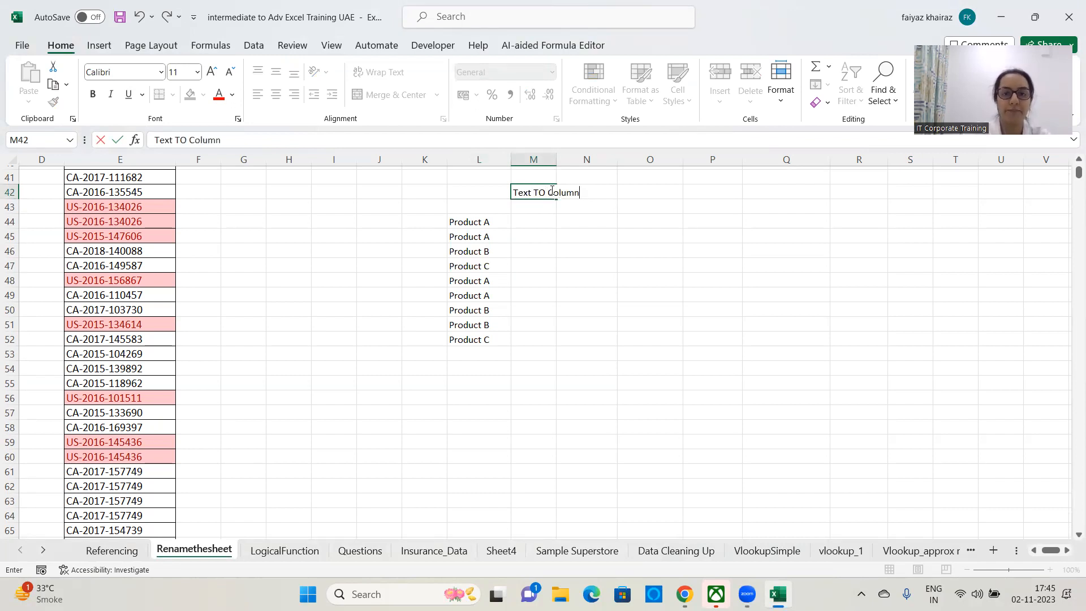
key(Return)
- Run Text to Columns on L44:L52 as delimited data, using Space instead of Tab as the delimiter
drag(460, 222, 473, 341)
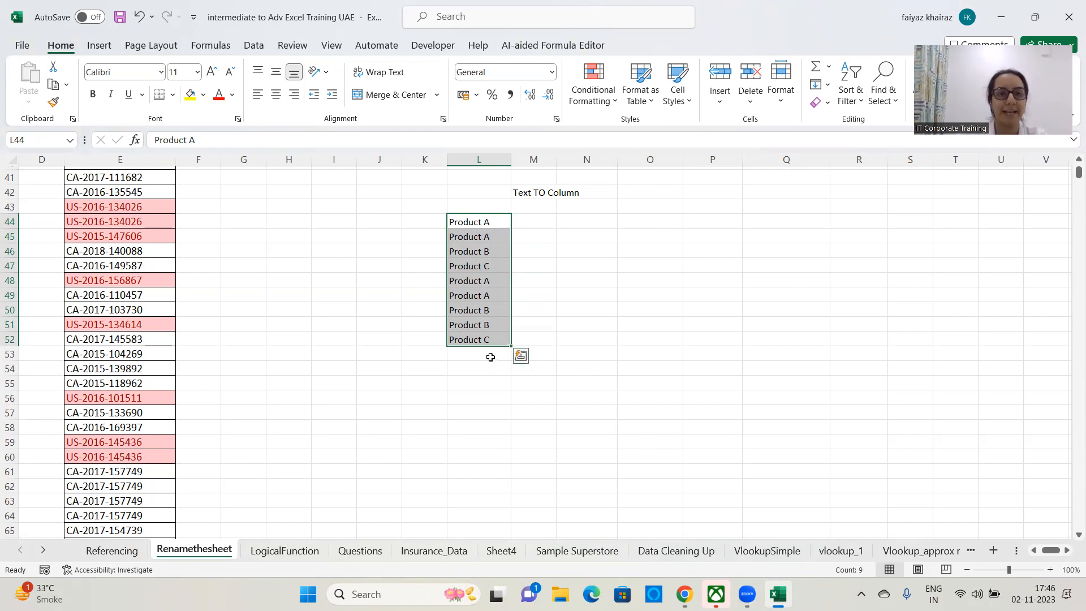
click(252, 47)
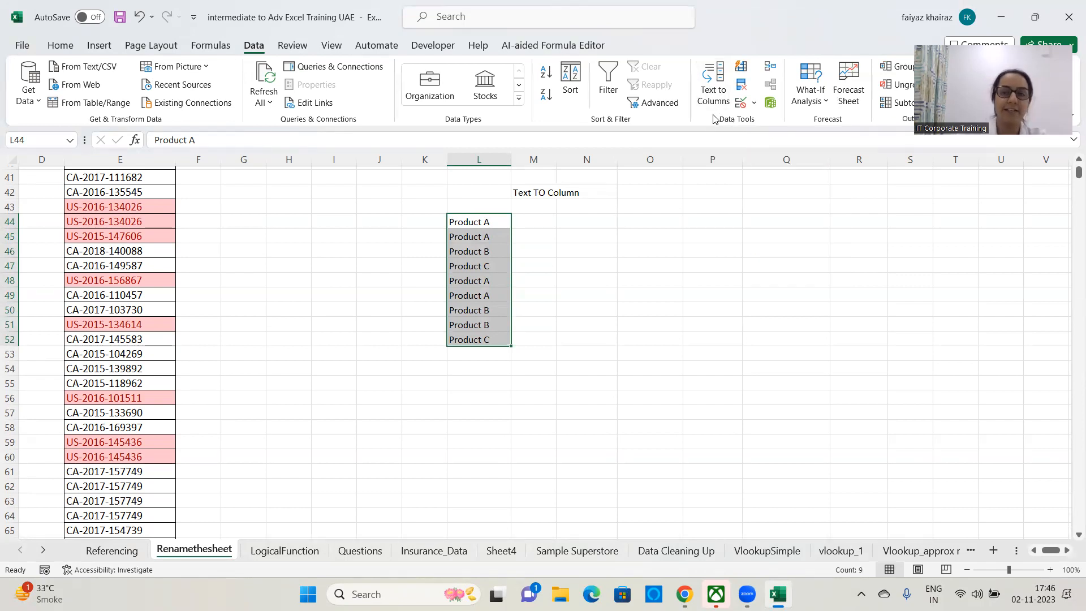
click(713, 98)
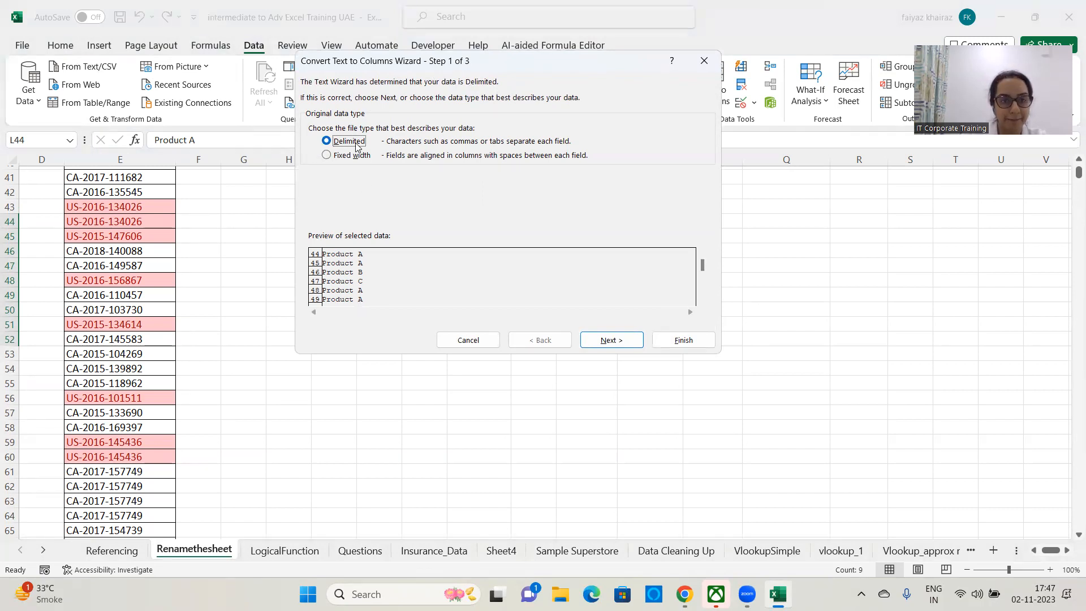
click(597, 342)
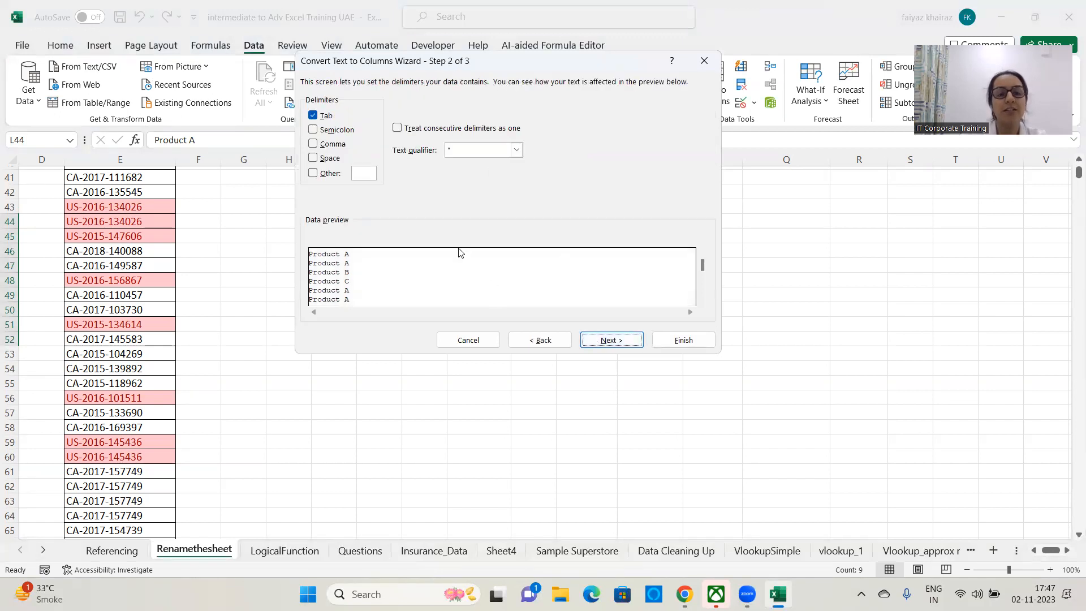
click(313, 115)
click(313, 158)
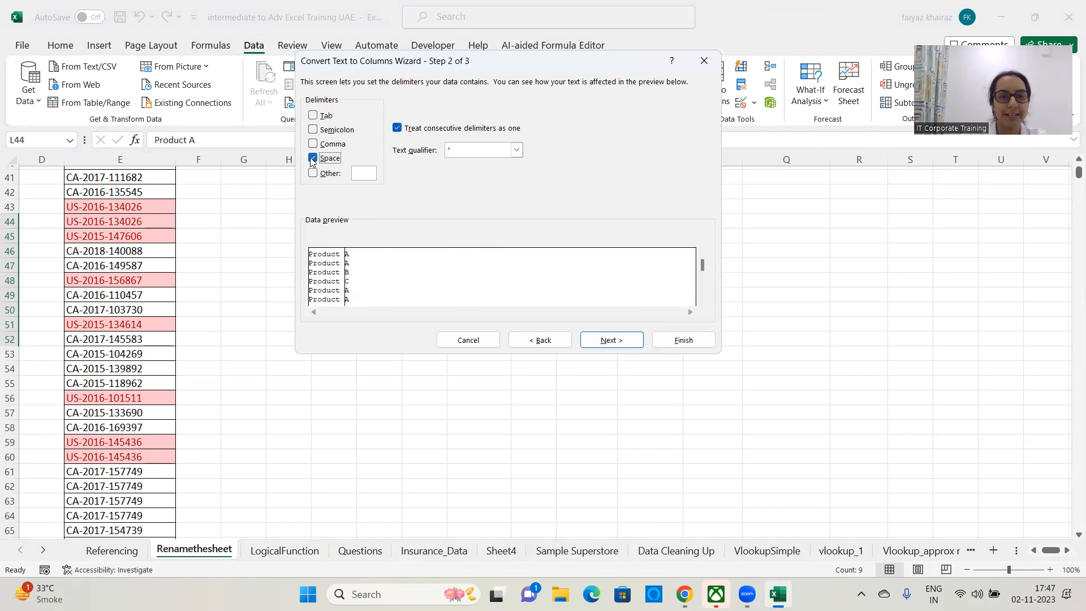
click(313, 158)
click(313, 159)
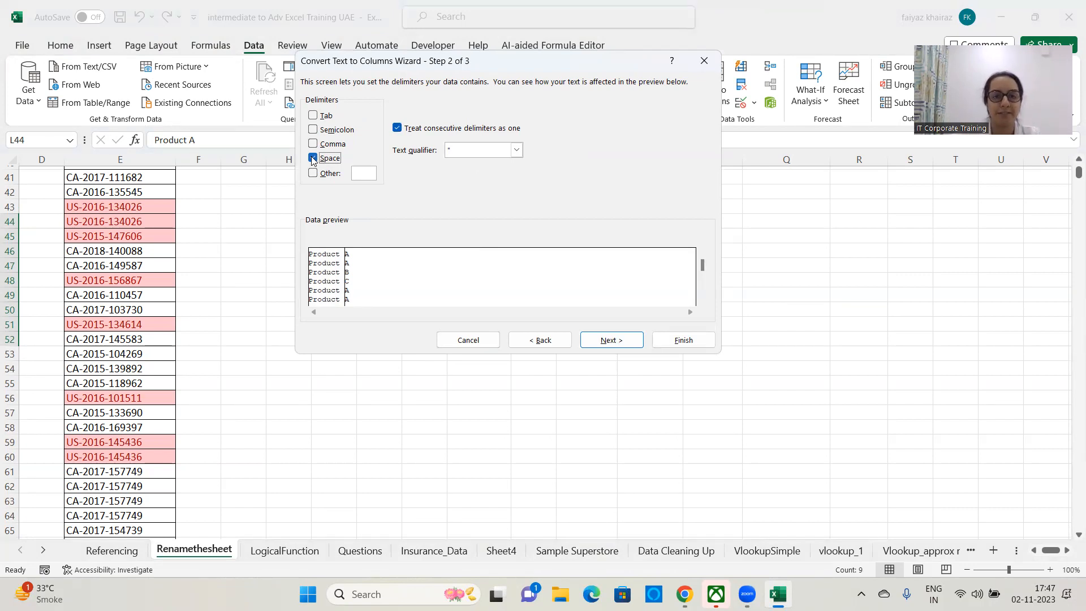
click(615, 341)
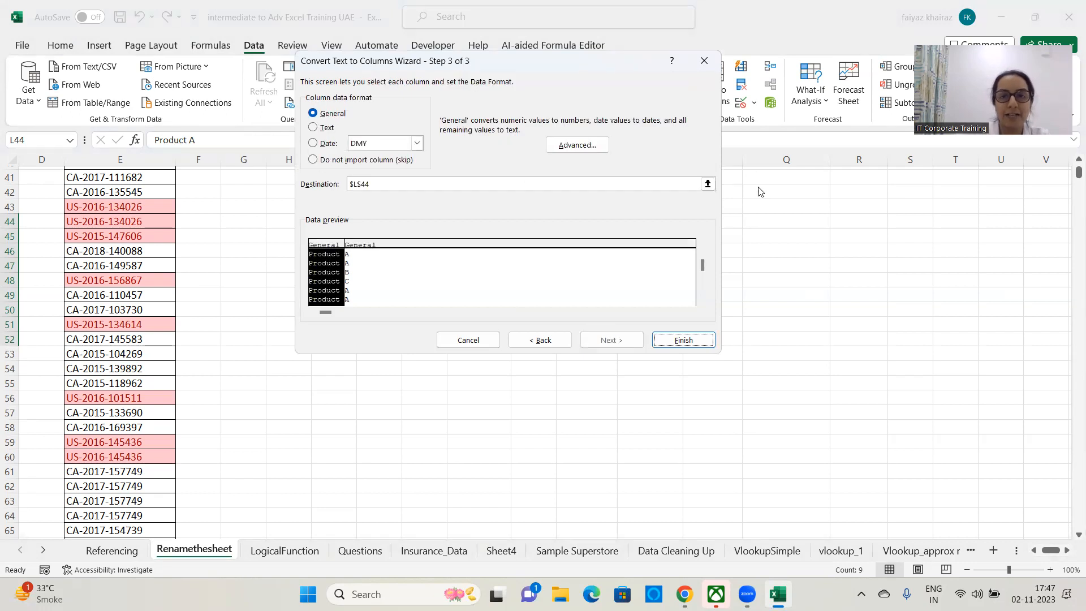
- Set the destination of the split data to M44 and finish the text-to-columns conversion
click(708, 184)
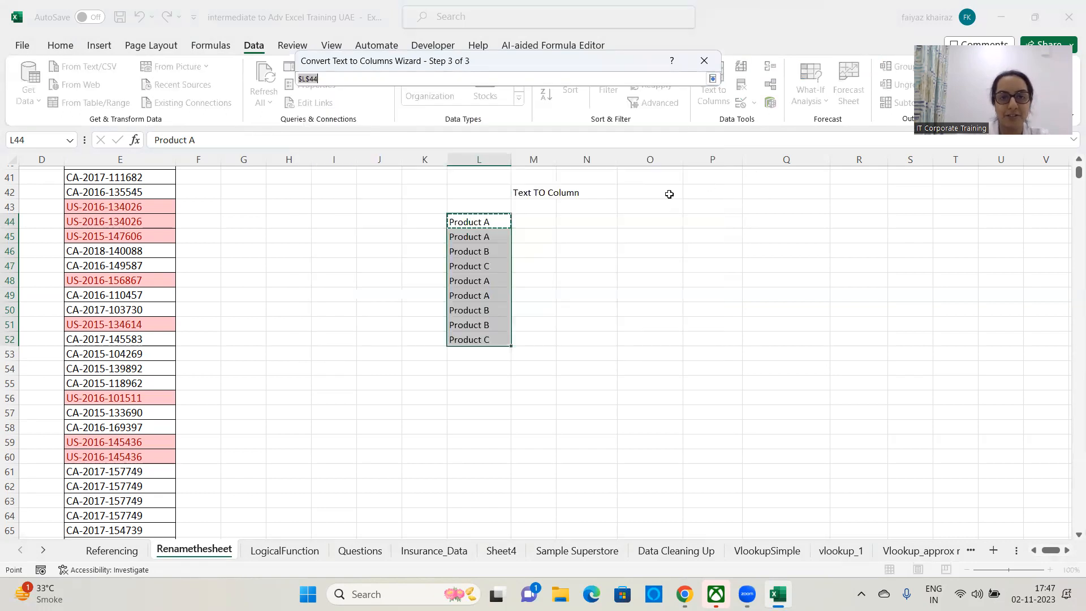
click(541, 221)
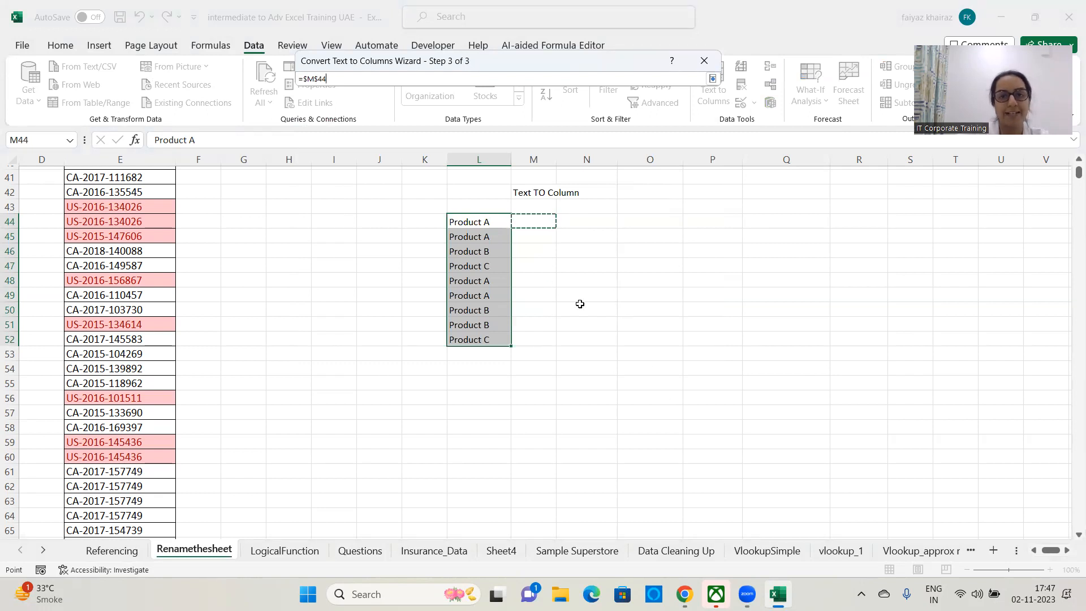
click(713, 78)
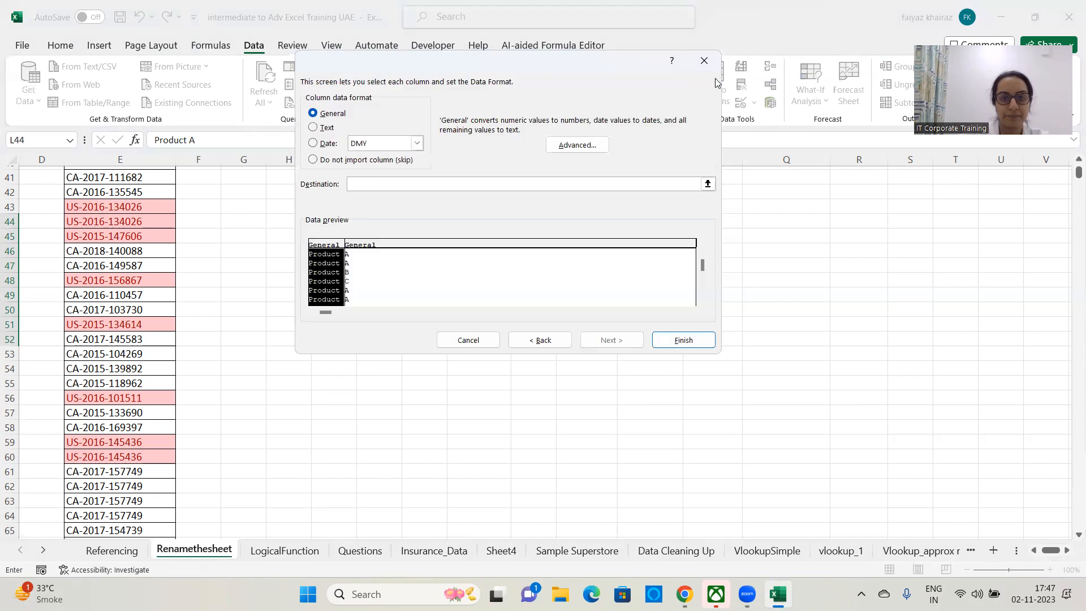
click(687, 339)
click(652, 278)
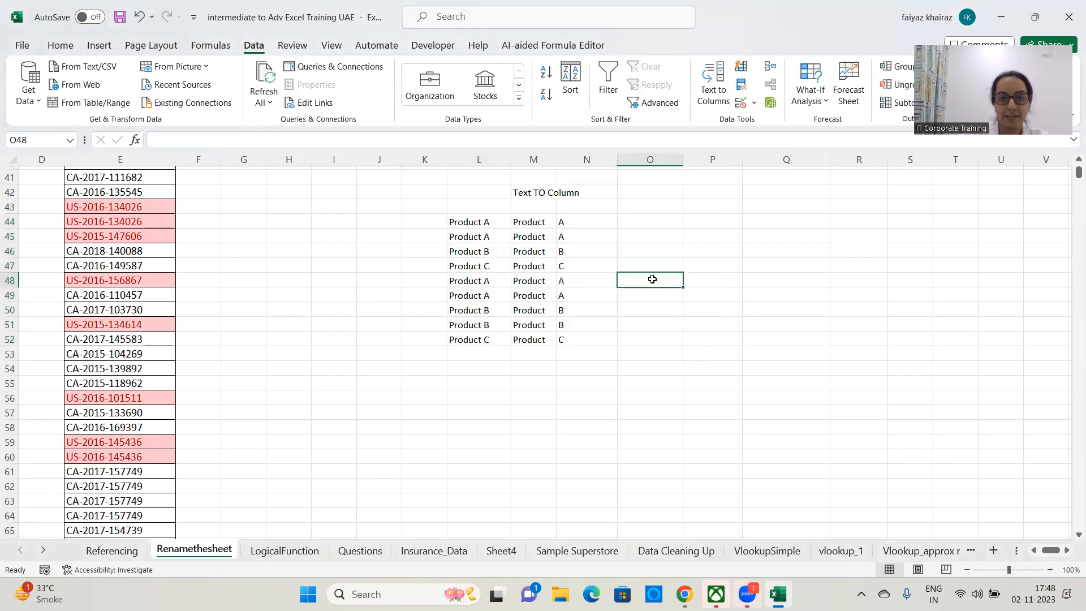
- Widen columns M and N around the split product data
drag(487, 222, 484, 346)
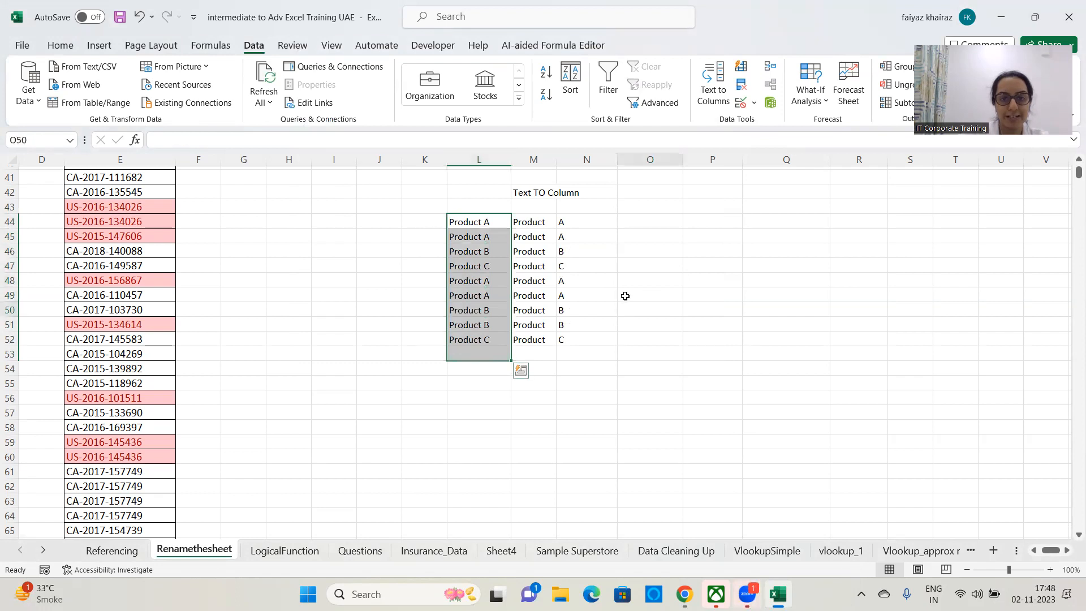
click(650, 310)
drag(556, 159, 661, 159)
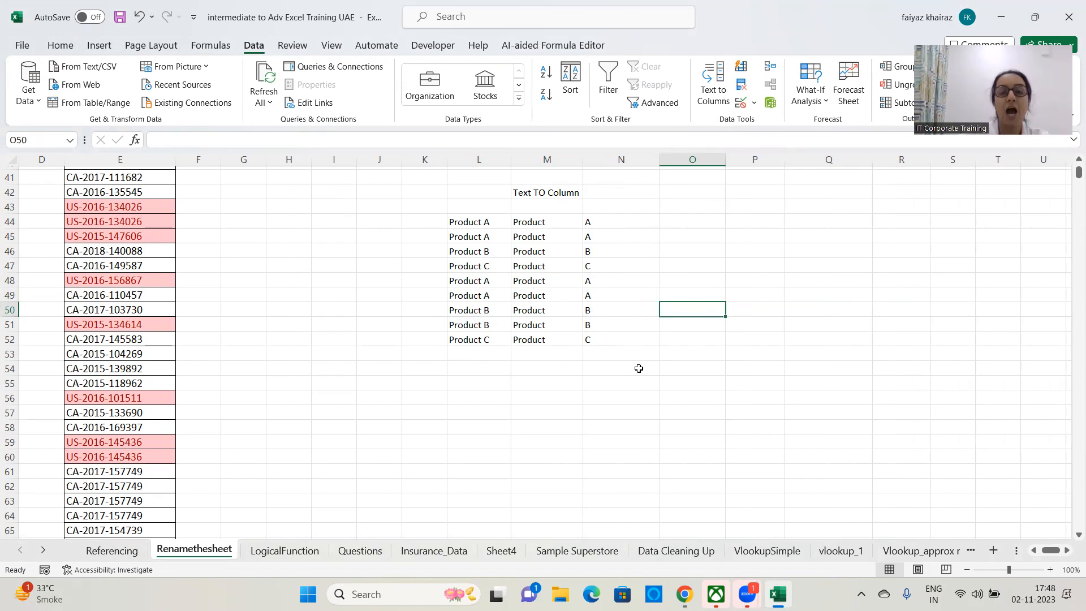
- Enter the note "Delimiter ie. Space" in N42 beside the Text TO Column heading
double_click(629, 191)
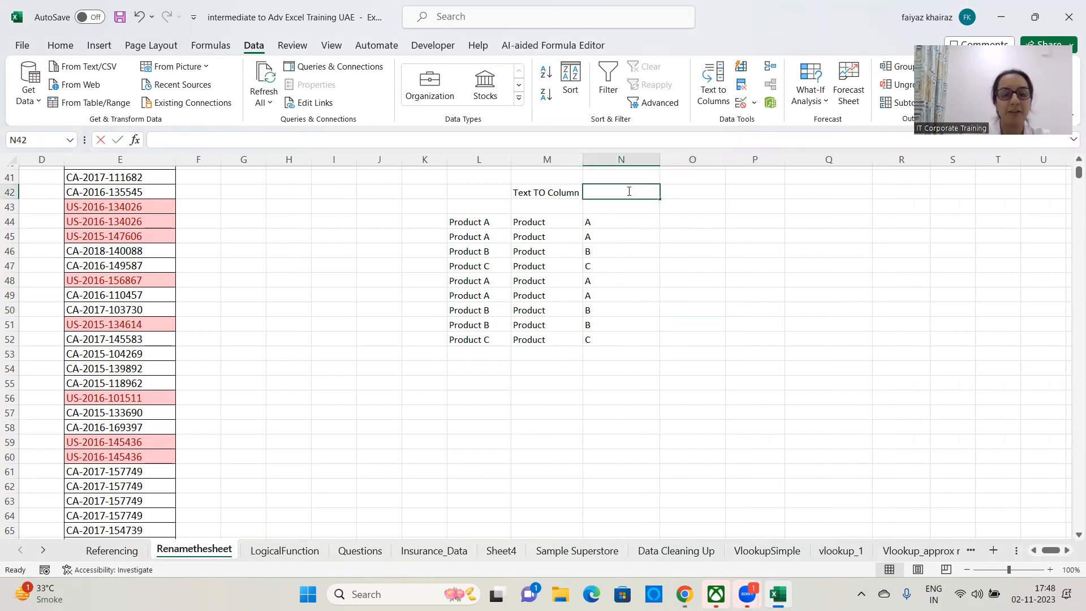
text(Demi)
key(BackSpace)
text(limiter)
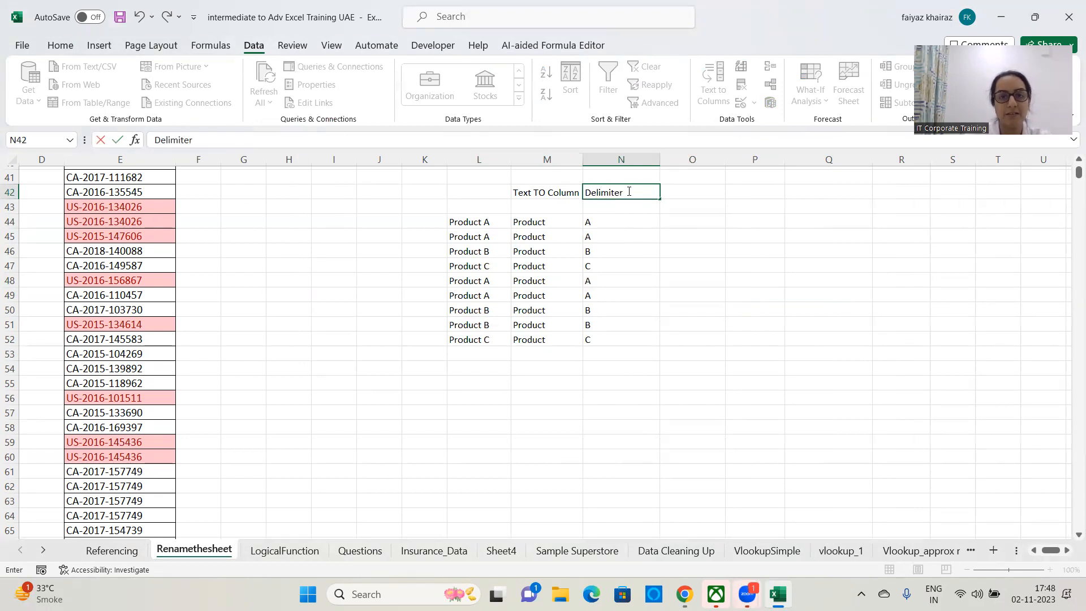
text( ie. Spacce)
key(Return)
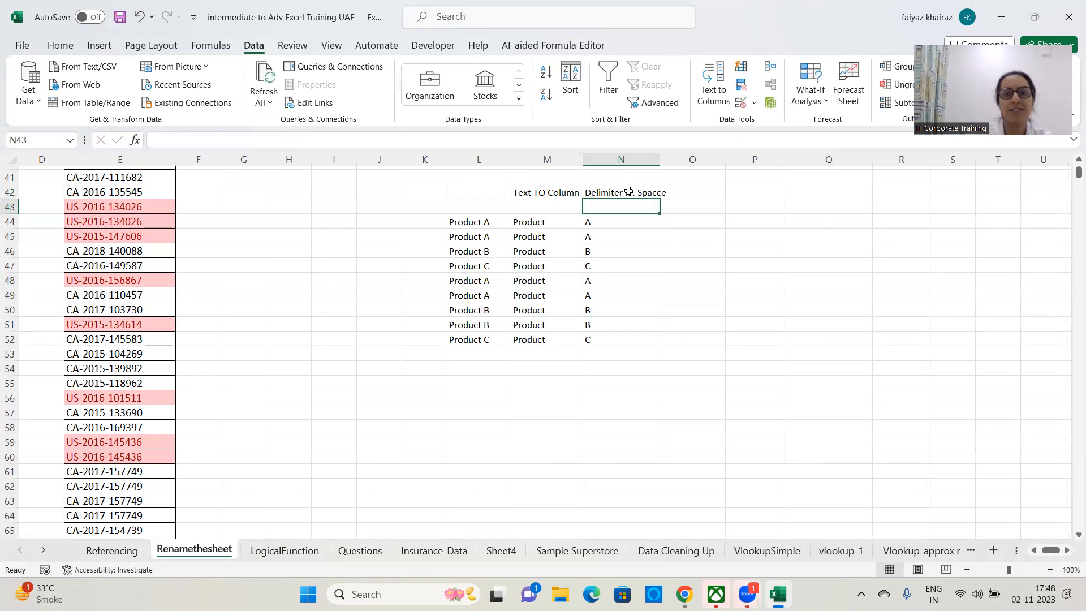
key(Up)
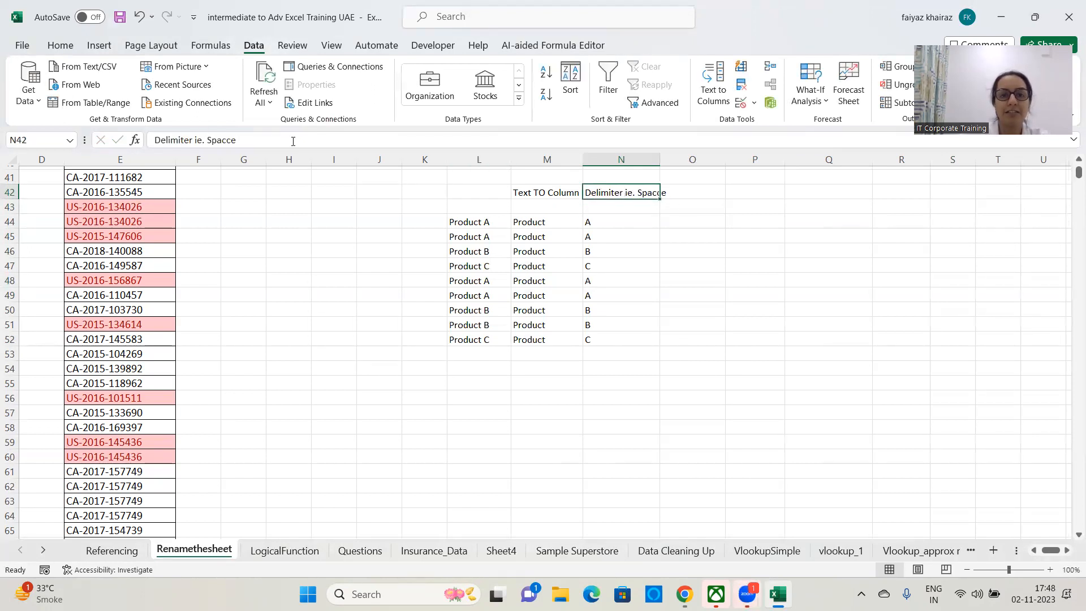
click(232, 138)
key(BackSpace)
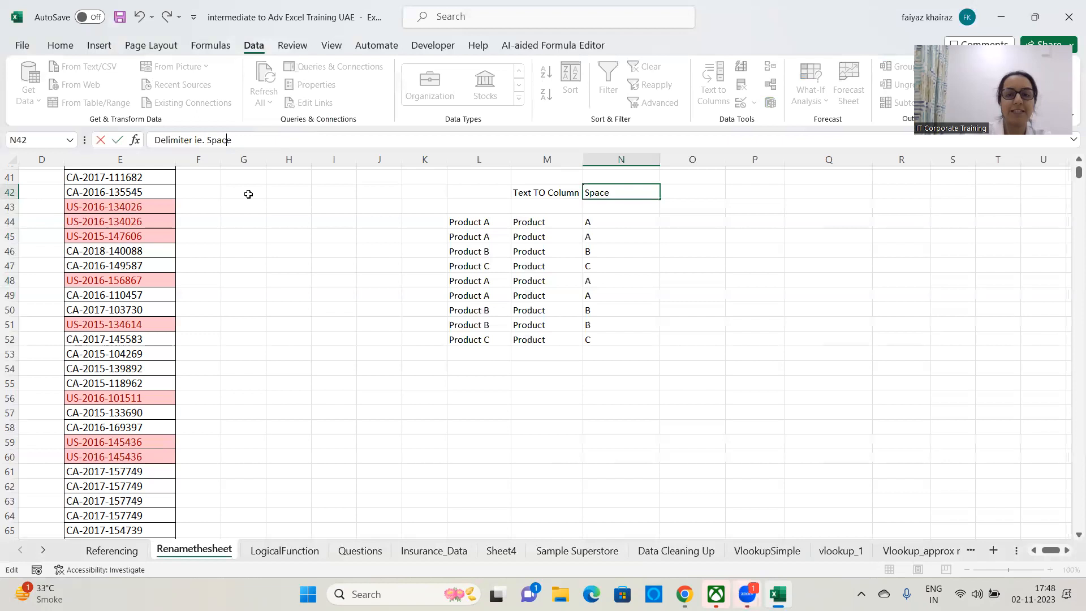
click(815, 325)
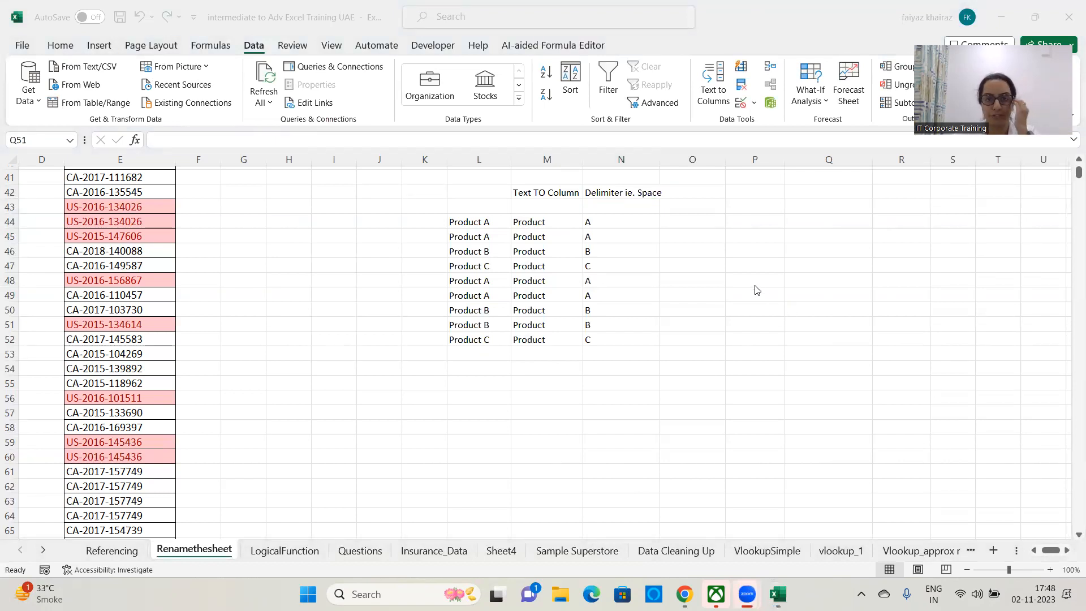
- Select the split product data in M44:N52
click(740, 284)
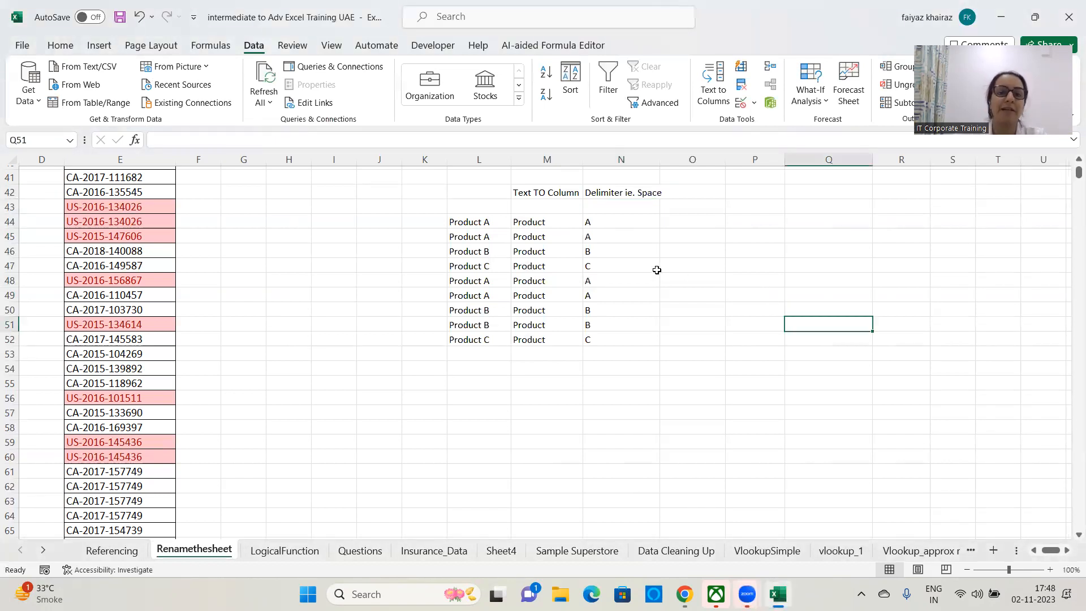
drag(532, 222, 614, 328)
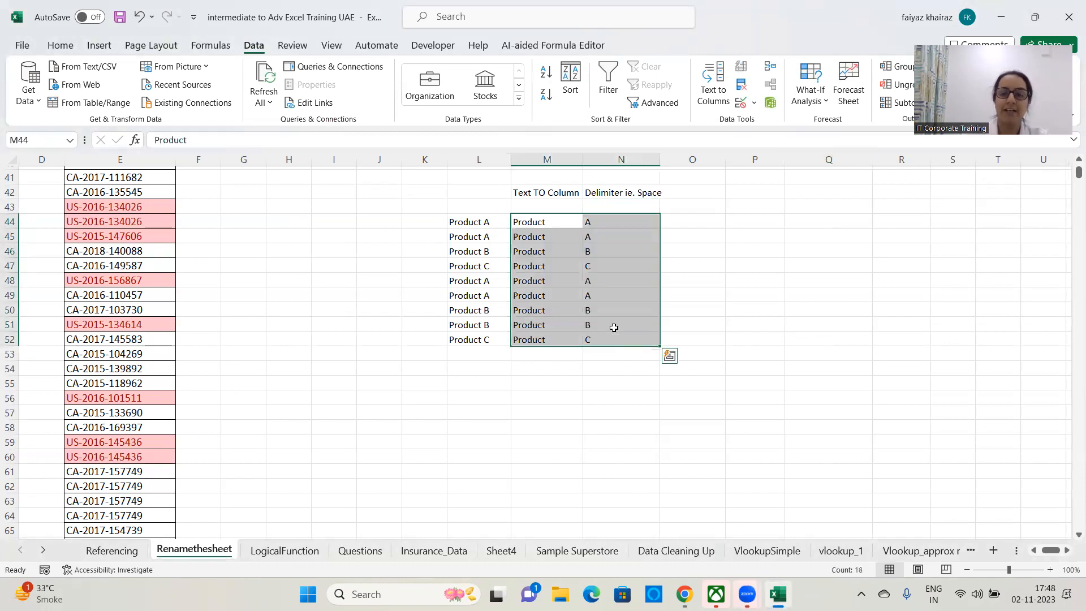
- Clear the split data in M44:N52 and restart a delimited Text to Columns conversion on the product names in L44:L52
key(Delete)
click(713, 335)
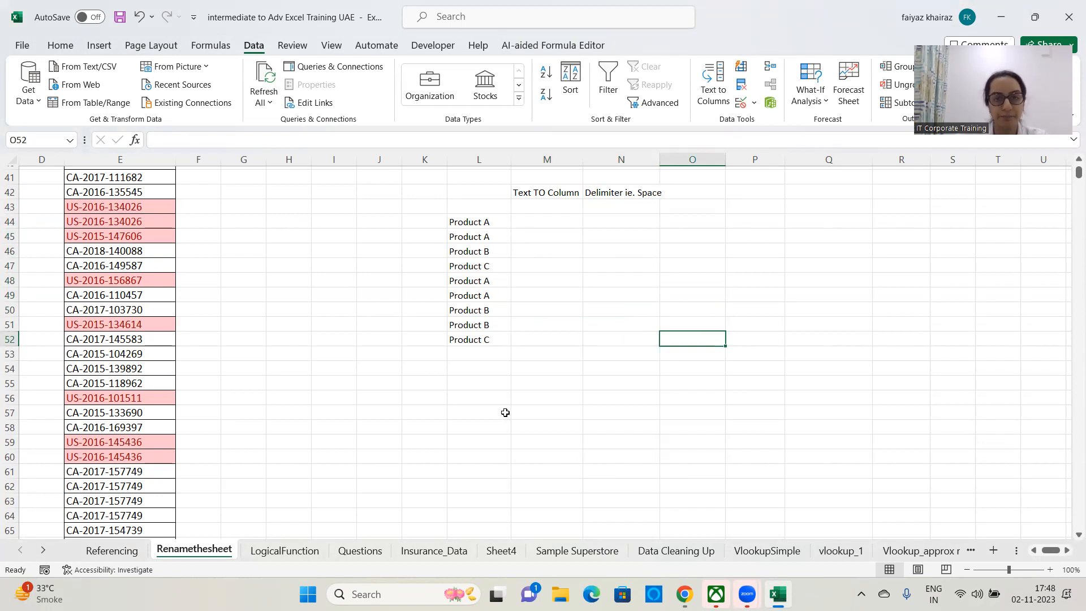
drag(490, 221, 487, 342)
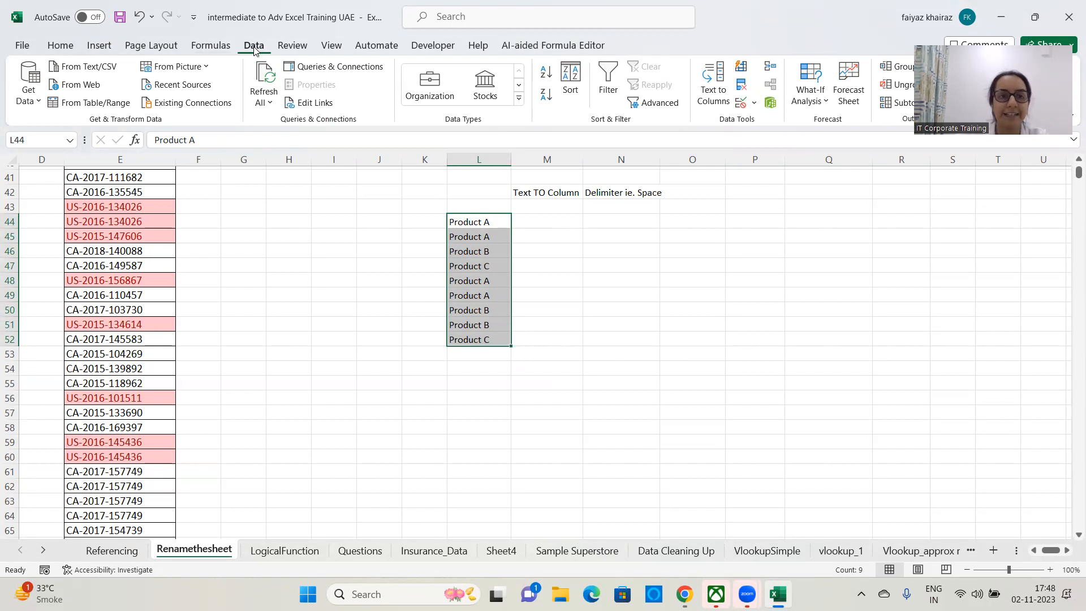
click(721, 104)
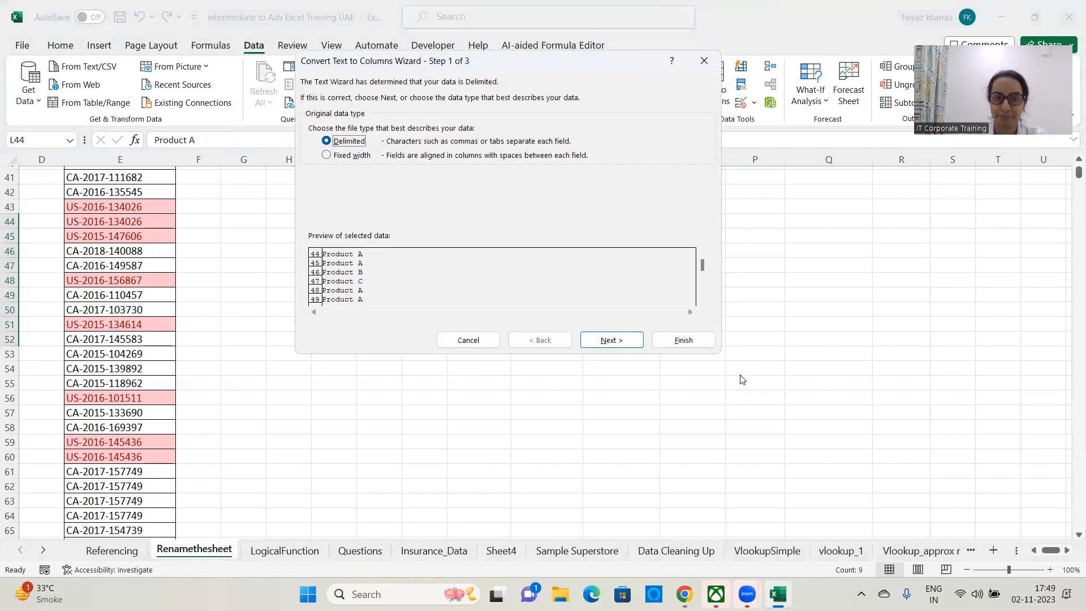
click(612, 340)
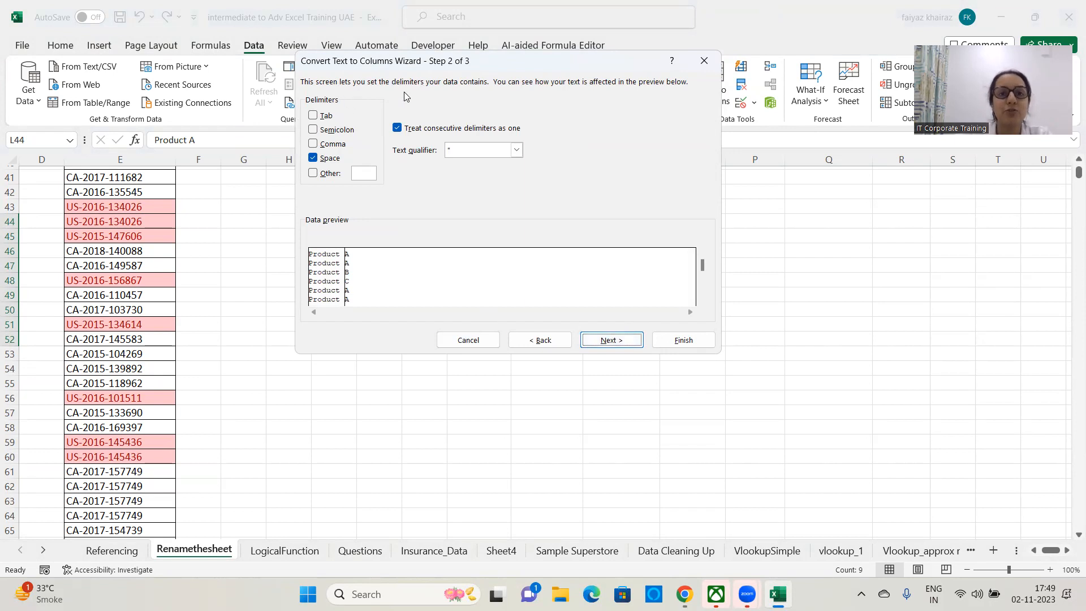
- Try the split preview without the space delimiter, toggle semicolon, comma and tab in turn, and restore space
click(440, 126)
click(323, 160)
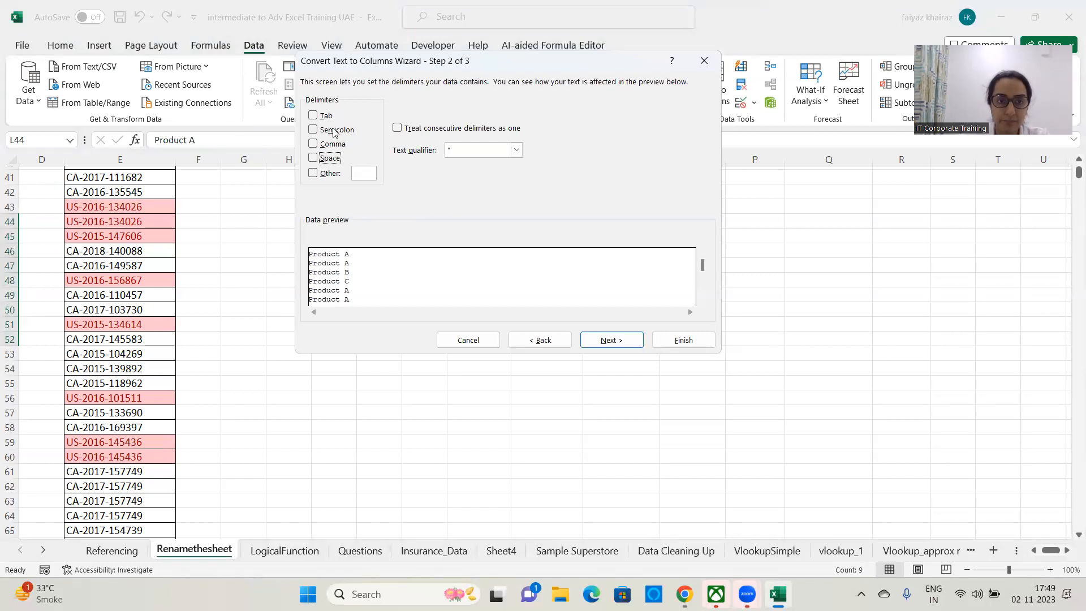
click(316, 132)
click(316, 132)
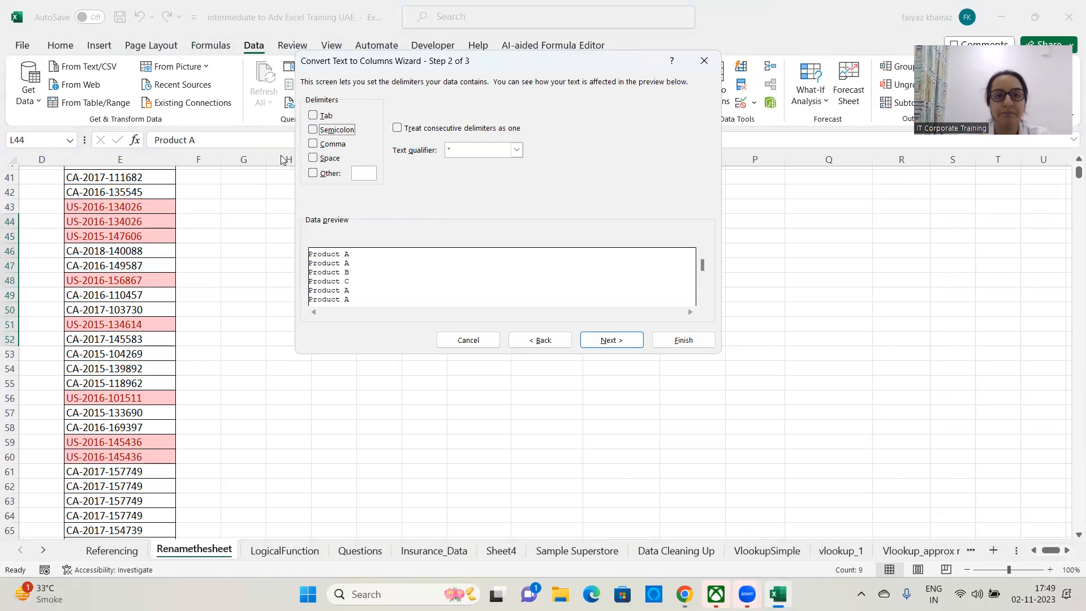
click(315, 144)
click(315, 144)
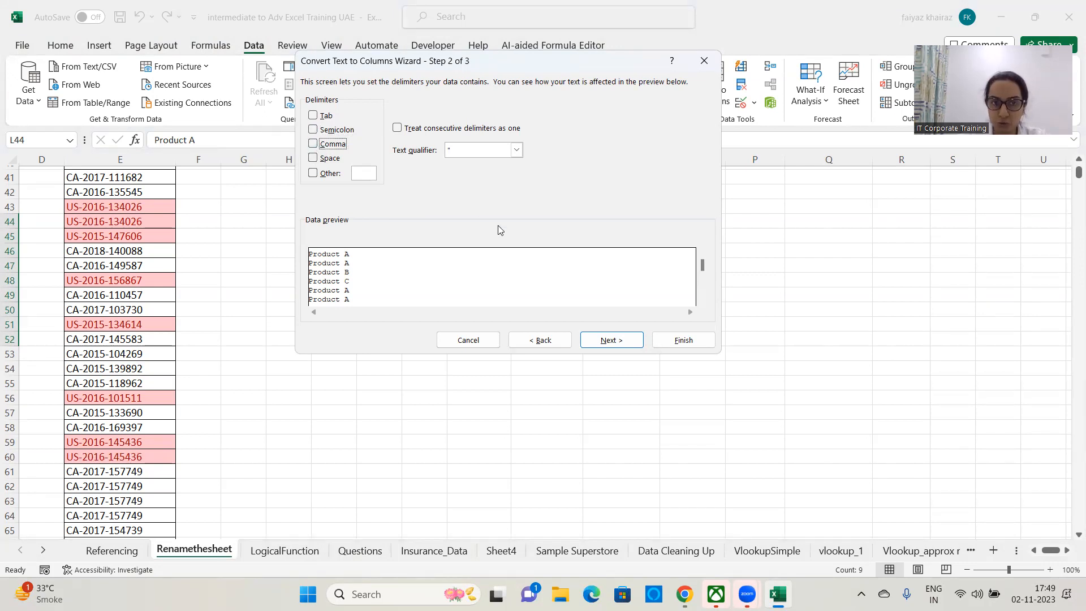
click(315, 116)
click(314, 116)
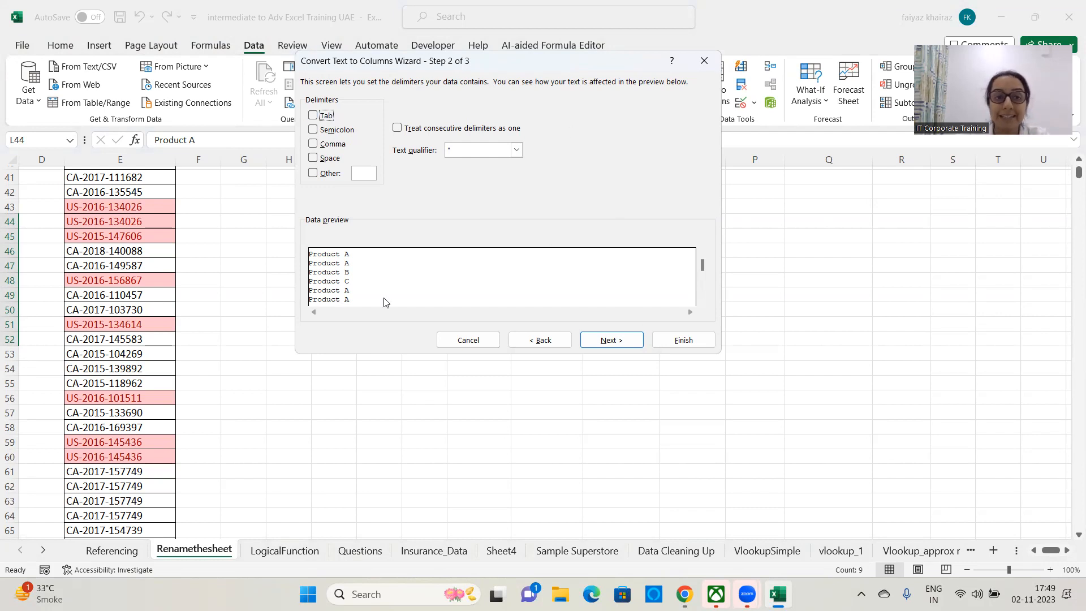
click(314, 159)
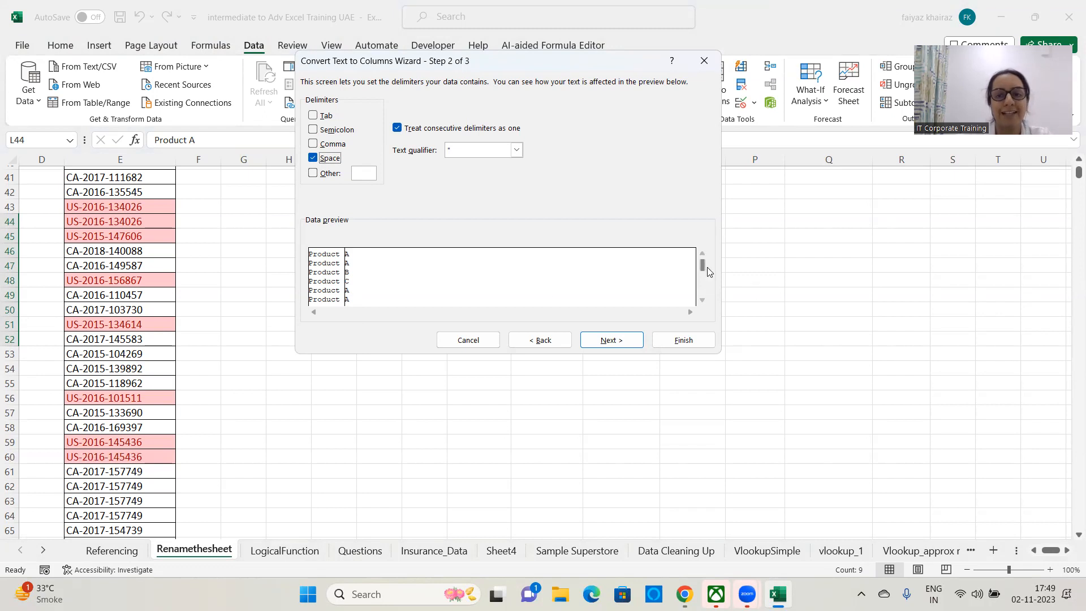
- Choose M44 as the destination for the space-delimited columns and finish the conversion
drag(711, 289, 697, 229)
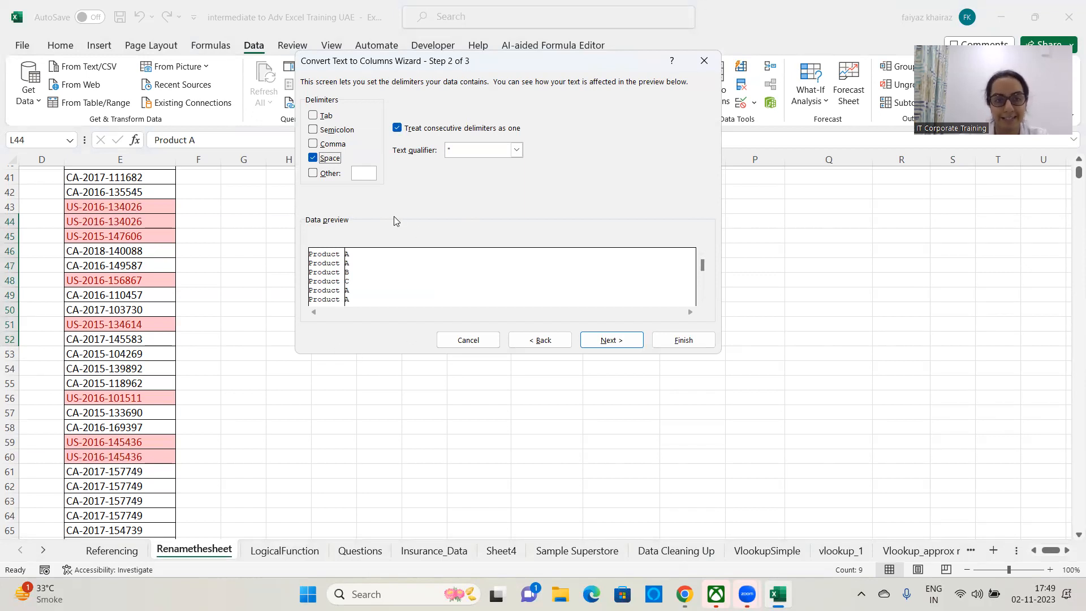
click(605, 341)
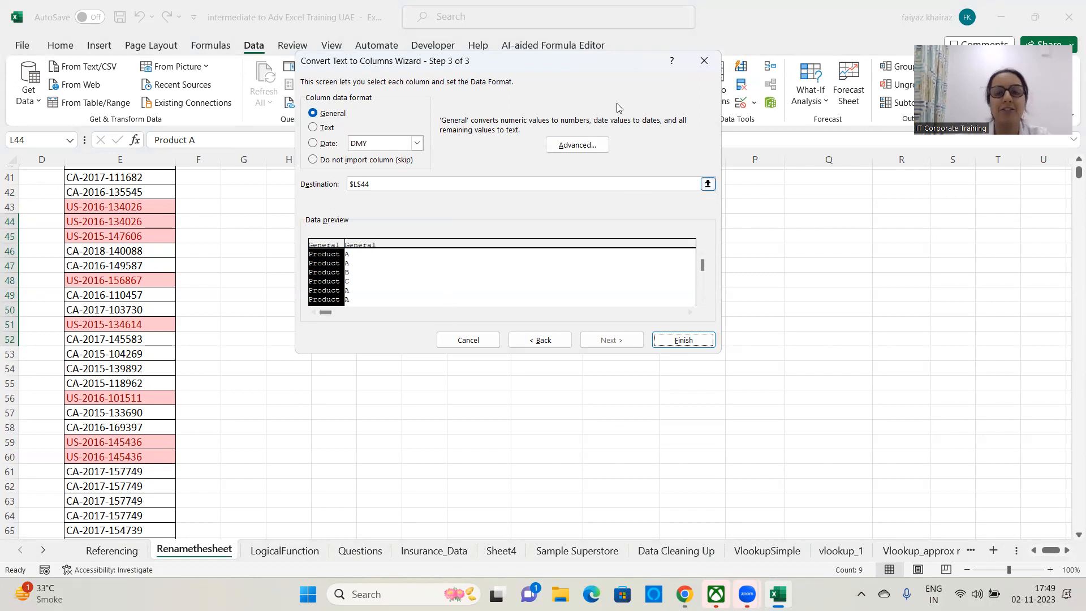
drag(600, 61, 945, 176)
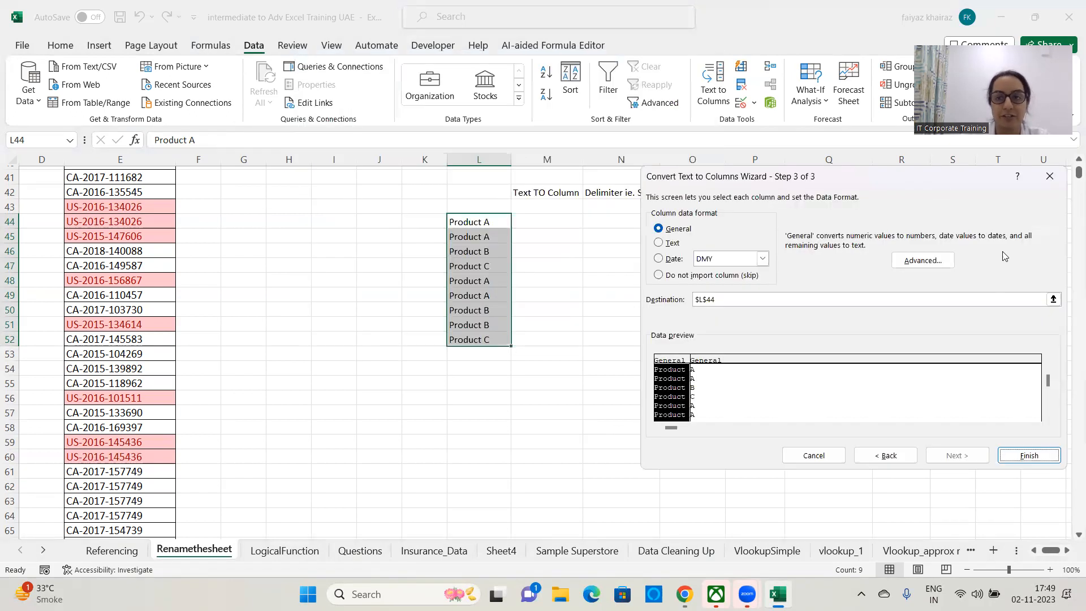
click(1054, 300)
click(534, 222)
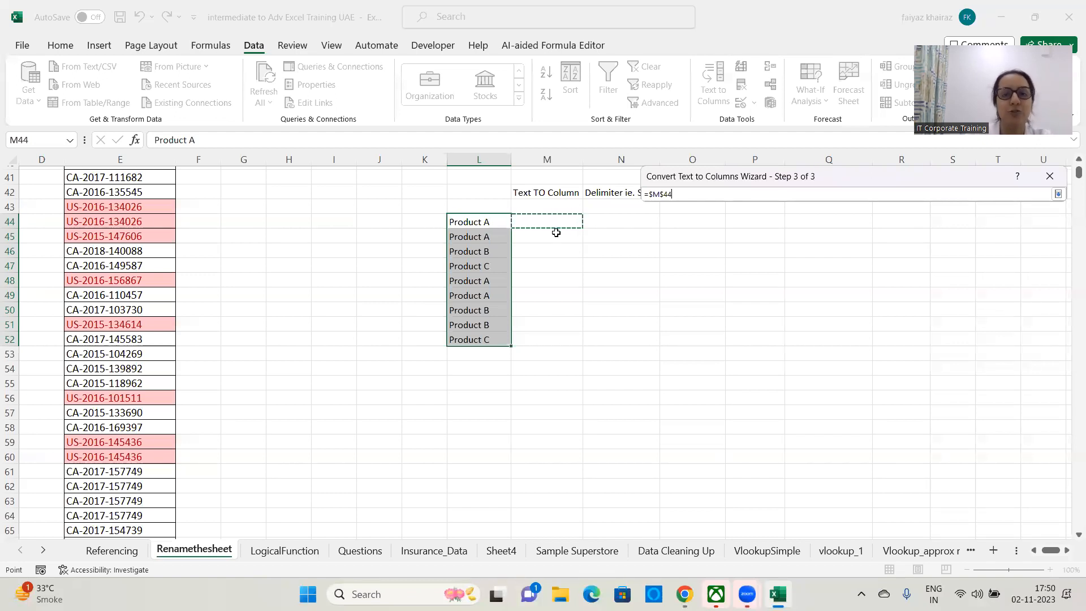
click(1058, 194)
click(1027, 455)
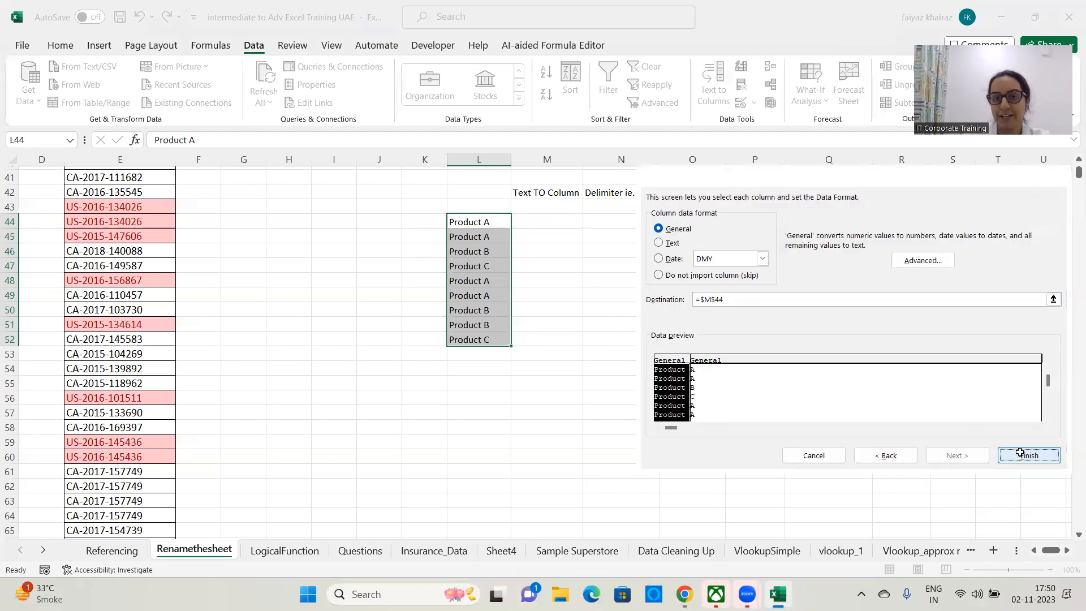
- Fill the source product names in L44:L52 with yellow
click(490, 354)
drag(489, 223, 487, 341)
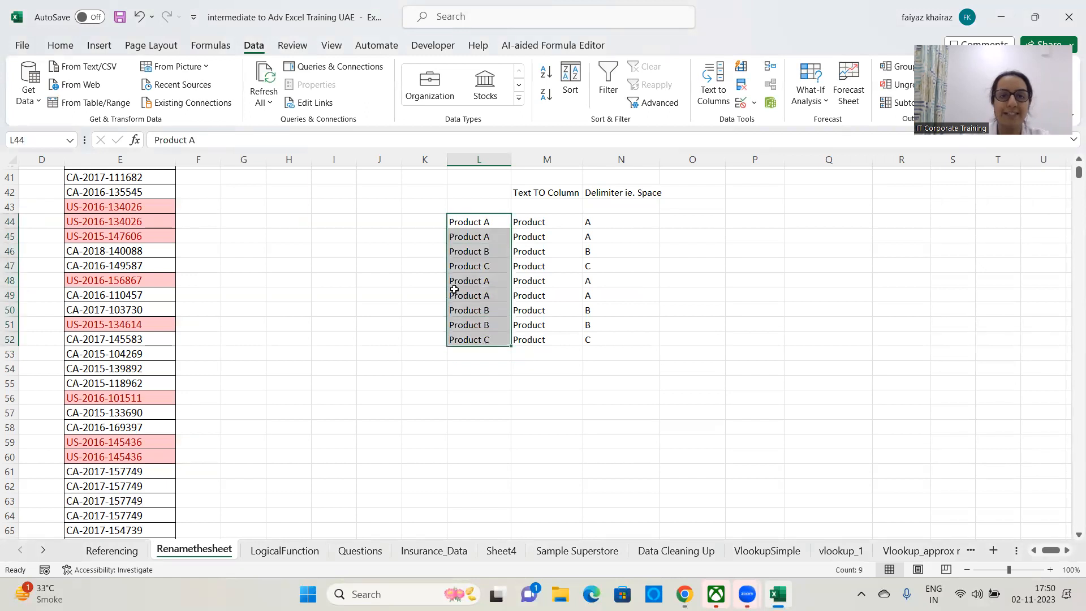
click(61, 46)
click(190, 95)
- Apply all borders to the split product data in M44:N52
click(674, 309)
drag(552, 224, 638, 337)
click(172, 96)
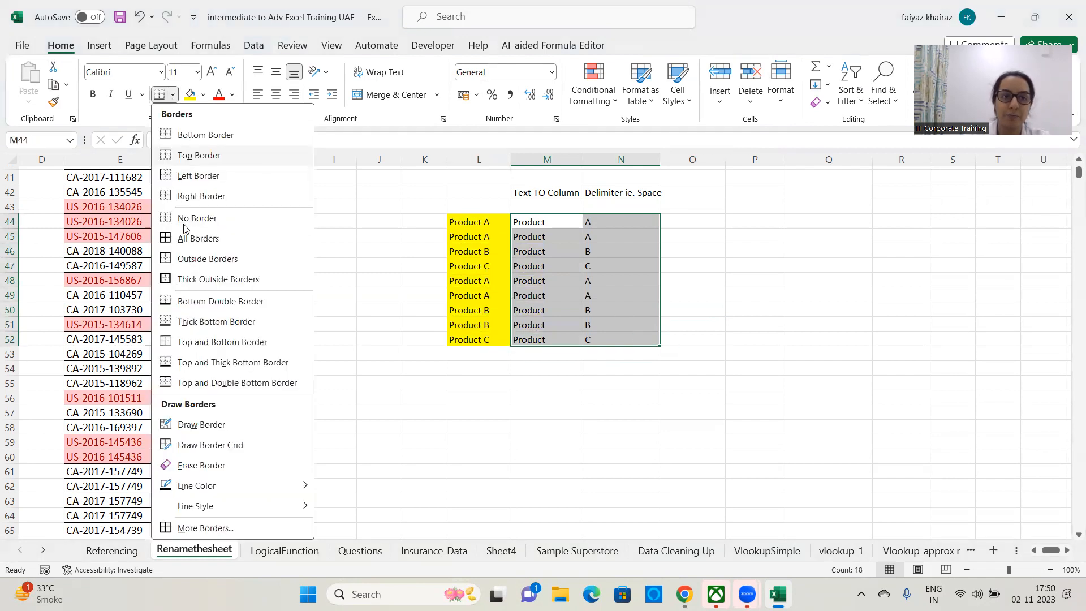
click(781, 311)
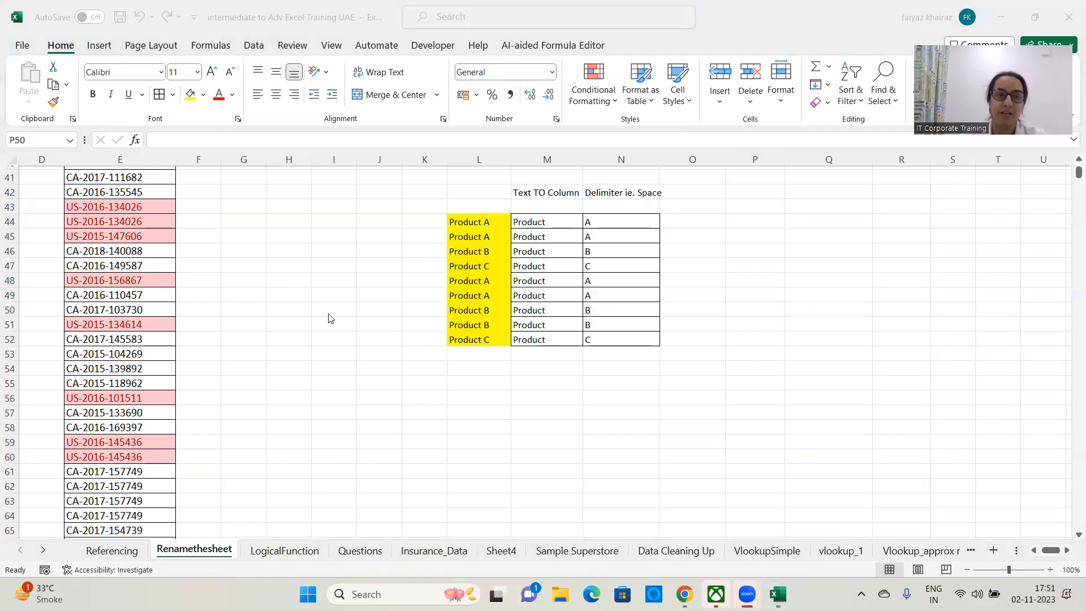
- Copy the whole Order ID column E into column H
scroll(221, 296, up, 6)
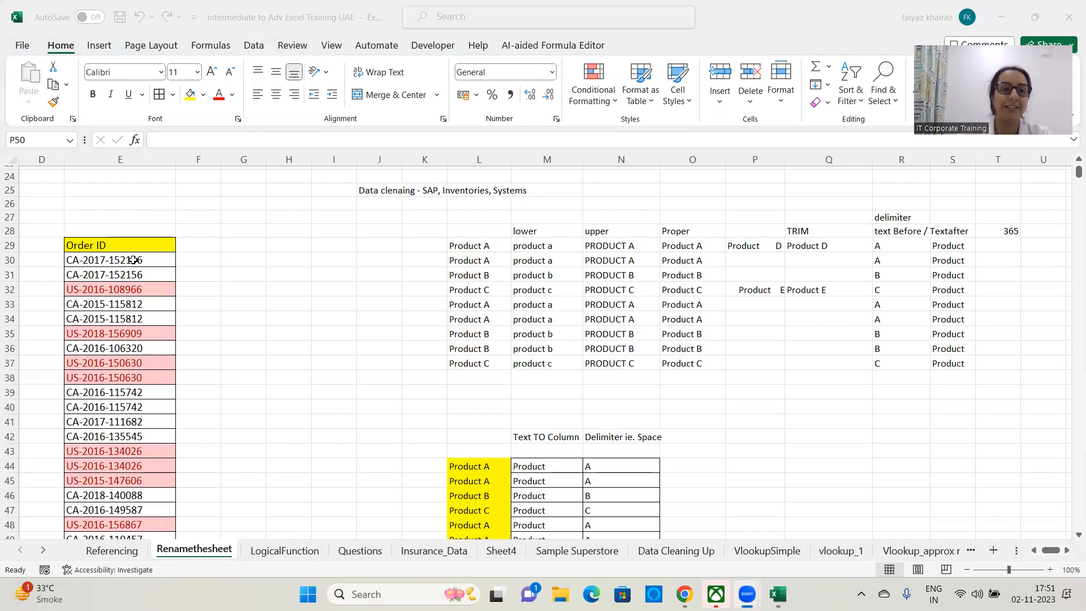
click(141, 261)
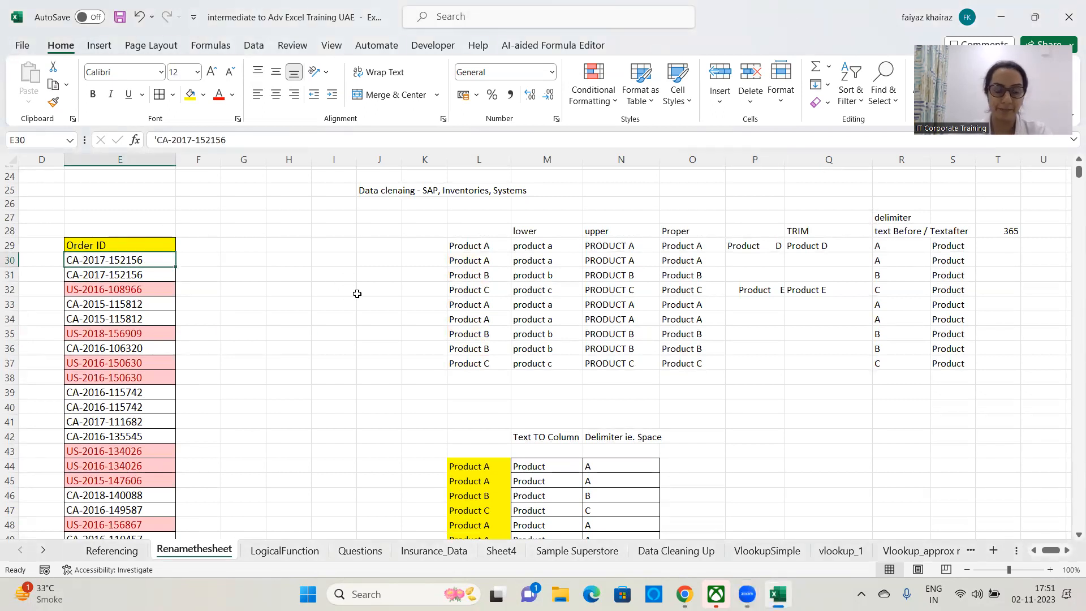
click(153, 160)
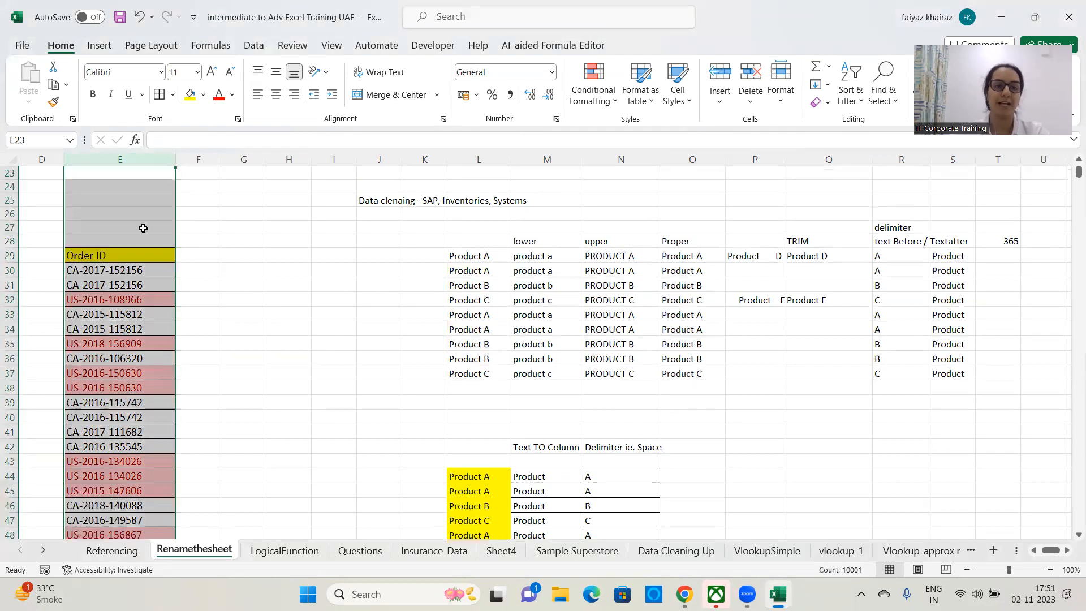
key(ctrl+c)
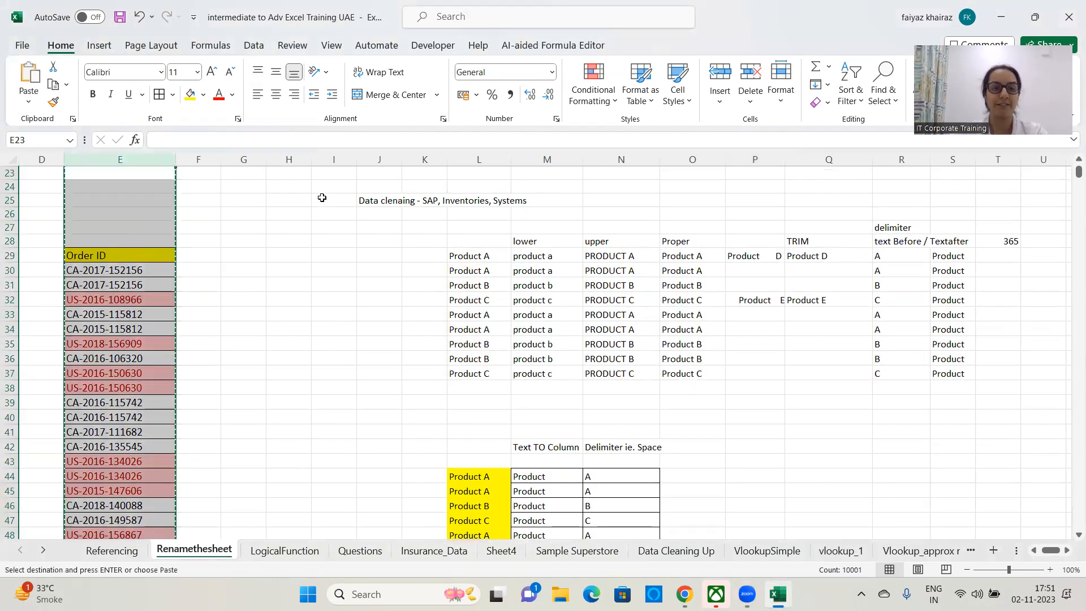
click(284, 160)
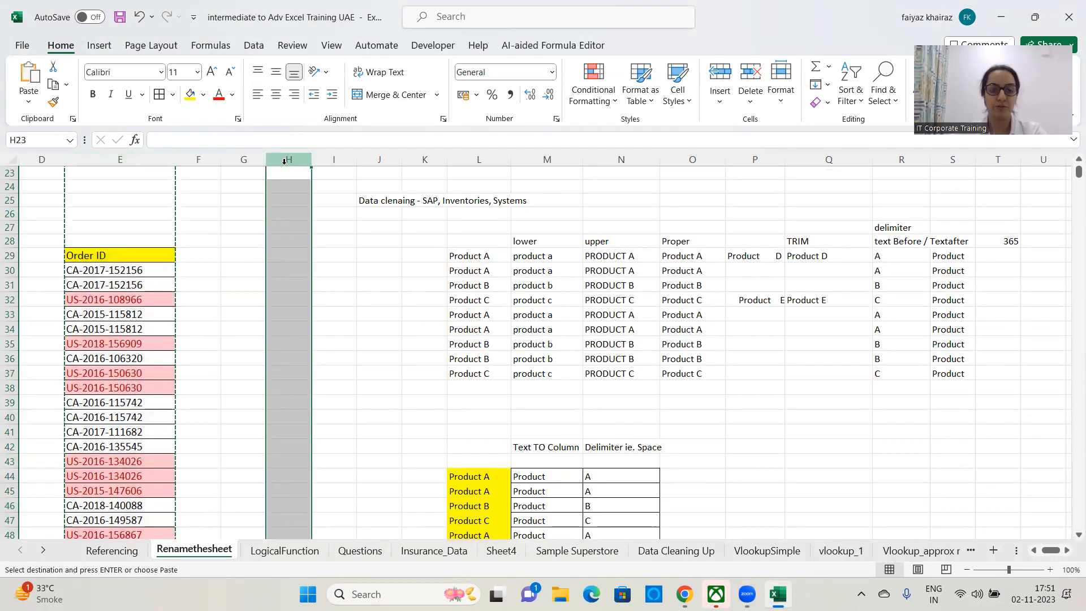
key(ctrl+v)
click(411, 269)
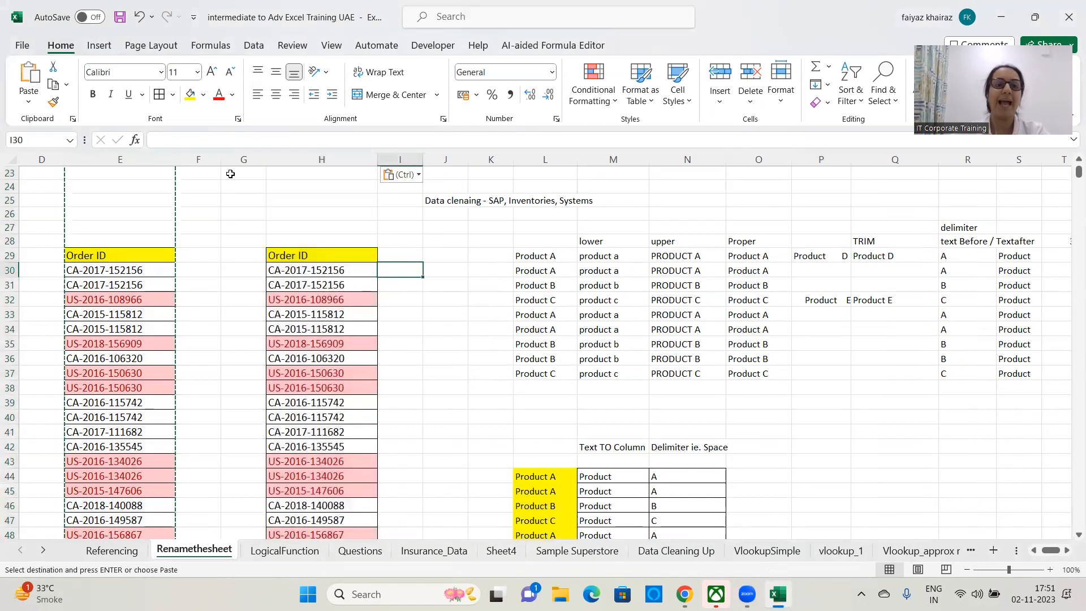
key(Escape)
- Select the copied order IDs from H30 down to the last row and return to the top of the list
click(349, 279)
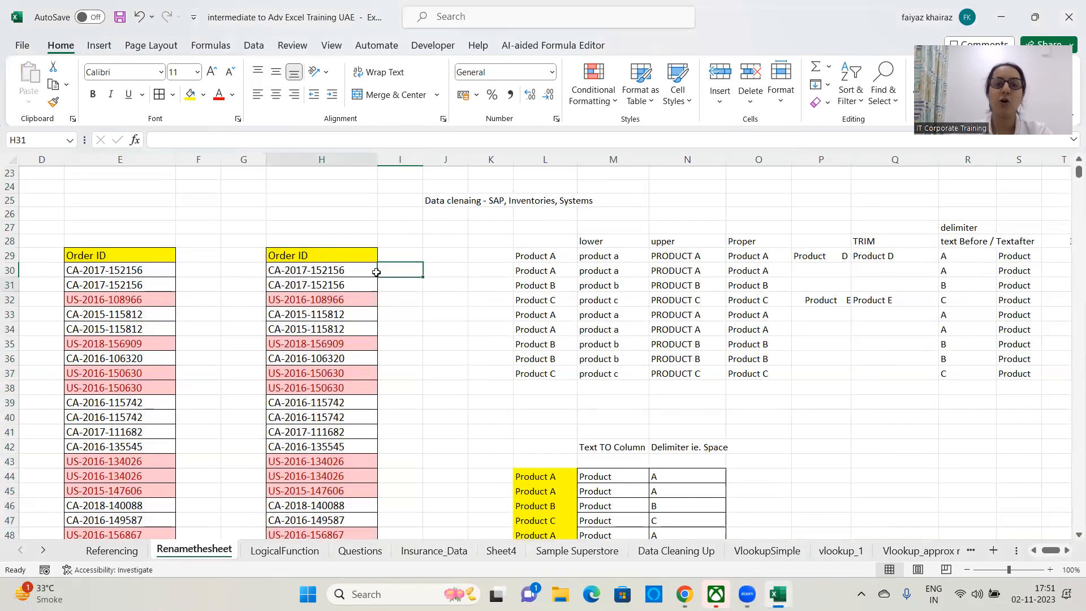
click(413, 269)
click(342, 268)
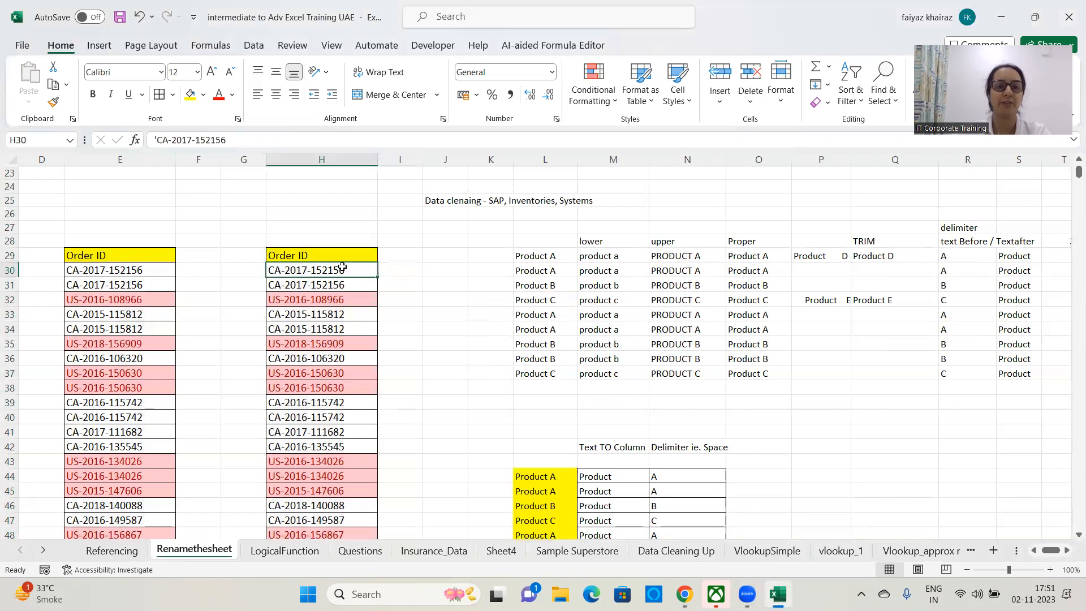
key(ctrl+shift+Down)
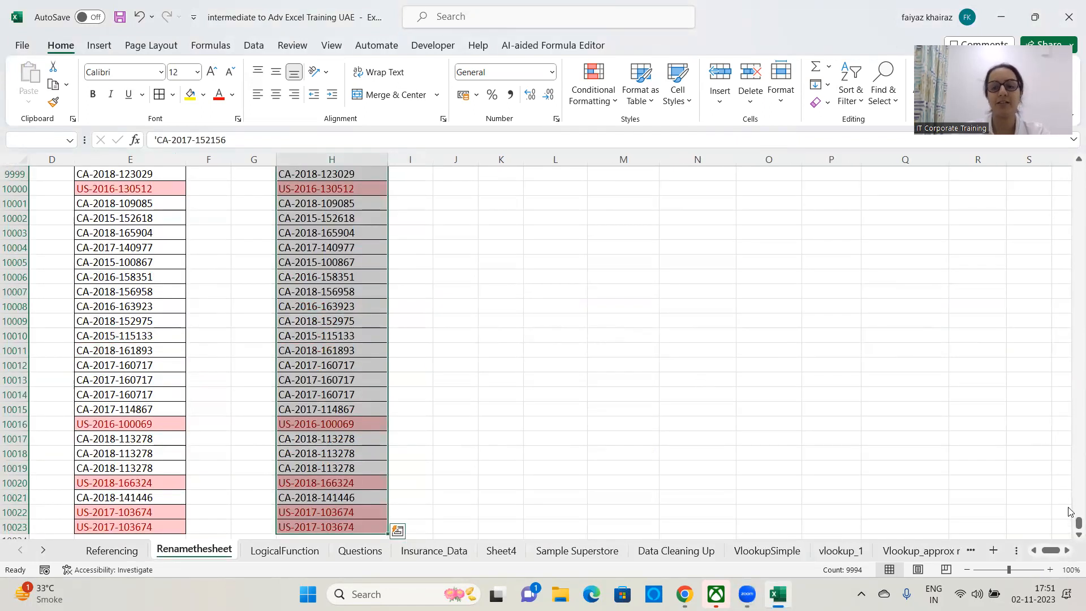
key(ctrl+BackSpace)
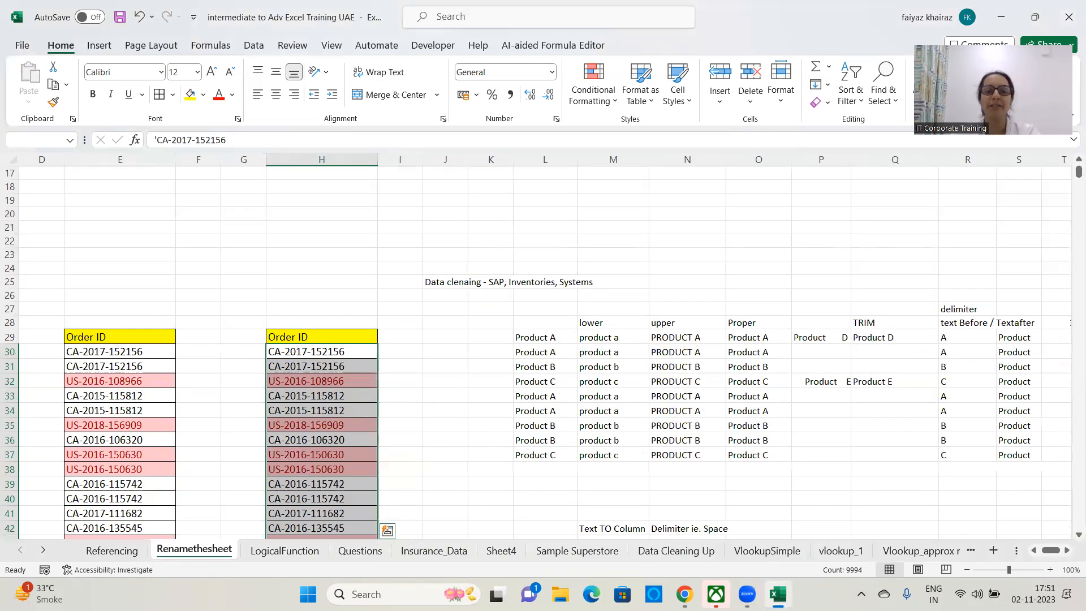
scroll(708, 557, down, 2)
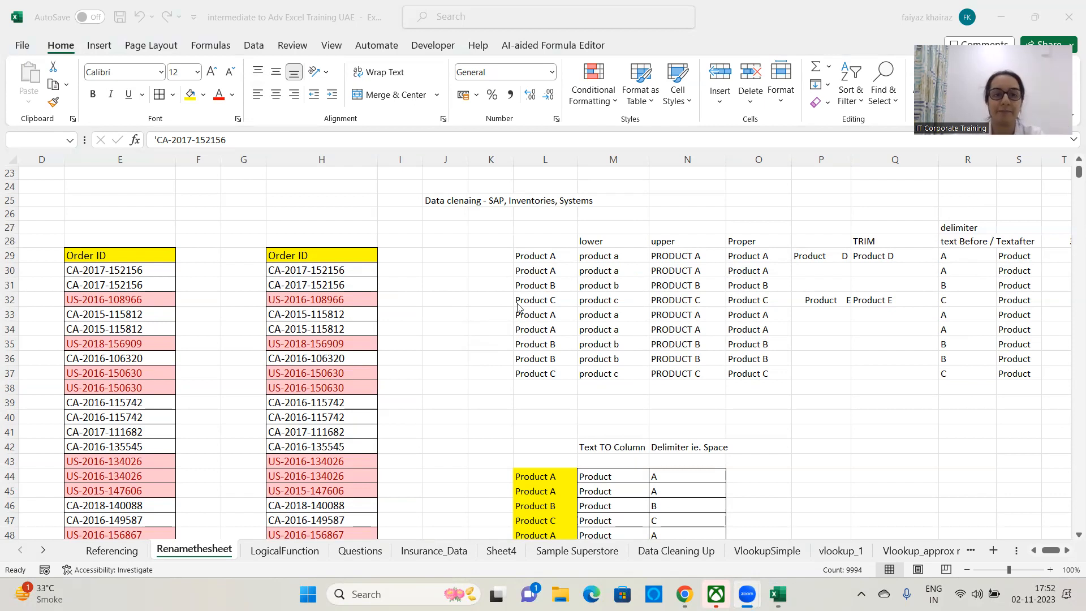
click(339, 272)
key(ctrl+shift+Down)
click(352, 272)
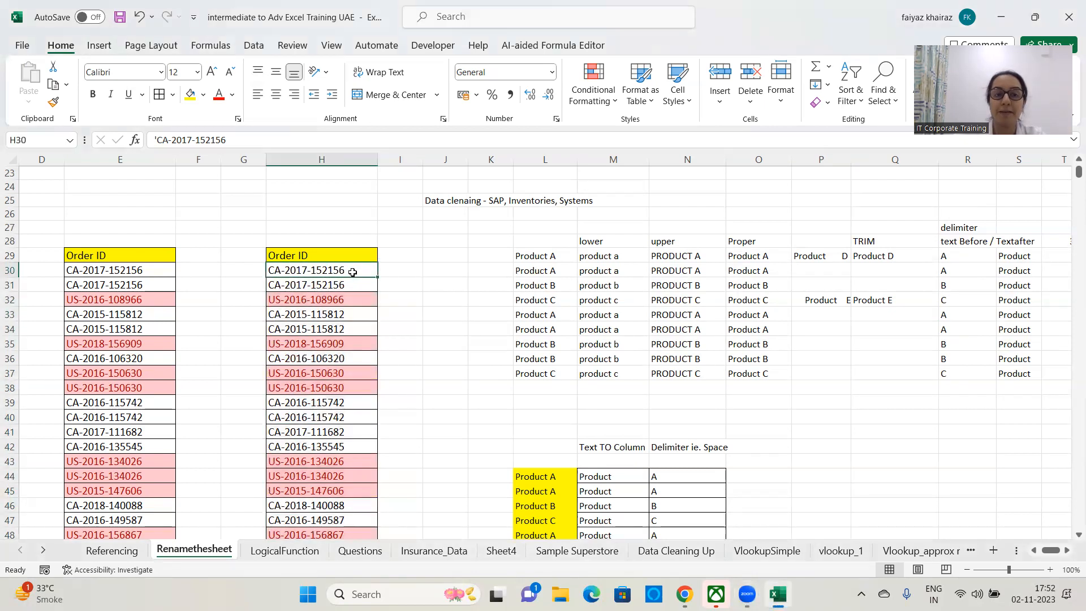
- Enter the delimiter "-" in I28 beside the copied Order ID column
click(403, 245)
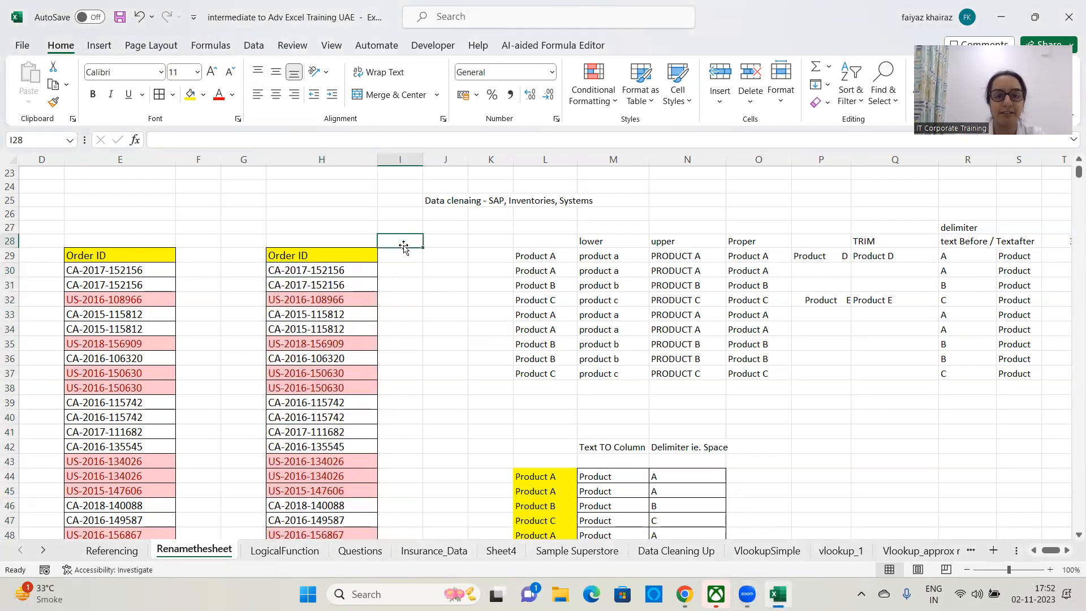
text(=)
click(418, 301)
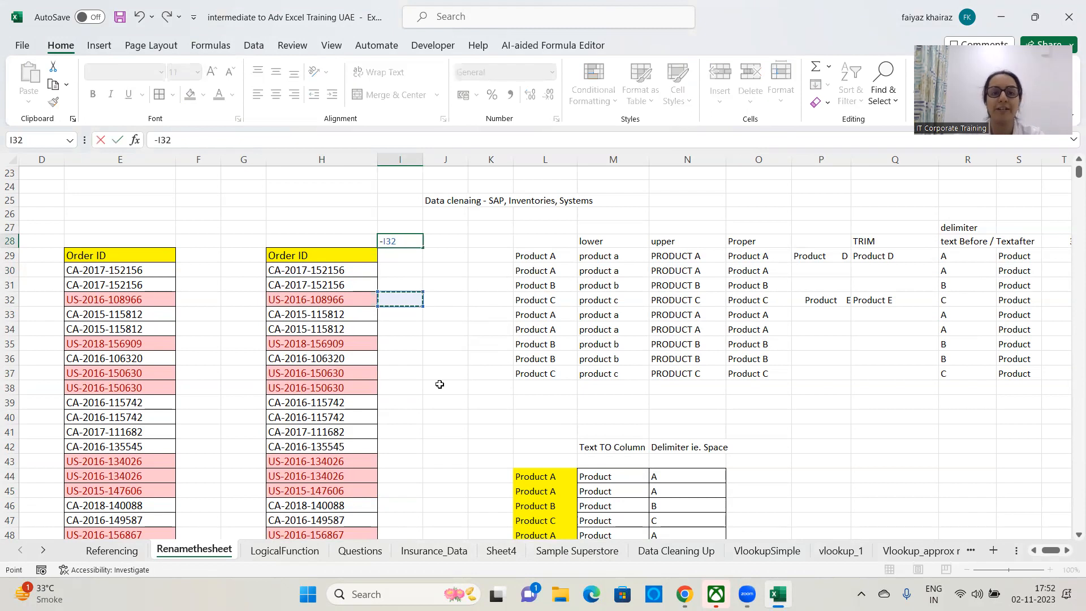
key(BackSpace)
key(BackSpace)
key(BackSpace)
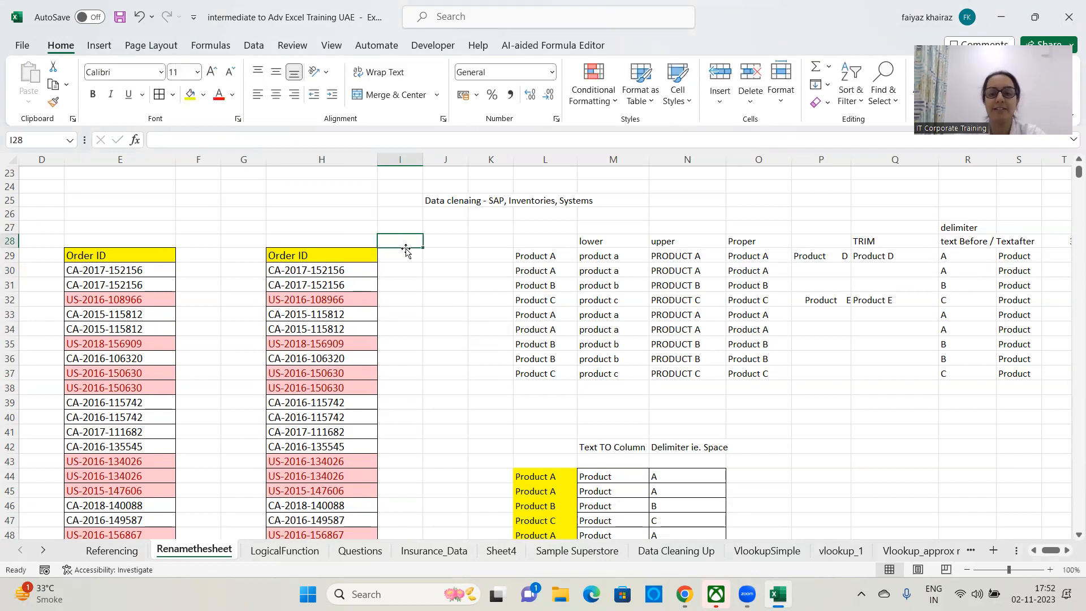
key(Return)
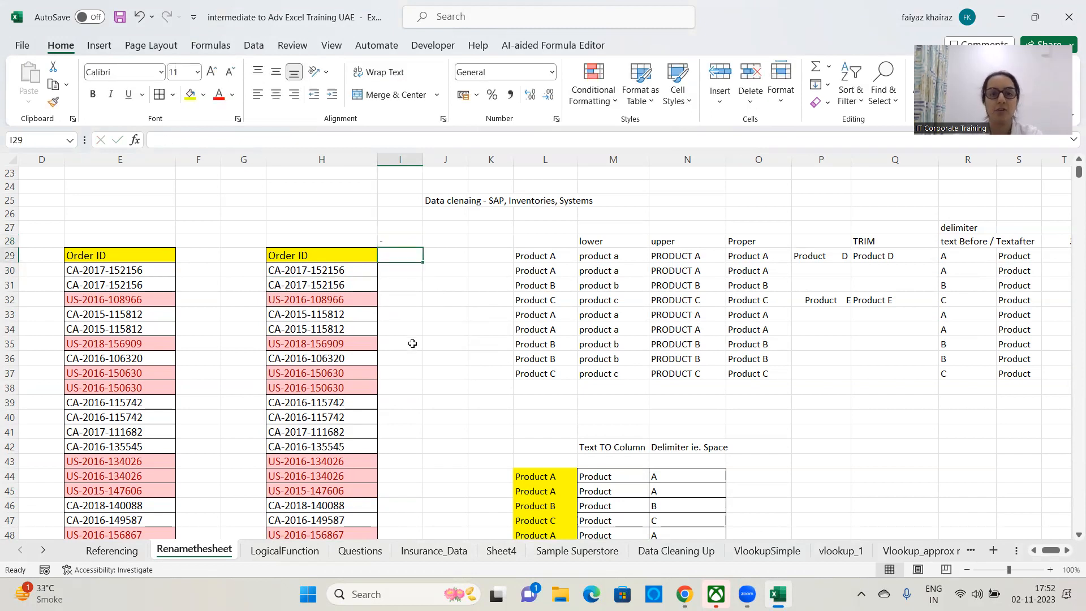
- Start a delimited Text to Columns conversion on the copied order IDs from H30 down to the last row
click(361, 271)
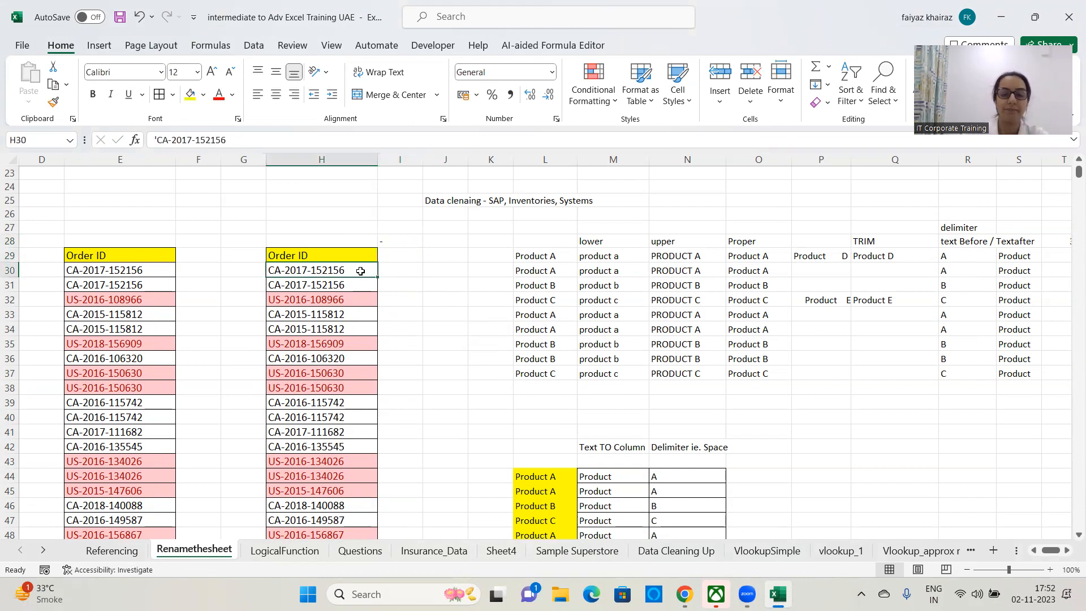
key(ctrl+shift+Down)
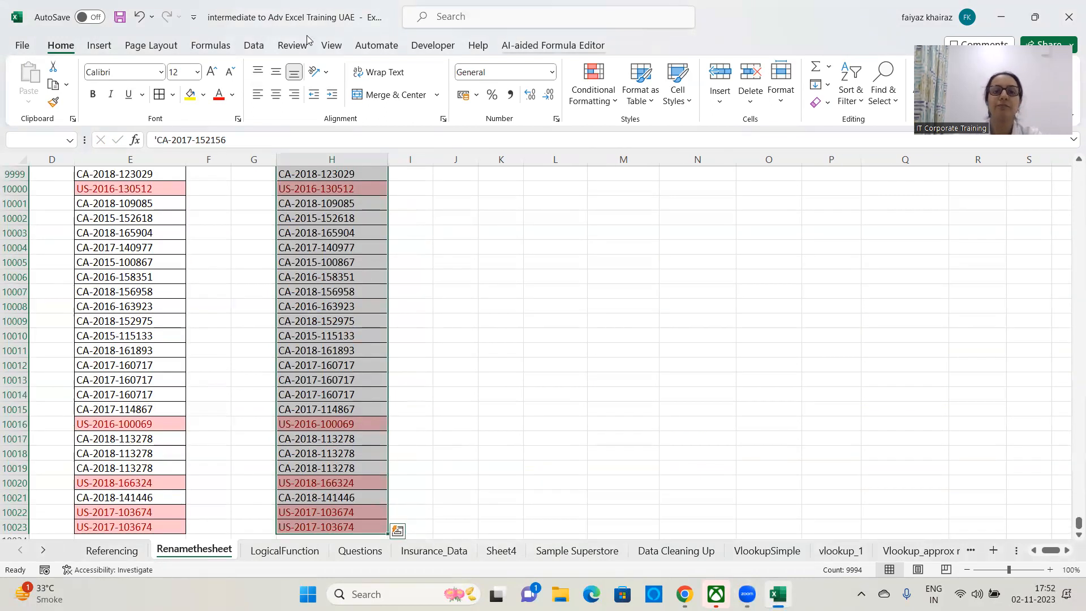
click(253, 50)
click(714, 84)
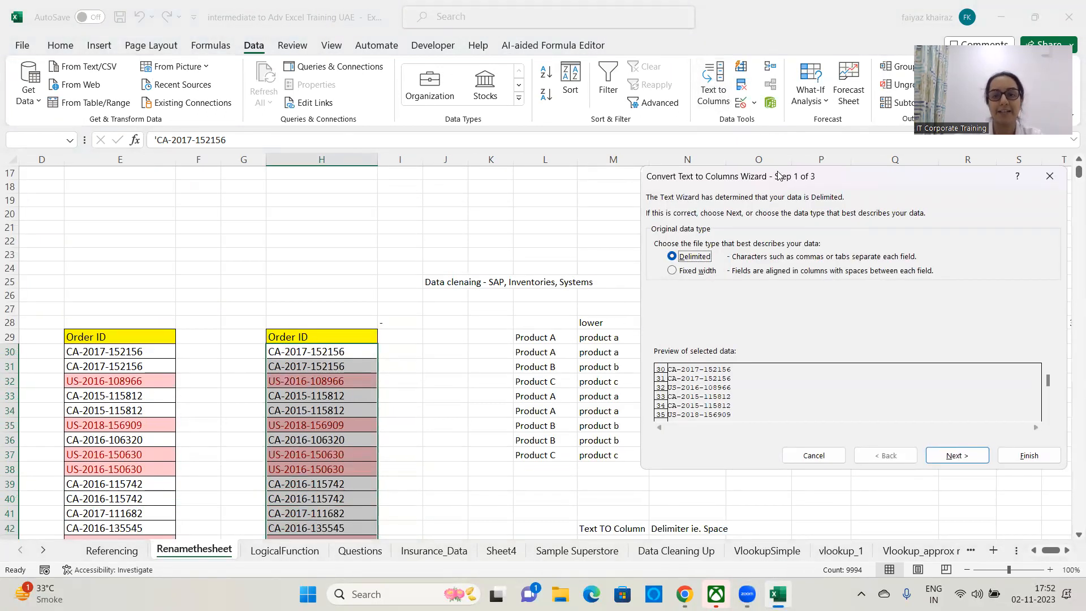
drag(768, 177, 494, 64)
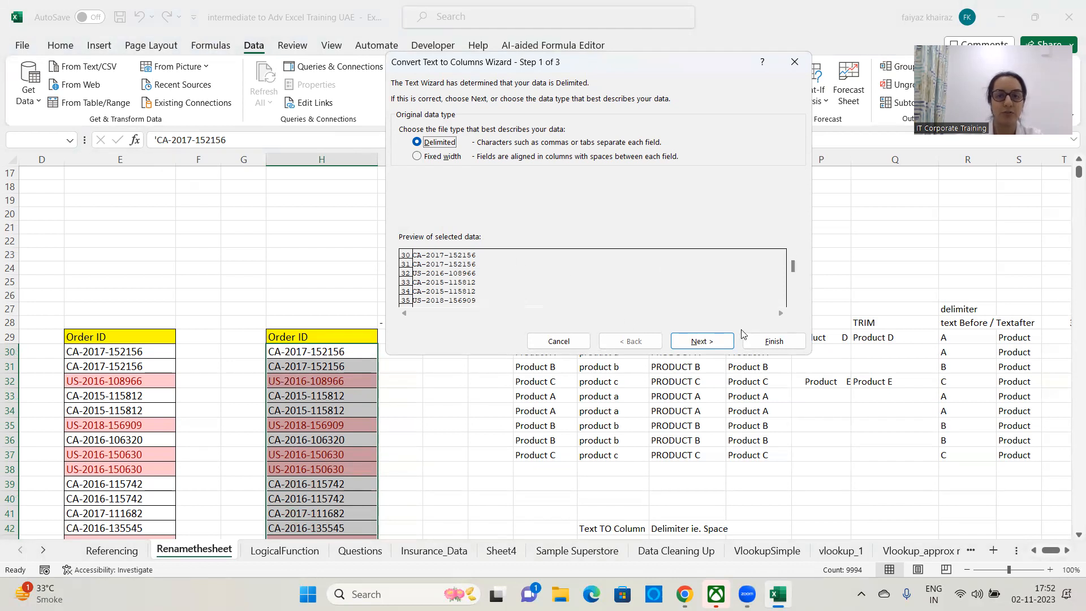
click(703, 341)
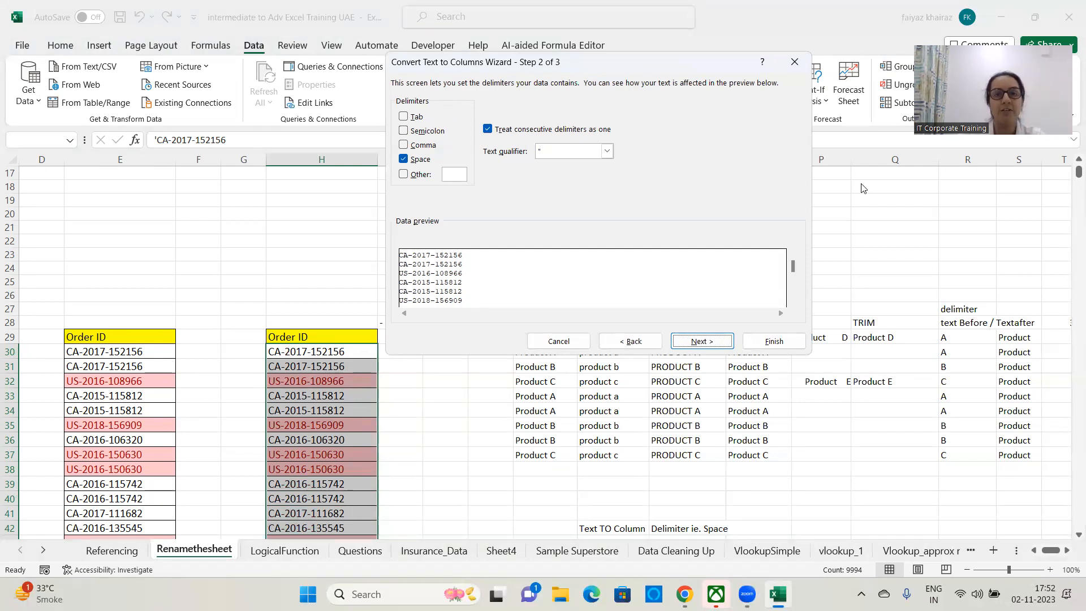
- Replace the space delimiter with a custom "-" delimiter for splitting the order IDs
click(403, 174)
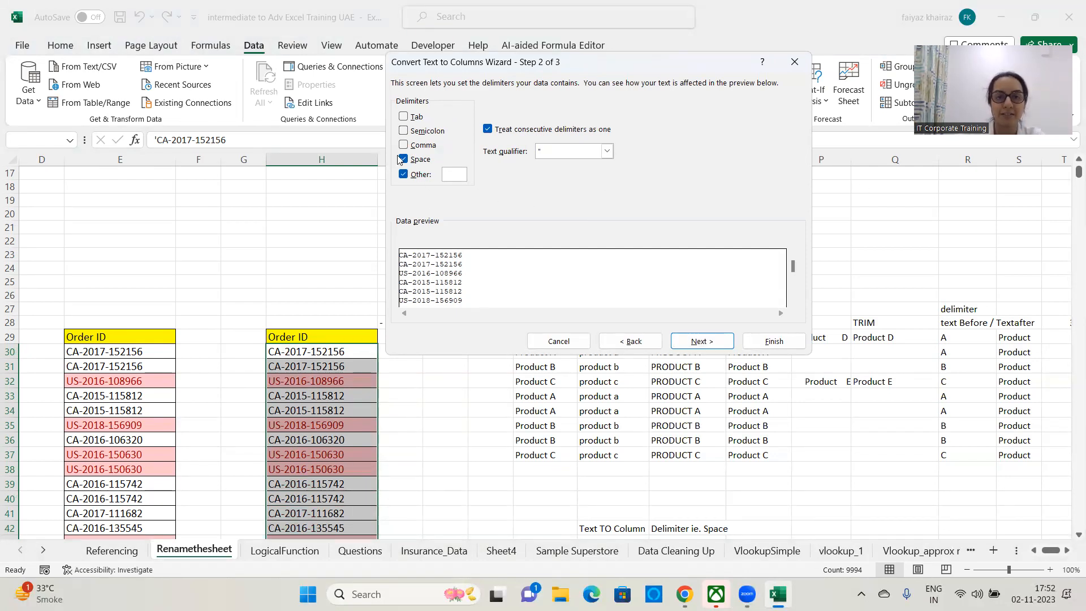
click(403, 159)
click(458, 175)
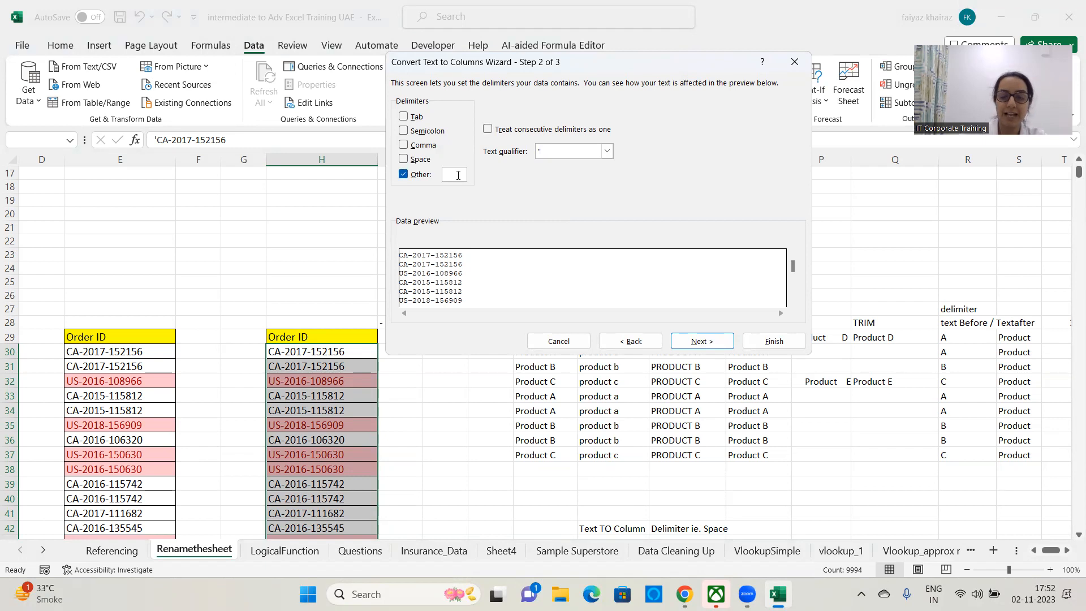
text(-)
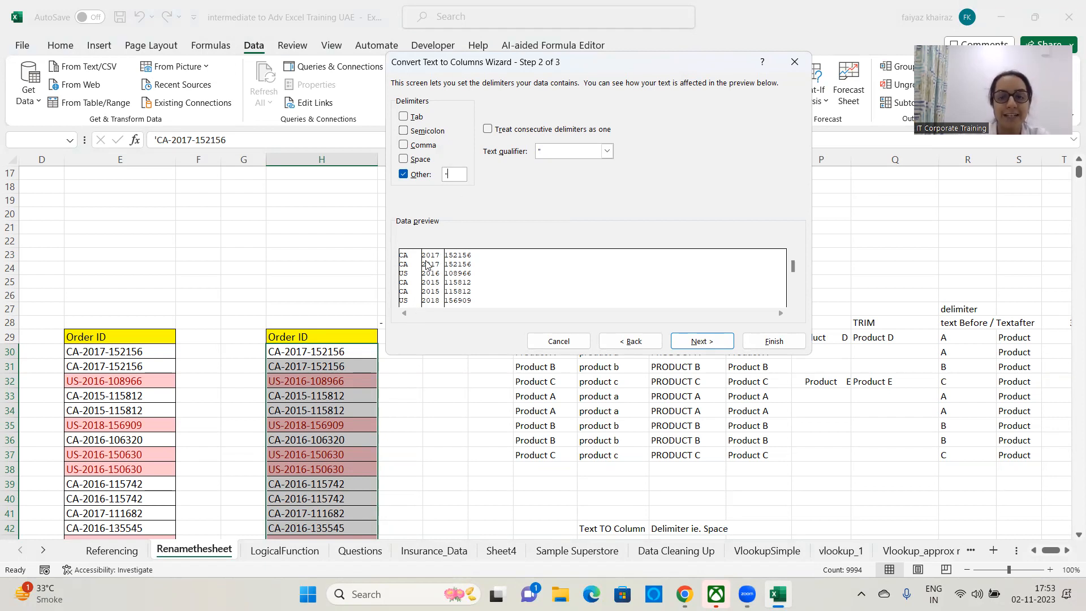
key(BackSpace)
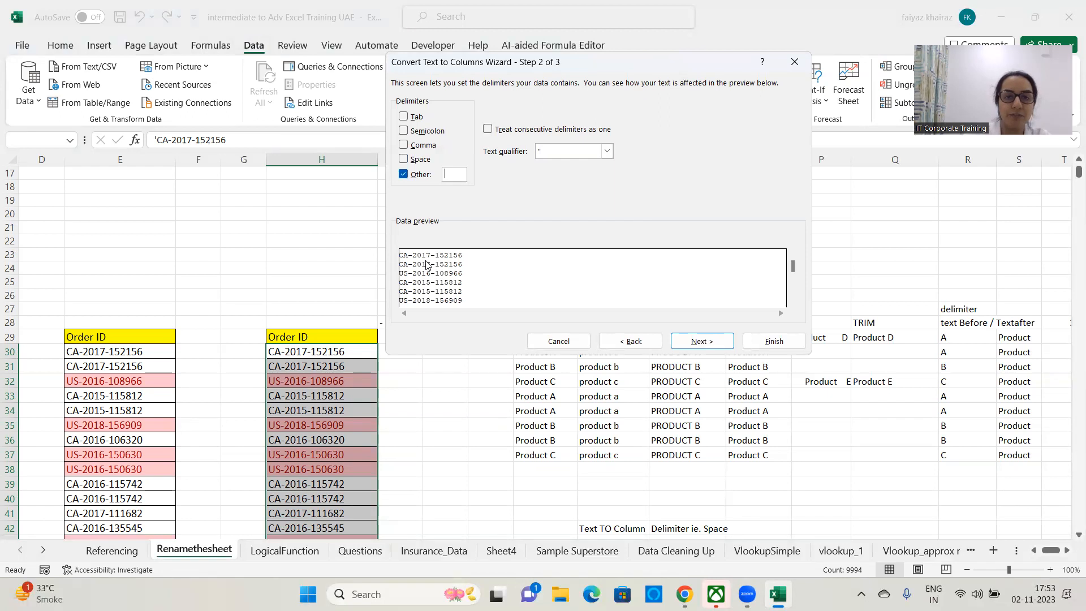
text(-)
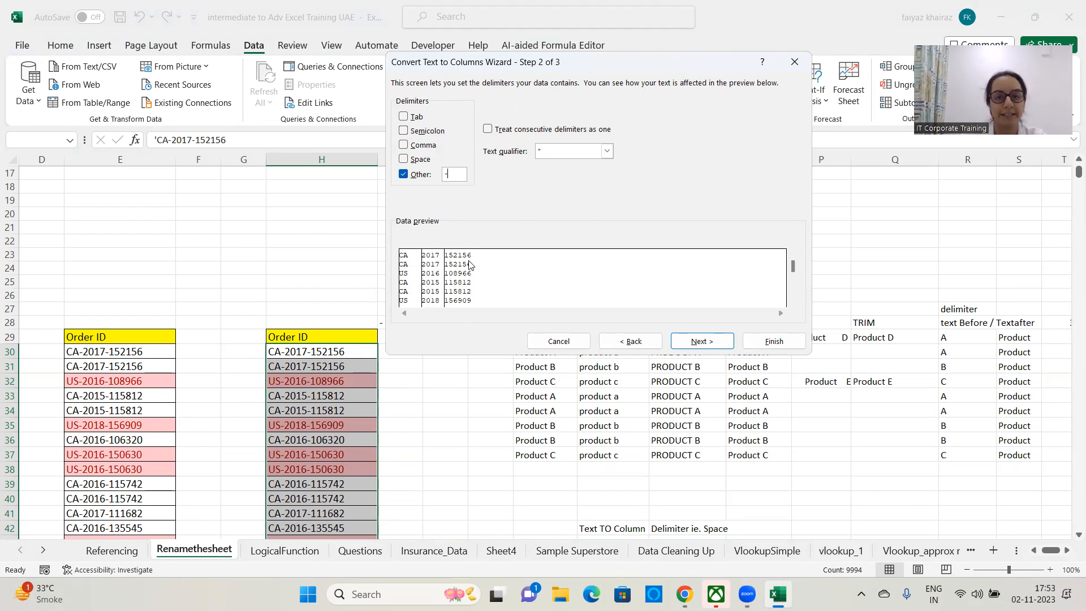
- Output the split order IDs starting at $I$30, complete the conversion and widen column K
click(704, 342)
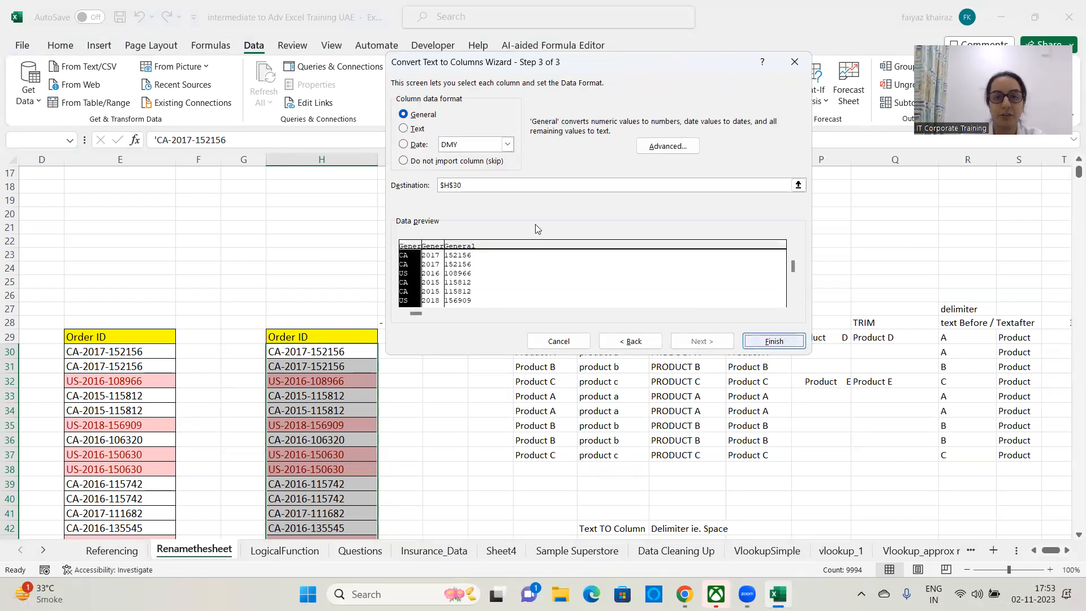
click(798, 185)
click(416, 350)
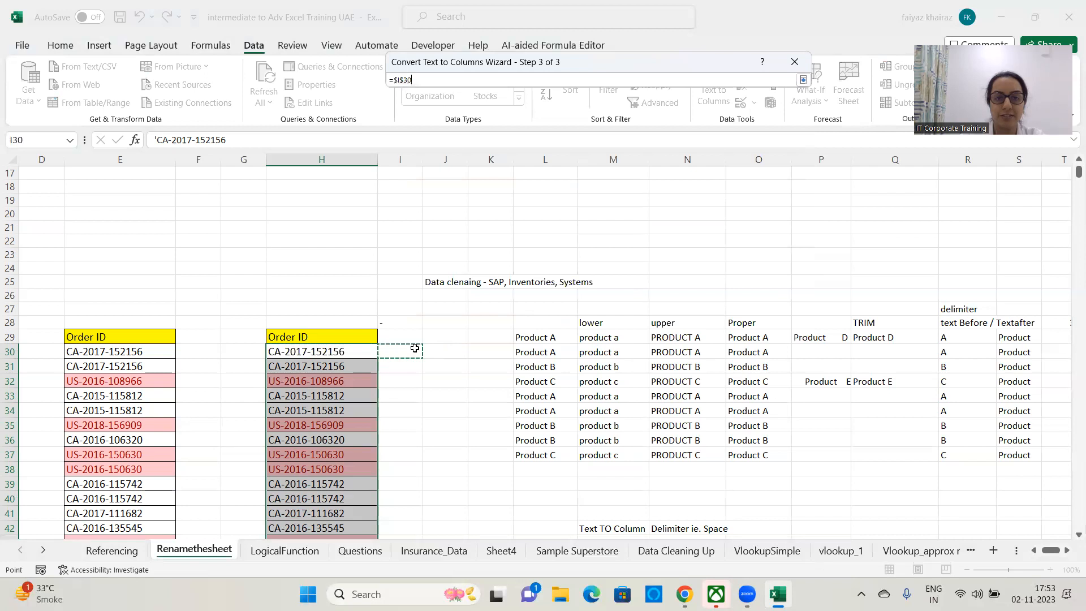
click(802, 80)
click(772, 340)
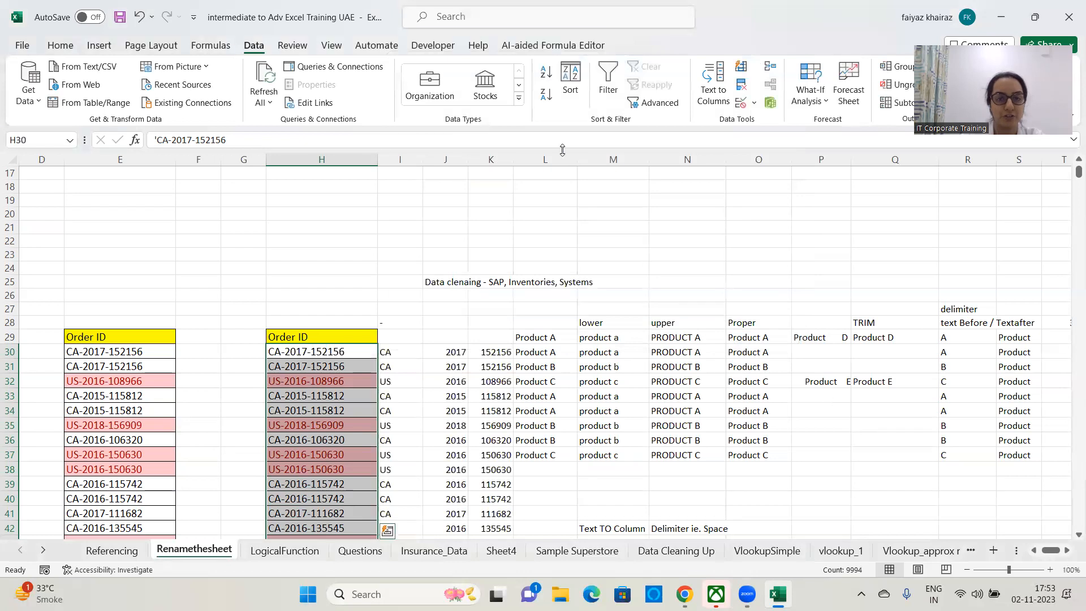
drag(544, 164, 660, 161)
- Examine the split order ID parts in columns I, J and K, going down the list and back to its start
click(415, 358)
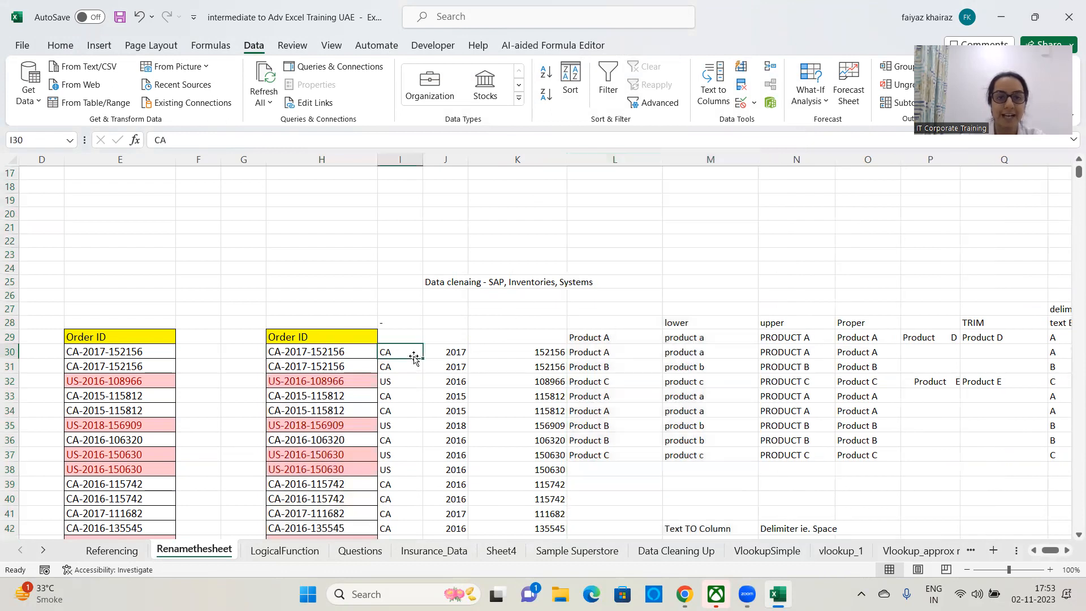
click(459, 353)
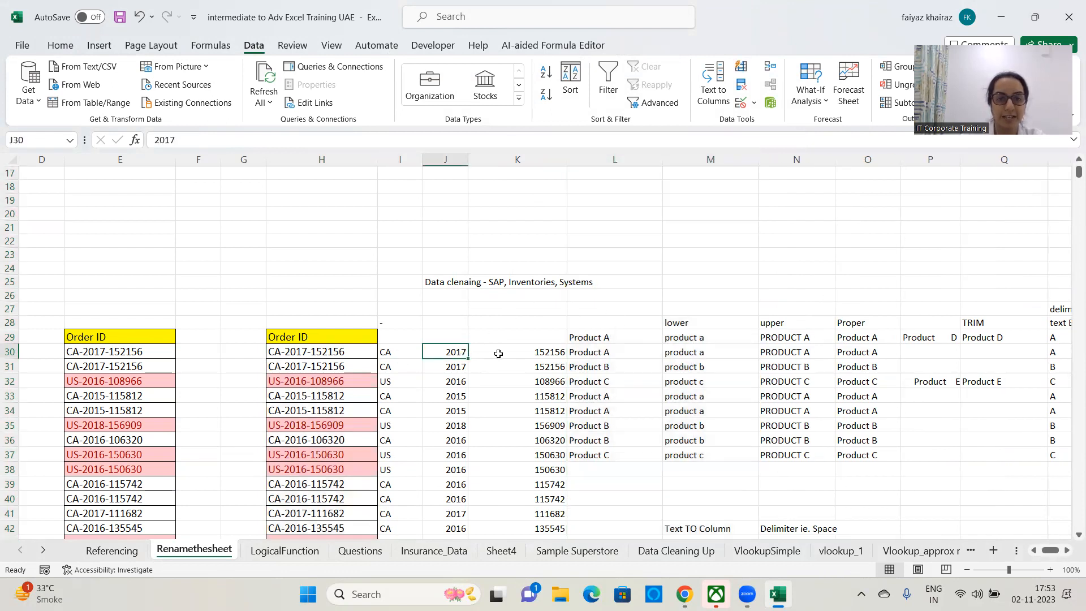
click(521, 351)
scroll(540, 280, down, 4)
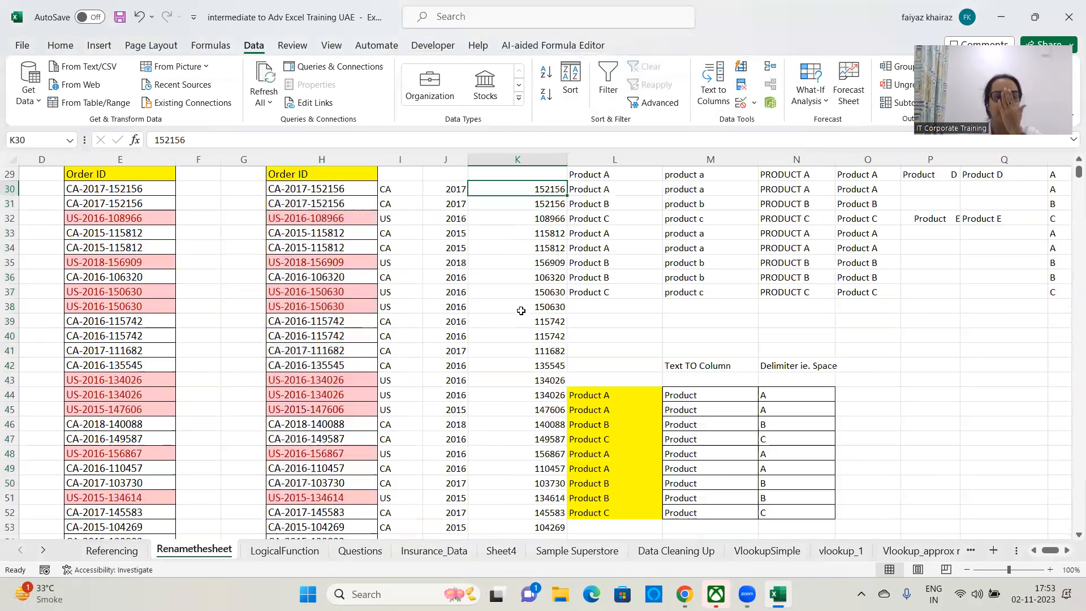
scroll(521, 289, up, 2)
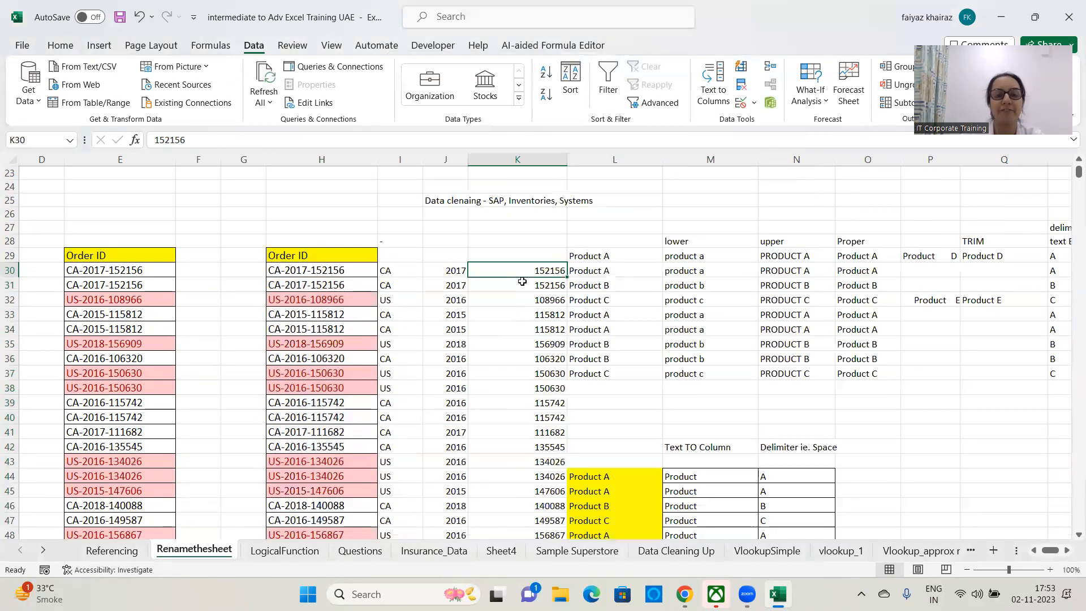
scroll(539, 271, down, 18)
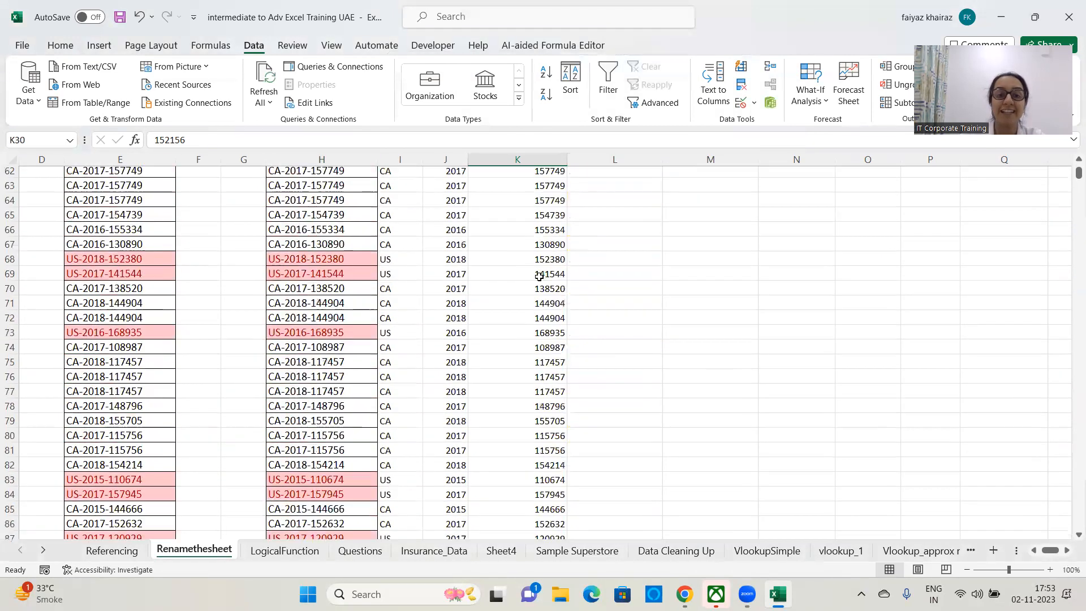
scroll(538, 274, up, 6)
scroll(538, 274, up, 12)
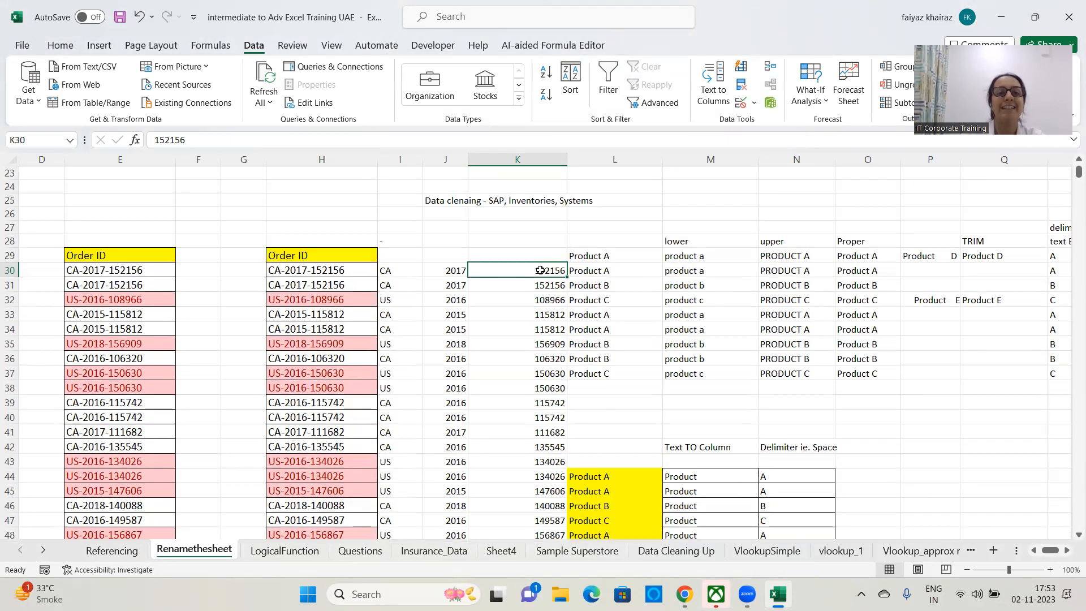
scroll(539, 273, down, 1)
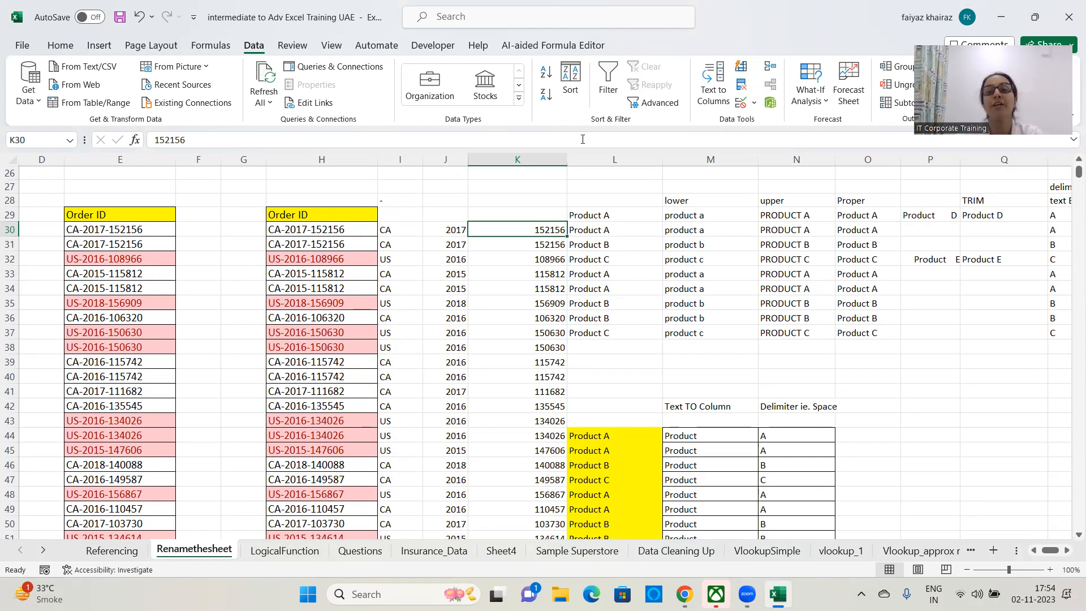
click(713, 84)
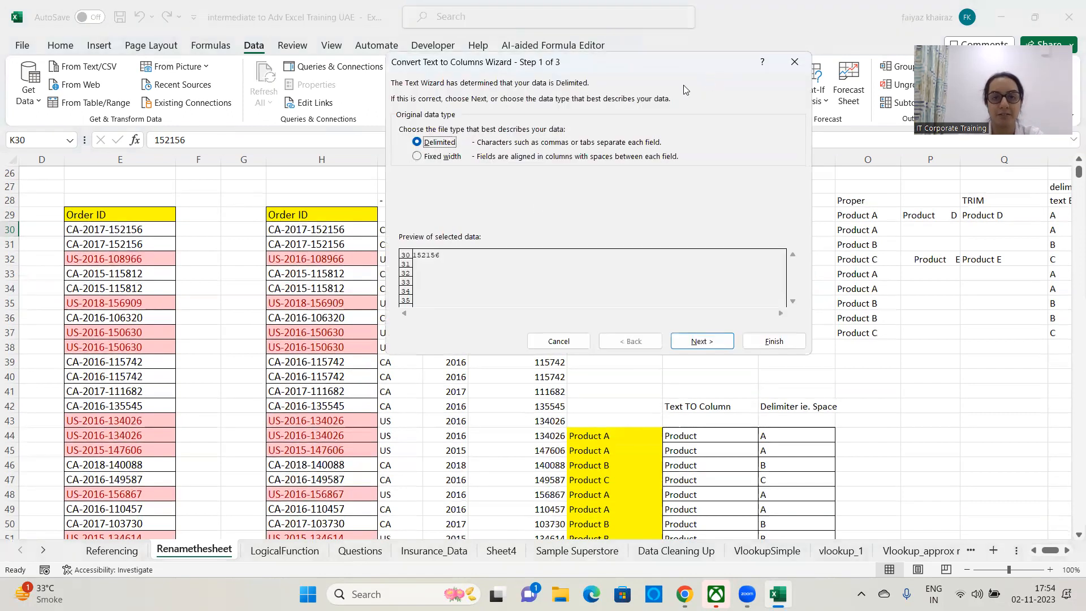
click(701, 341)
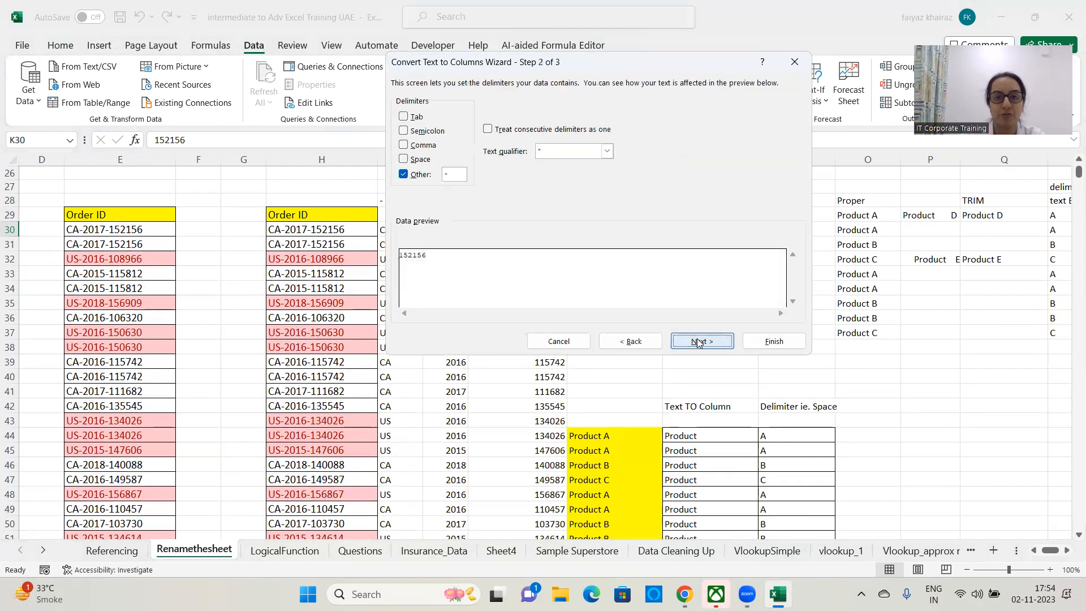
click(404, 145)
click(405, 131)
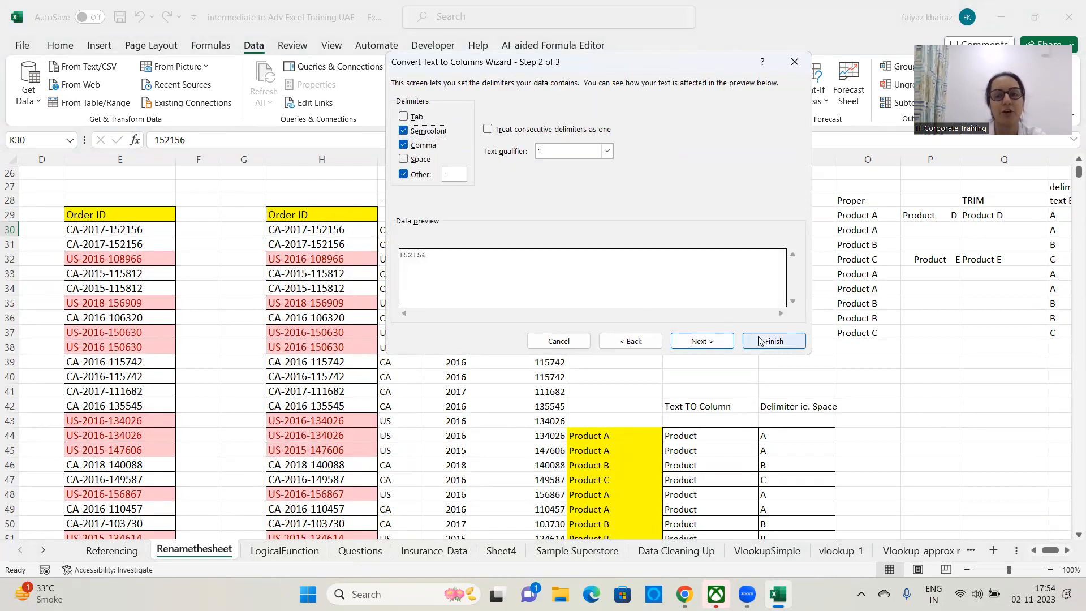
click(559, 342)
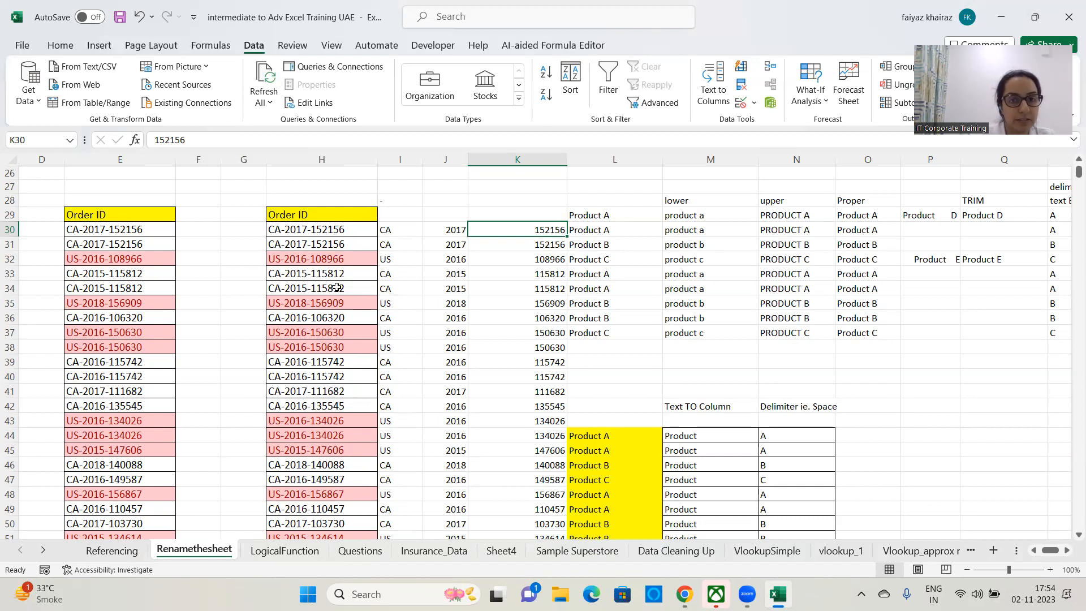
key(Left)
key(Left)
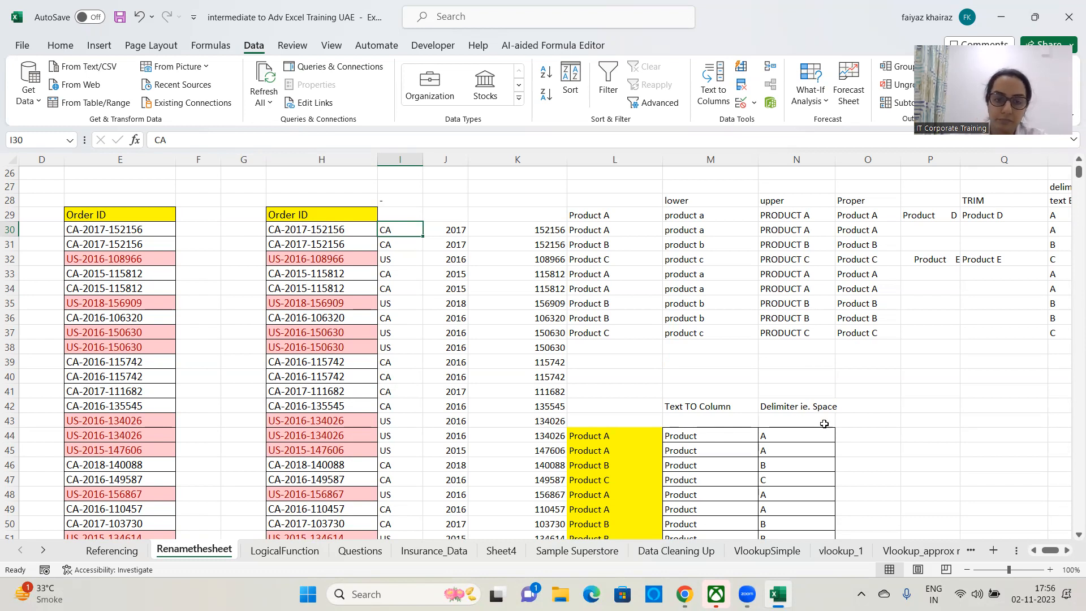
click(403, 563)
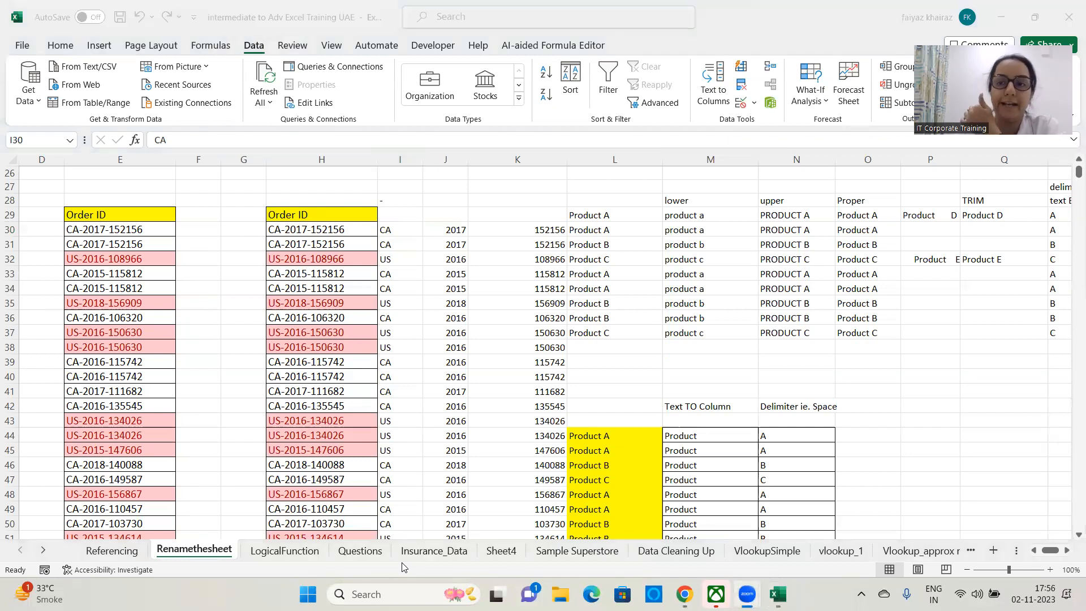
click(400, 283)
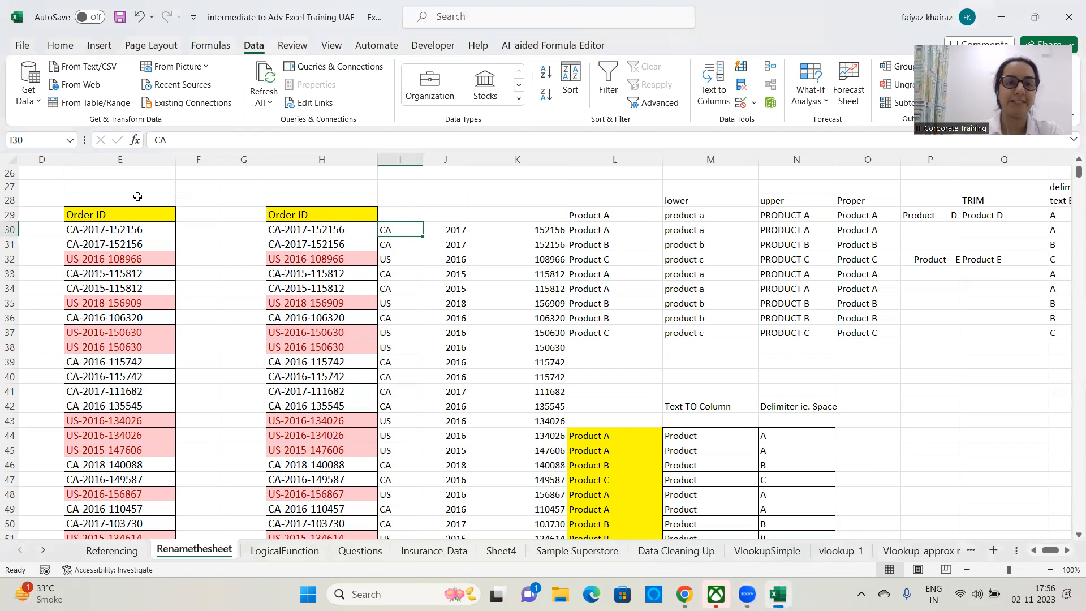
- Widen the empty columns F and G between the two Order ID lists
click(203, 199)
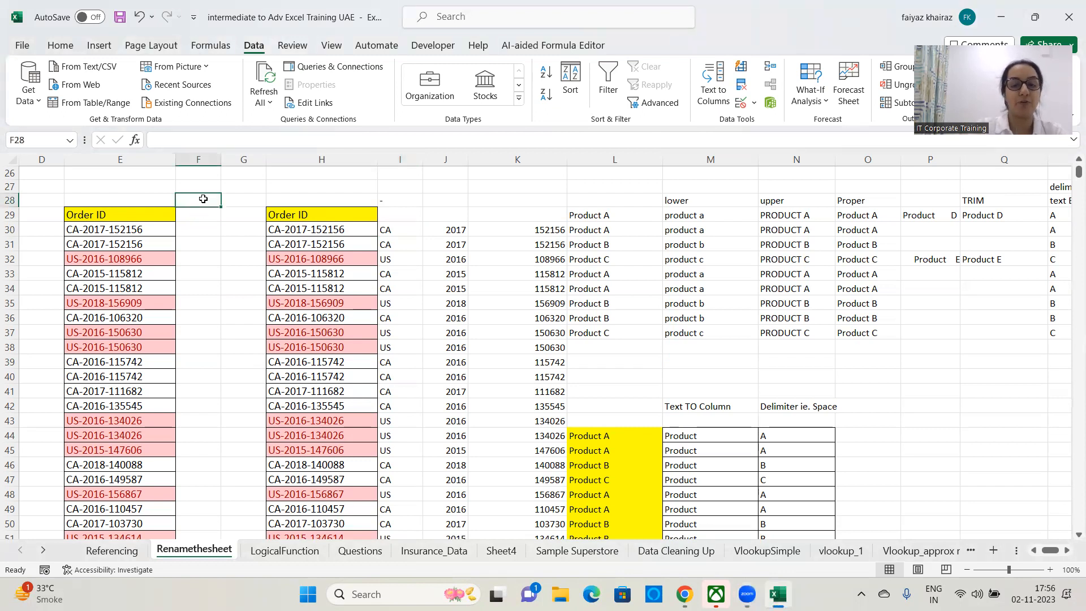
drag(266, 159, 379, 160)
drag(224, 158, 255, 156)
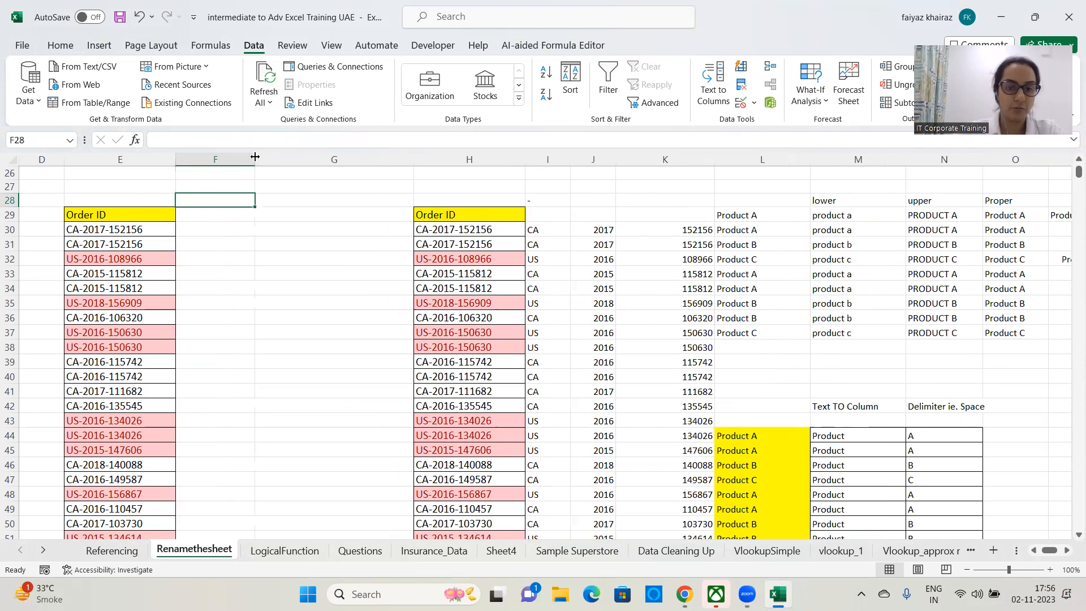
- Enter the heading "Left" in F29 beside the original Order ID heading
click(220, 217)
text(Left)
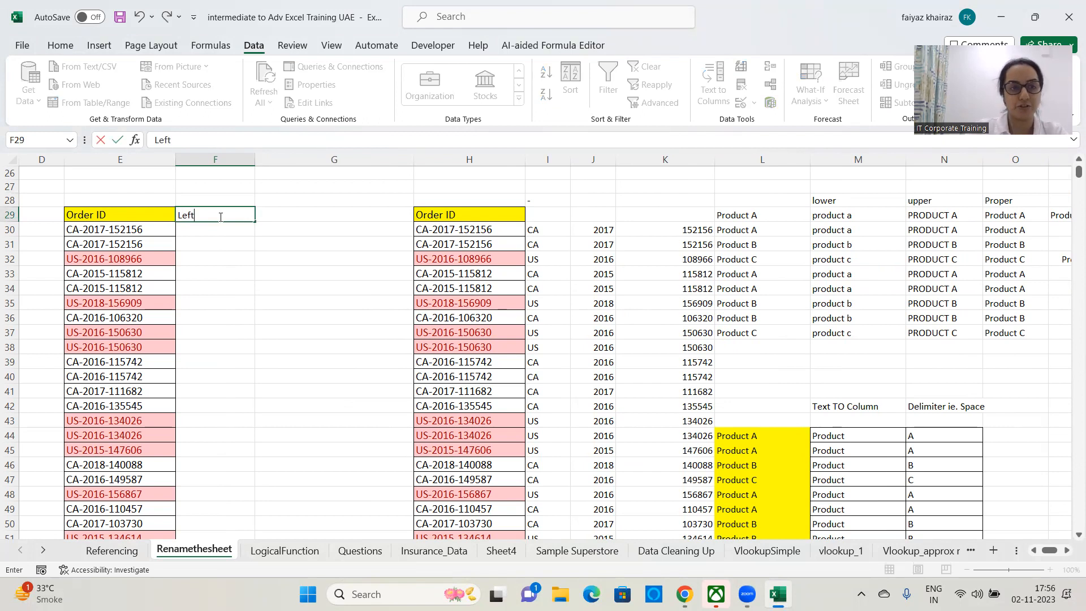
key(Return)
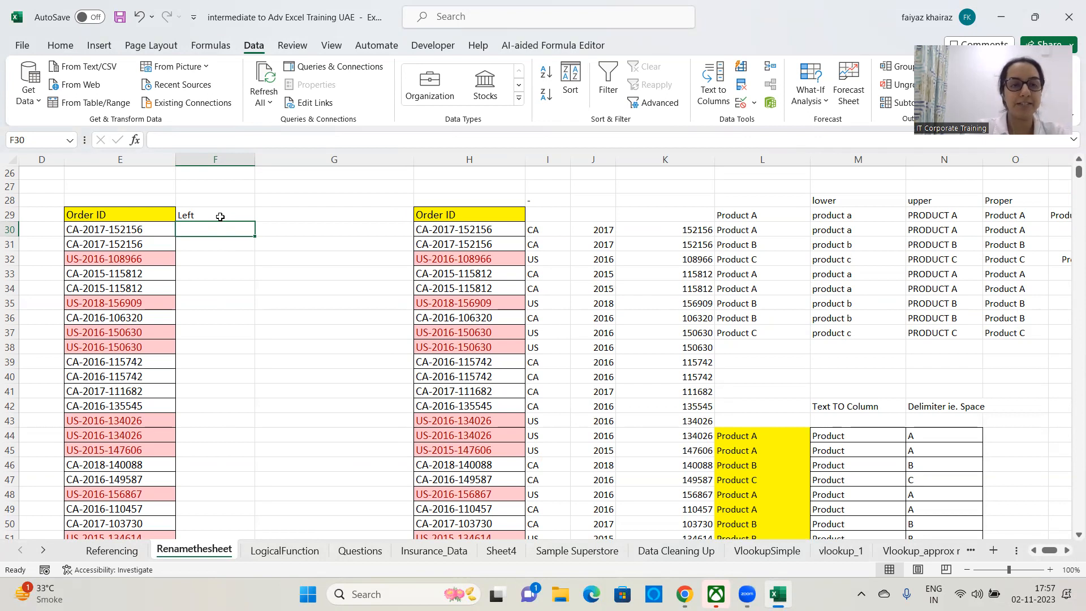
- Start a LEFT formula in F30 with the order ID in E30 as its text argument
text(=left)
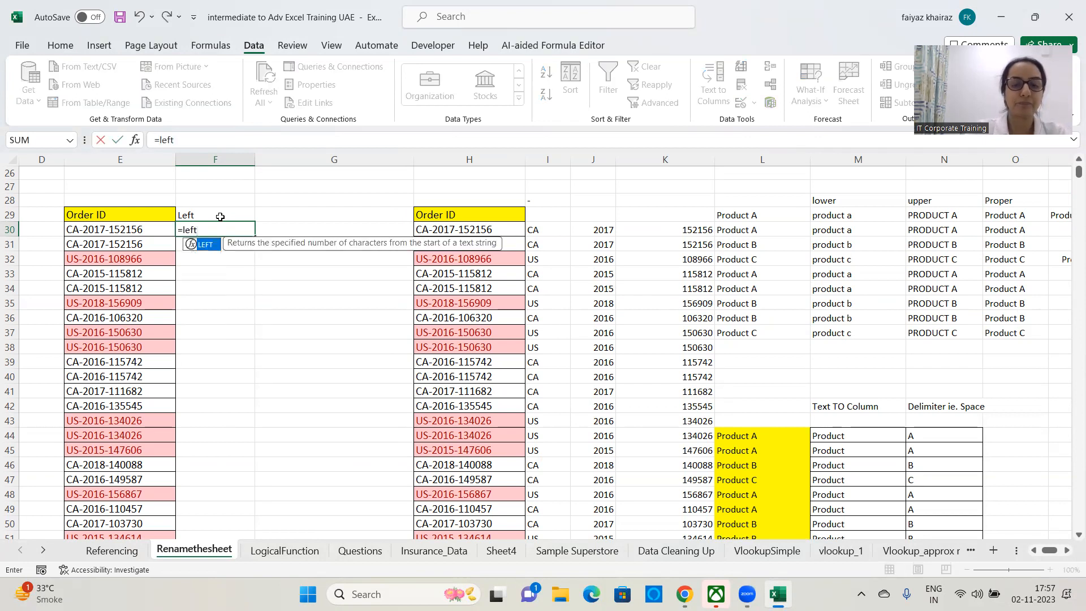
text(()
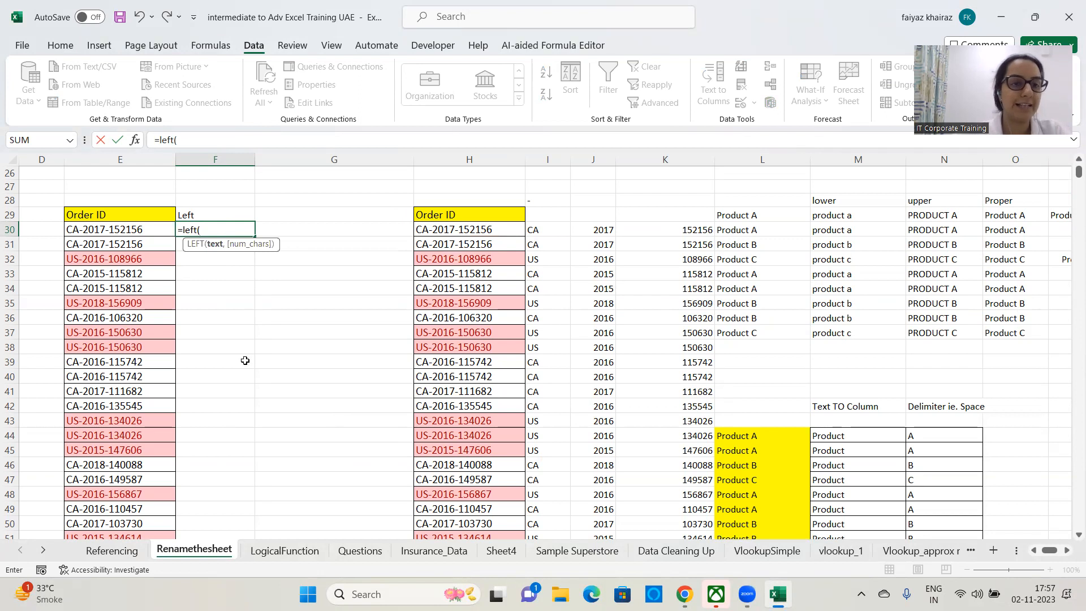
click(159, 231)
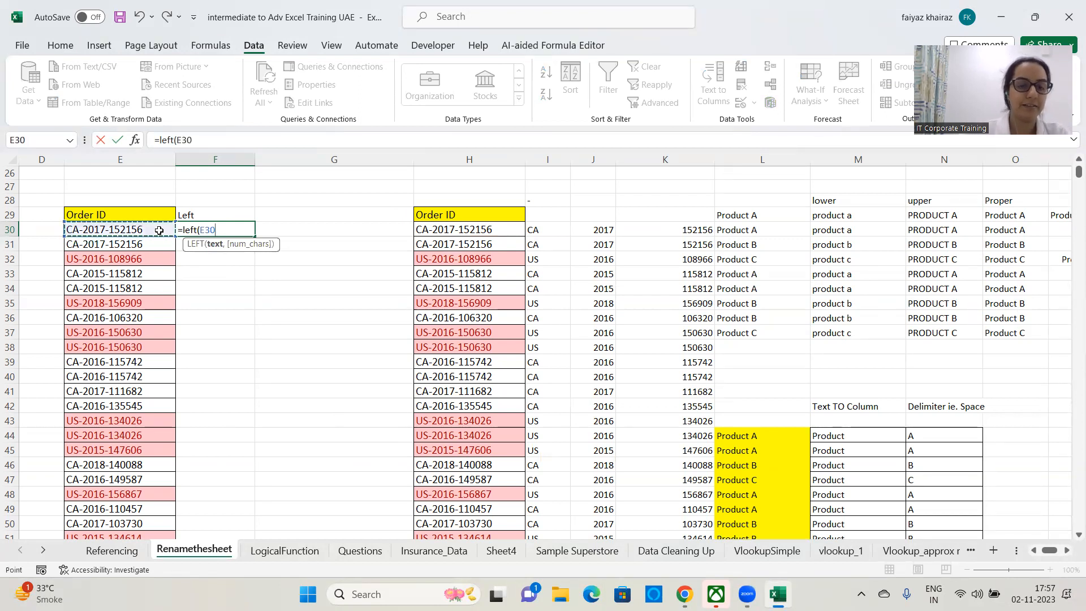
text(,)
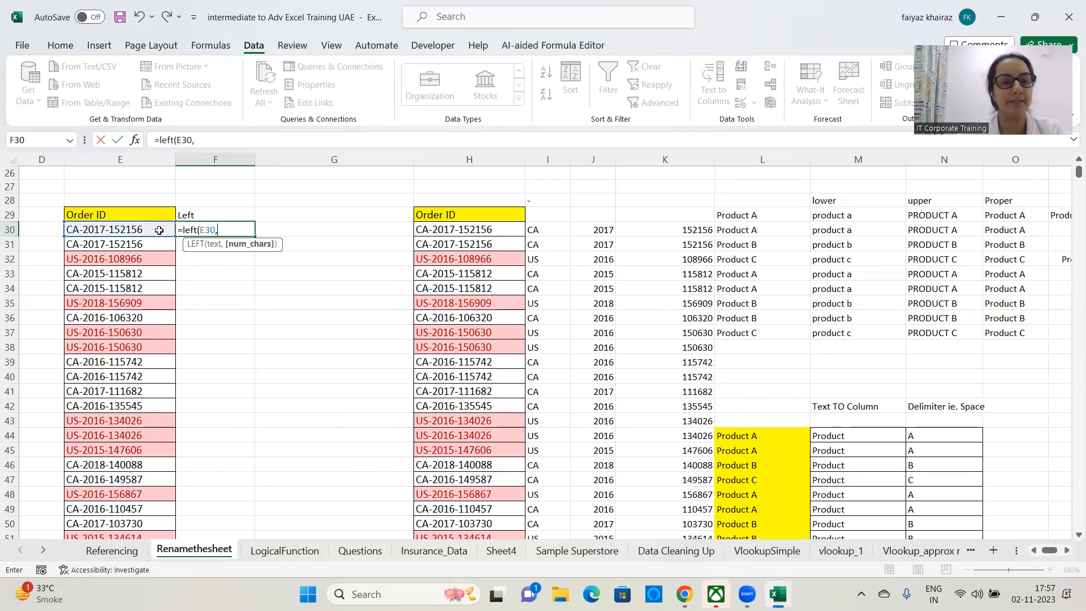
click(159, 231)
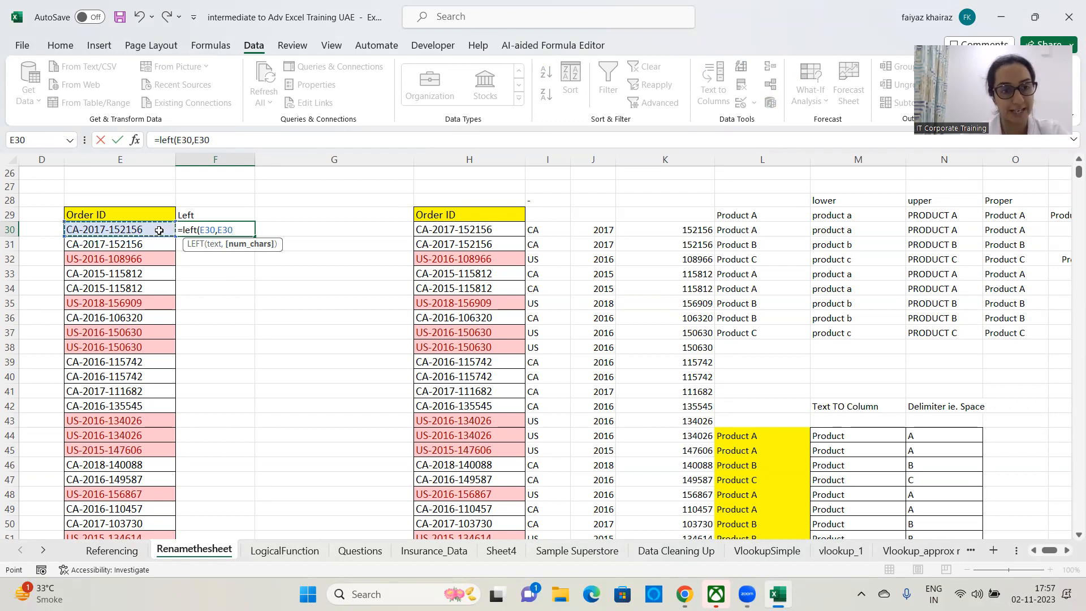
key(BackSpace)
key(BackSpace)
key(BackSpace)
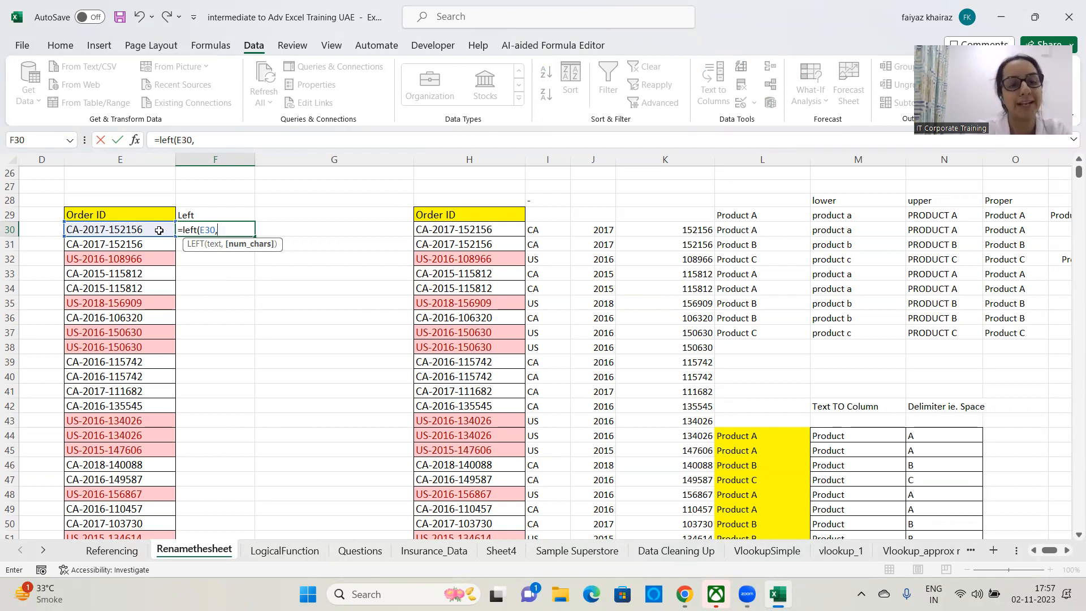
- Set the number of characters to 2 and complete the formula in F30 as =LEFT(E30,2)
text(2)
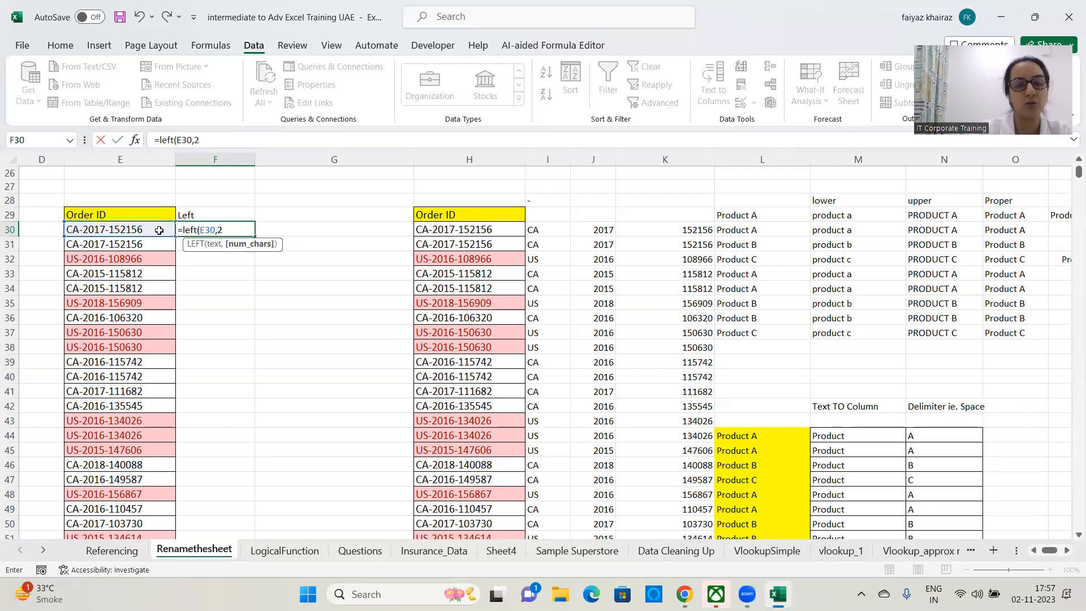
text())
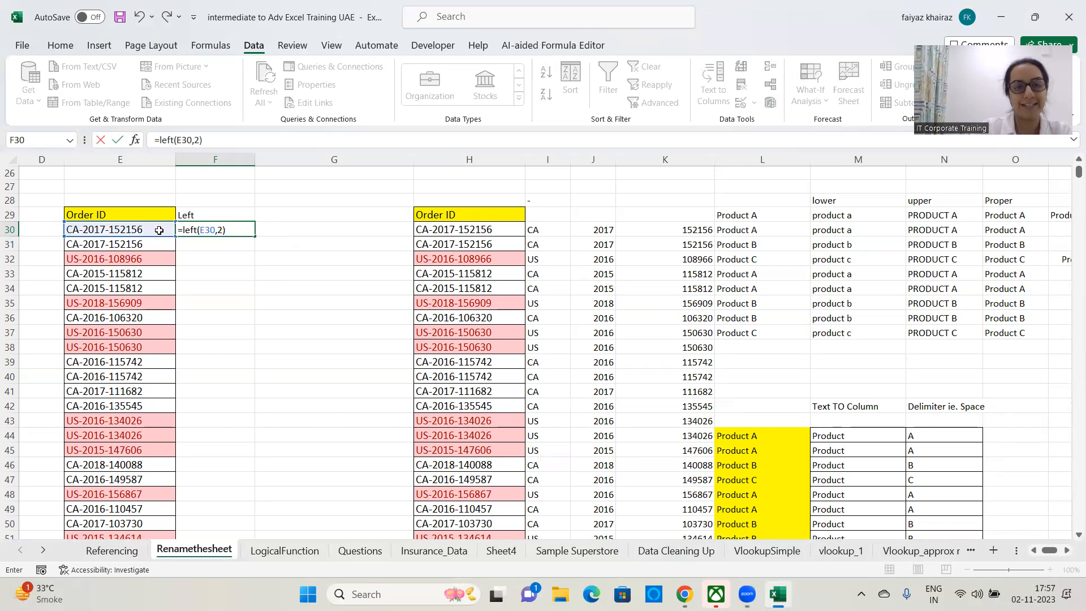
key(Return)
- Fill the LEFT formula from F30 down column F for the whole order ID list
click(233, 227)
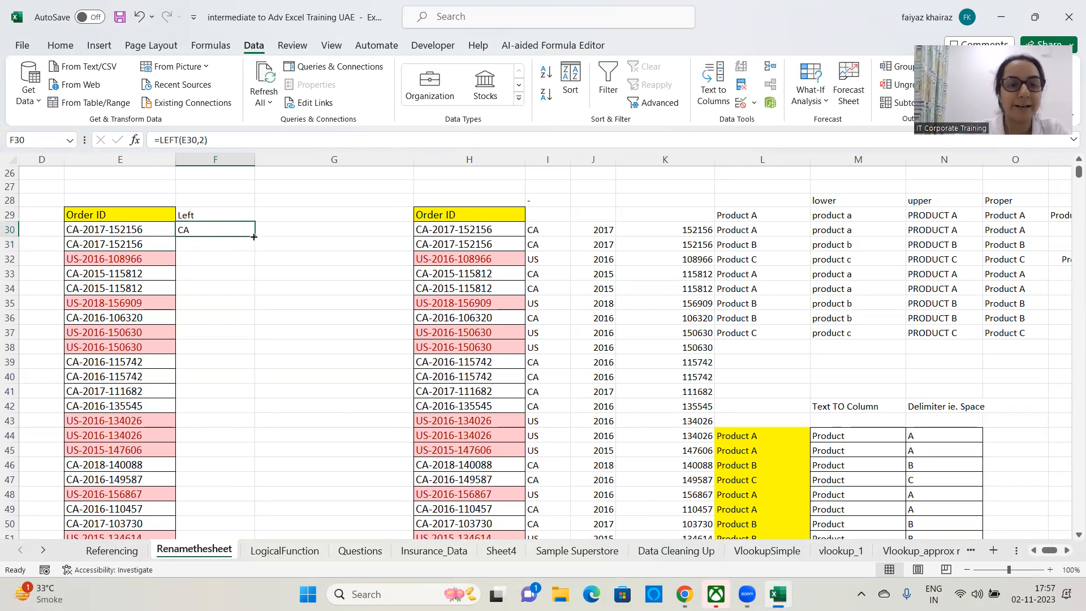
double_click(254, 237)
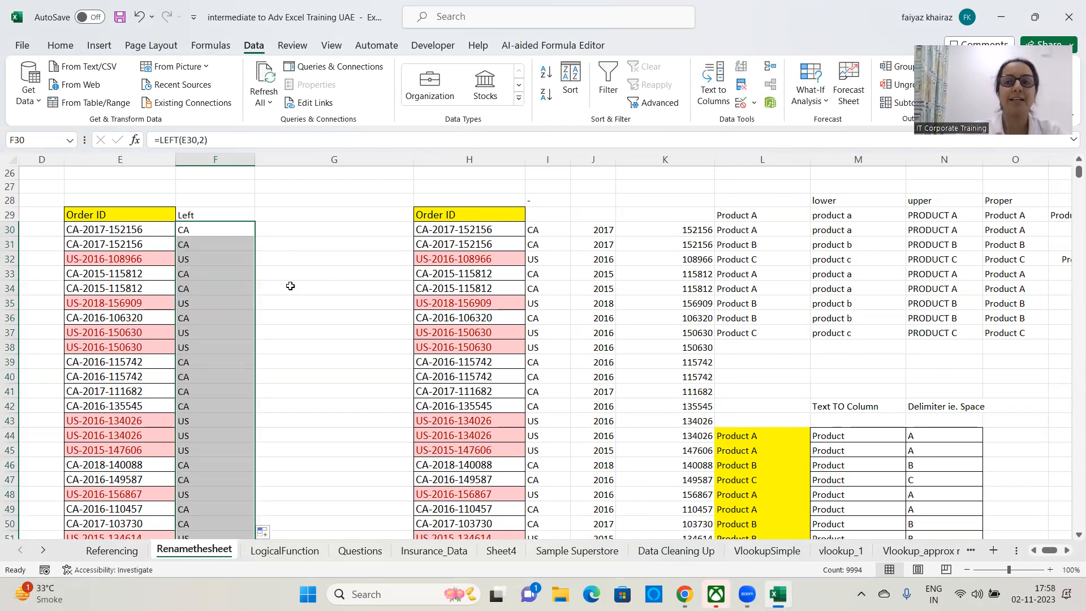
scroll(290, 277, down, 12)
scroll(289, 266, up, 12)
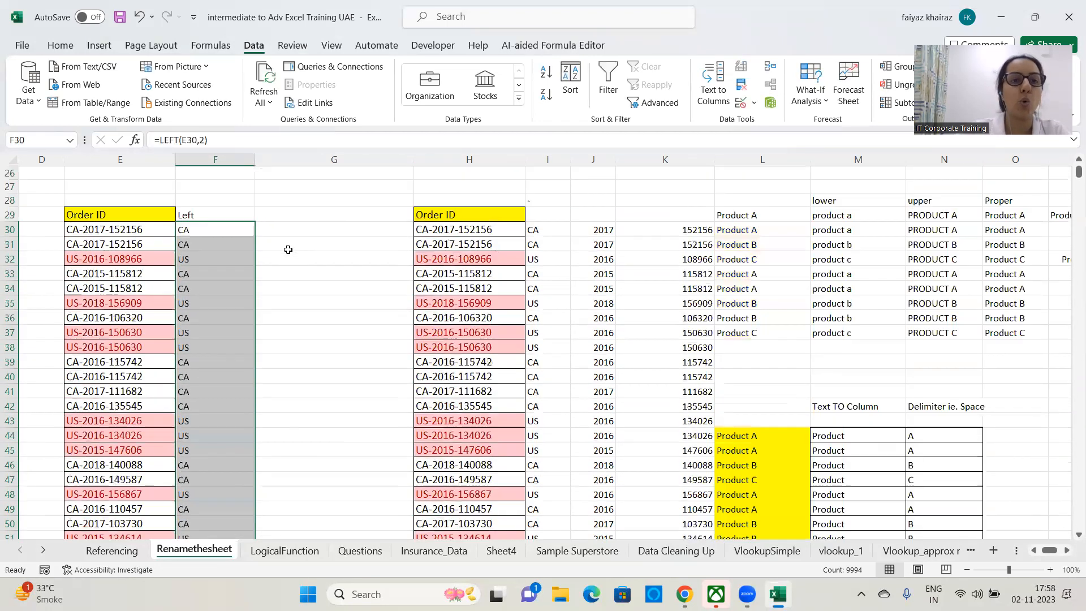
scroll(287, 247, up, 6)
scroll(287, 244, down, 6)
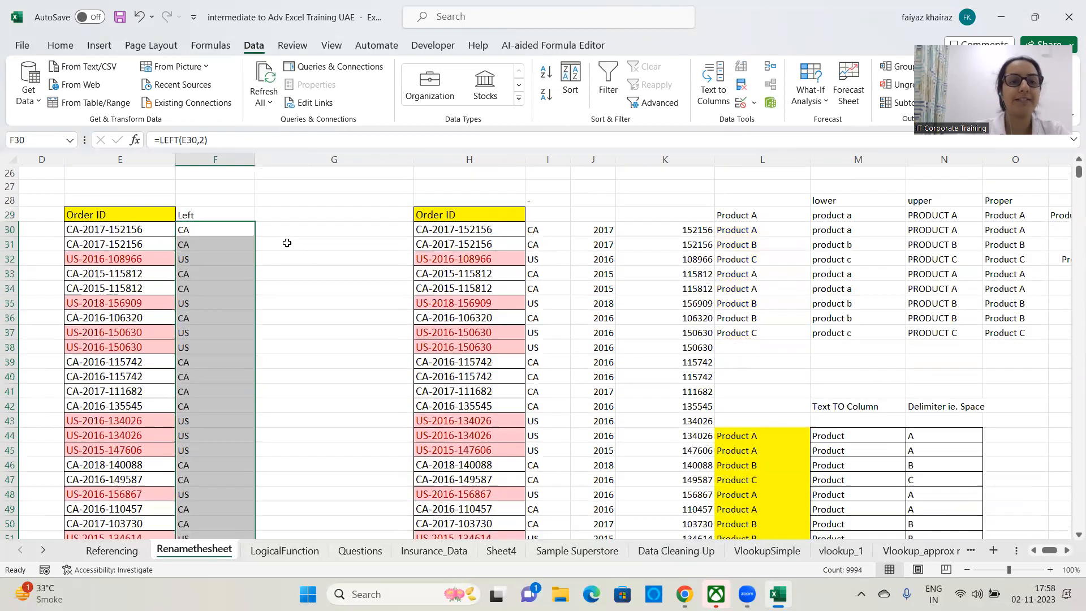
- Highlight the entire LEFT formula of F30 to examine its arguments
drag(207, 140, 148, 138)
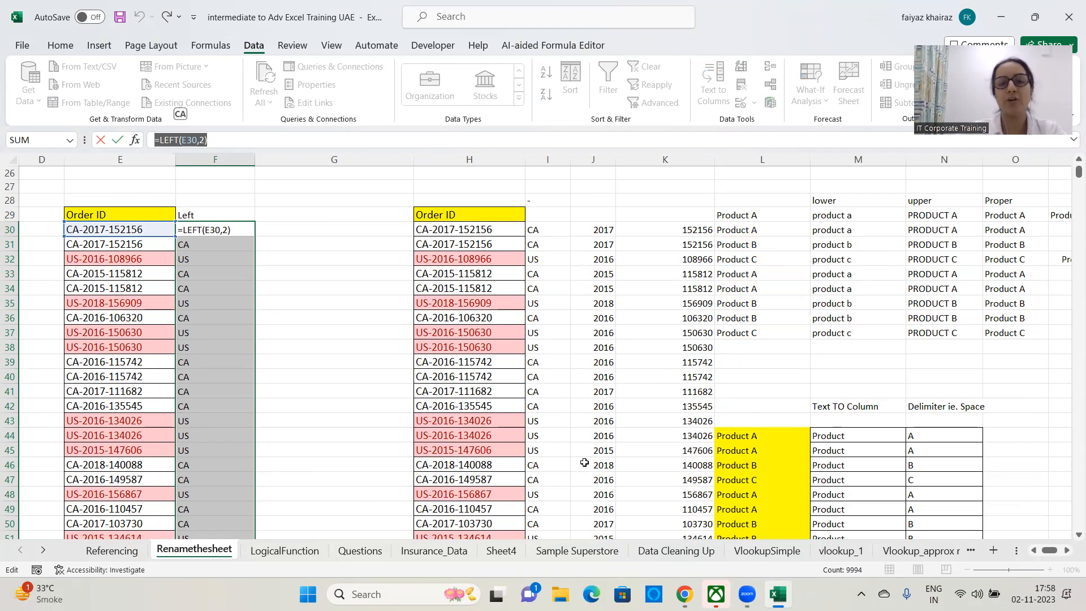
click(789, 420)
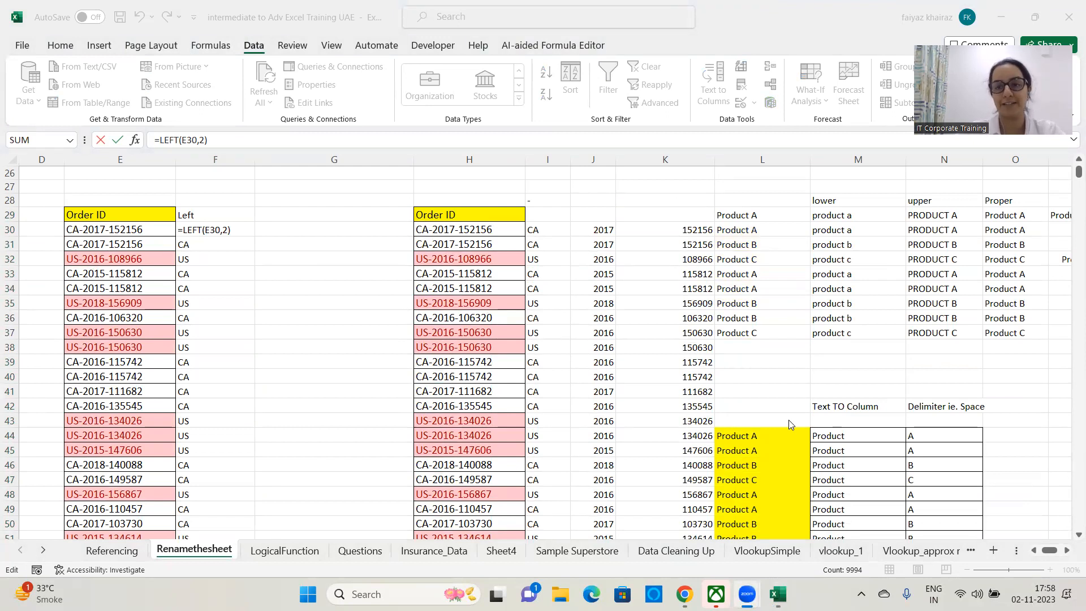
click(231, 139)
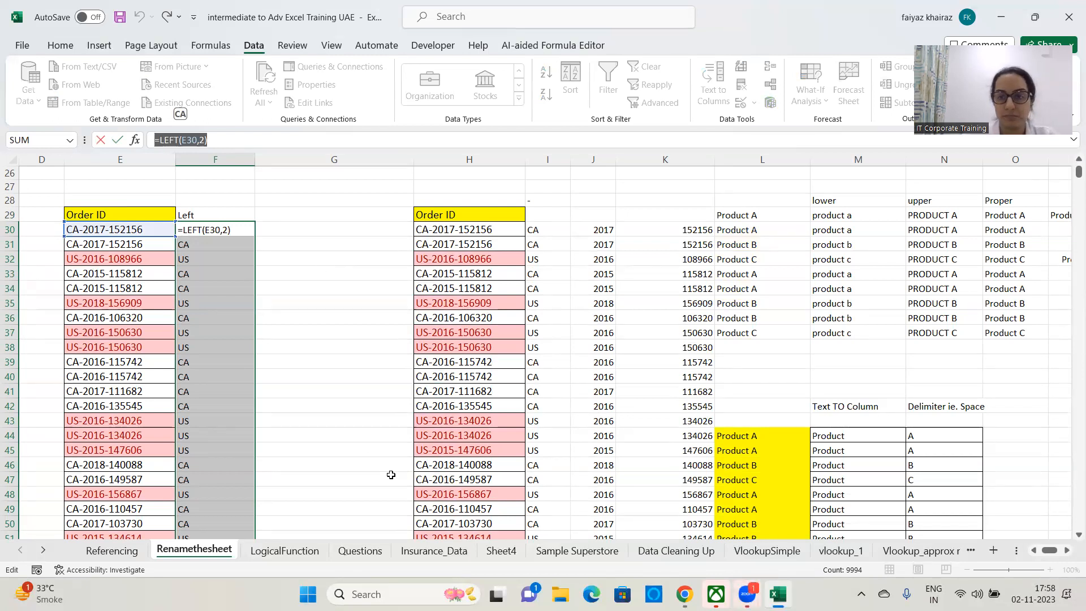
click(990, 181)
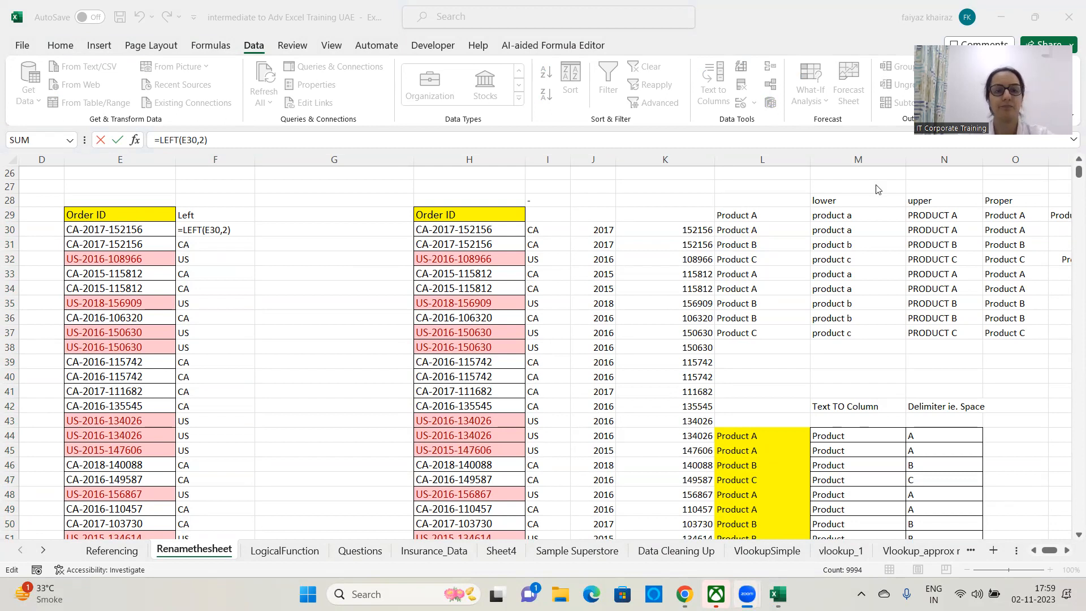
key(ctrl+Return)
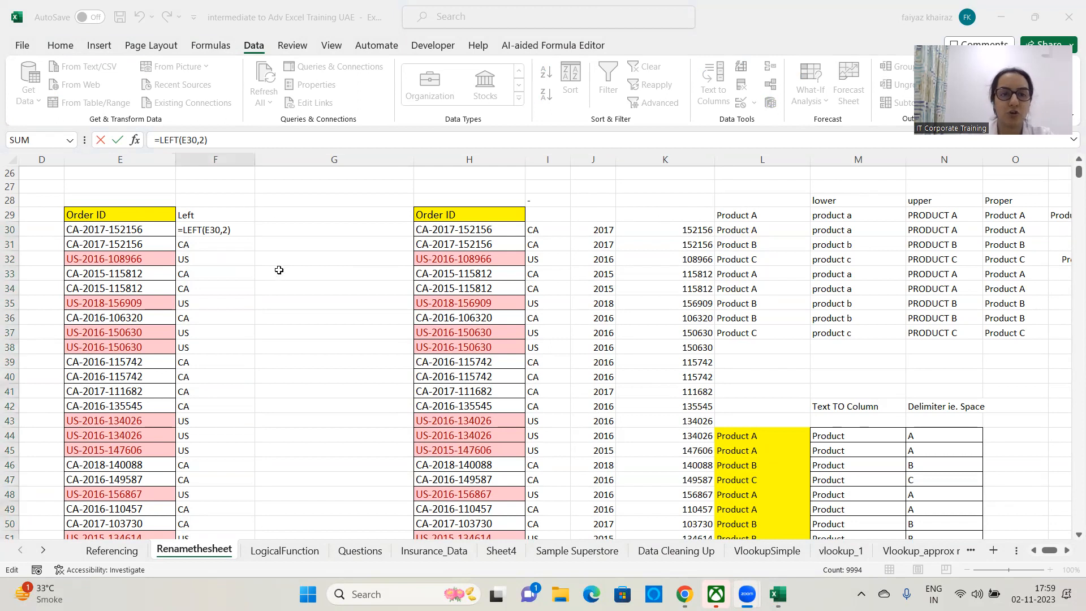
- Enter the heading "RIGHT" in G29 beside the Left heading
click(287, 218)
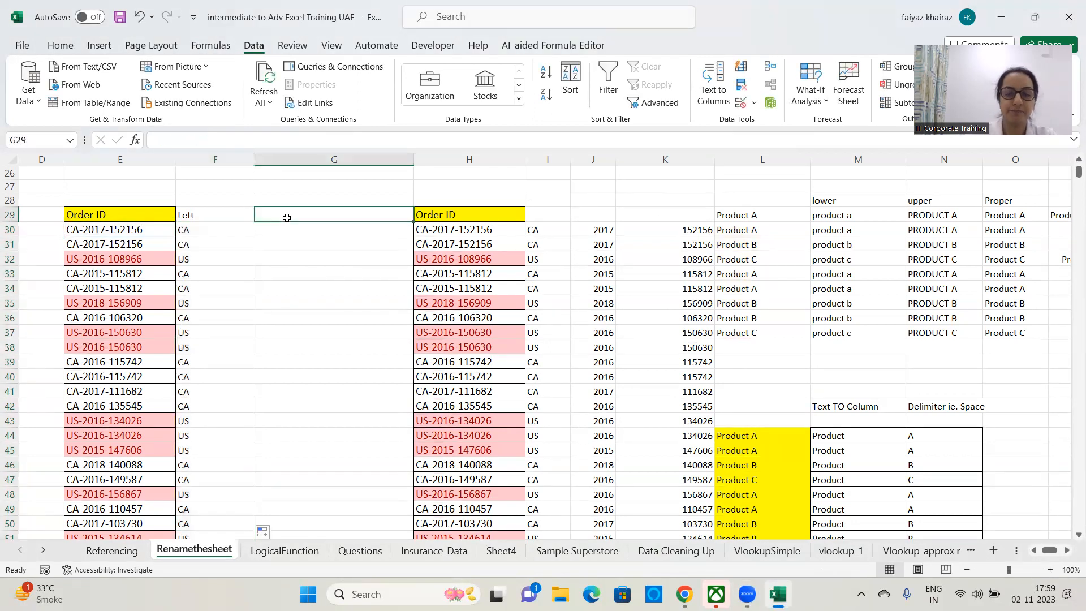
text(RIGHT)
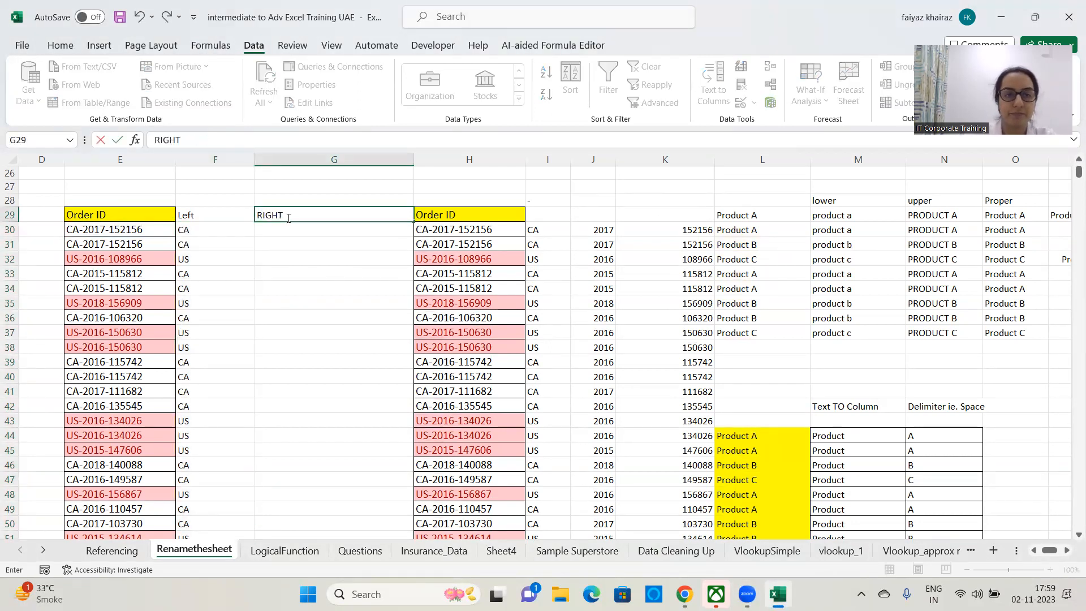
key(Return)
- Start a RIGHT formula in G30 under the new heading
text(=)
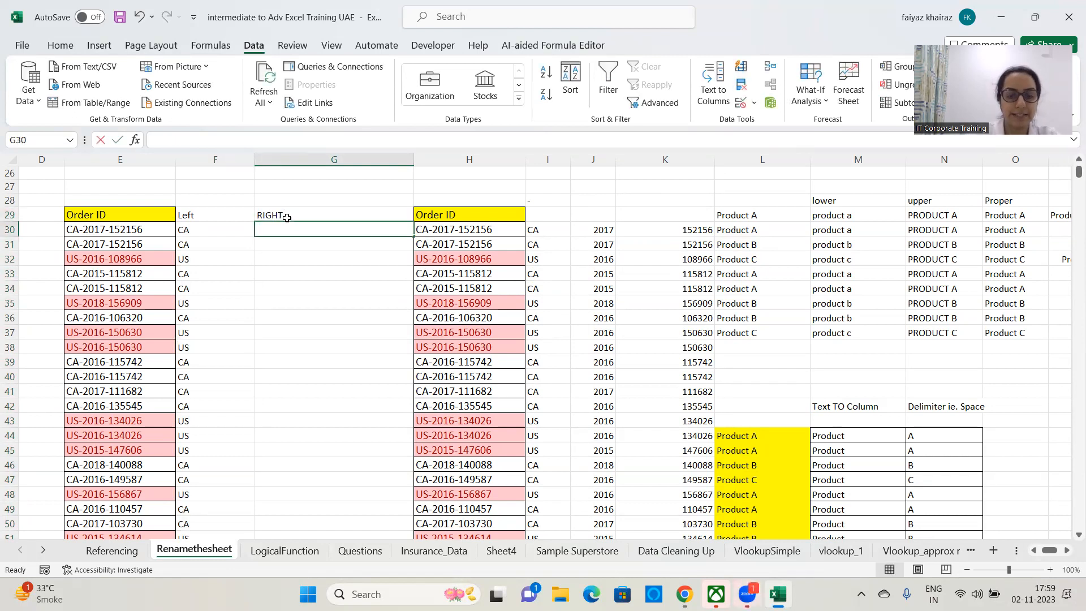
text(right)
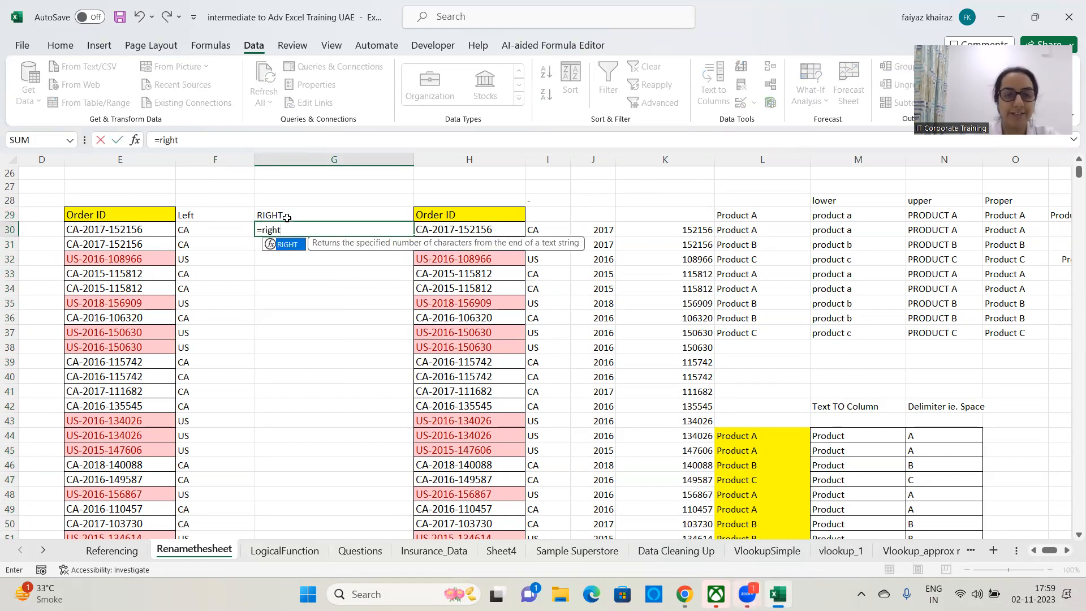
- Enter =RIGHT(E30,6) in cell G30 to extract the last six characters of the Order ID
text(()
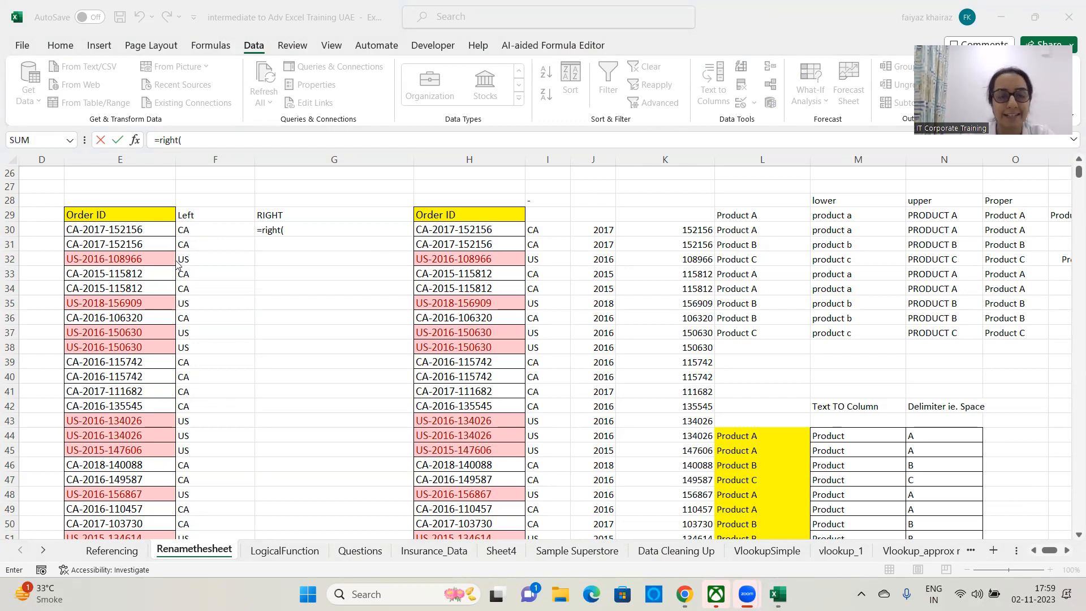
click(308, 232)
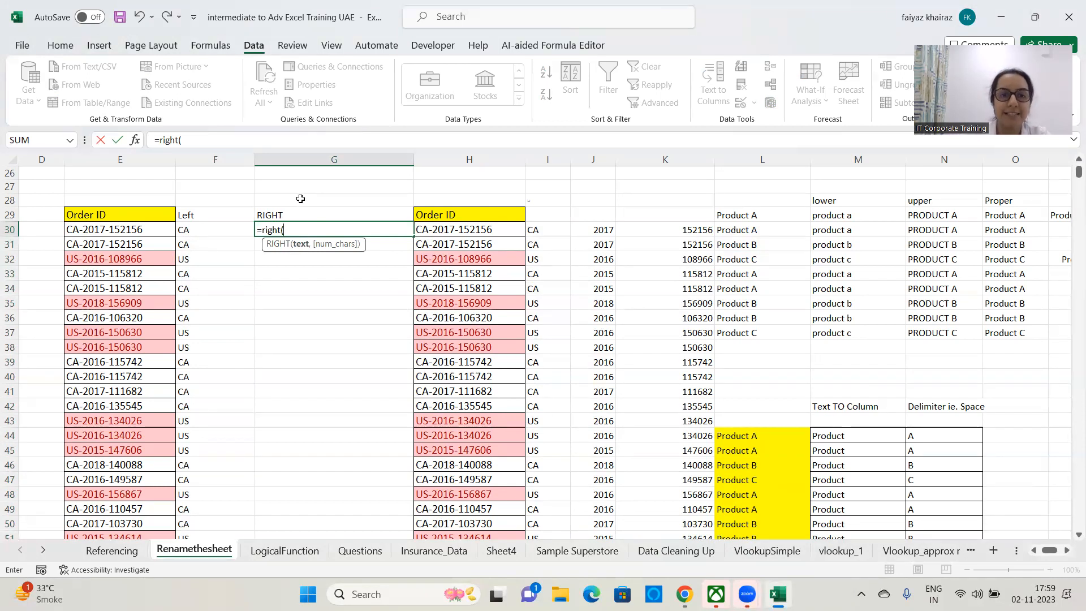
click(134, 228)
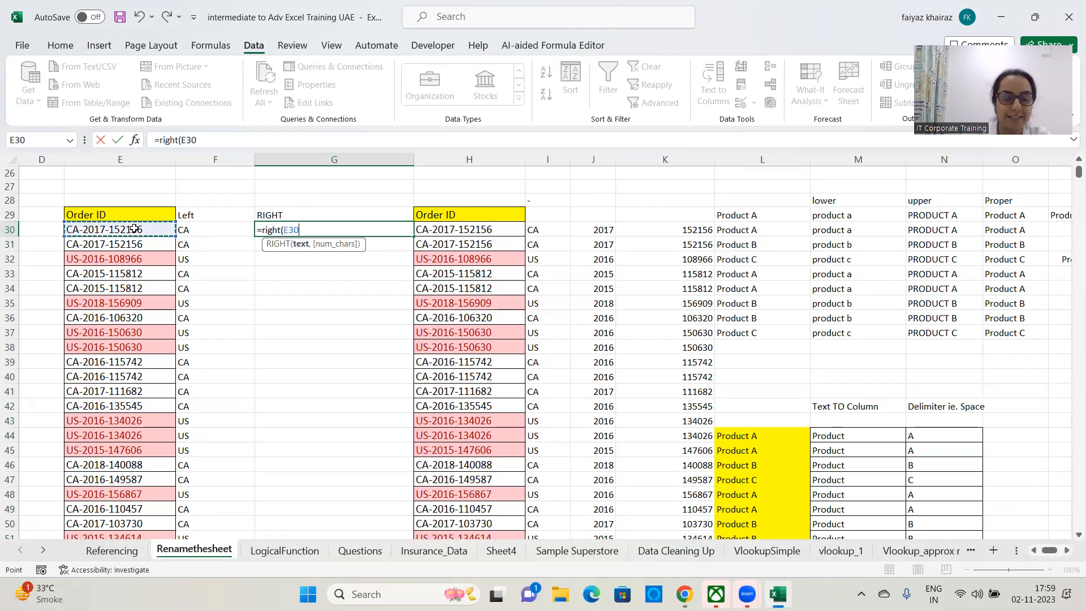
text(,6)
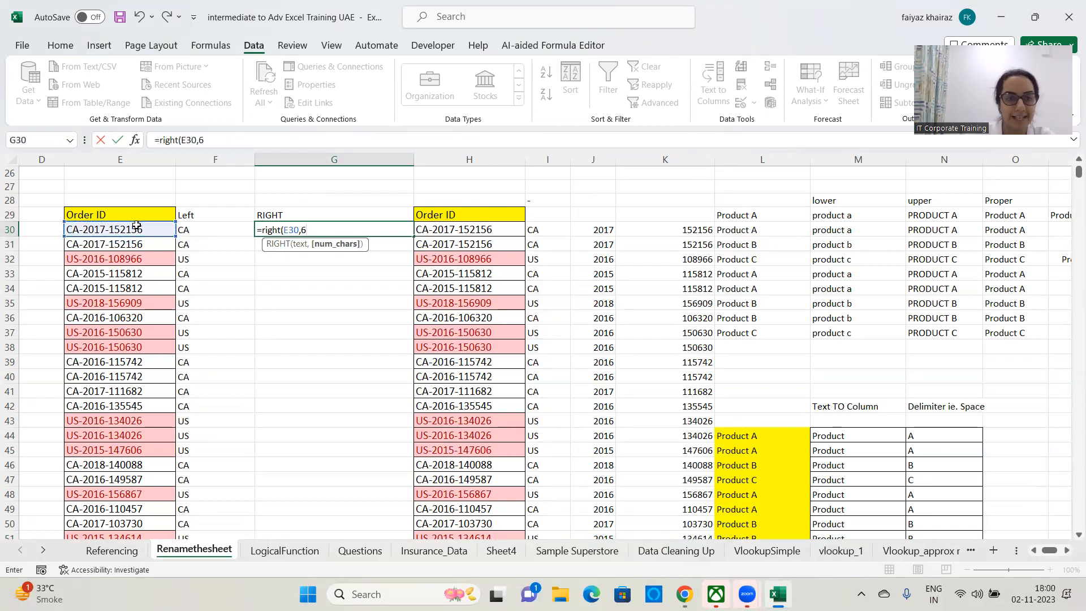
text())
key(Return)
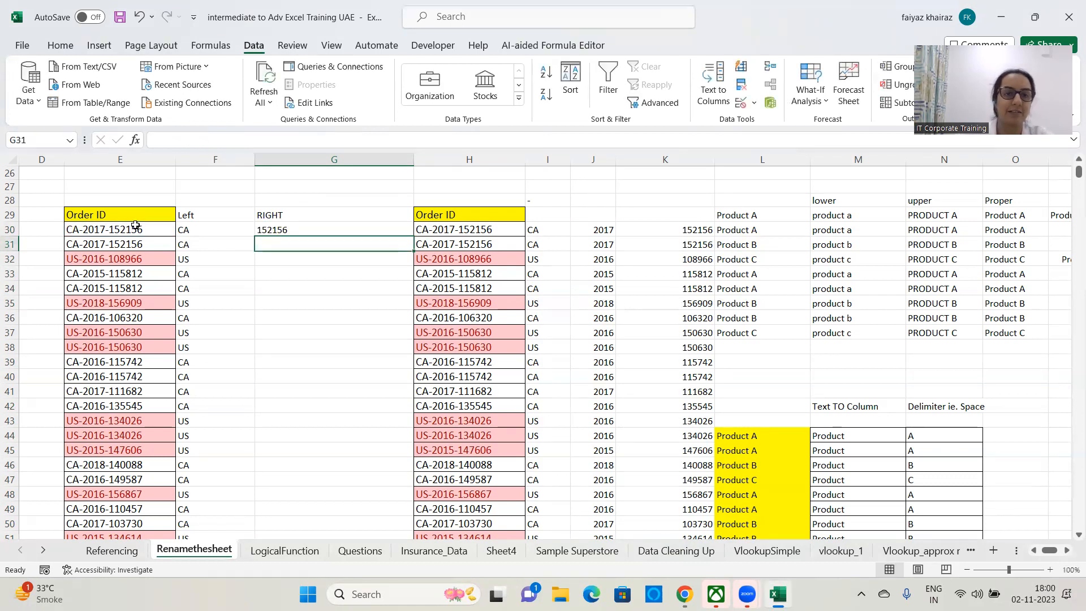
- Fill the RIGHT formula in G30 down column G for all the order rows
click(265, 231)
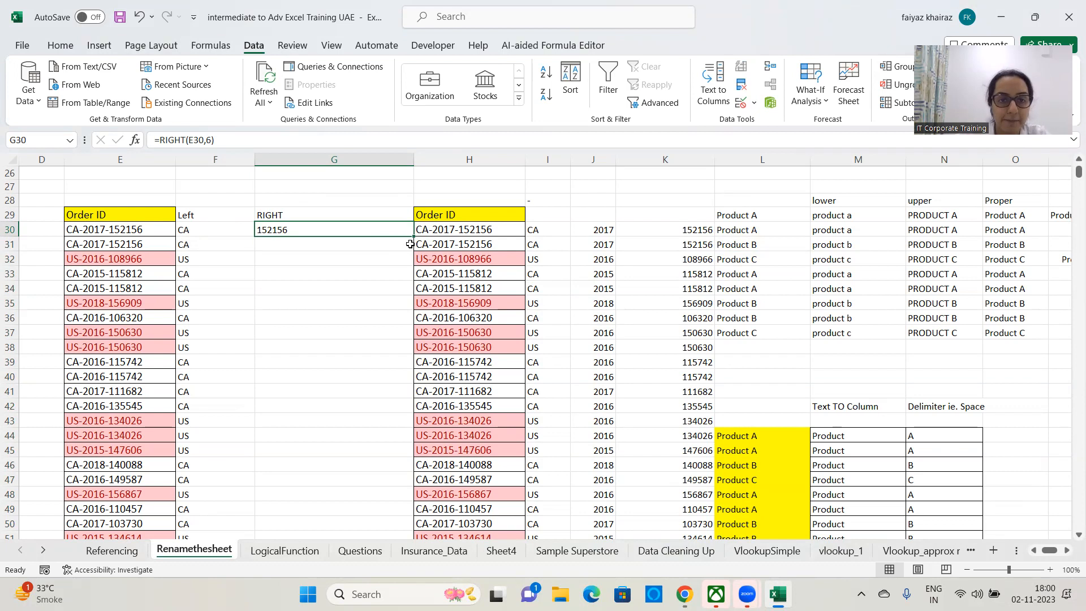
double_click(413, 237)
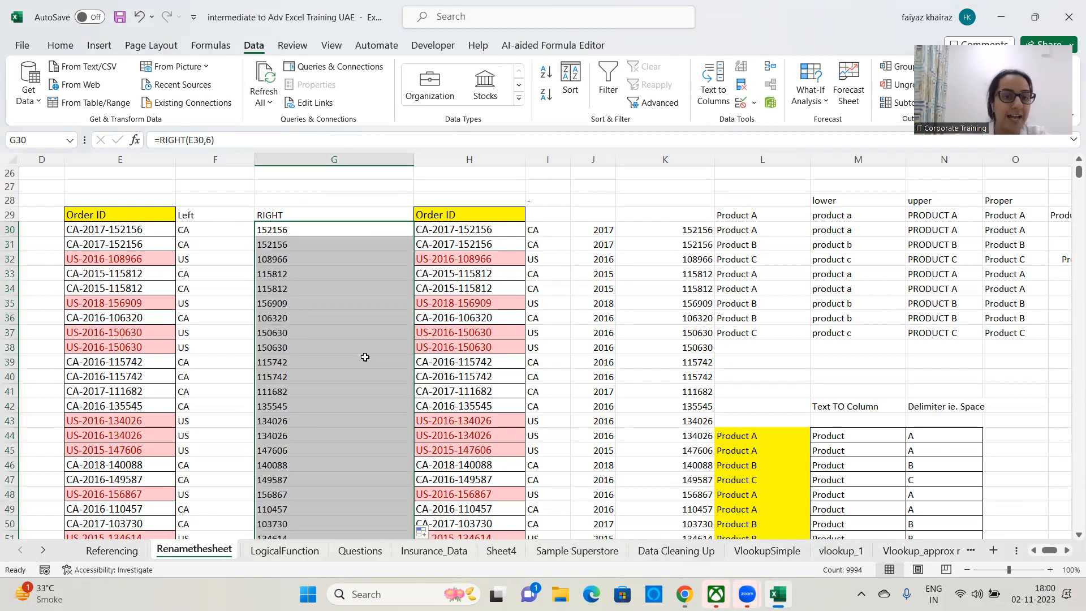
scroll(358, 328, down, 20)
scroll(357, 326, up, 20)
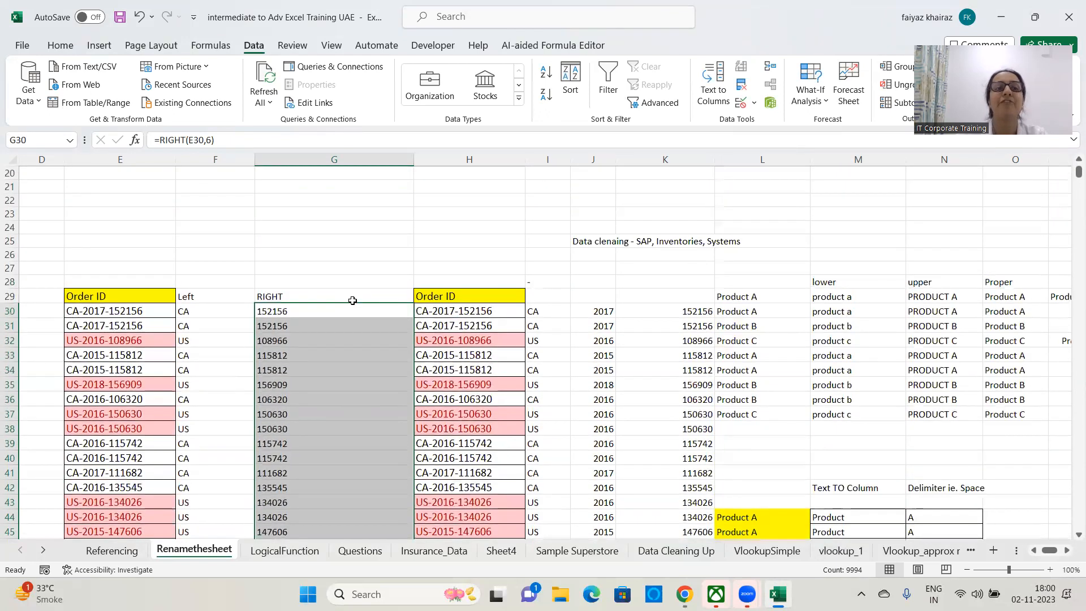
scroll(353, 299, down, 2)
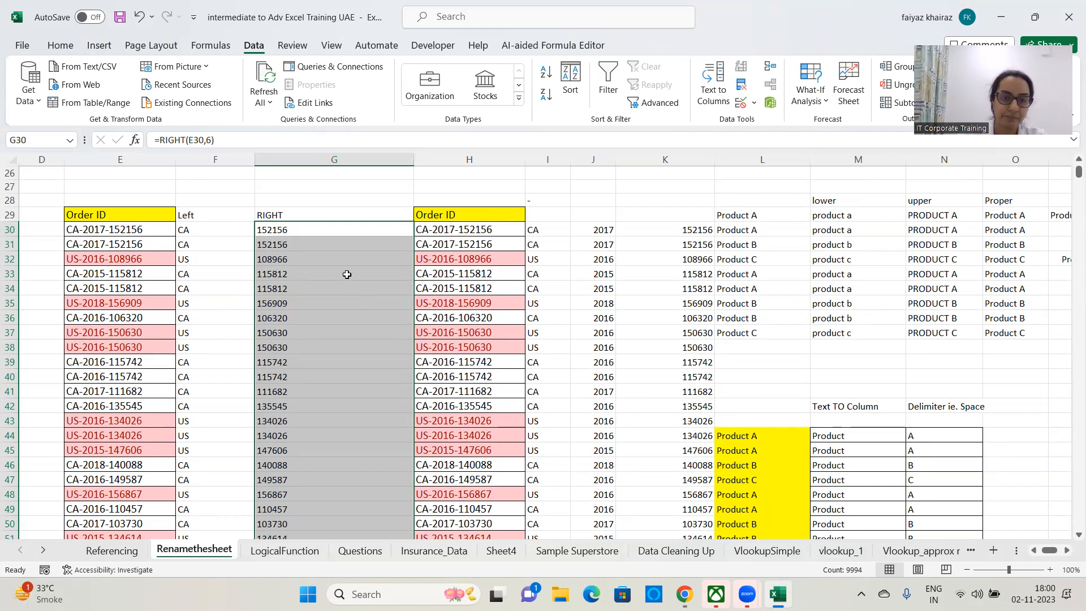
triple_click(262, 142)
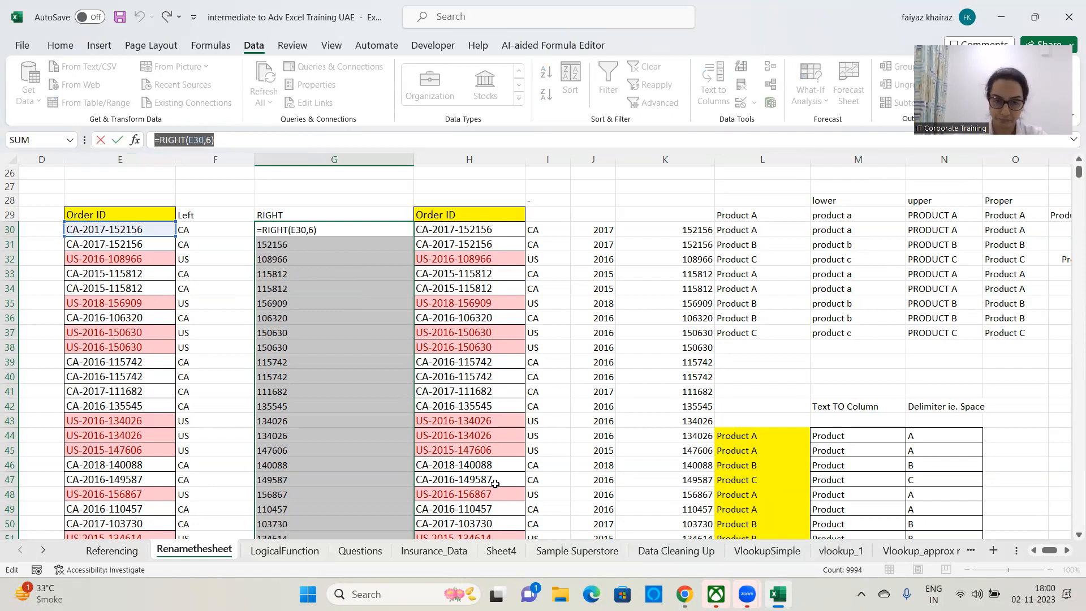
click(448, 436)
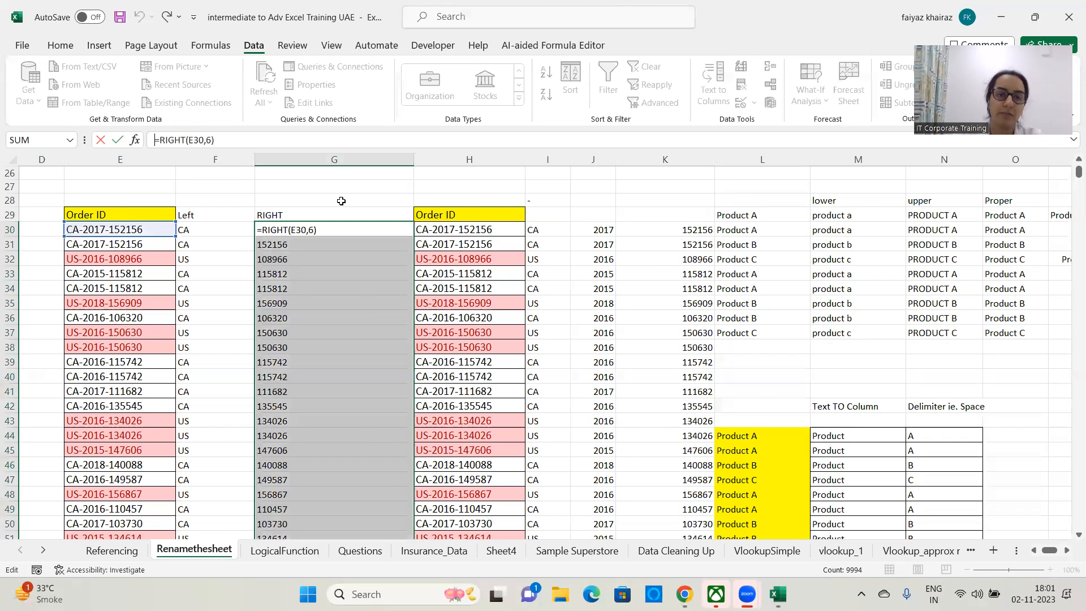
key(ctrl+Return)
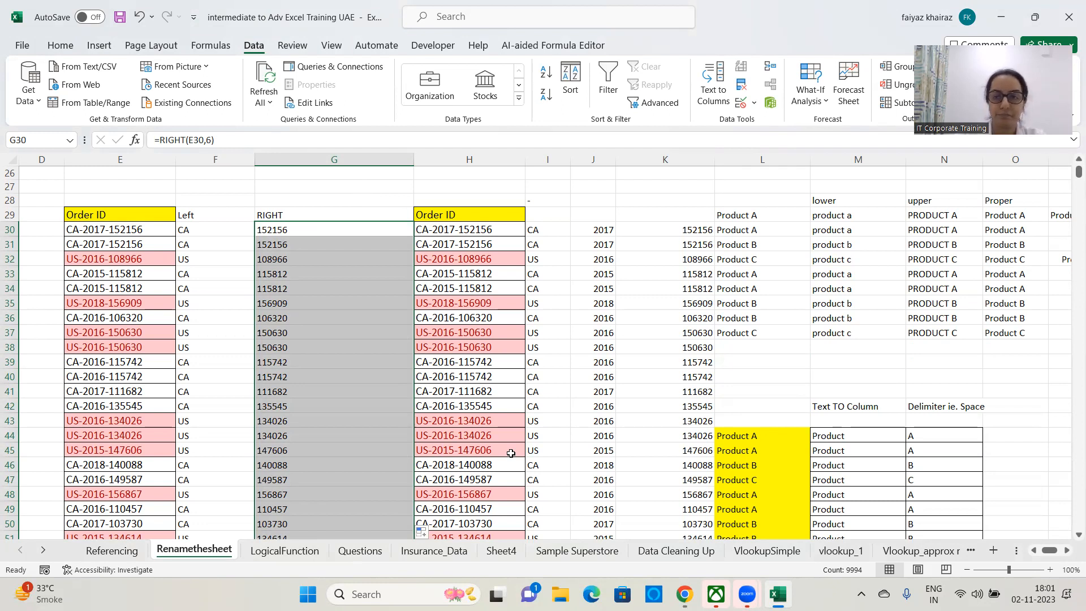
click(586, 451)
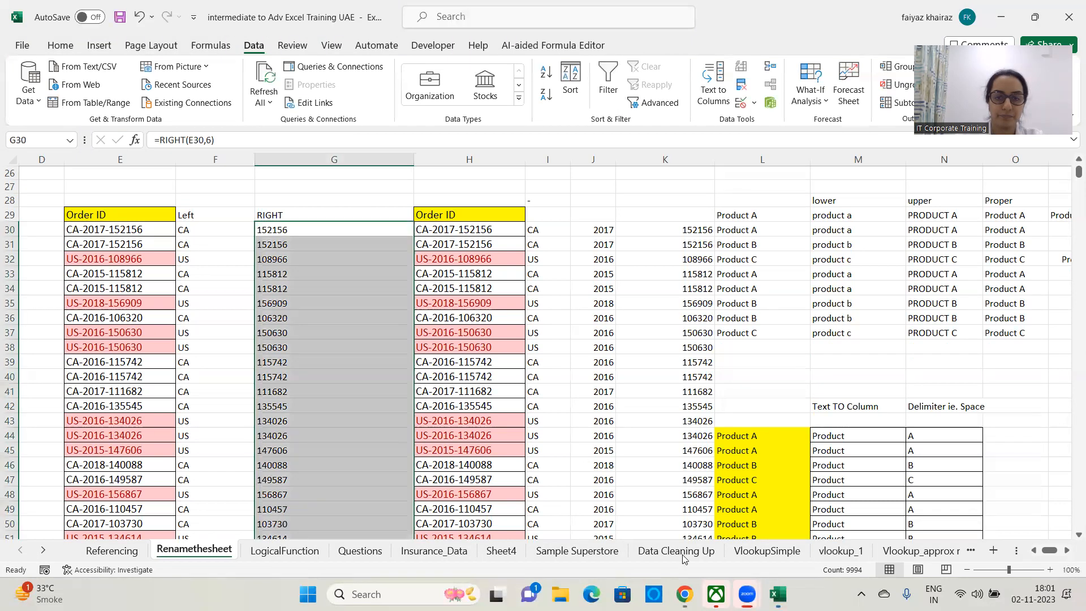
- Open the Data Cleaning Up sheet and narrow its Contact column
click(676, 551)
click(733, 311)
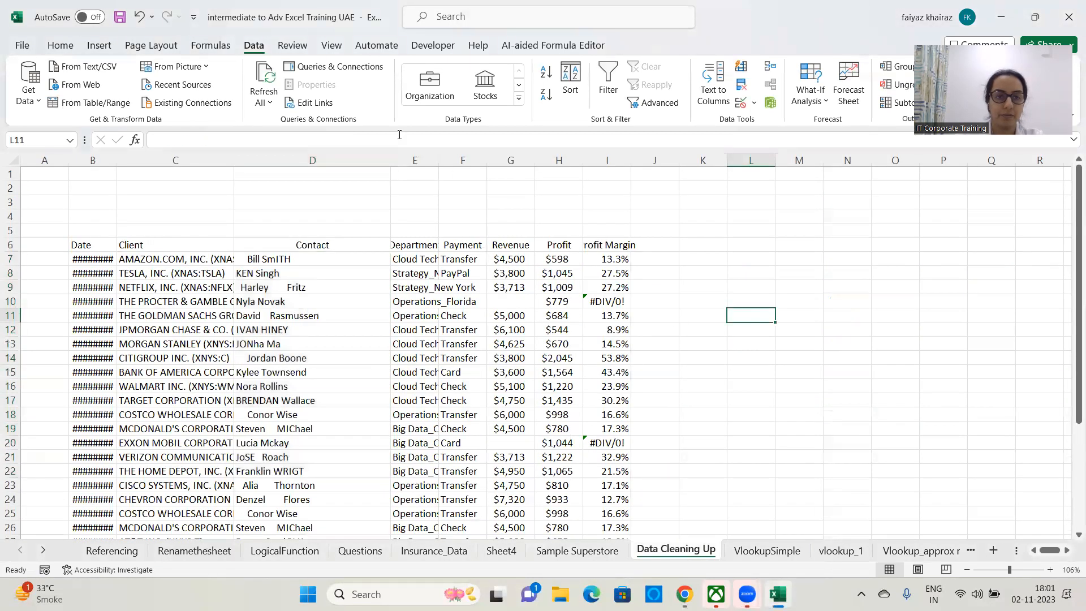
drag(390, 160, 321, 171)
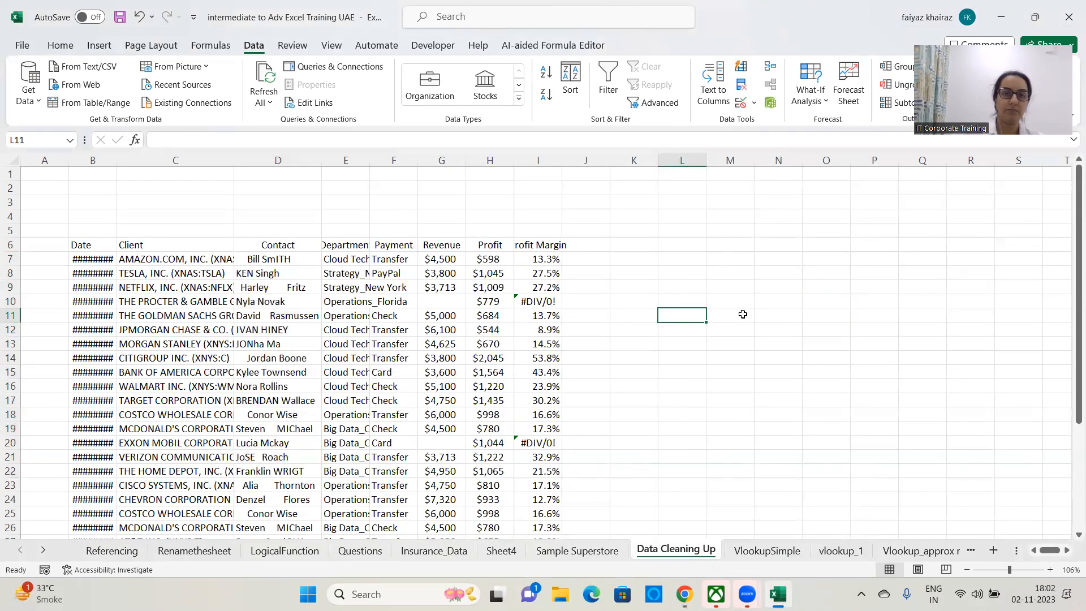
click(536, 259)
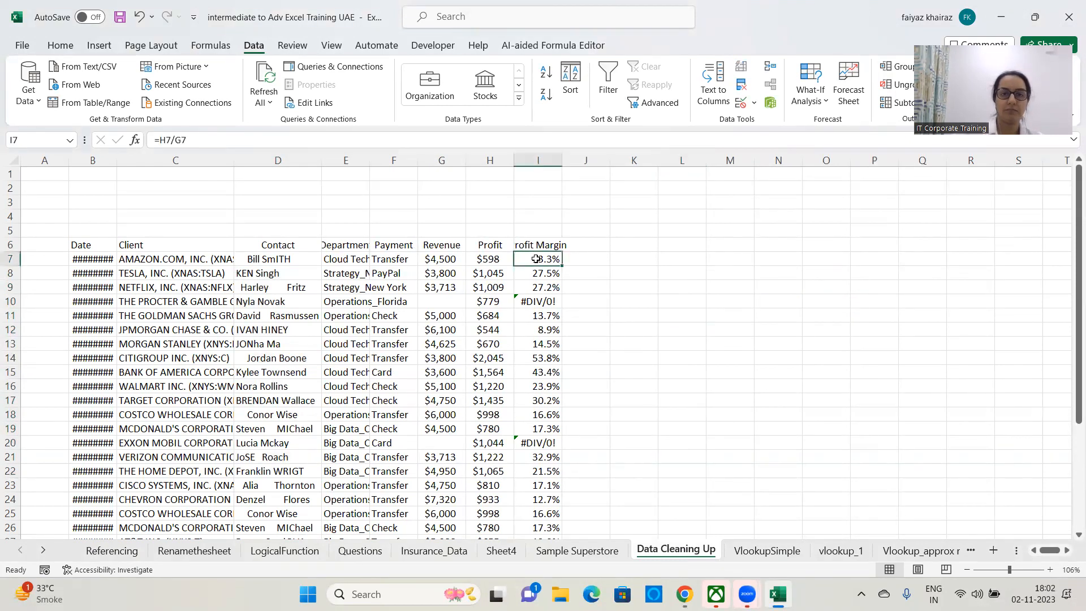
click(675, 260)
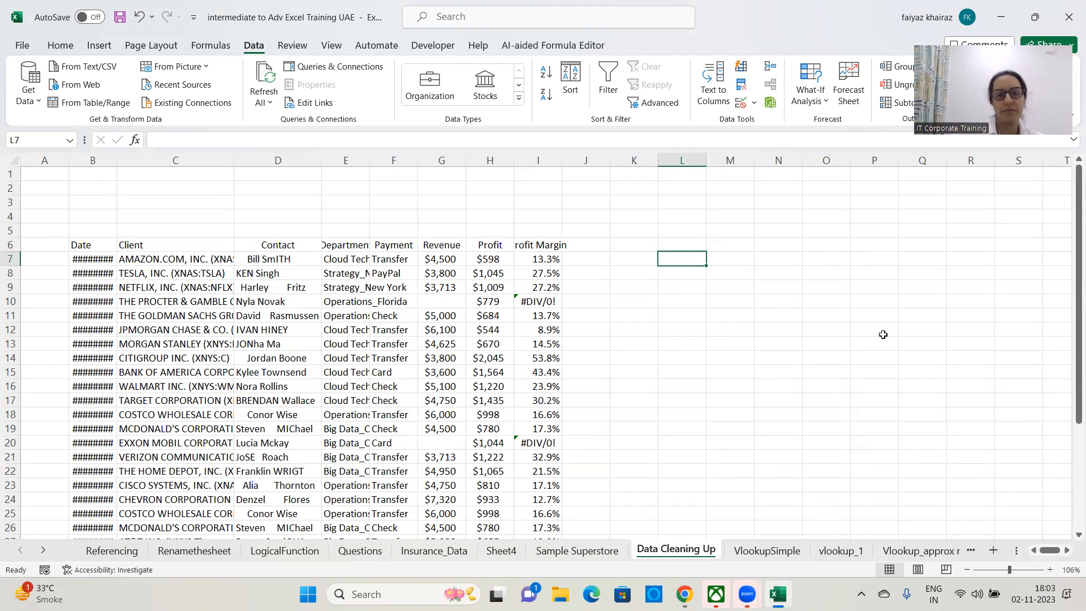
click(722, 342)
click(723, 357)
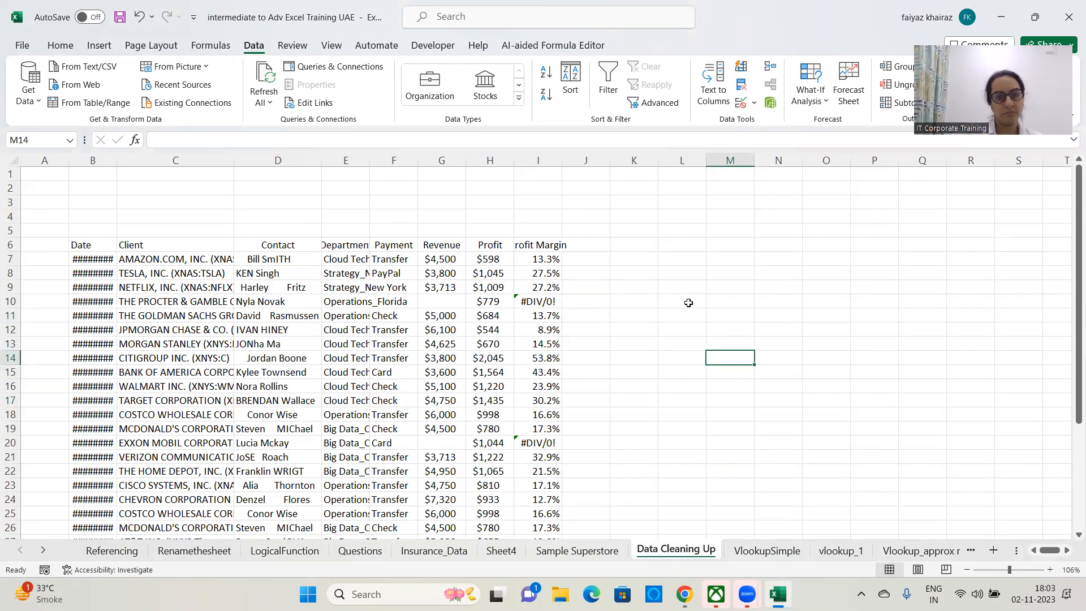
click(502, 572)
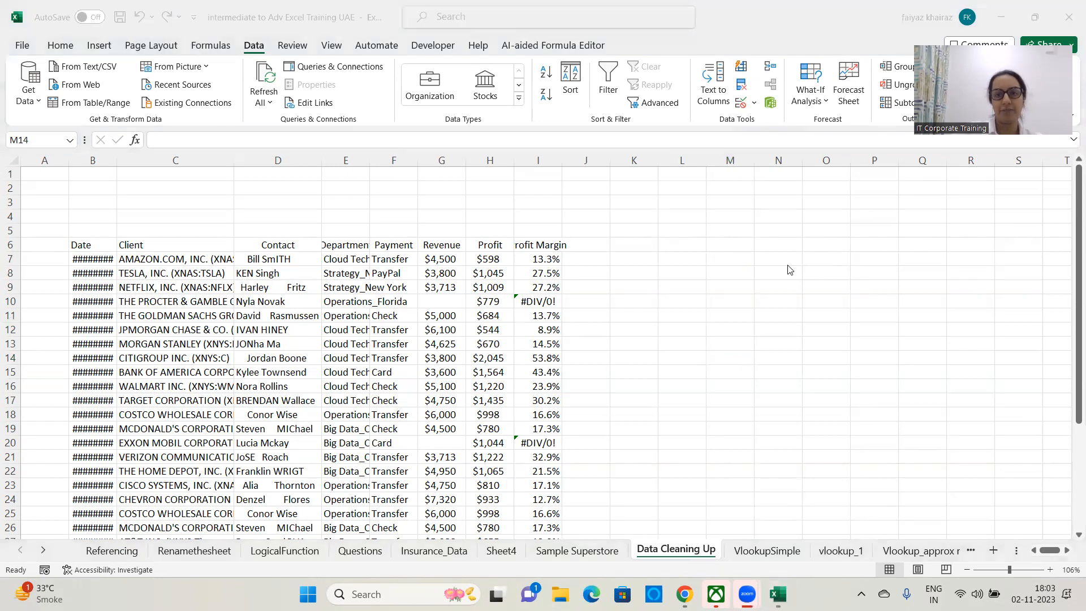
scroll(701, 338, down, 1)
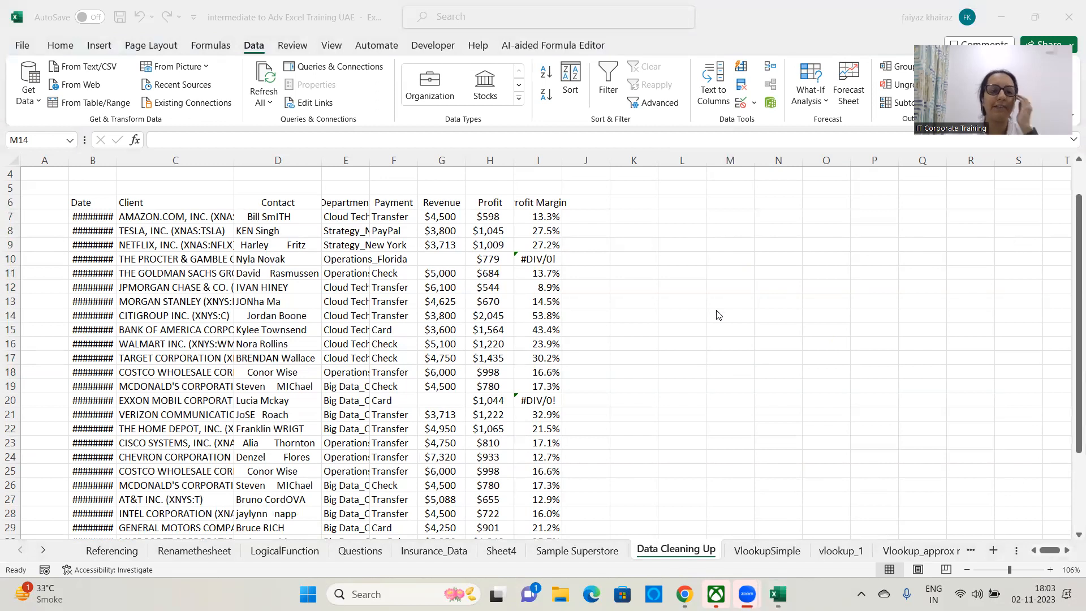
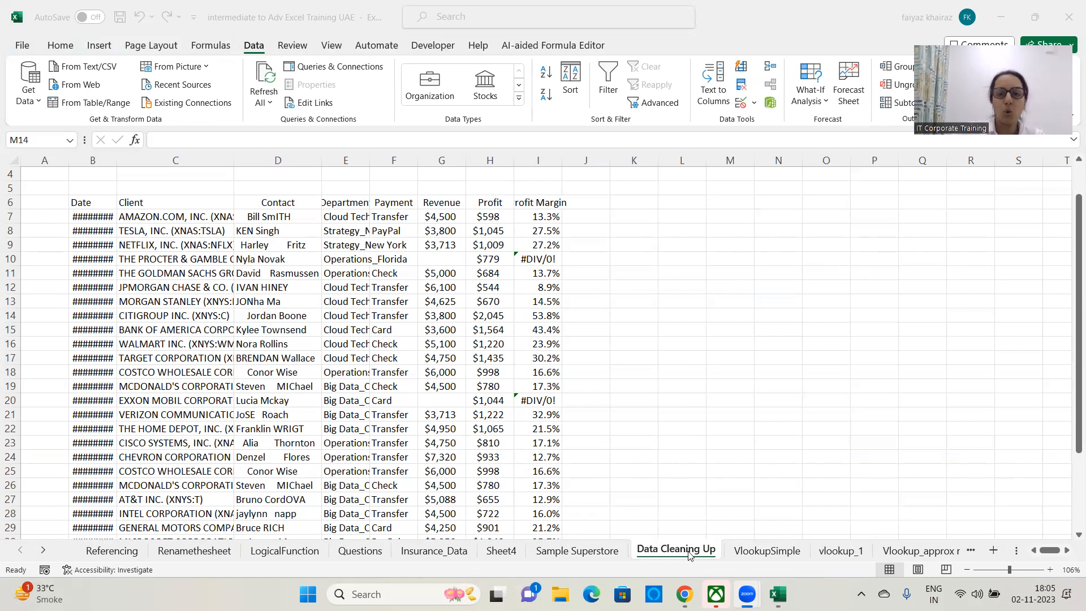
- Duplicate the Data Cleaning Up sheet directly after the original and open the copy
click(688, 554)
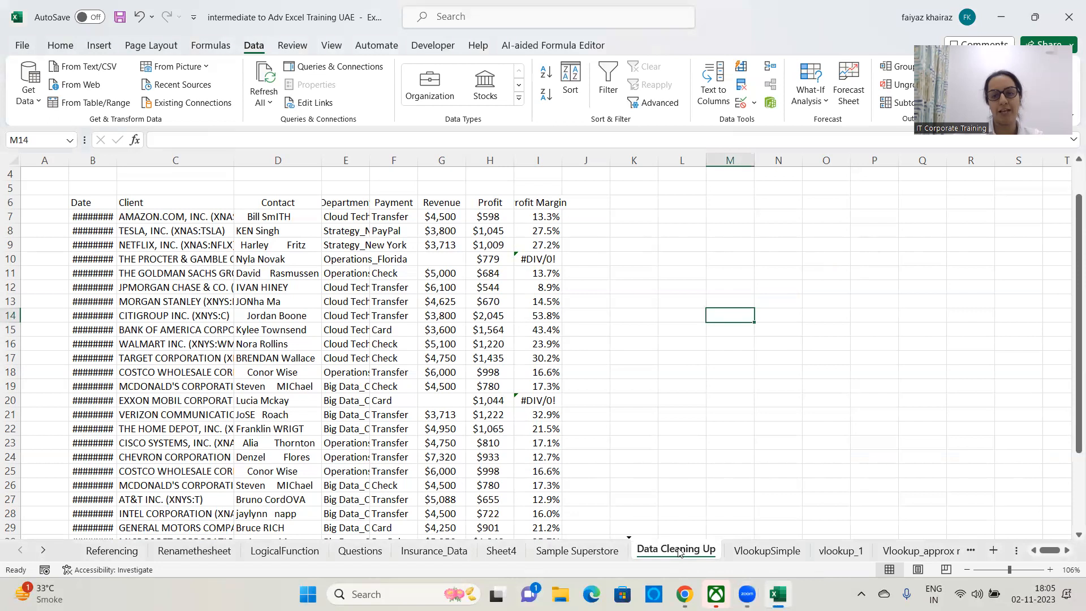
drag(678, 548, 679, 548)
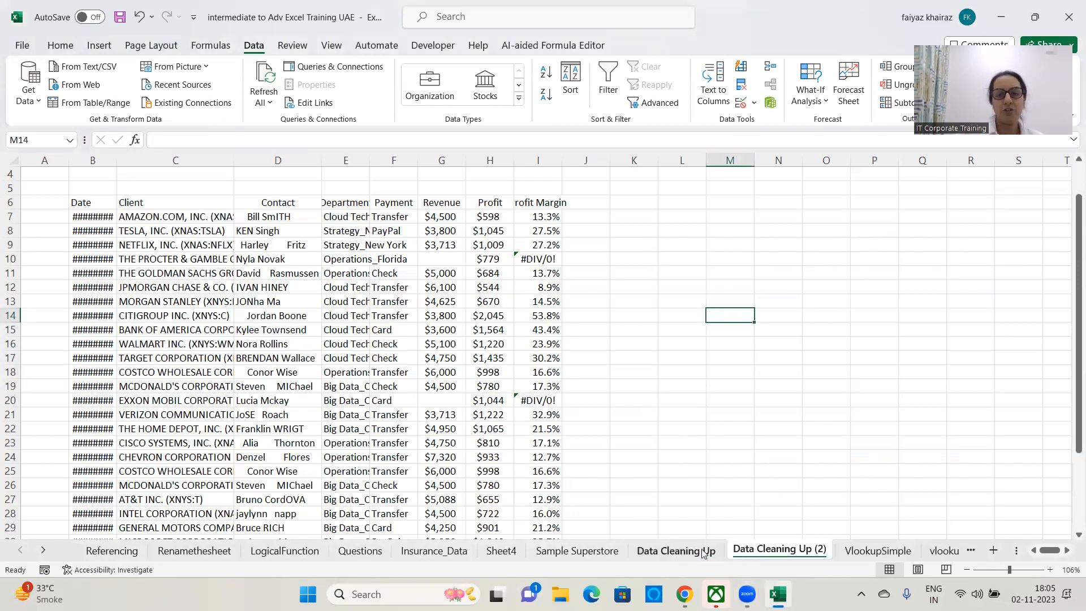
click(704, 553)
click(742, 555)
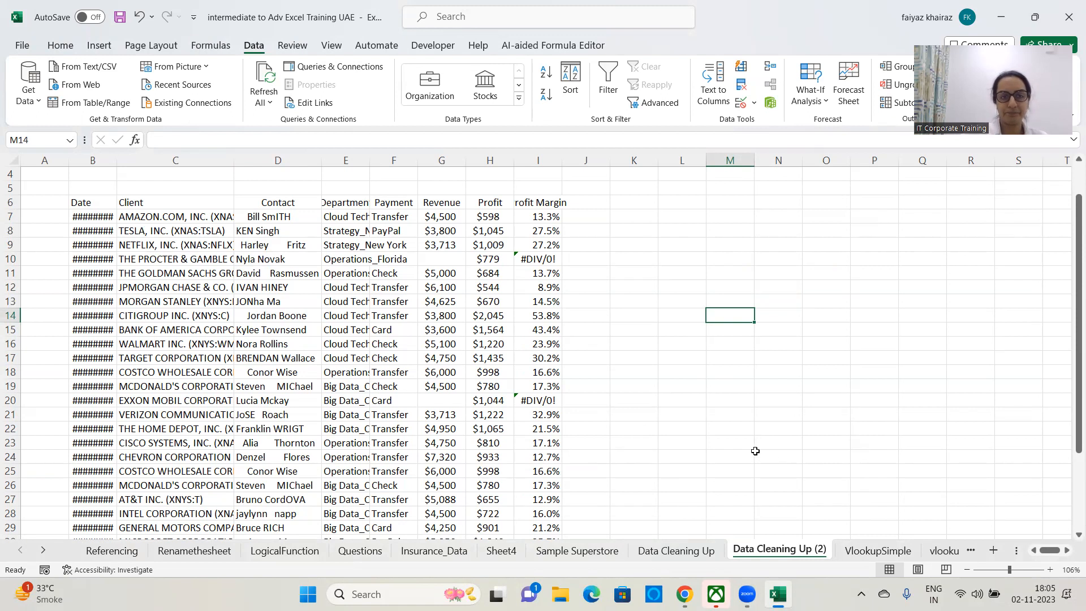
- AutoFit the row heights and column widths of the whole client table on the Data Cleaning Up (2) sheet
click(164, 273)
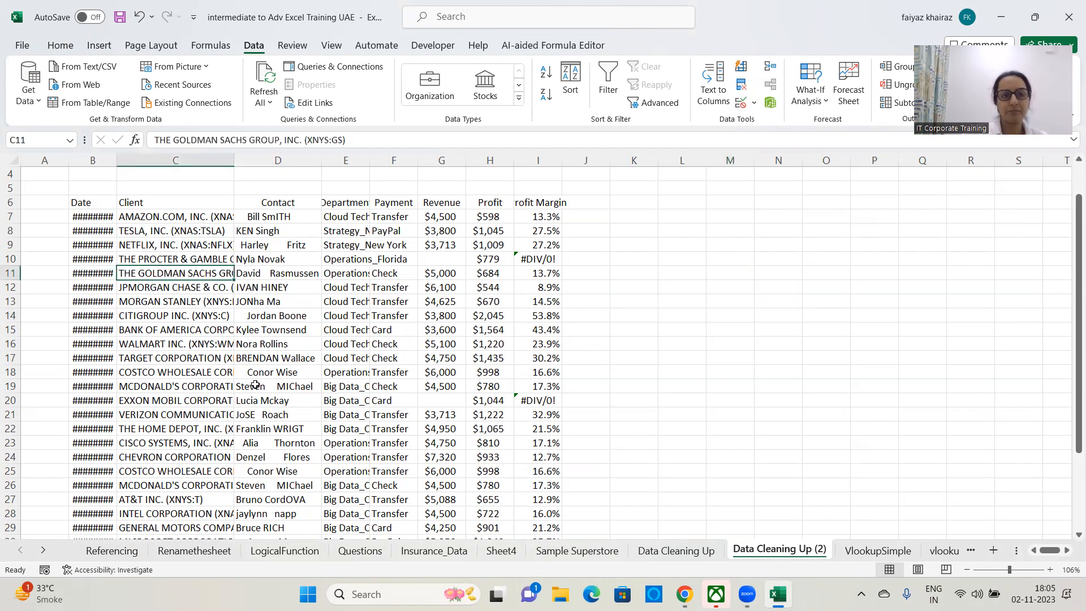
click(241, 353)
click(197, 345)
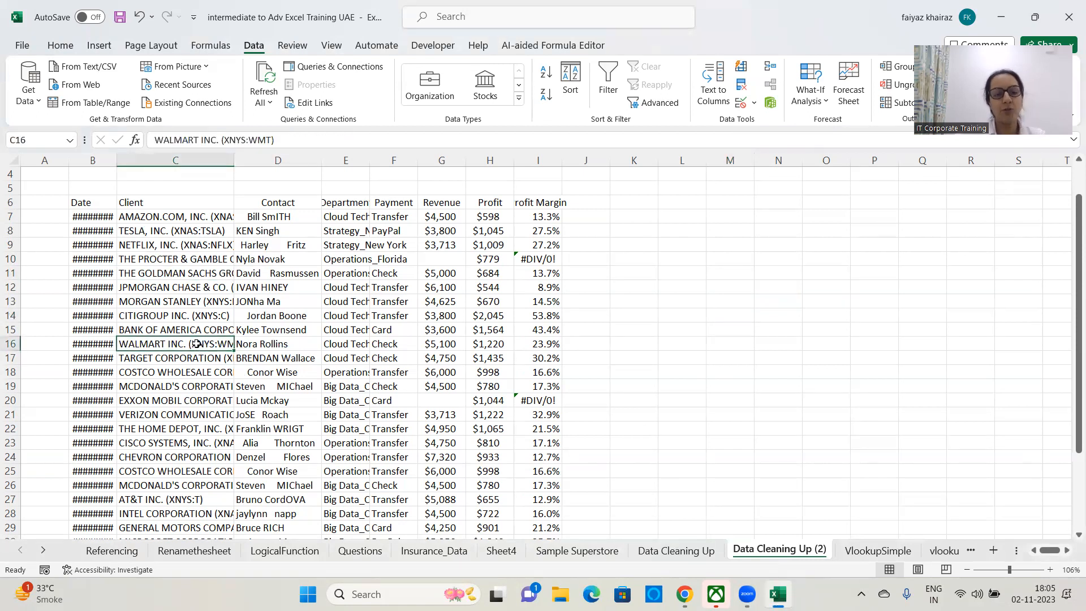
key(ctrl+a)
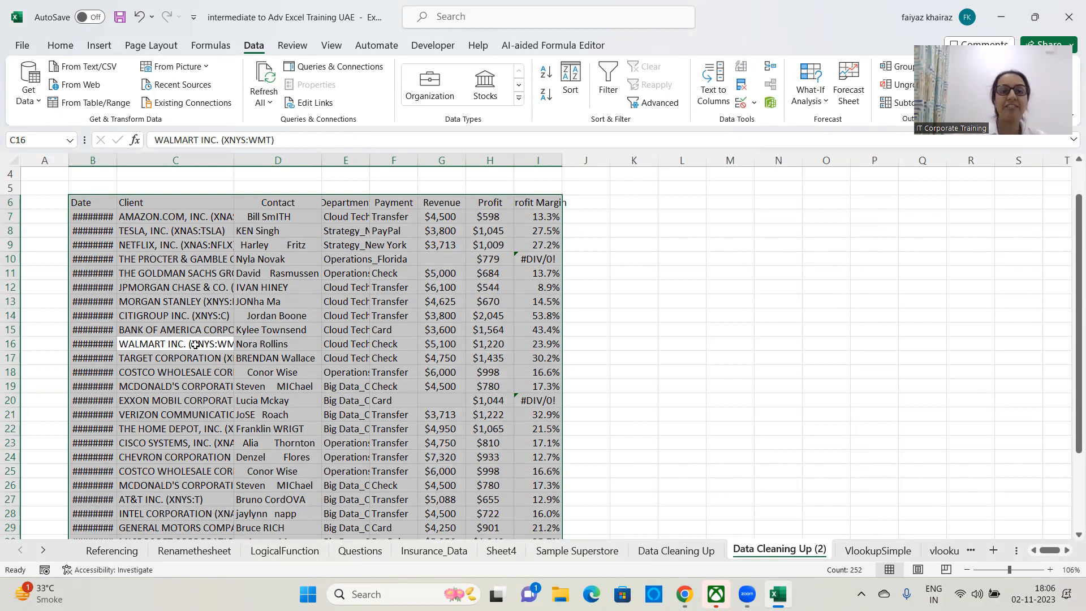
click(60, 46)
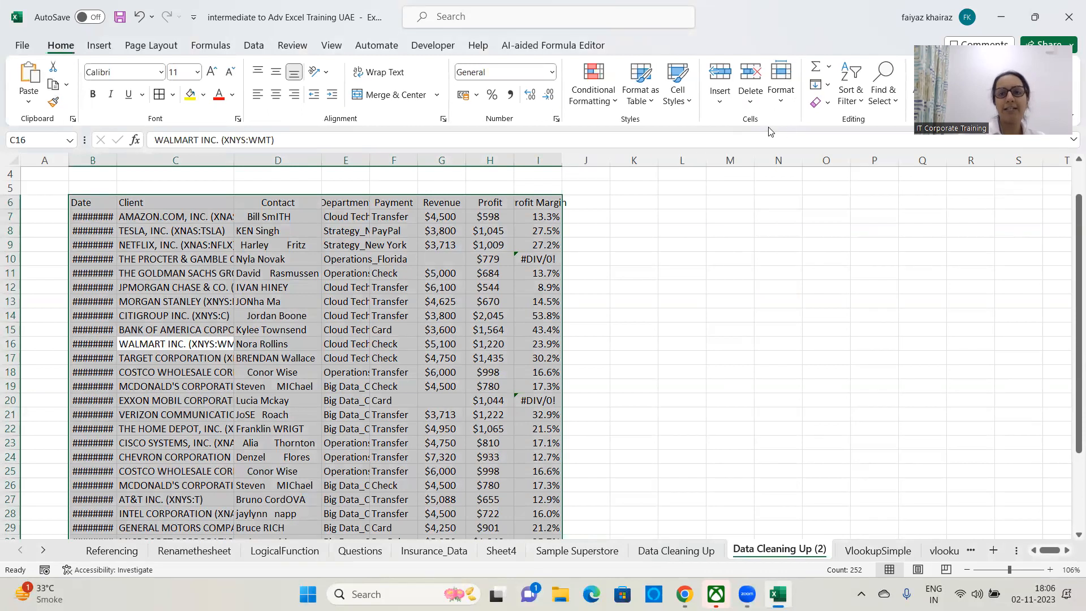
click(784, 101)
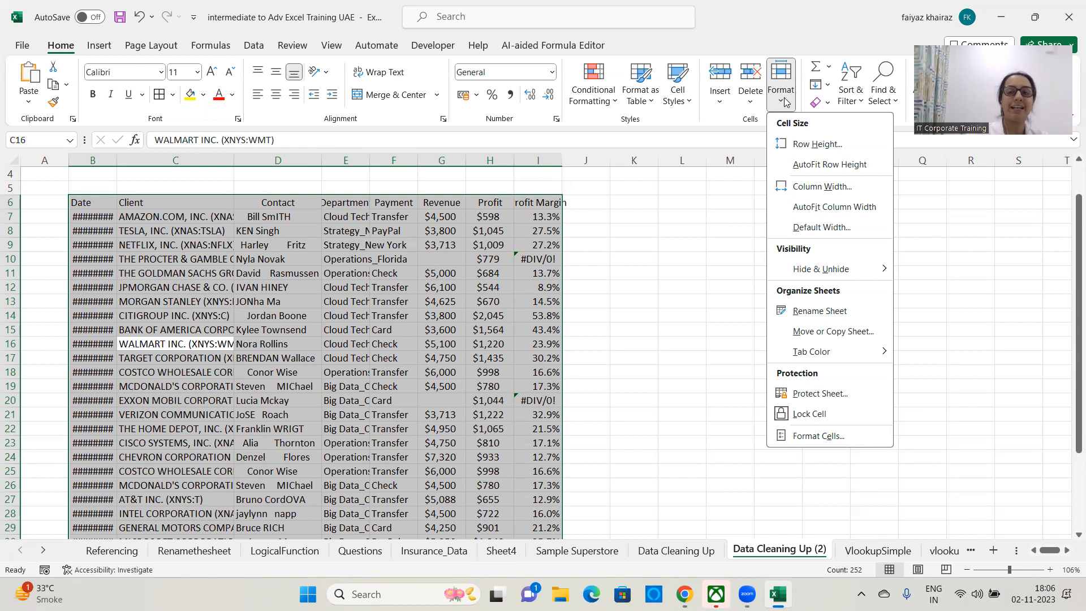
click(863, 165)
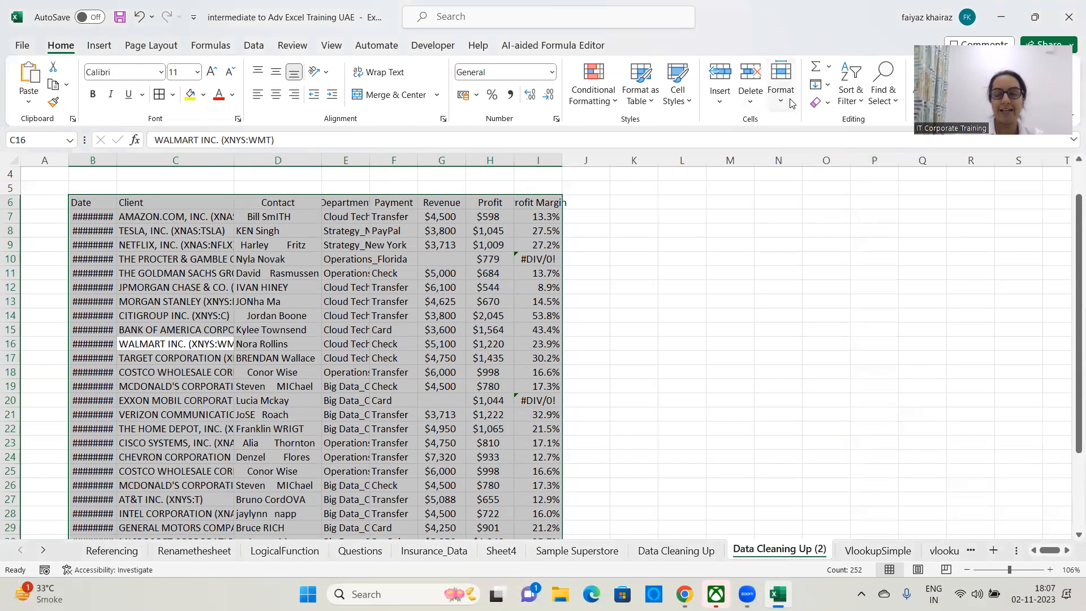
click(780, 85)
click(827, 206)
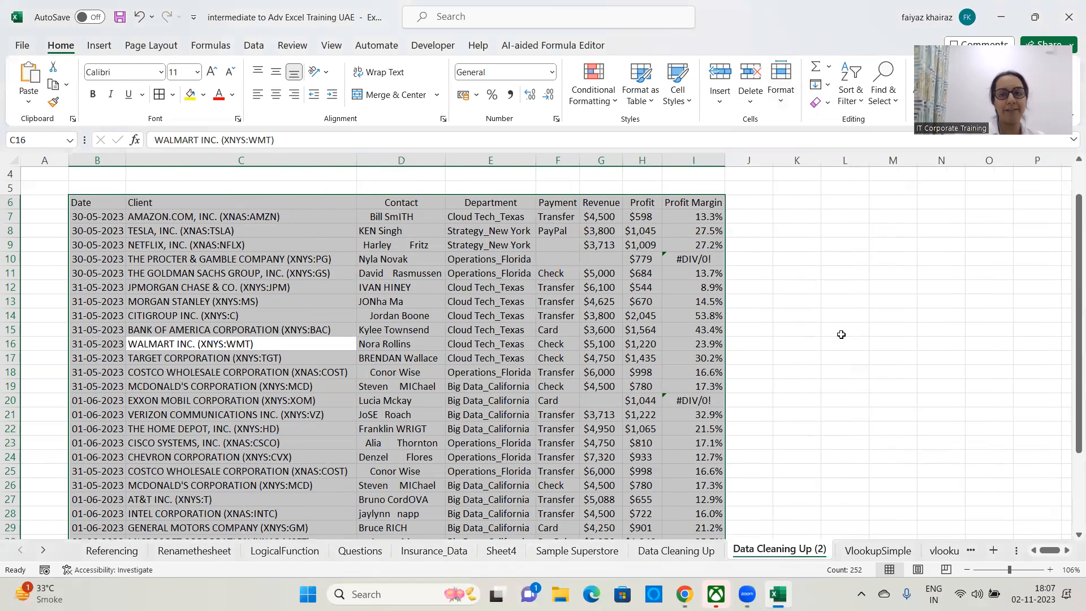
click(781, 85)
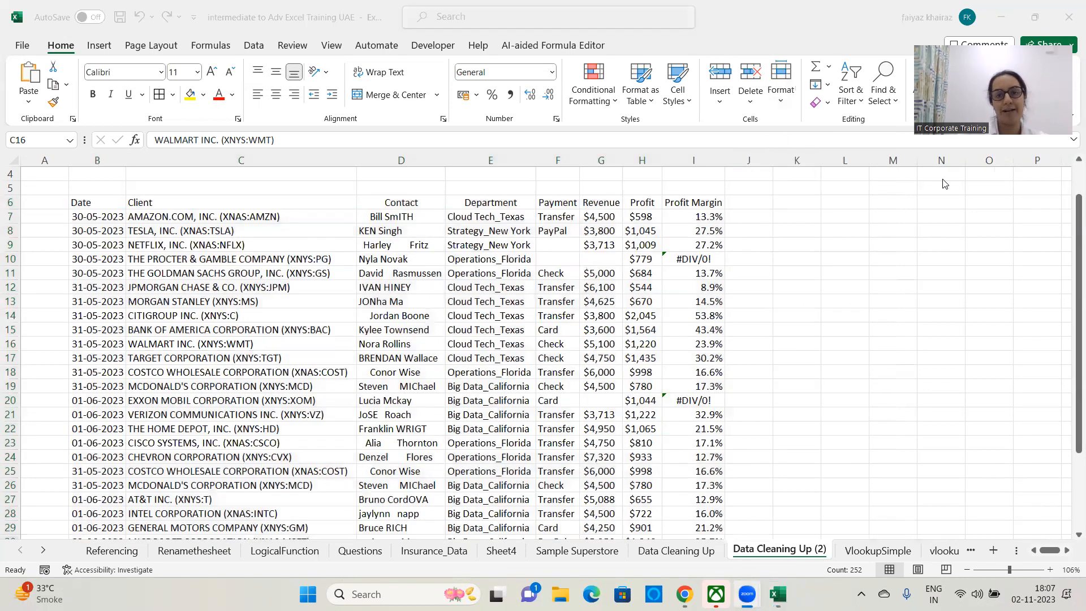
click(479, 304)
click(636, 305)
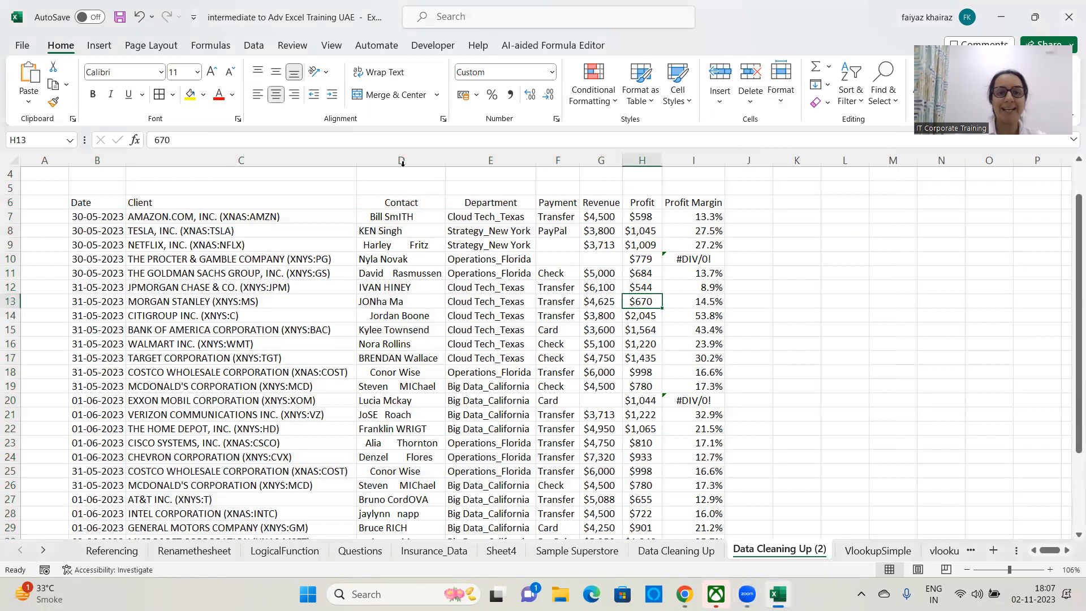
- Insert a blank column before the Contact column
click(395, 161)
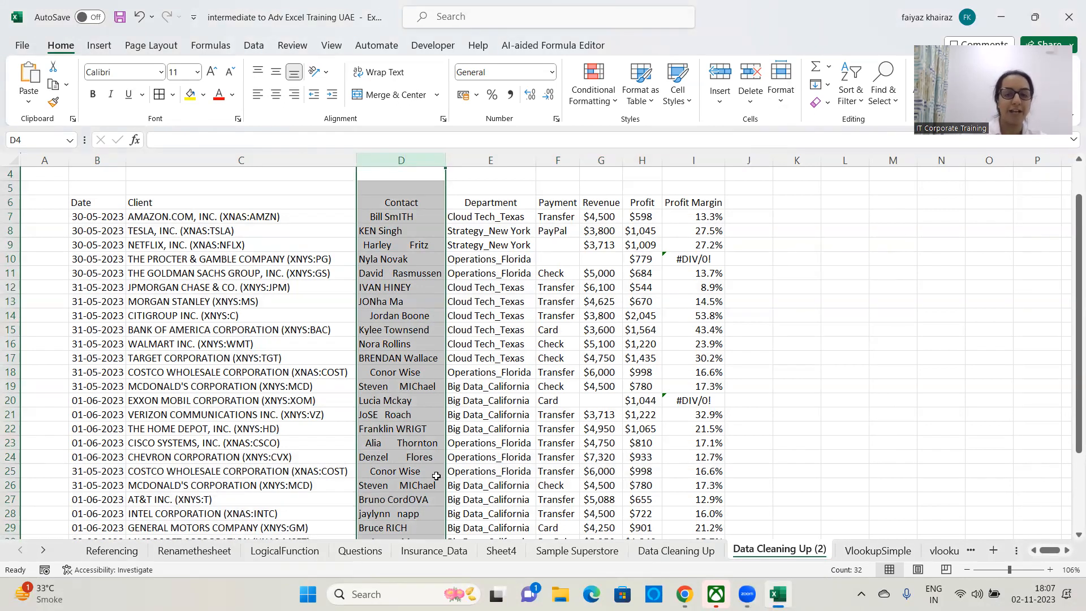
key(ctrl+shift+plus)
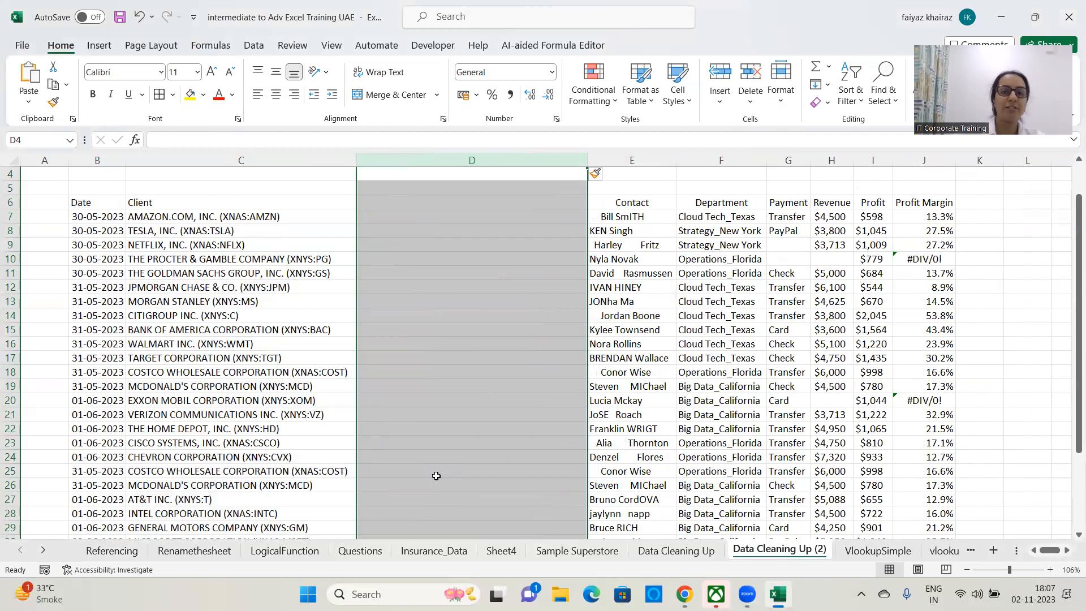
- Enter the note "Ctrl + Shift +Plus =" in cell D4 above the blank column
click(427, 177)
text(Ctr)
text(l +)
text( Sheet)
key(BackSpace)
key(BackSpace)
key(BackSpace)
text(ift +)
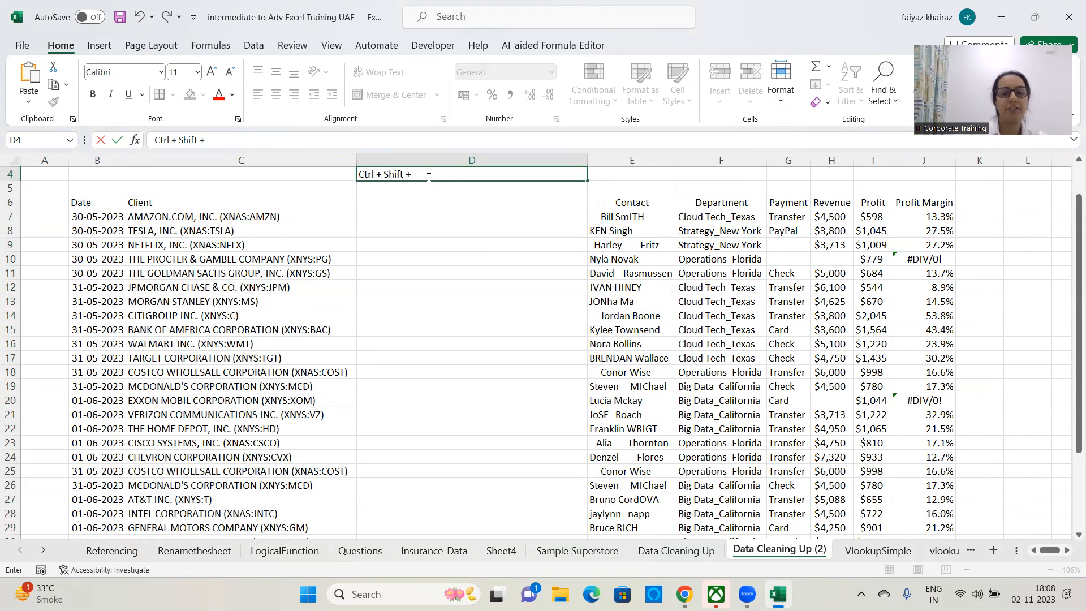
text(Plus)
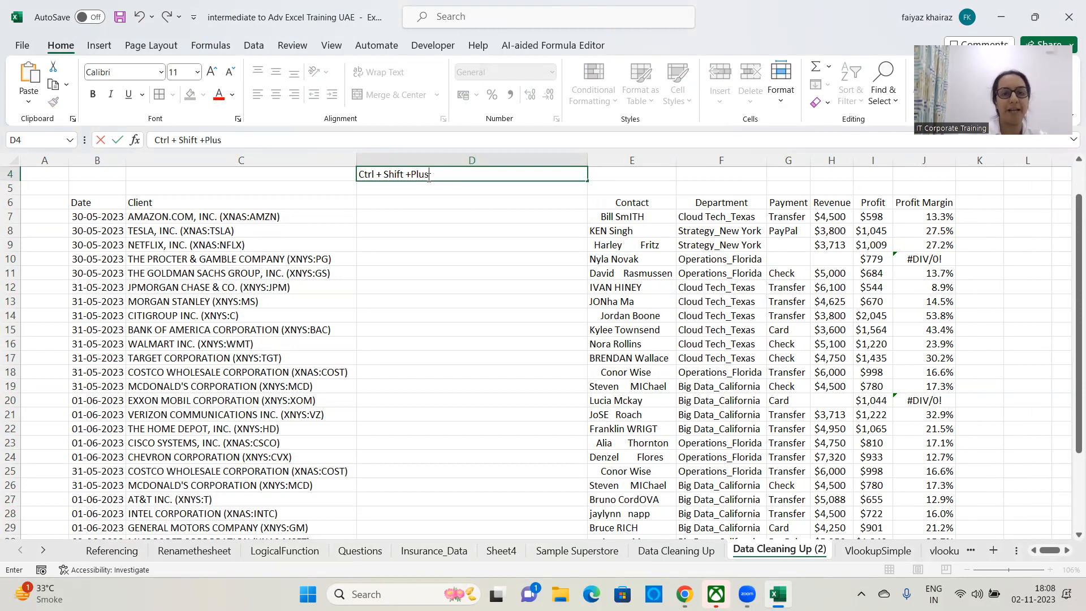
click(453, 300)
click(446, 174)
double_click(448, 177)
text(+)
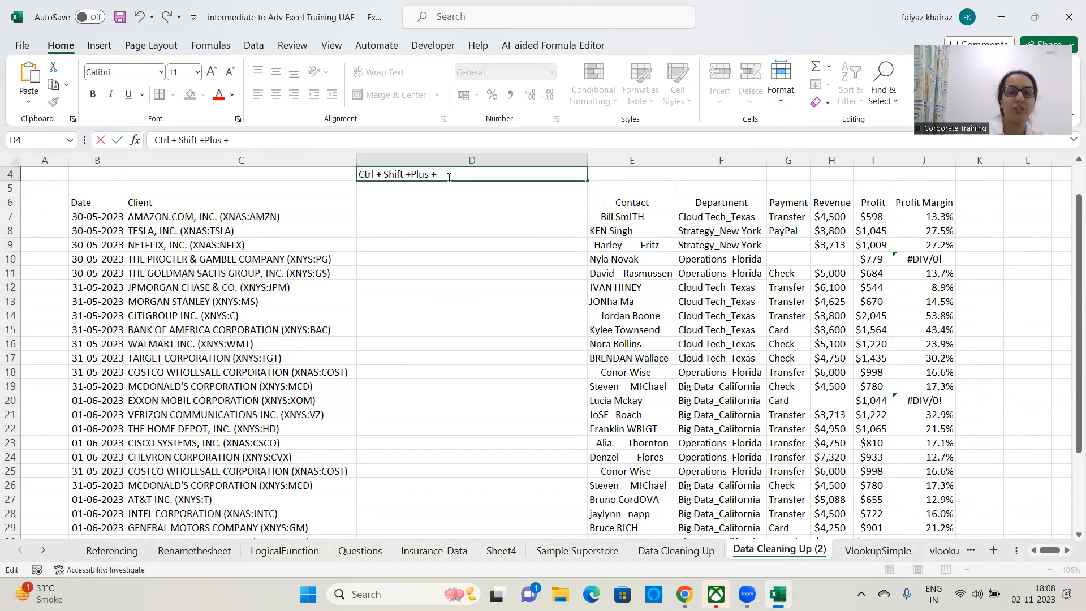
key(BackSpace)
text(=)
click(469, 268)
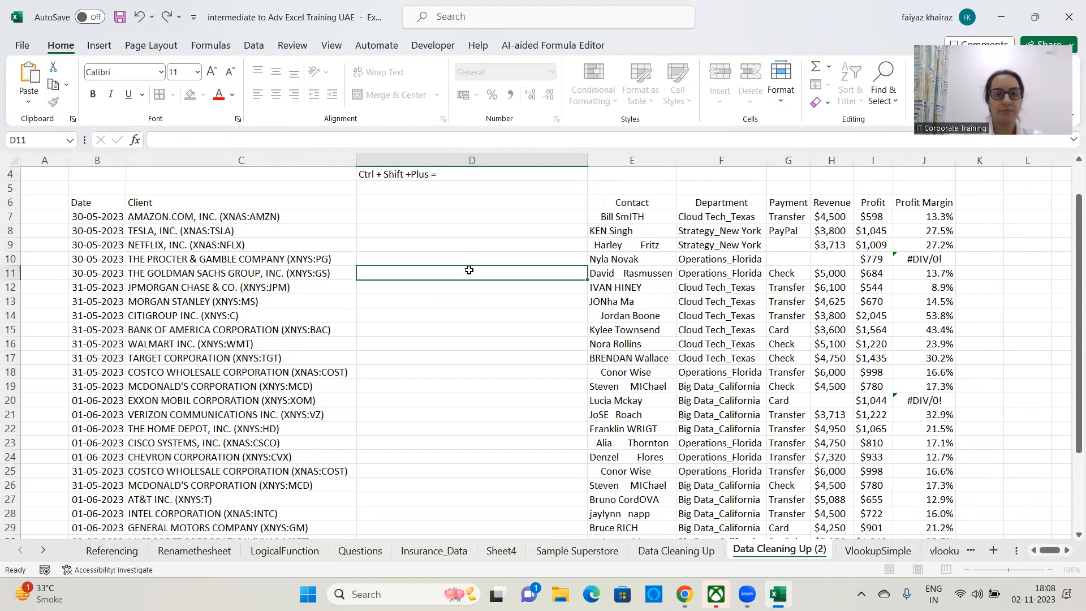
click(467, 212)
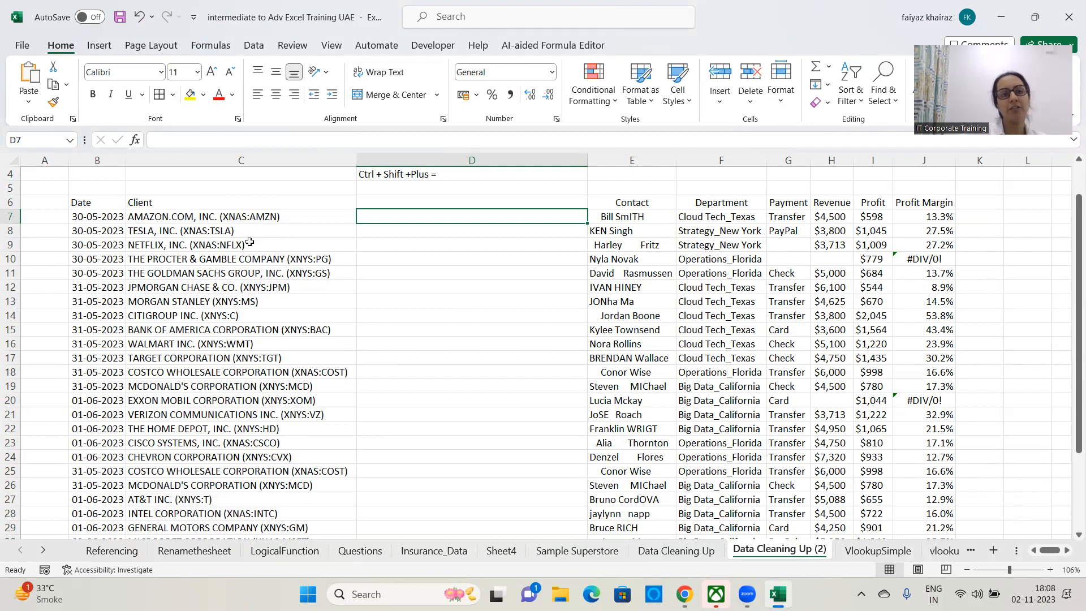
click(167, 218)
double_click(212, 216)
drag(218, 216, 127, 216)
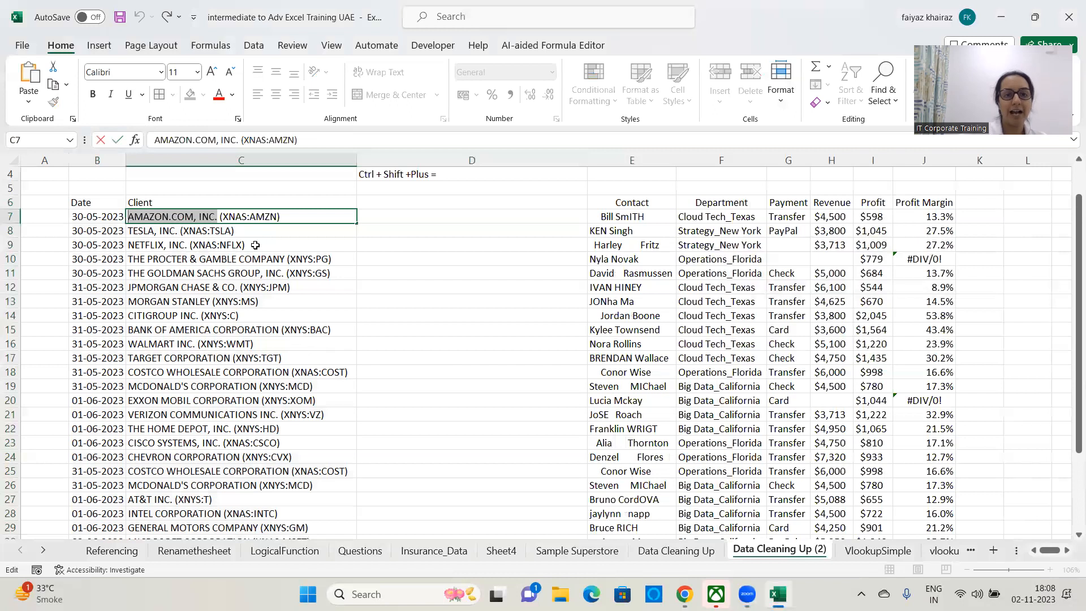
click(470, 326)
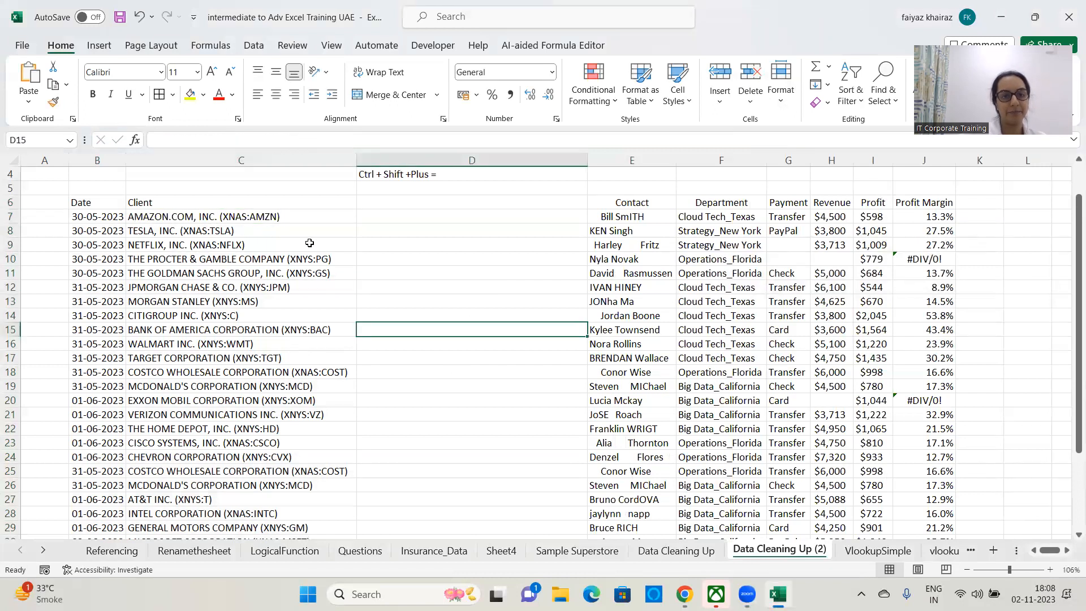
- Remove the bracketed ticker codes from all Client entries by replacing every "(*)" with nothing
click(309, 218)
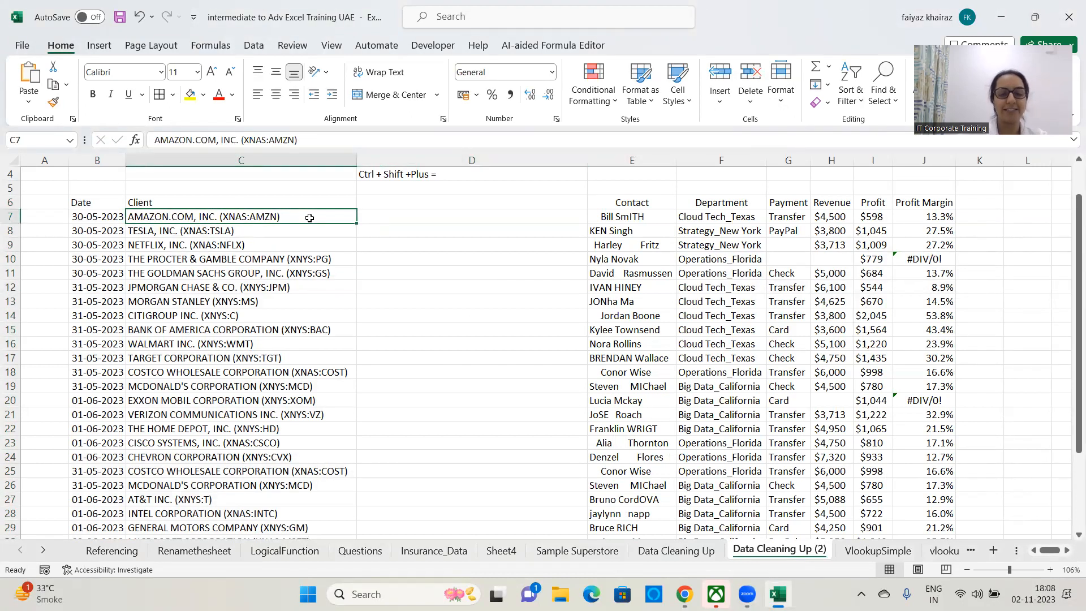
key(ctrl+shift+Down)
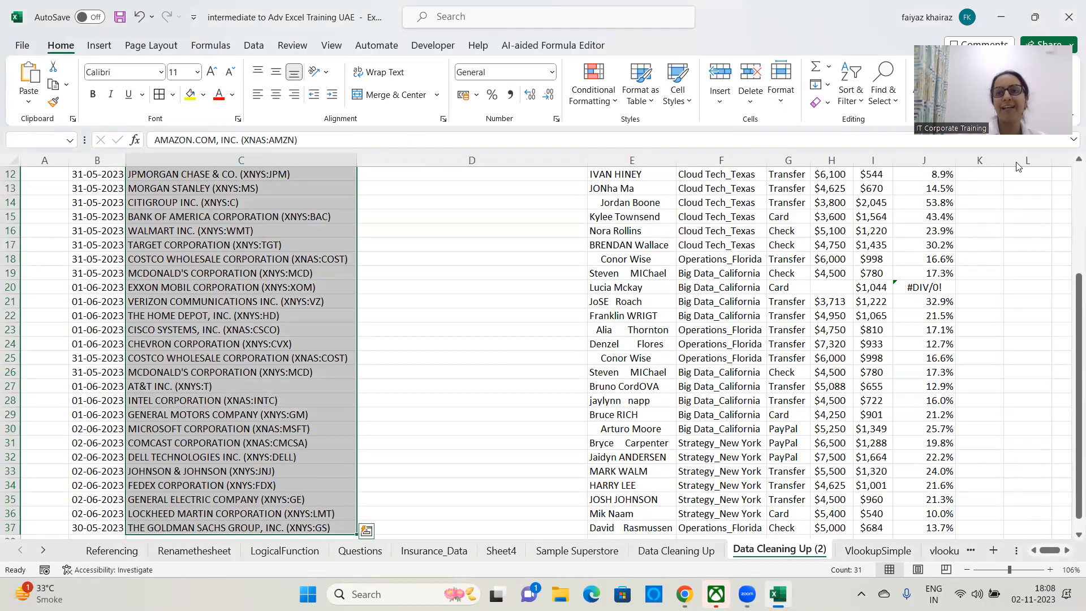
click(898, 106)
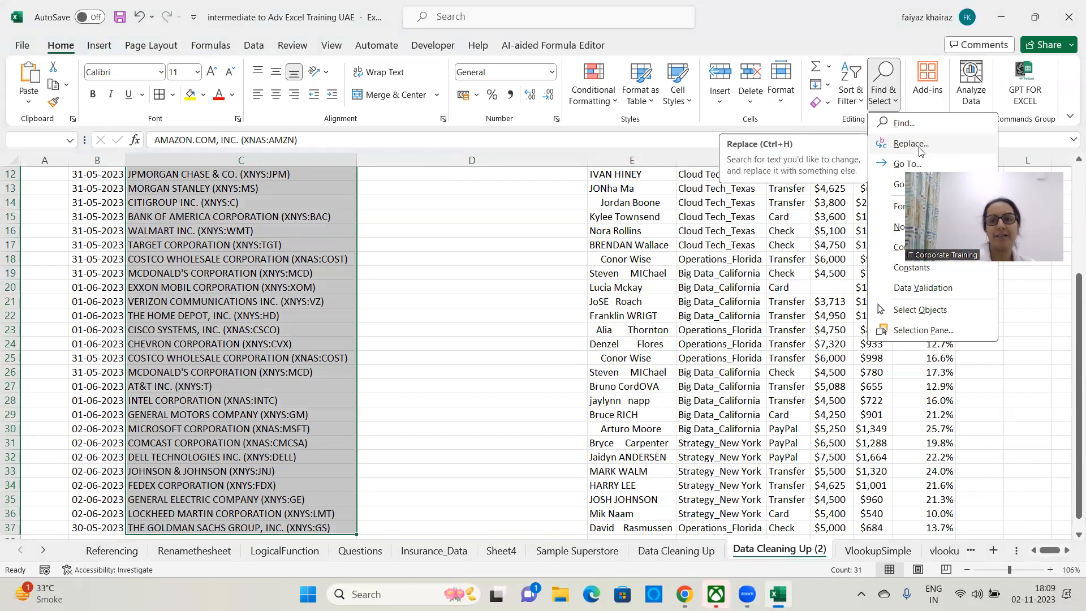
click(911, 144)
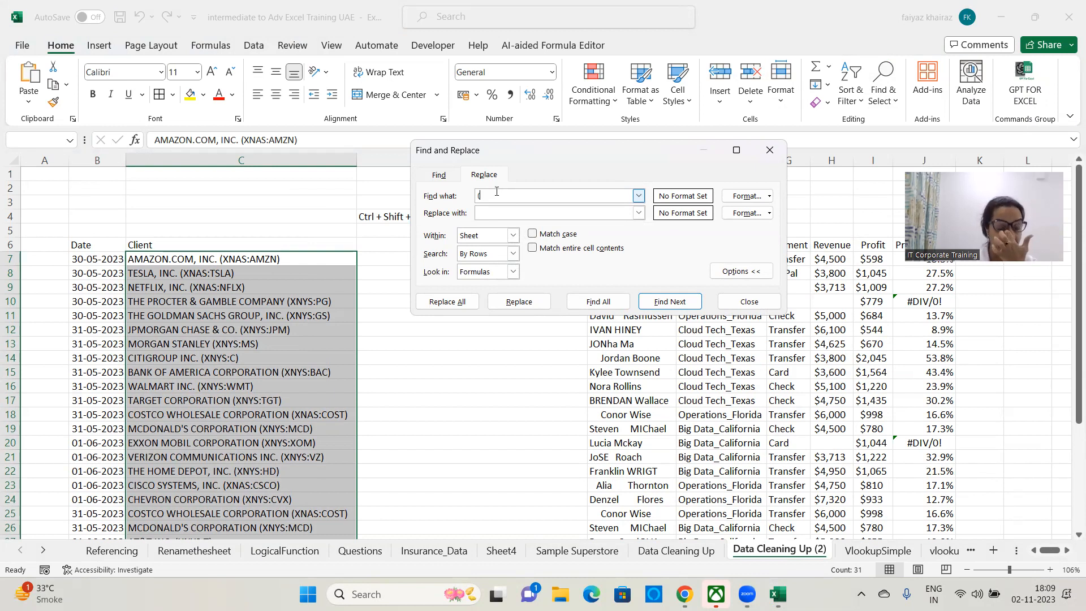
text(*)
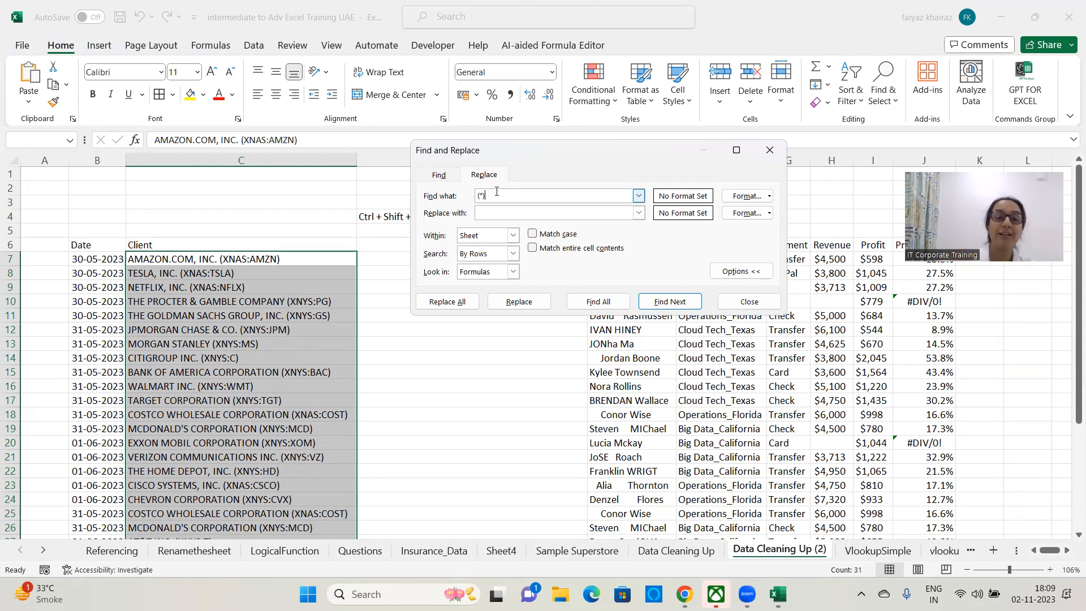
click(493, 211)
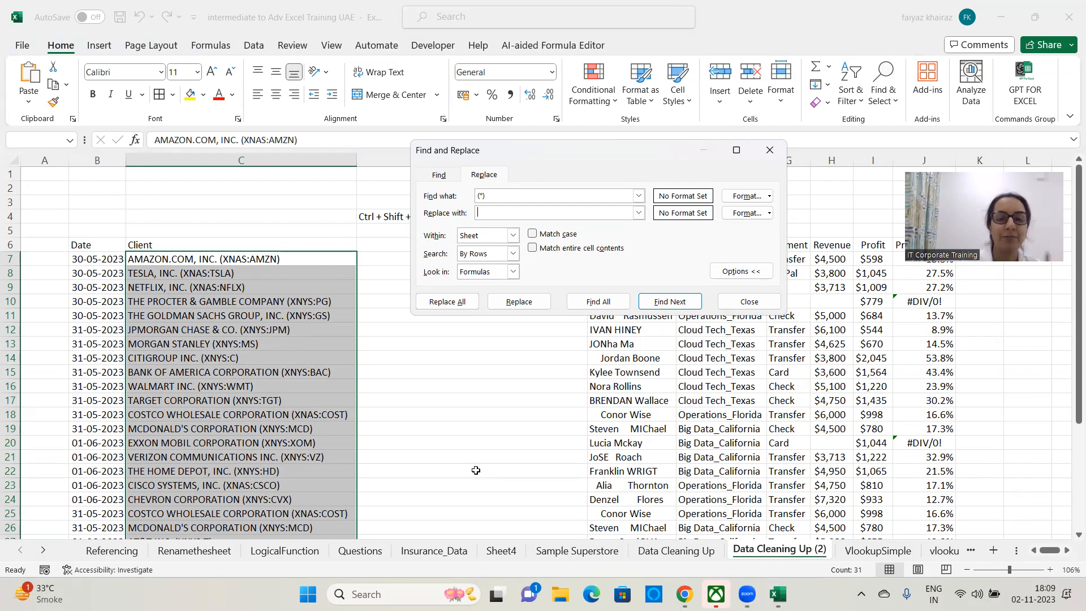
click(448, 303)
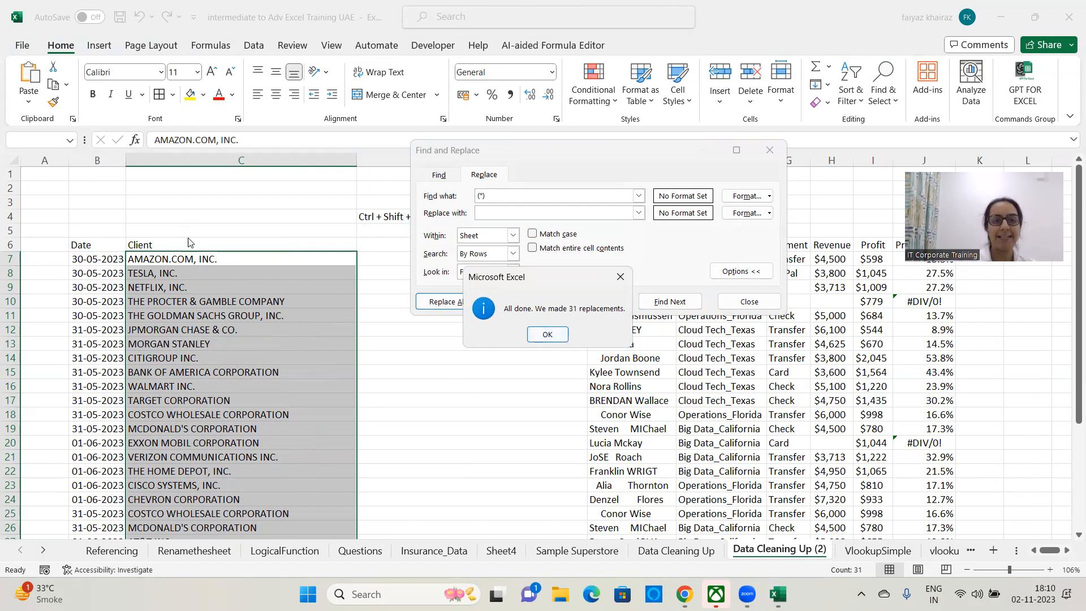
click(548, 334)
click(757, 301)
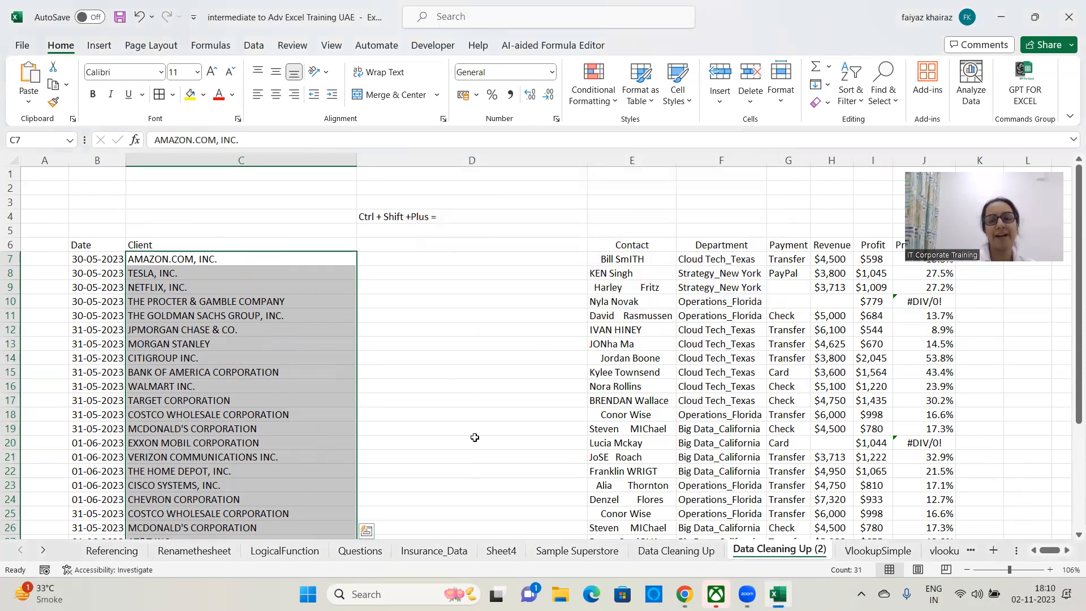
click(950, 388)
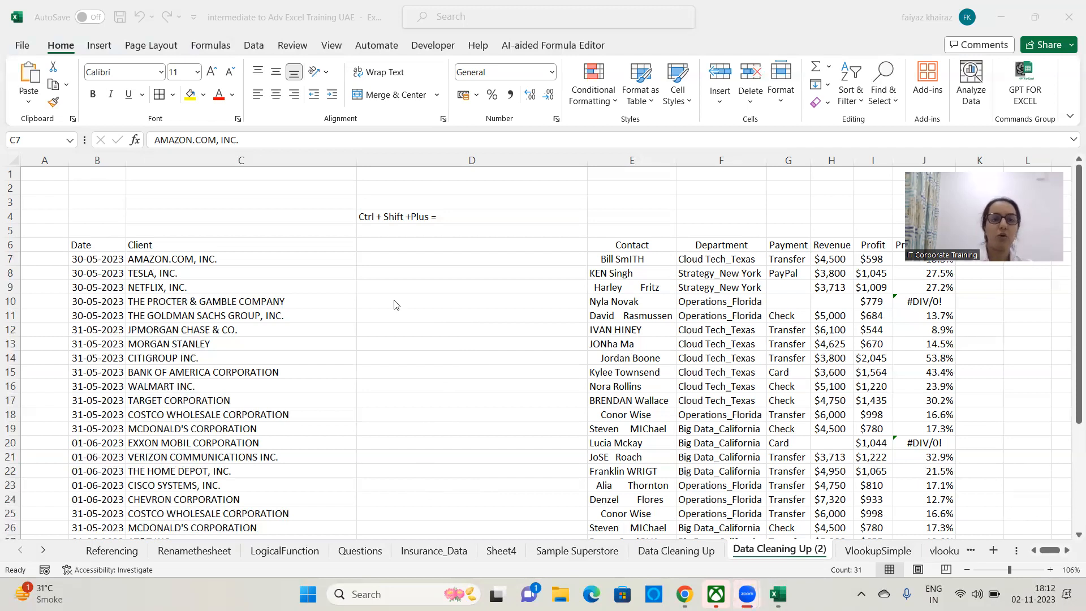
- Give the blank column beside Client the heading "Client Name" in cell D6
click(394, 259)
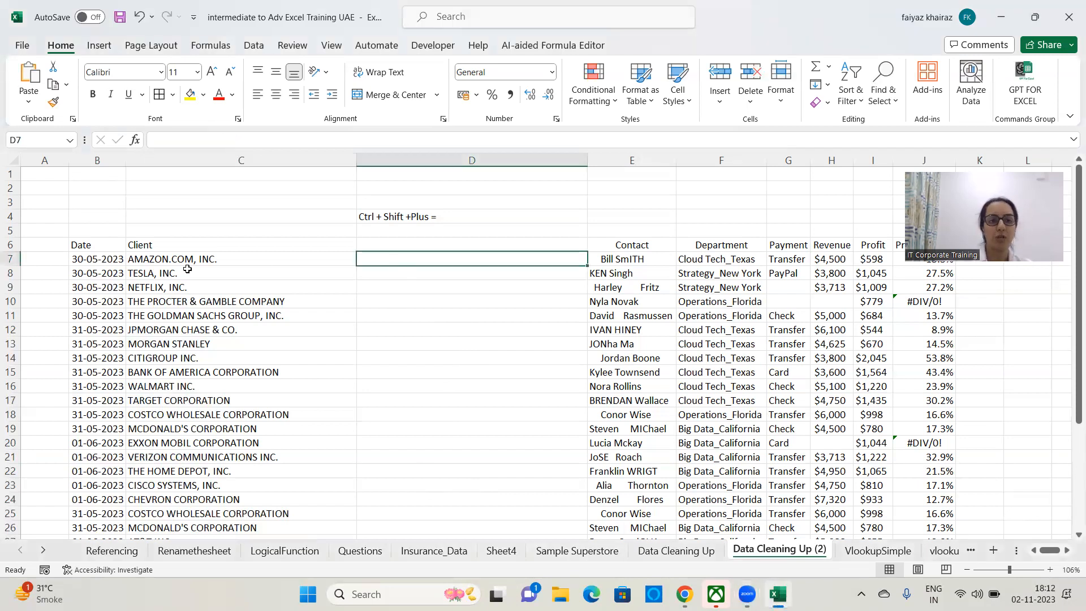
click(363, 243)
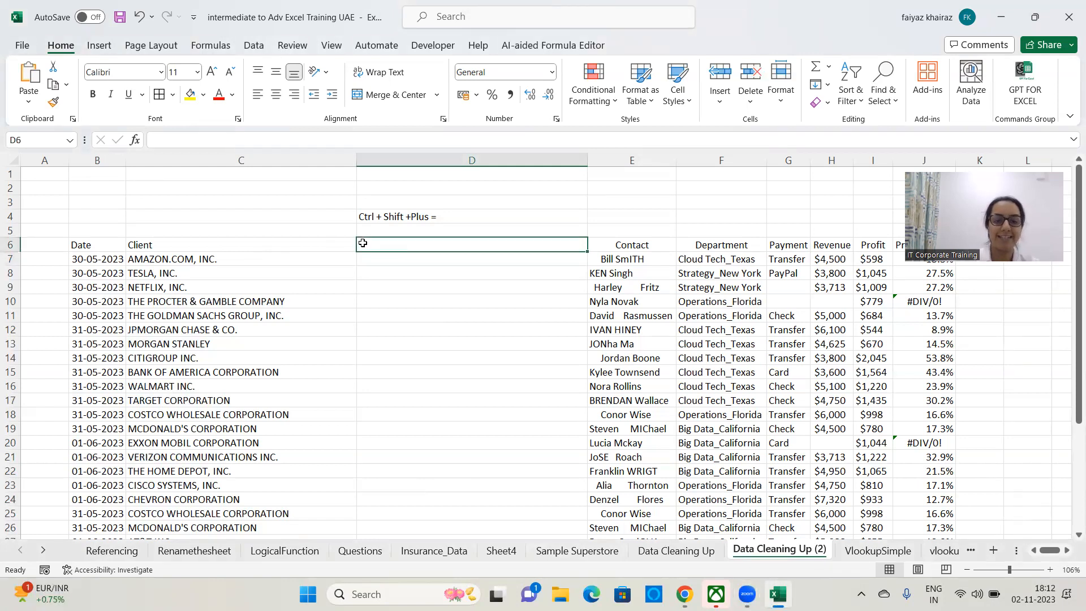
text(Client Name)
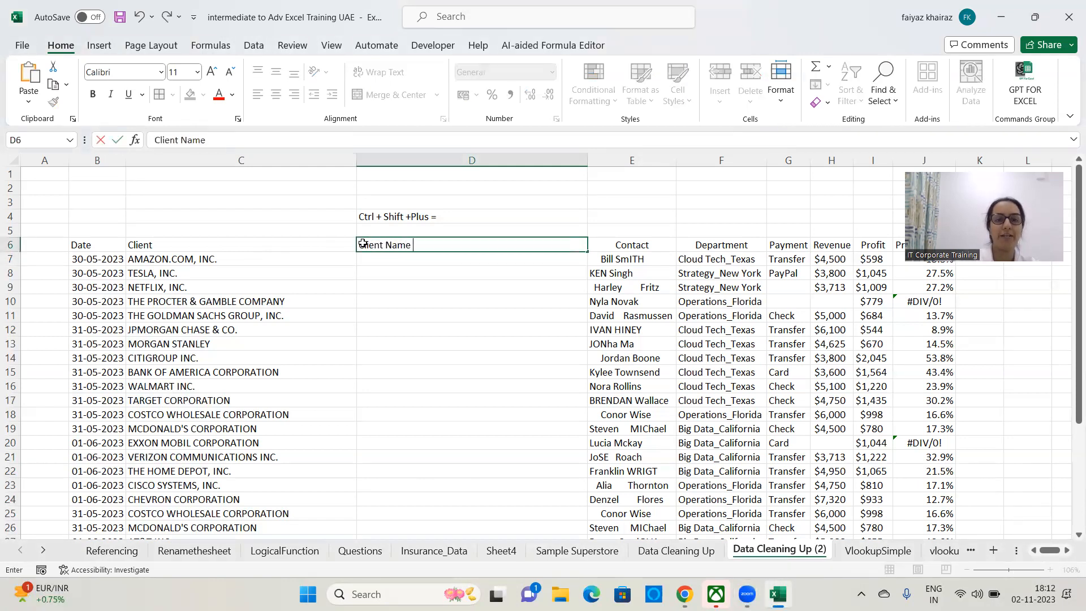
key(Return)
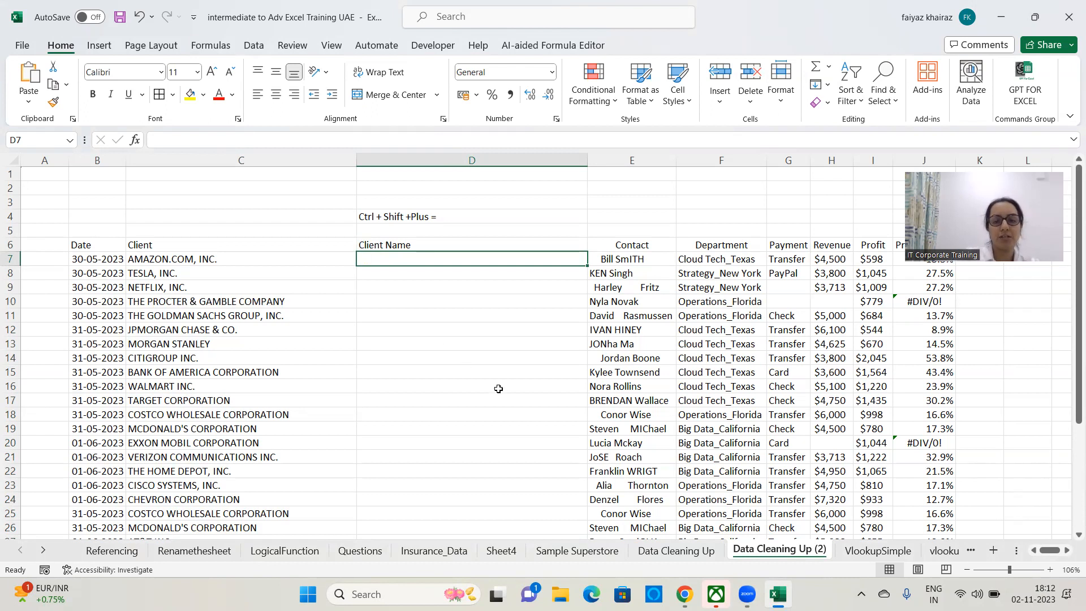
- Convert the first client's name to lowercase in cell D7 with the formula =LOWER(C7)
text(=lower)
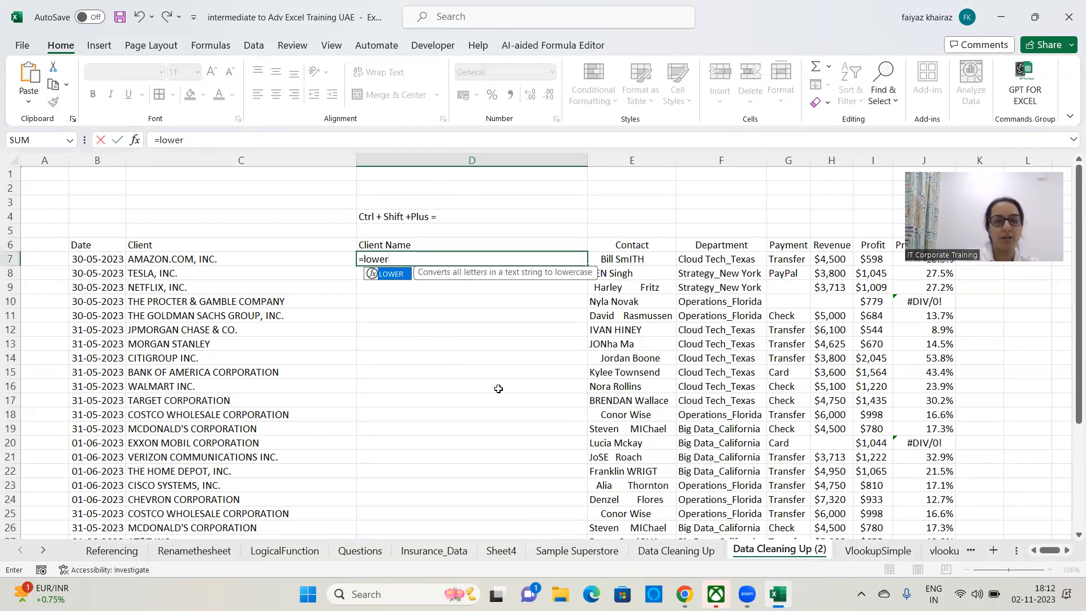
text(()
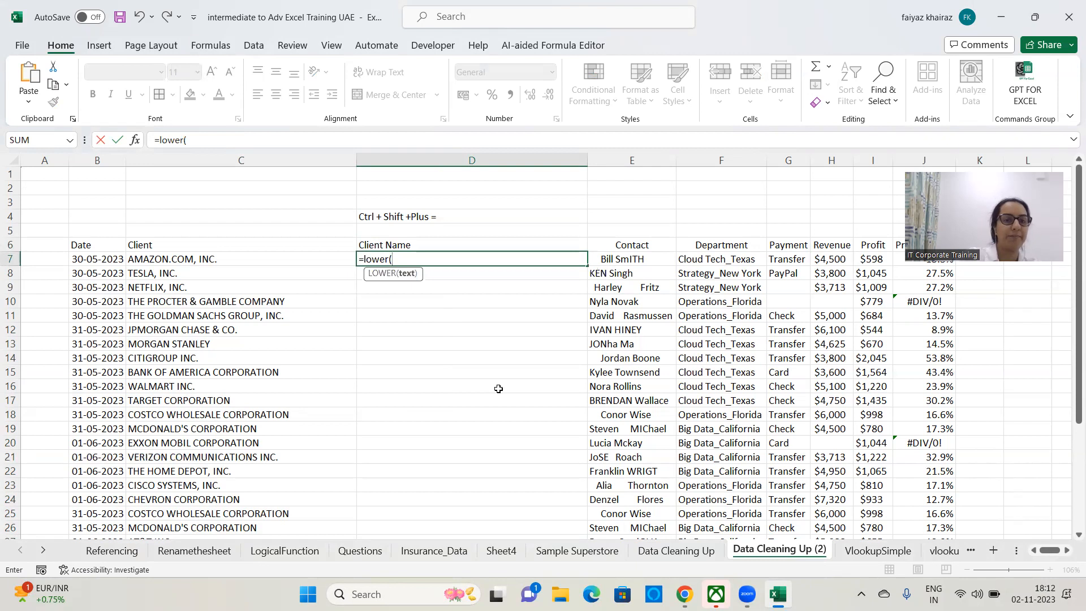
click(255, 260)
text())
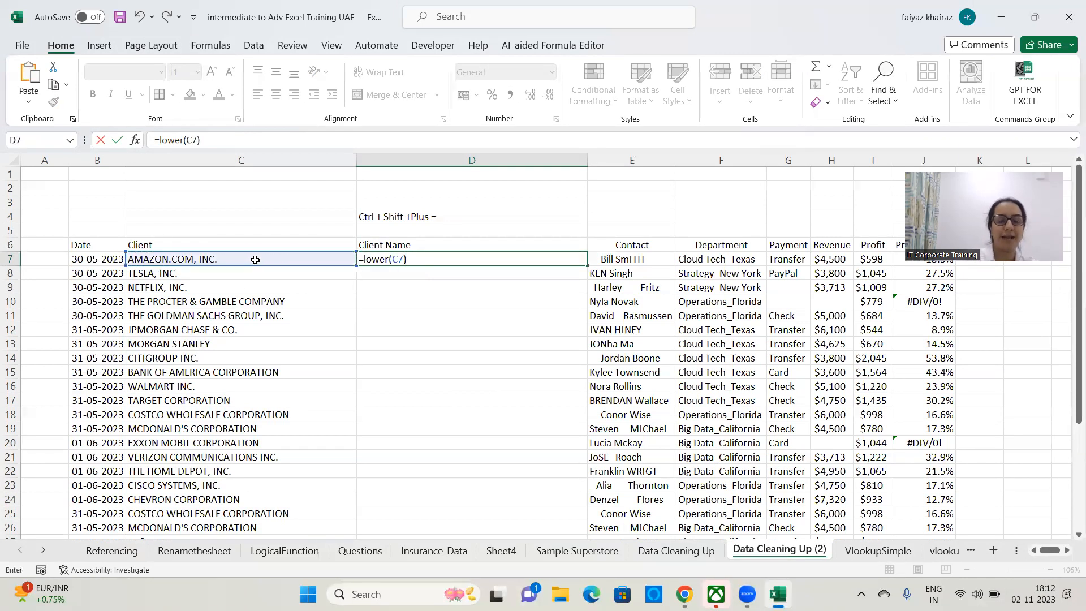
key(Return)
- Fill the LOWER formula from D7 down the Client Name column to the last client row and check the results
click(390, 260)
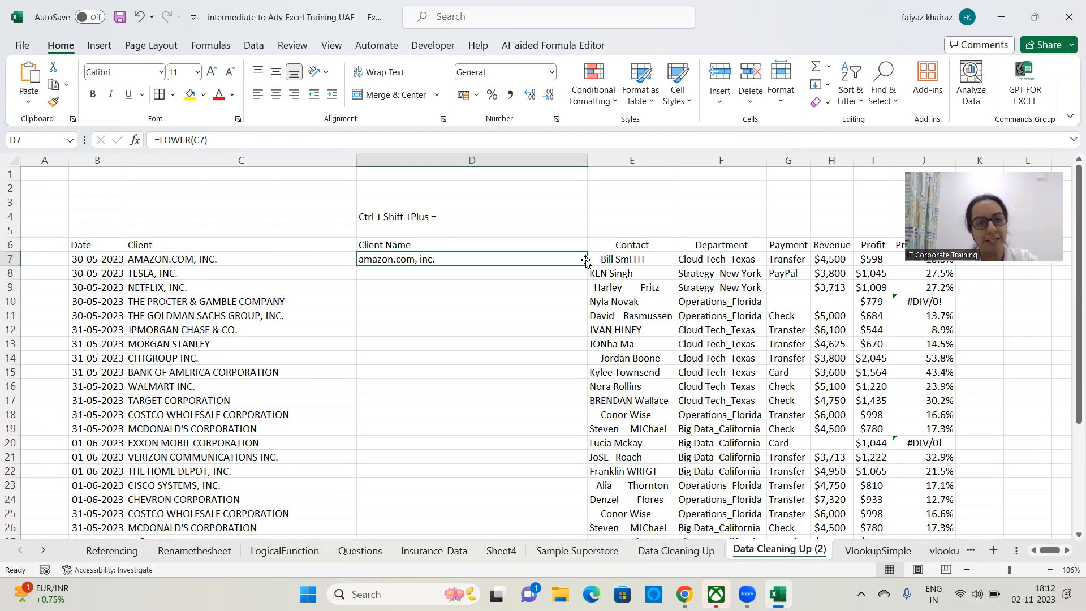
double_click(586, 264)
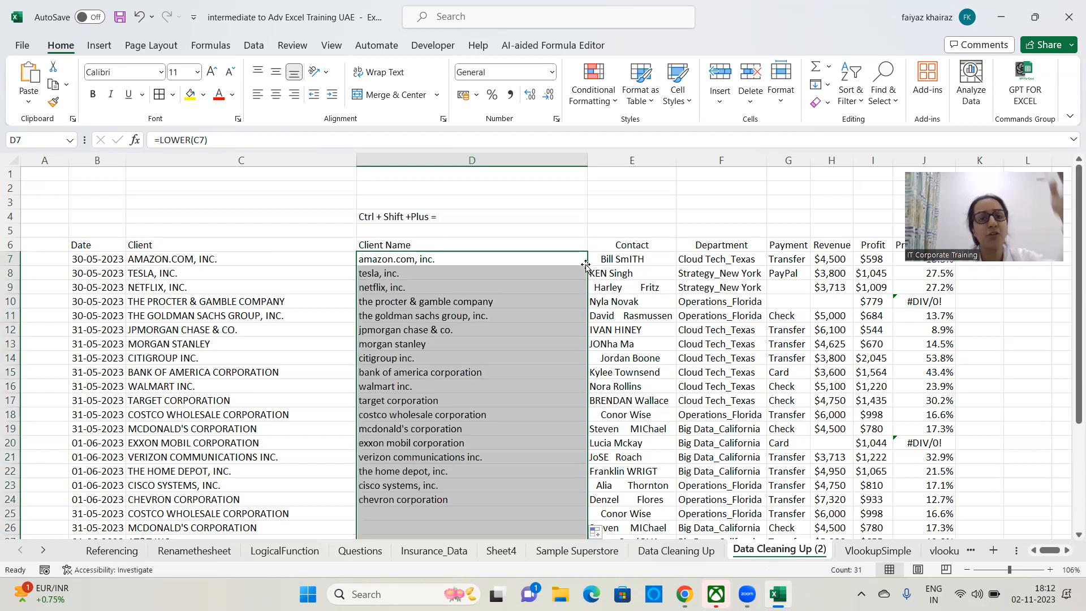
scroll(557, 326, down, 7)
scroll(557, 326, down, 3)
scroll(552, 320, up, 10)
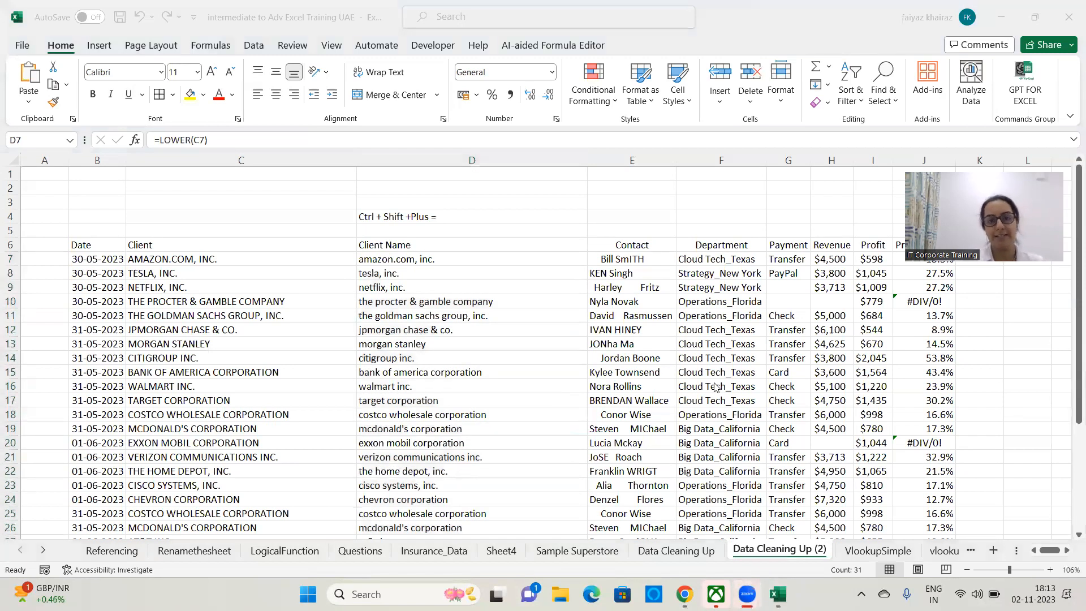
- Widen the Contact column slightly and bring the remaining columns of the table into view
click(674, 161)
click(677, 159)
drag(681, 157, 710, 155)
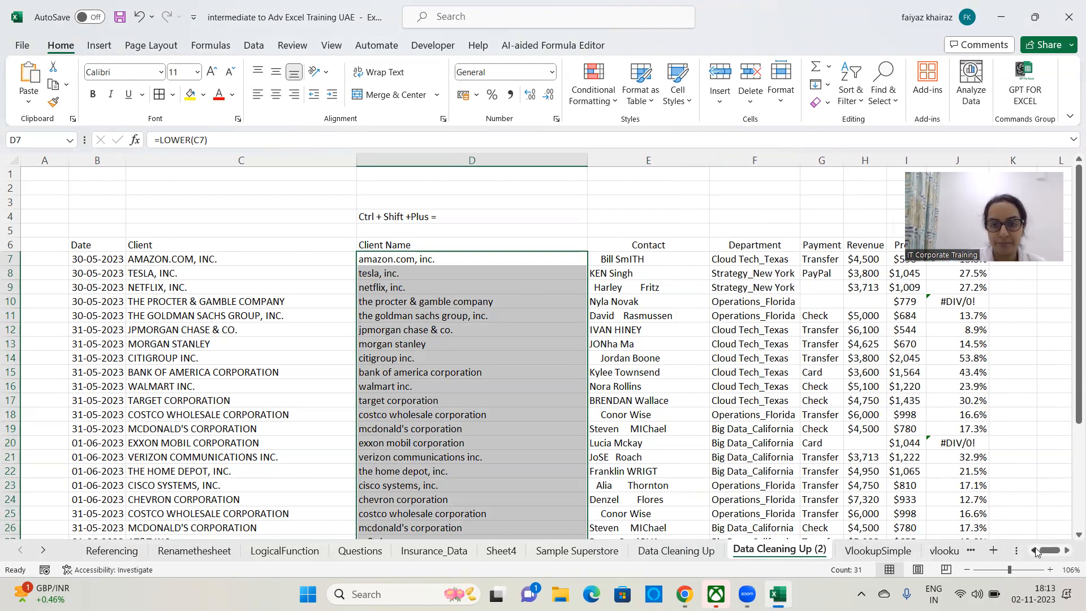
click(1067, 550)
click(1066, 550)
click(1067, 550)
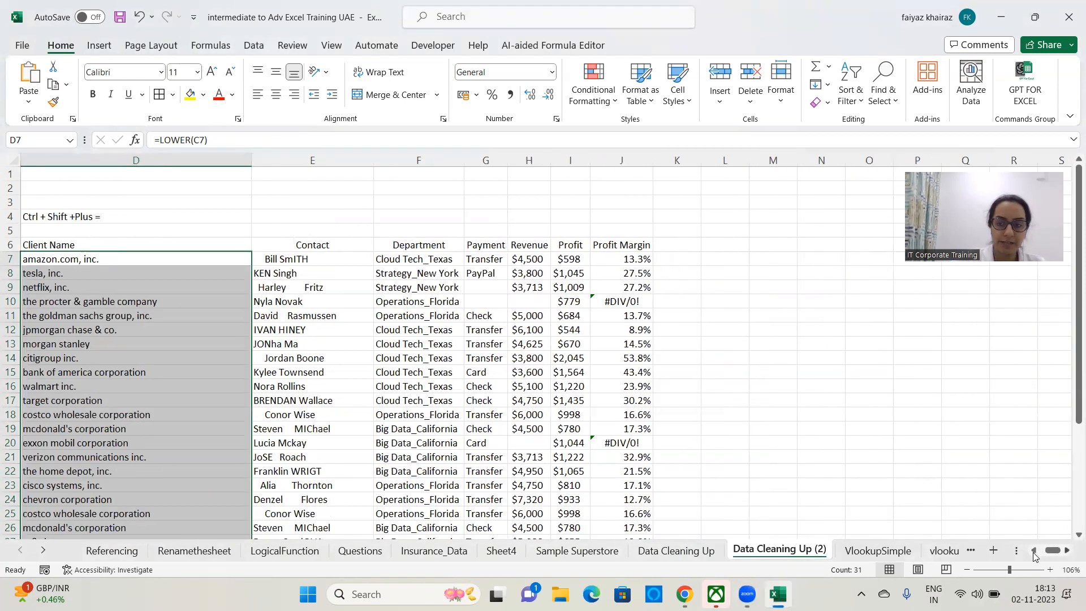
click(490, 343)
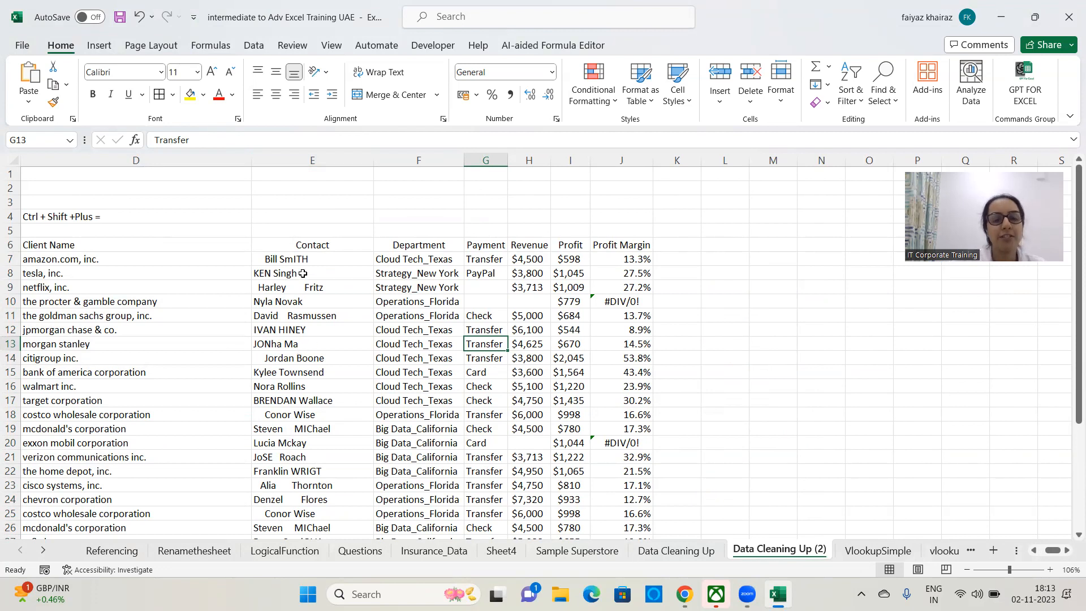
click(305, 258)
key(ctrl+shift+Down)
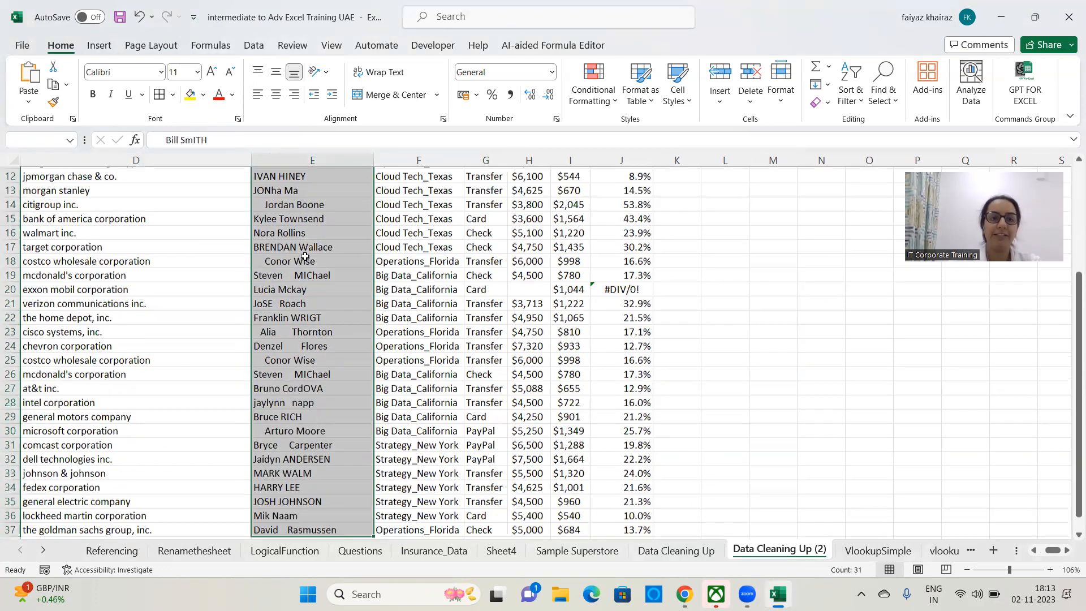
key(ctrl+BackSpace)
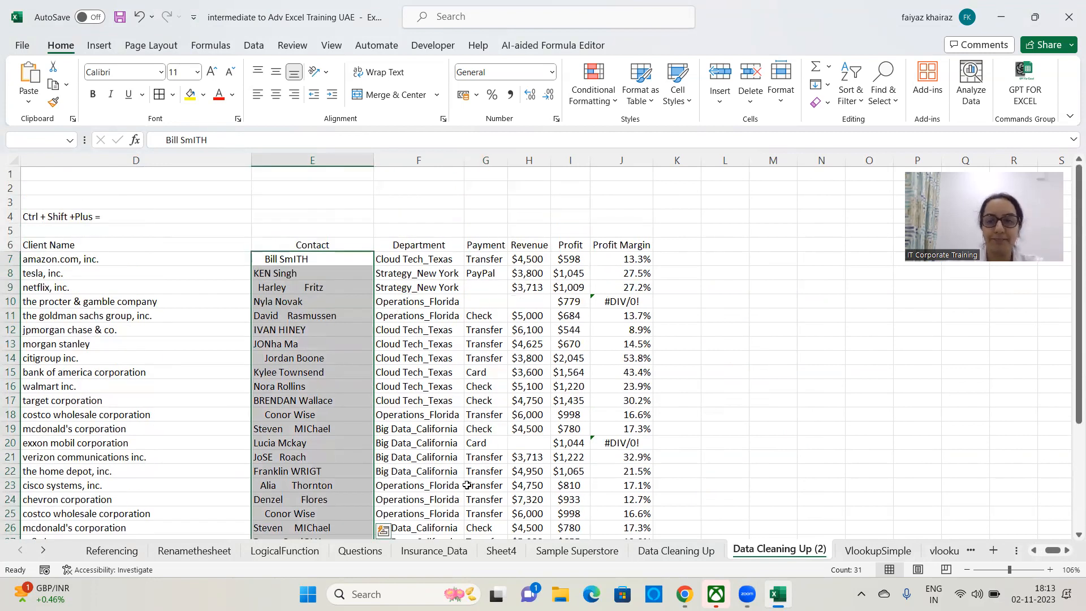
key(alt+Tab)
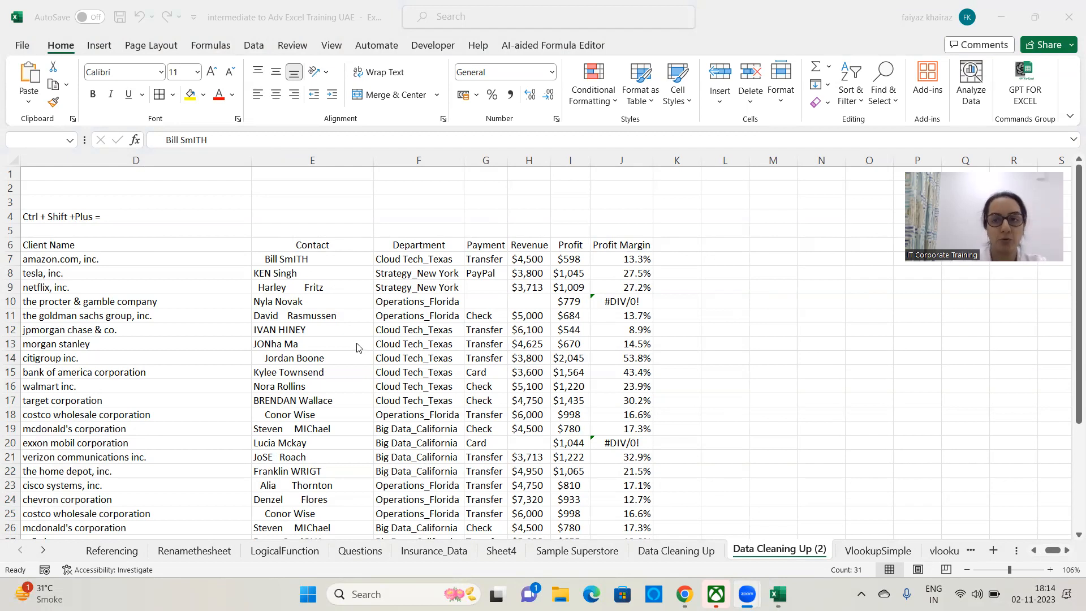
- Insert a blank column before the Department column and select its cell F7 beside the first contact
click(430, 159)
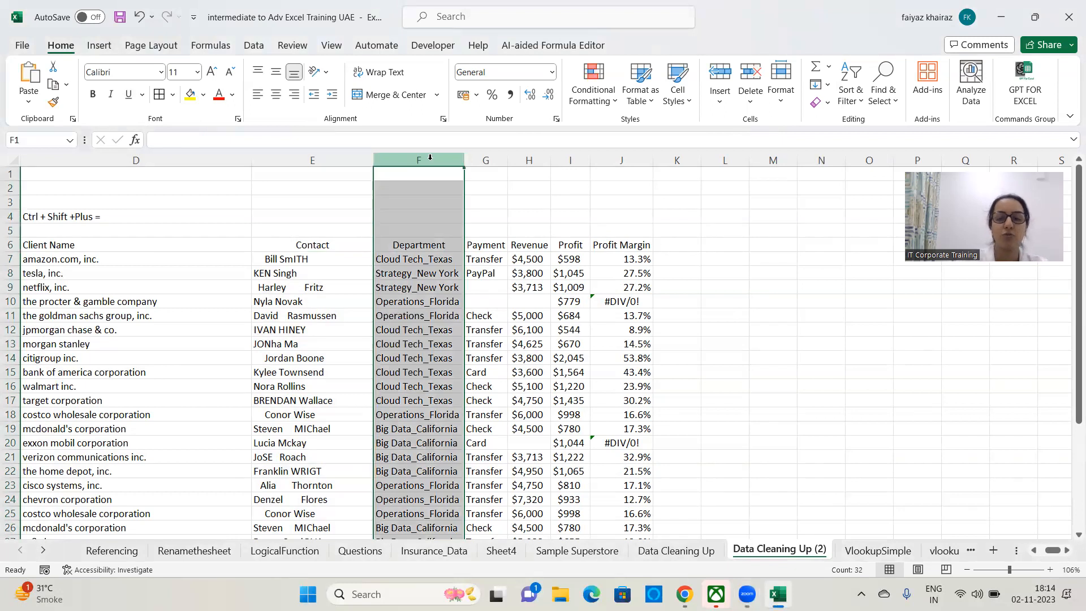
key(ctrl+shift+plus)
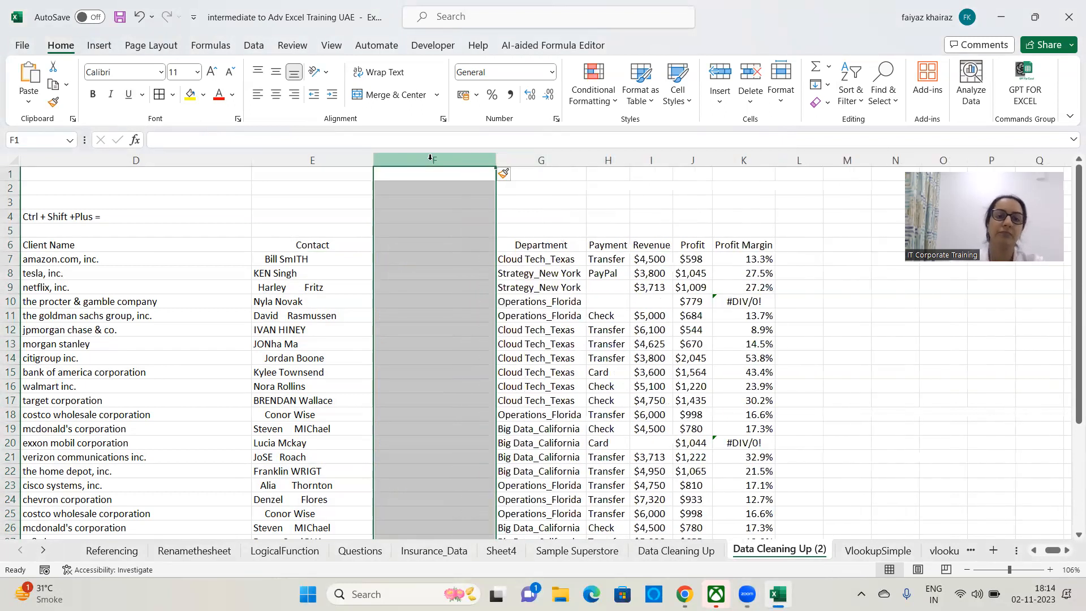
click(422, 287)
click(419, 261)
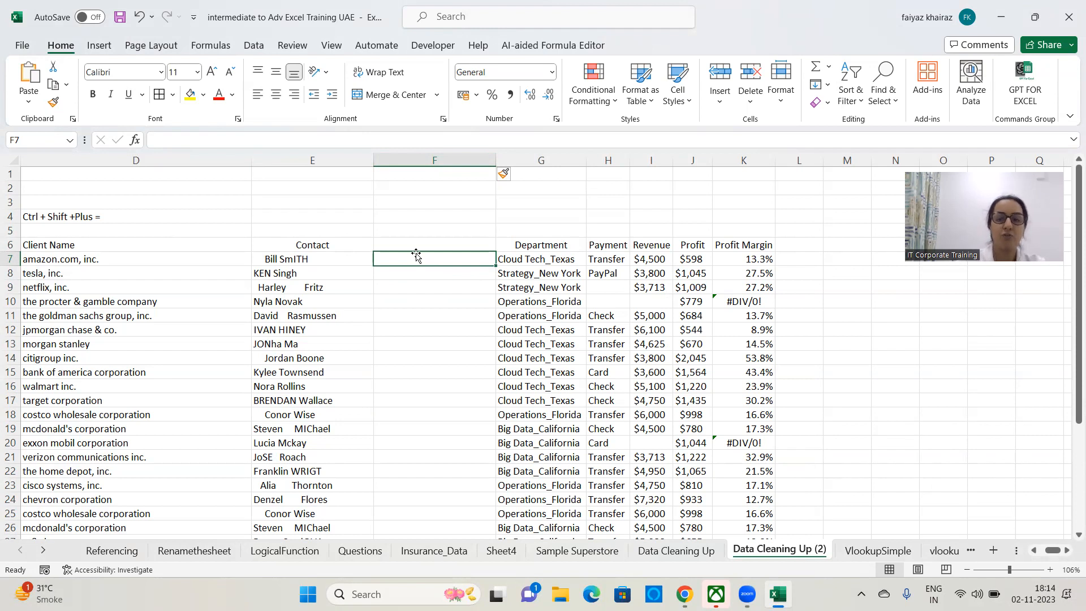
- Remove the extra spaces from the first contact's name in cell F7 with the formula =TRIM(E7)
text(=t)
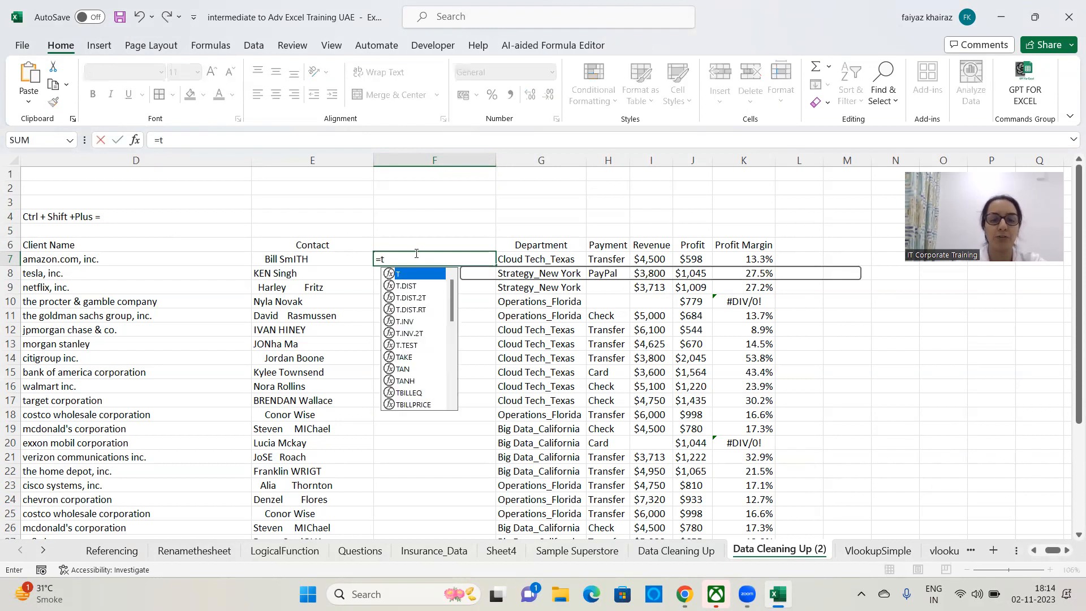
text(rim()
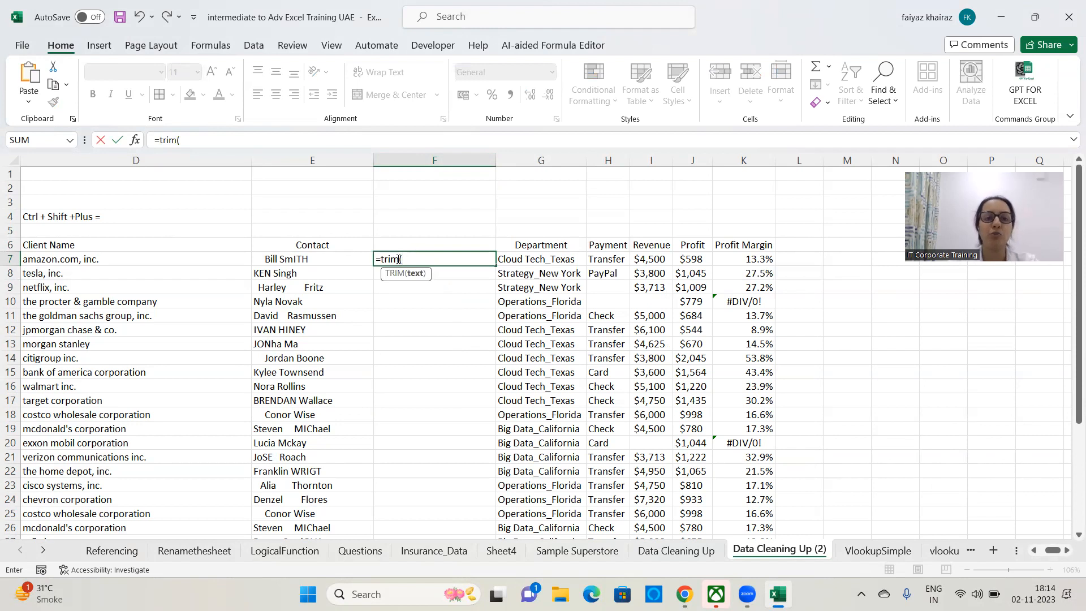
click(320, 260)
text())
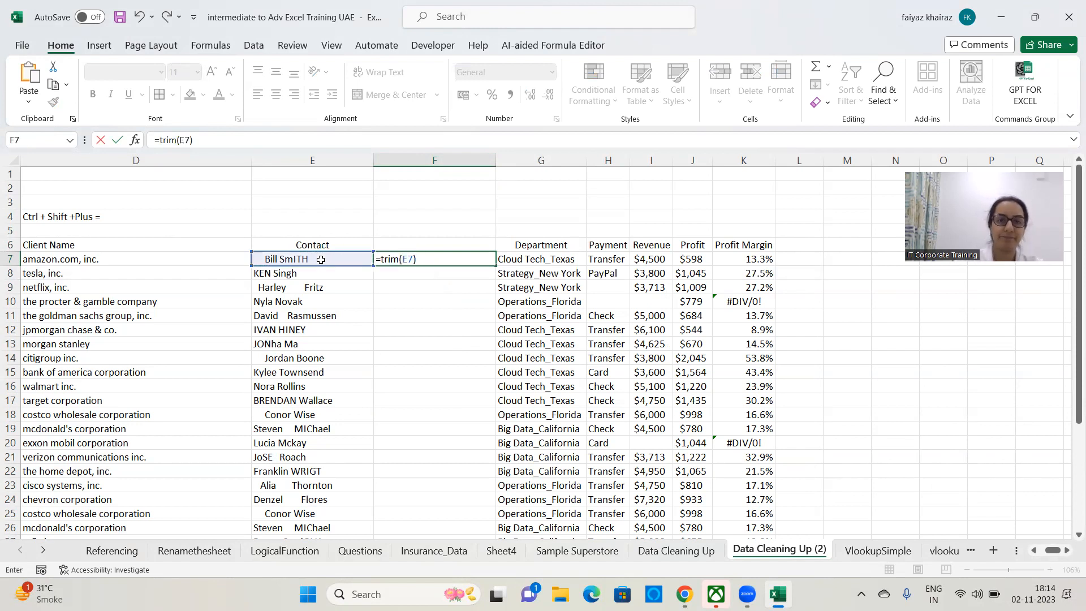
key(Return)
click(423, 261)
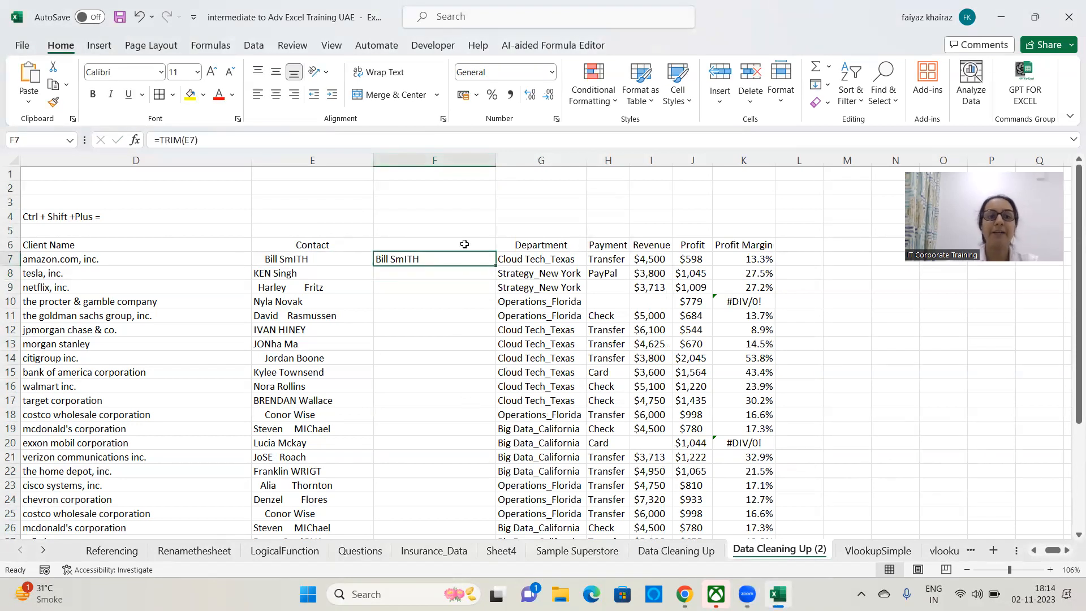
- Fill the TRIM formula down column F to the last contact row, and clear the filled copies from F8 down
double_click(496, 265)
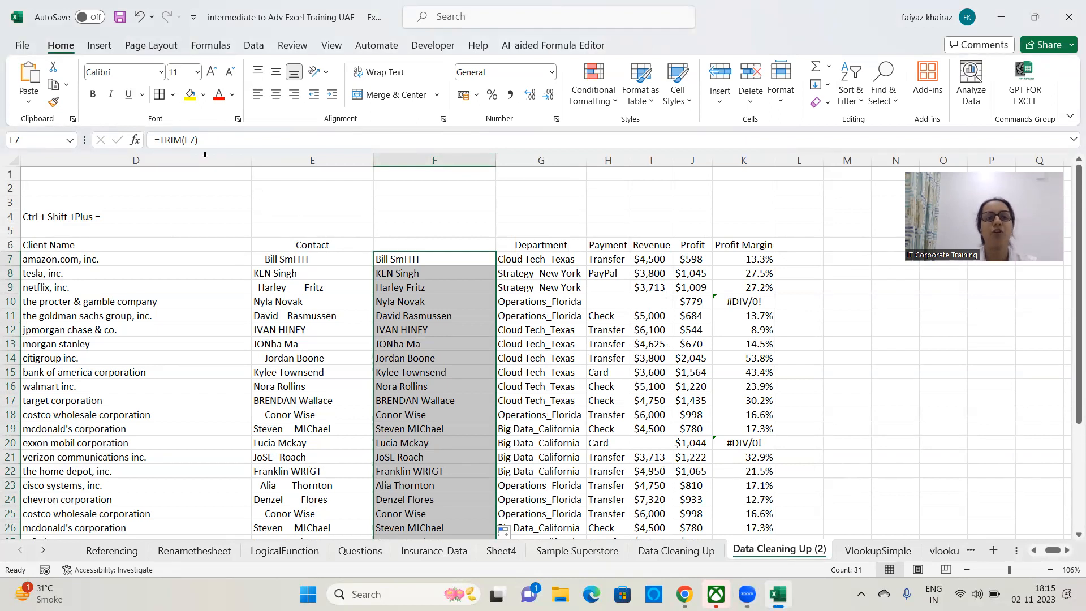
click(441, 260)
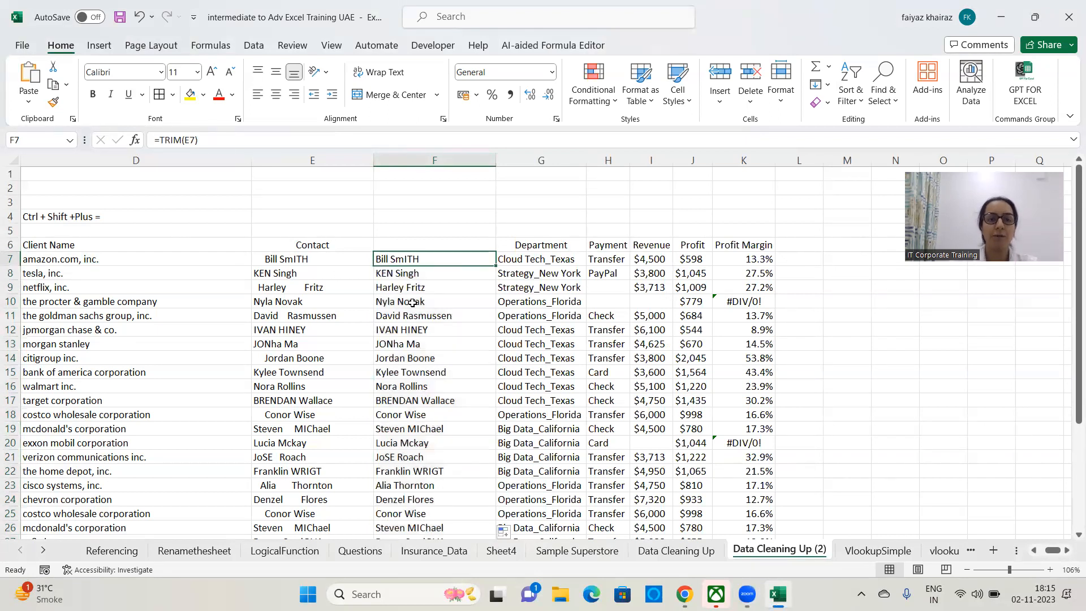
click(421, 273)
key(ctrl+shift+Down)
key(Delete)
scroll(420, 273, up, 4)
click(418, 259)
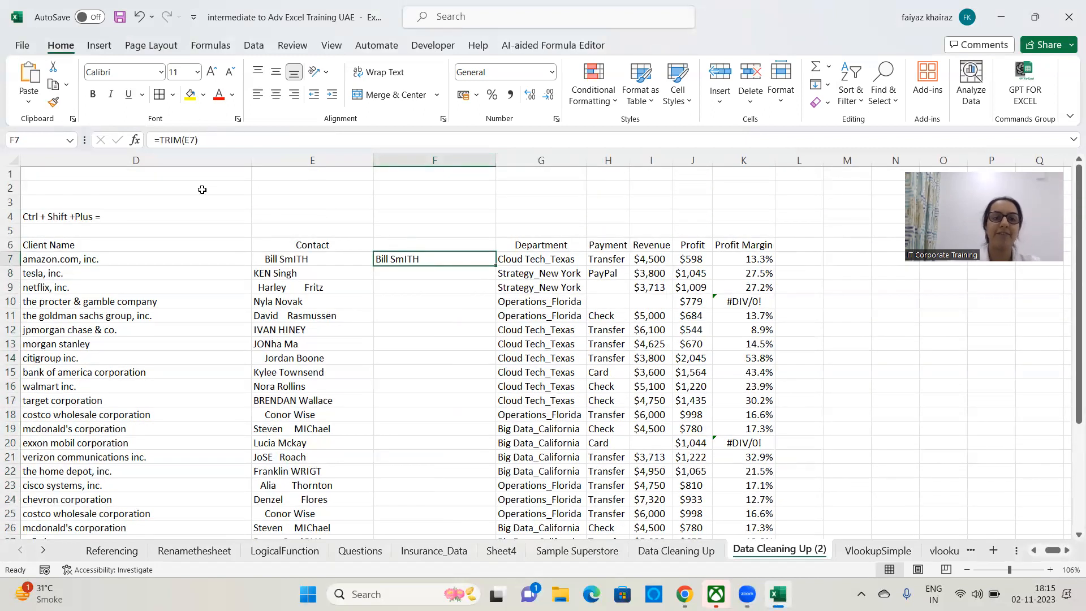
- Edit the formula in F7 to =TRIM(PROPER(E7)) so it also capitalises the contact's name properly
click(218, 142)
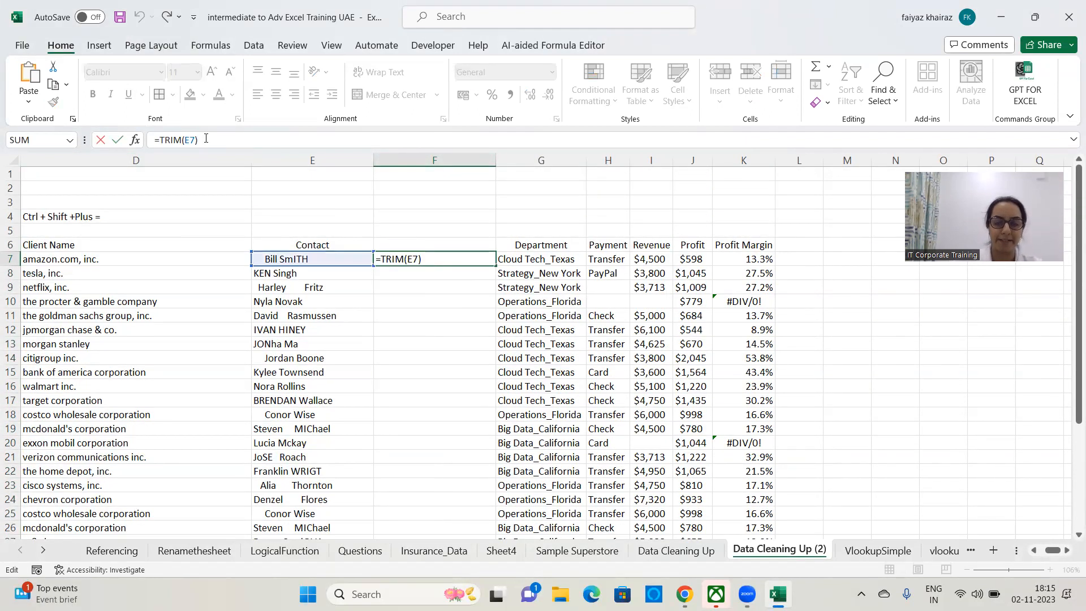
key(BackSpace)
key(BackSpace)
key(BackSpace)
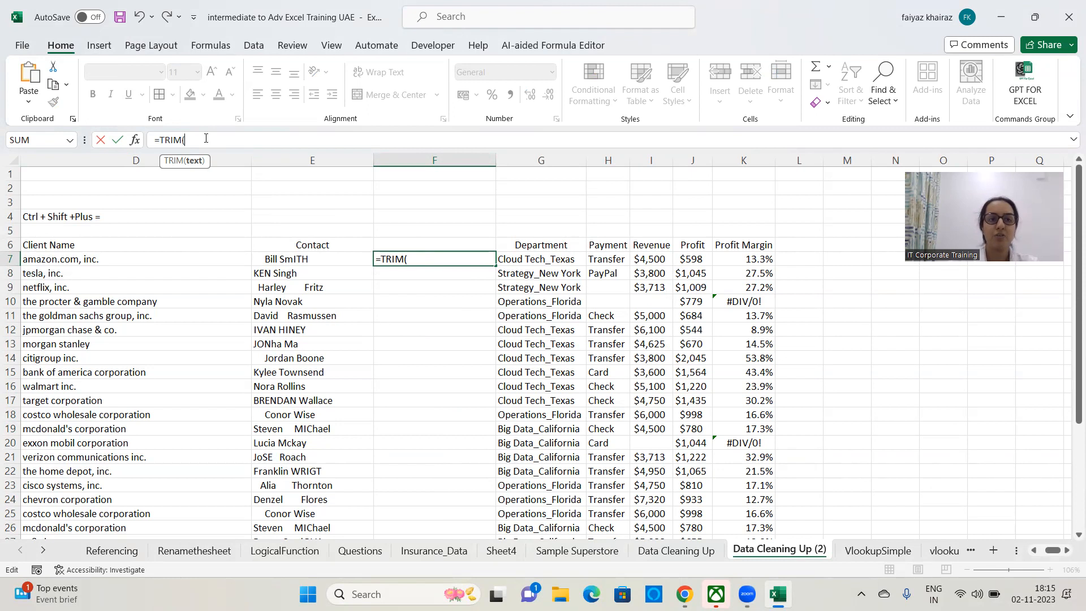
text(p)
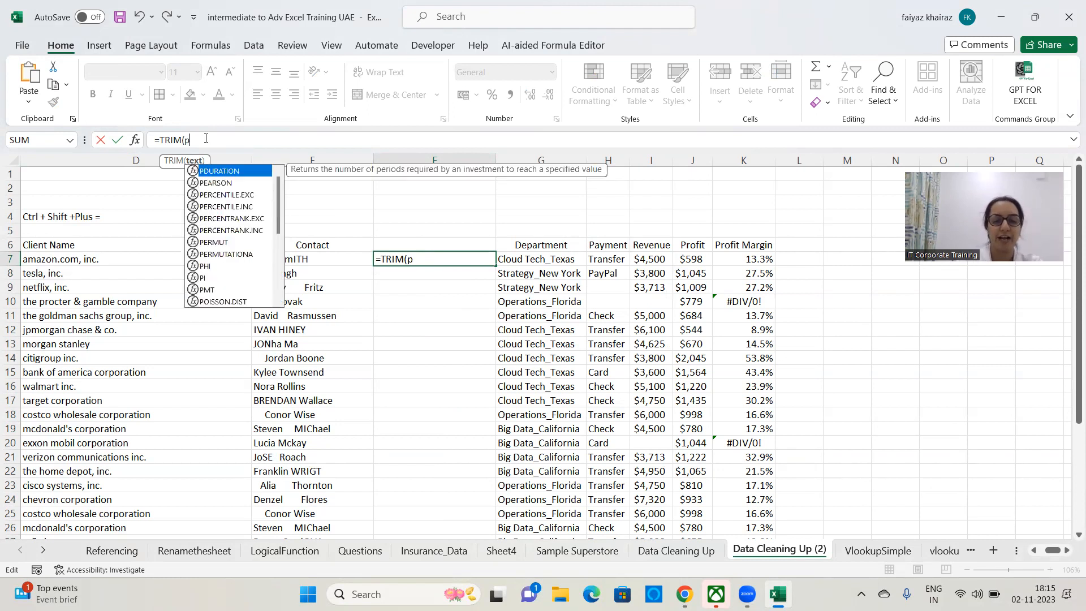
text(roprt)
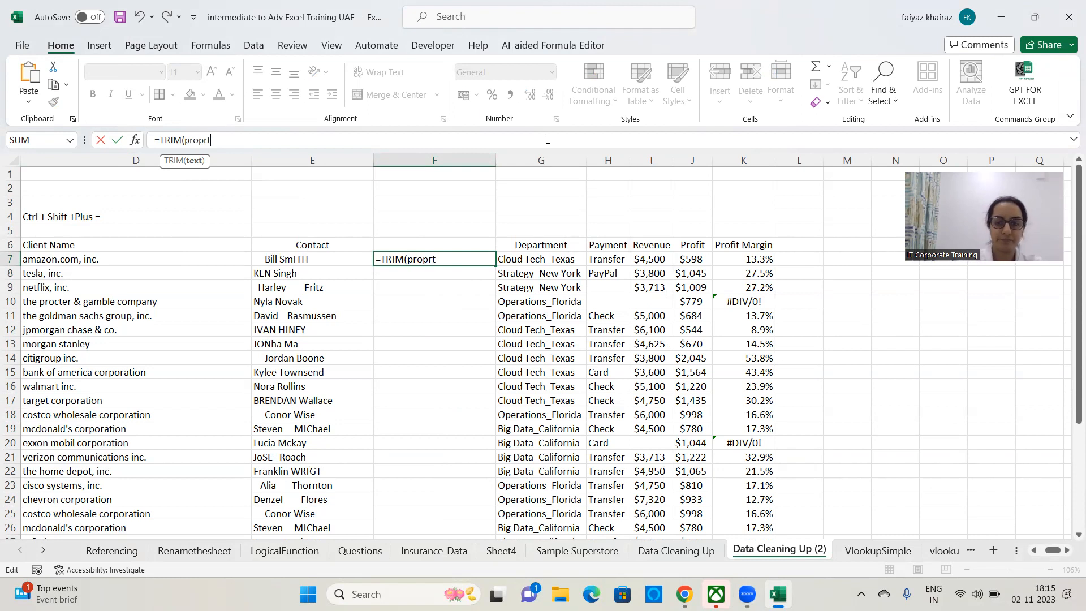
key(BackSpace)
key(BackSpace)
text(er()
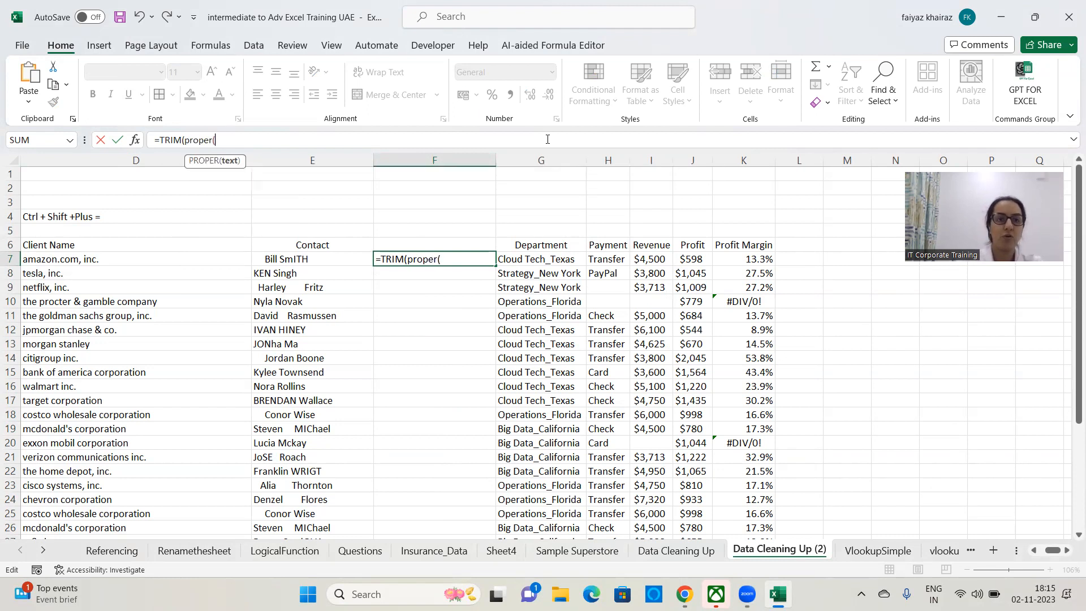
click(323, 262)
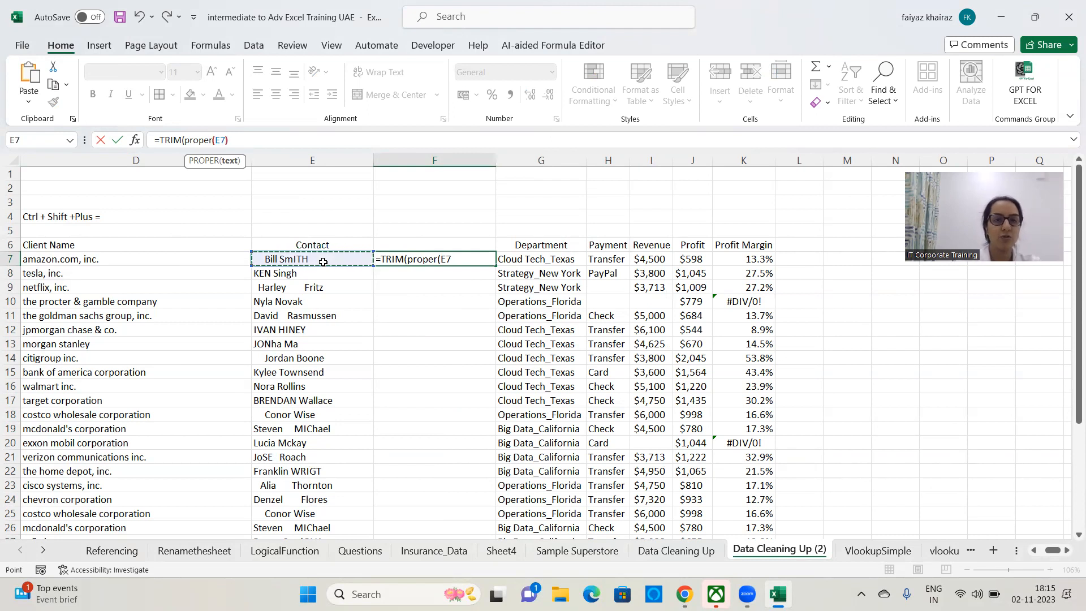
text()))
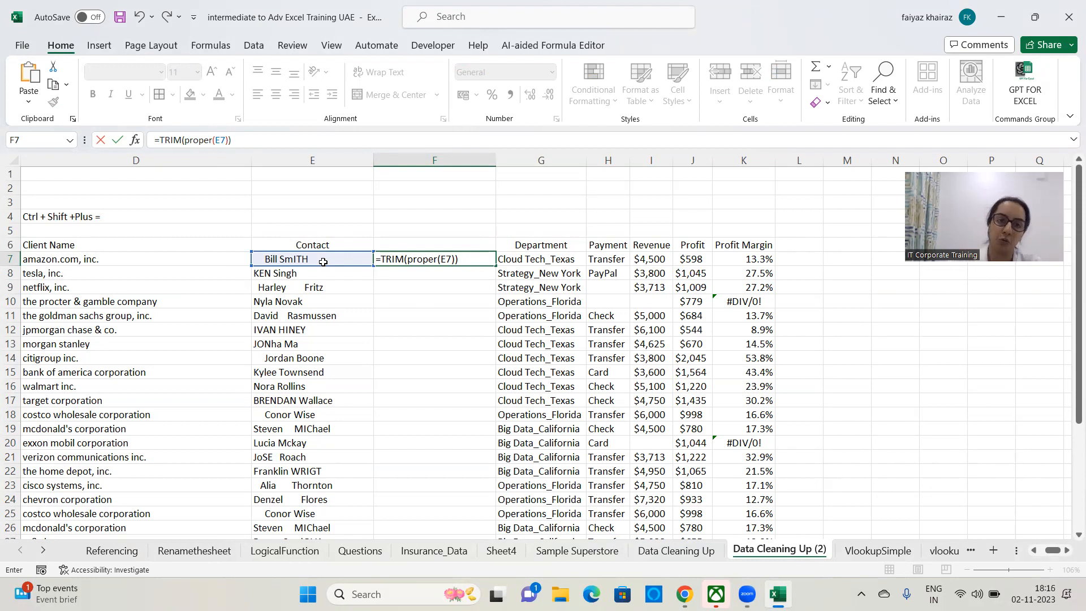
key(Return)
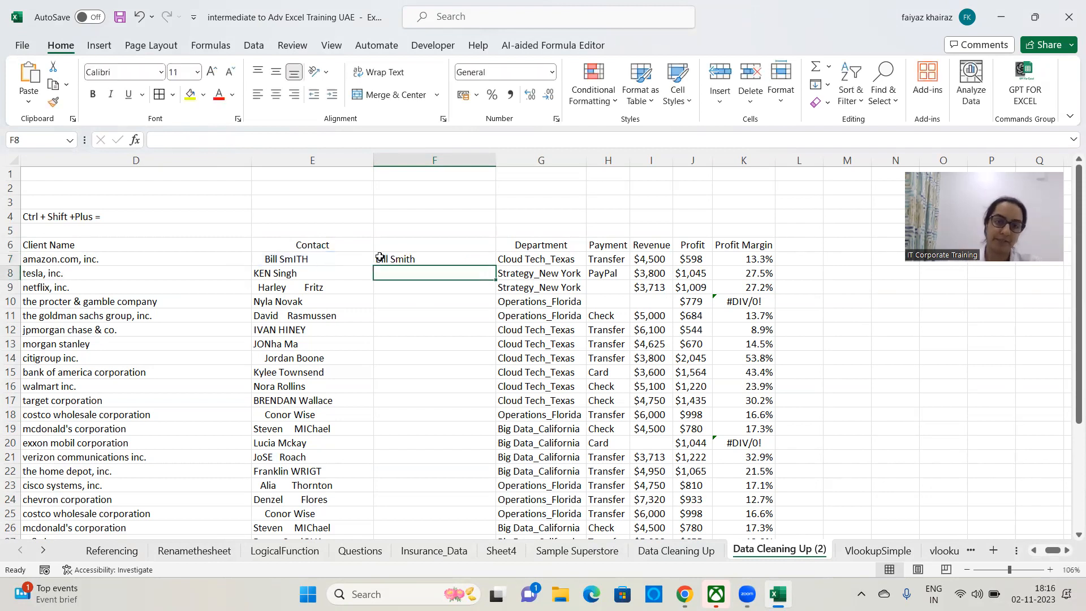
- Fill the combined TRIM and PROPER formula from F7 down to the last contact row and review the results and the formula
click(416, 259)
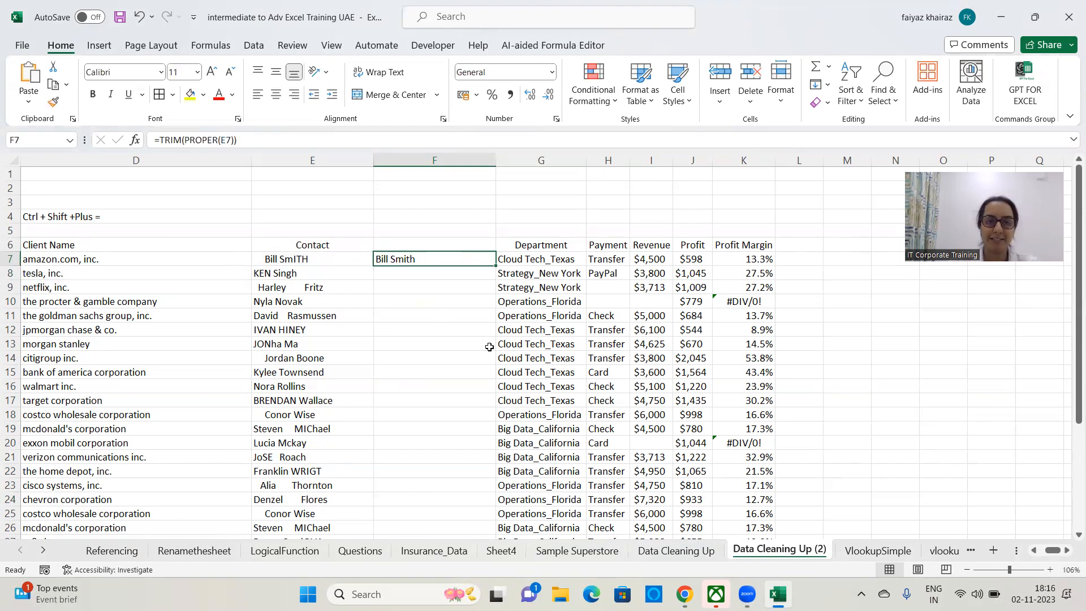
double_click(496, 265)
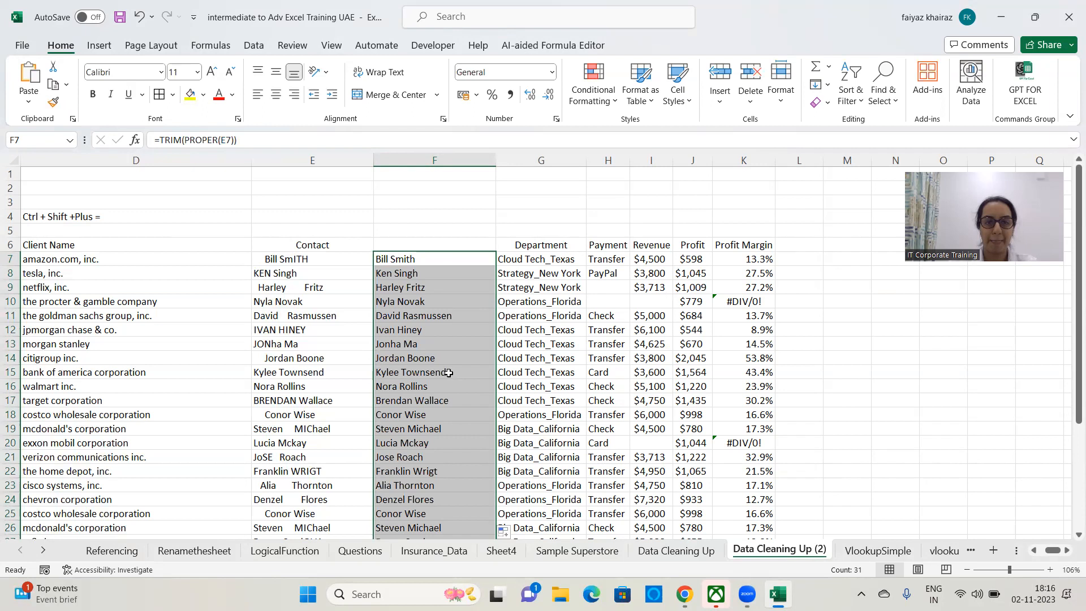
scroll(447, 371, down, 5)
scroll(447, 372, up, 4)
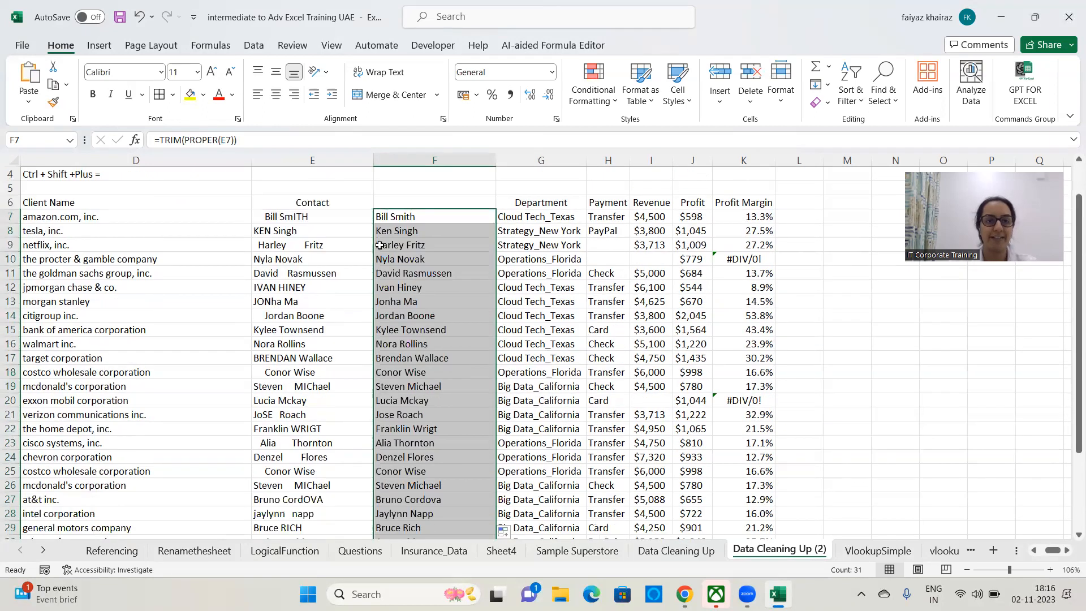
click(152, 139)
drag(153, 129, 136, 129)
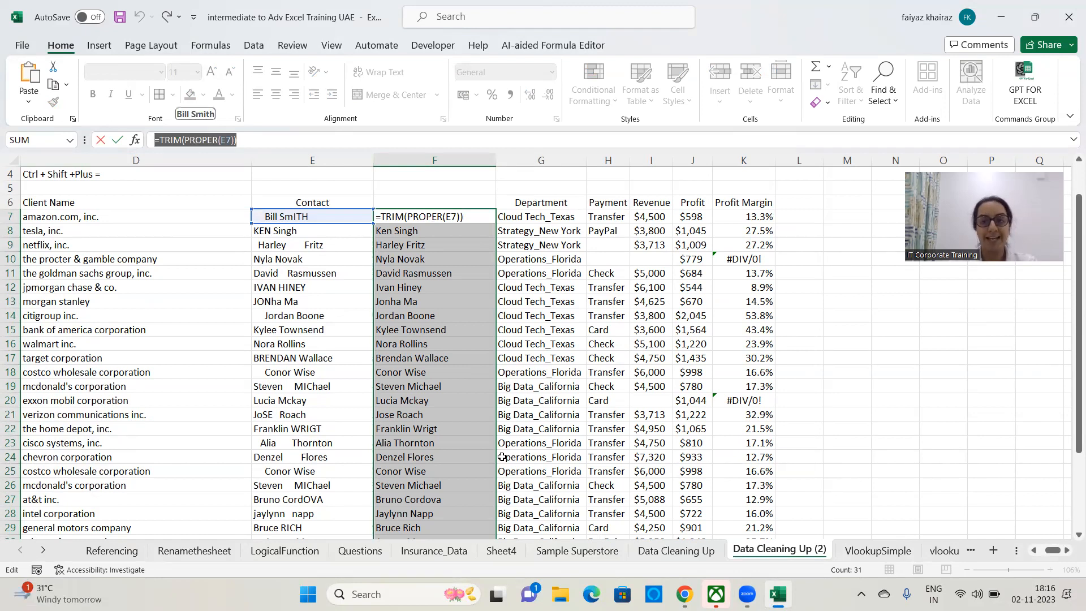
click(502, 457)
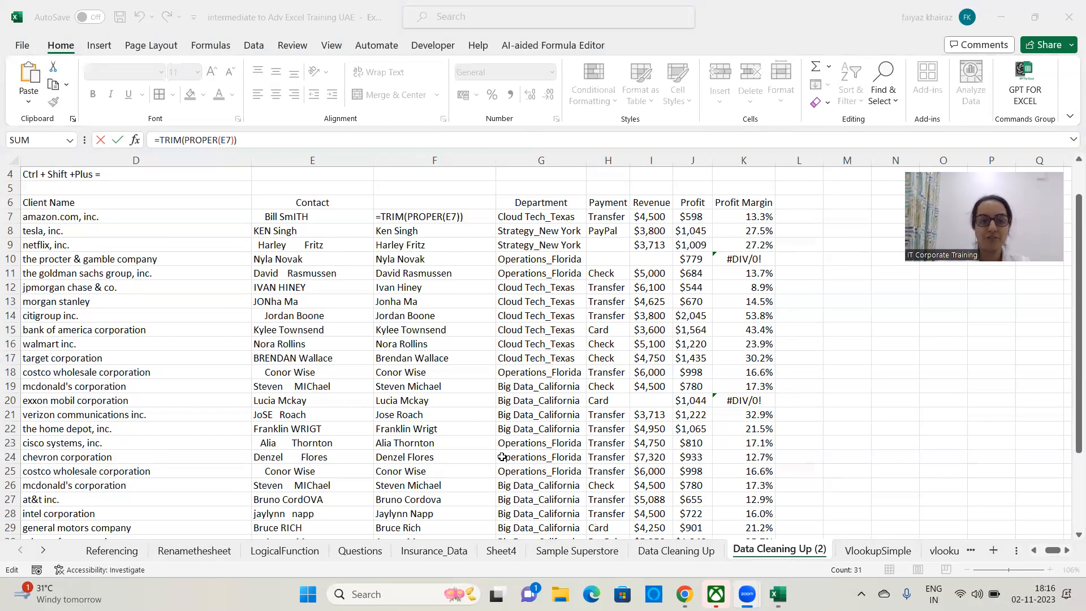
key(Escape)
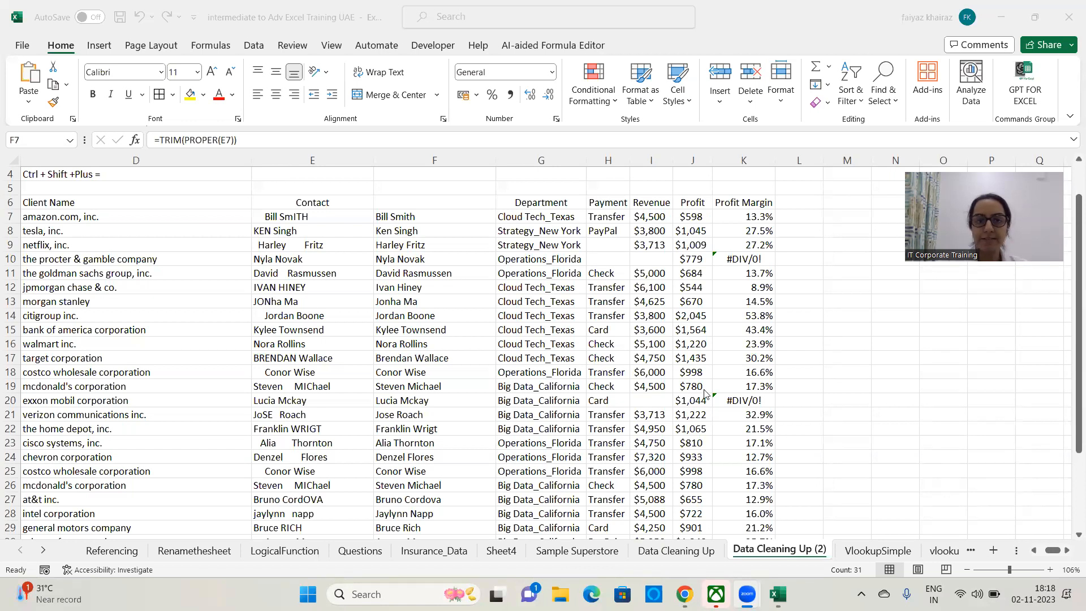
- Enter the header Contact in cell F6 above the cleaned contact names
click(591, 255)
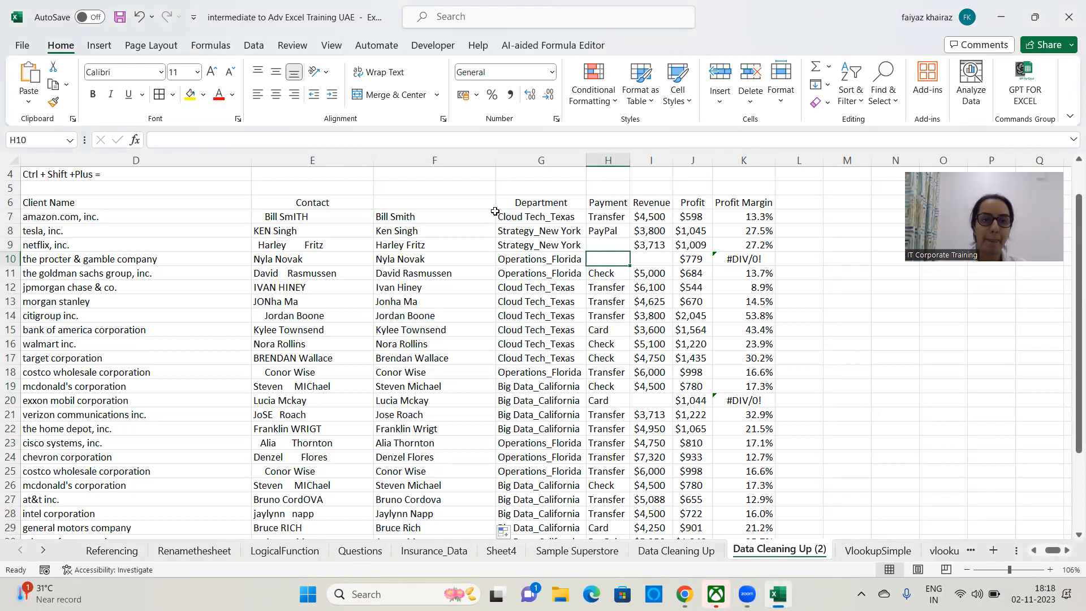
double_click(472, 208)
text(Connt)
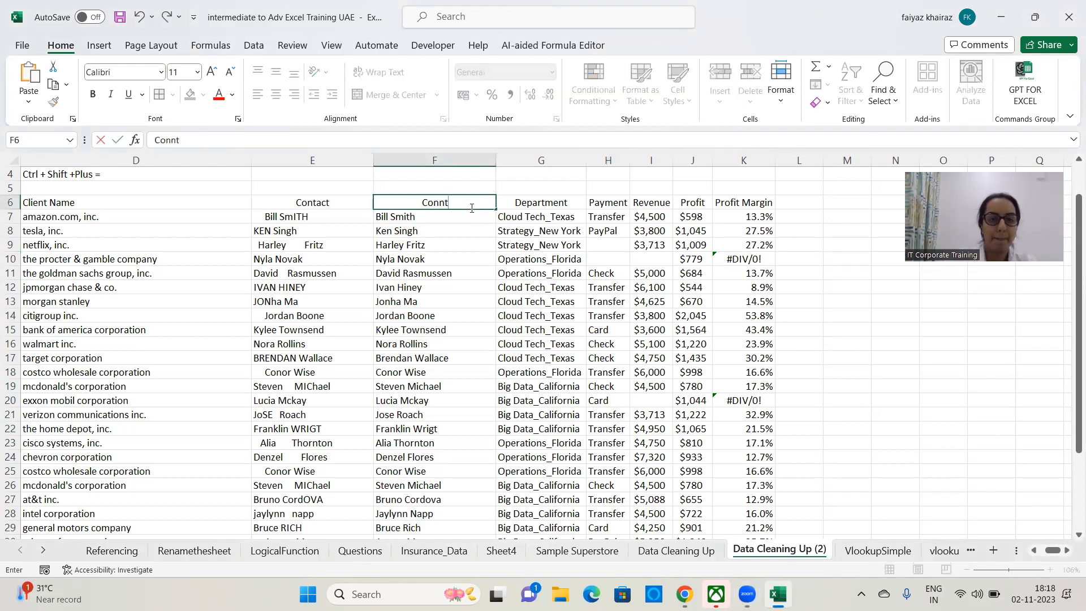
key(BackSpace)
key(BackSpace)
text(tra)
key(BackSpace)
key(BackSpace)
key(BackSpace)
text(tact)
key(Return)
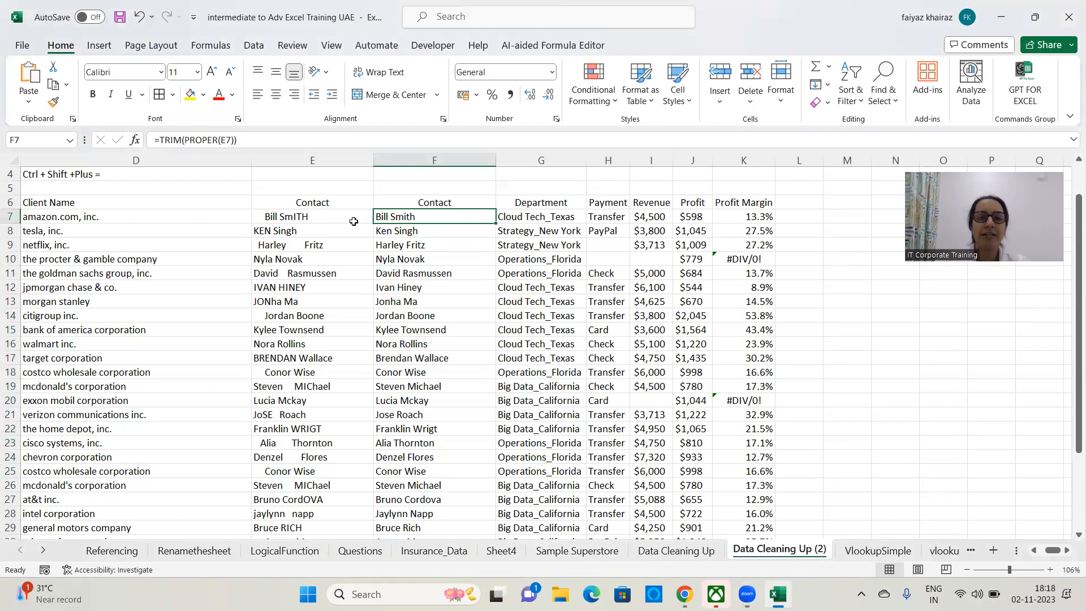
- Try clearing the original Contact column E, restore its contents, and select F7 to check its formula
click(328, 161)
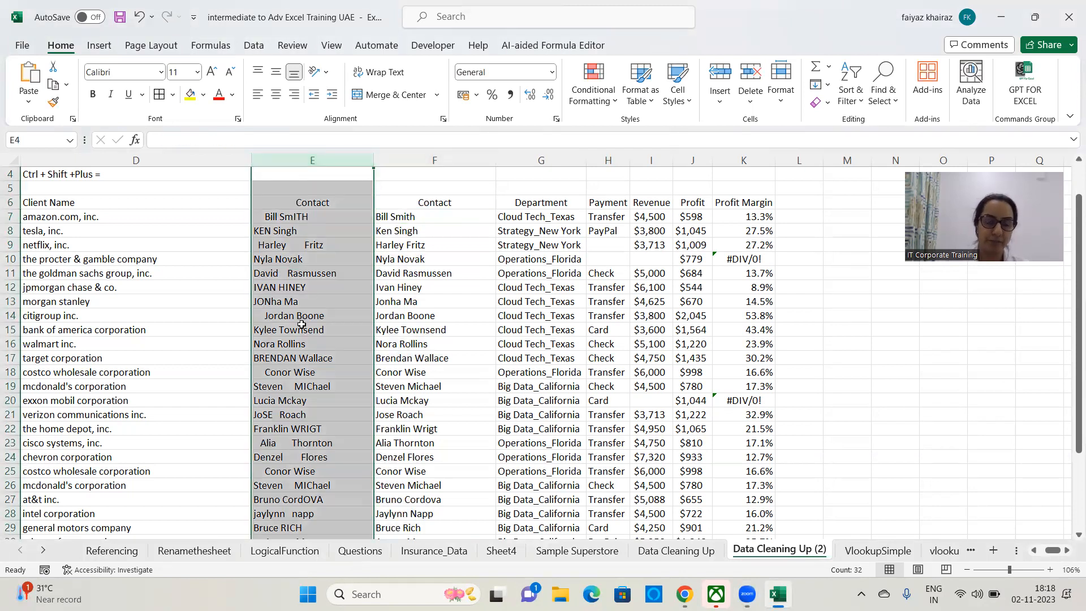
key(Delete)
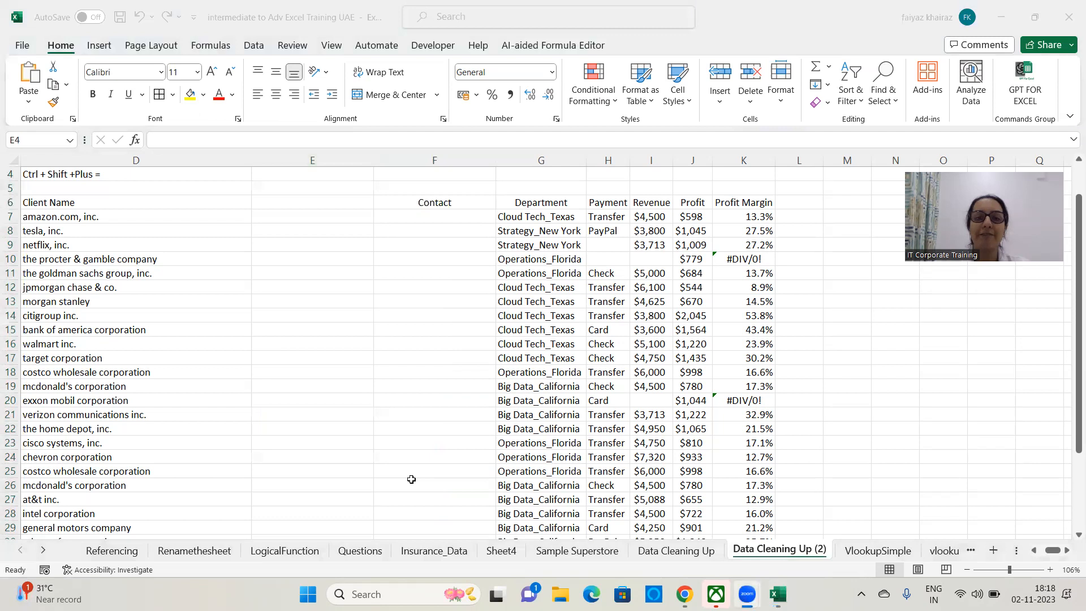
click(368, 287)
key(ctrl+v)
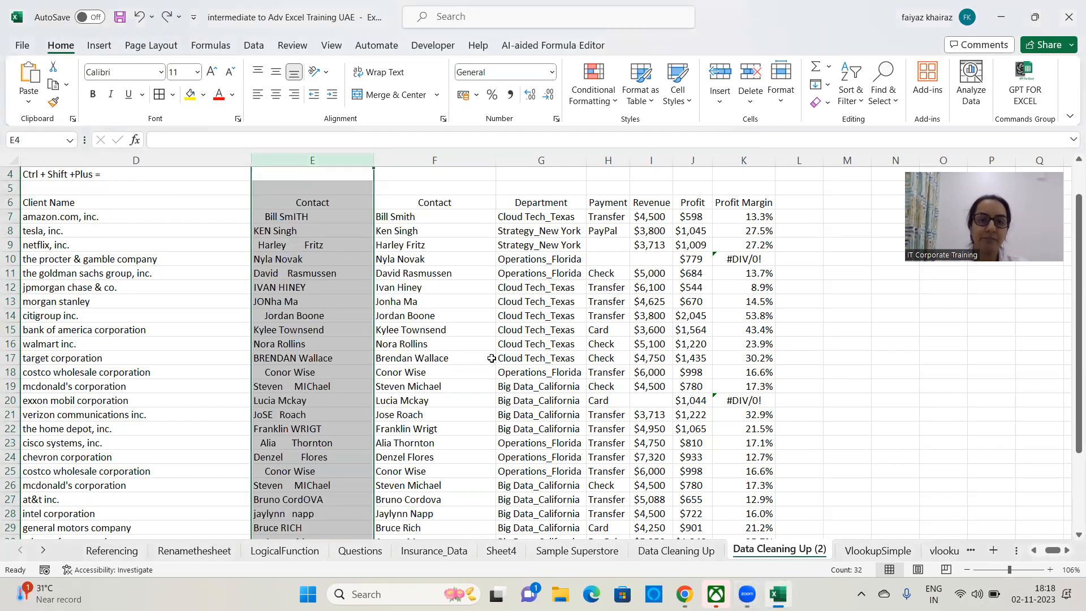
click(443, 222)
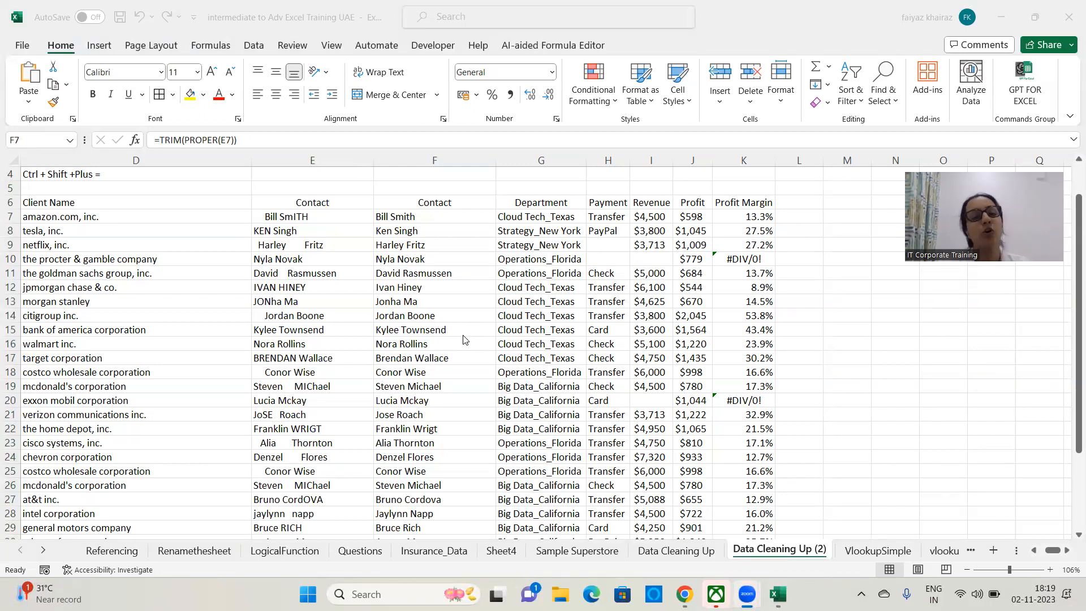
- Copy the cleaned Contact column from F6 to F37 and paste it over itself as values only
click(445, 212)
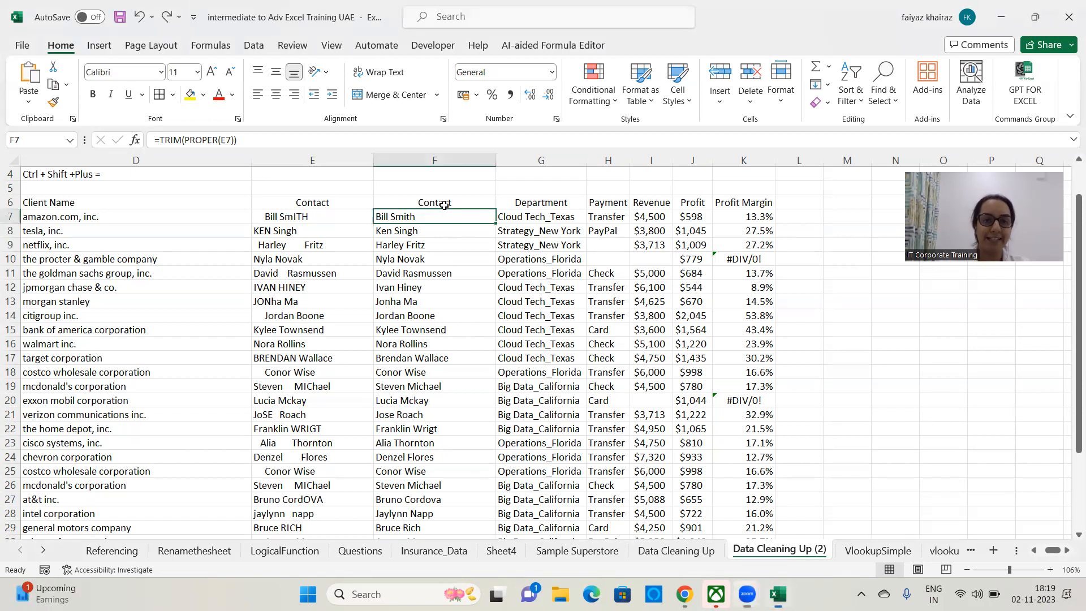
click(445, 201)
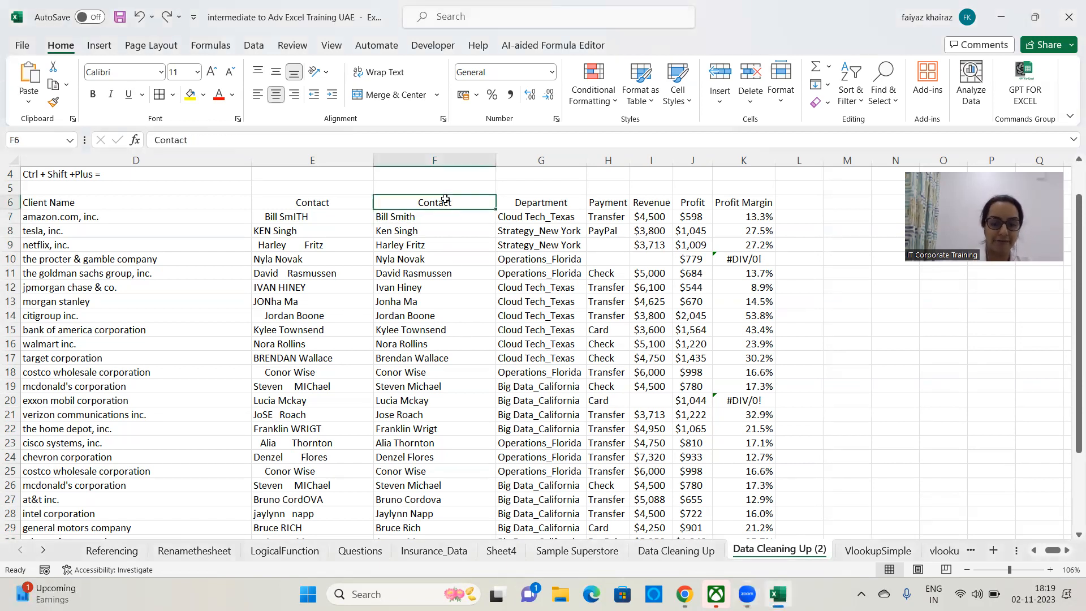
key(ctrl+shift+Down)
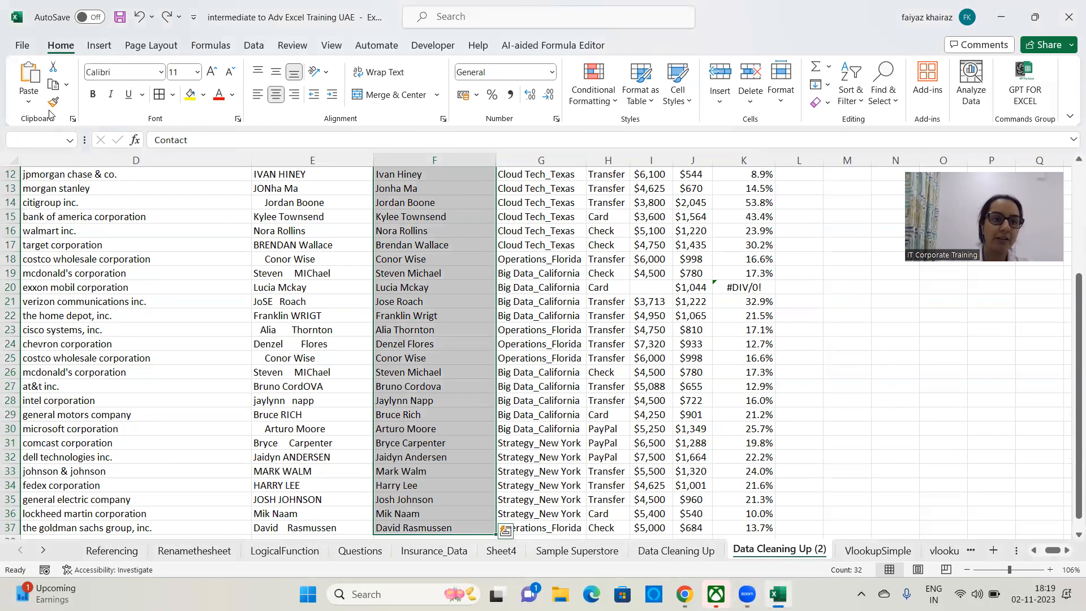
click(53, 84)
scroll(547, 322, up, 4)
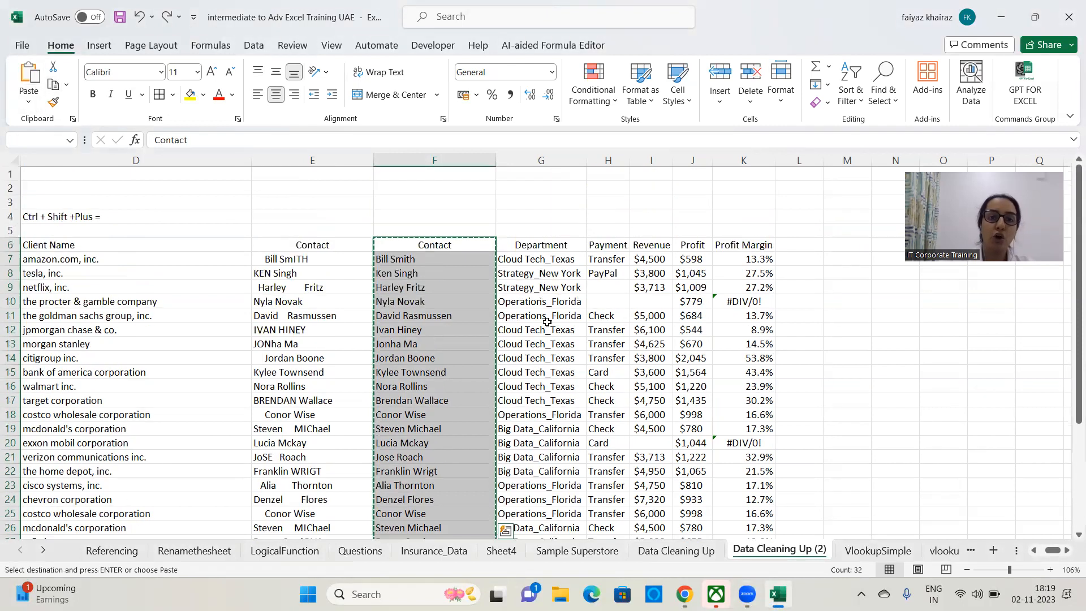
click(466, 246)
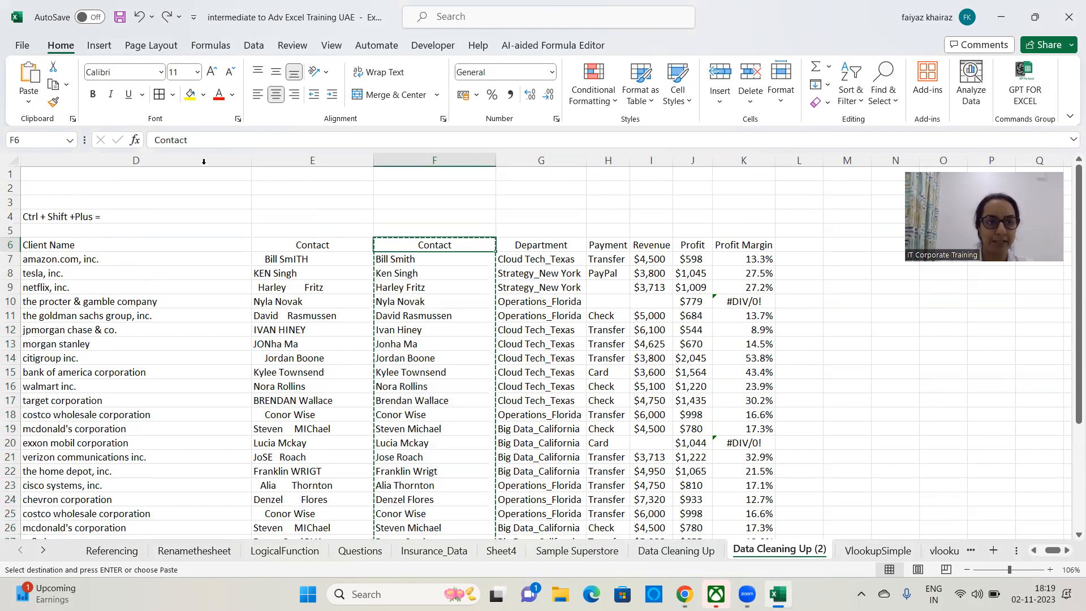
click(28, 102)
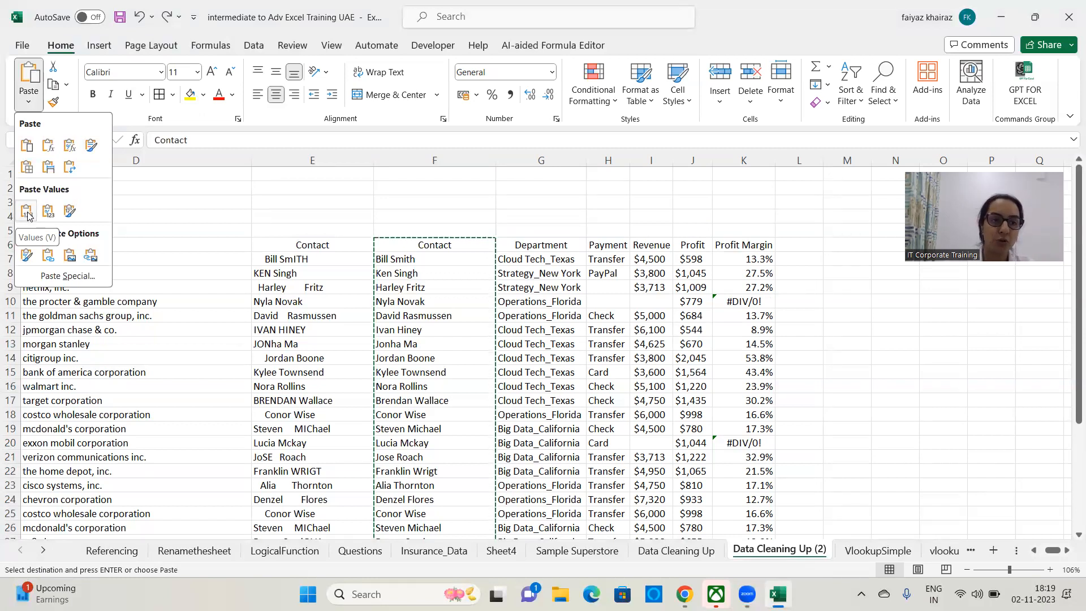
click(27, 214)
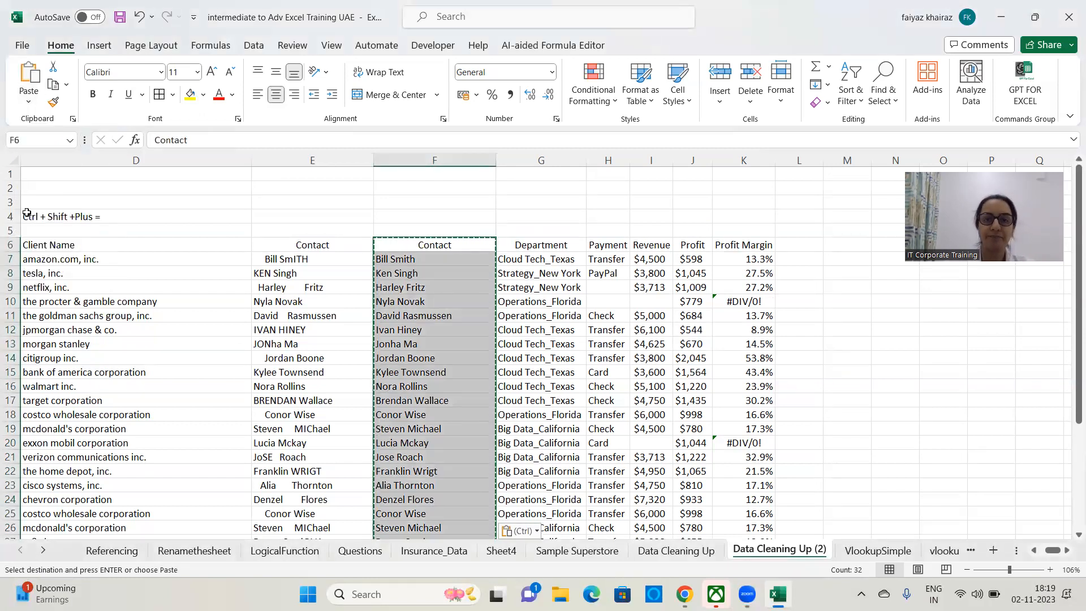
- Delete the original uncleaned Contact column E, keeping the cleaned Contact column beside it
key(Escape)
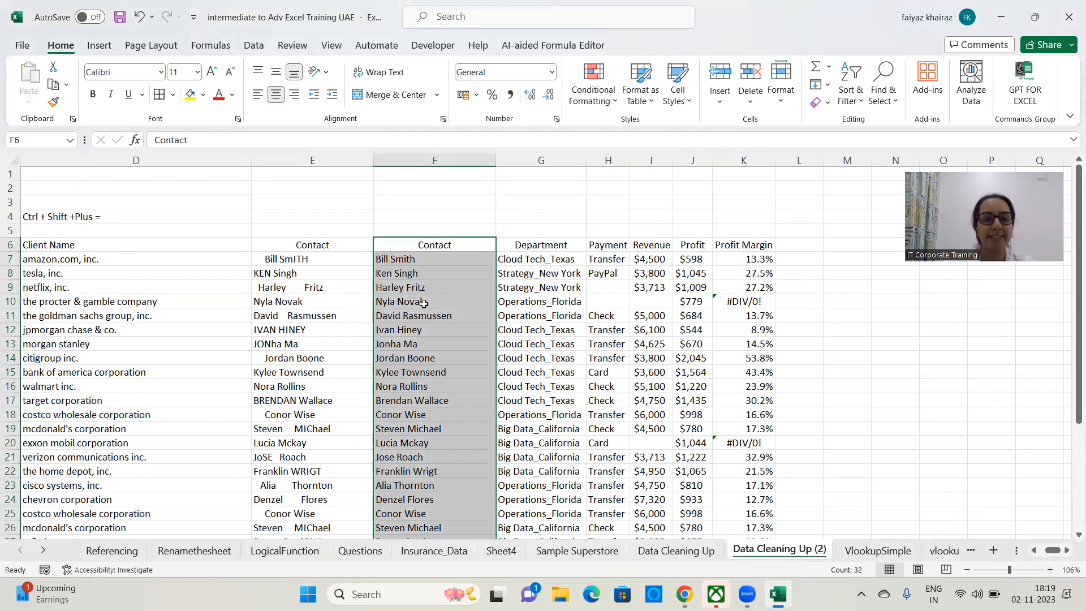
click(547, 304)
click(429, 253)
click(327, 159)
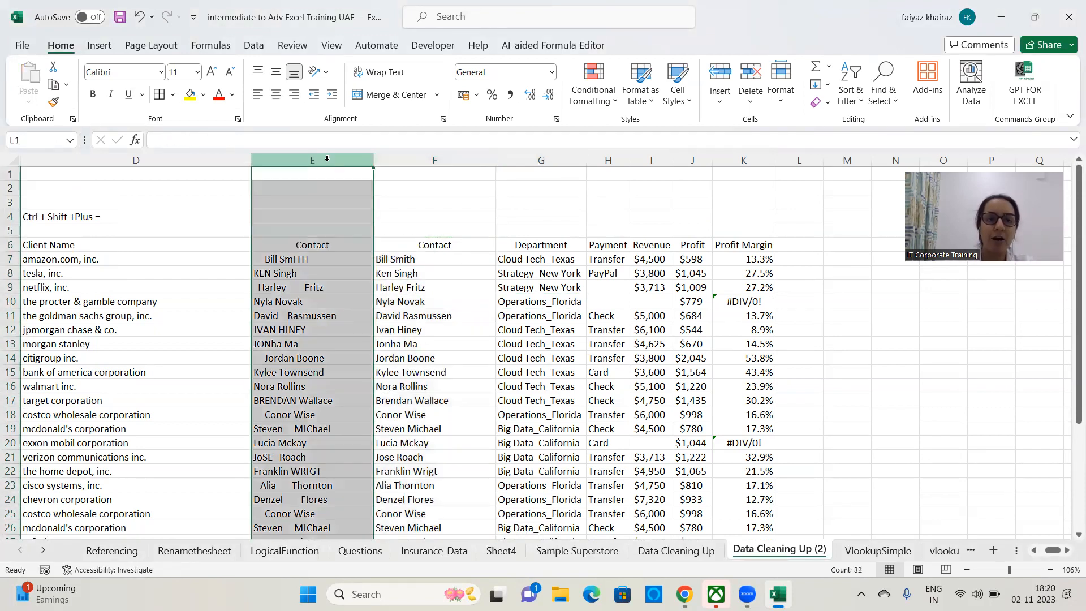
click(758, 108)
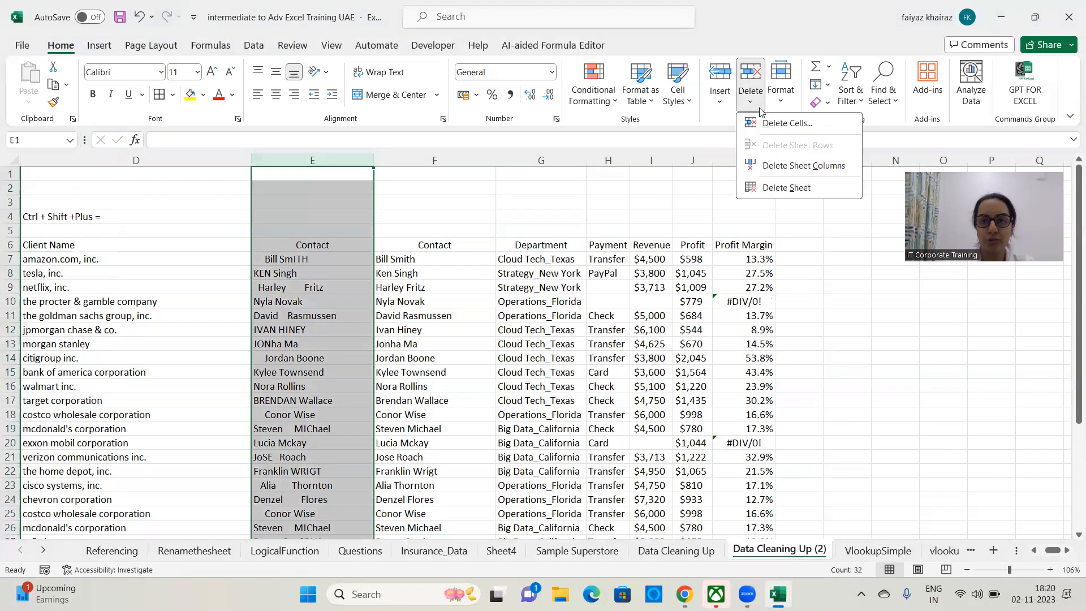
click(790, 165)
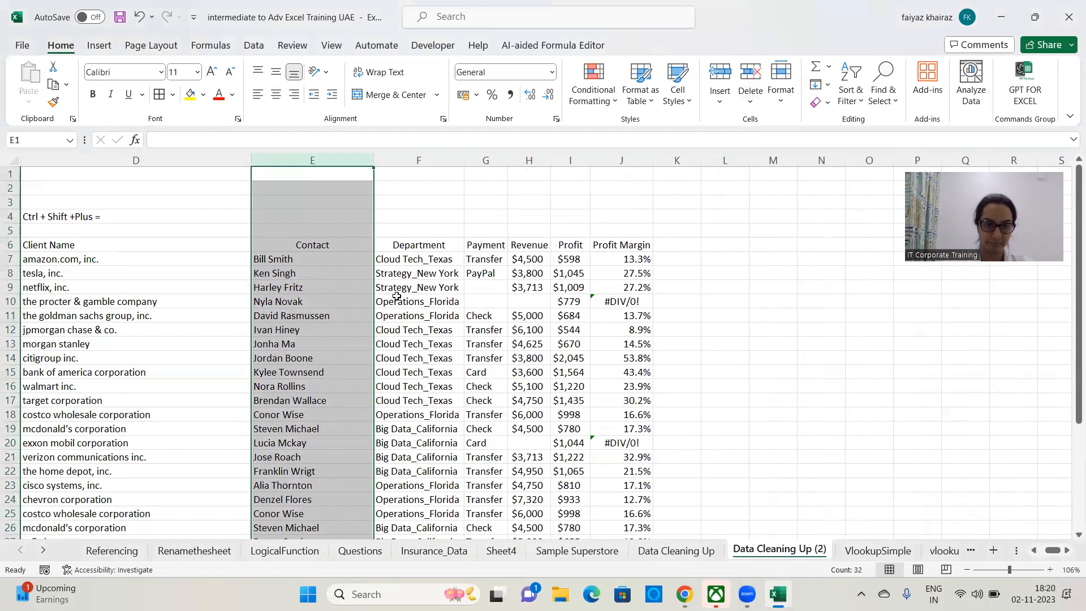
click(397, 301)
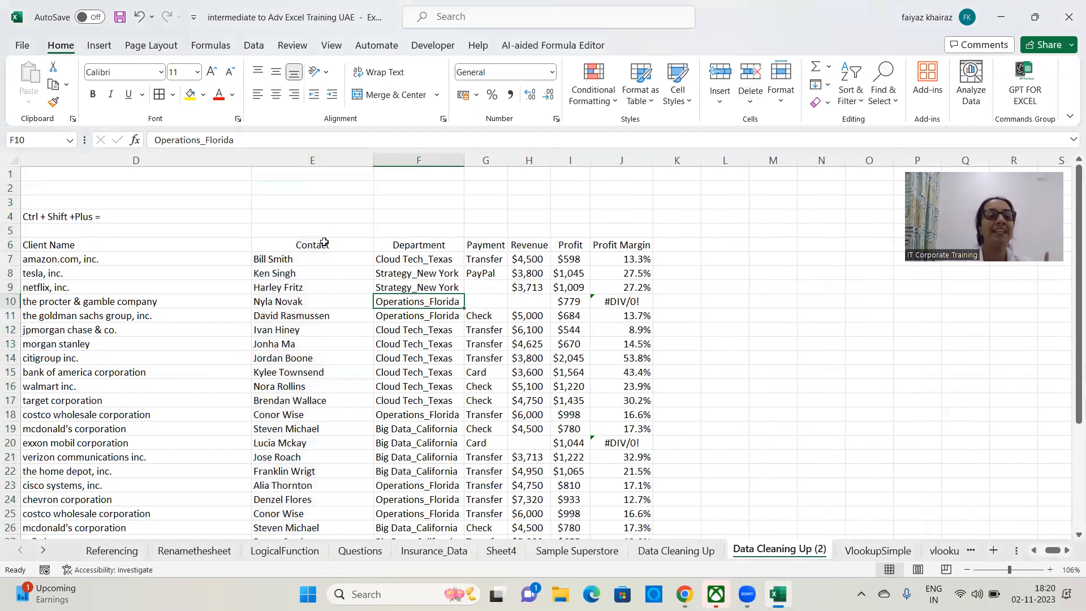
click(299, 245)
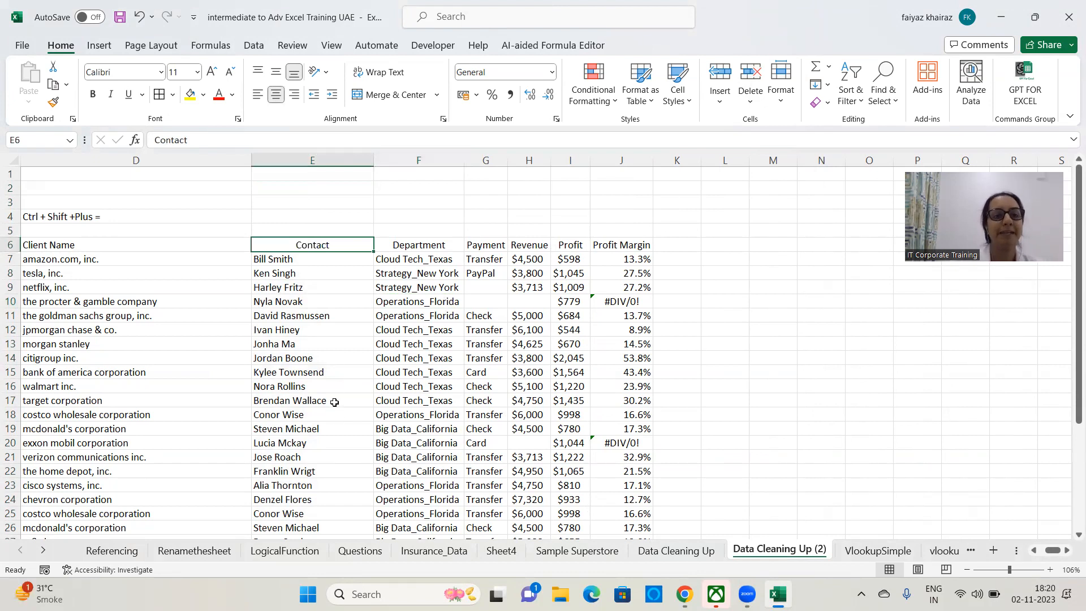
- Add the note "Copy and in the same place" in O10 and "Paste Values" in O11
click(847, 305)
text(Copy and in the same place)
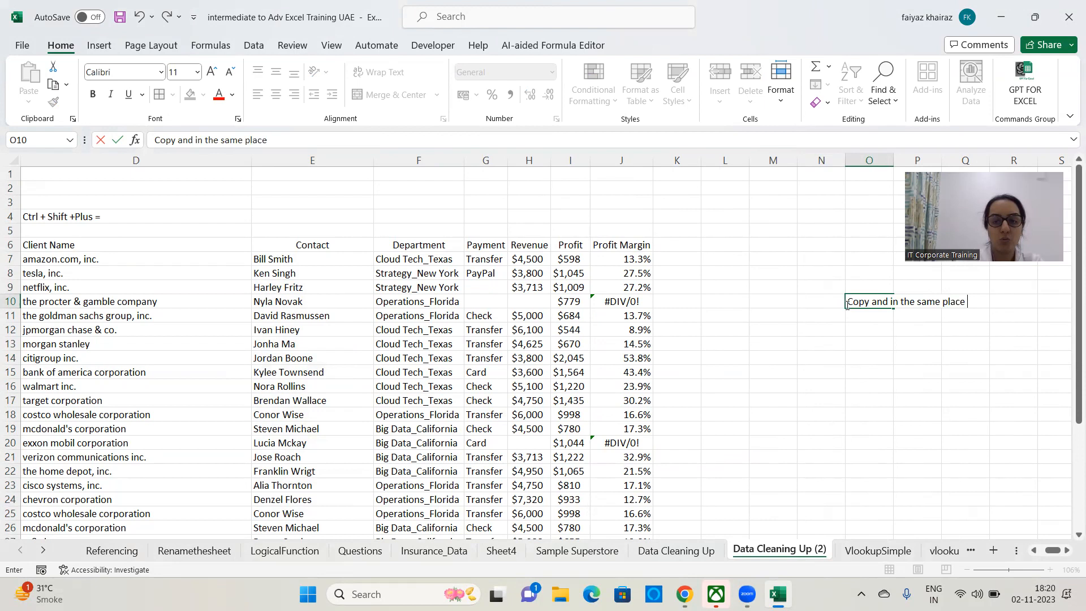
key(Return)
text(Past)
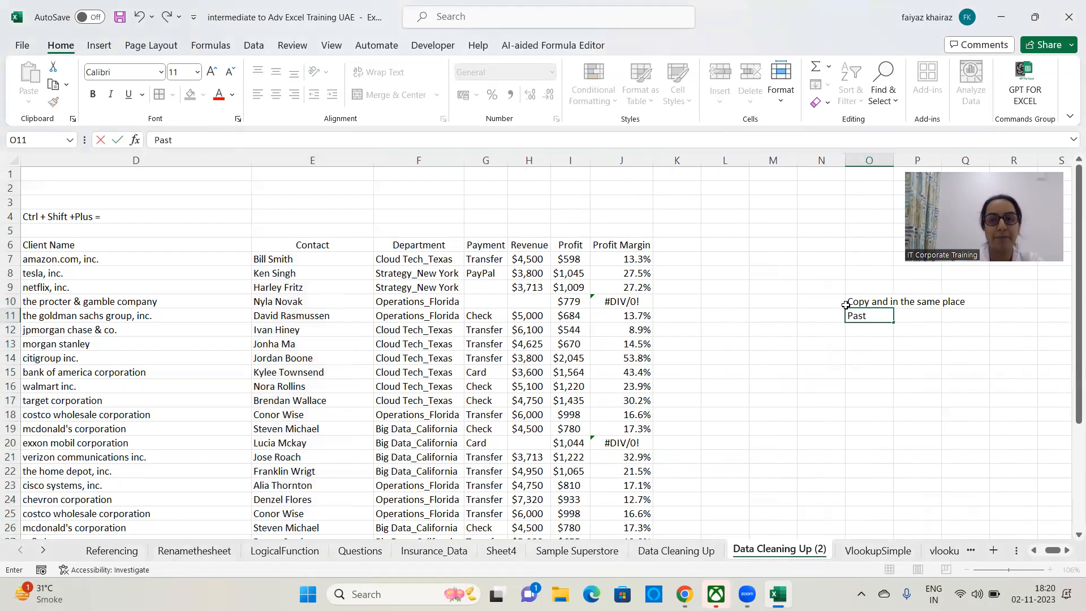
text(e Values)
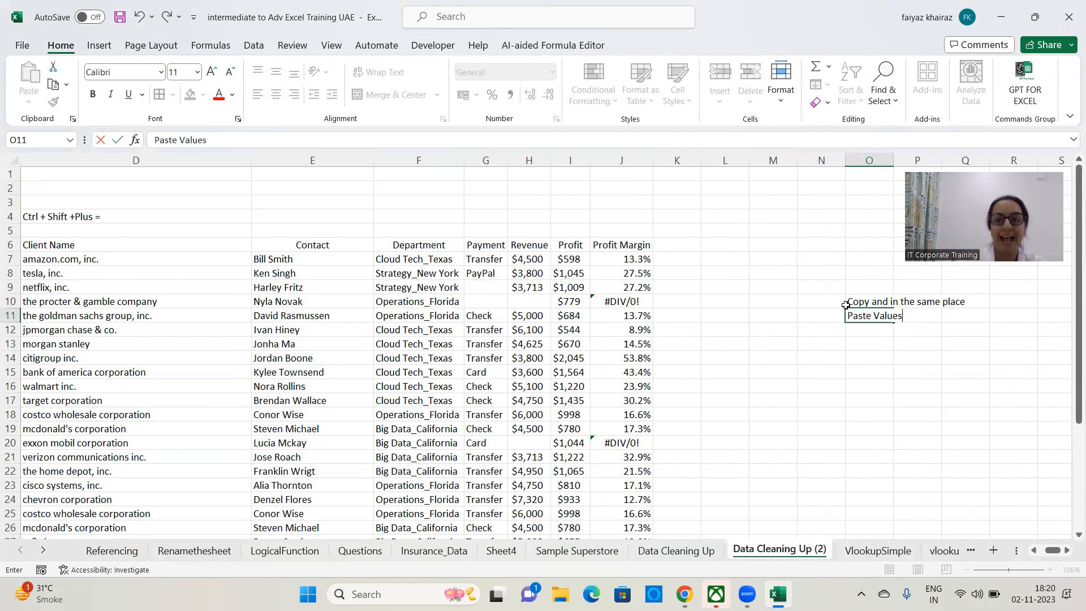
key(Return)
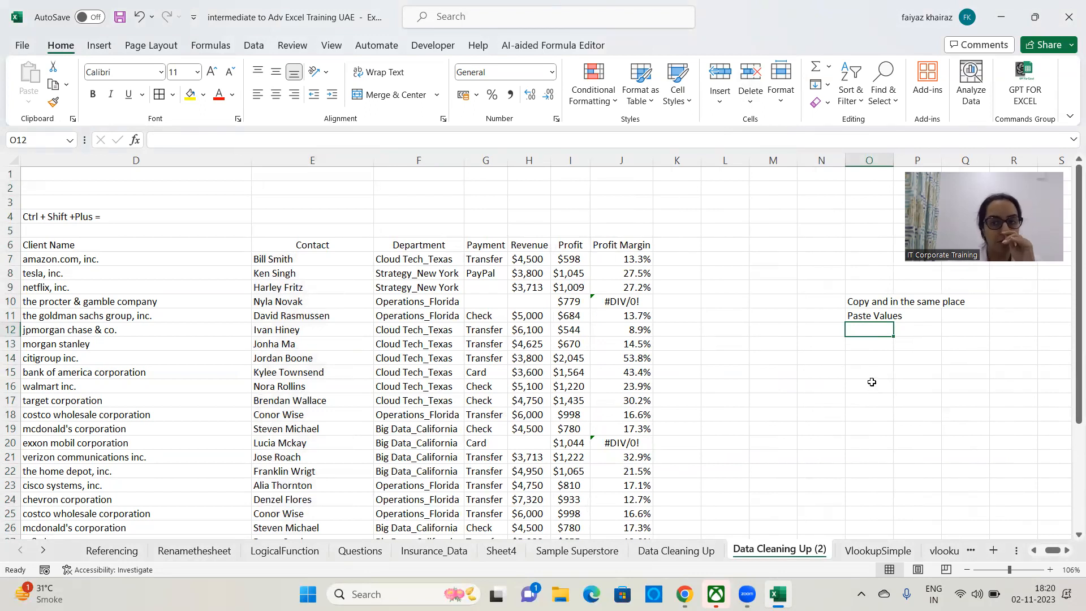
click(864, 315)
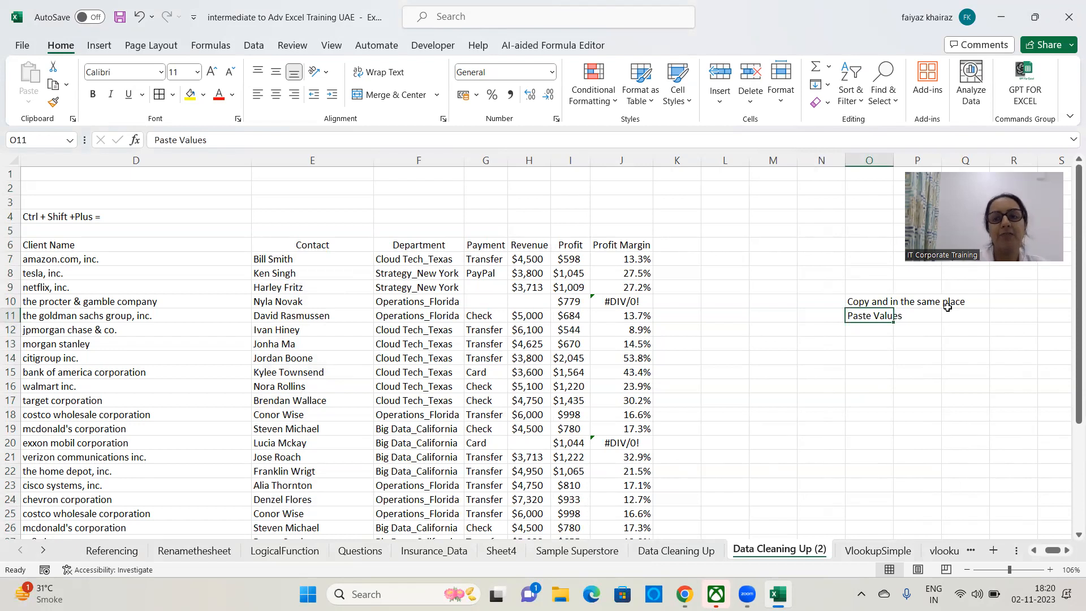
- Widen column O with the notes and the Department column F slightly
drag(891, 154, 903, 155)
click(870, 398)
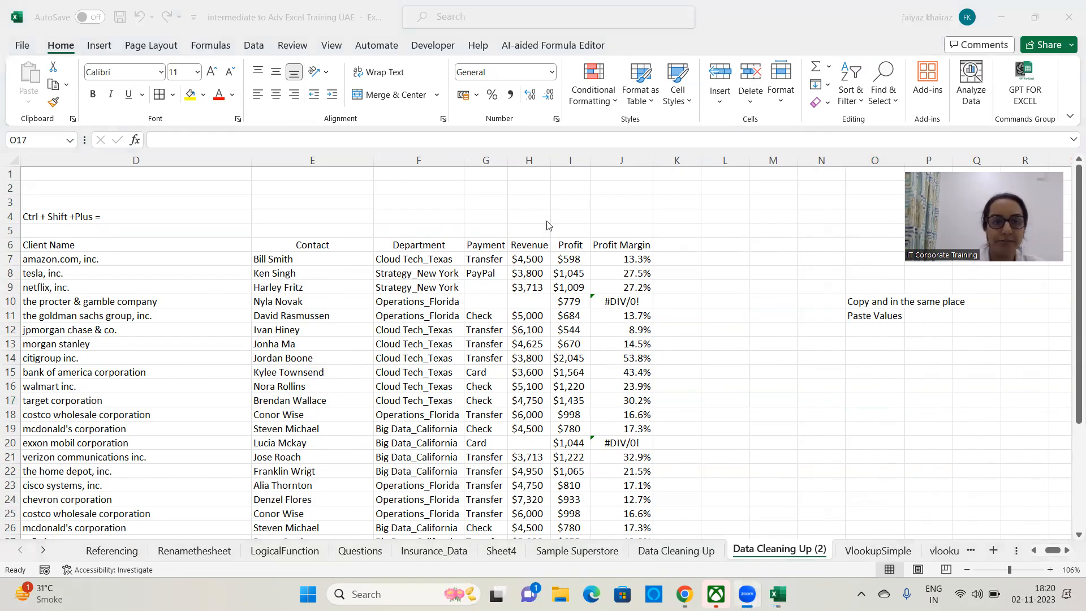
drag(464, 160, 479, 161)
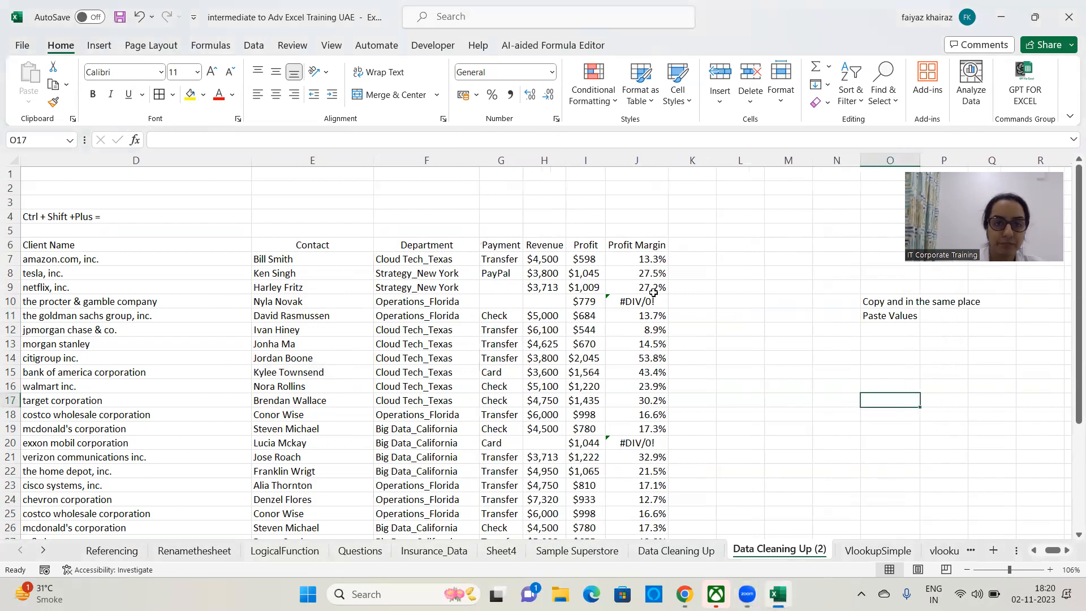
click(689, 306)
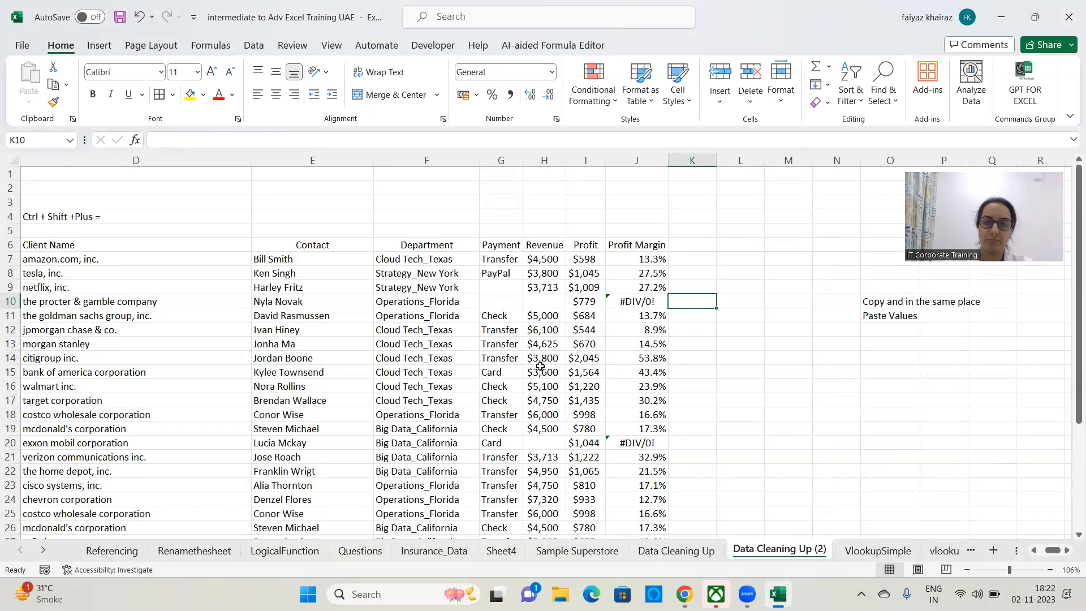
- Insert a blank column between Department and Payment and enter the header Region in G6
click(506, 161)
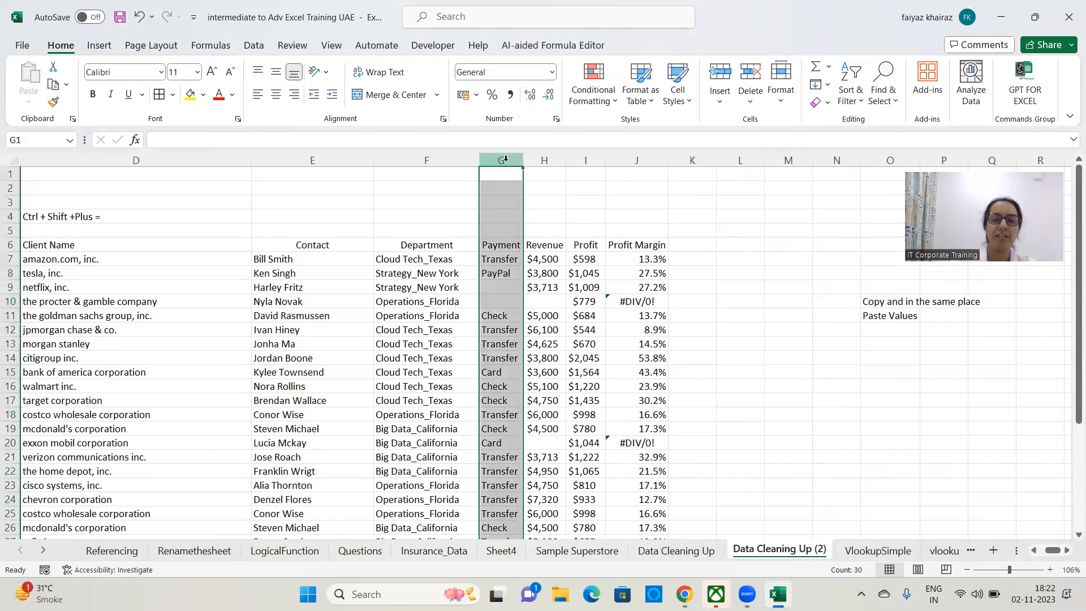
key(ctrl+shift+plus)
click(477, 291)
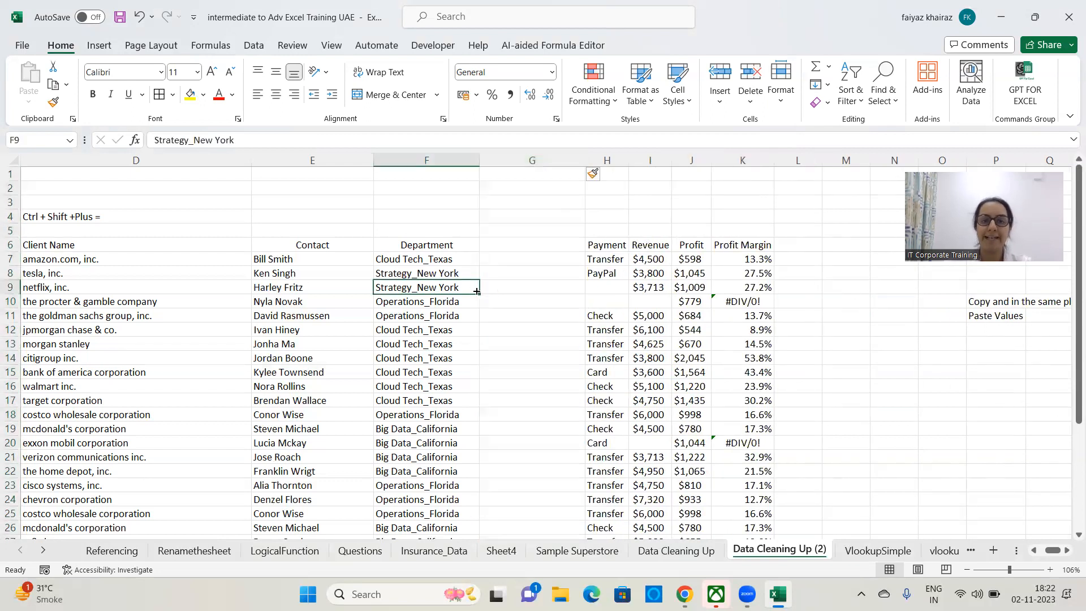
double_click(510, 241)
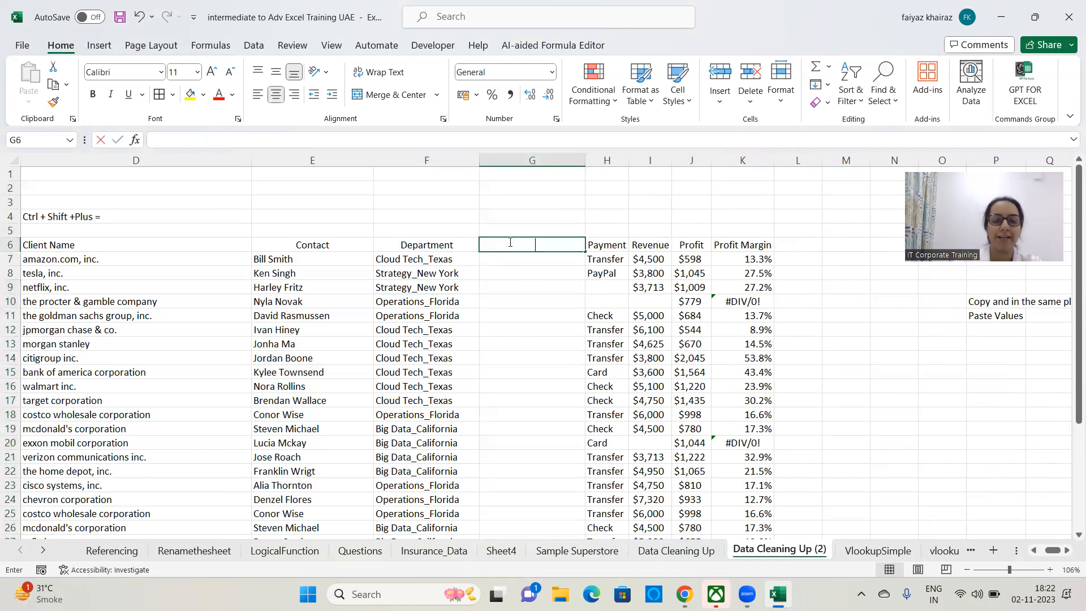
text(Region)
key(Return)
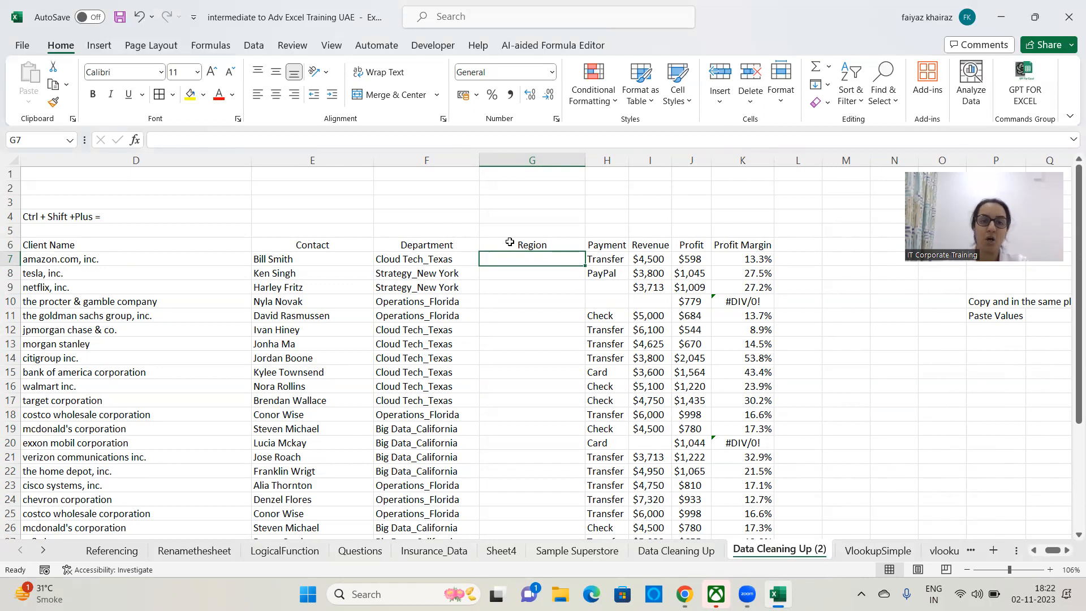
- Enter the note "text after _" in cell M7, beside the table
key(Right)
key(Right)
key(Right)
key(Right)
key(Right)
key(Right)
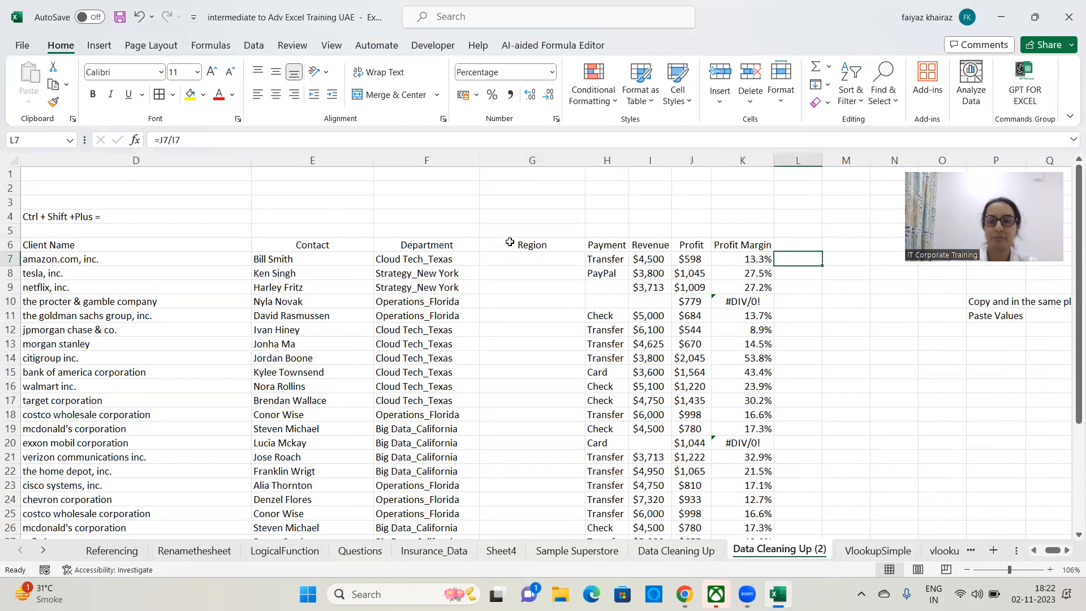
key(BackSpace)
text(text after _)
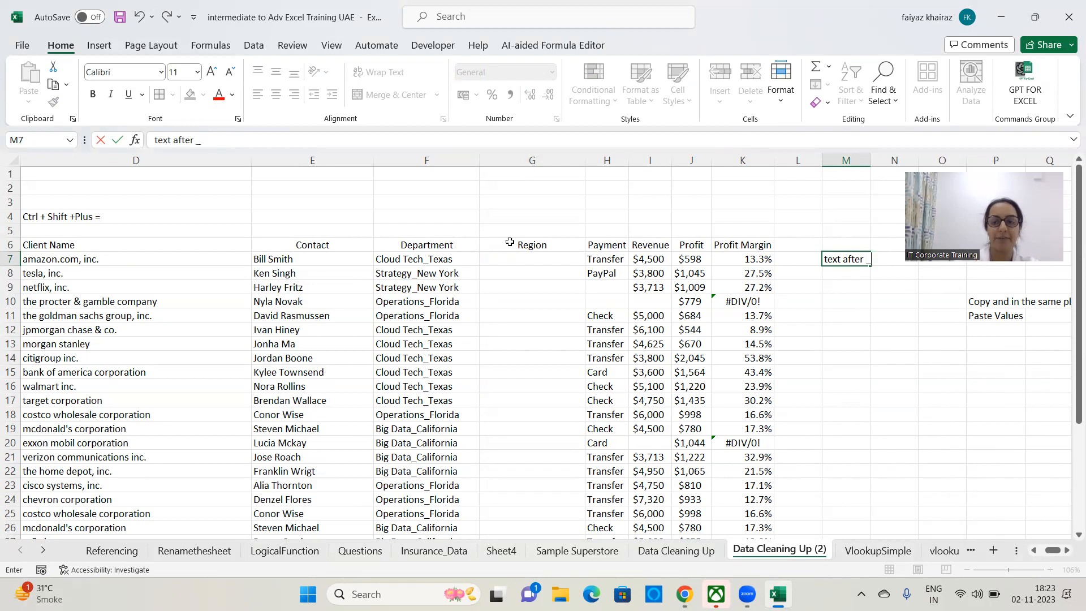
key(Return)
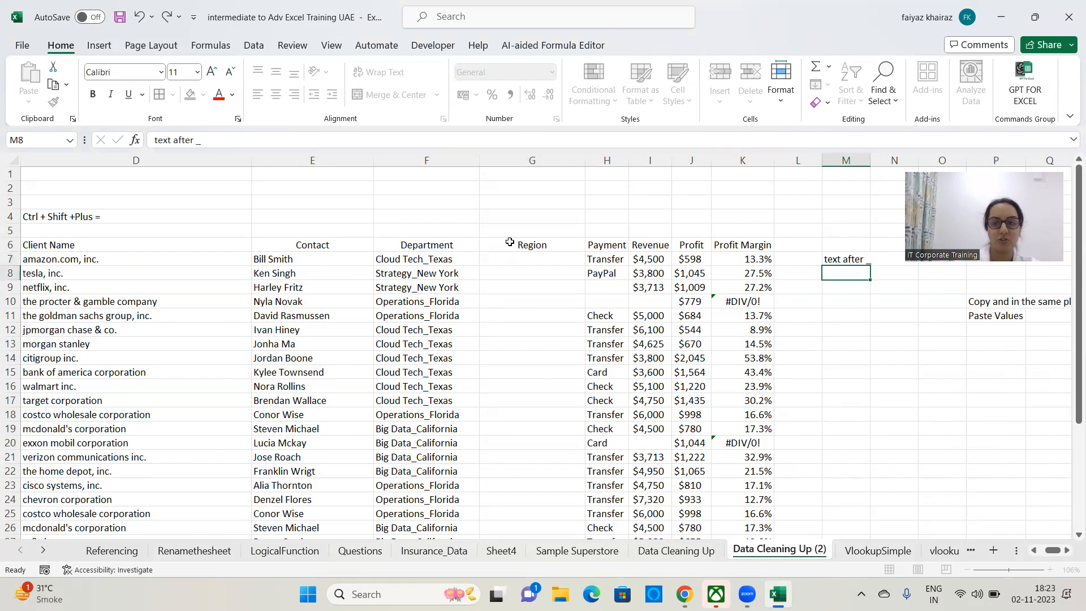
- Add the notes "Text to Columbs" in M8 and "Flash Fills" in M9
text(Text t)
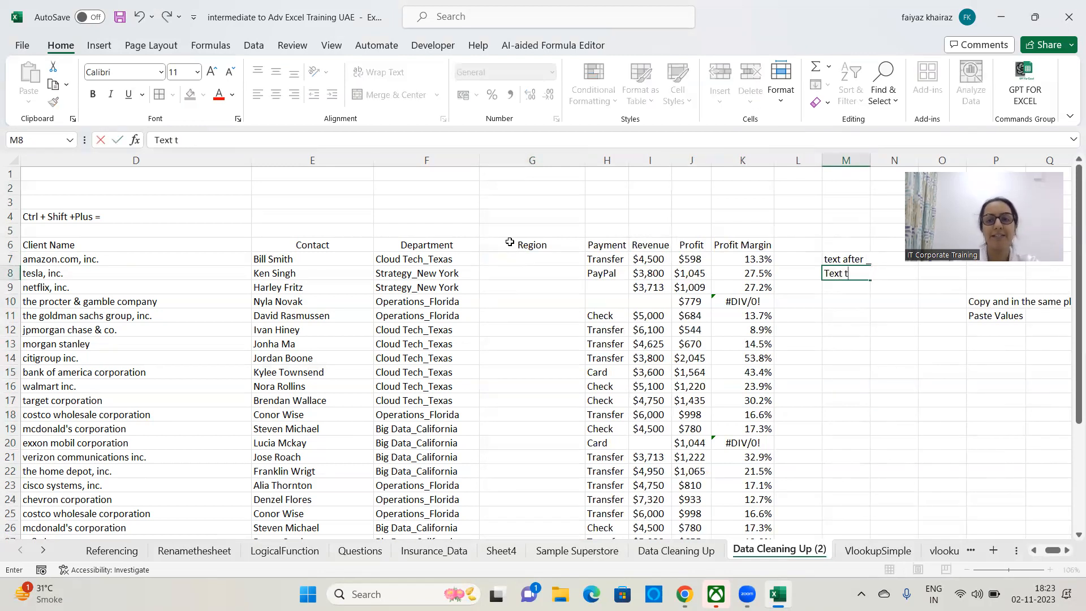
text(o C)
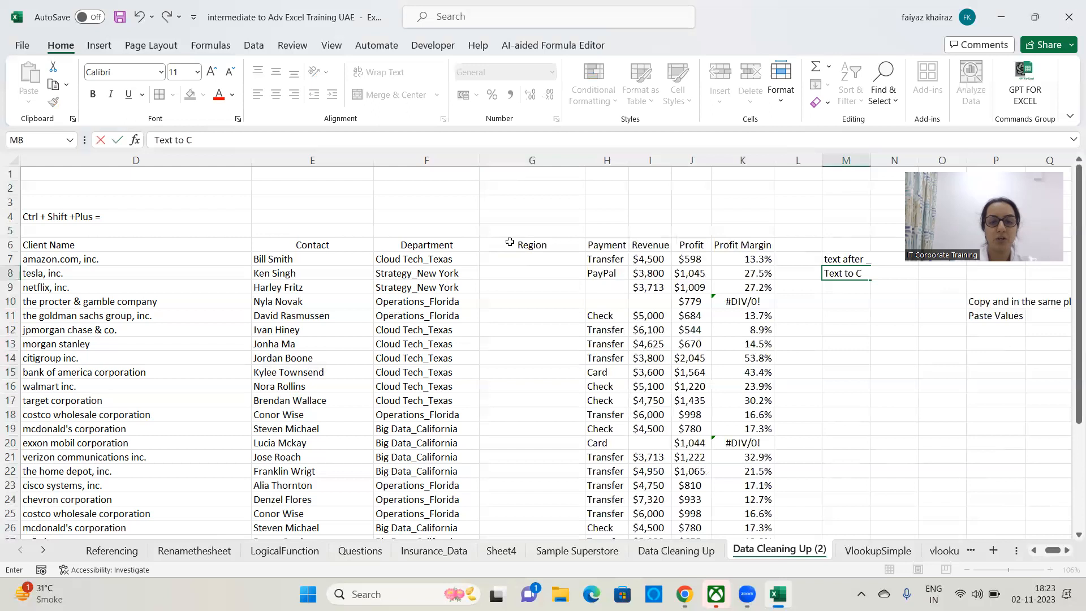
text(olumbs)
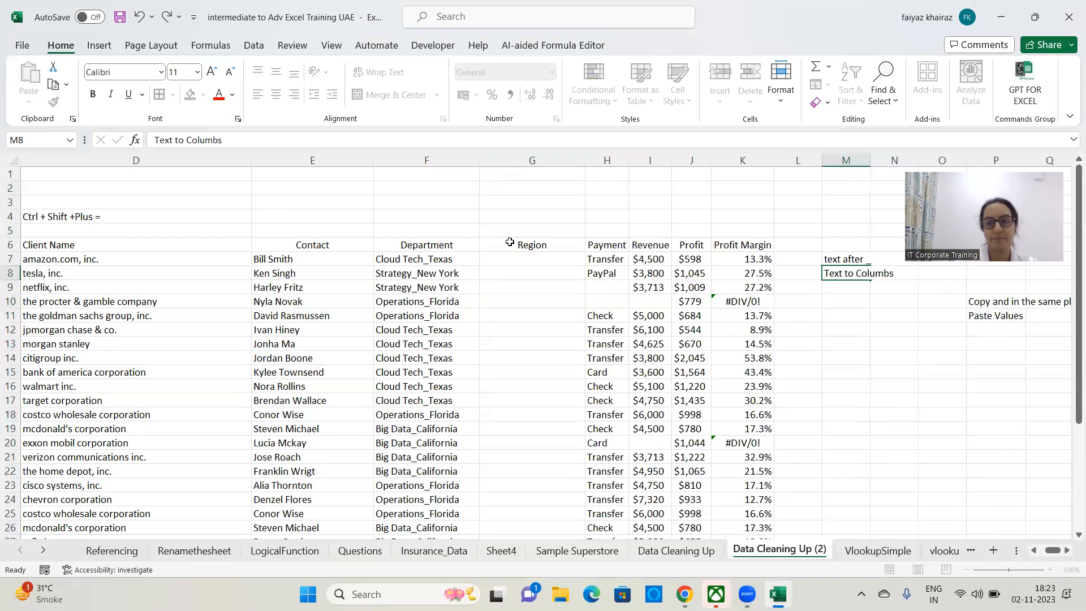
key(Return)
key(Up)
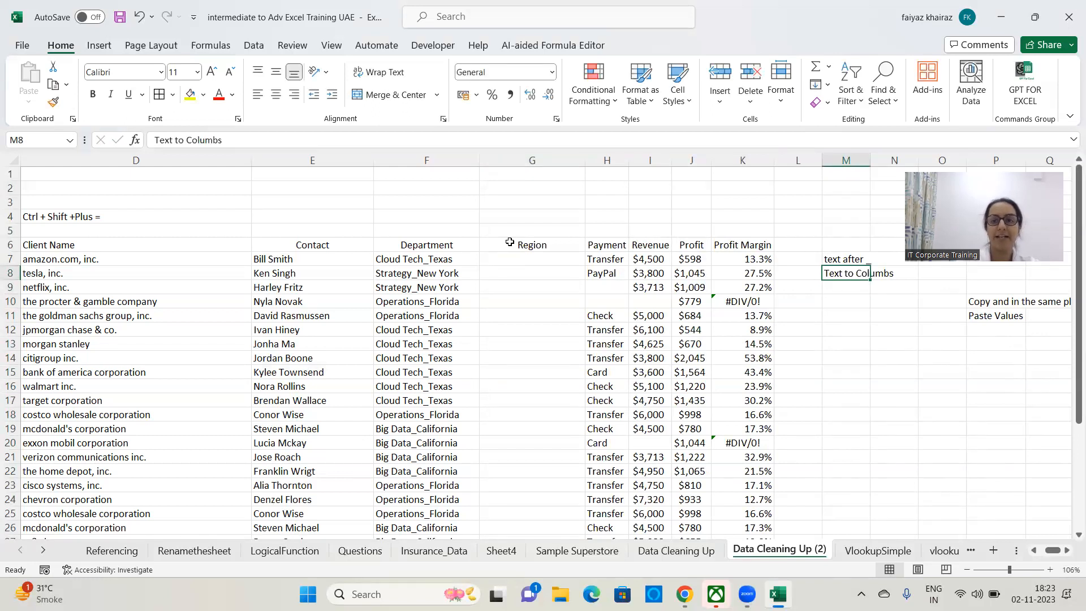
key(Right)
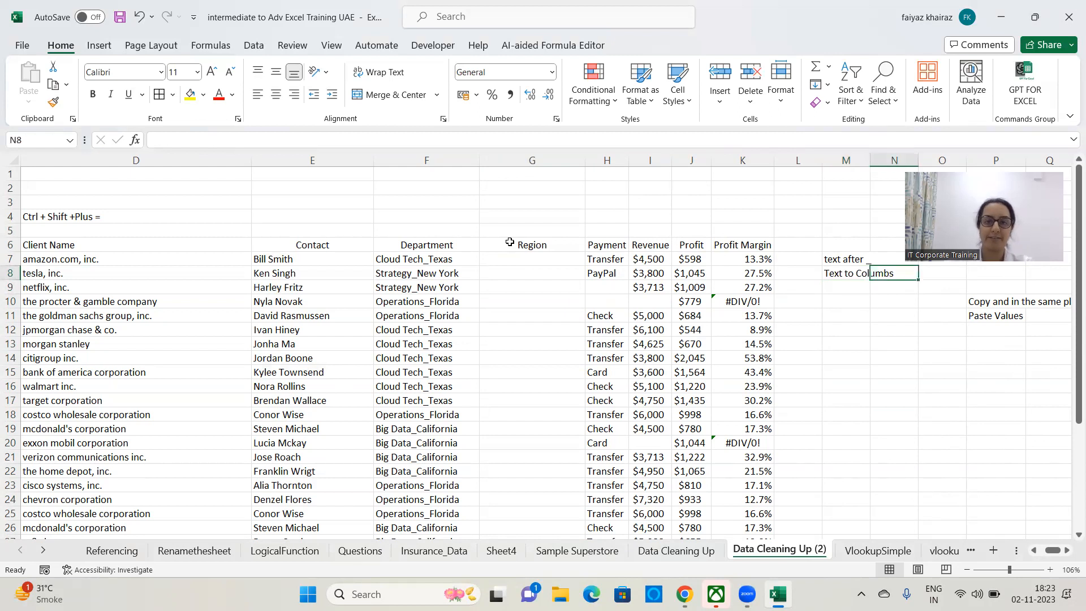
click(829, 289)
text(Flash Fills)
key(Return)
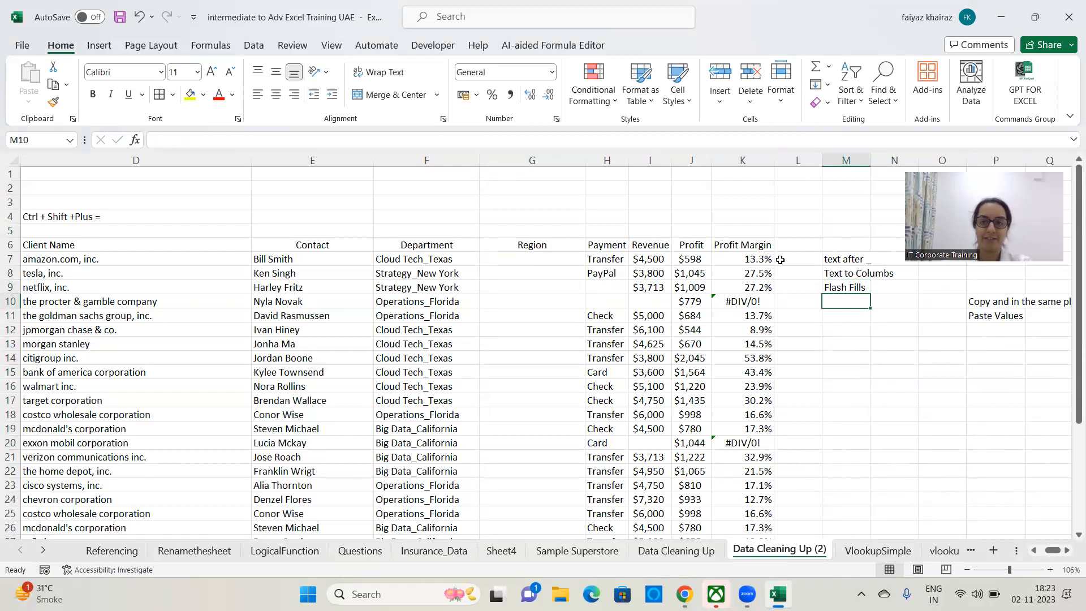
click(847, 353)
click(849, 286)
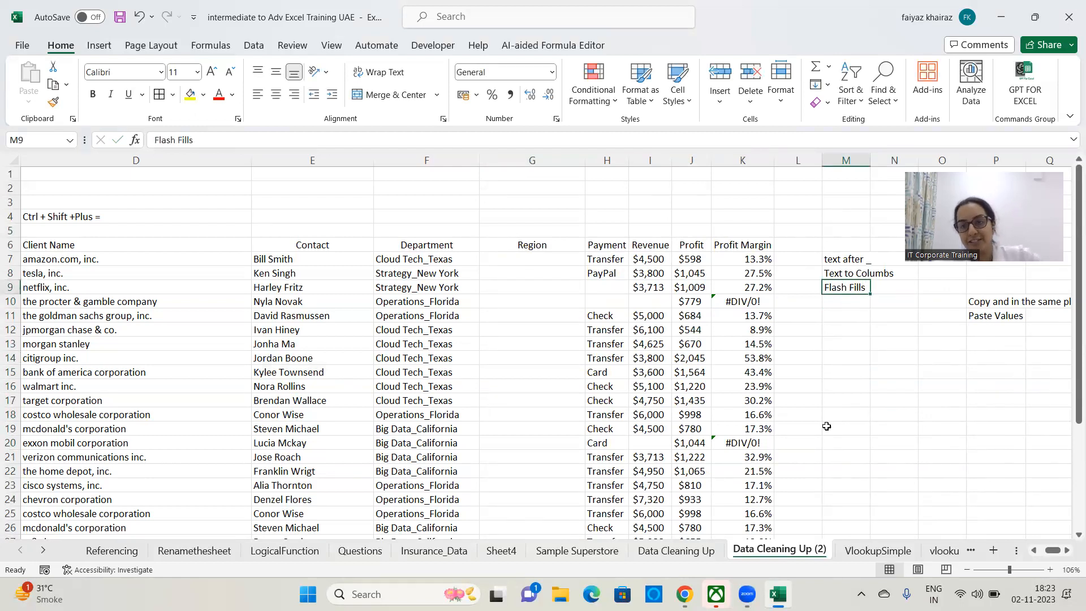
click(840, 256)
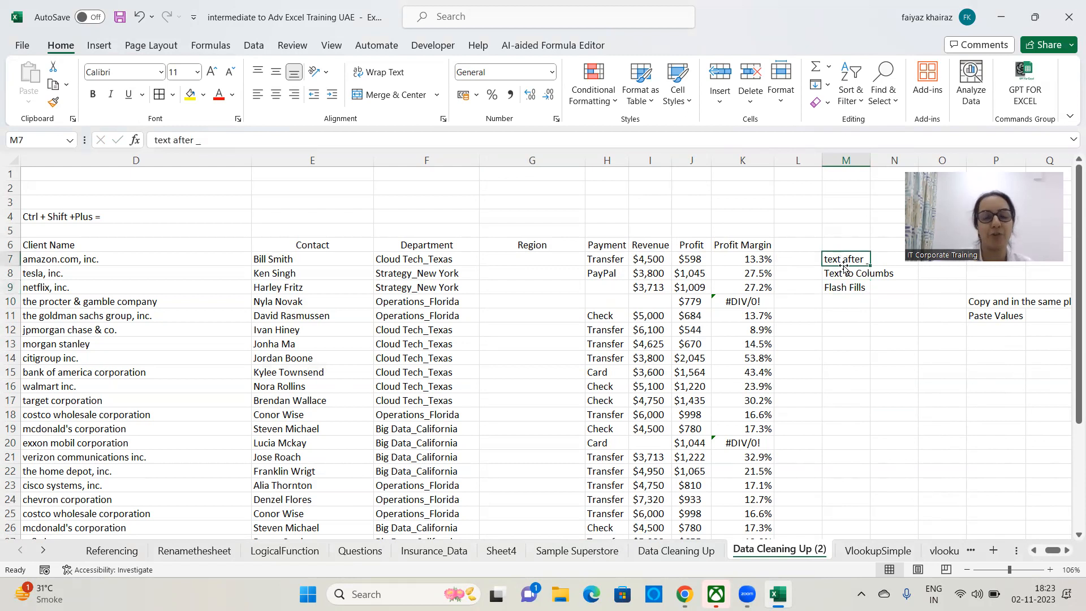
click(842, 279)
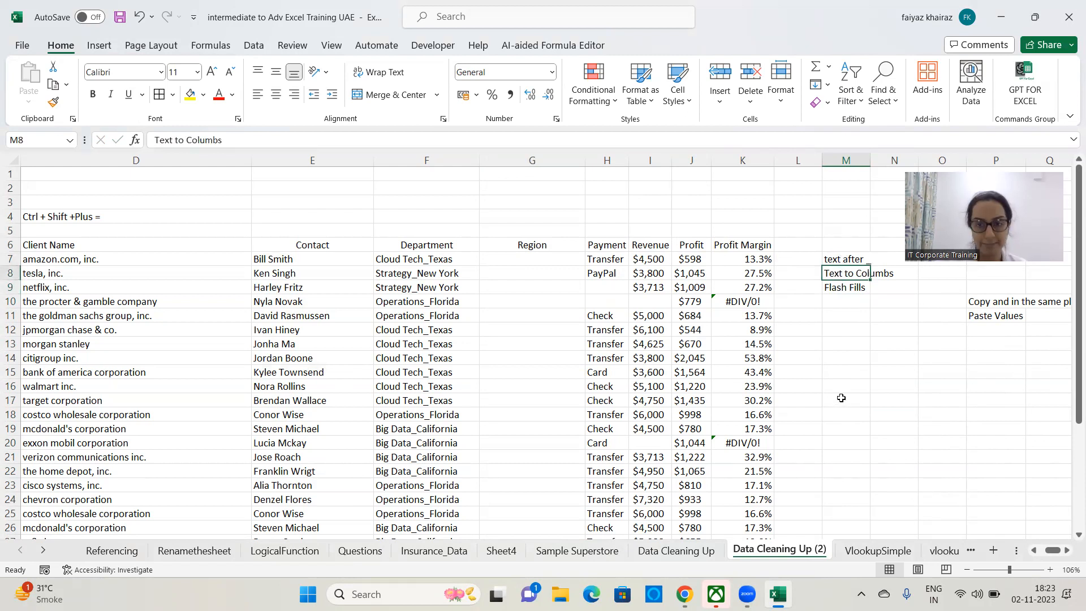
click(841, 291)
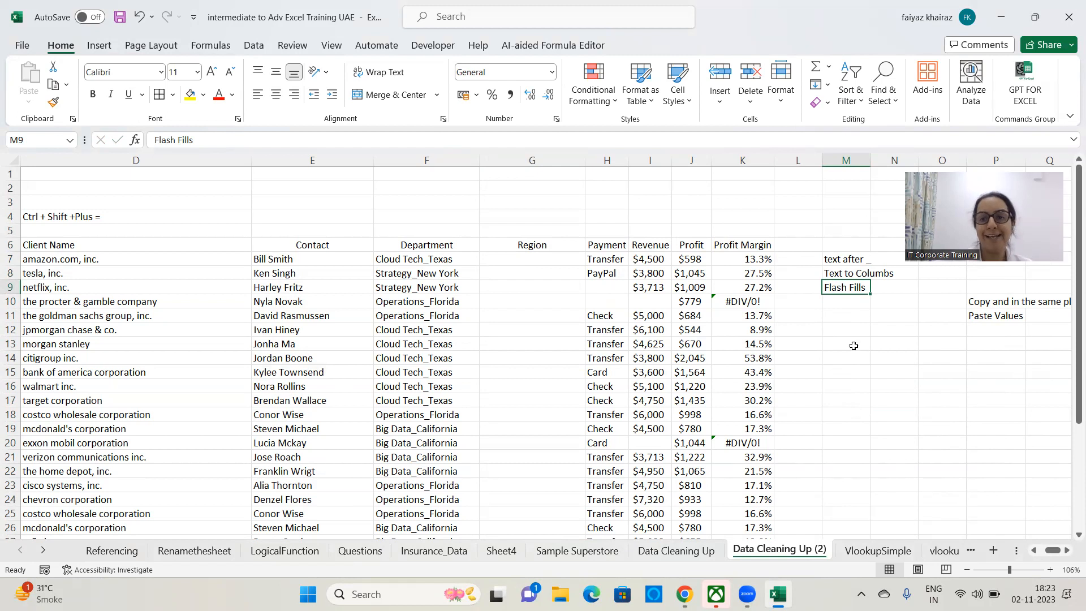
- Enter the notes "Flash" in M11, "Not a Function" in M12 and "Its not a Formale" in M13
click(841, 320)
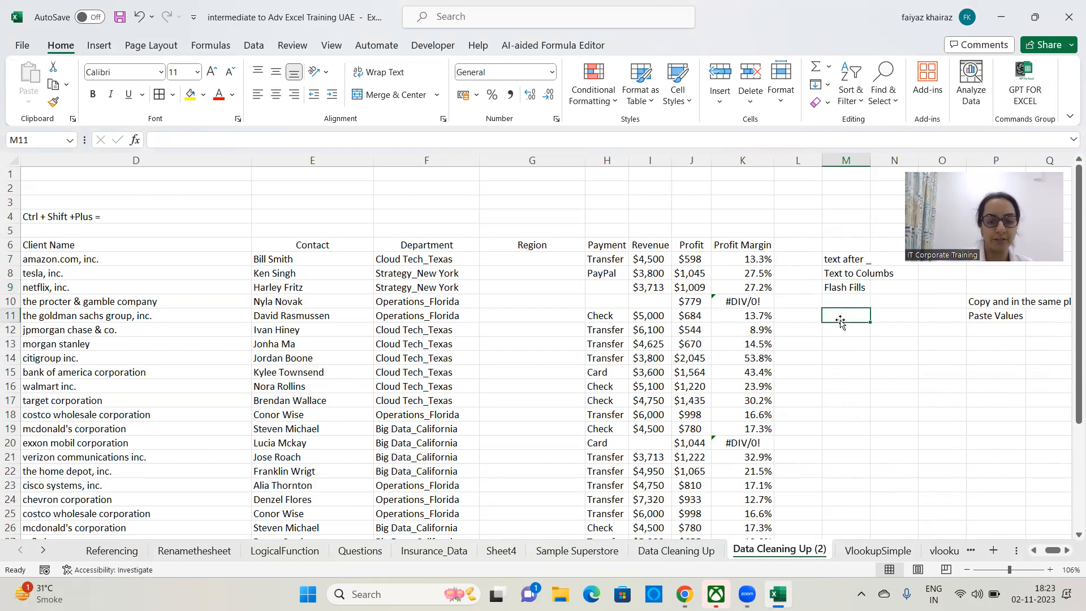
text(Flash)
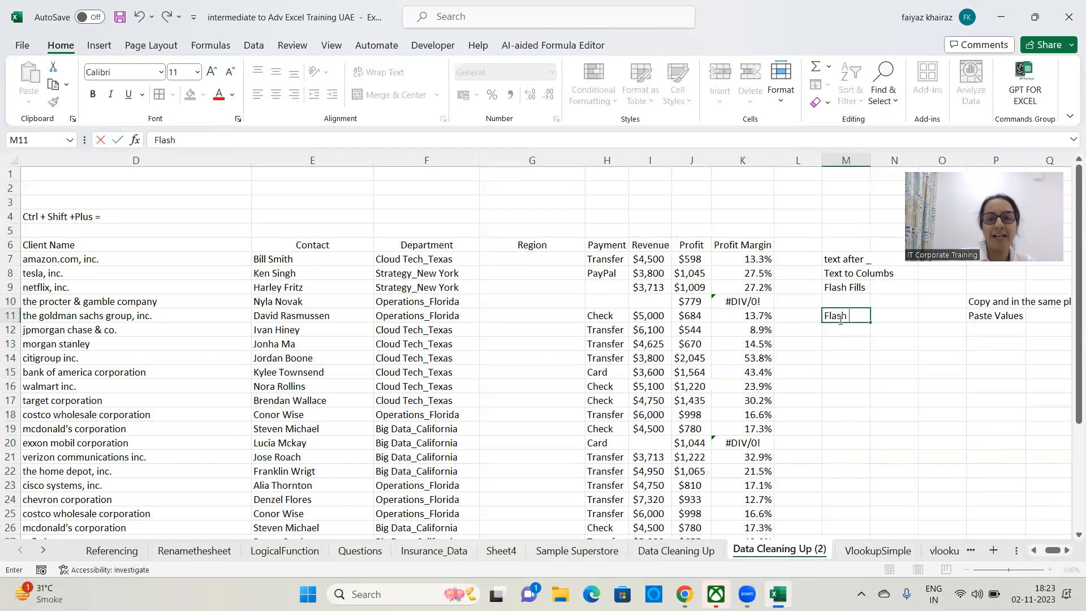
key(Return)
text(Not a Function)
key(Return)
text(Its no)
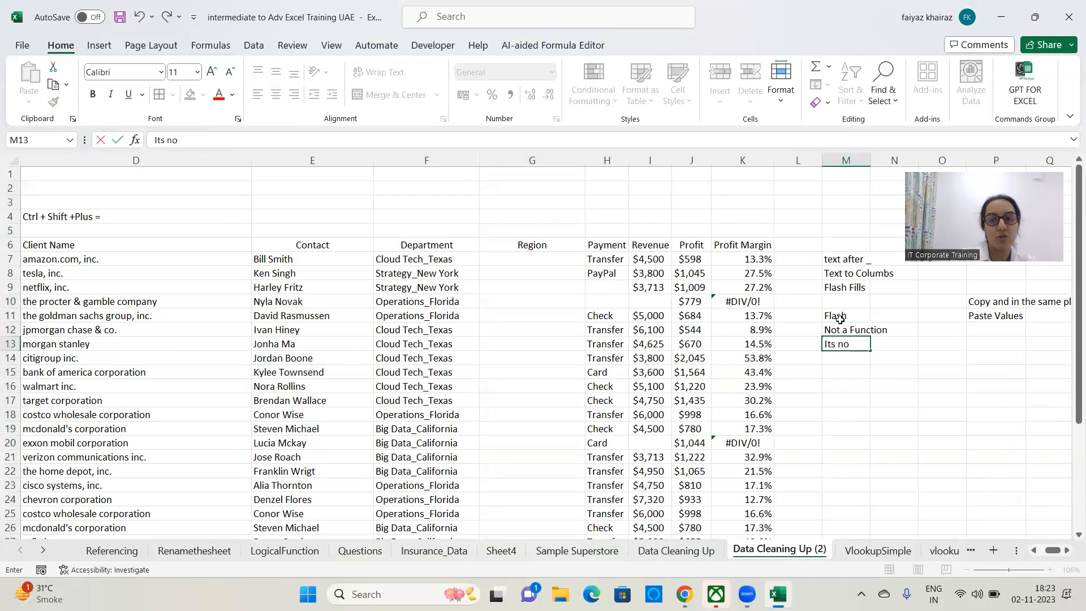
text(t a Formale)
key(Return)
- Add the notes "Its not using referenxing" in M14 and "neither does it auto update" in M15
text(Its not using re)
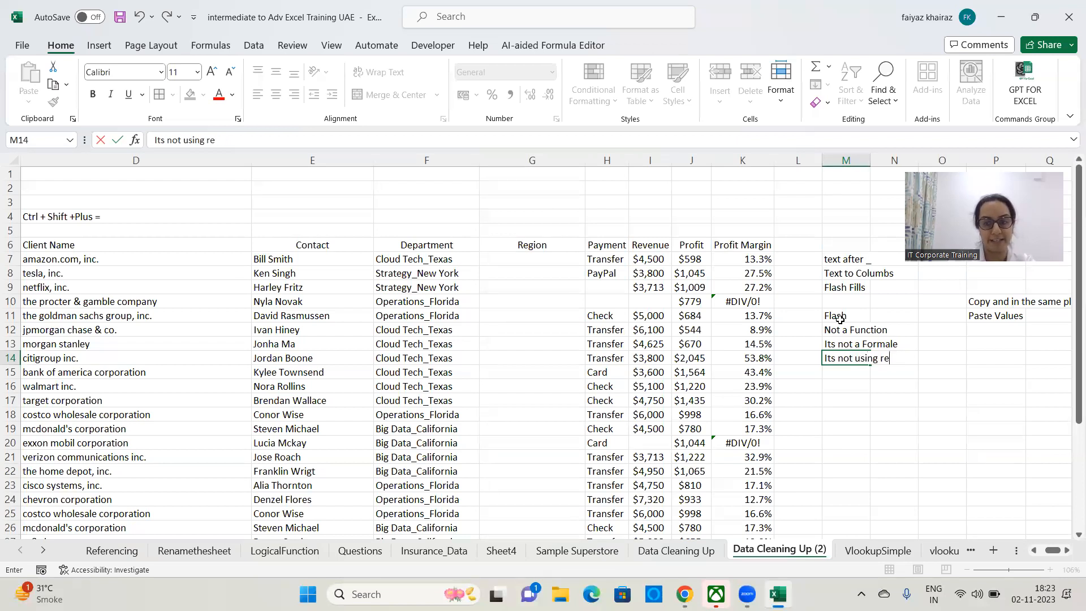
text(ferenx)
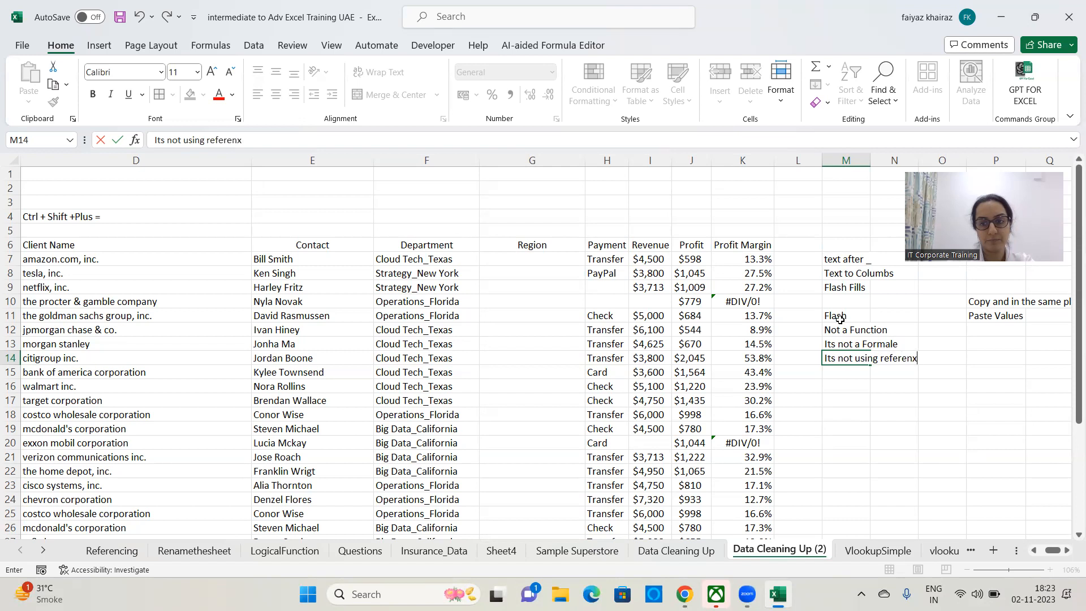
text(ing)
key(Return)
text(neither)
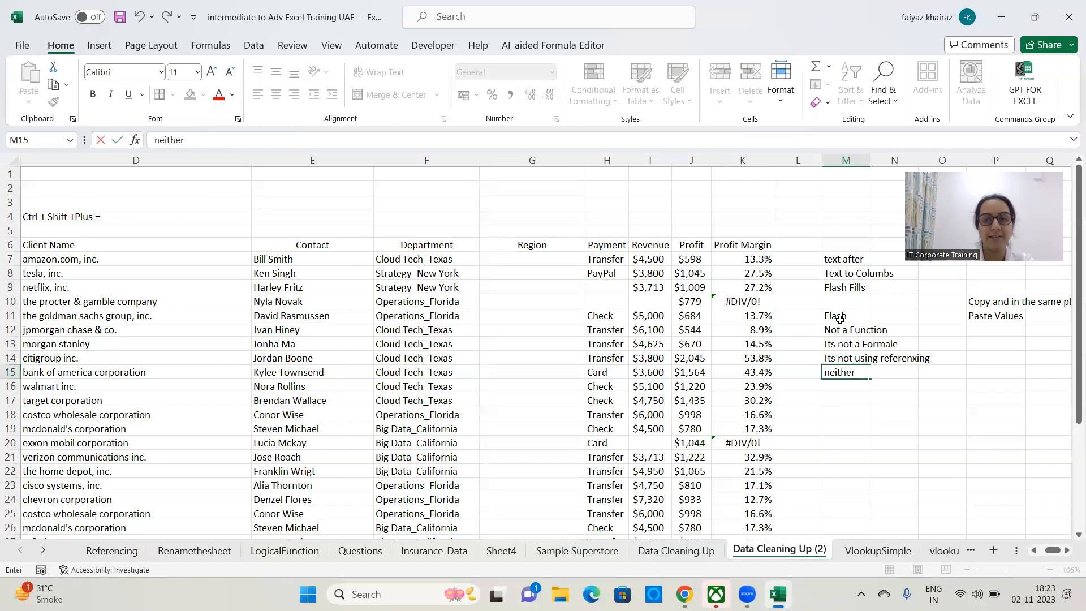
text( does it aut)
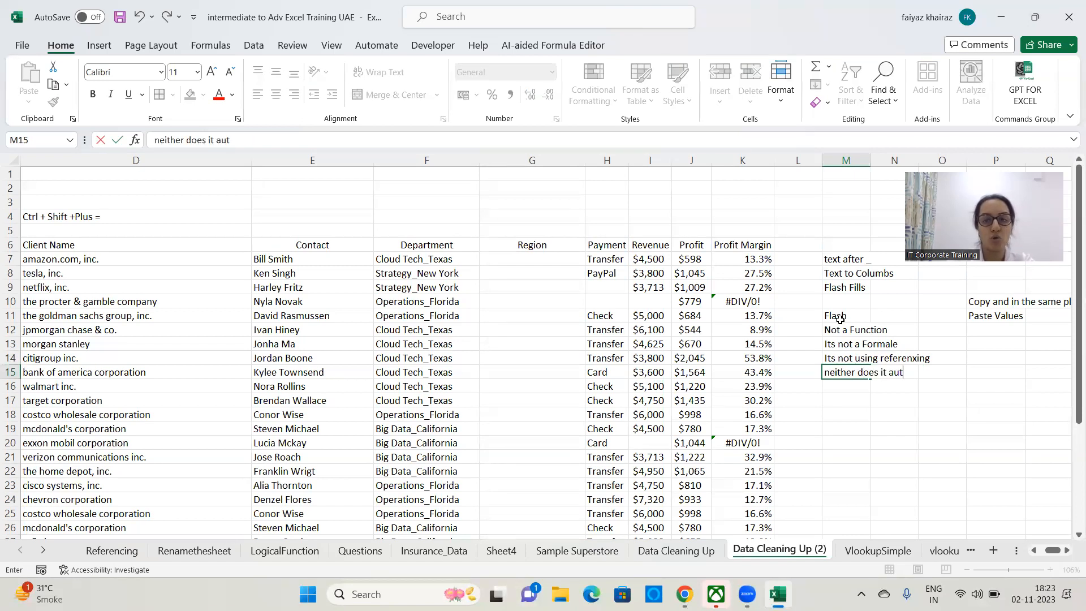
text(o update)
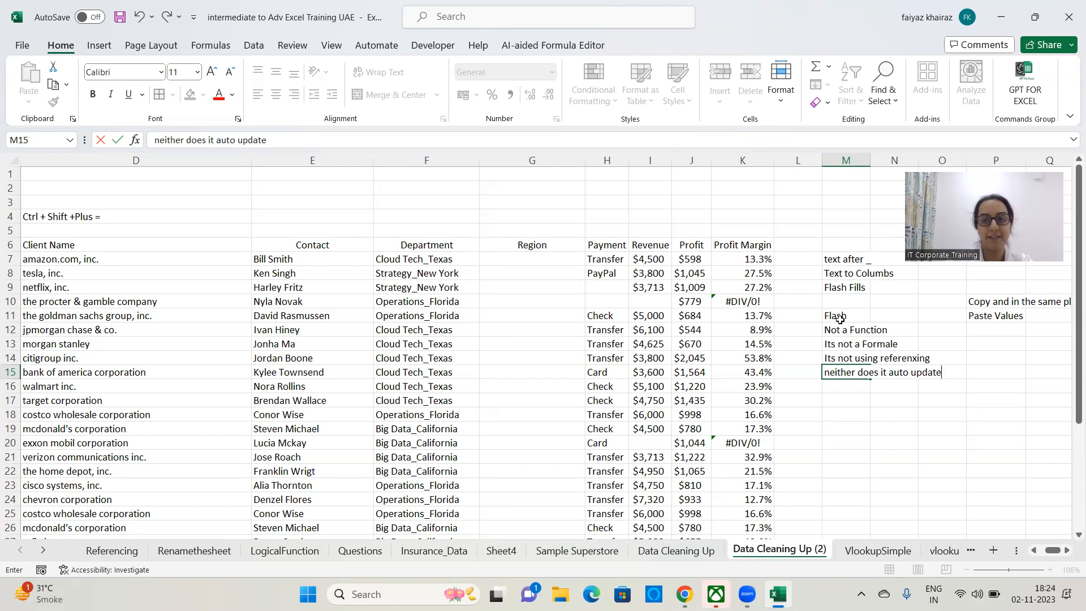
key(Return)
- Enter the note "Pattern in the Data" in M17, leaving a blank row below the previous notes
key(Return)
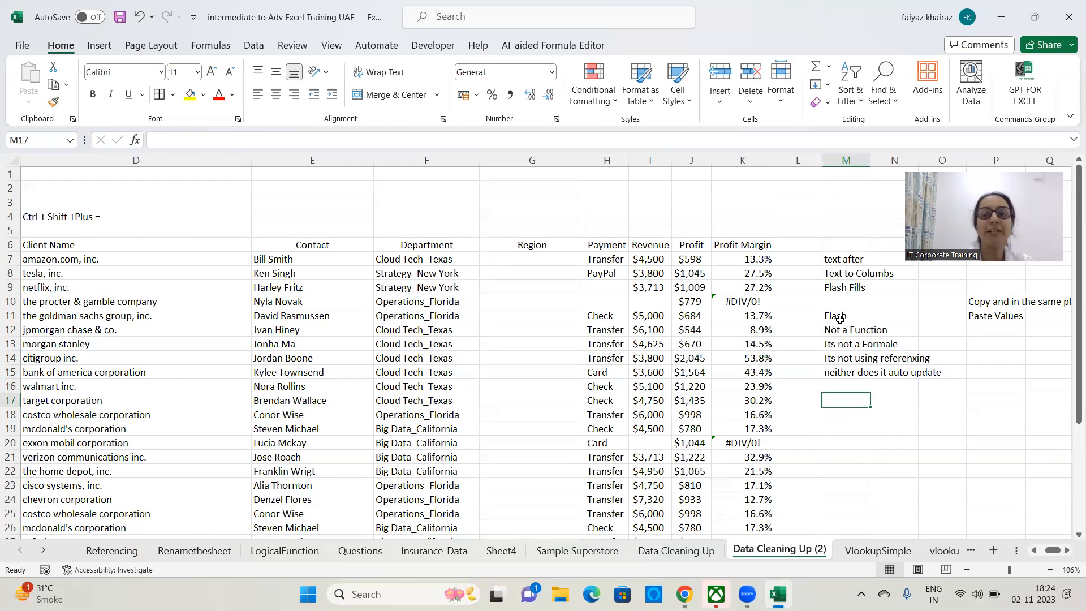
text(Pa)
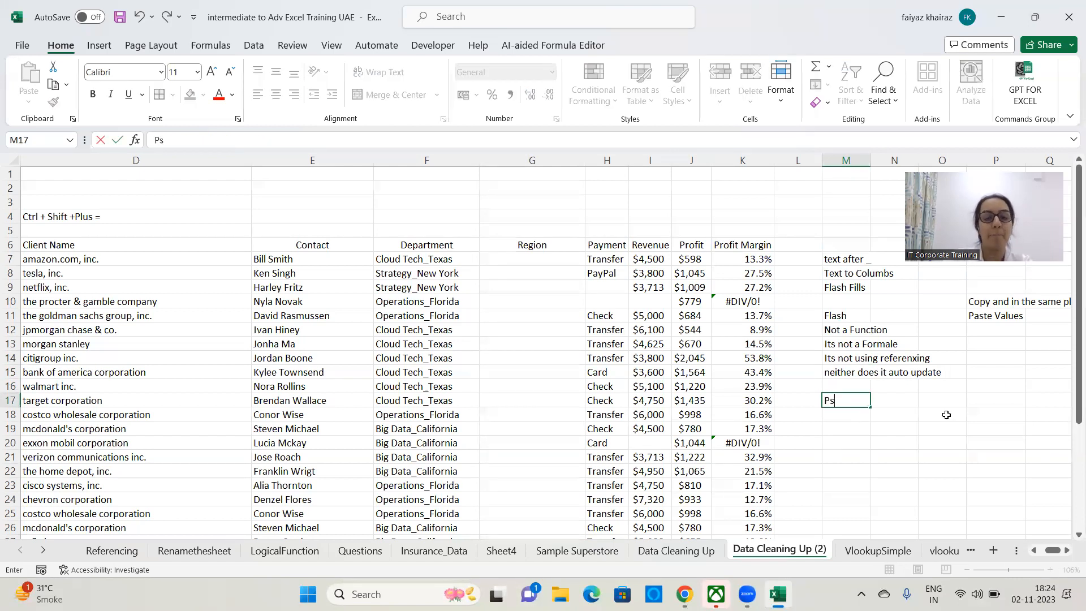
text(tt)
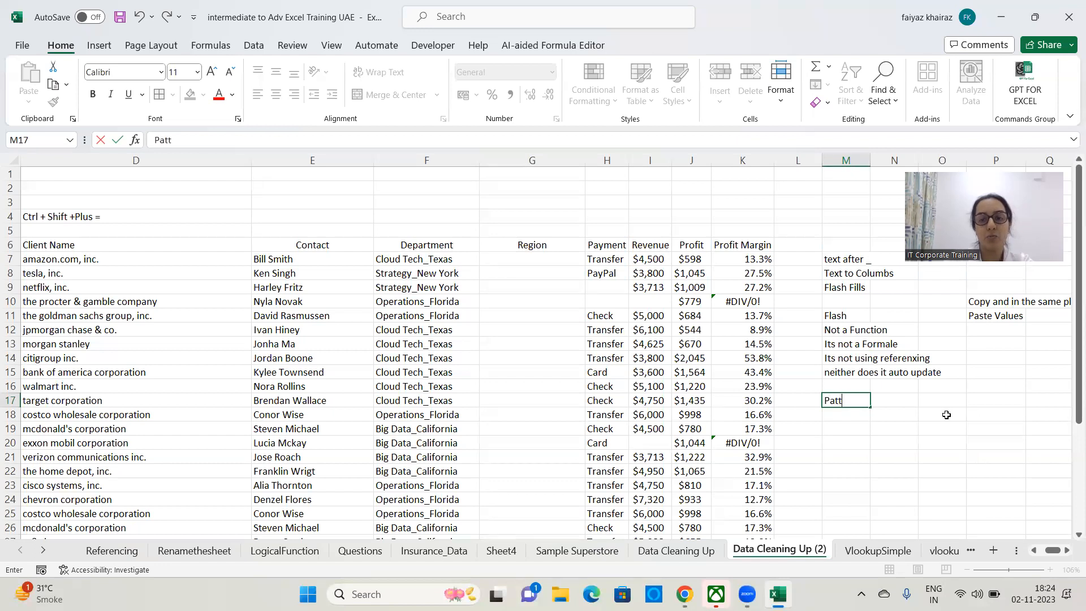
text(ern i)
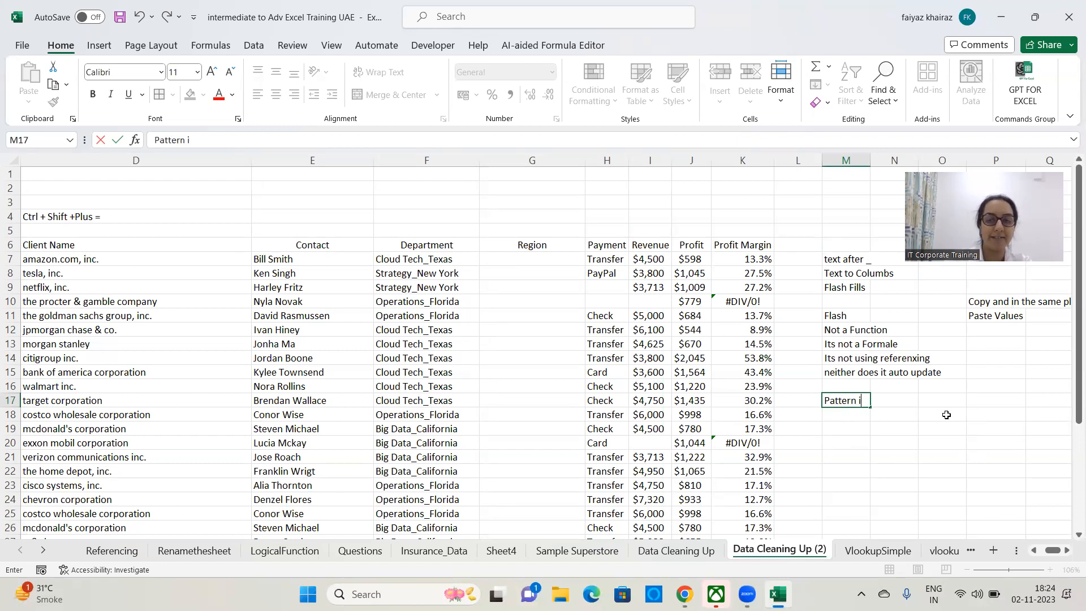
text(n the Data)
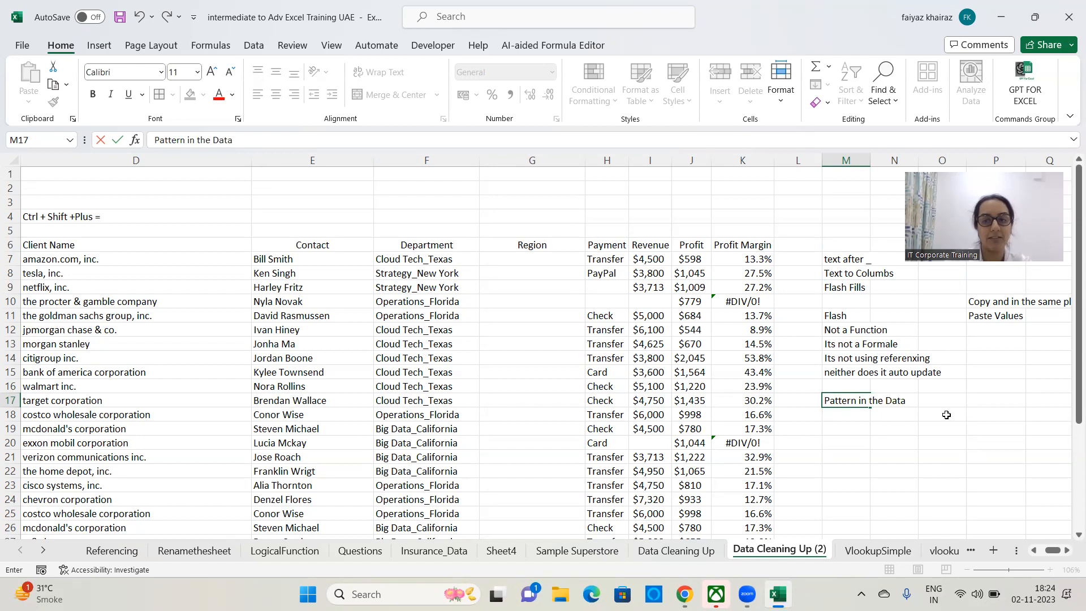
key(Return)
- Fill the Region column with Flash Fill from the samples Texas in G7 and New York in G8
click(533, 257)
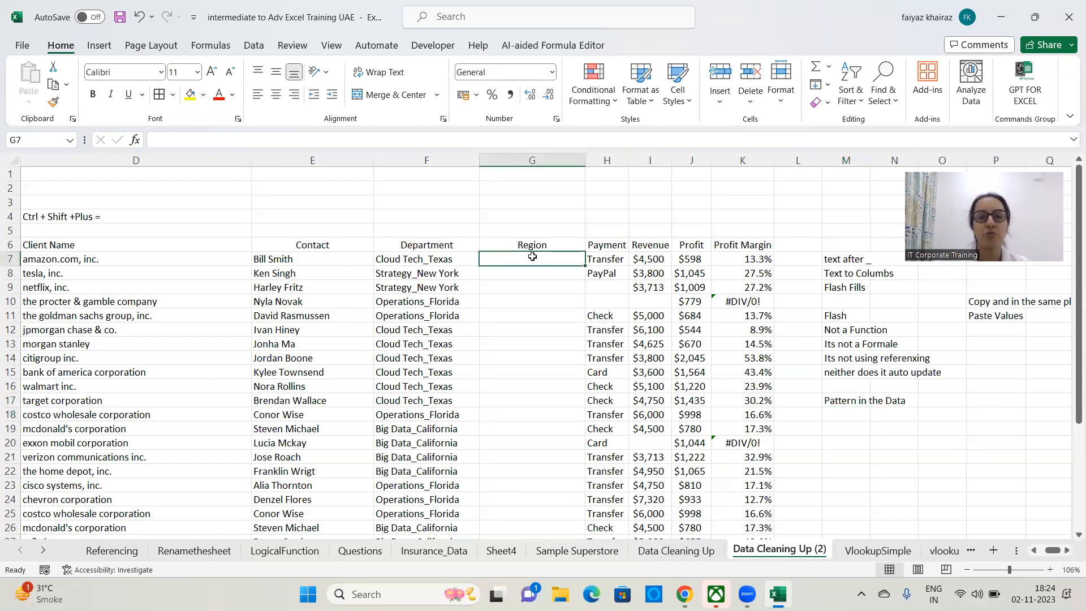
click(441, 262)
click(529, 258)
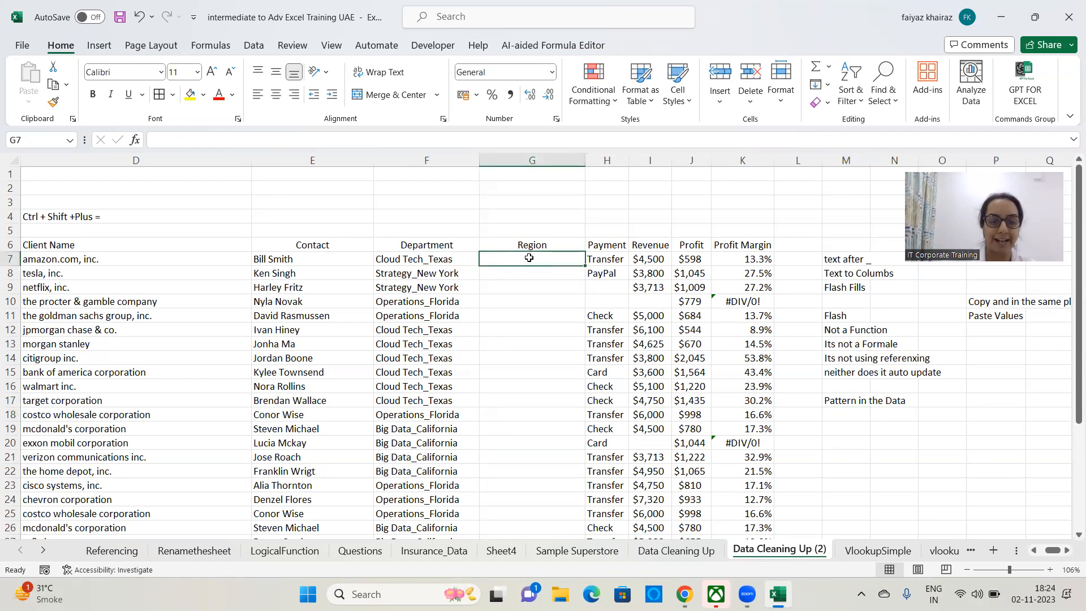
text(Texas)
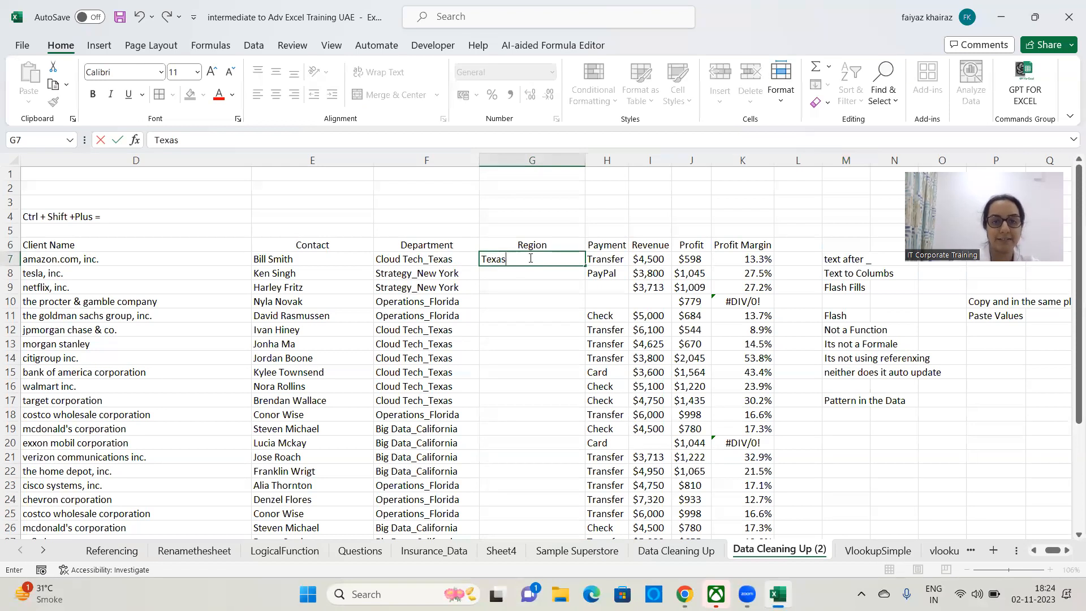
key(Return)
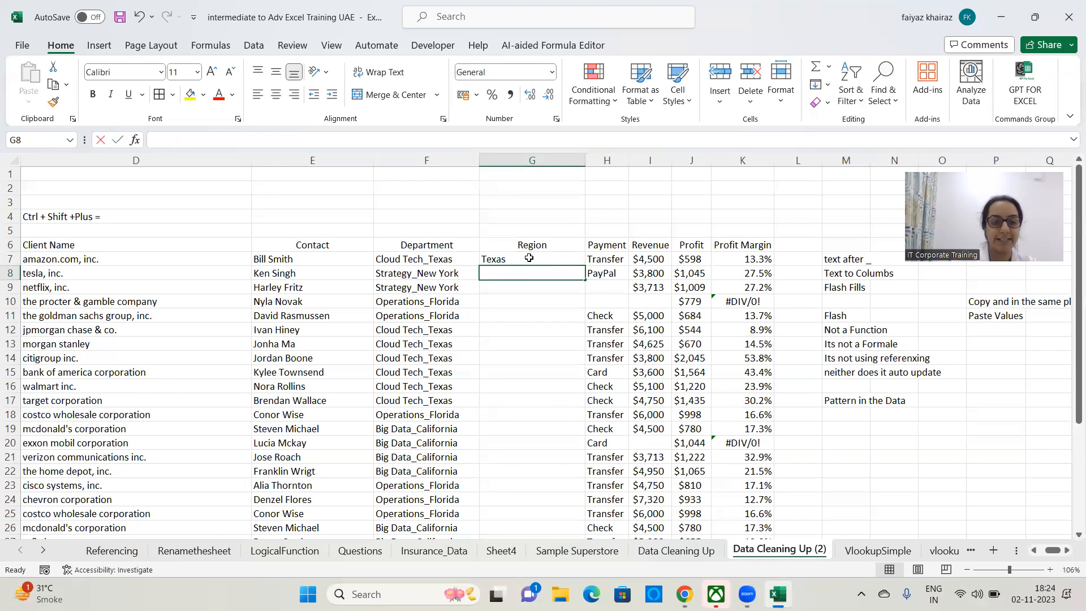
text(New York)
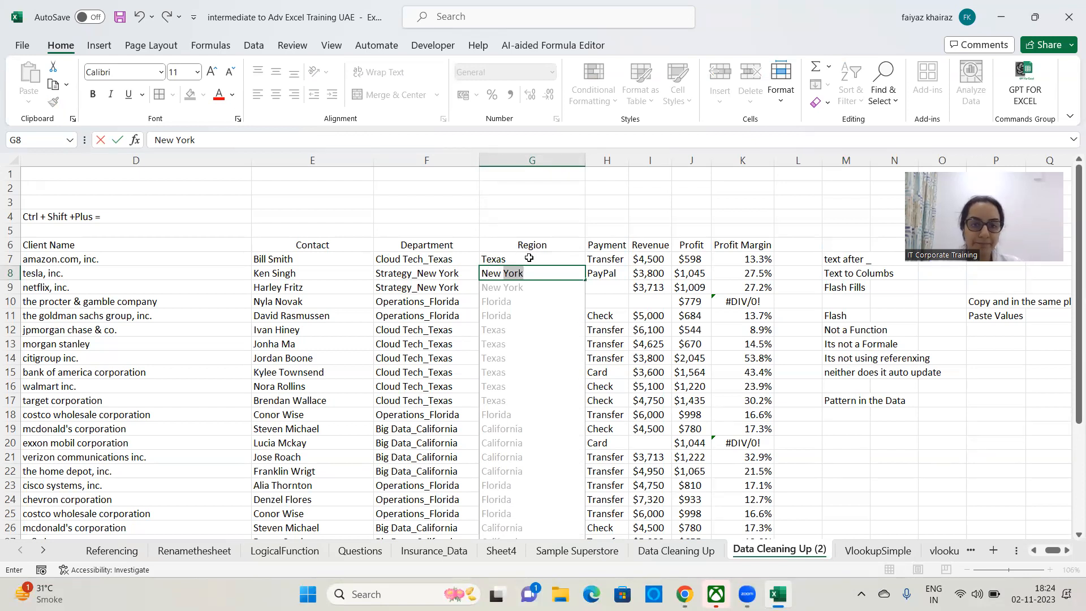
key(Return)
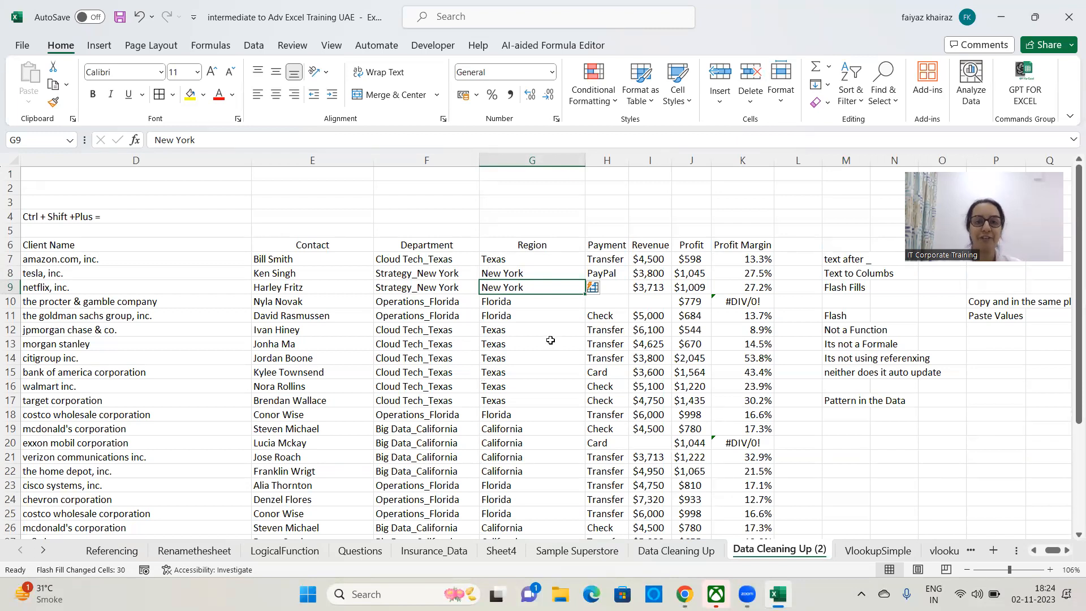
- Change the Department in F7 to Cloud Tech_India to test whether the Region value updates
click(452, 265)
click(228, 140)
key(BackSpace)
key(BackSpace)
key(BackSpace)
key(BackSpace)
key(BackSpace)
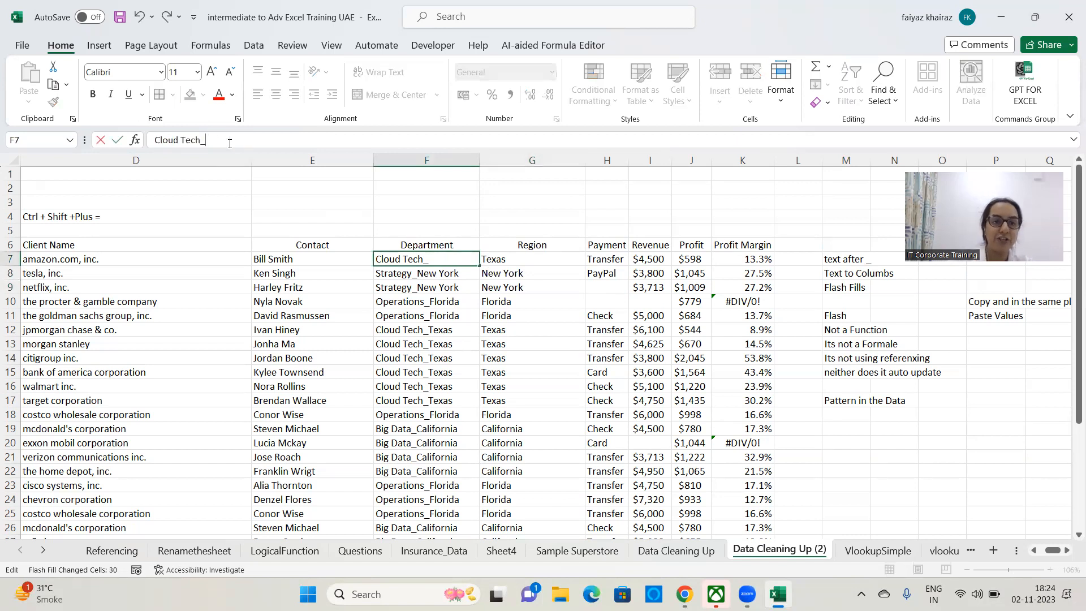
text(India)
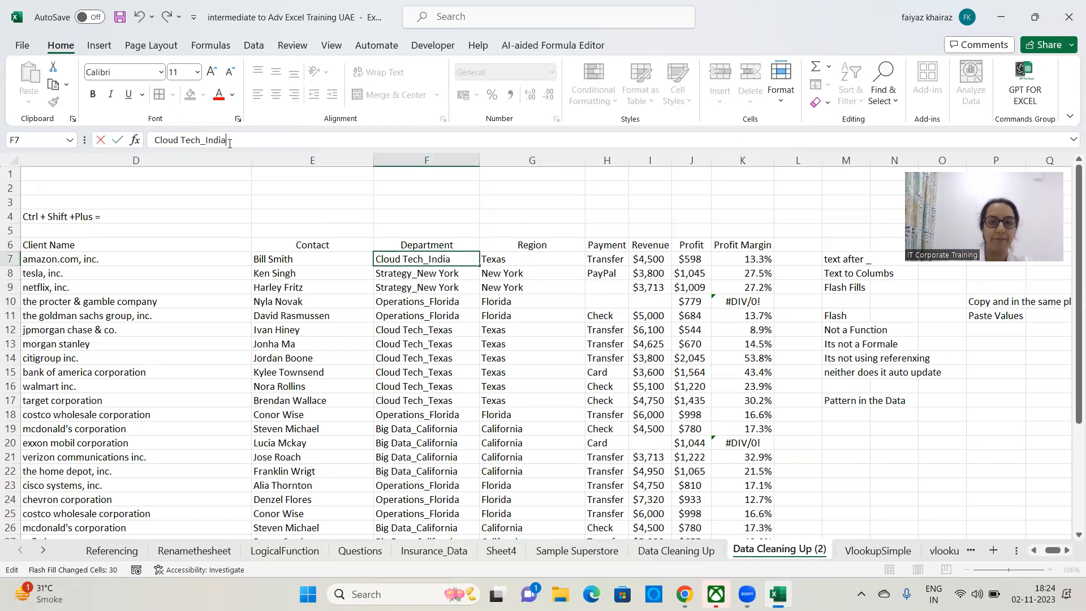
key(Return)
- Compare the edited row with the Flash Fill notes in M12 to M14, and undo the Department change in F7
click(456, 255)
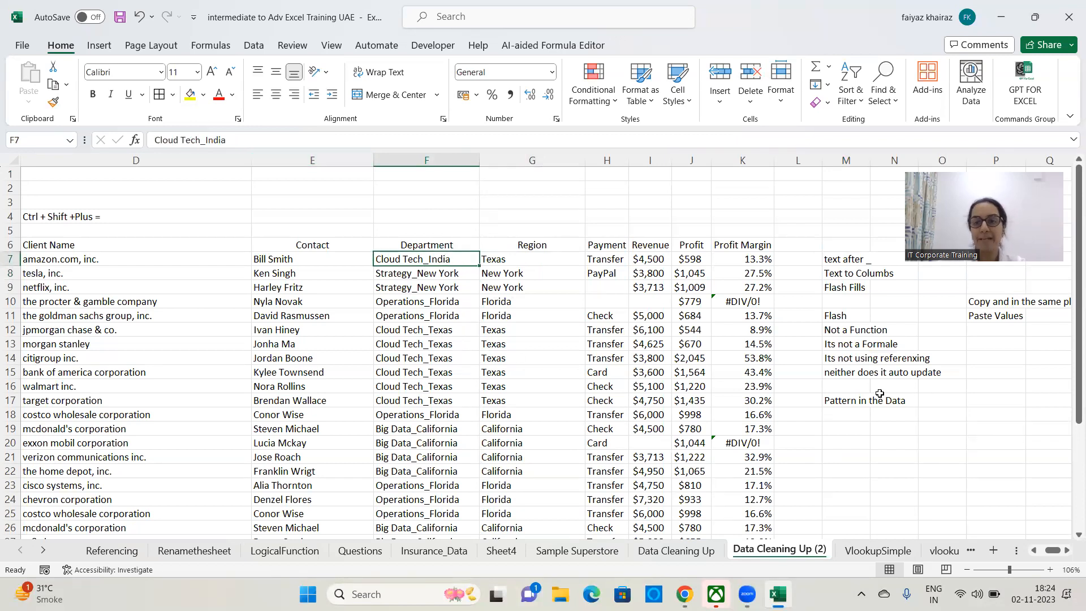
click(862, 334)
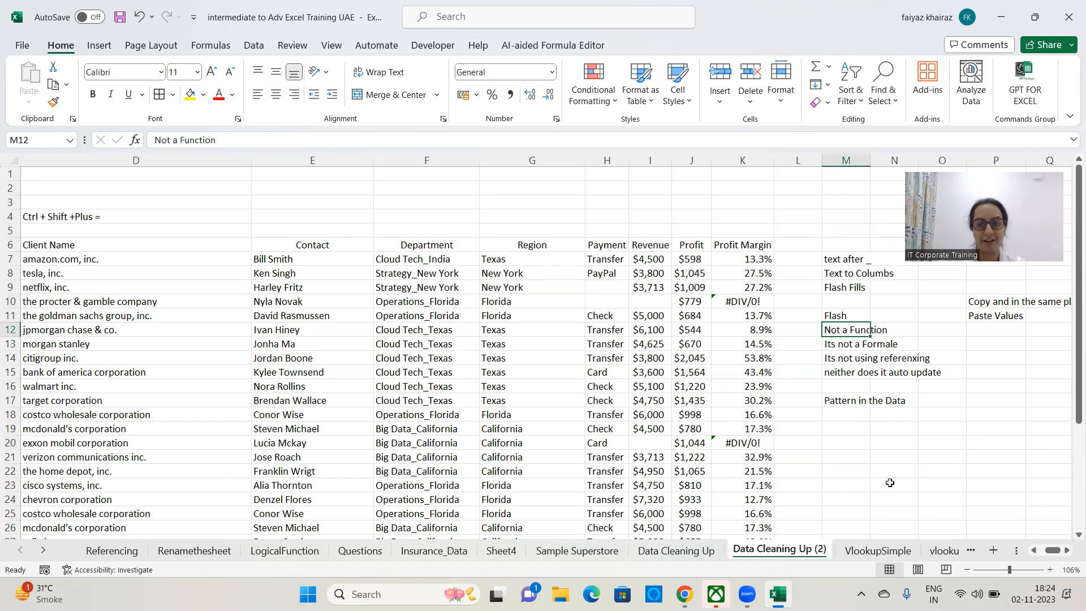
key(Down)
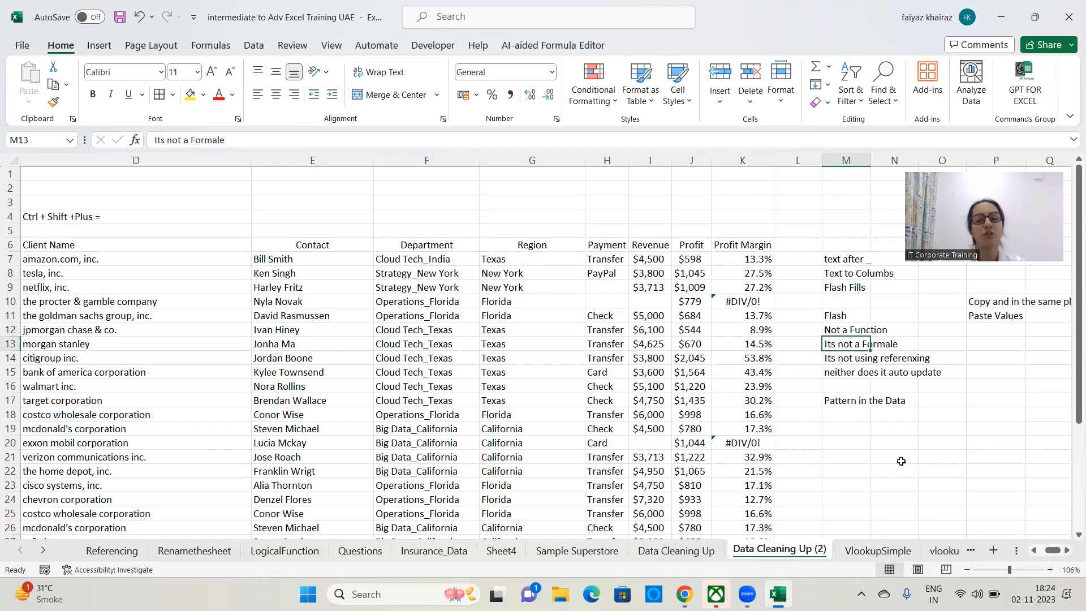
click(864, 362)
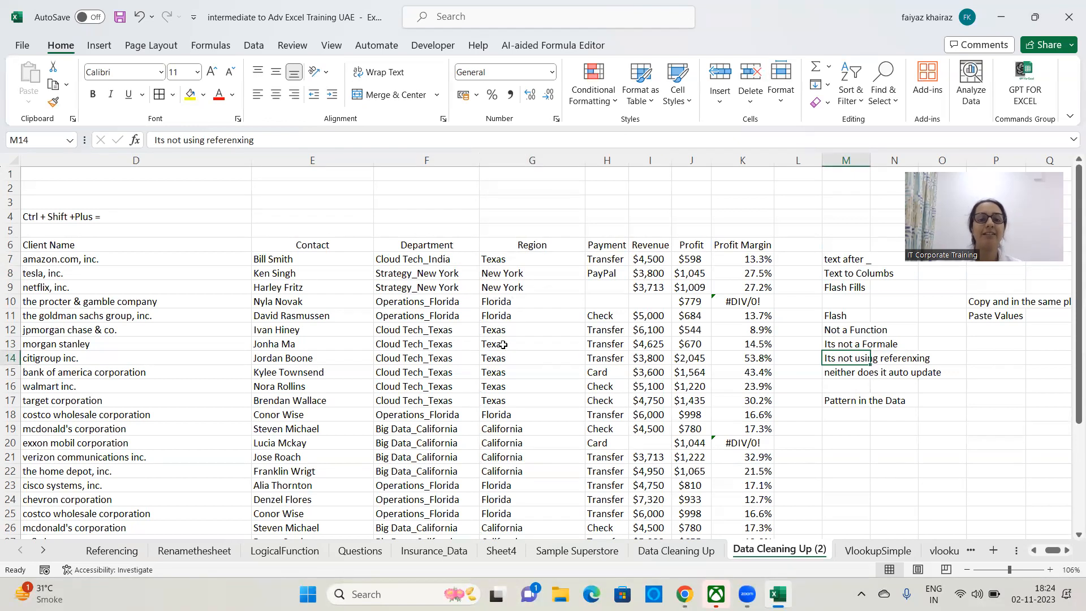
key(ctrl+z)
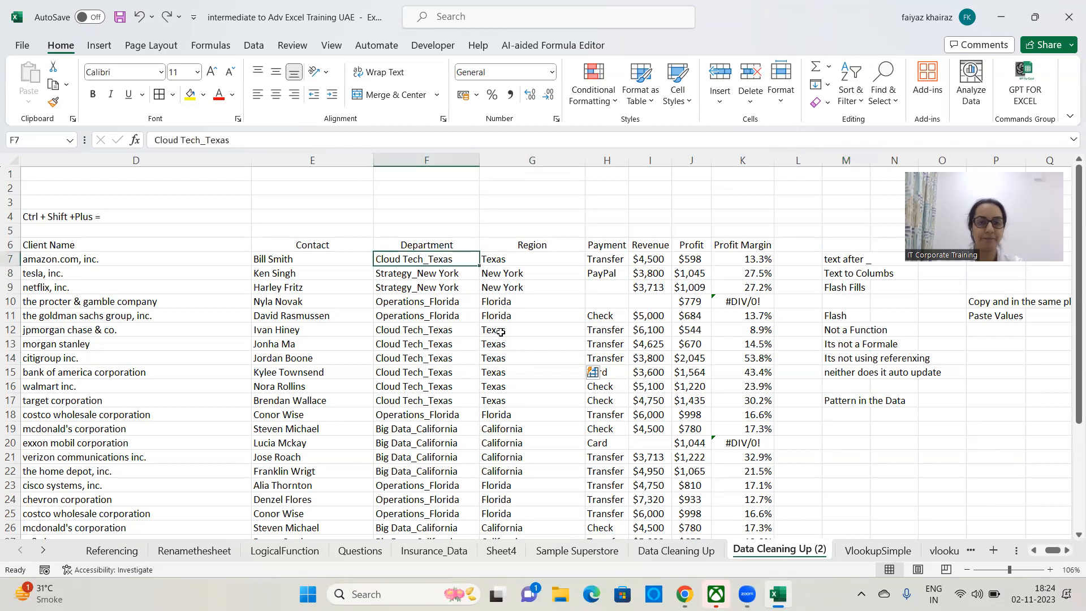
- Clear all the flash-filled Region values from G7 down, keeping the header
click(521, 258)
key(ctrl+shift+Down)
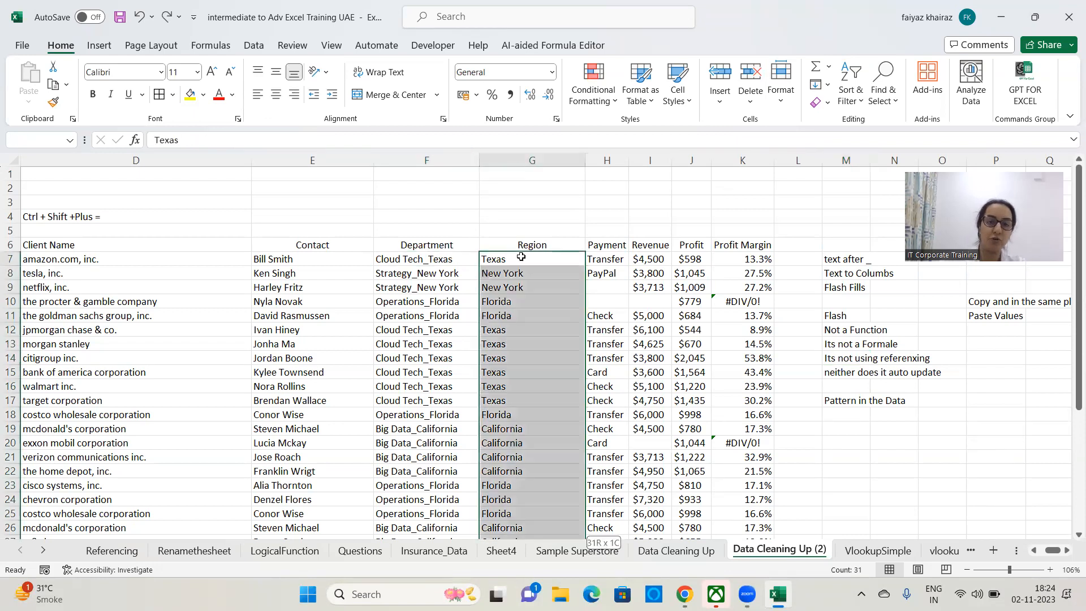
key(ctrl+shift+Up)
key(Down)
key(Up)
key(ctrl+shift+Down)
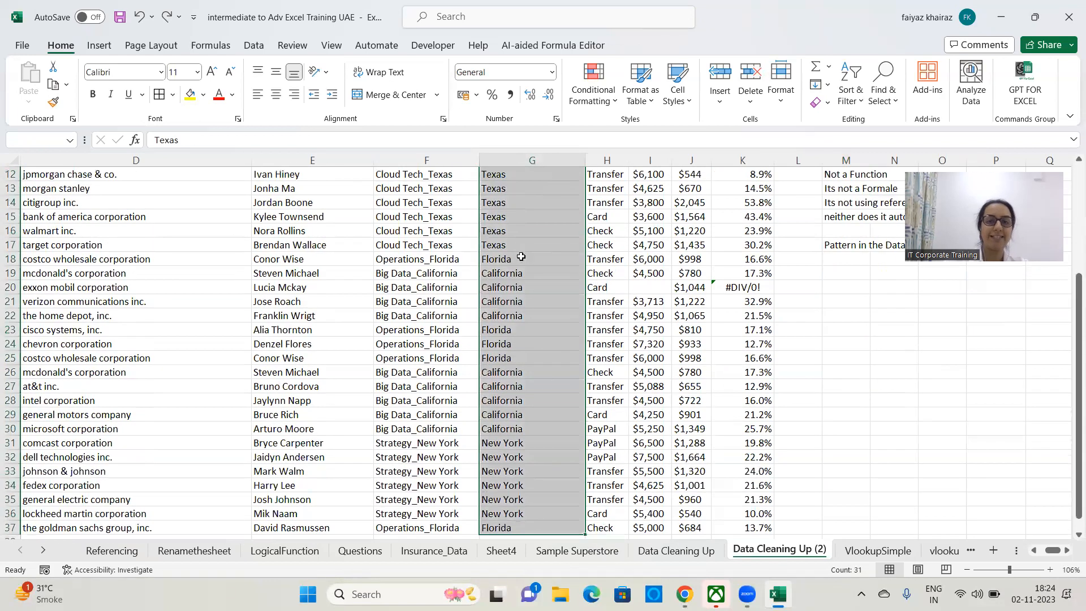
key(Delete)
scroll(532, 283, up, 4)
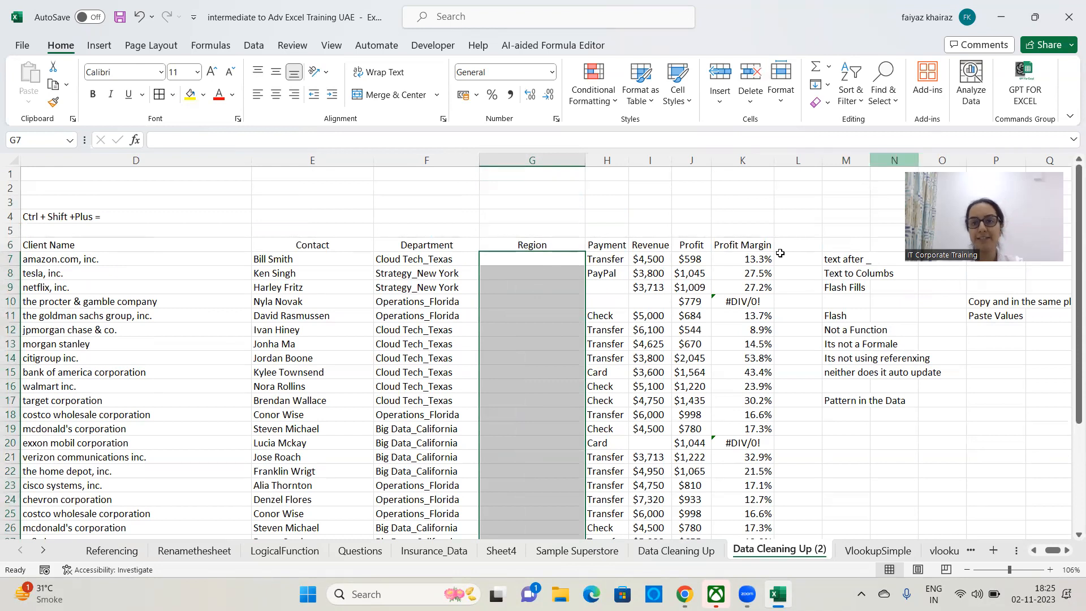
- Locate the Flash Fill command, and flash-fill the Region column from the lowercase samples texas in G7 and new york in G8
click(828, 86)
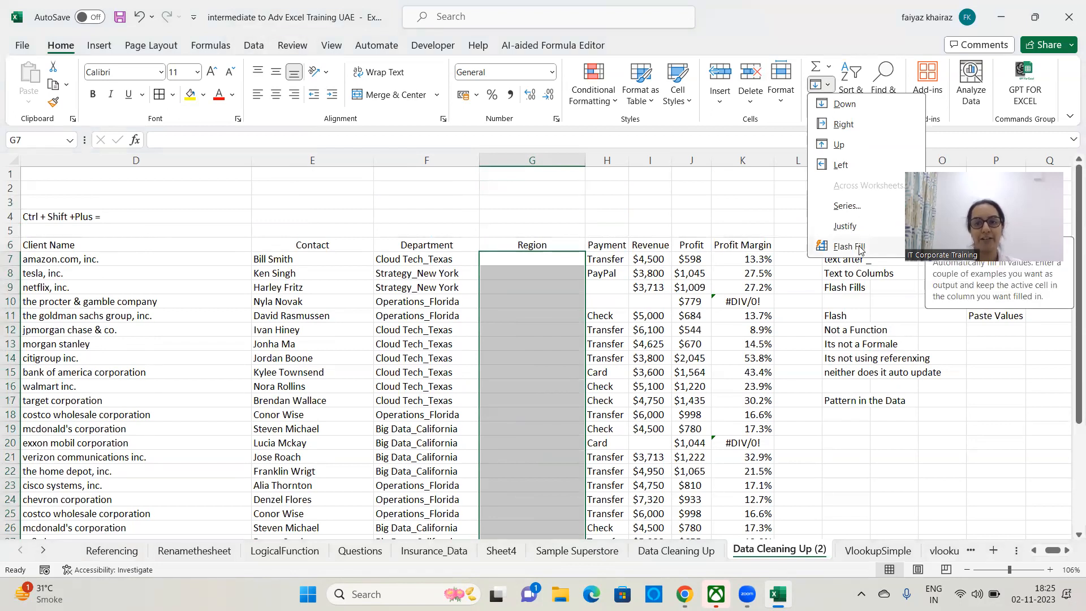
click(530, 273)
click(530, 258)
text(texas)
key(Return)
text(New york)
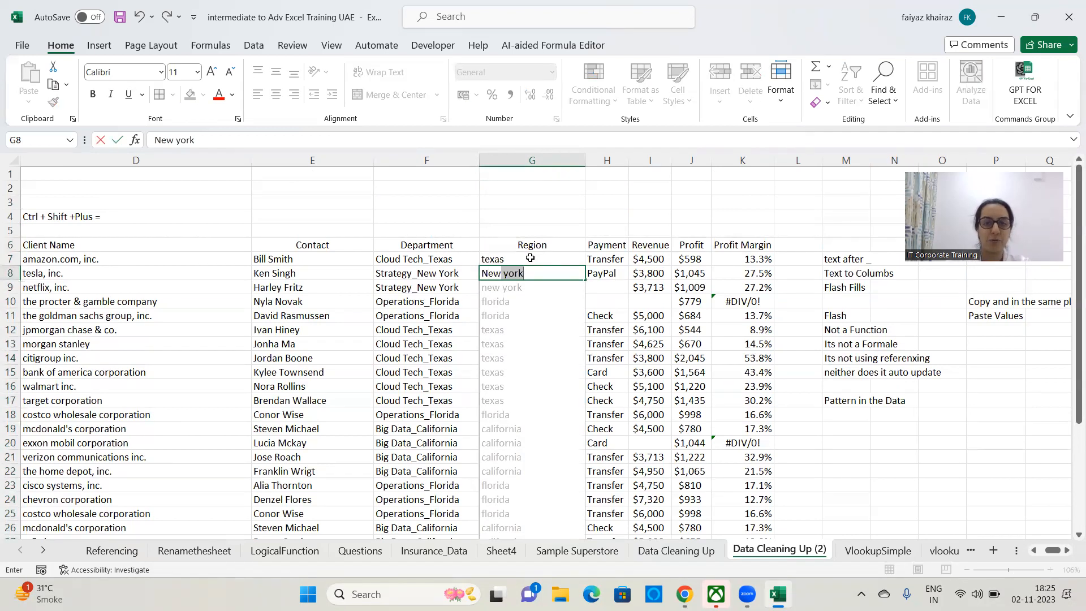
key(Return)
scroll(541, 359, down, 5)
scroll(541, 360, down, 7)
scroll(542, 359, up, 11)
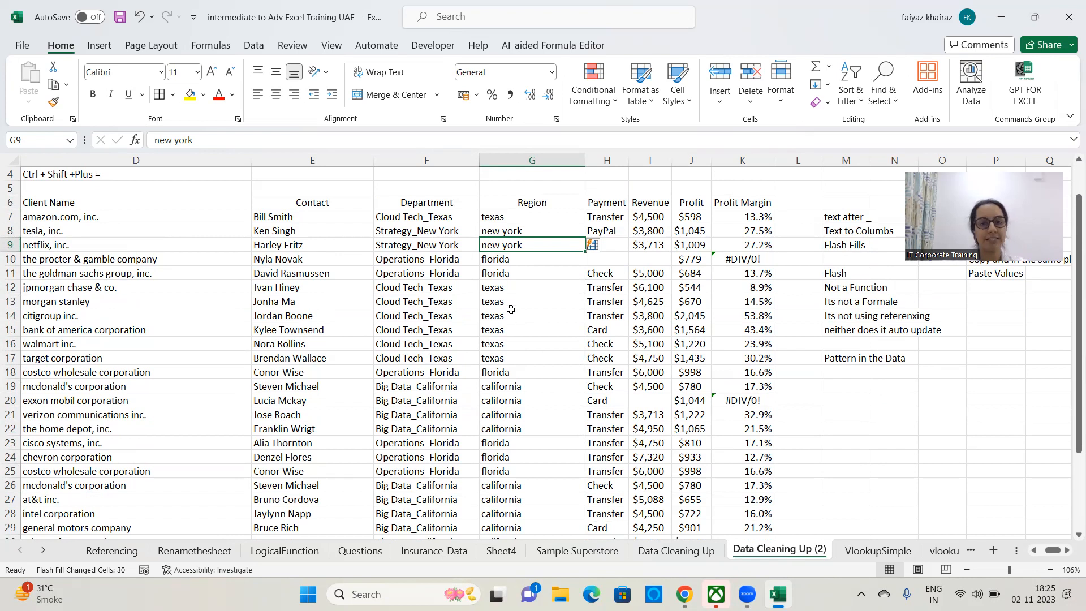
- Clear the lowercase Region values from G7 down and select G7 again
click(525, 217)
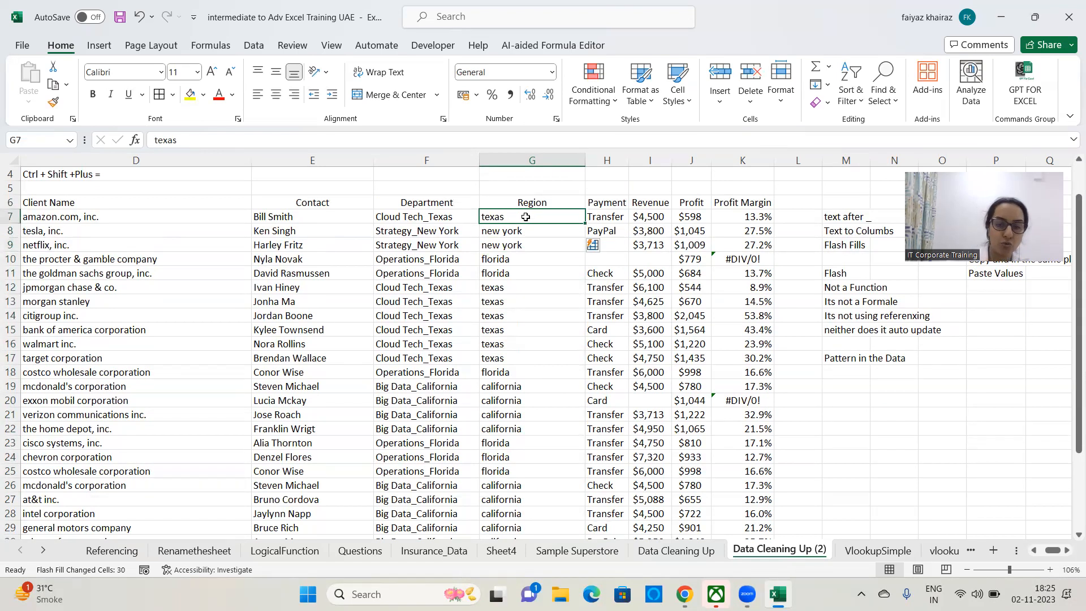
key(ctrl+shift+Down)
key(Delete)
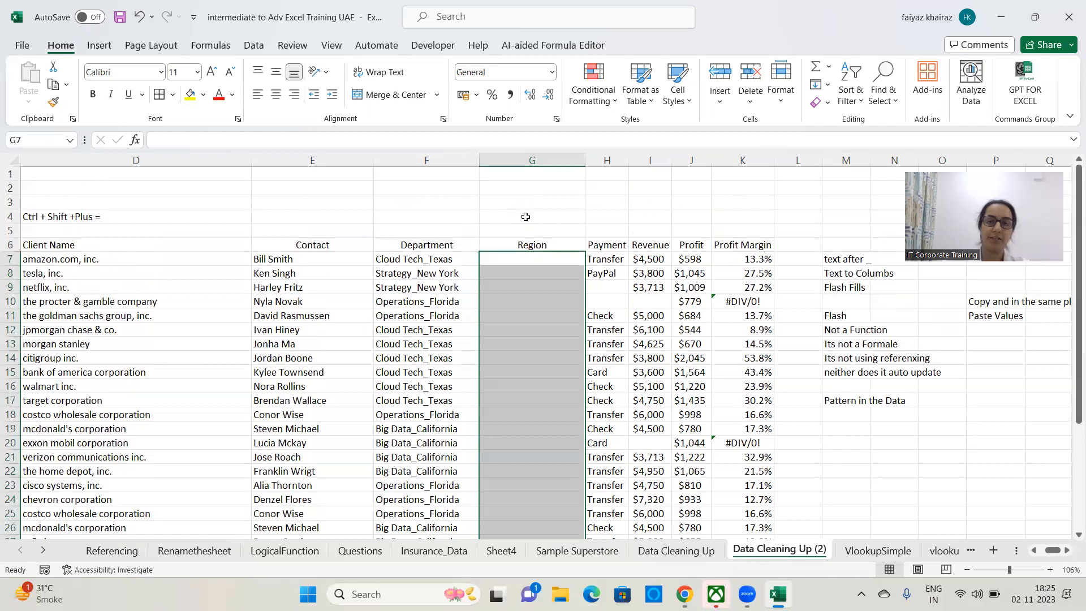
click(527, 257)
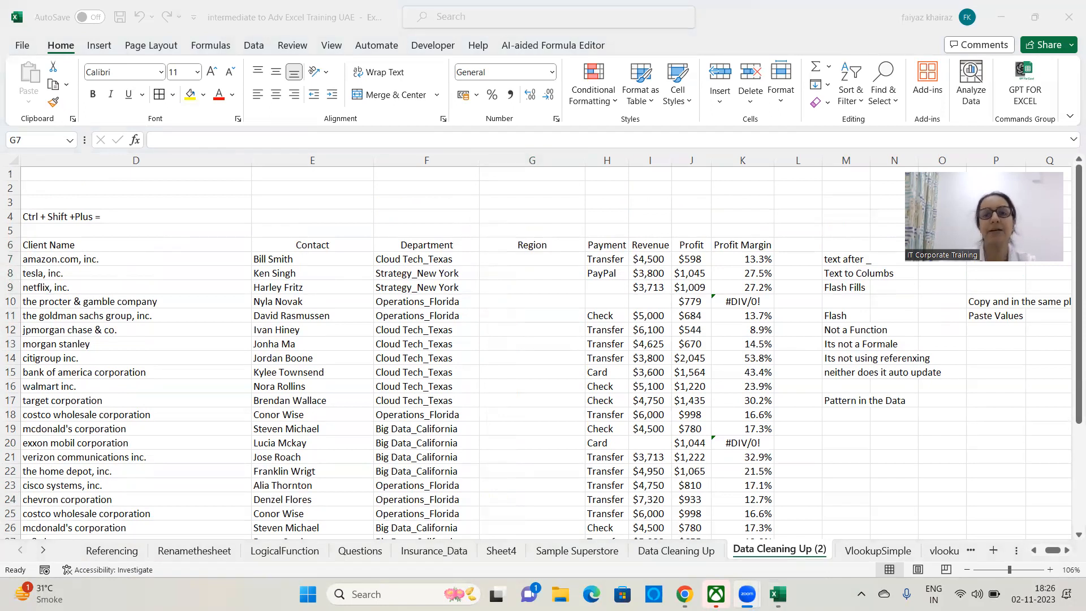
- Select the Department values from F7 down to F37 and start Text to Columns on them as Delimited data
click(553, 259)
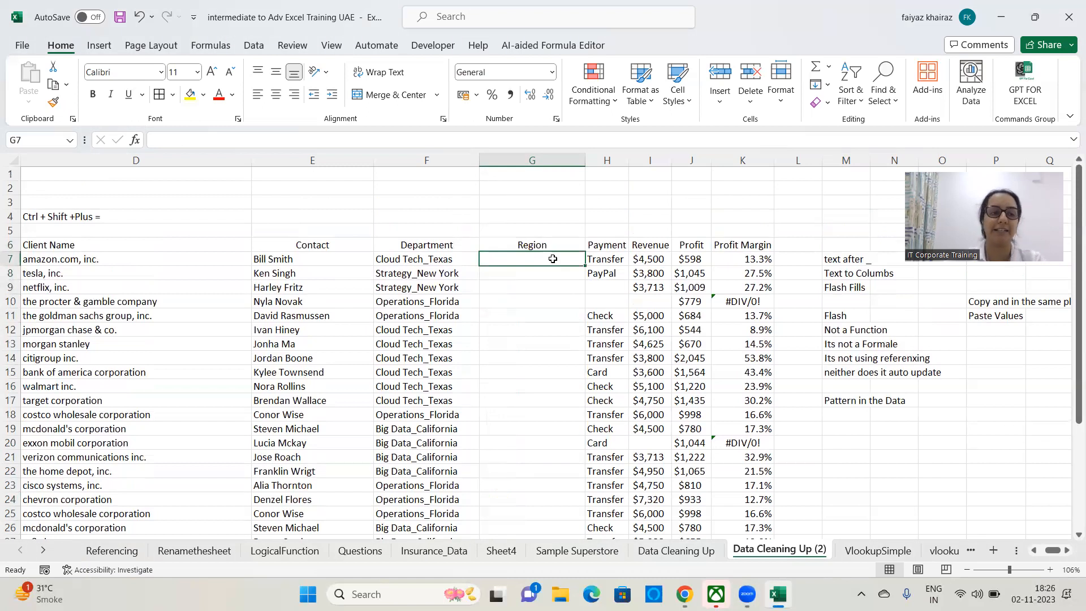
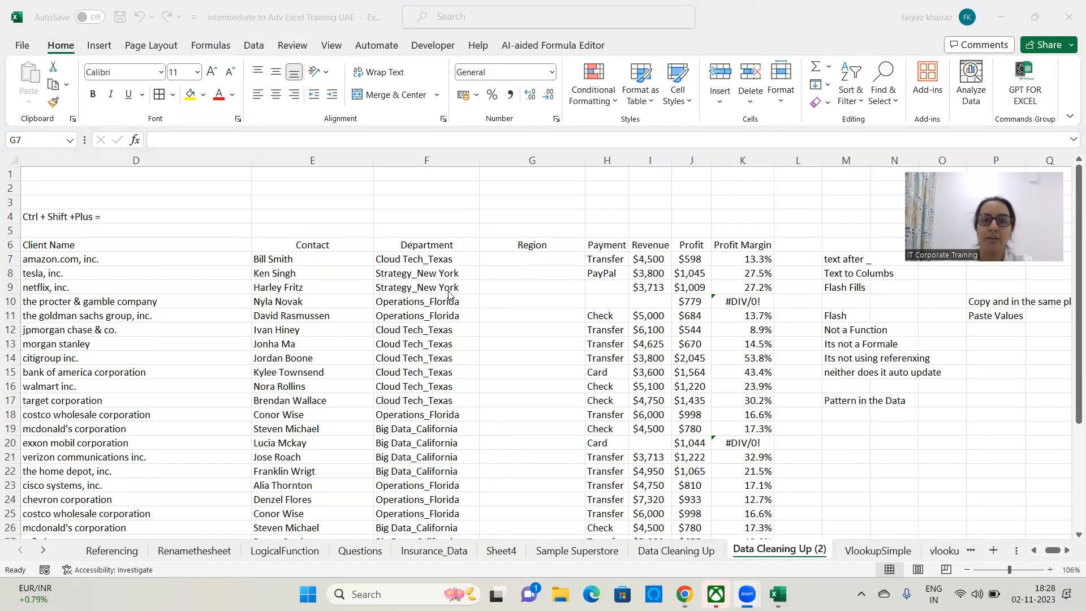
click(437, 250)
click(437, 250)
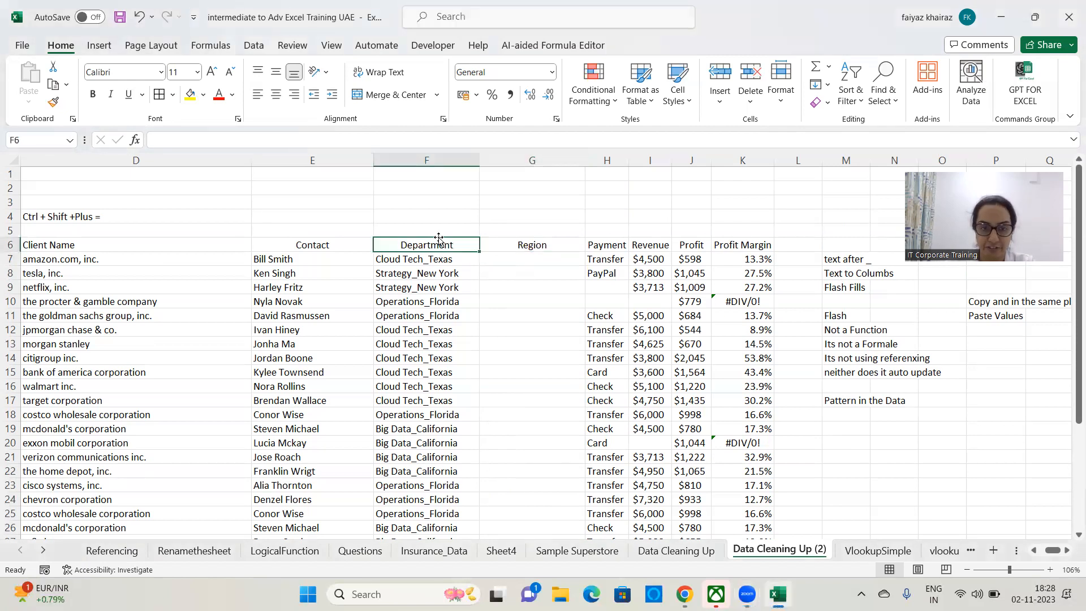
click(436, 259)
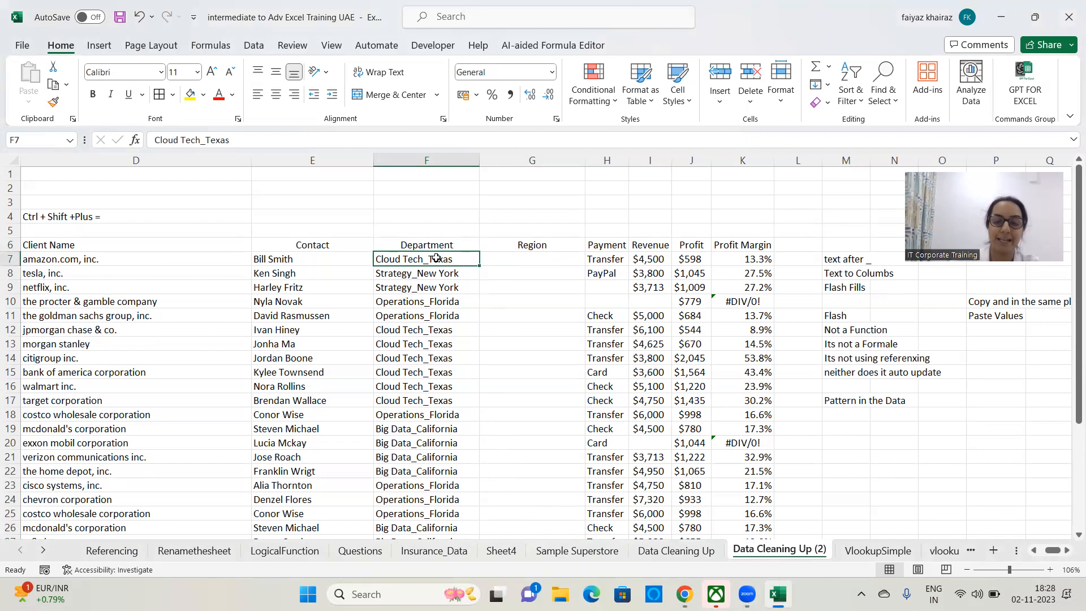
key(ctrl+shift+Down)
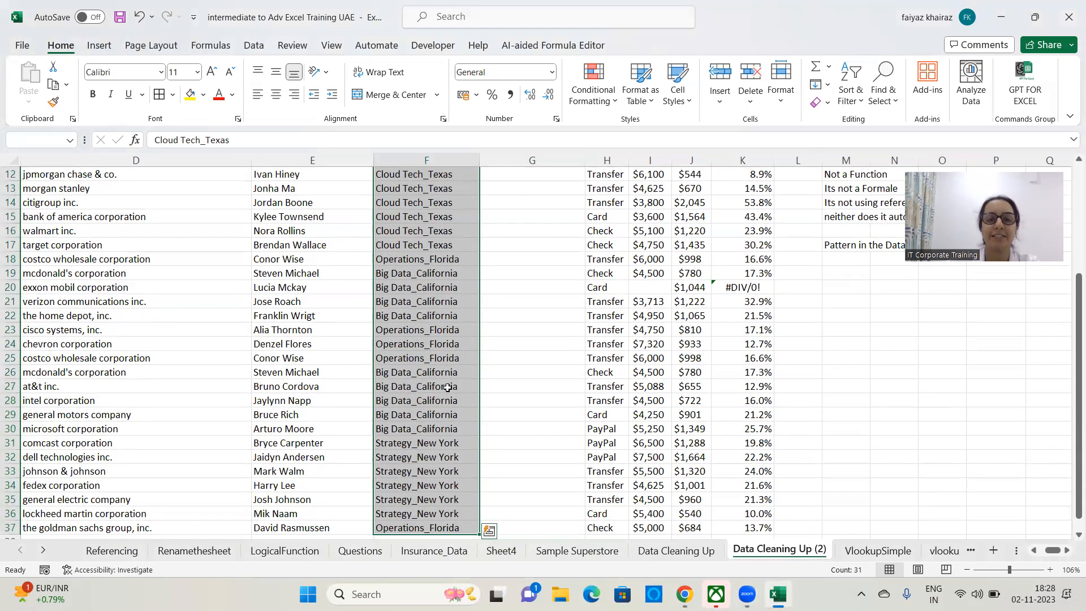
scroll(431, 332, up, 4)
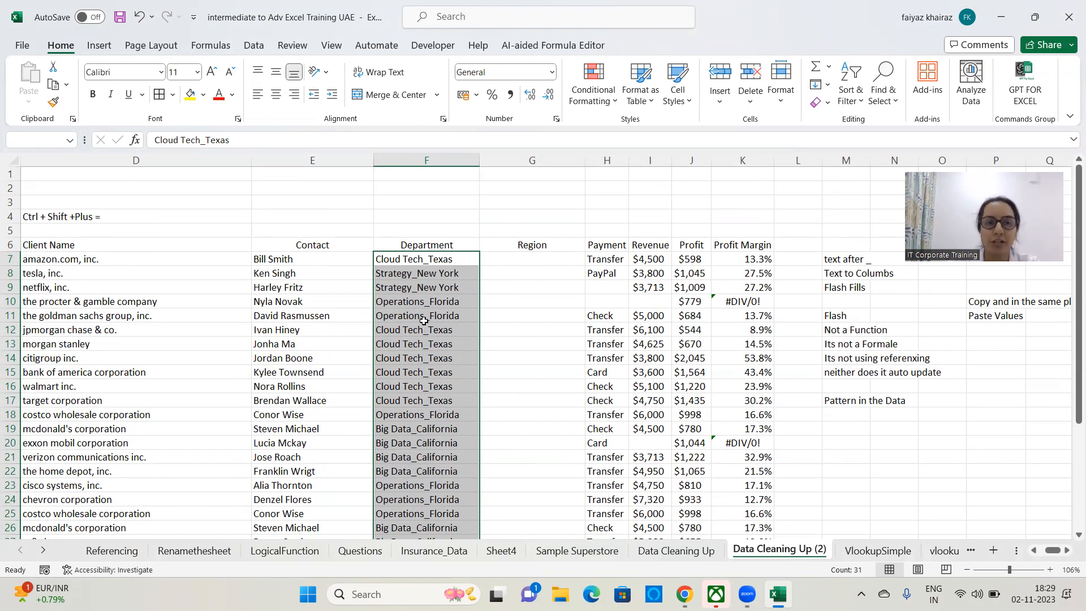
click(254, 46)
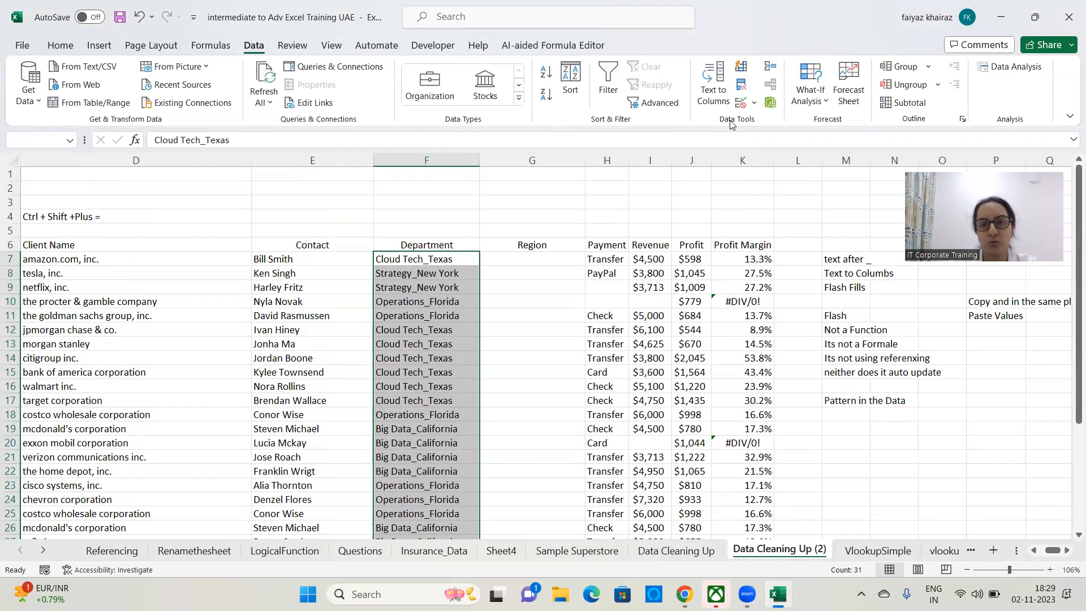
click(714, 85)
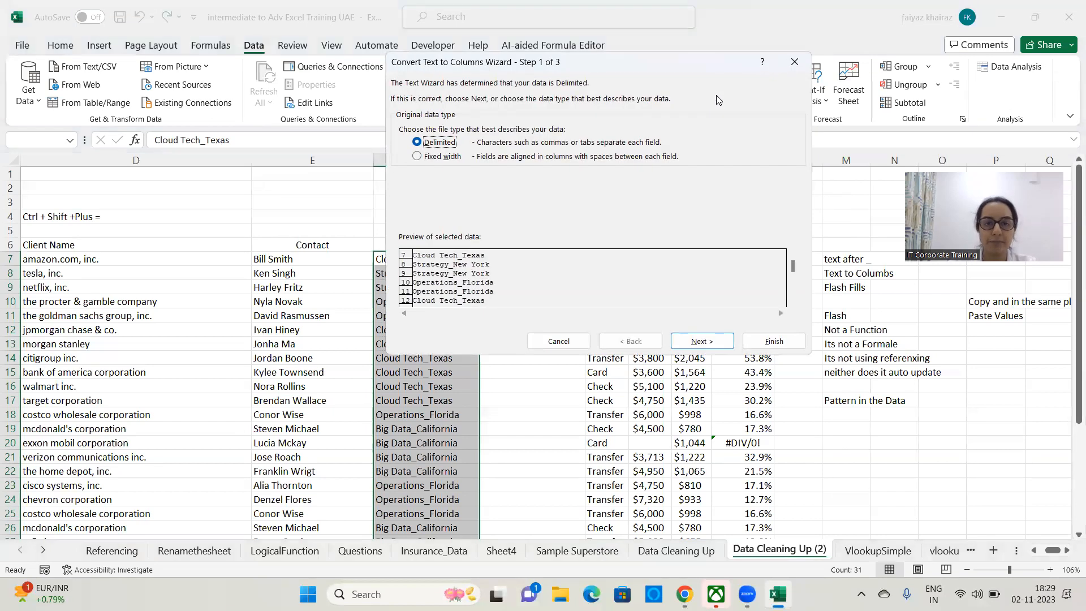
click(718, 342)
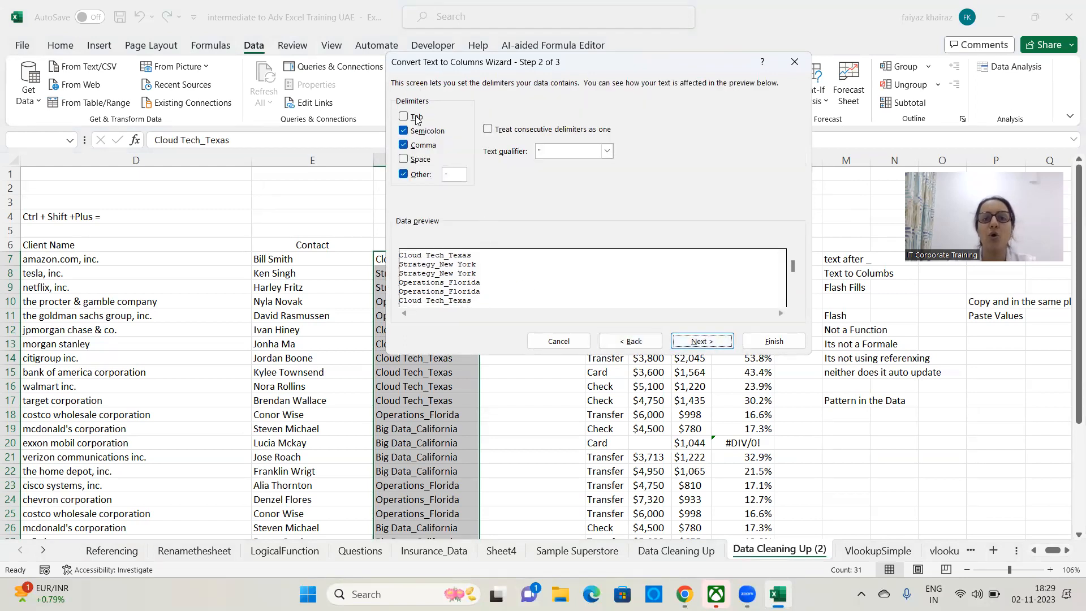
- Clear the semicolon and comma delimiters and set a custom underscore (_) as the only delimiter
click(403, 130)
click(404, 145)
click(405, 175)
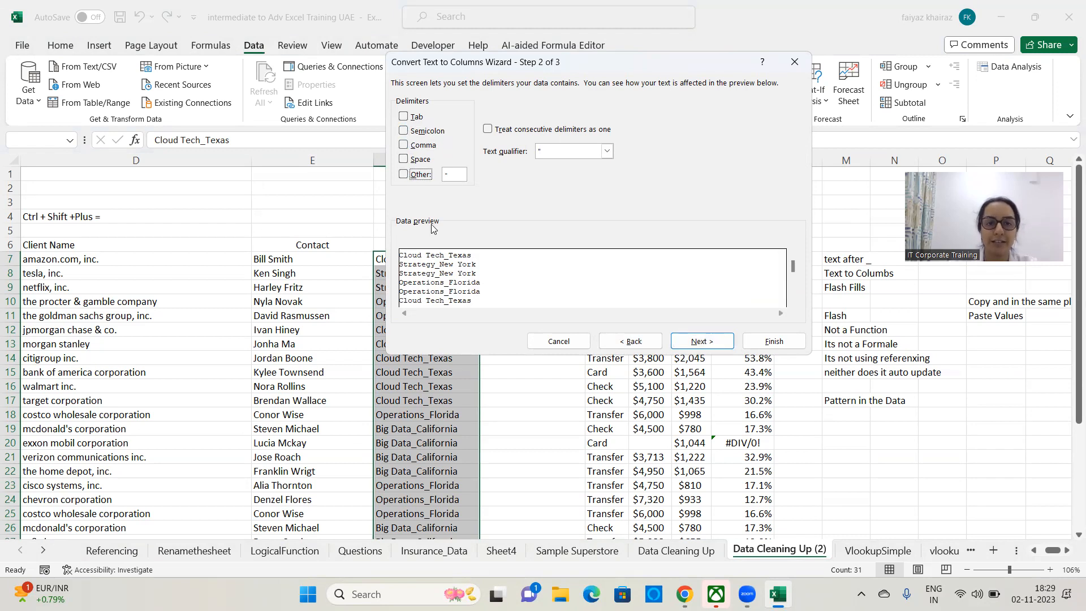
click(456, 176)
key(BackSpace)
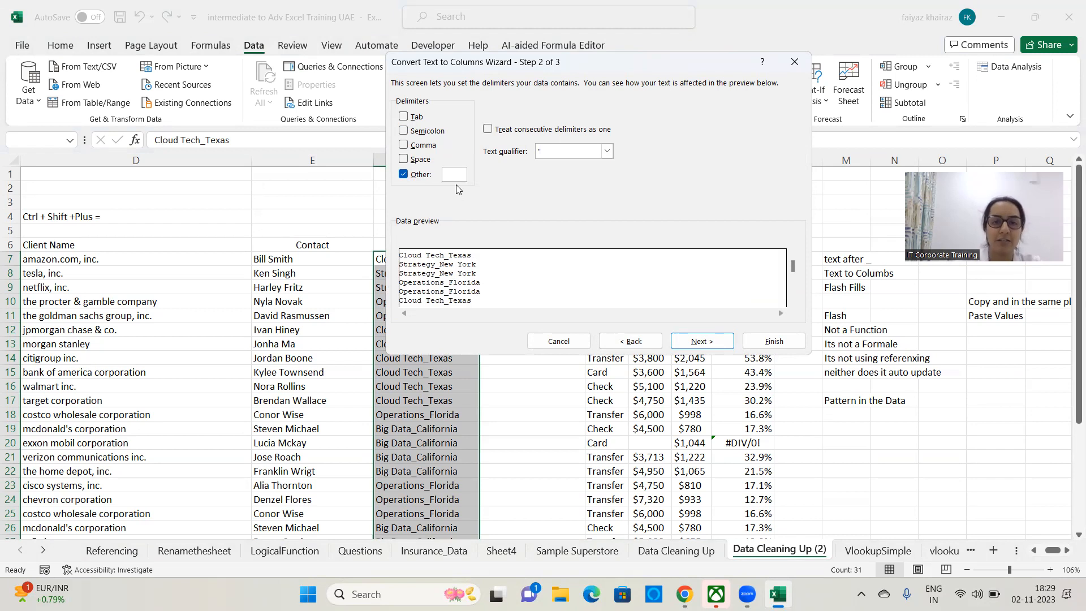
text(_)
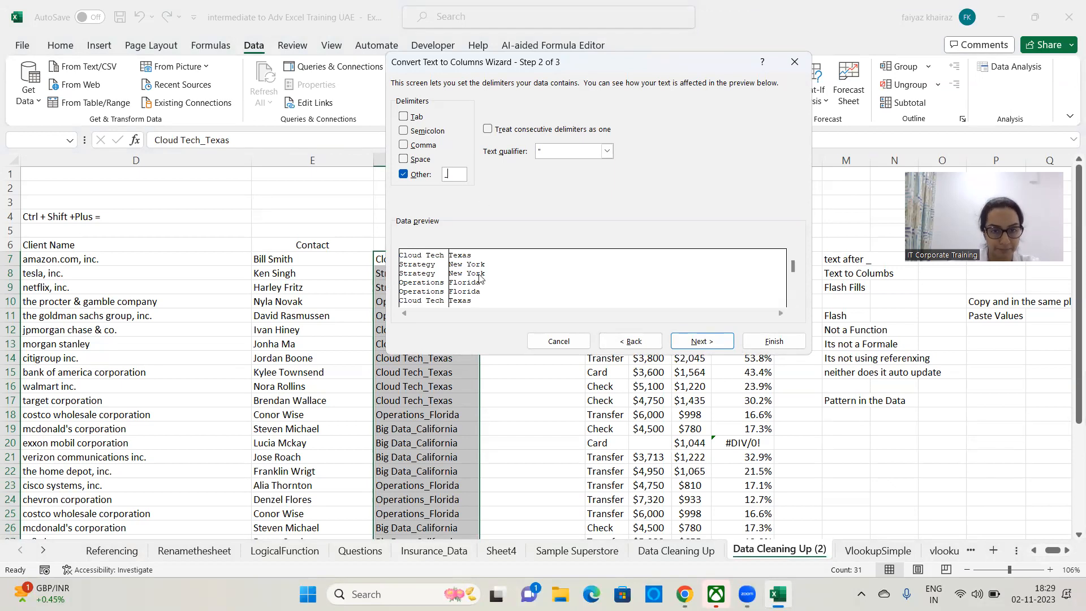
- Complete the Text to Columns split with General format and destination $F$7
click(703, 343)
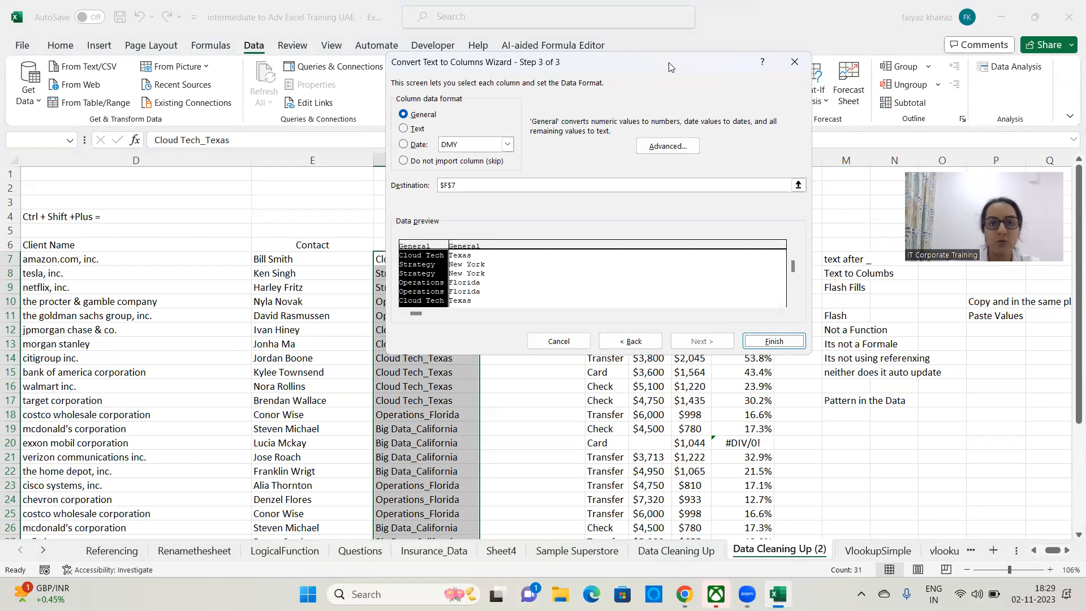
drag(669, 67, 906, 51)
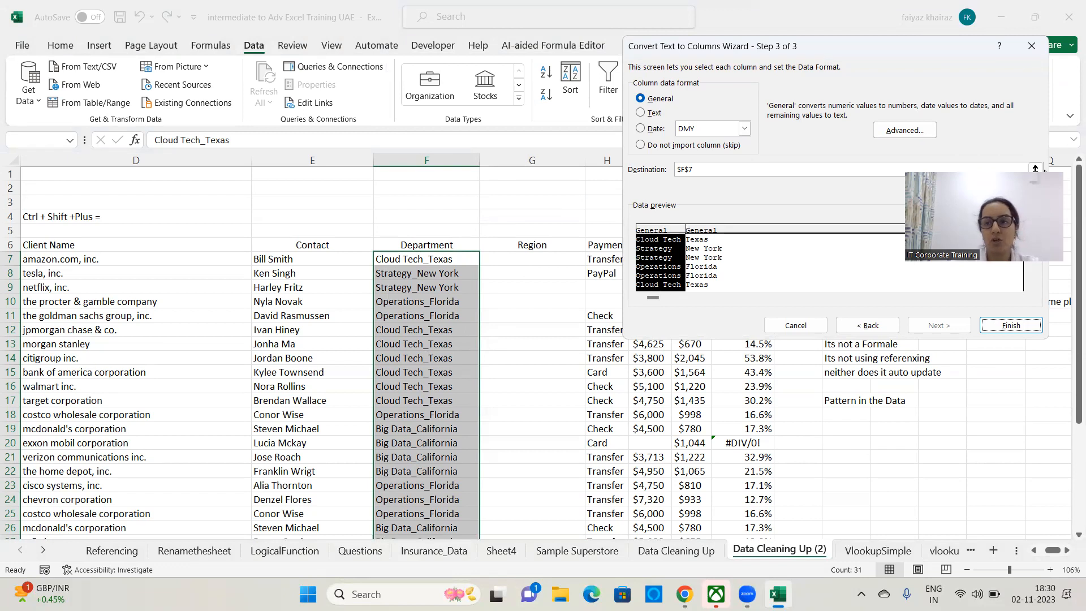
click(1035, 168)
click(445, 260)
click(1041, 66)
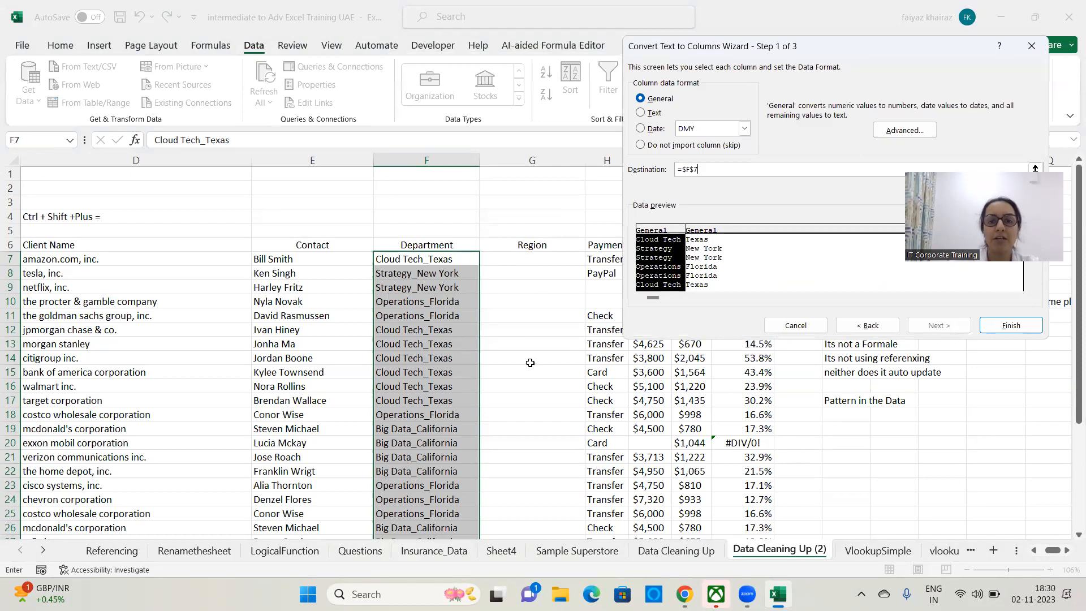
click(1013, 326)
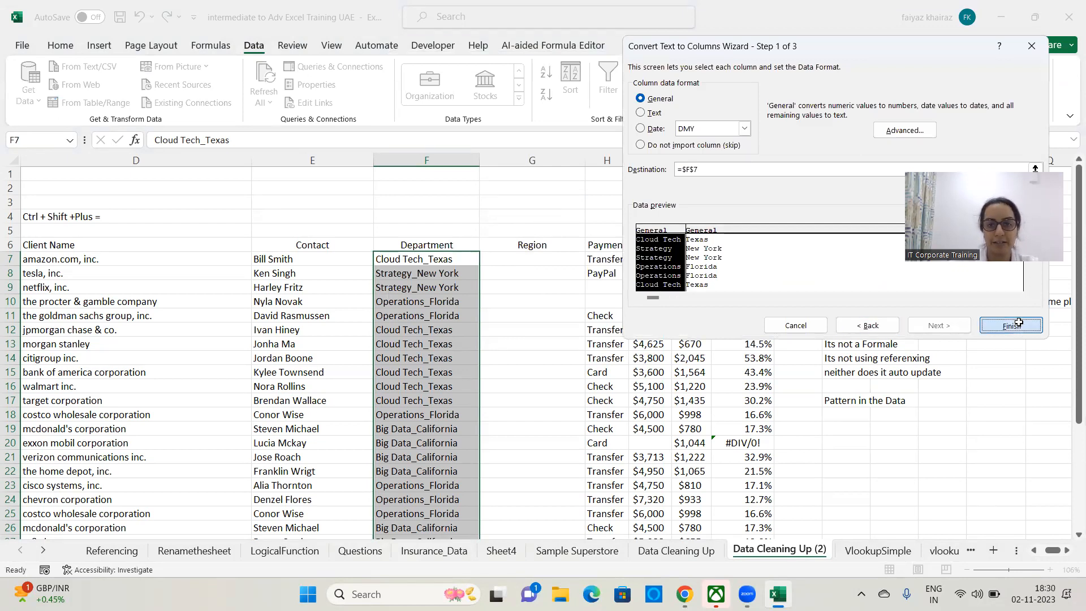
- Check the split Region values at several rows of column G
click(534, 372)
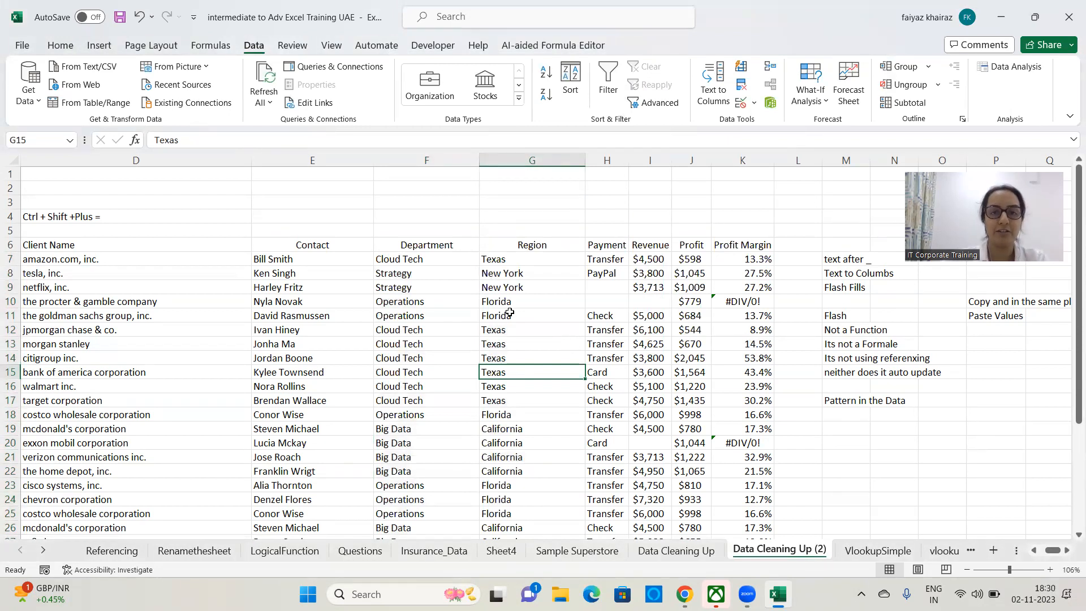
click(512, 273)
click(513, 333)
click(502, 386)
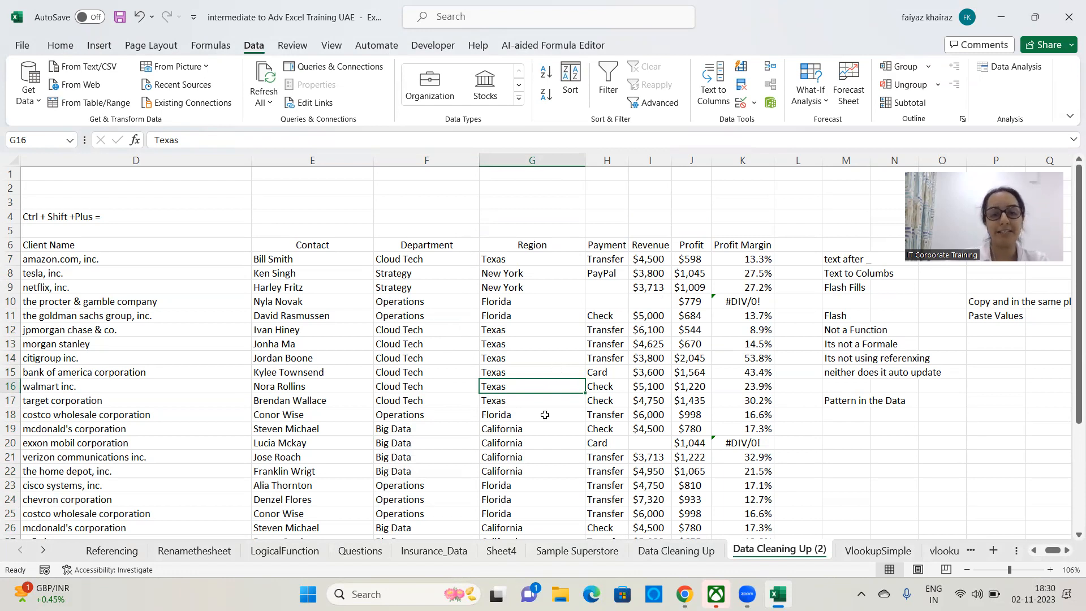
- Select the entire client table, including its header row
click(965, 366)
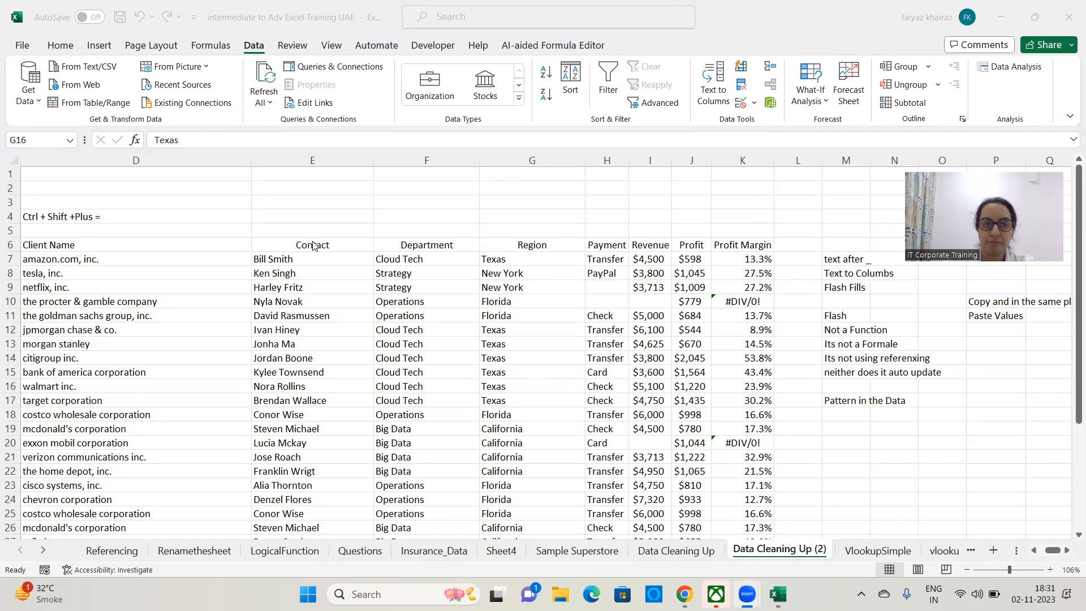
click(536, 301)
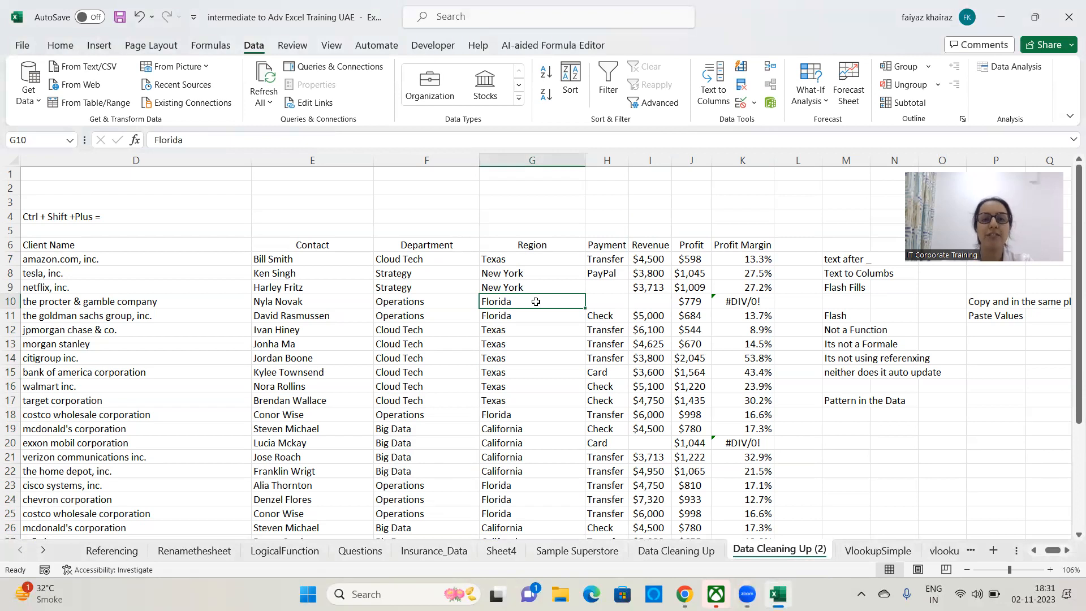
key(ctrl+a)
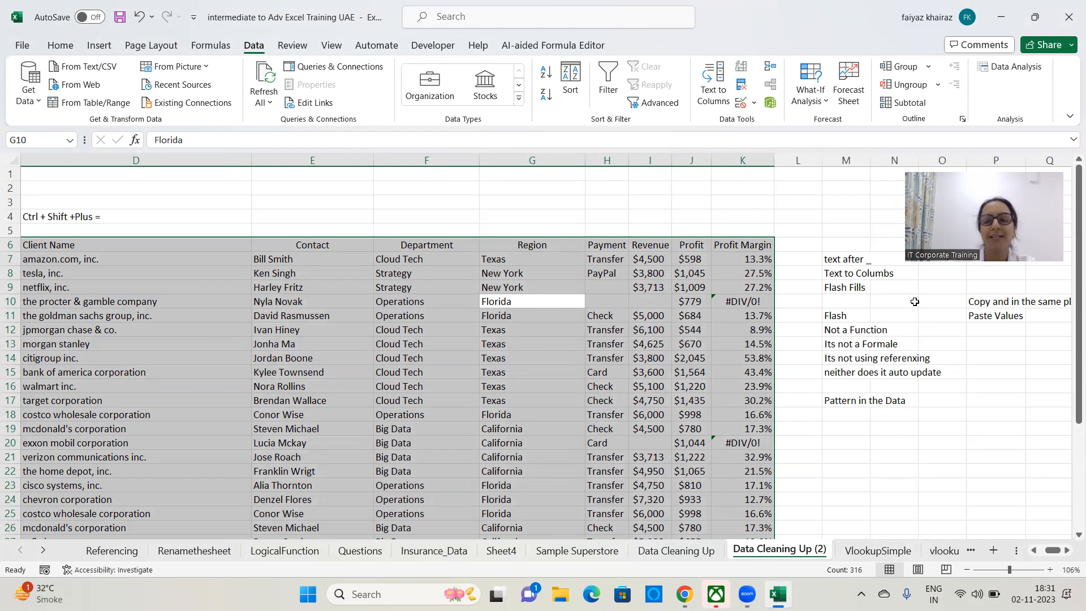
click(61, 45)
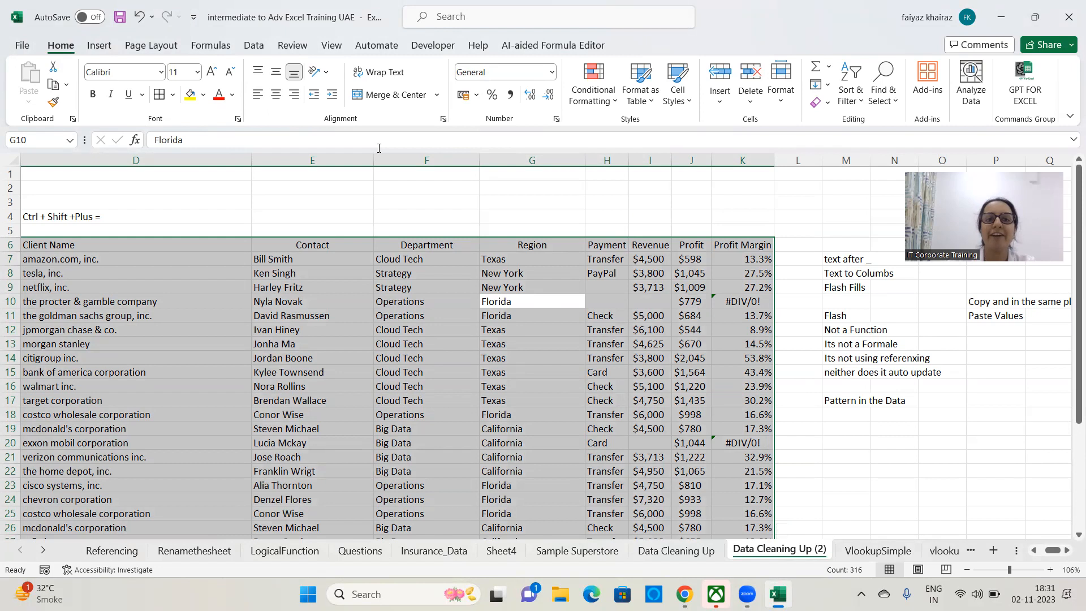
click(896, 101)
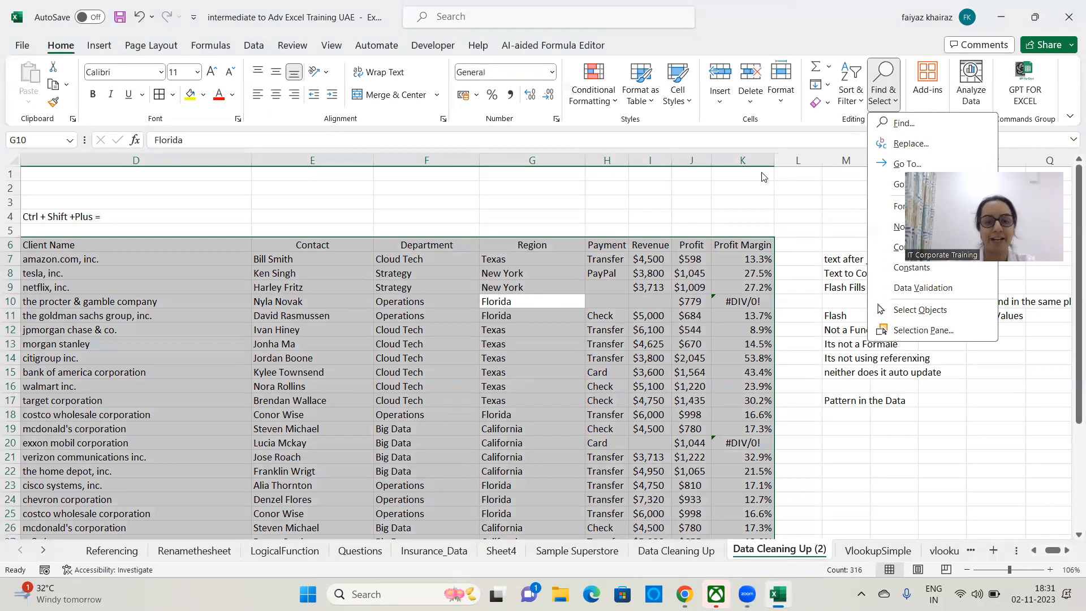
click(655, 196)
key(ctrl+g)
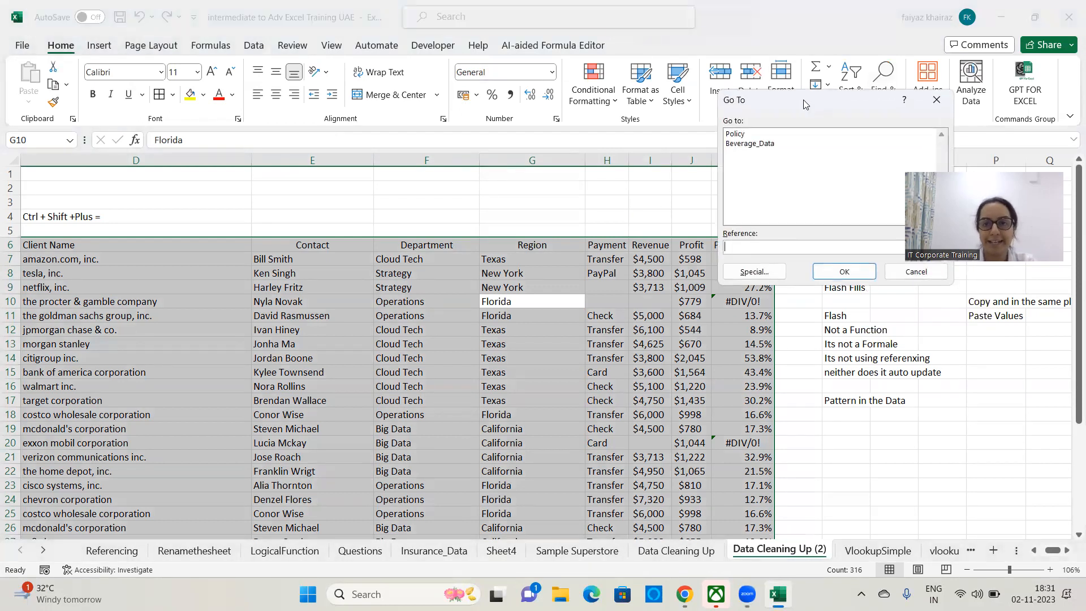
drag(804, 100, 448, 76)
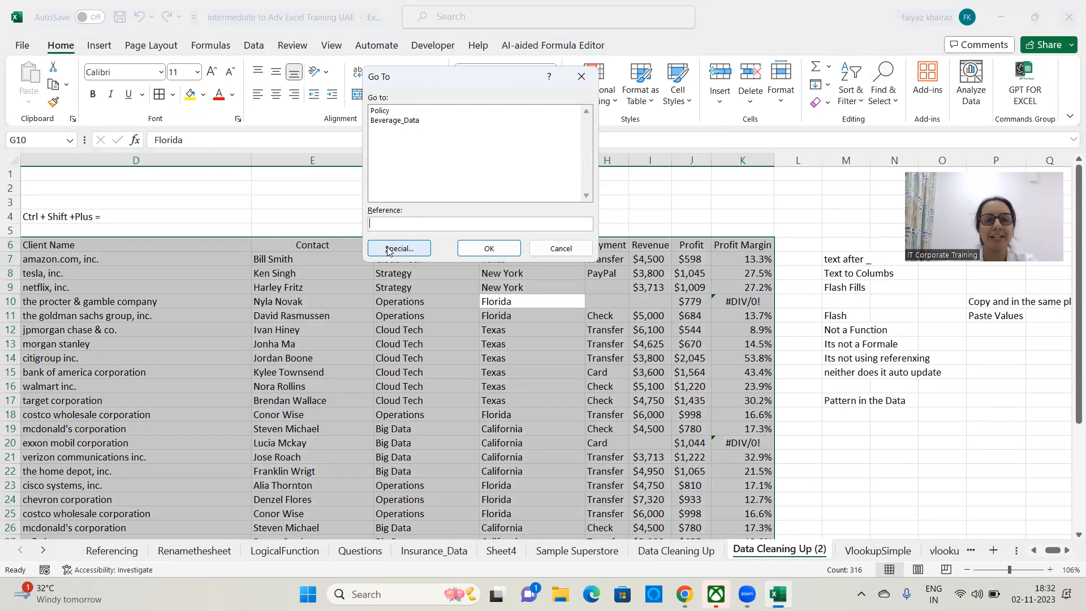
click(414, 253)
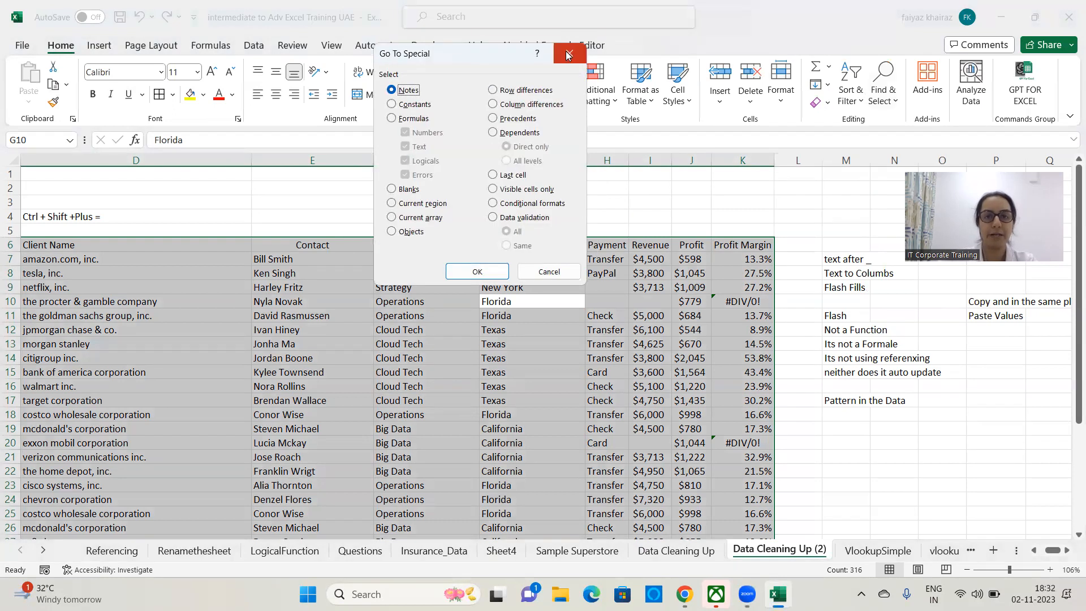
click(568, 54)
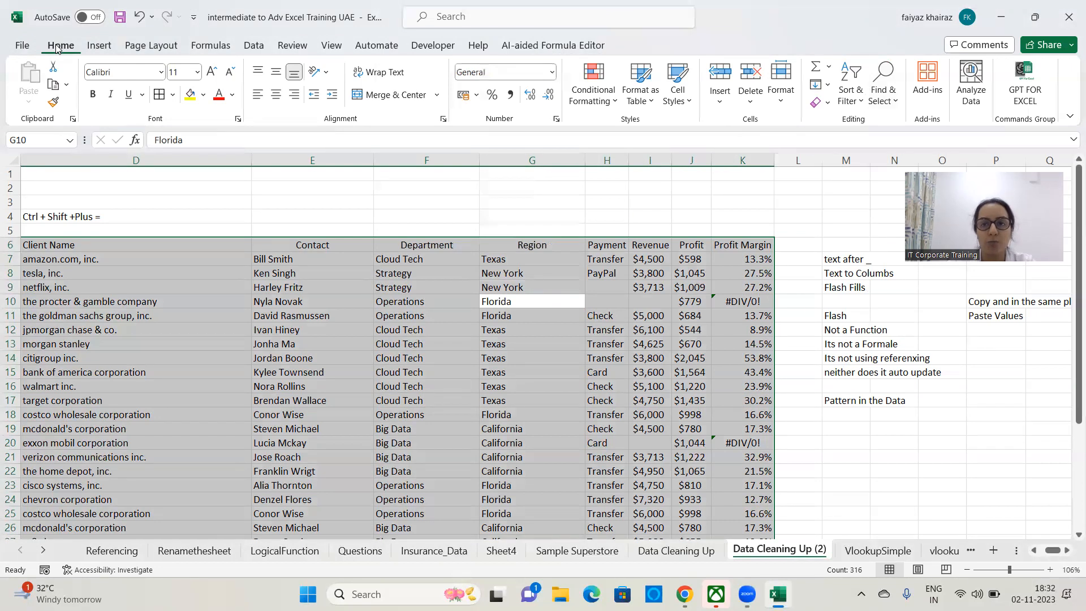
- Select all blank cells within the client table using Go To Special with the Blanks option
click(899, 106)
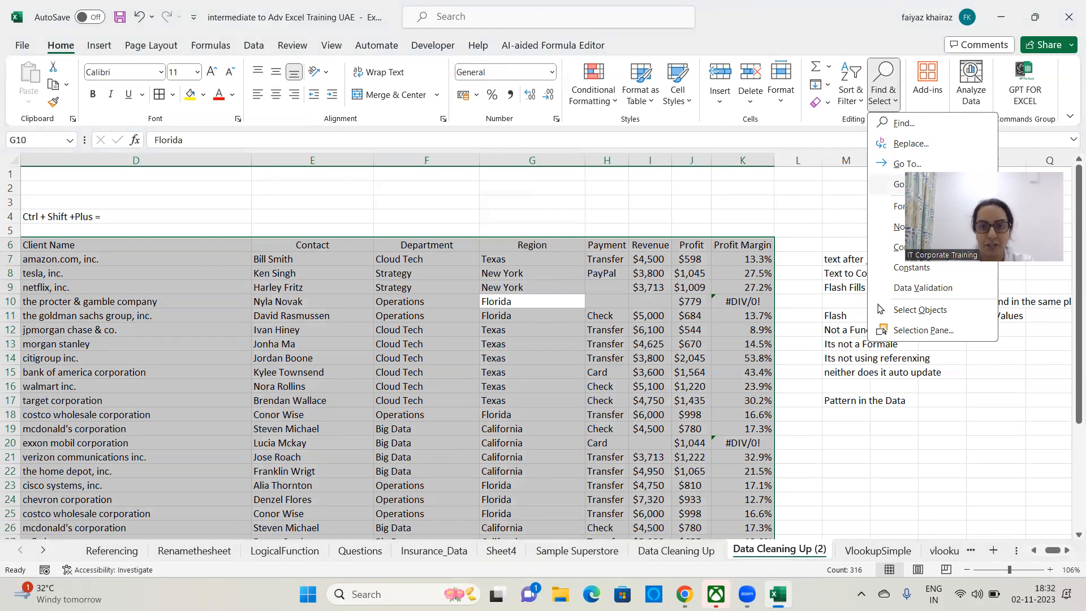
click(895, 186)
click(392, 190)
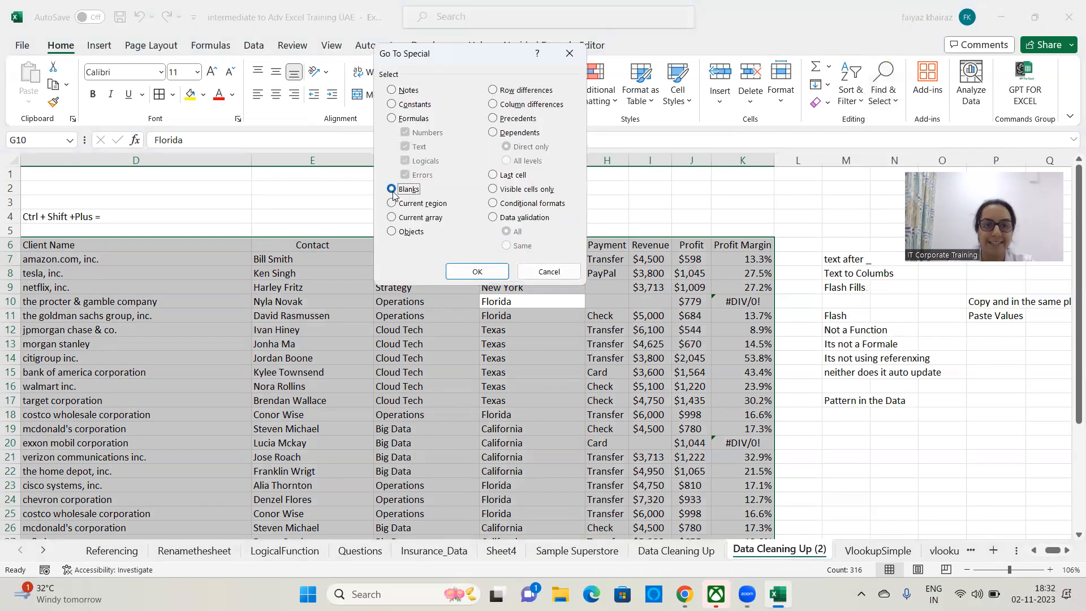
click(503, 275)
scroll(753, 422, down, 5)
scroll(753, 421, down, 2)
scroll(747, 416, up, 7)
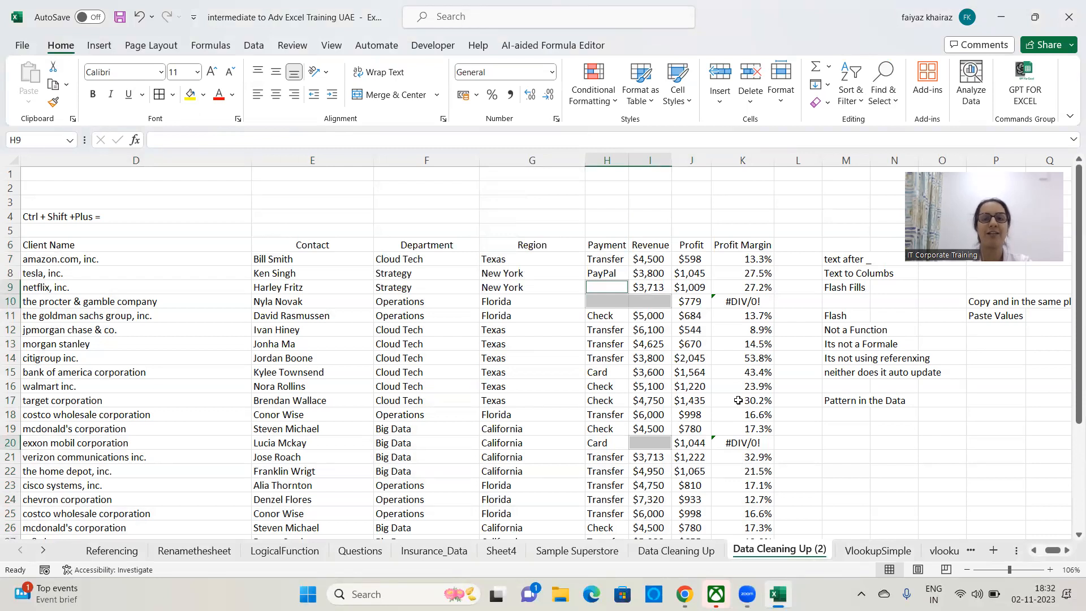
- Fill all the selected blank Payment and Revenue cells with NA at once
click(204, 143)
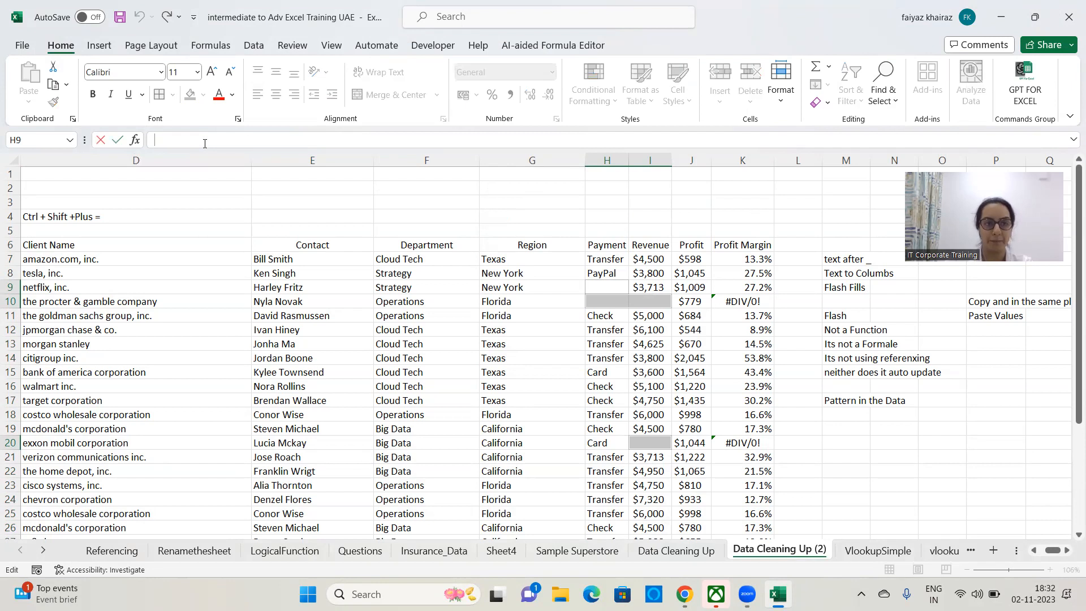
text(NA)
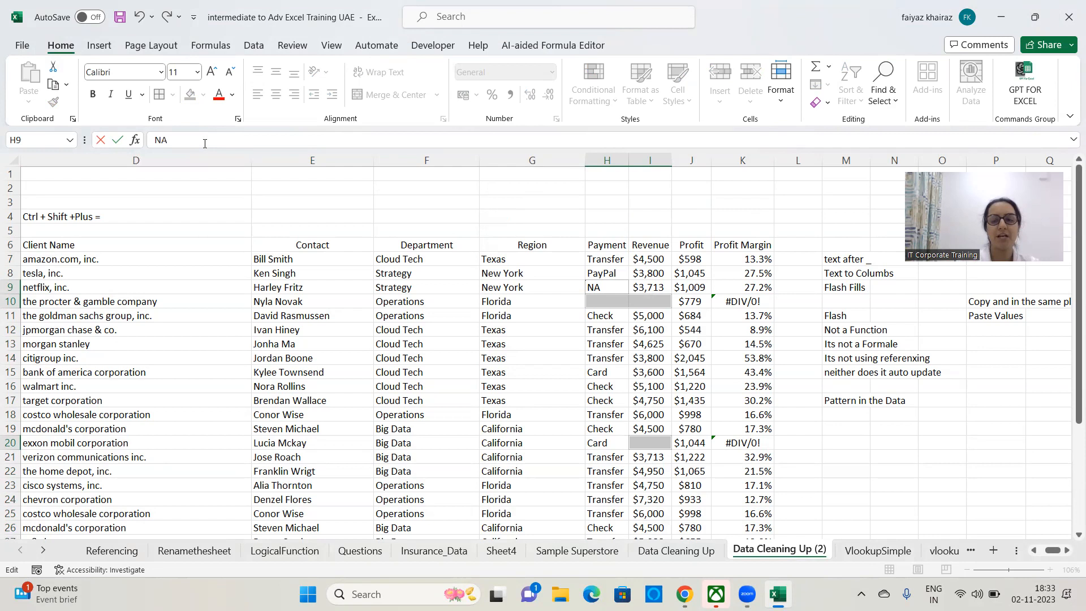
key(ctrl+Return)
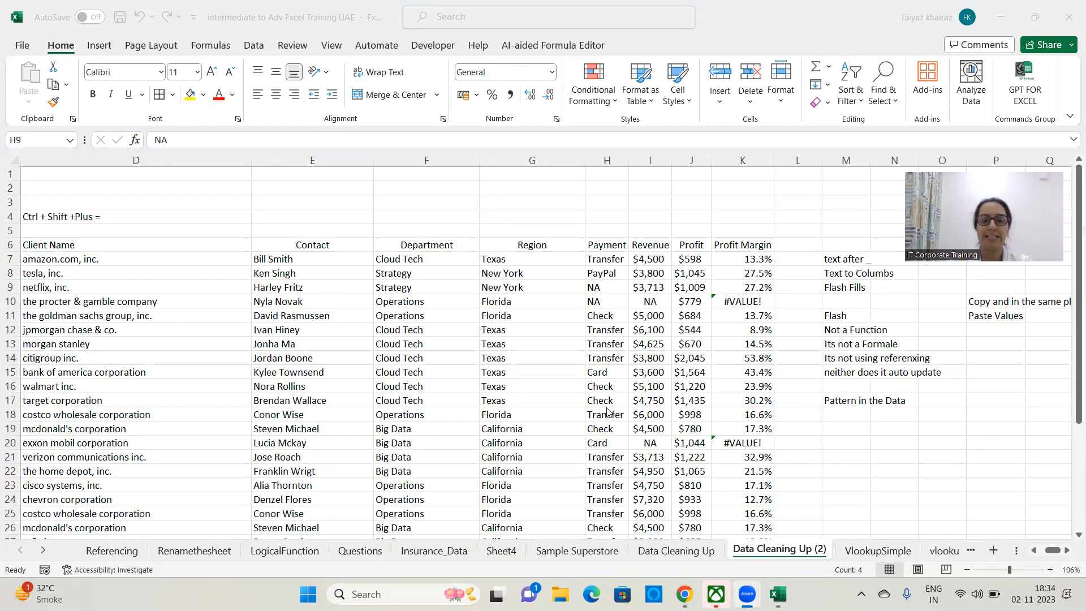
click(520, 389)
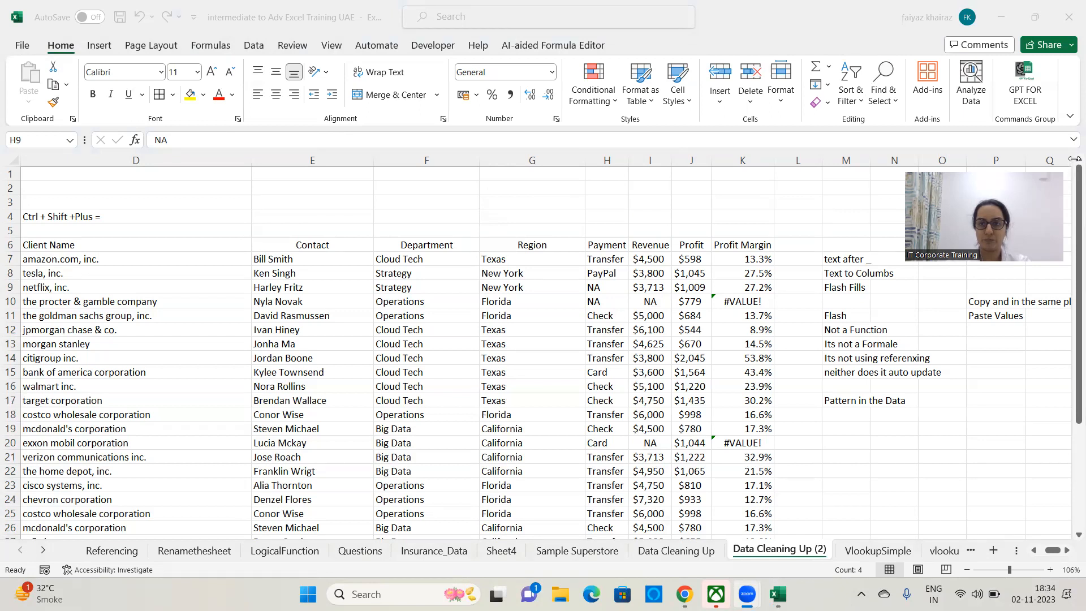
click(782, 160)
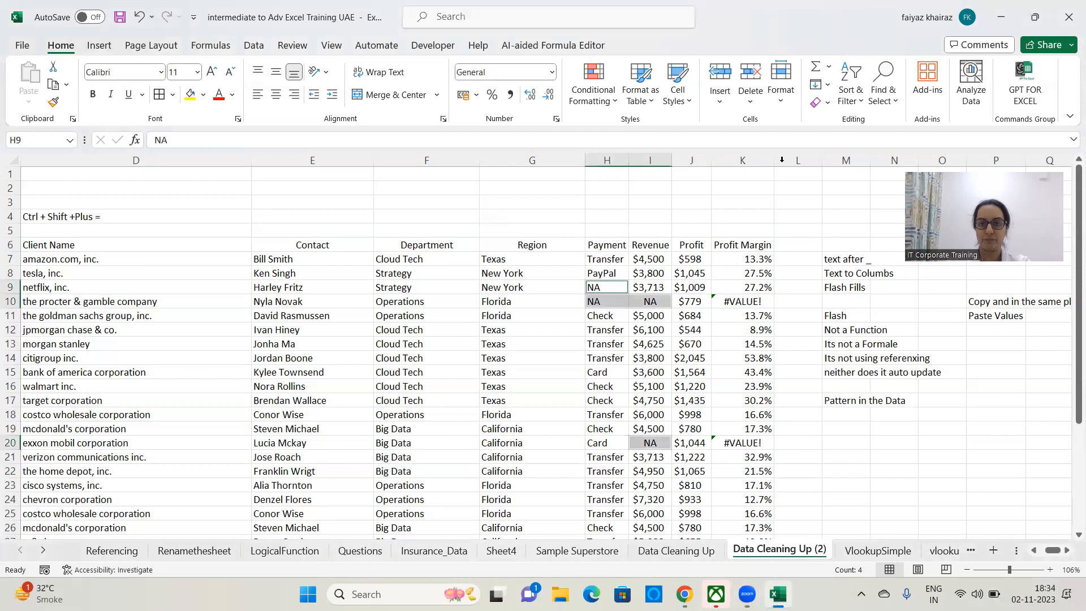
- Widen the Profit Margin column K of the client table slightly
click(1068, 551)
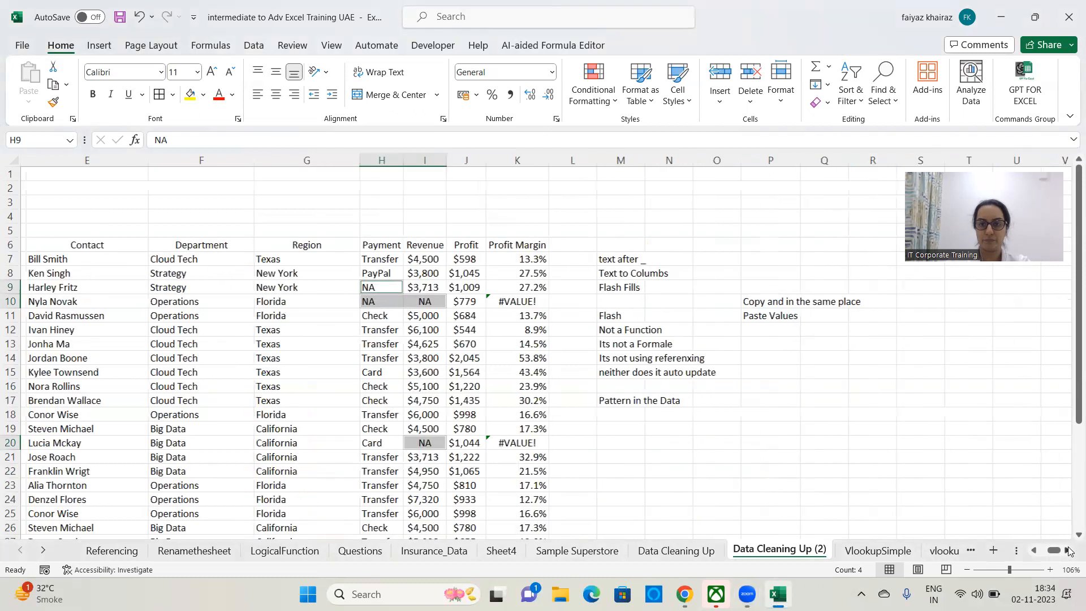
click(1068, 551)
click(1068, 550)
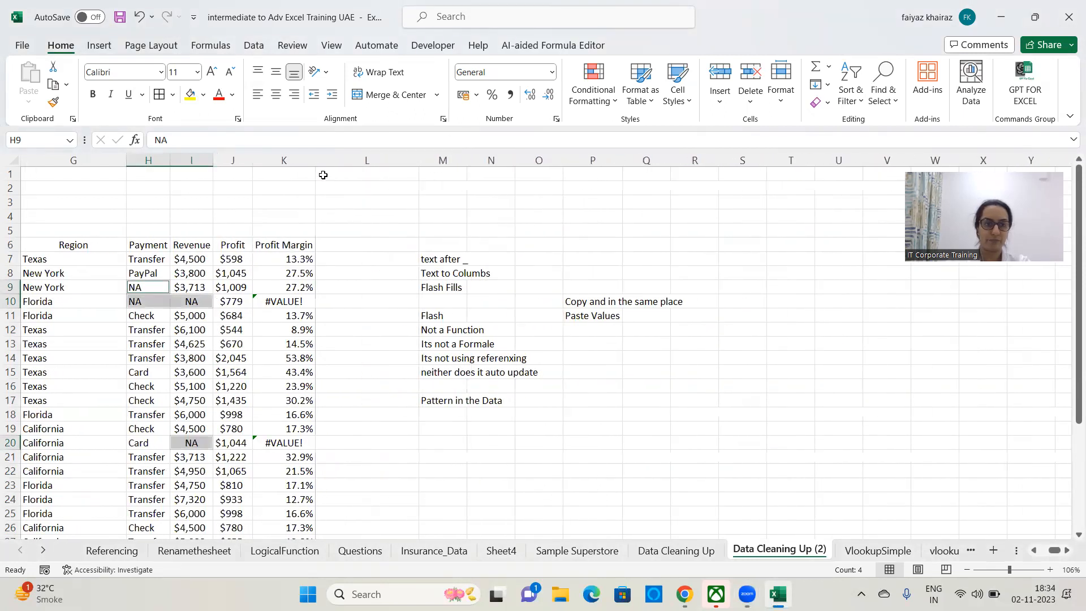
drag(315, 160, 346, 160)
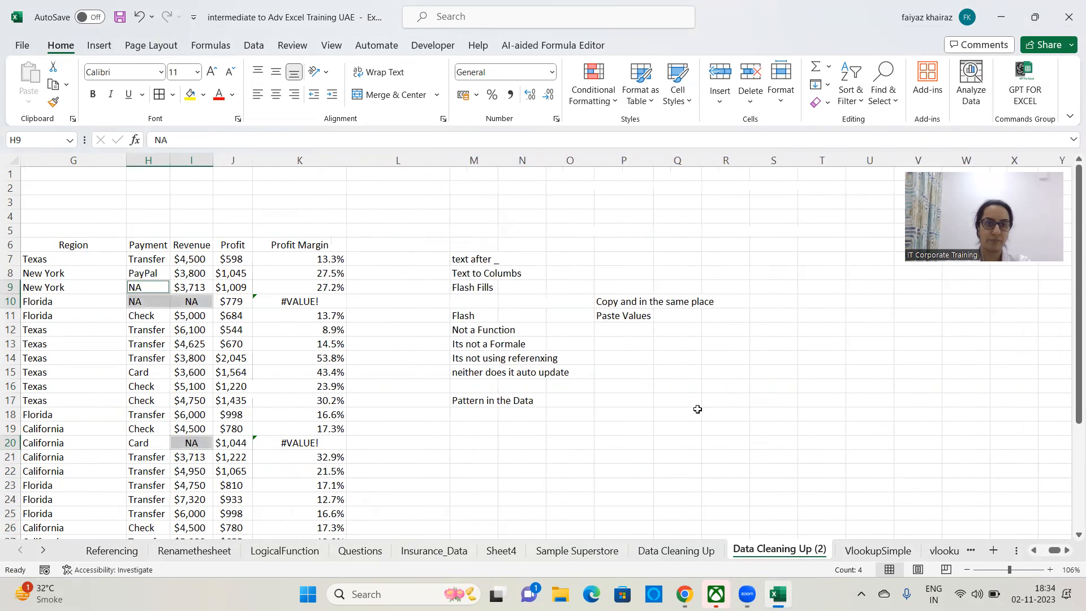
- Clear all the text notes beside the client table in the range M6:S19
click(824, 400)
mouse_move(456, 242)
mouse_down()
mouse_move(582, 405)
mouse_move(765, 426)
mouse_up()
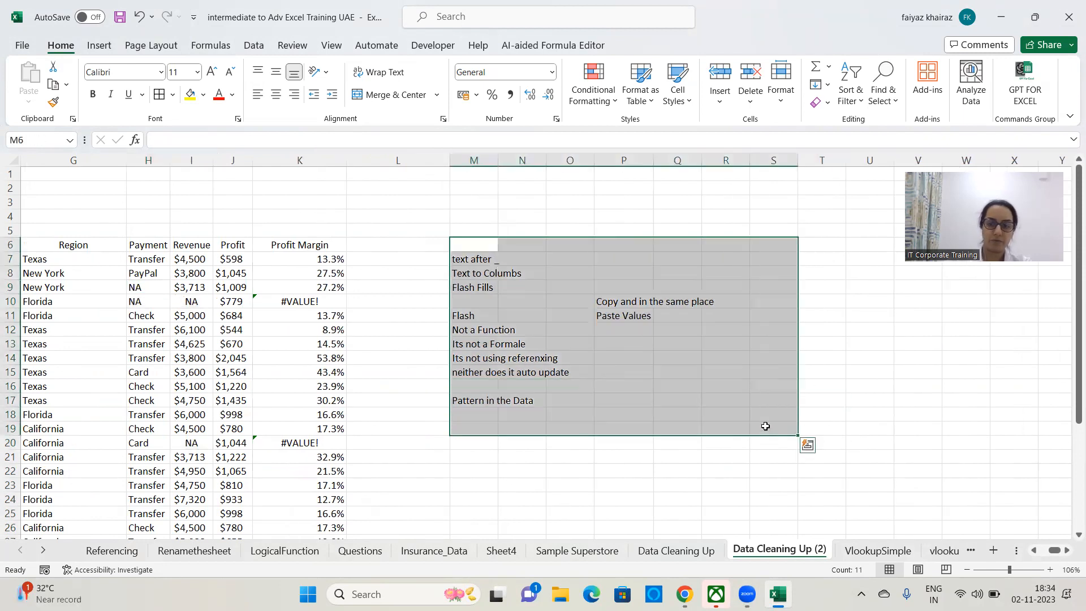
key(Delete)
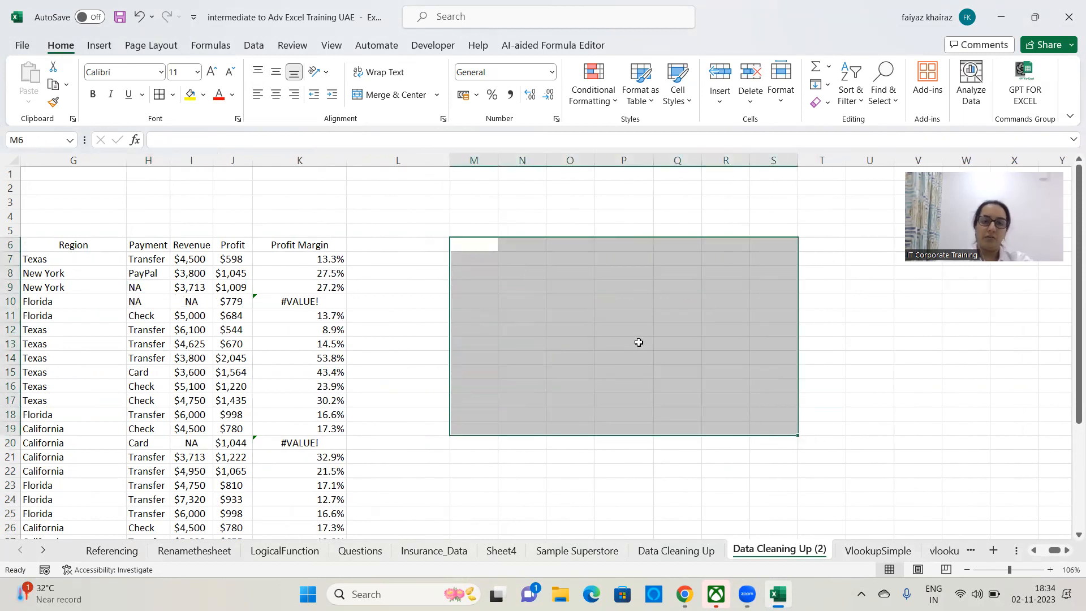
click(616, 328)
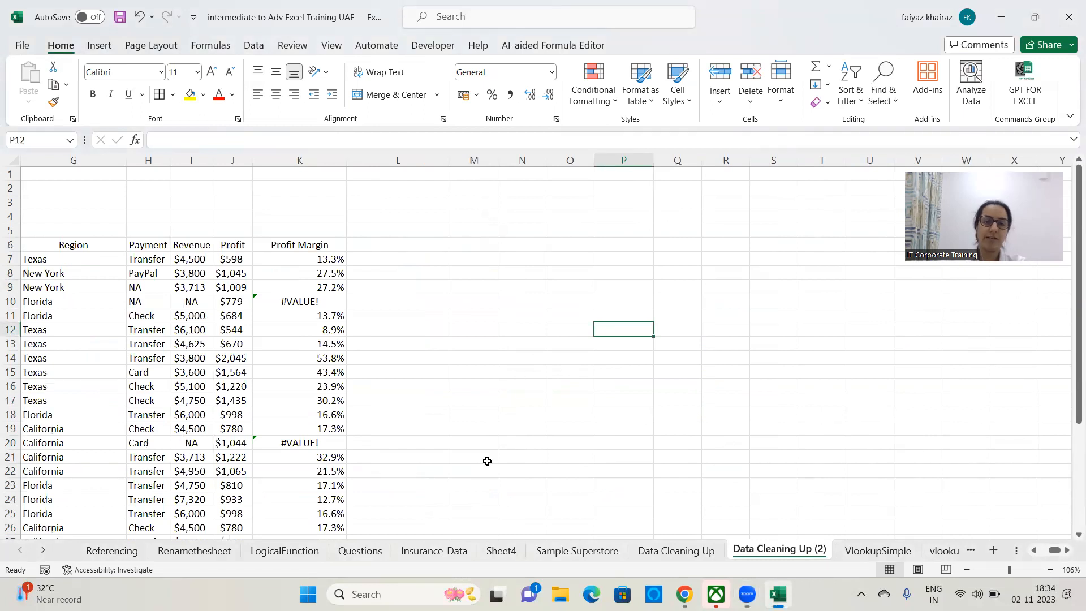
- Inspect the Profit Margin formulas in the error cells K10 and K20
click(327, 303)
click(294, 440)
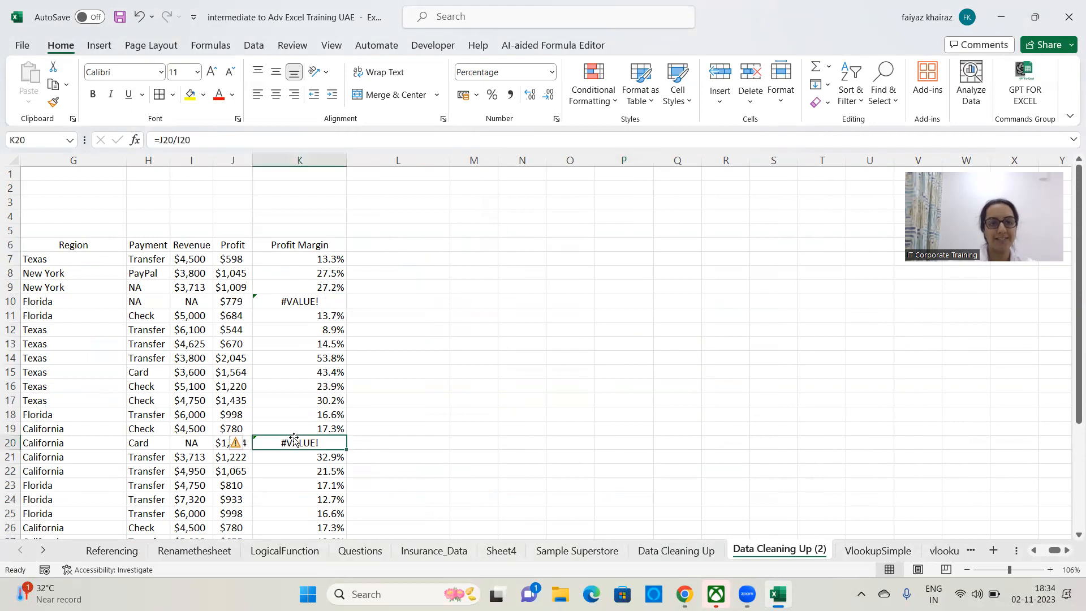
click(390, 237)
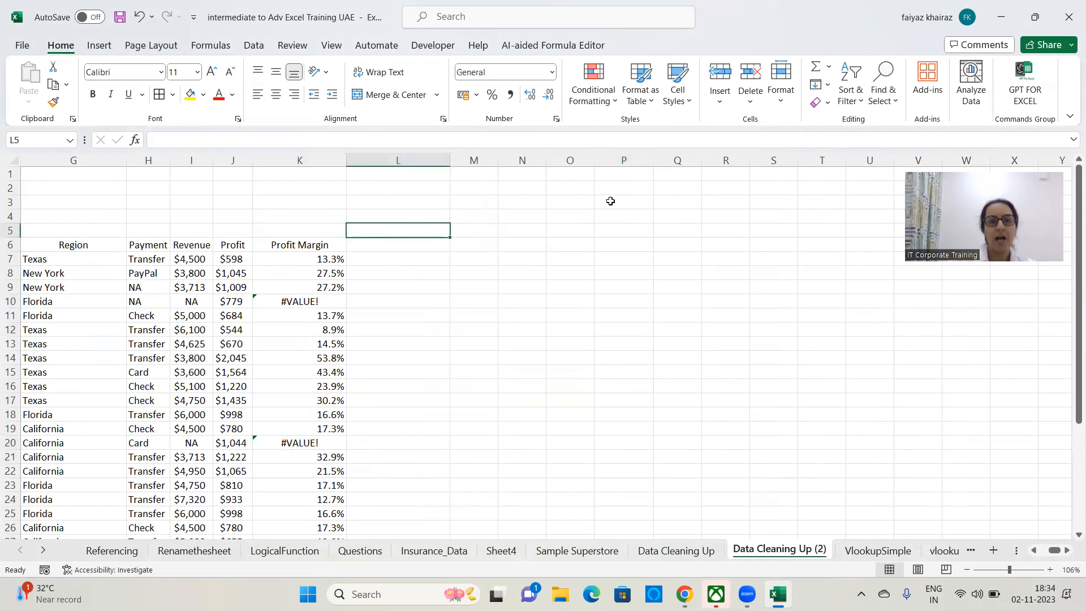
- Write a note on the error function with "Iferror" in O4, "2 parts" in O5 and "value" in P5
click(569, 216)
text(IF)
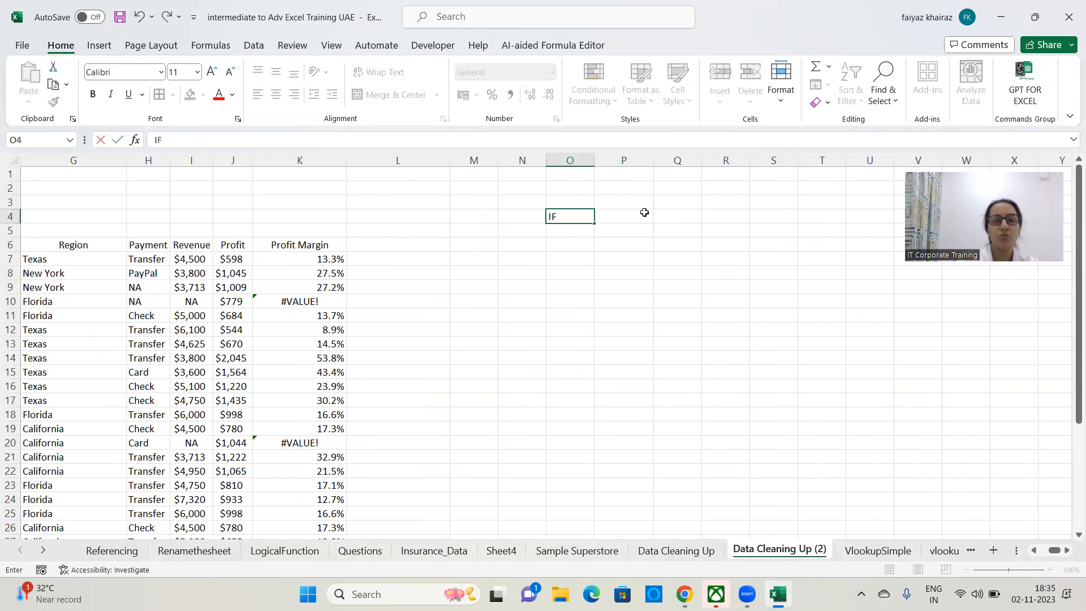
text(error)
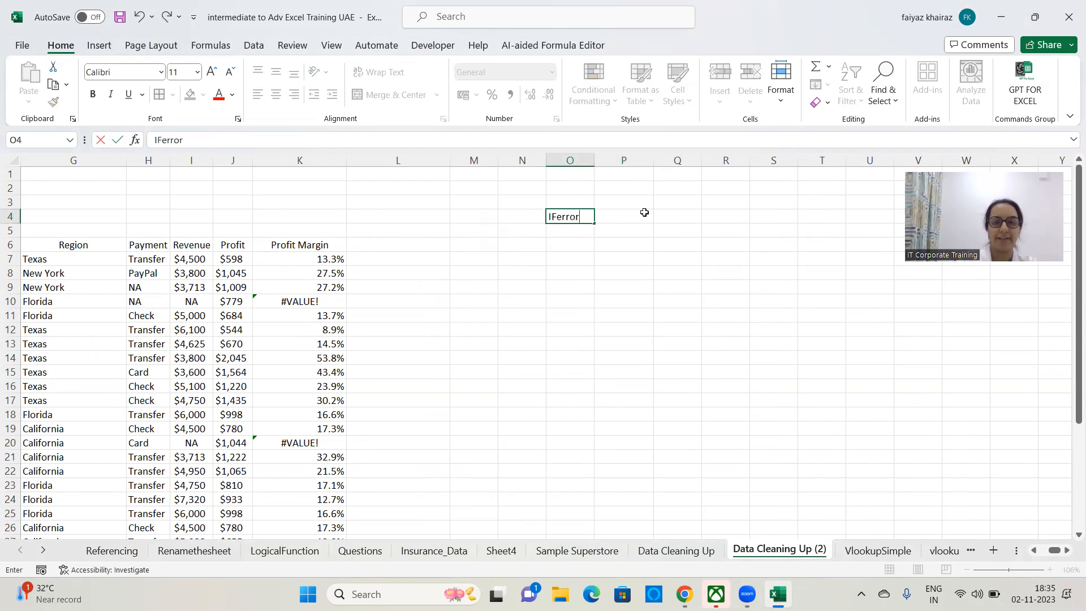
key(Return)
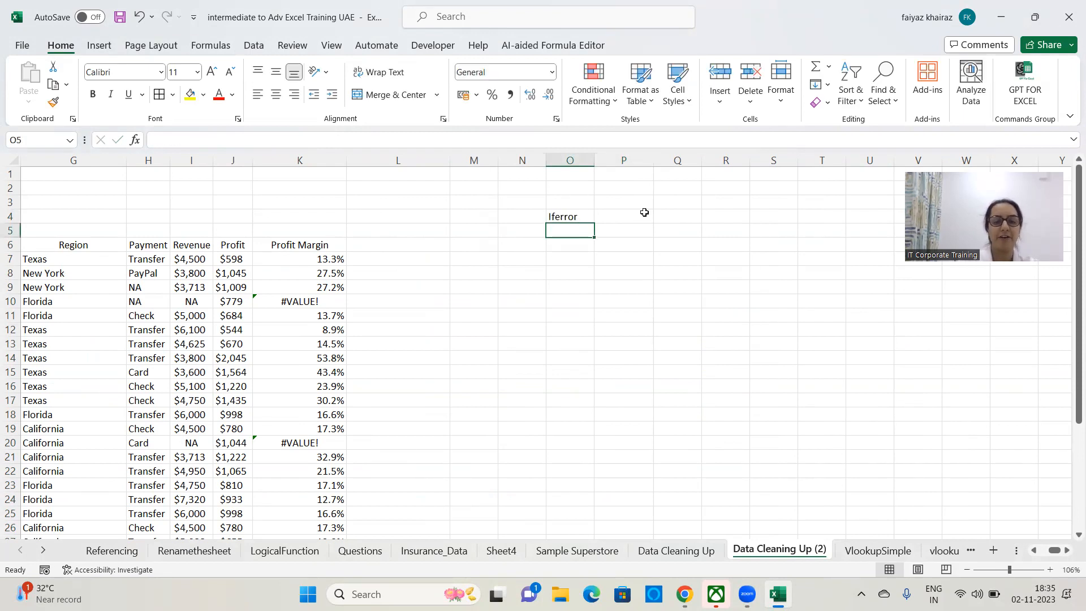
text(2 parts)
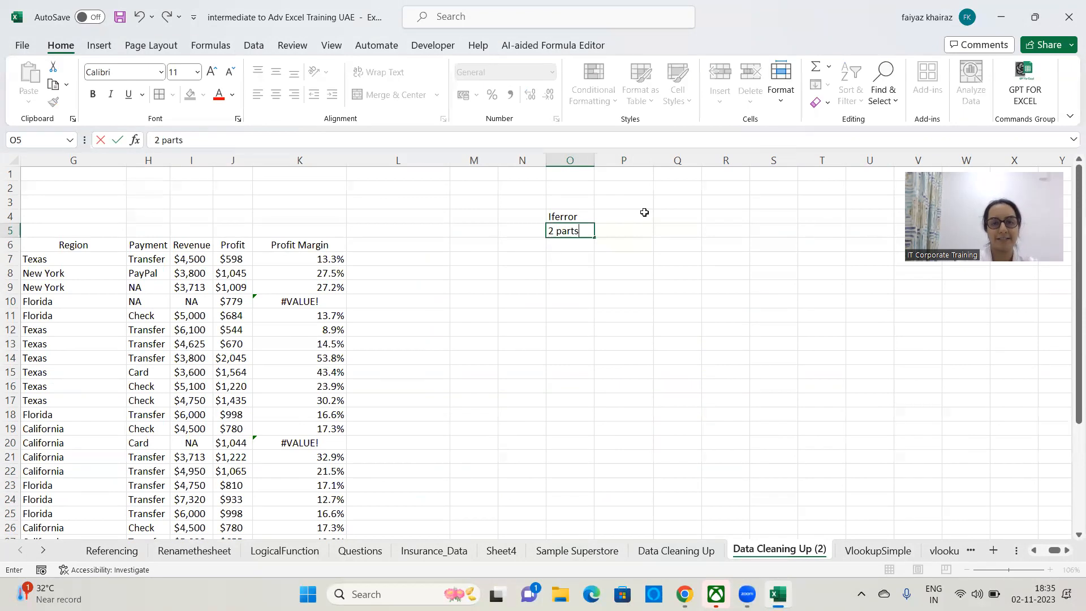
key(Tab)
text(value)
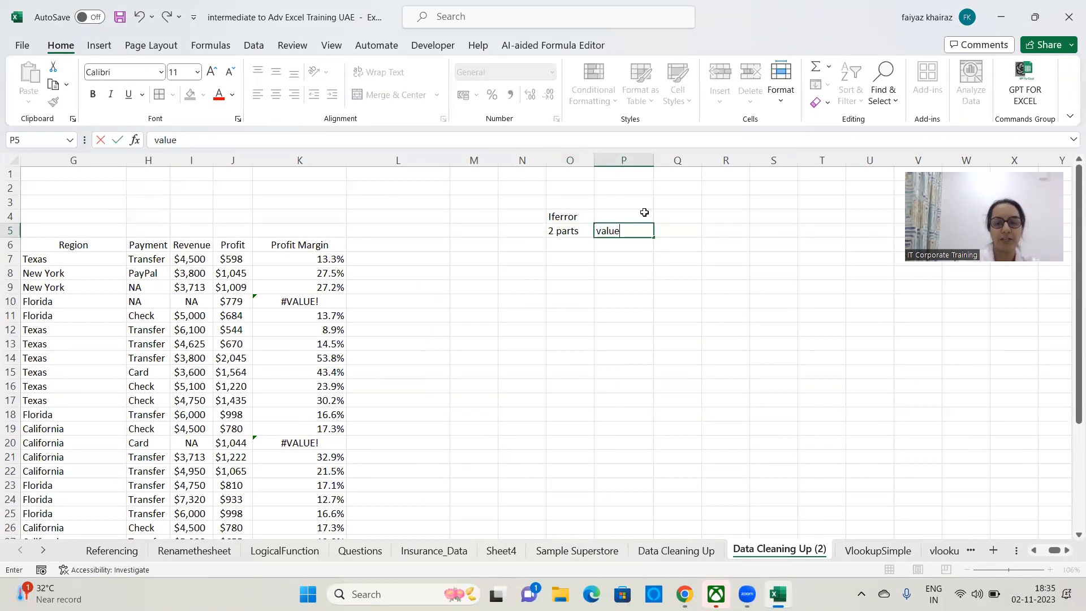
key(Tab)
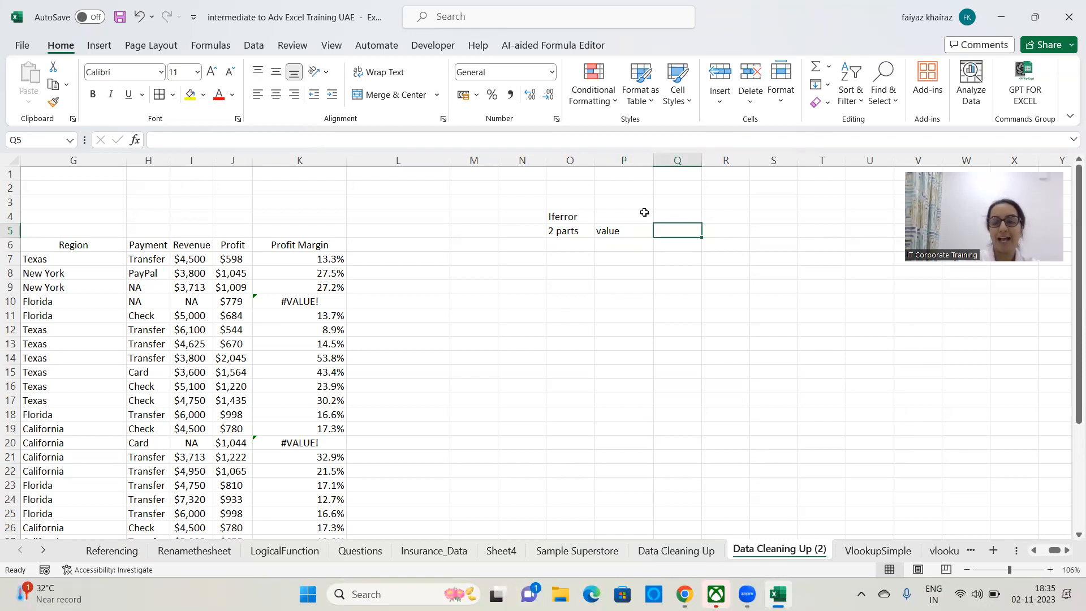
- Add the note "U can customise the Error alert" in cell Q5 as the second part of the function
text(U c)
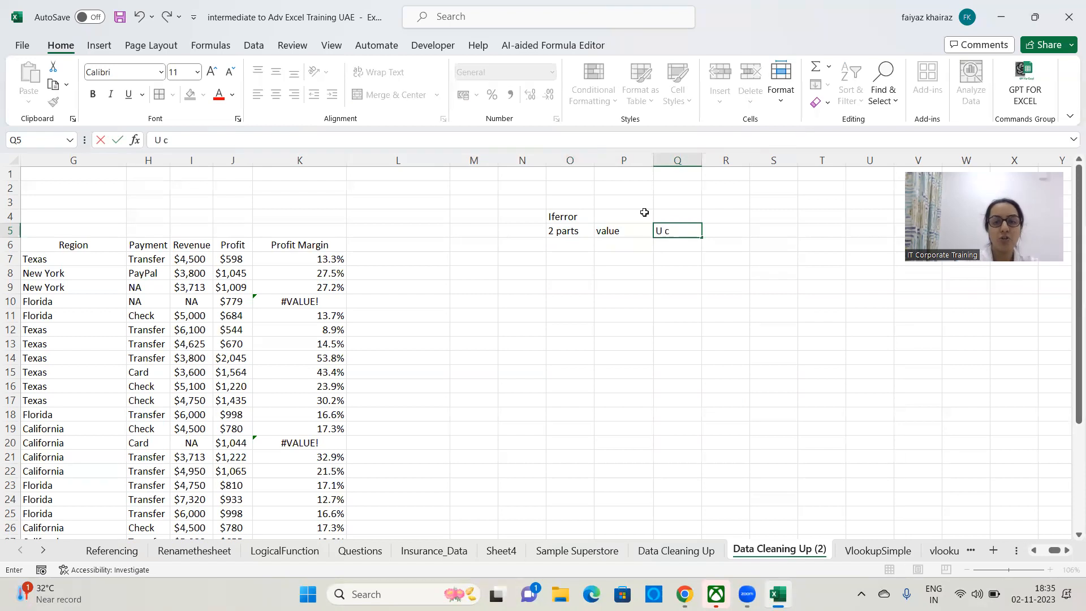
text(an customis)
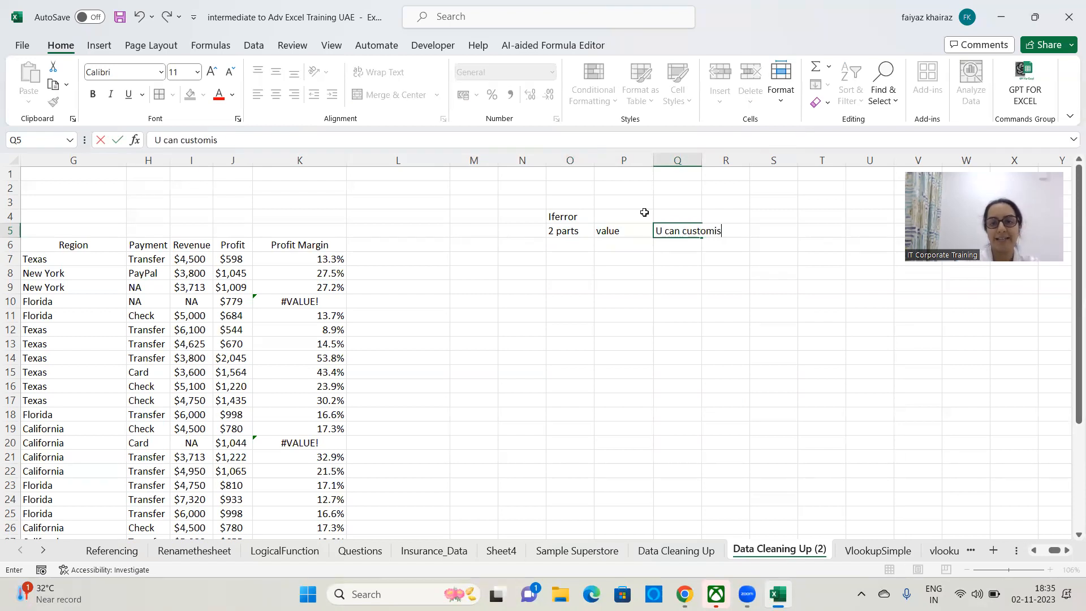
text(e the Error )
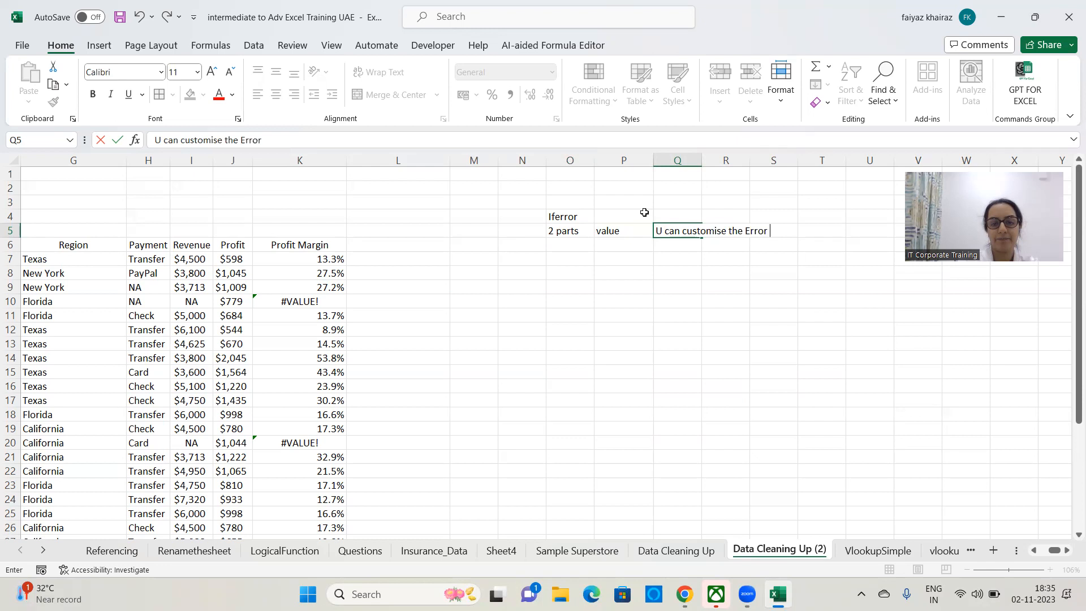
text(alery)
key(BackSpace)
click(644, 212)
text(t)
key(Return)
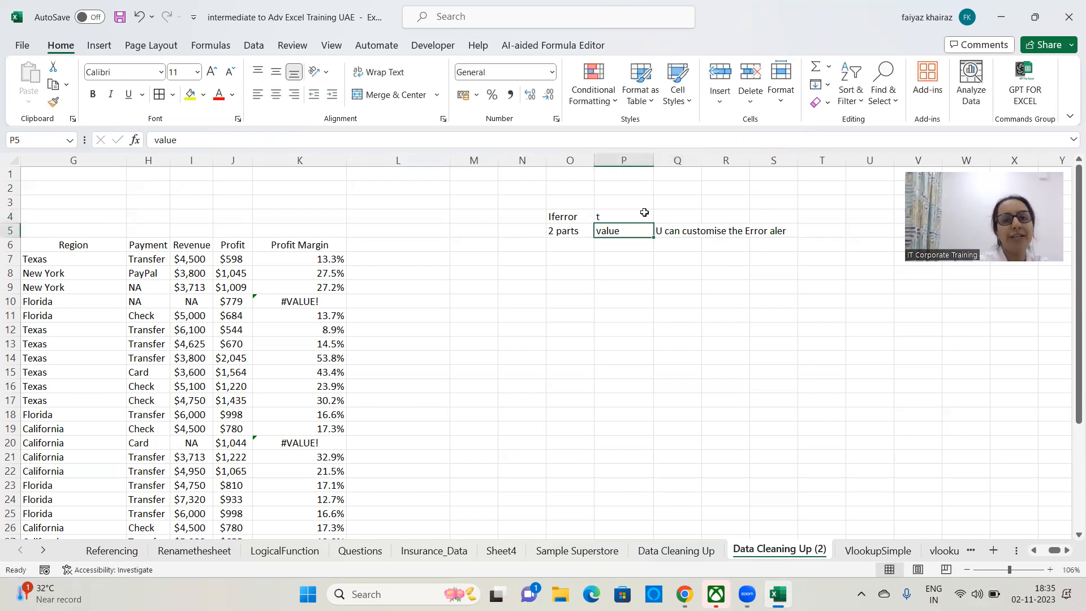
click(686, 226)
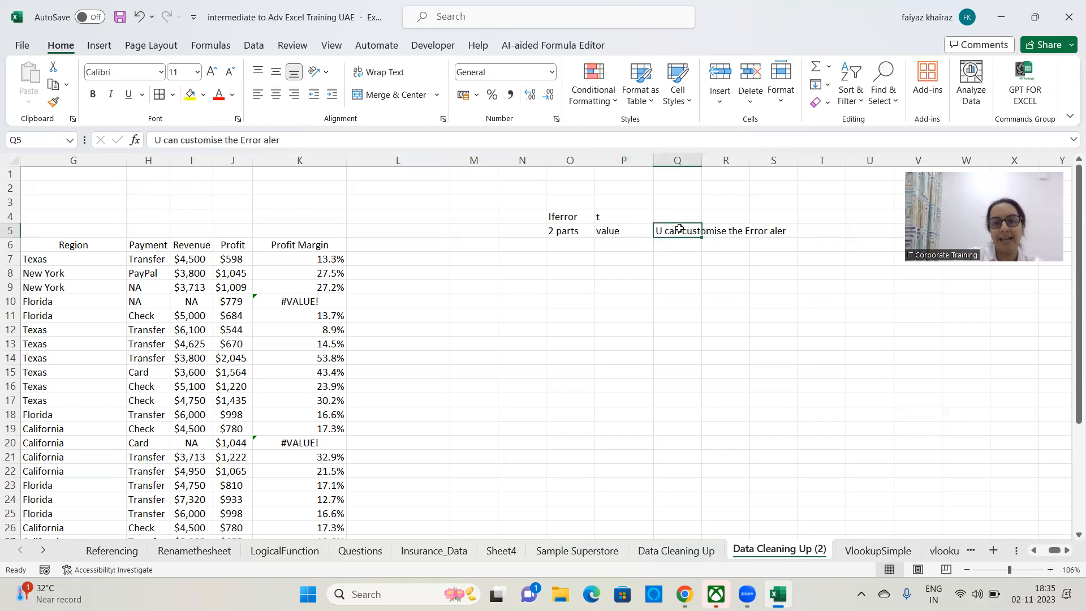
click(296, 139)
text(t)
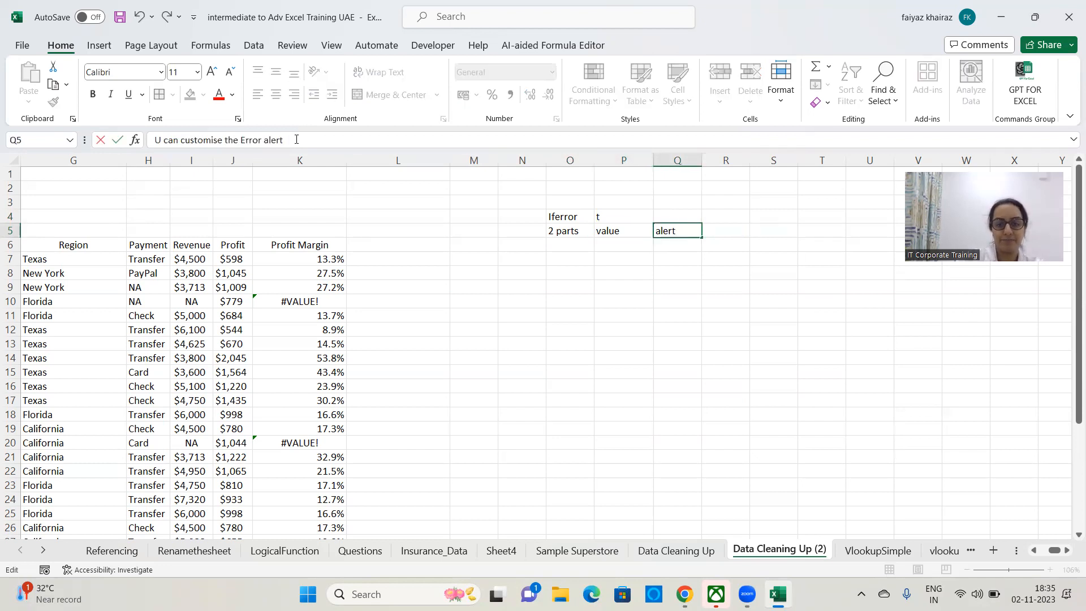
key(Return)
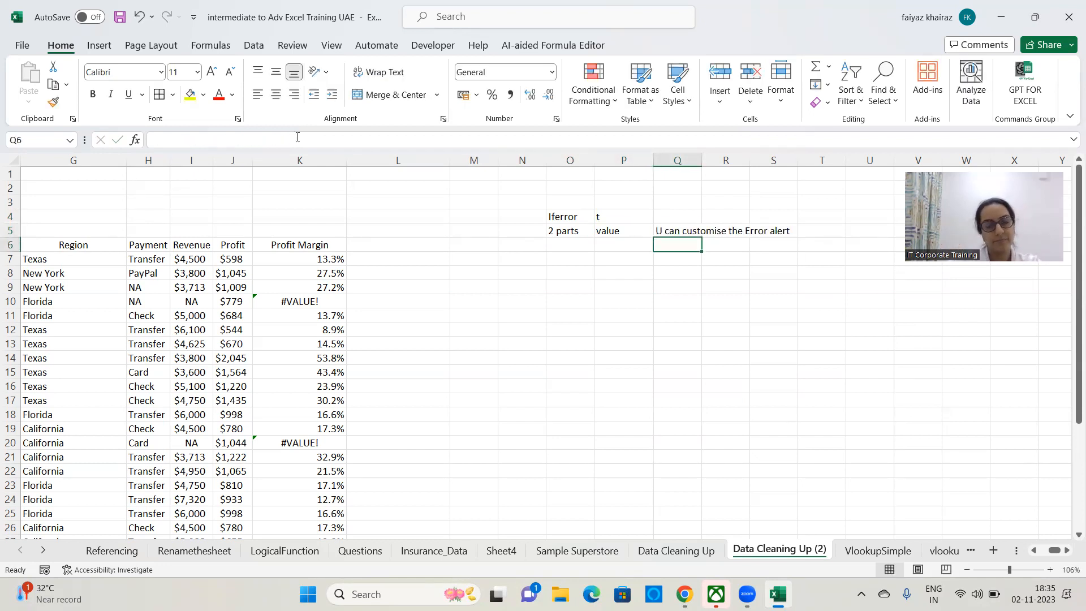
- Delete the stray letter t from cell P4 above the "value" note
click(624, 215)
key(Delete)
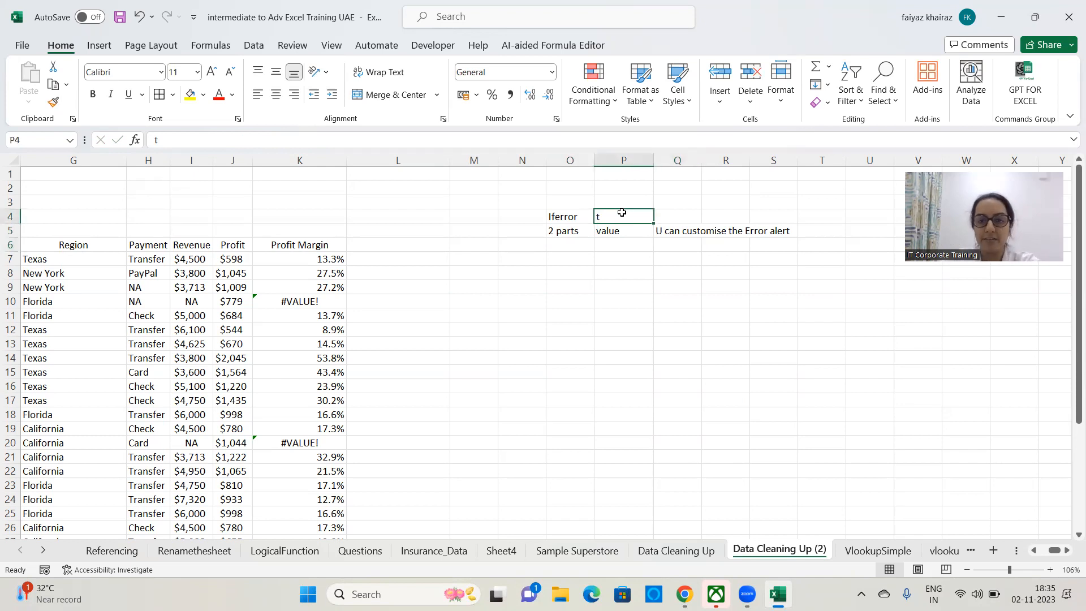
click(676, 300)
click(688, 234)
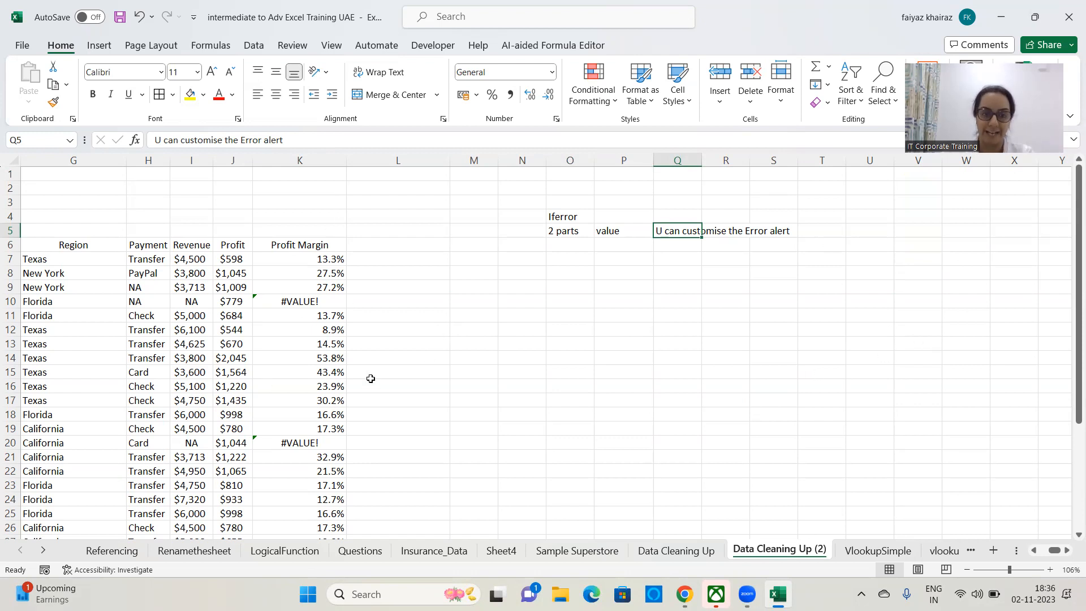
- Enter the formula =IFERROR(K7,"-") in L7 to replace Profit Margin errors with a dash
click(407, 261)
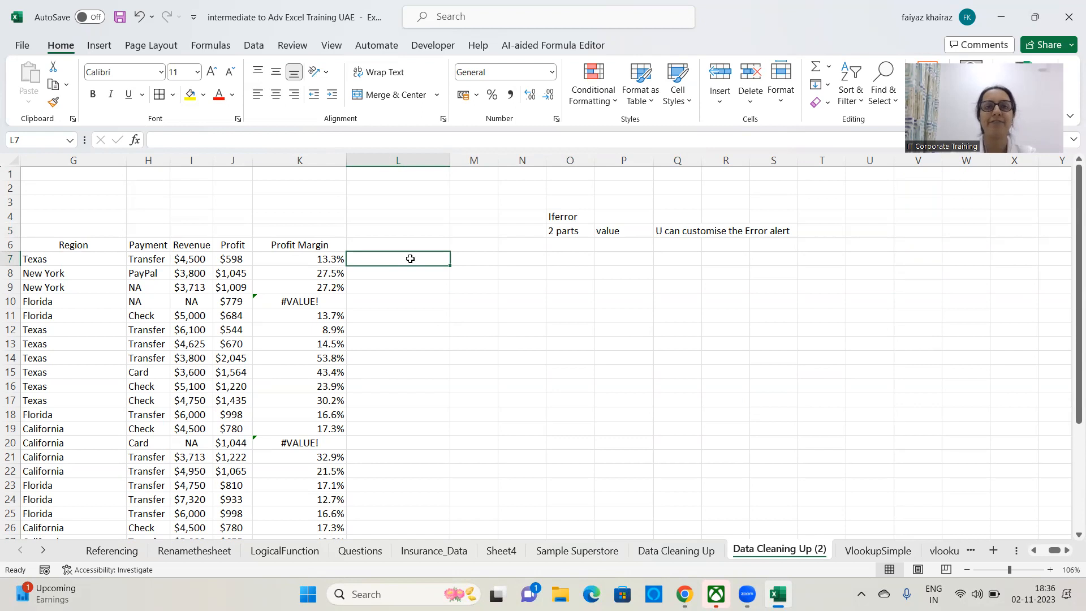
text(=)
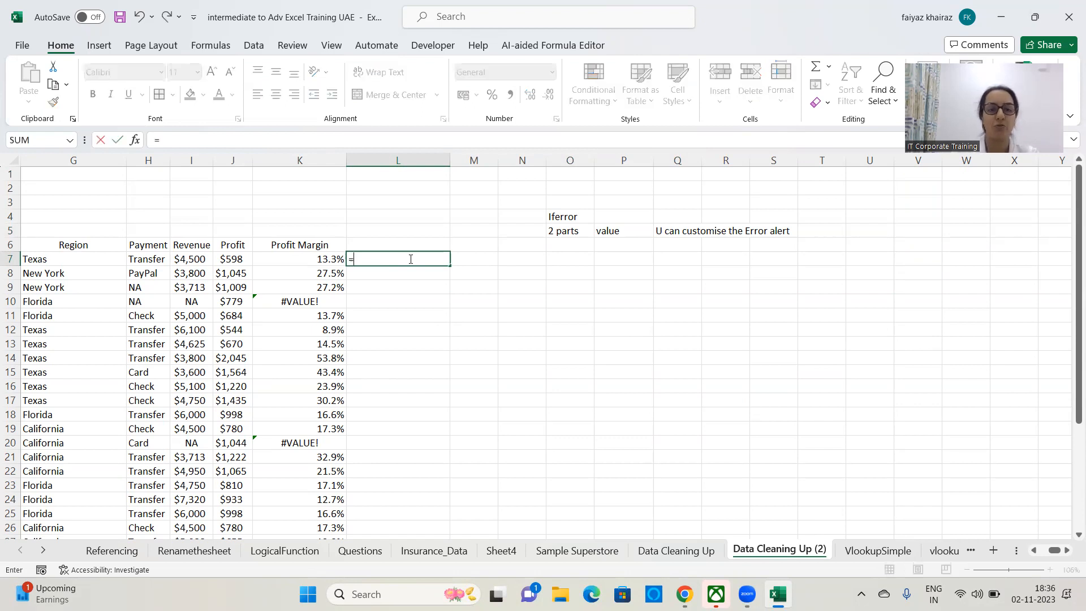
text(ifer)
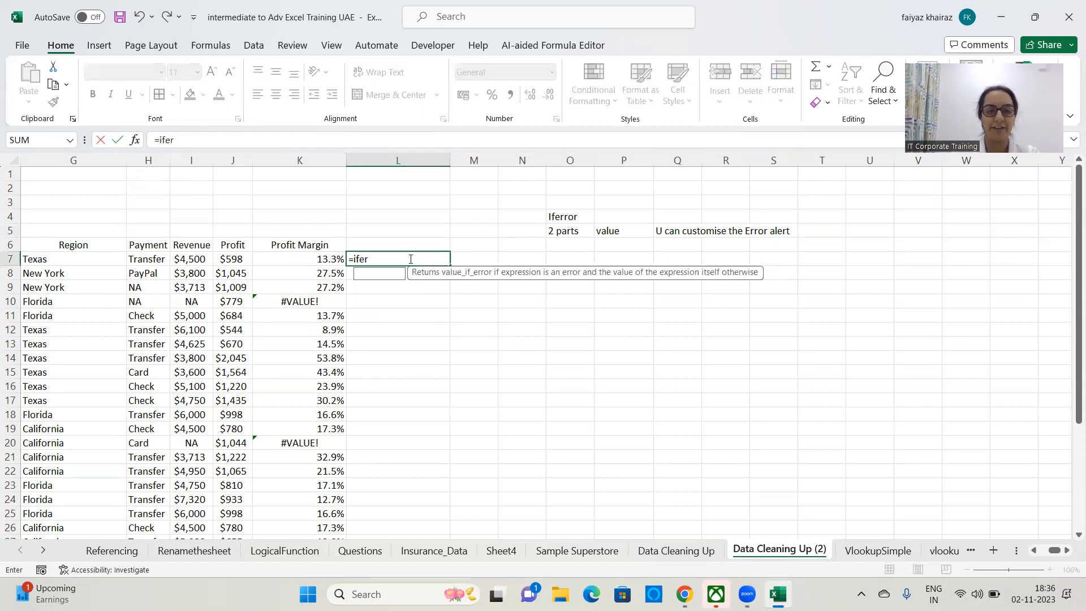
text(ror()
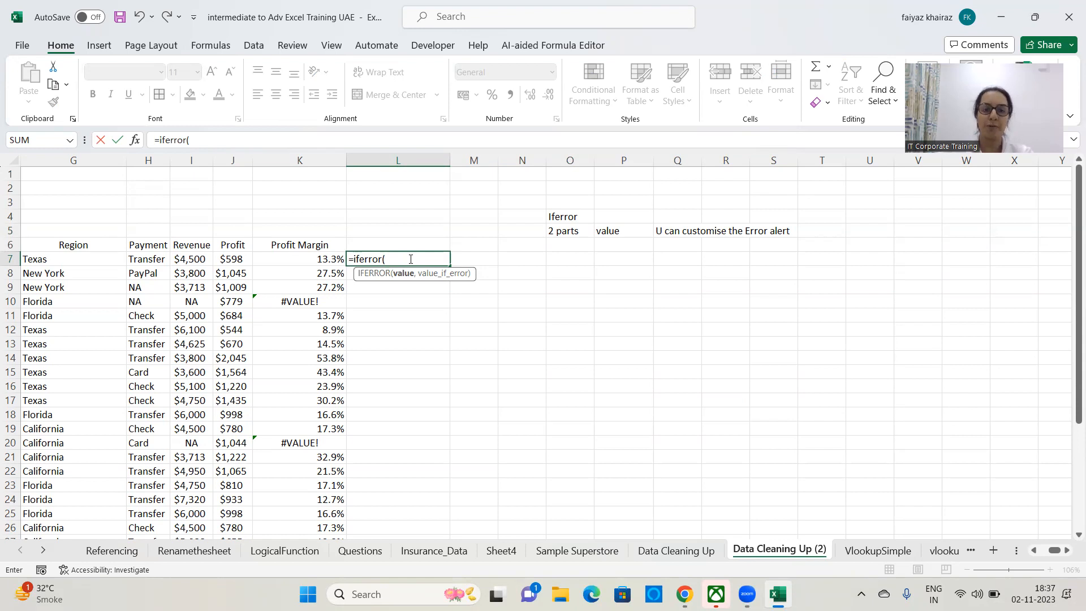
click(309, 263)
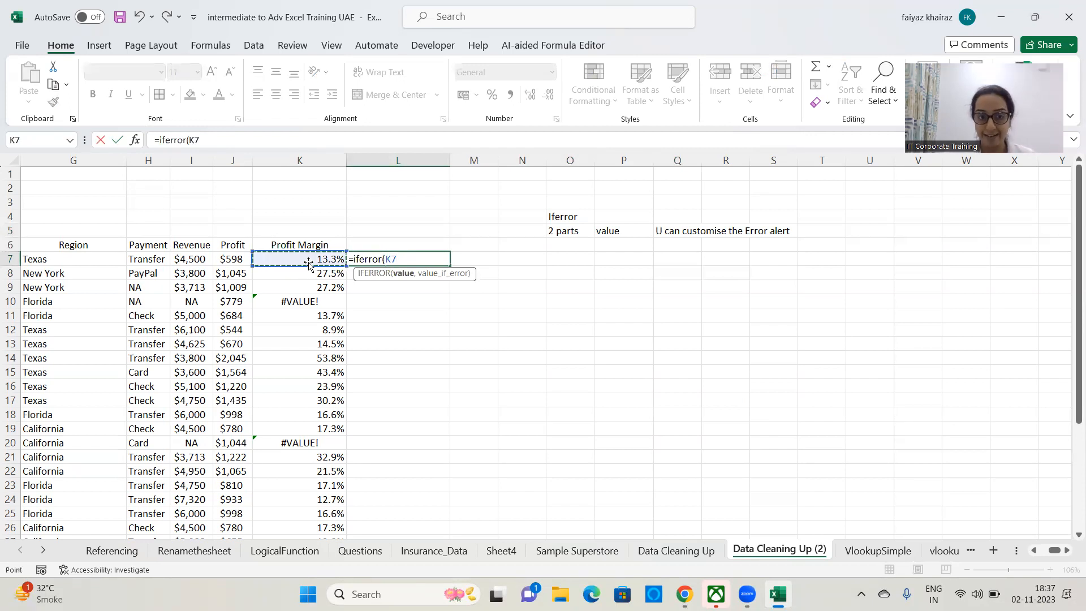
text(,)
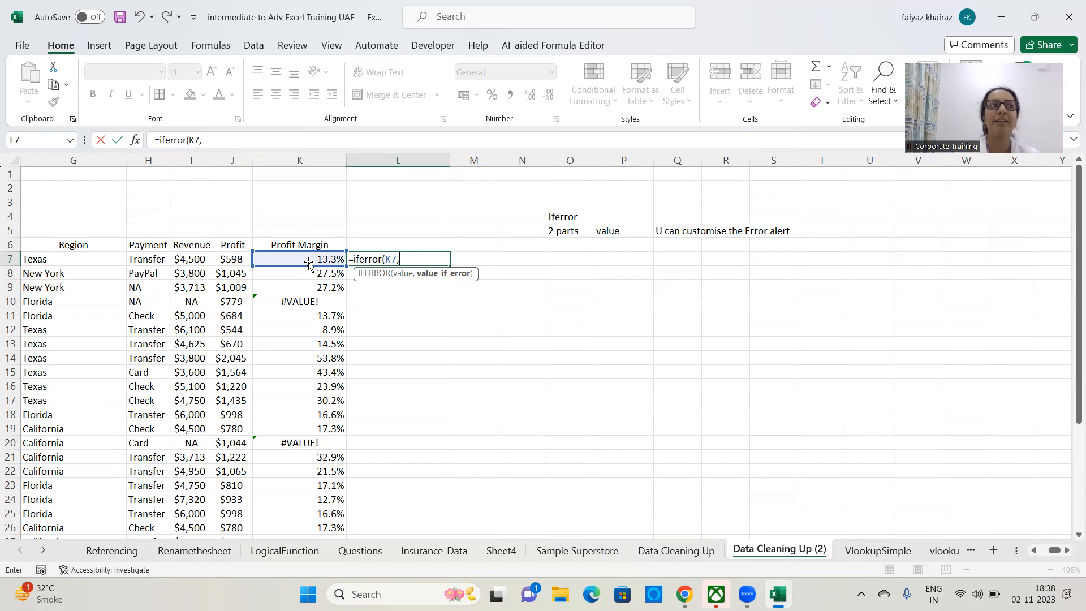
text("-")
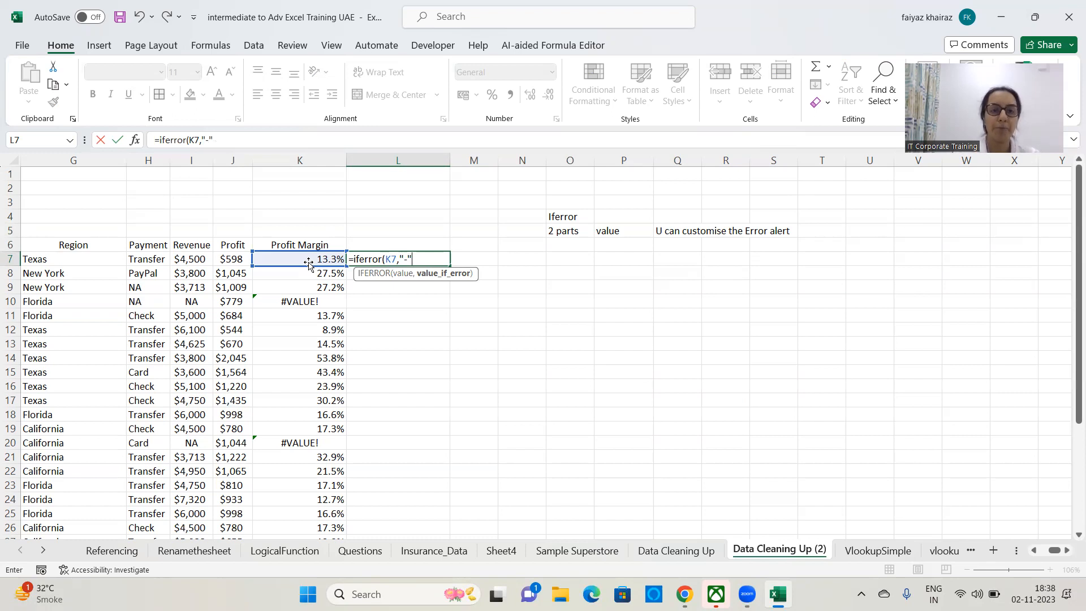
text(-"))
key(Return)
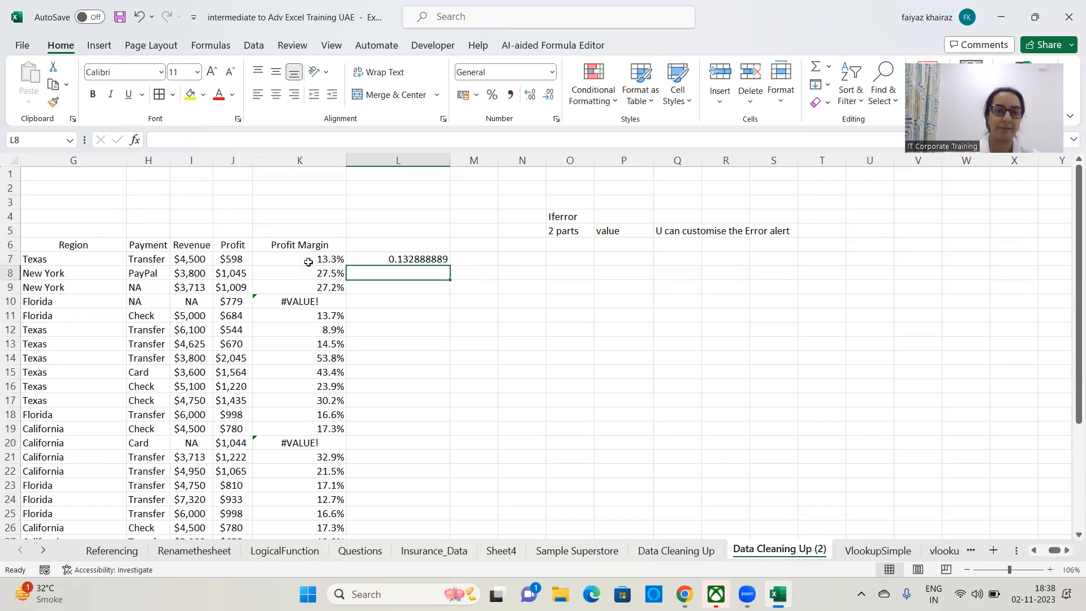
- Format L7 as Percentage and fill its IFERROR formula down column L to the end of the client table
click(419, 259)
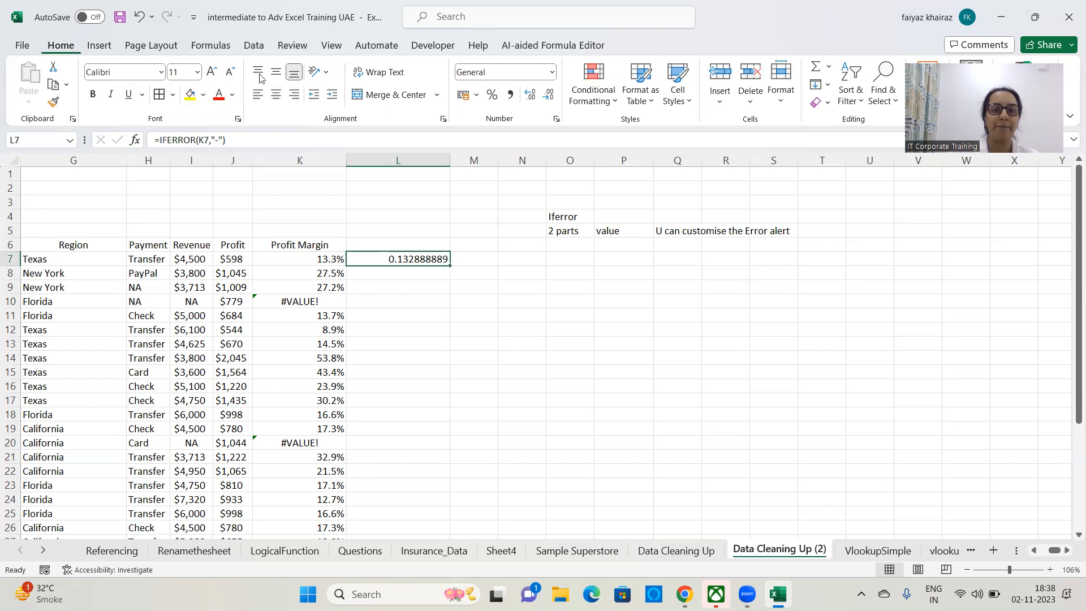
click(551, 72)
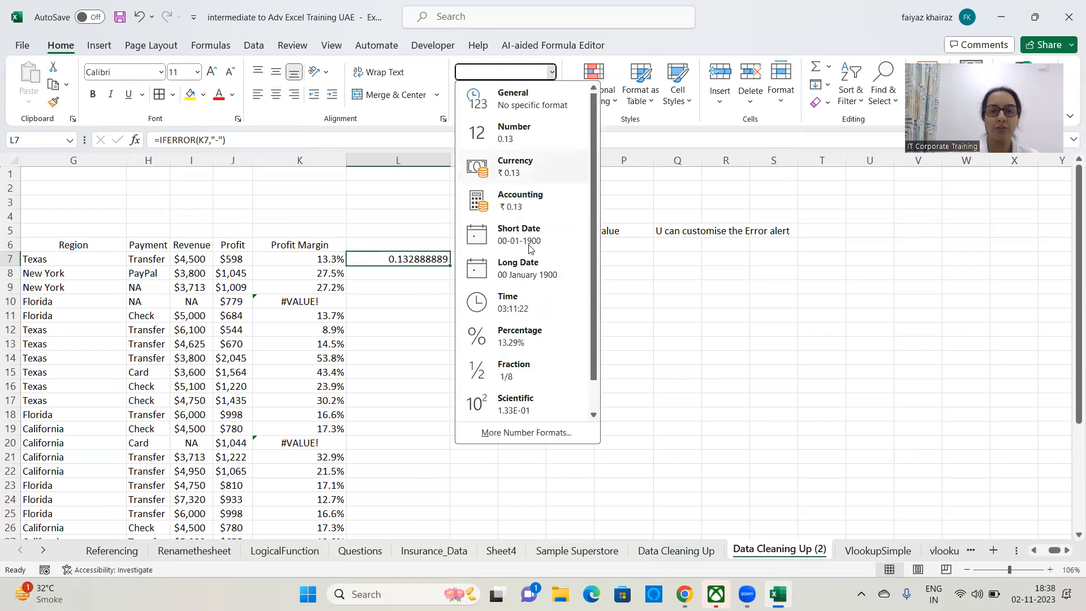
click(519, 339)
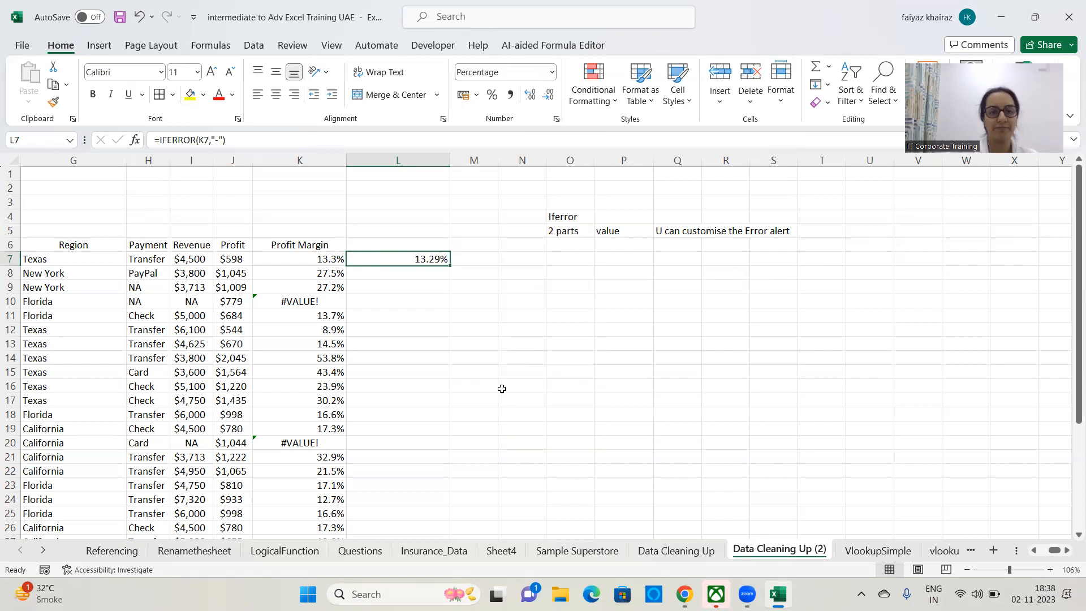
double_click(451, 266)
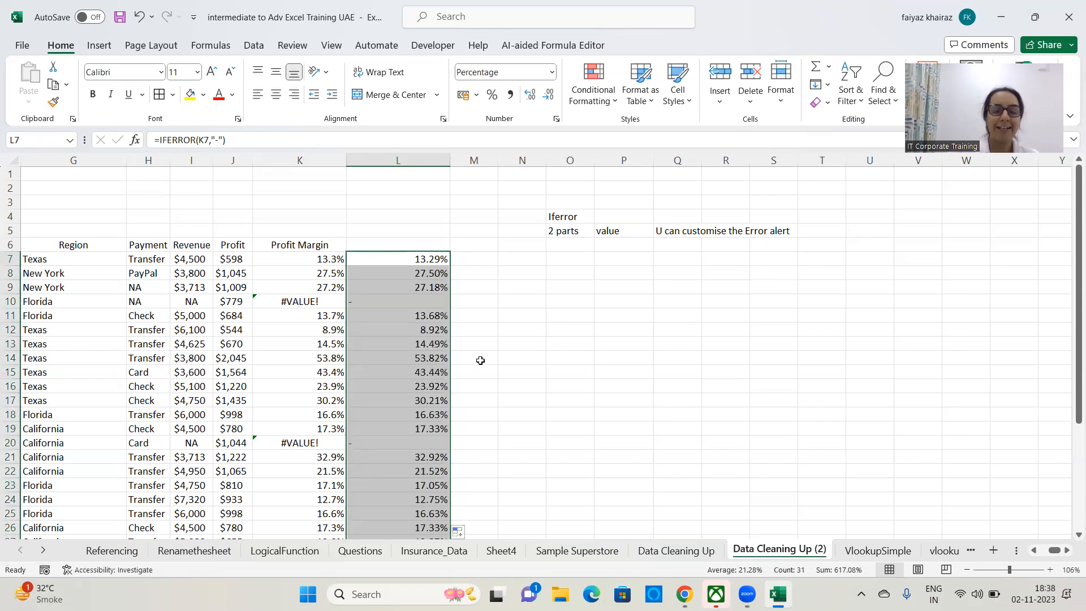
- Check the IFERROR results in column L down the client table against the Profit Margin values
click(409, 297)
click(405, 447)
click(431, 346)
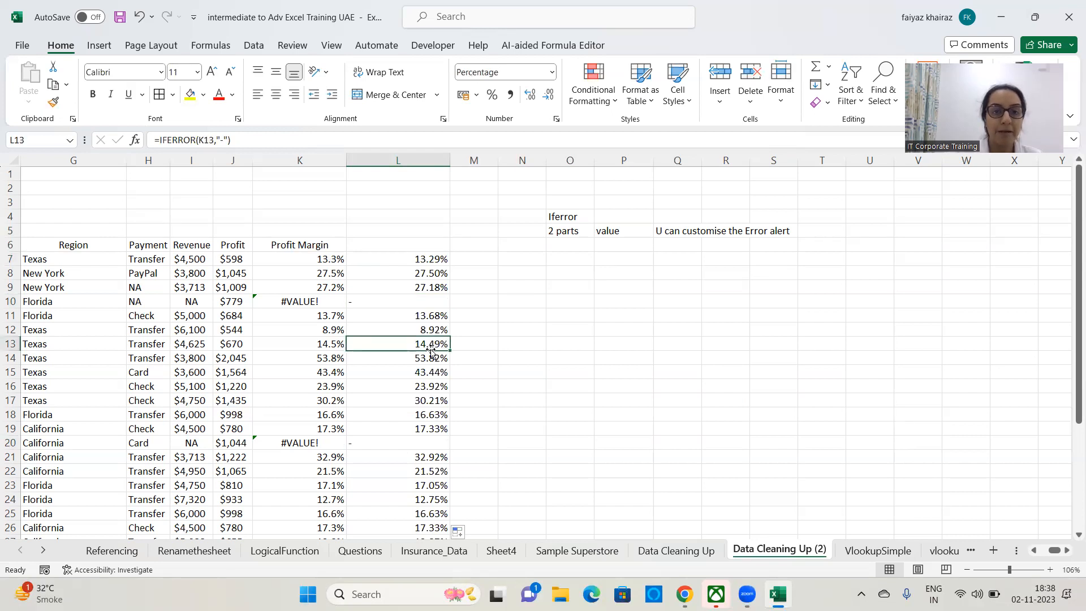
click(425, 286)
click(423, 261)
click(419, 274)
click(402, 374)
click(401, 400)
click(402, 414)
scroll(418, 438, down, 2)
click(401, 453)
click(401, 415)
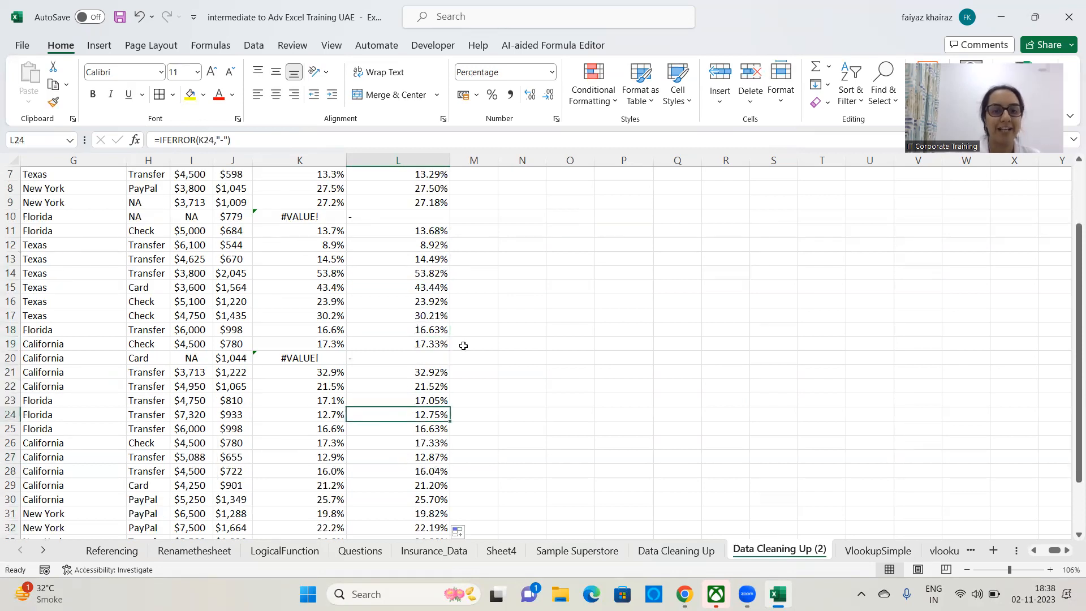
scroll(469, 346, up, 2)
- Inspect the IFERROR formula in L7 and leave it as it is
click(436, 262)
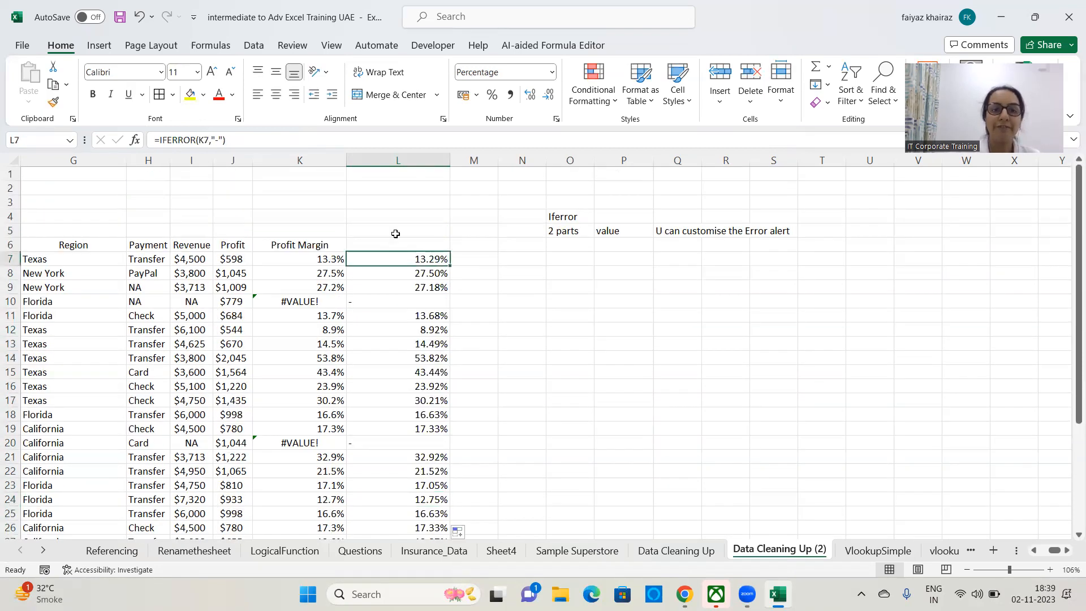
drag(155, 140, 225, 139)
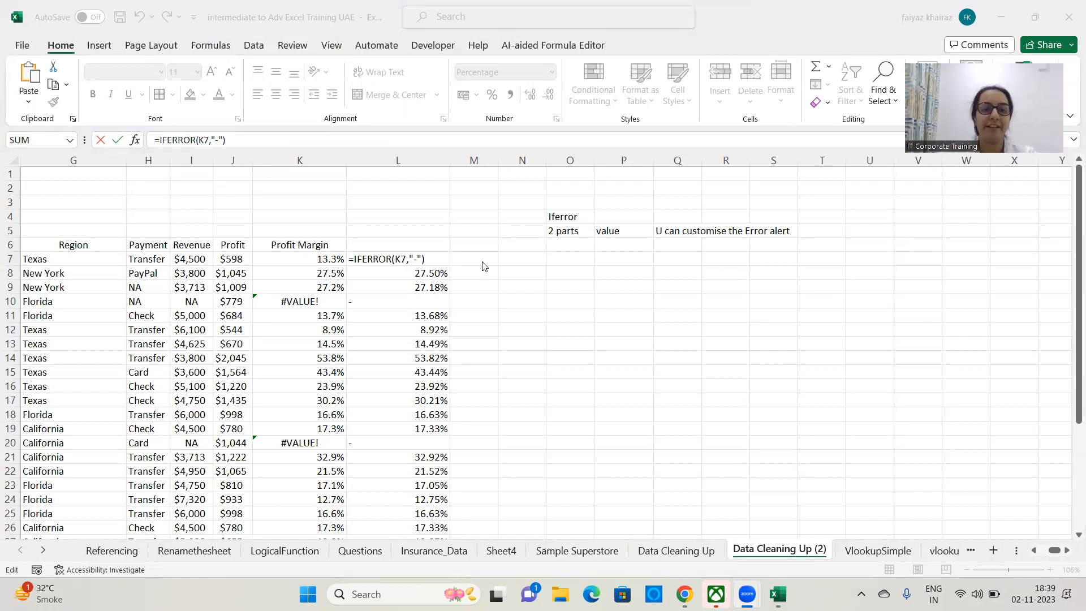
click(596, 359)
key(ctrl+Return)
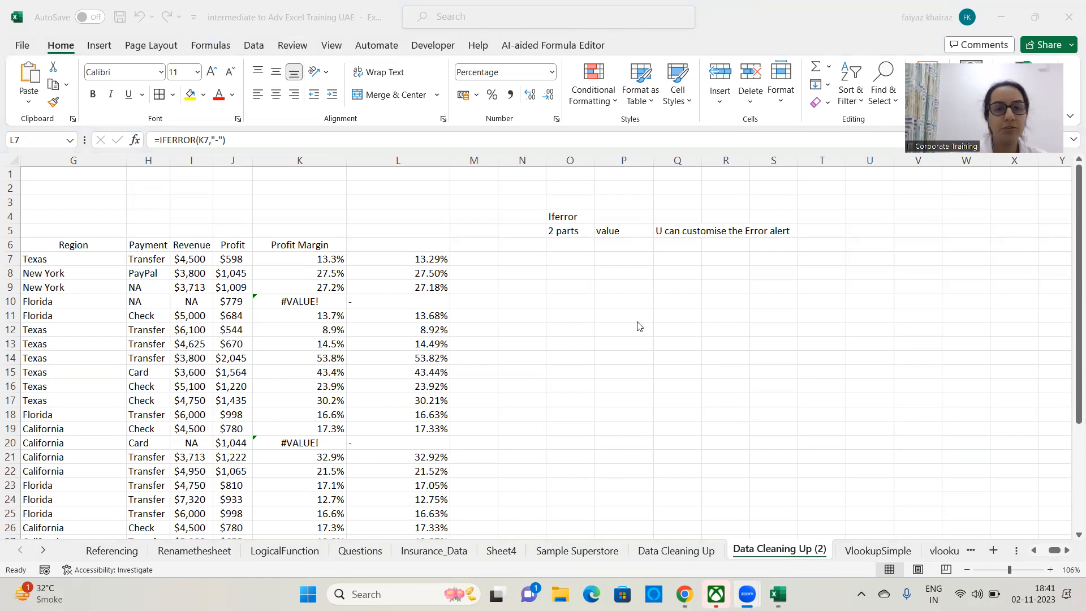
- Add the note "Data Validation to Create a Drop Down" in cell R9
click(571, 305)
click(717, 277)
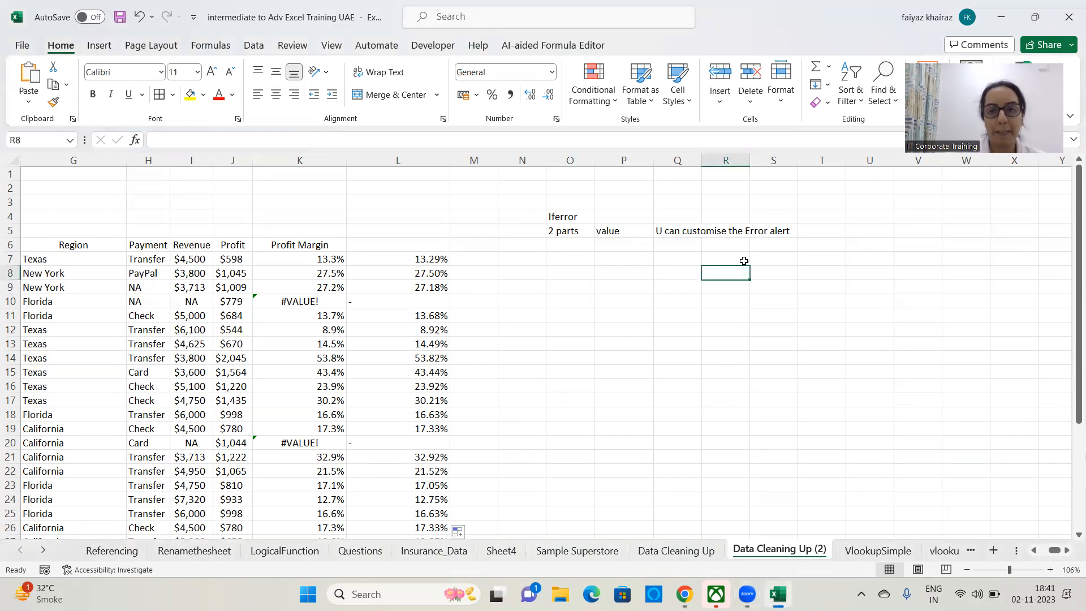
double_click(735, 282)
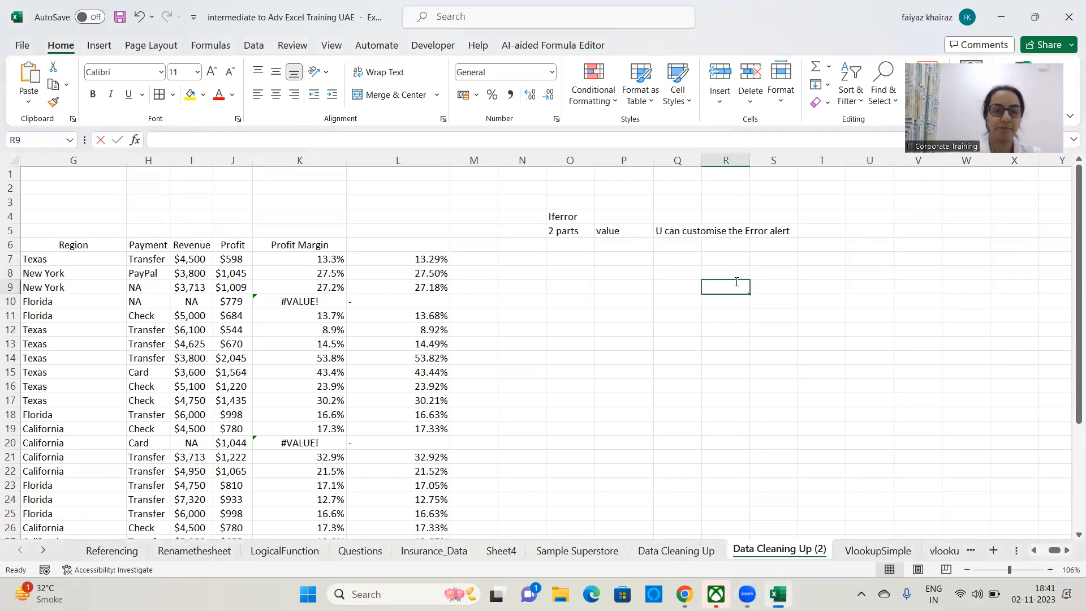
text(Data Vali)
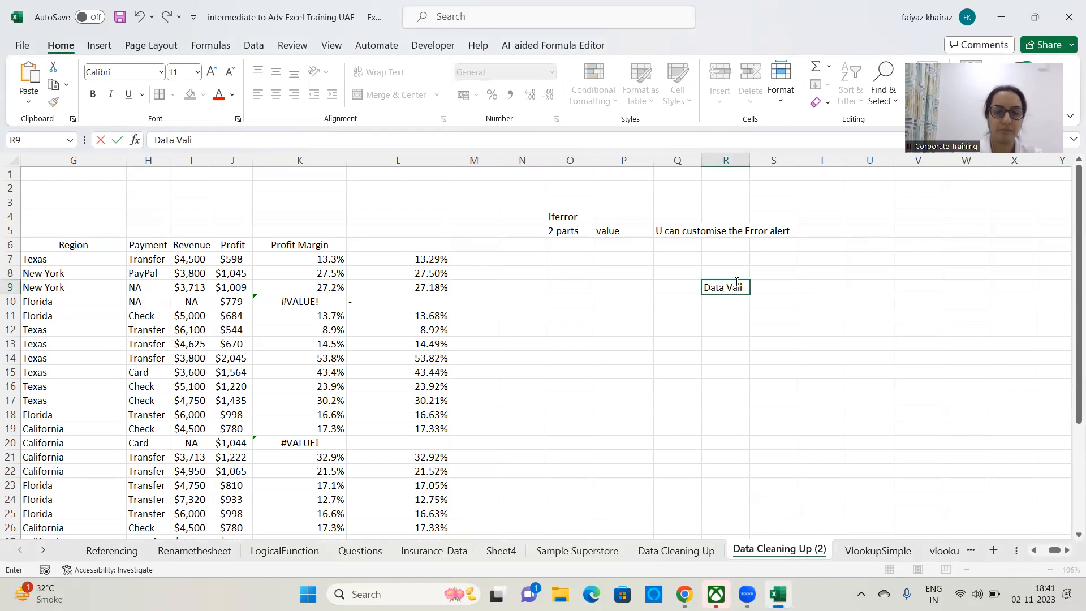
text(dation to Create a Drop Down)
key(Return)
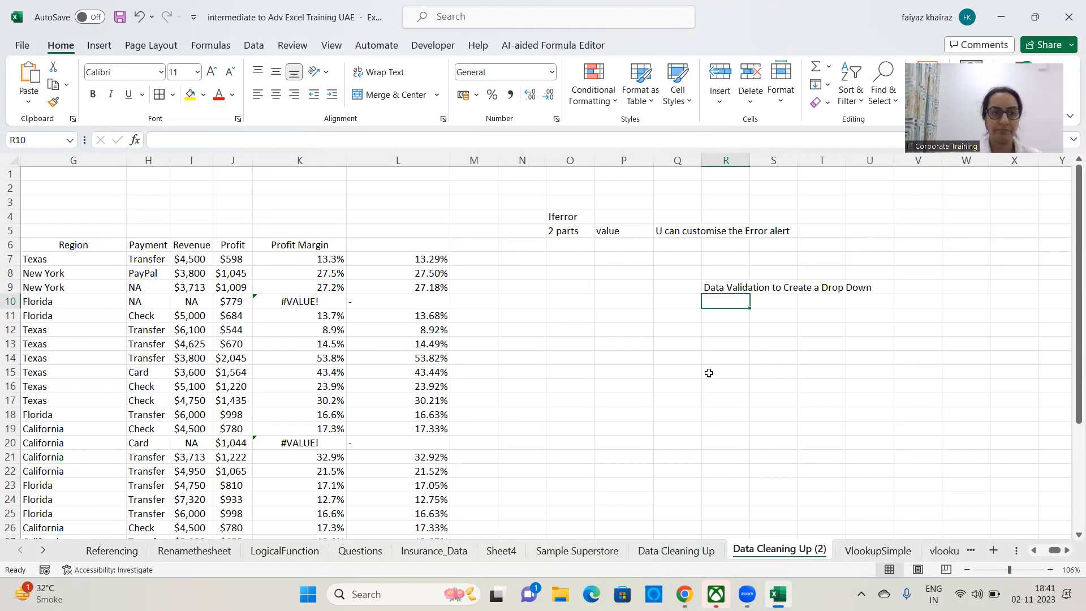
- Open the Data Validation settings for cell R11 and allow only List entries
mouse_move(1056, 550)
mouse_down()
mouse_move(1035, 546)
mouse_move(1055, 546)
mouse_up()
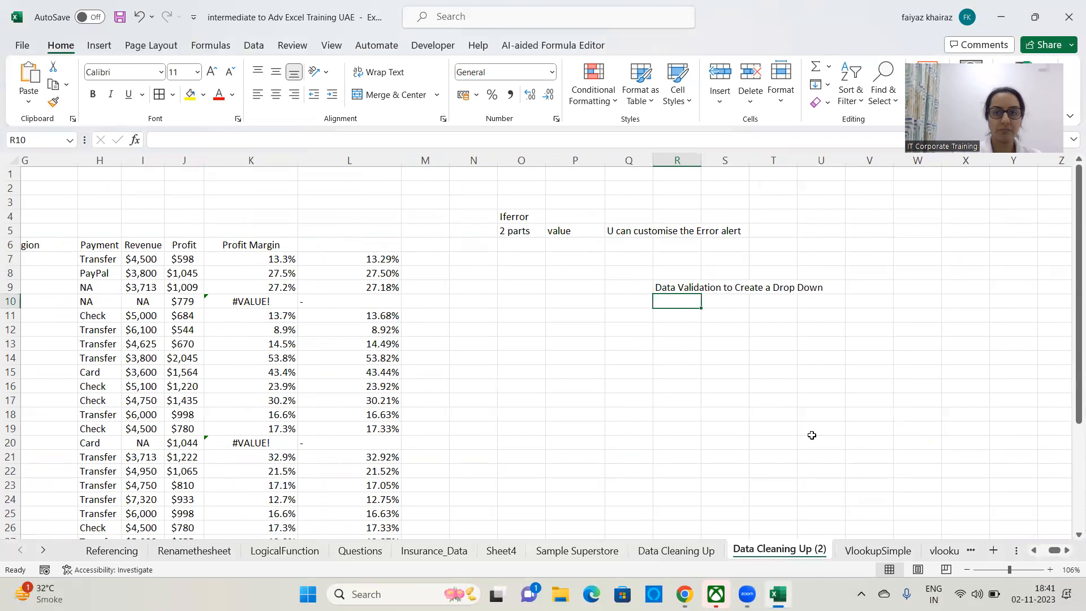
click(677, 316)
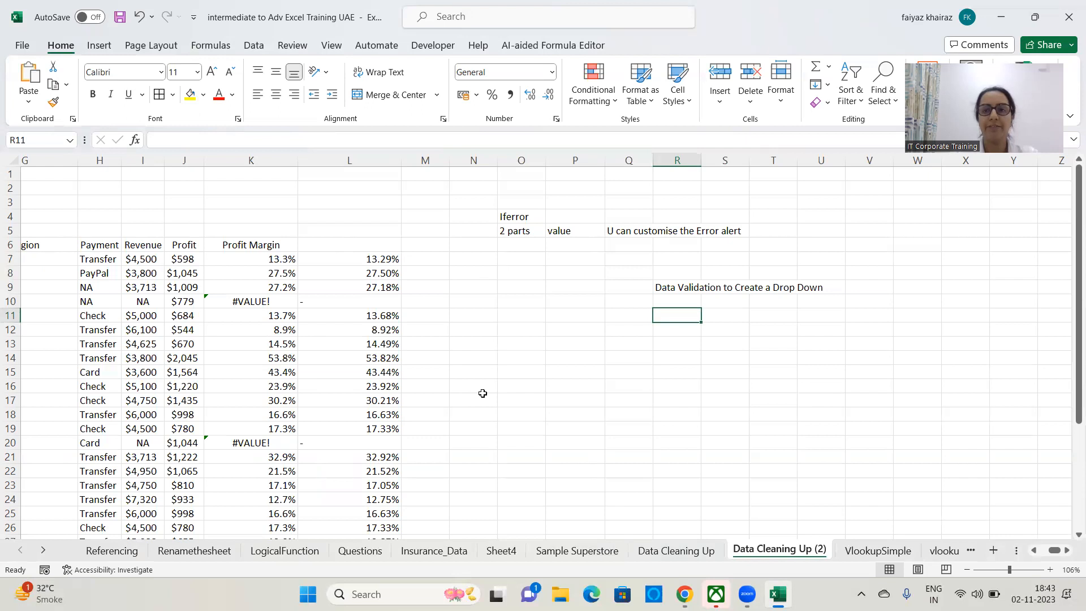
click(997, 58)
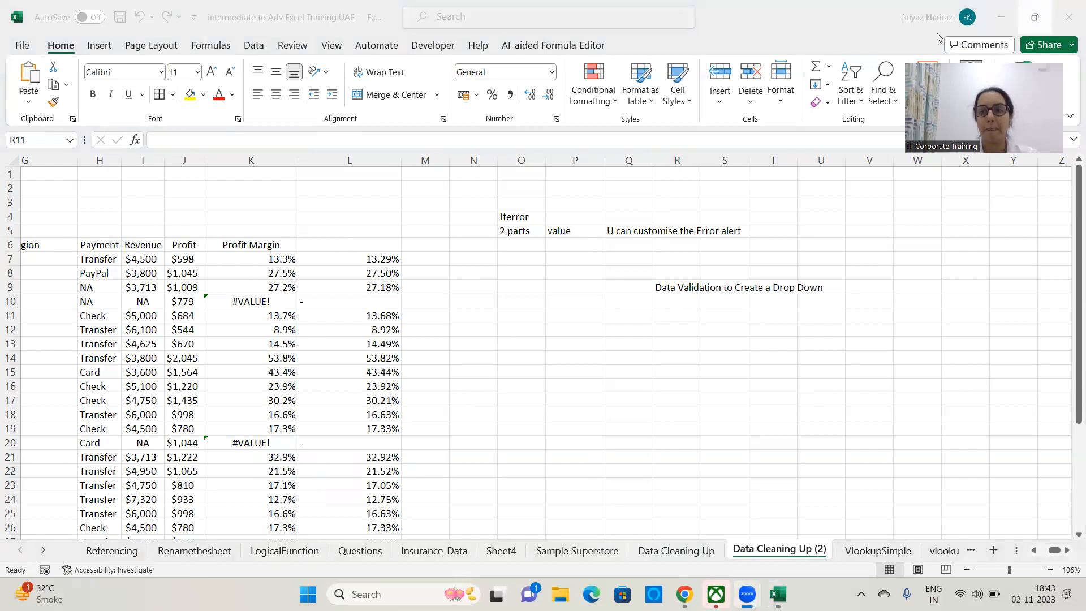
click(731, 362)
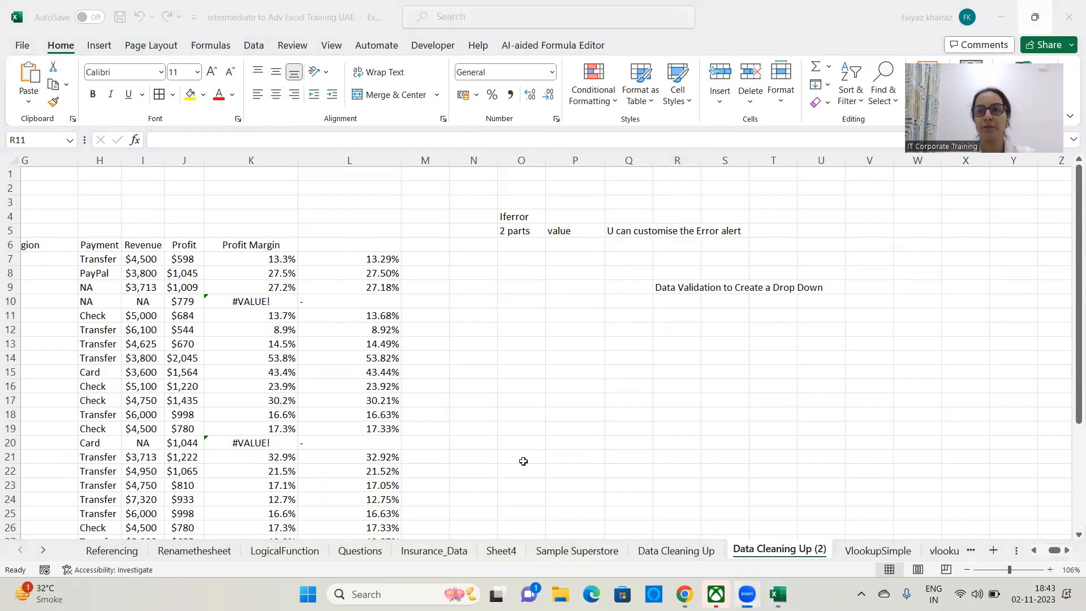
click(706, 320)
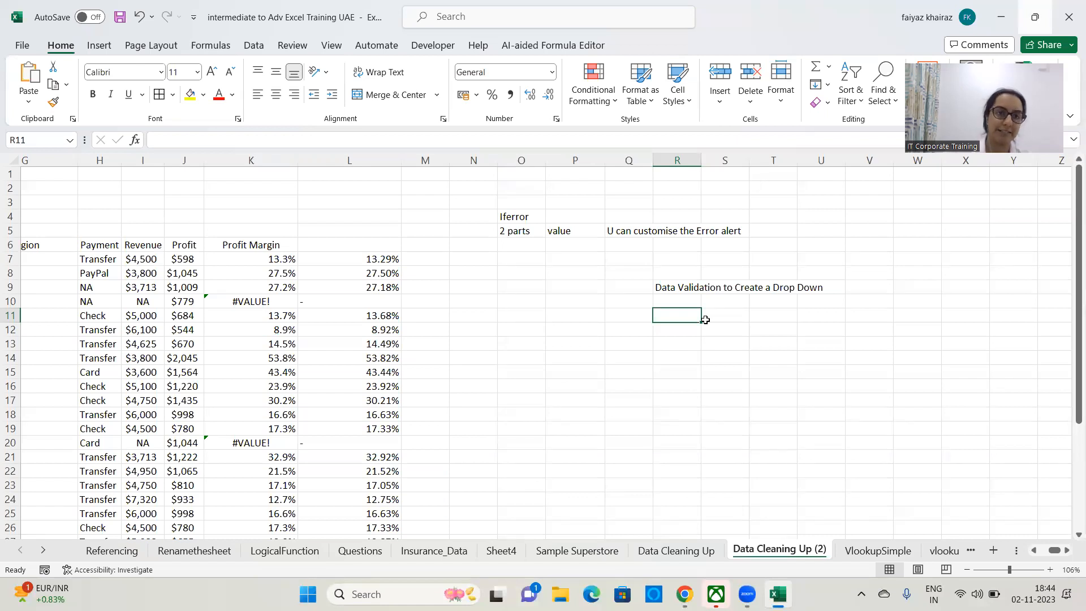
click(249, 47)
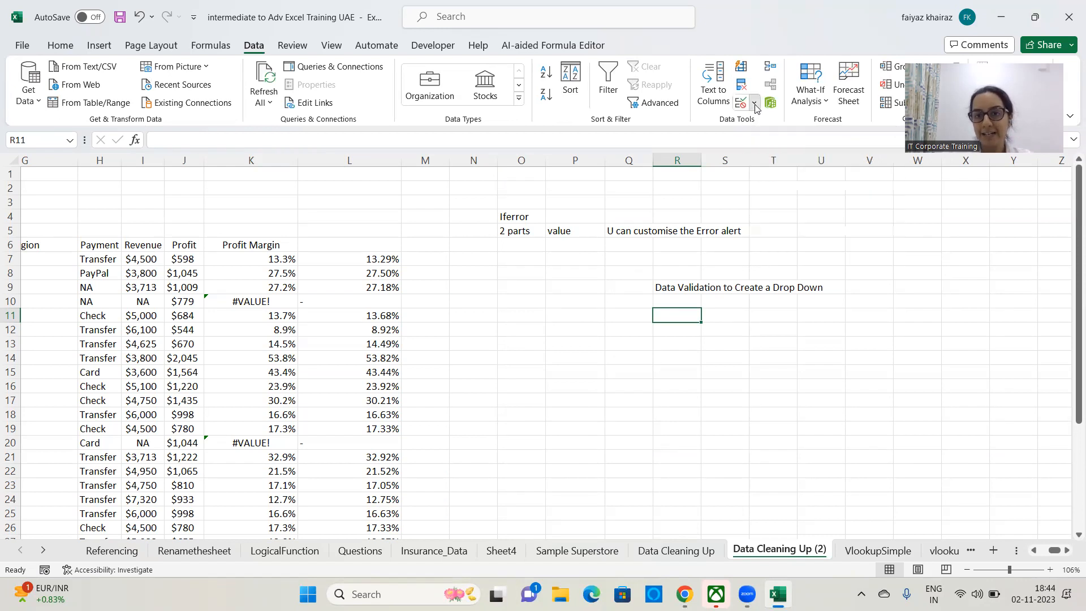
click(754, 103)
click(755, 104)
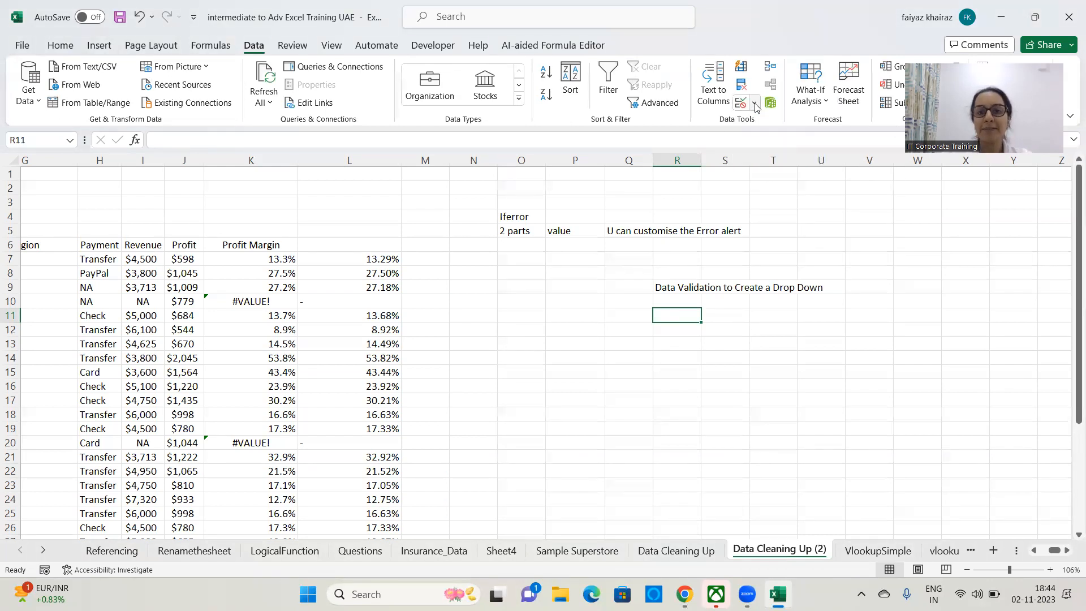
click(754, 104)
click(754, 106)
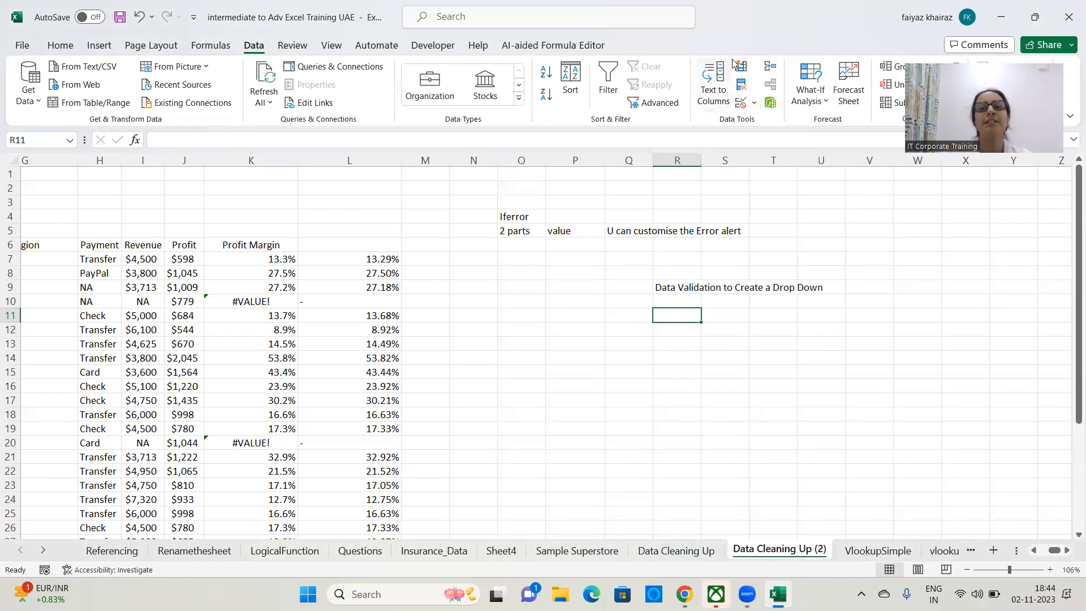
click(754, 105)
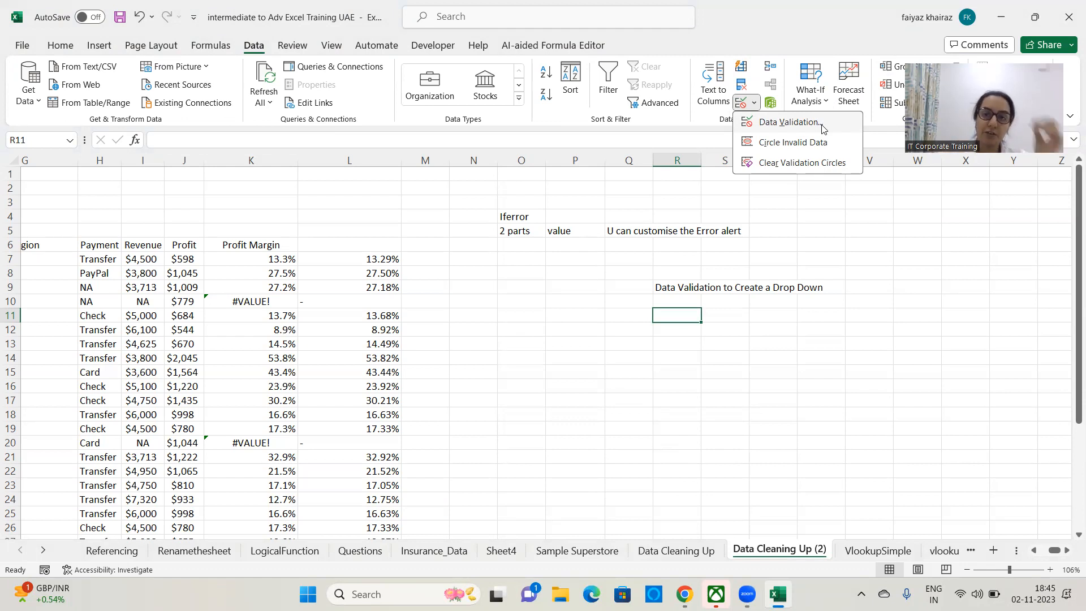
click(822, 127)
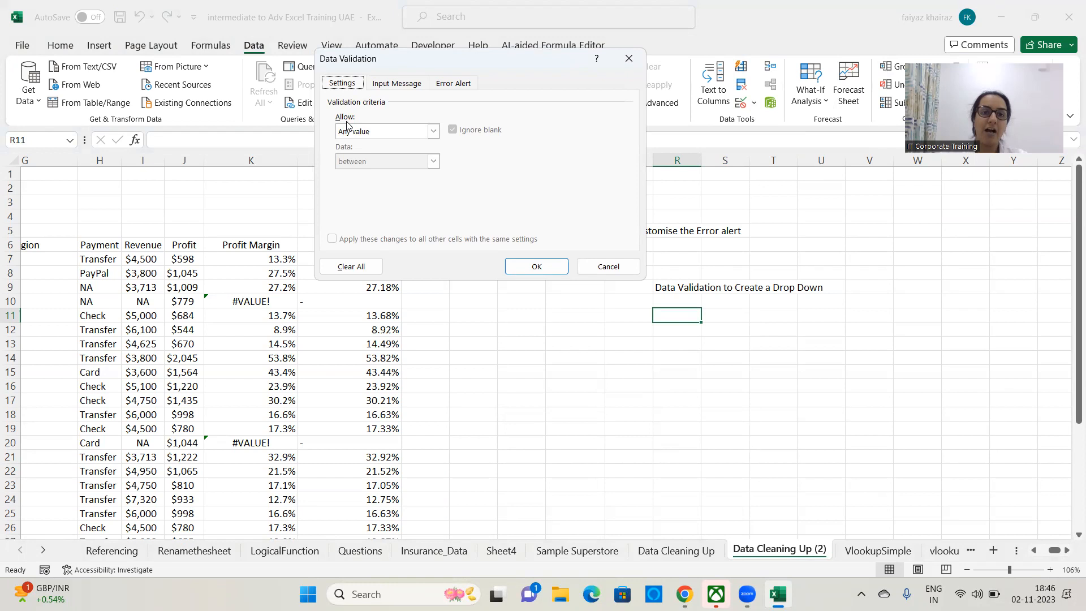
click(433, 131)
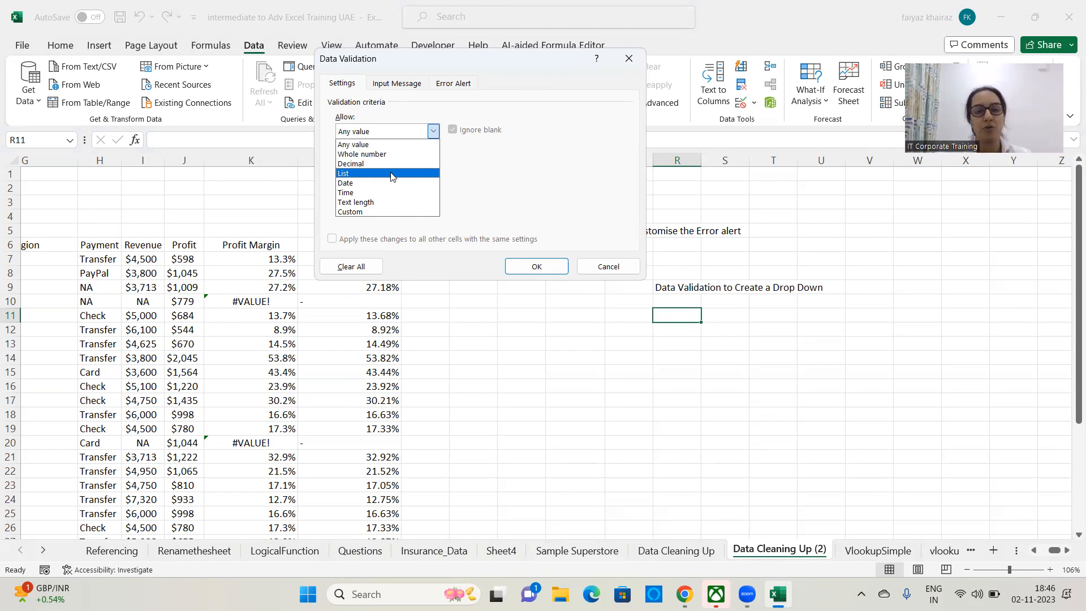
click(392, 174)
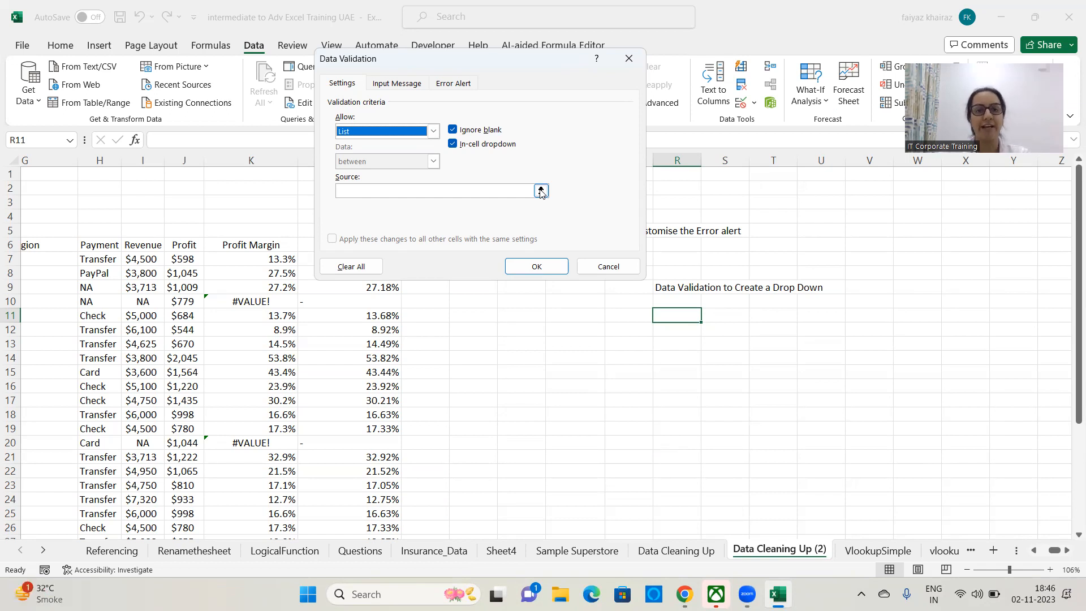
- Use the Client Name cells D7:D37 as the list source and apply the validation to R11
click(515, 486)
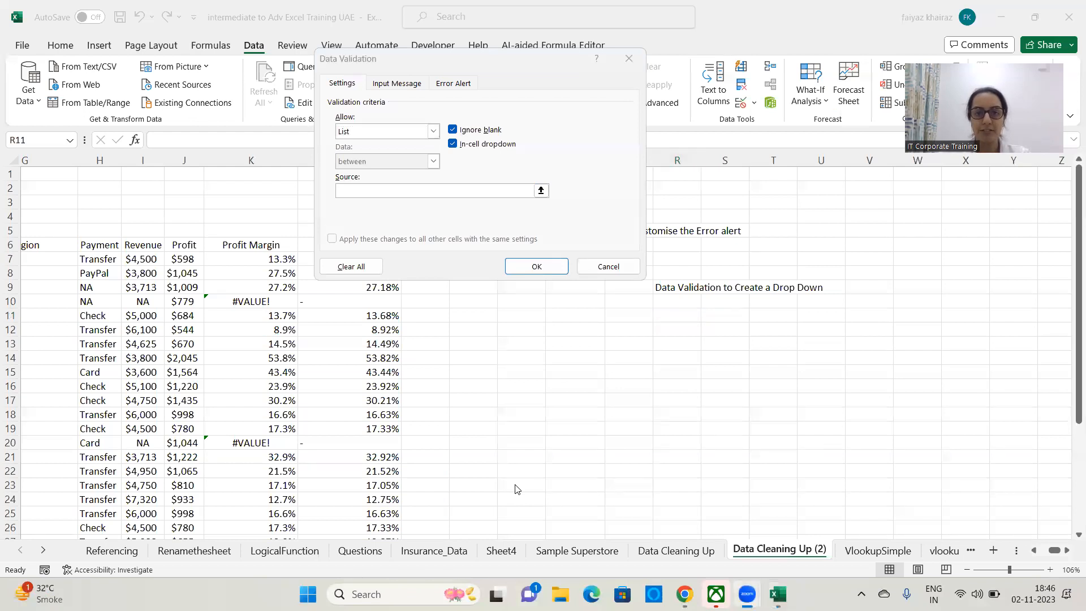
click(542, 194)
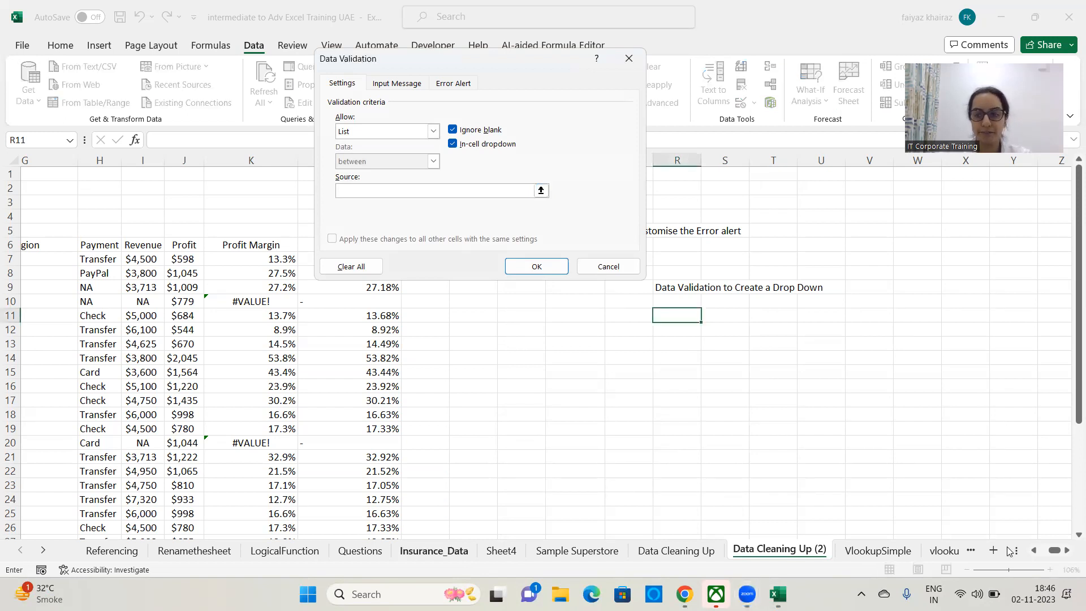
drag(1057, 551, 1029, 550)
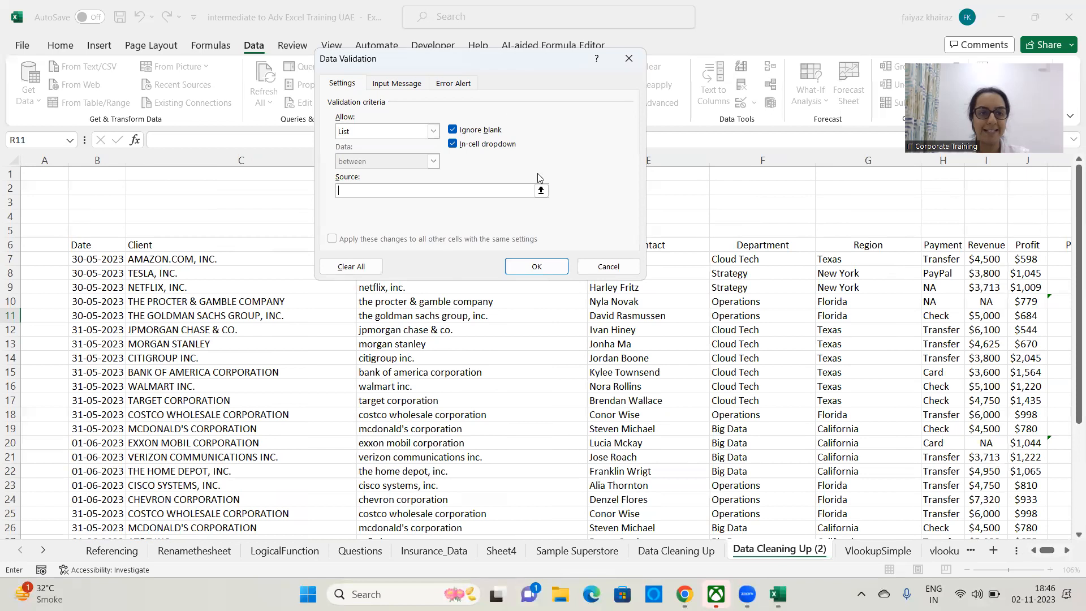
drag(496, 65, 689, 57)
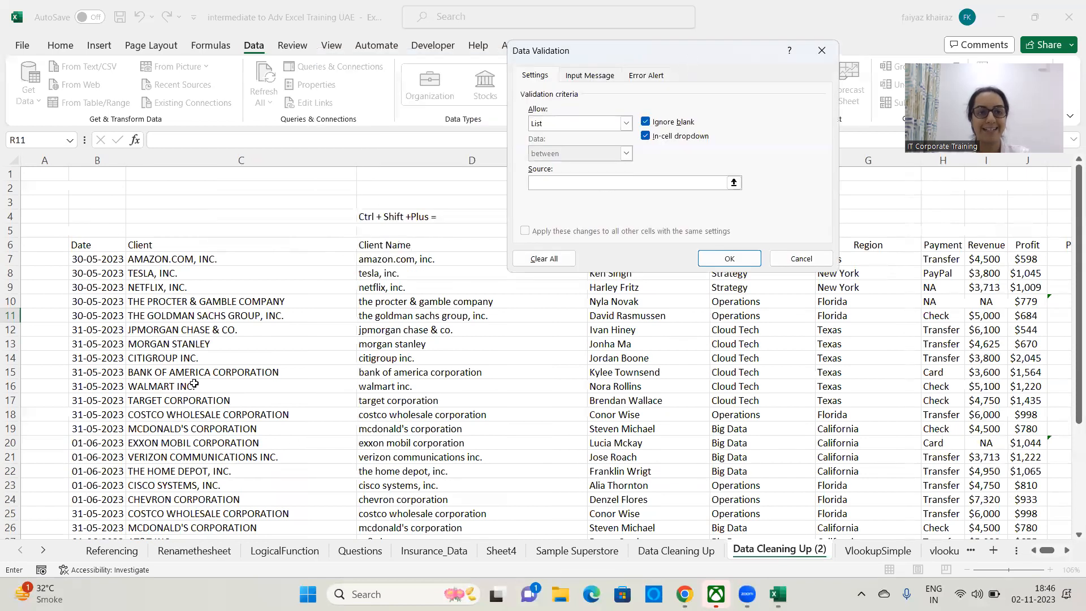
click(395, 260)
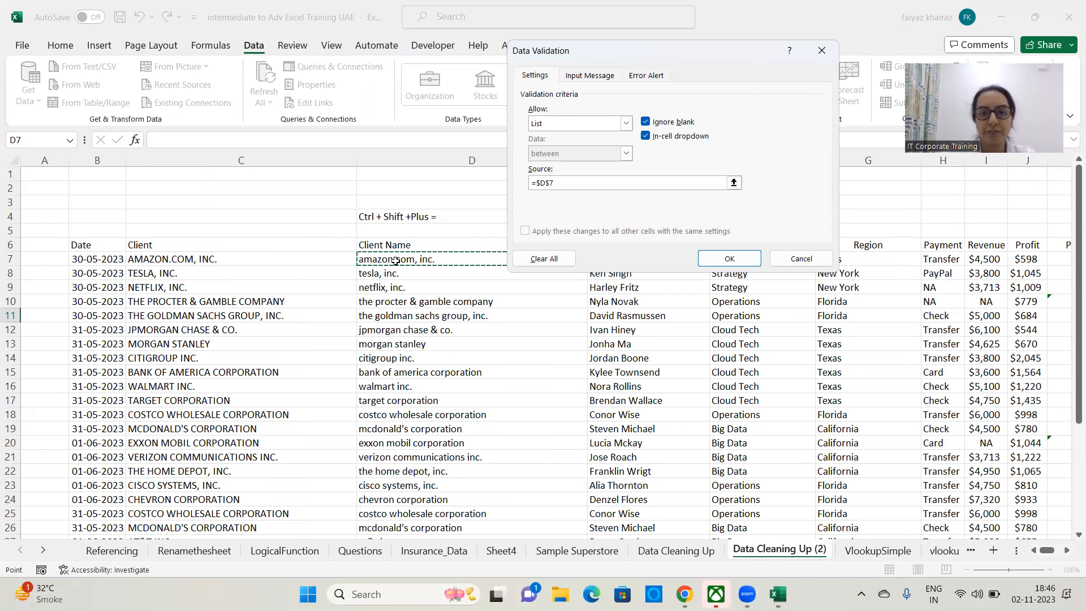
key(ctrl+shift+Down)
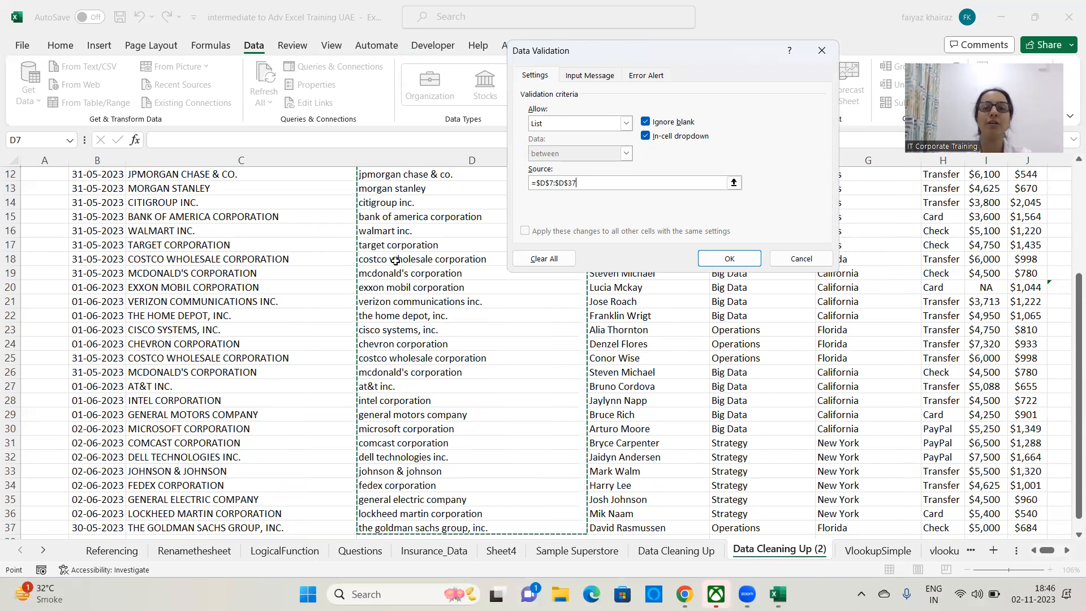
click(731, 259)
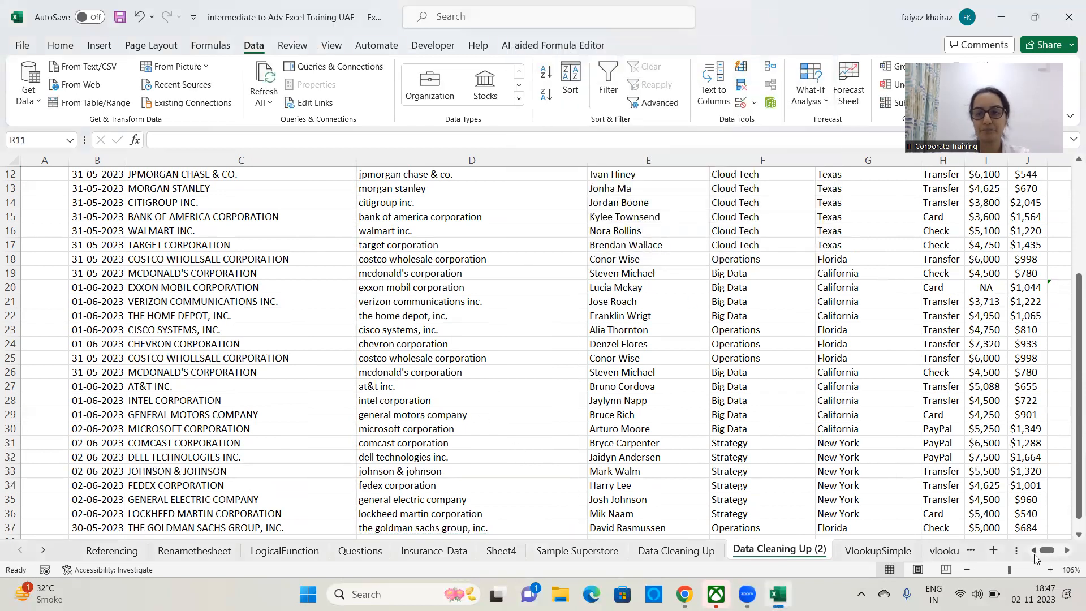
- Try the R11 drop-down with the procter & gamble company and jpmorgan chase & co., ending with citigroup inc
drag(1047, 550, 1069, 548)
scroll(1024, 411, up, 4)
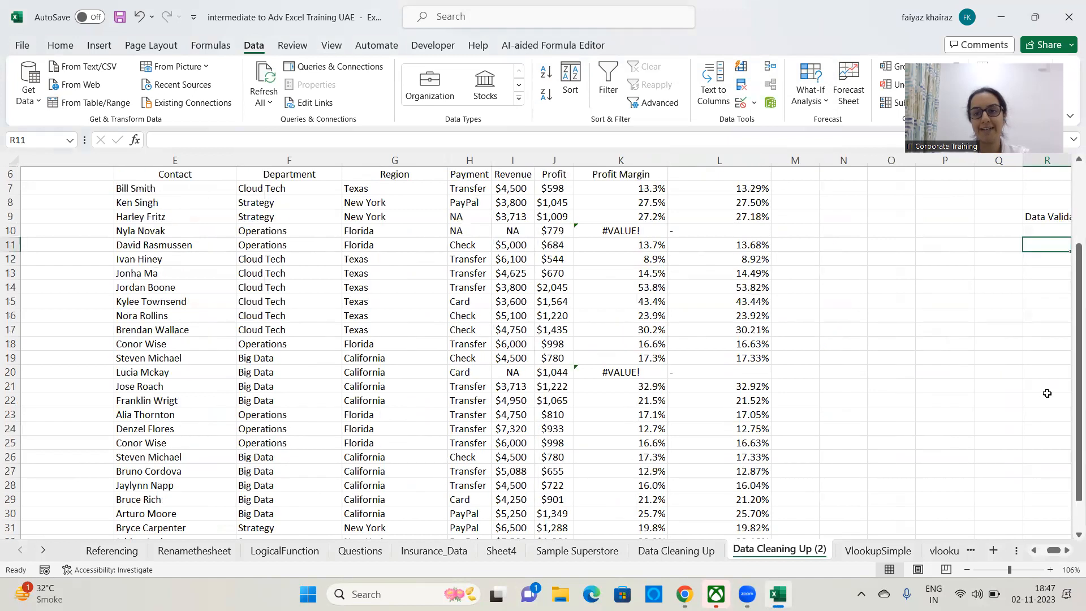
click(1067, 550)
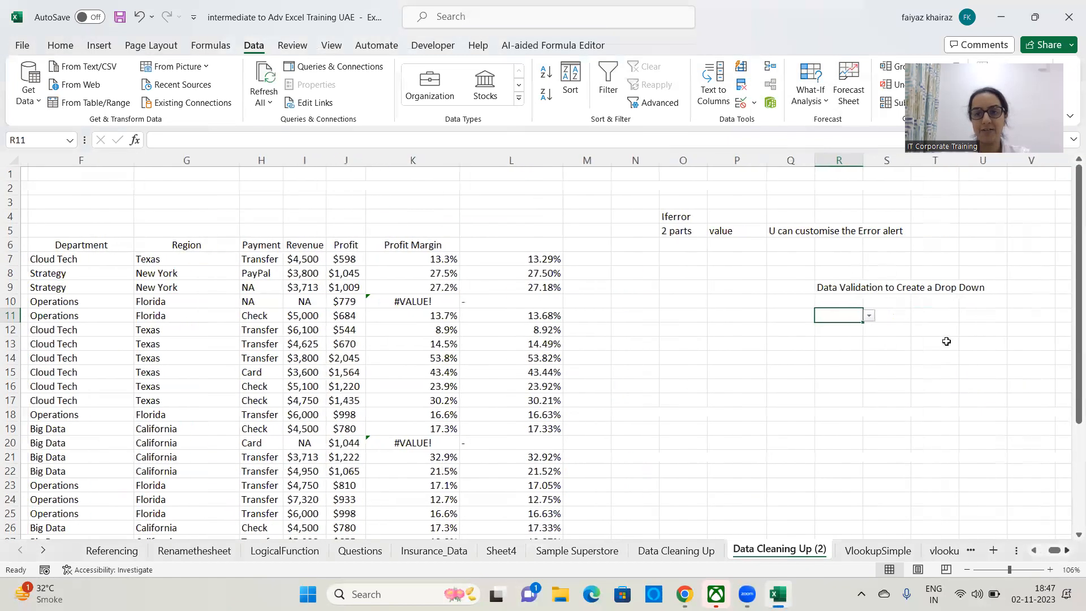
click(862, 315)
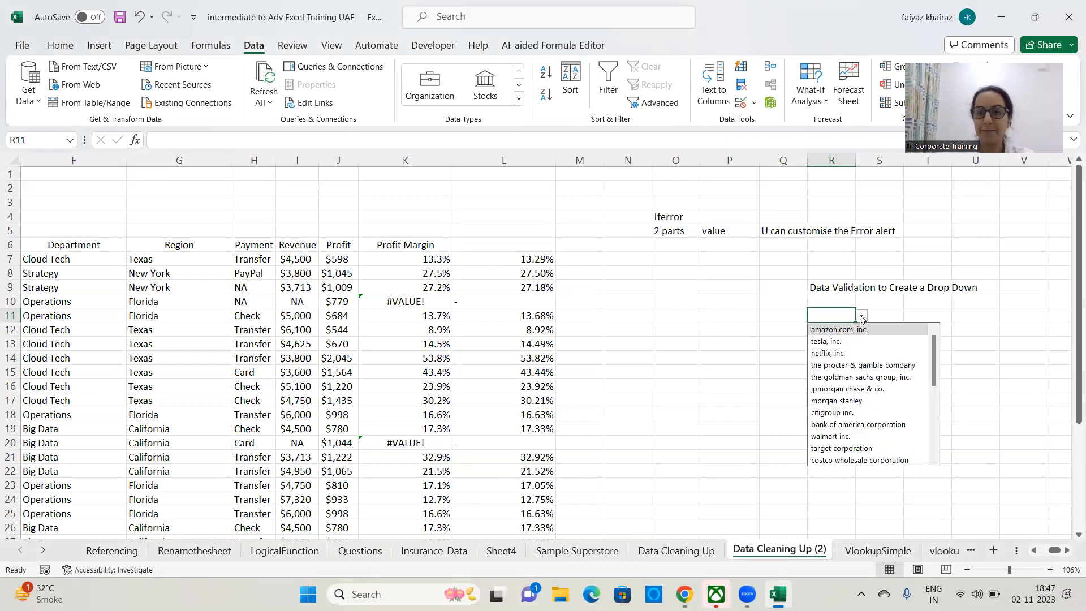
click(865, 368)
click(861, 316)
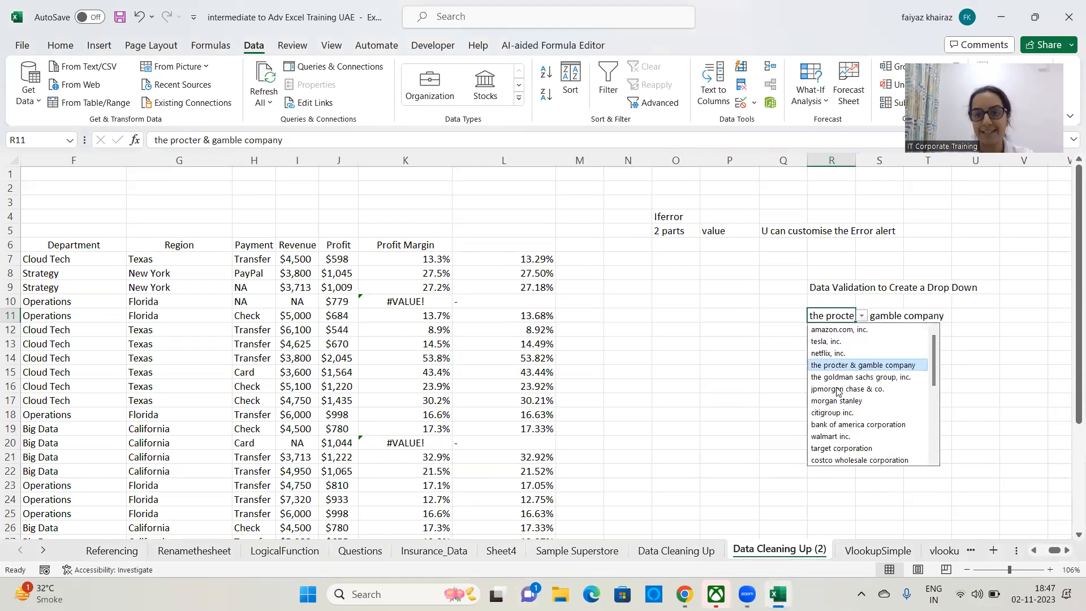
click(847, 388)
click(861, 316)
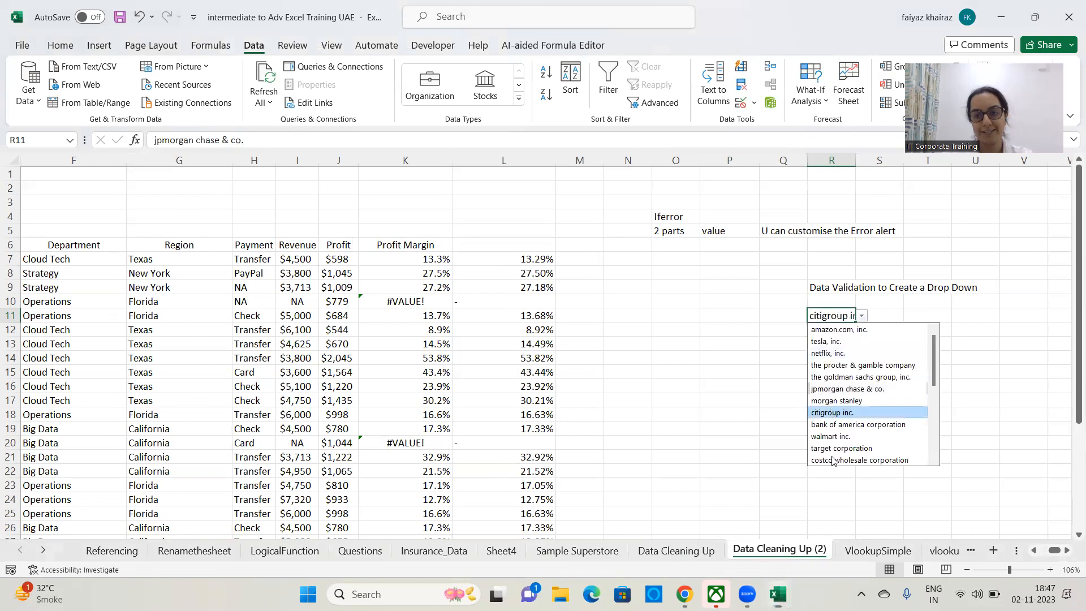
click(834, 412)
click(862, 316)
click(833, 412)
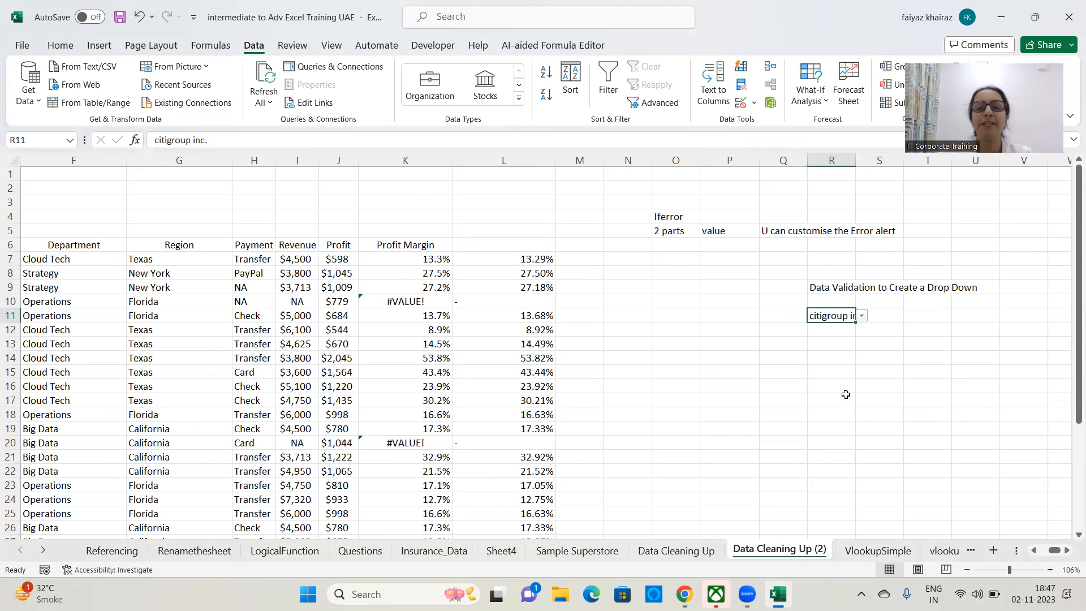
- Copy the client-name drop-down cell R11 into cells V4:V16
key(ctrl+c)
drag(1024, 215, 1028, 381)
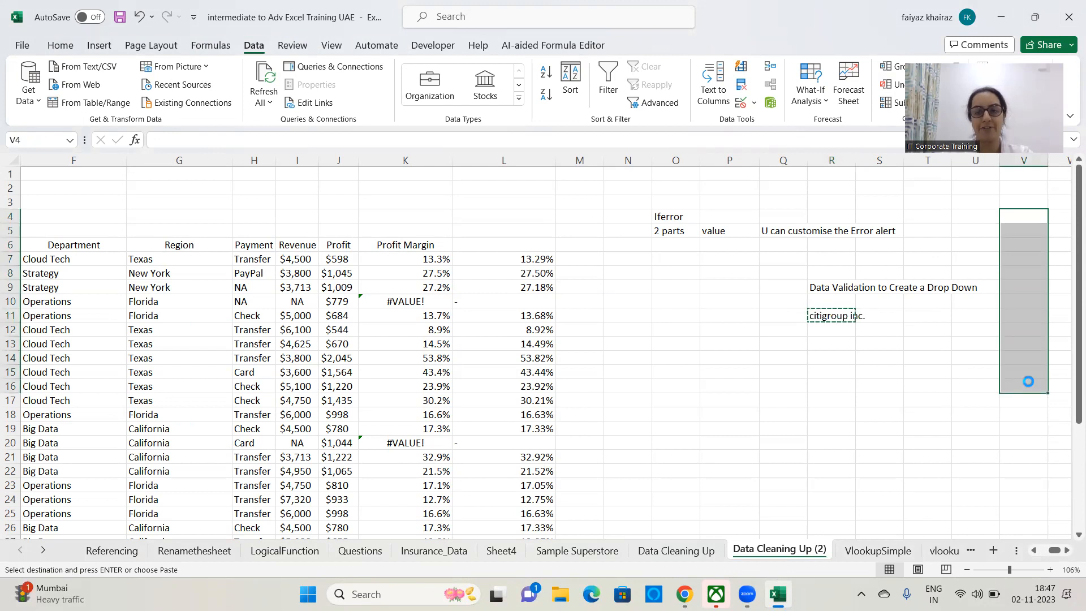
key(ctrl+v)
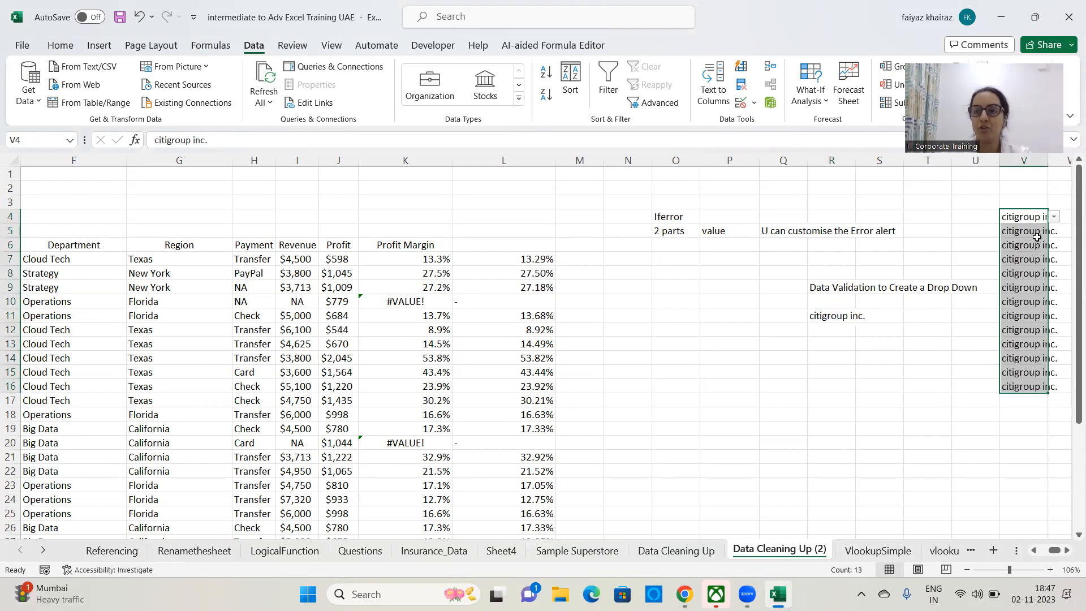
- Choose netflix, inc. from the copied drop-downs in cells V7 and V11
click(1030, 230)
click(1047, 259)
click(1053, 259)
click(1027, 297)
click(1052, 316)
click(1054, 317)
click(1027, 356)
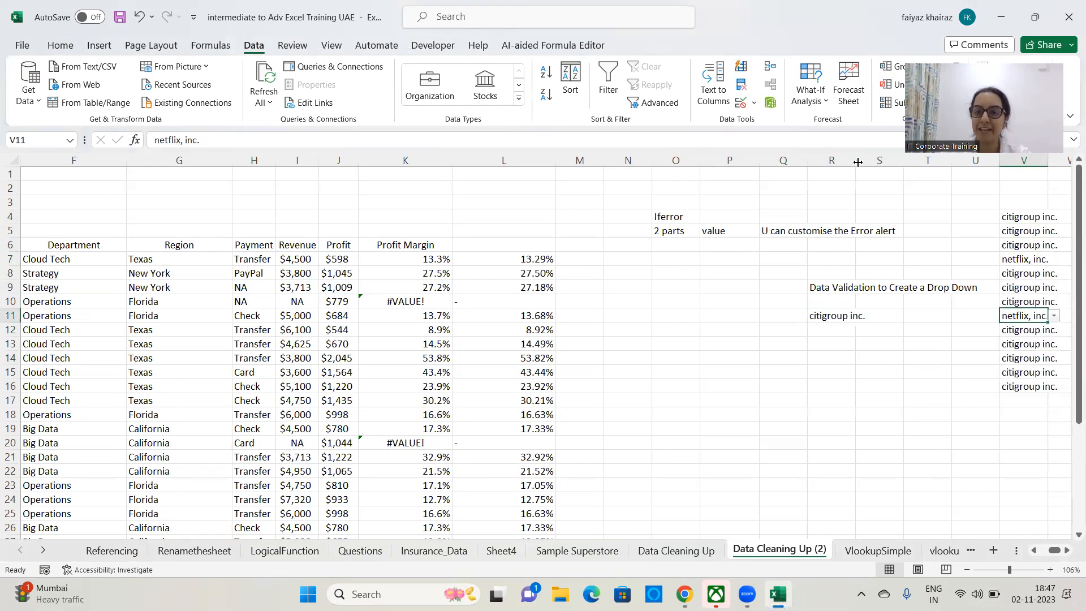
- Widen column R enough to fit the client name in R11, and compare R11 with the copied drop-down in V12
drag(855, 161, 993, 166)
click(965, 169)
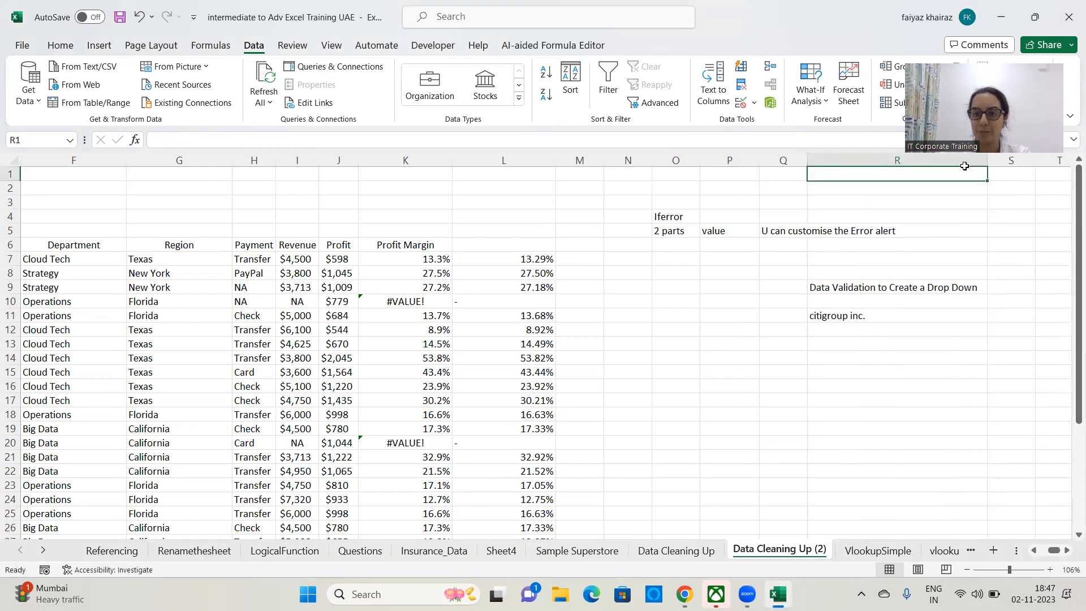
drag(987, 166, 903, 169)
click(926, 415)
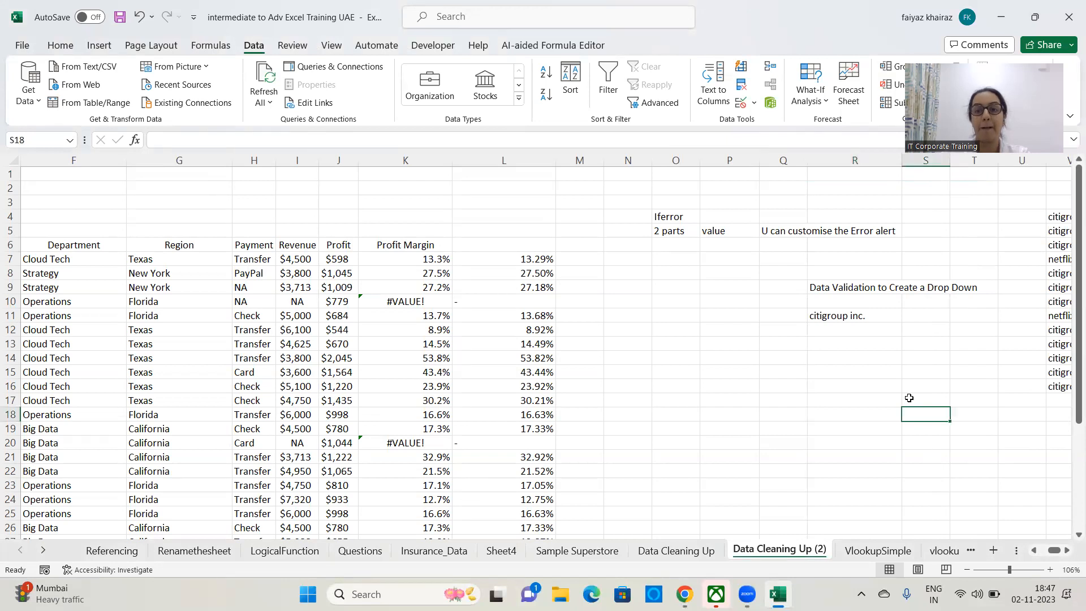
click(846, 318)
click(1062, 330)
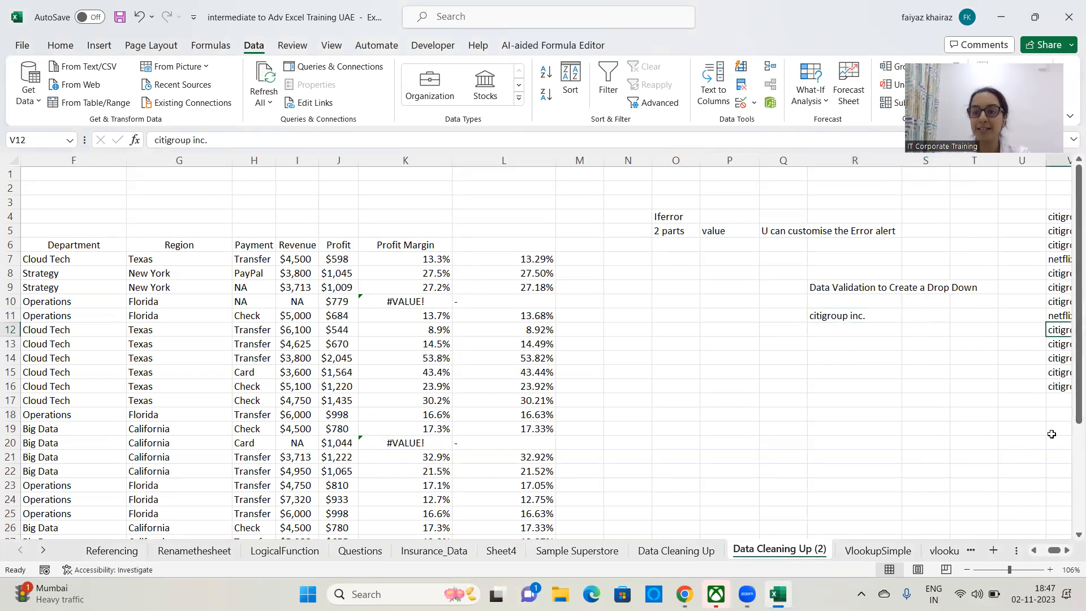
scroll(682, 245, right, 2)
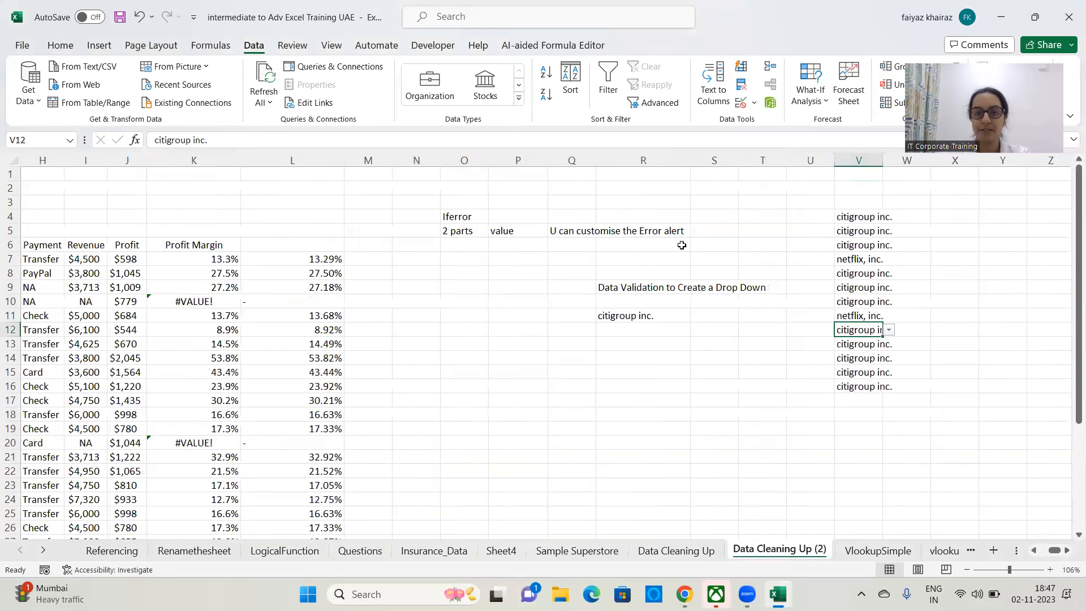
- Copy the Iferror text from cell O4 over the drop-down cells V4:V10
click(448, 217)
key(ctrl+c)
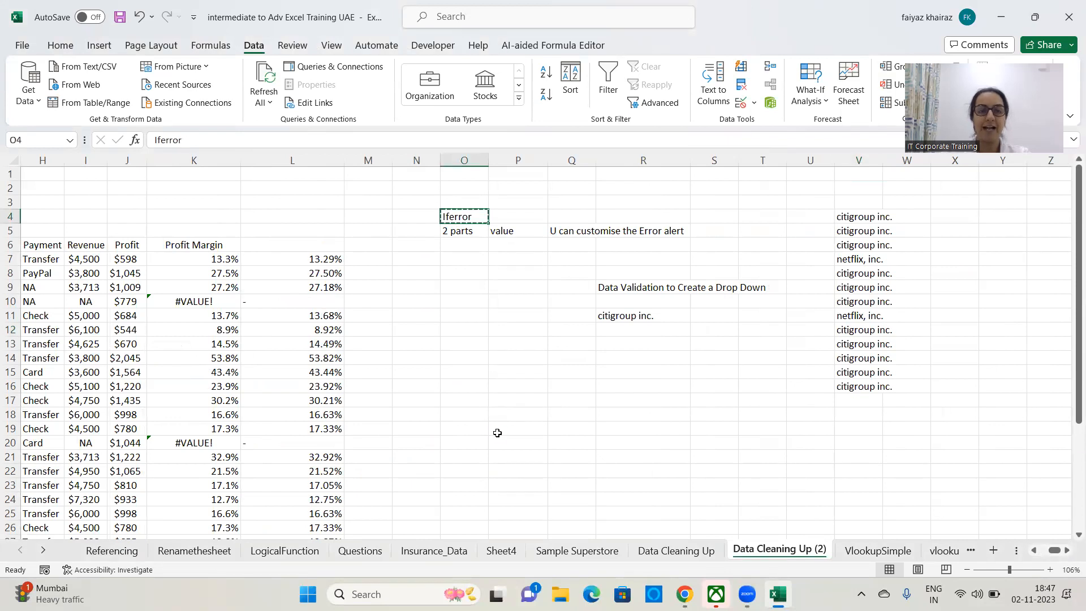
drag(863, 217, 865, 293)
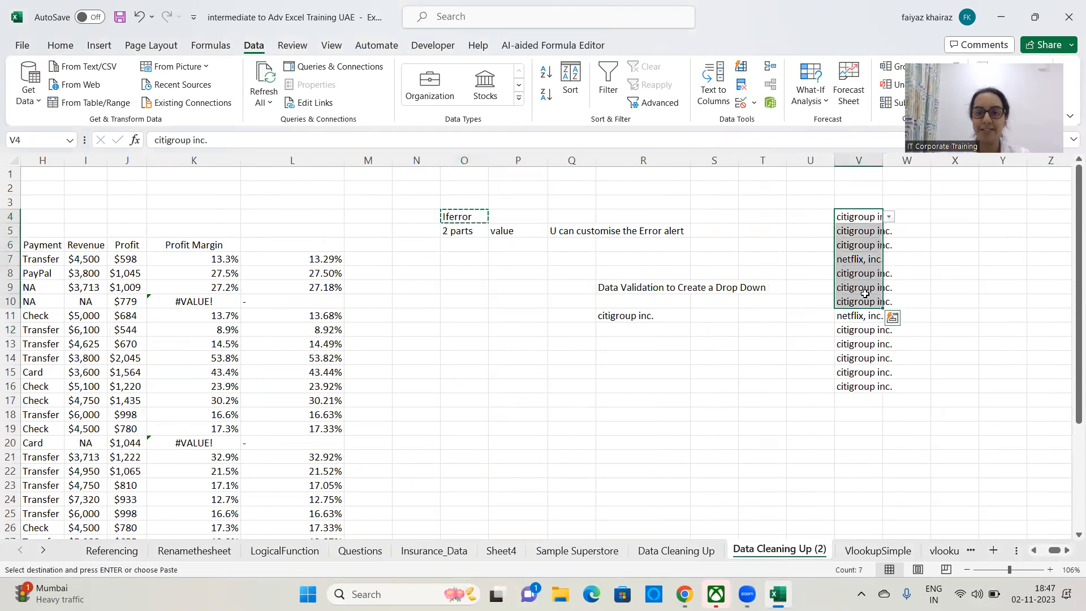
key(ctrl+v)
key(Escape)
- Check the overwritten cells V4:V10 one by one for a remaining drop-down list
click(860, 215)
click(860, 233)
click(860, 247)
click(860, 263)
click(860, 275)
click(862, 288)
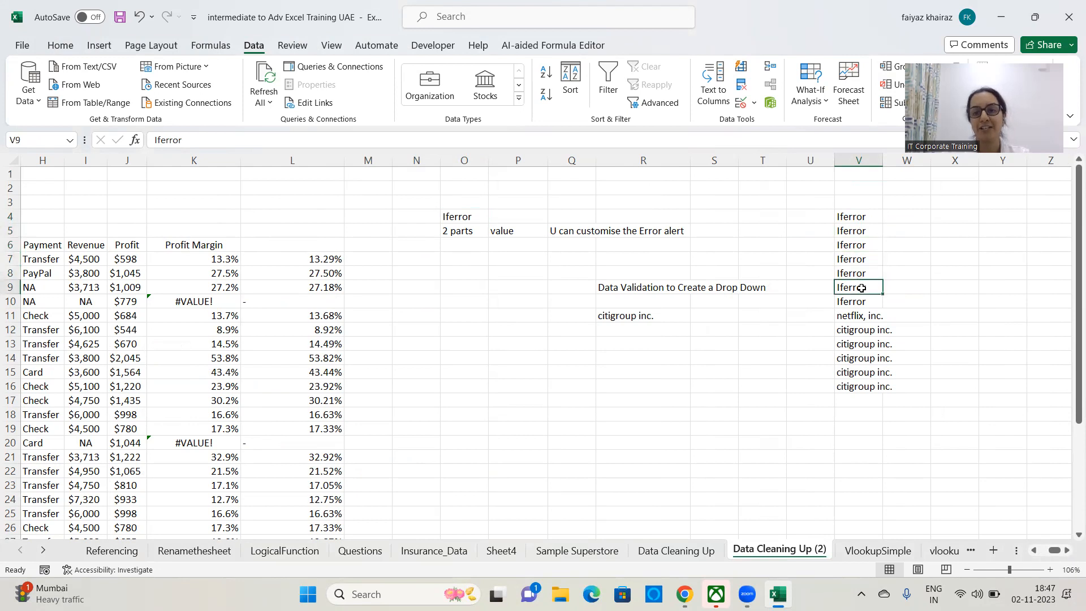
click(861, 301)
click(861, 275)
click(860, 259)
click(861, 245)
click(863, 231)
click(866, 218)
click(863, 232)
click(863, 246)
click(865, 272)
click(867, 290)
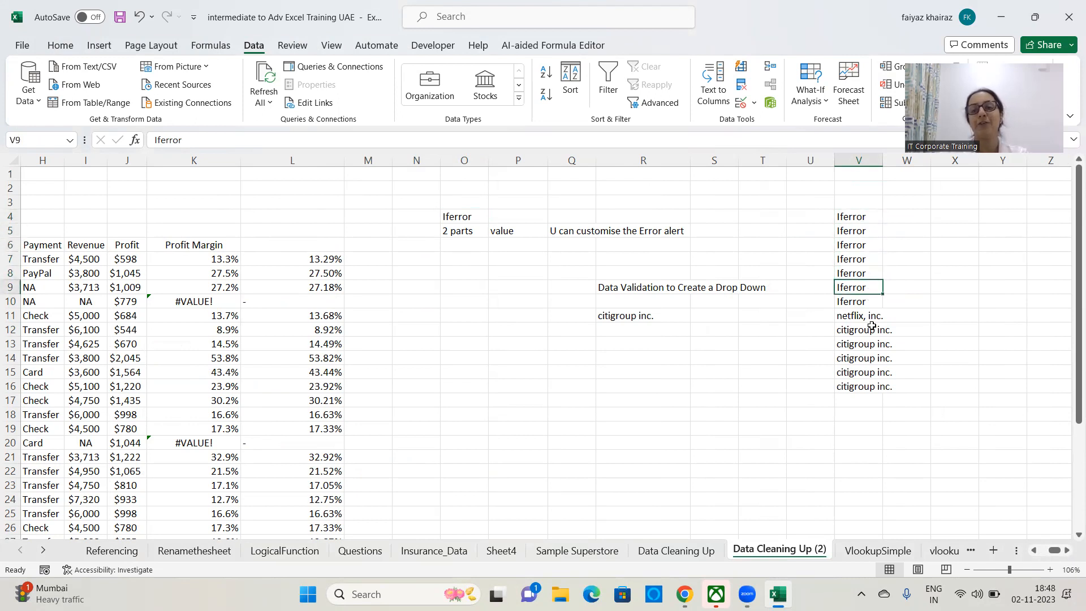
- Enter a person's first name in cell V9 and 12556 in cell V8 to test for missing validation
text(Sabiha)
click(874, 277)
text(12556)
key(Return)
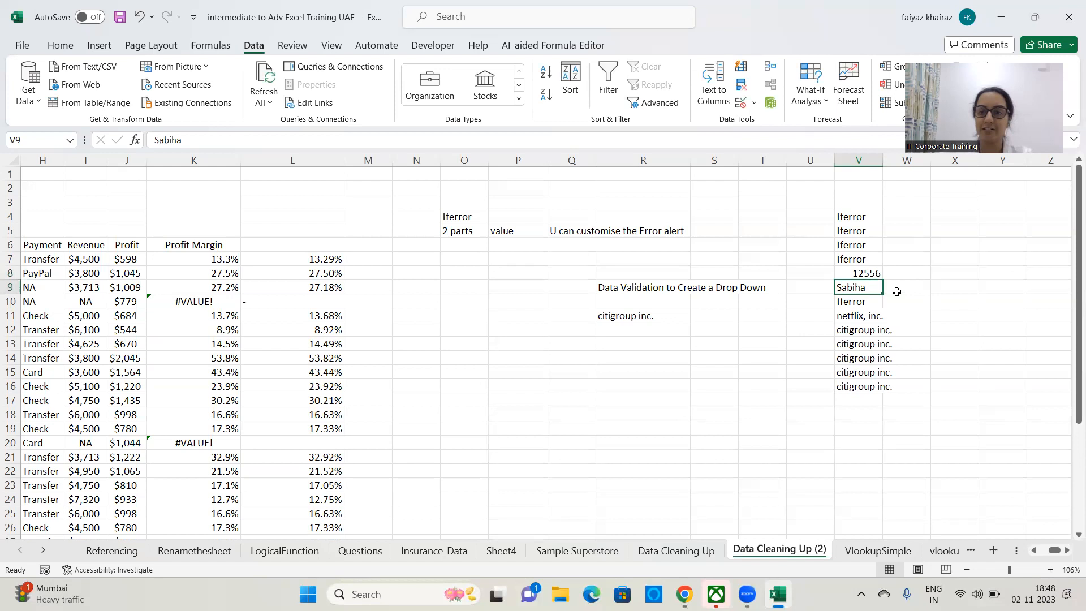
- Check the untouched drop-downs from V11 down, choosing netflix, inc. in V15 and jpmorgan chase & co. in V16
click(880, 404)
click(856, 317)
click(858, 329)
click(858, 344)
click(858, 358)
click(861, 373)
click(889, 372)
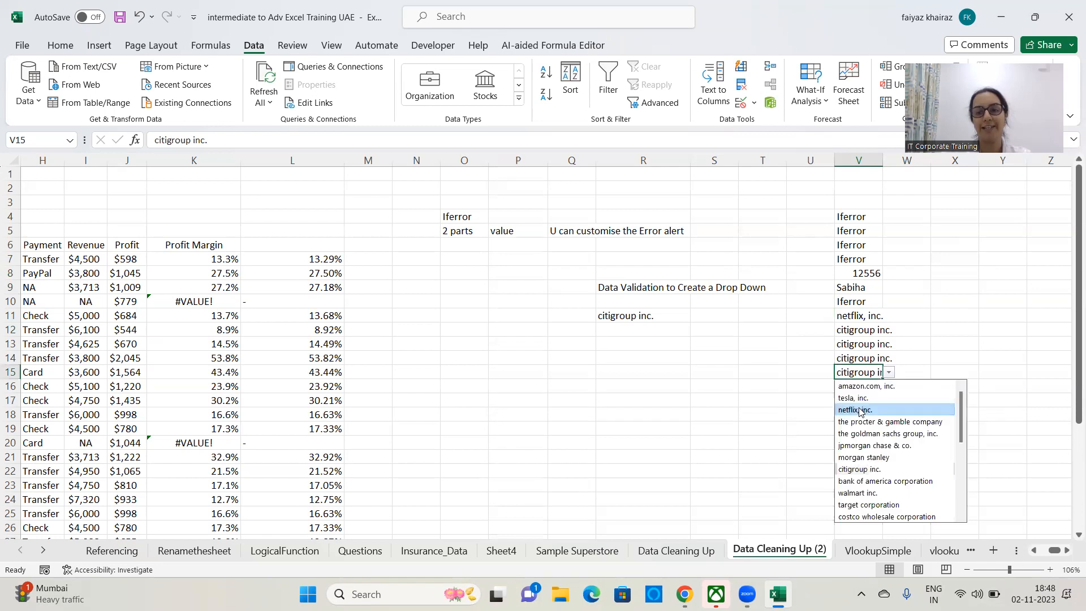
click(857, 409)
click(871, 387)
click(889, 386)
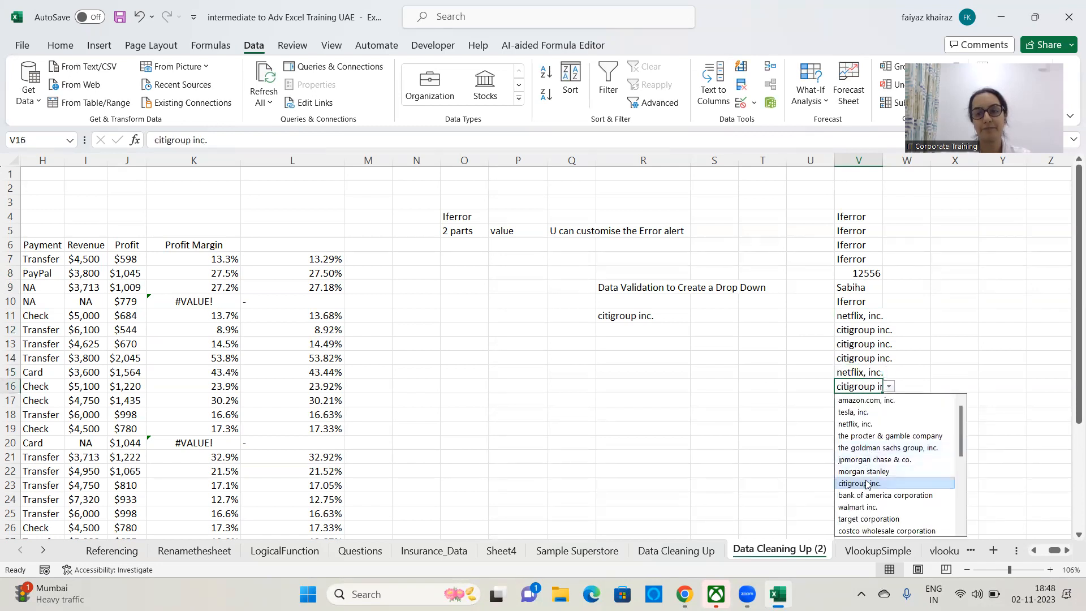
click(867, 460)
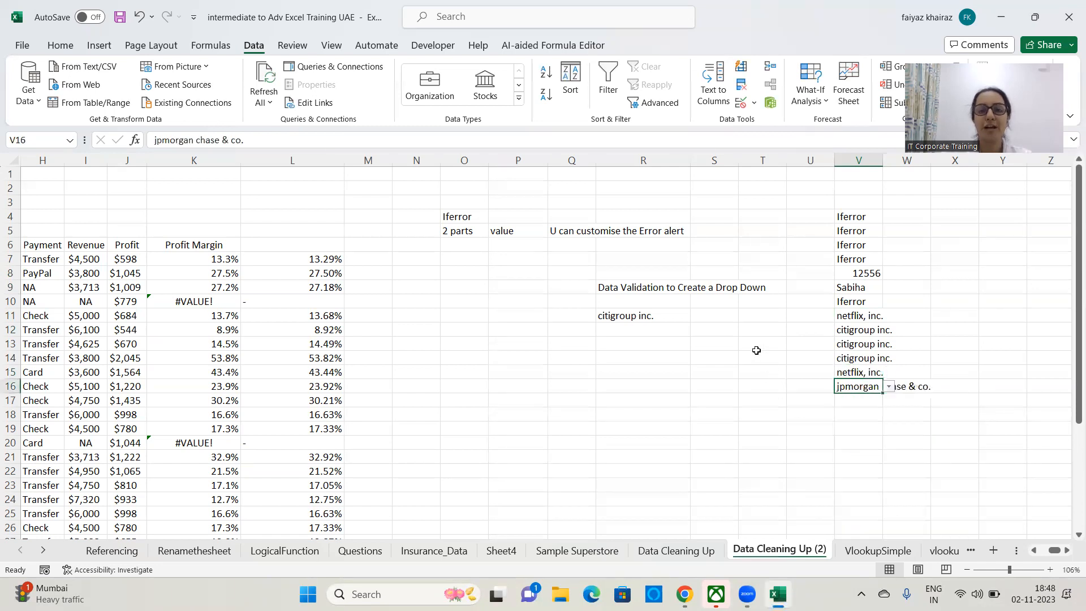
- Fill cell P8 with yellow to mark it for a new drop-down
click(618, 316)
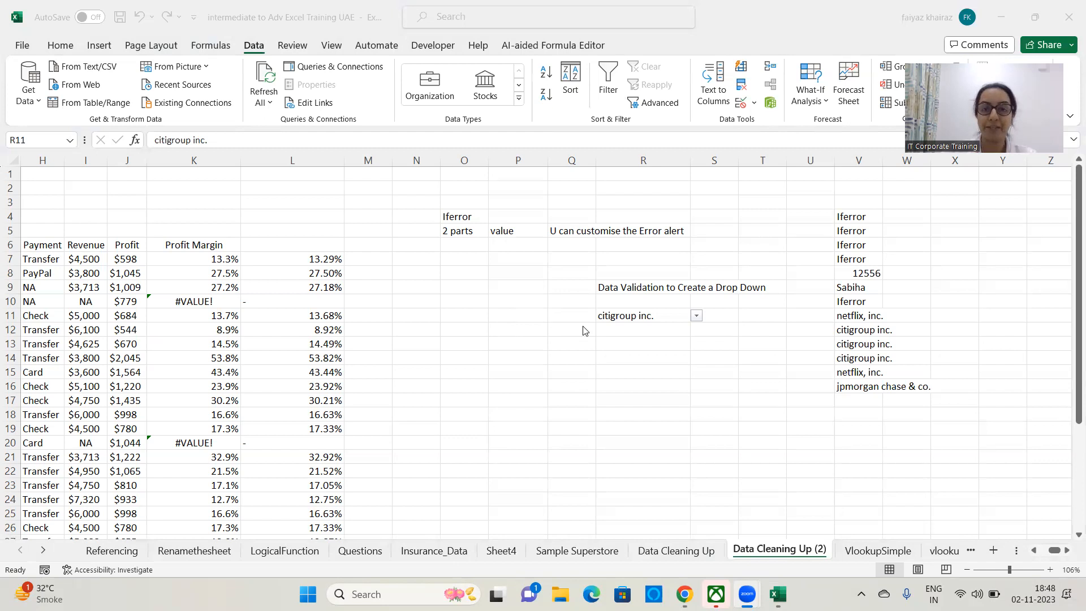
click(516, 273)
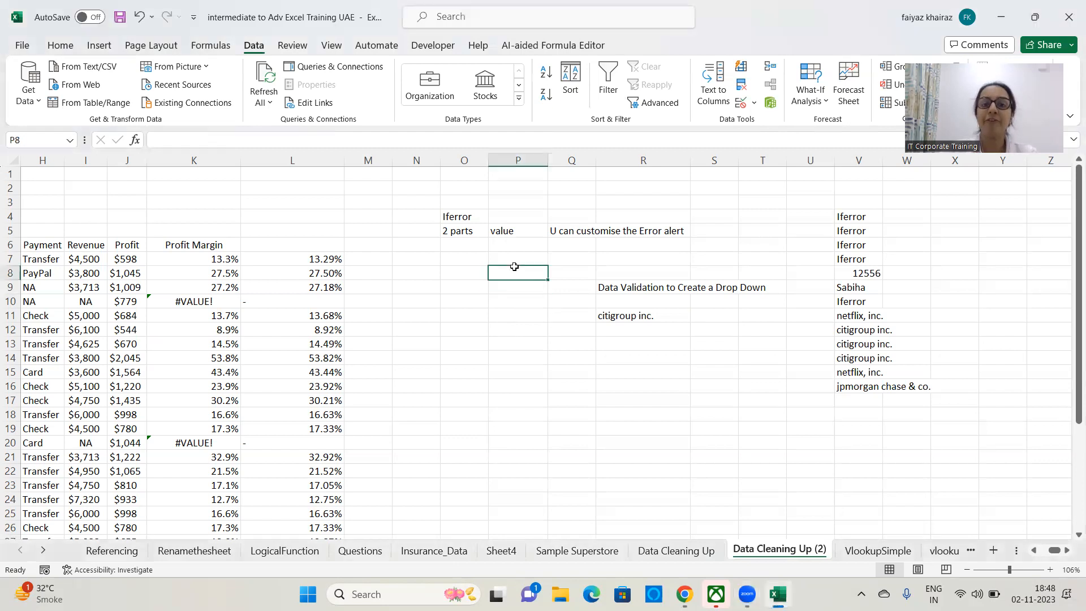
click(62, 50)
click(191, 94)
click(570, 359)
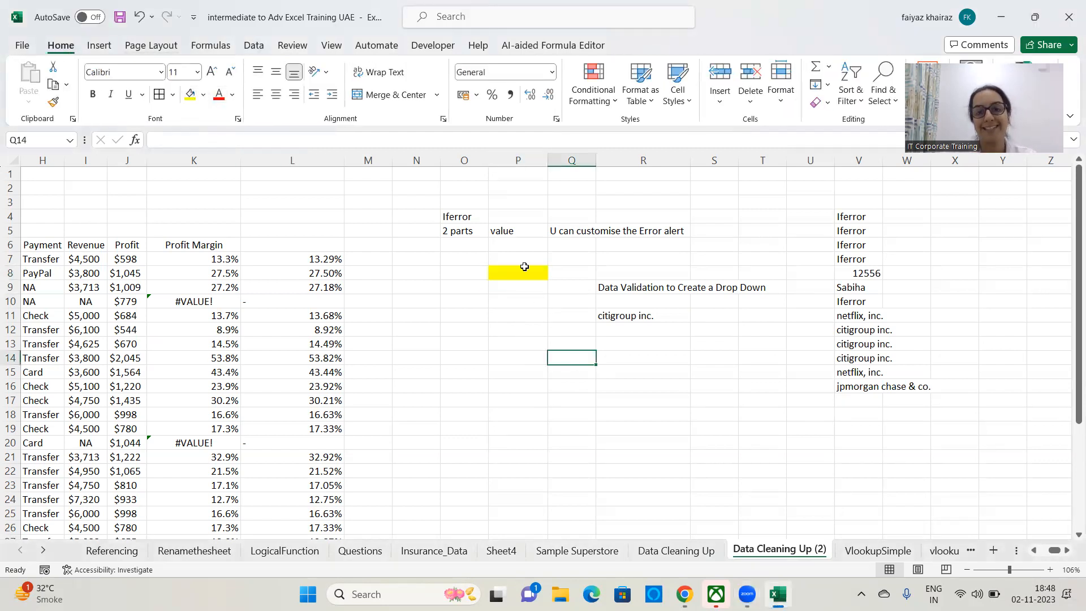
click(519, 276)
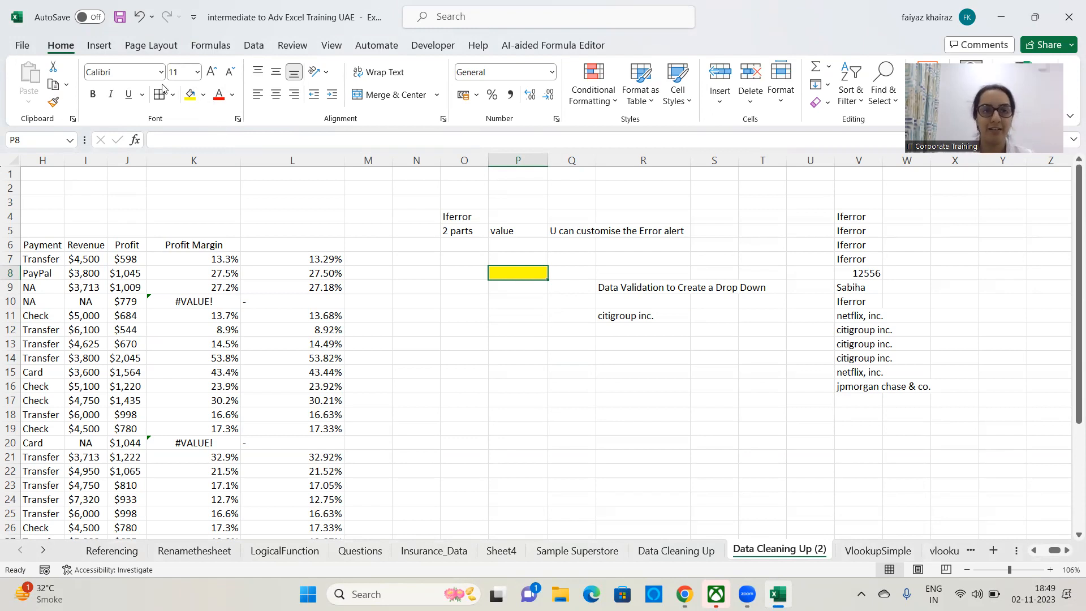
click(202, 95)
click(202, 96)
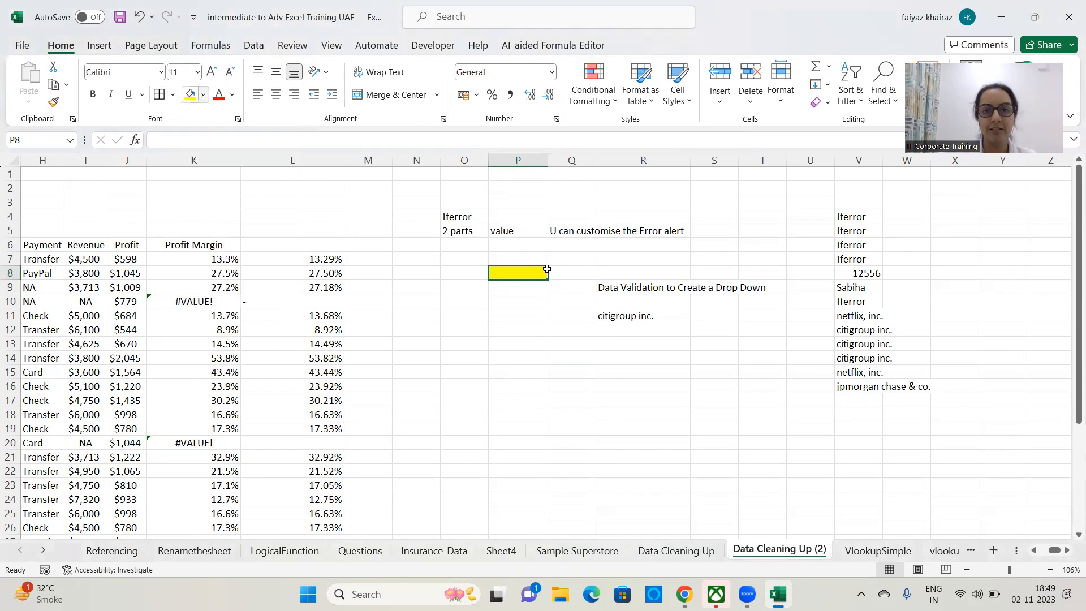
- Locate every cell on the sheet that contains data validation
click(498, 400)
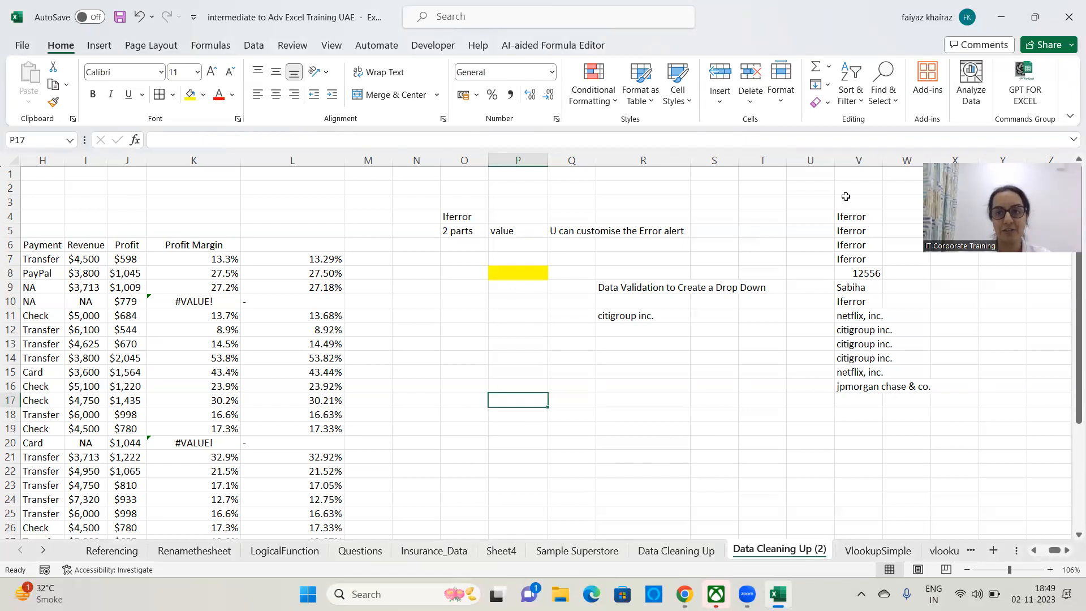
click(896, 100)
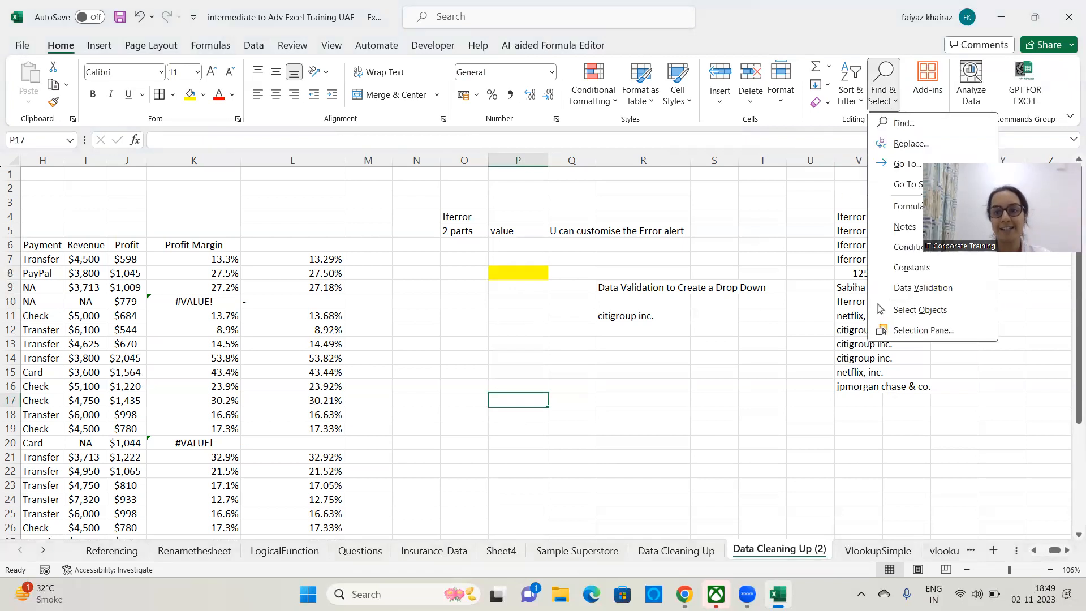
click(943, 291)
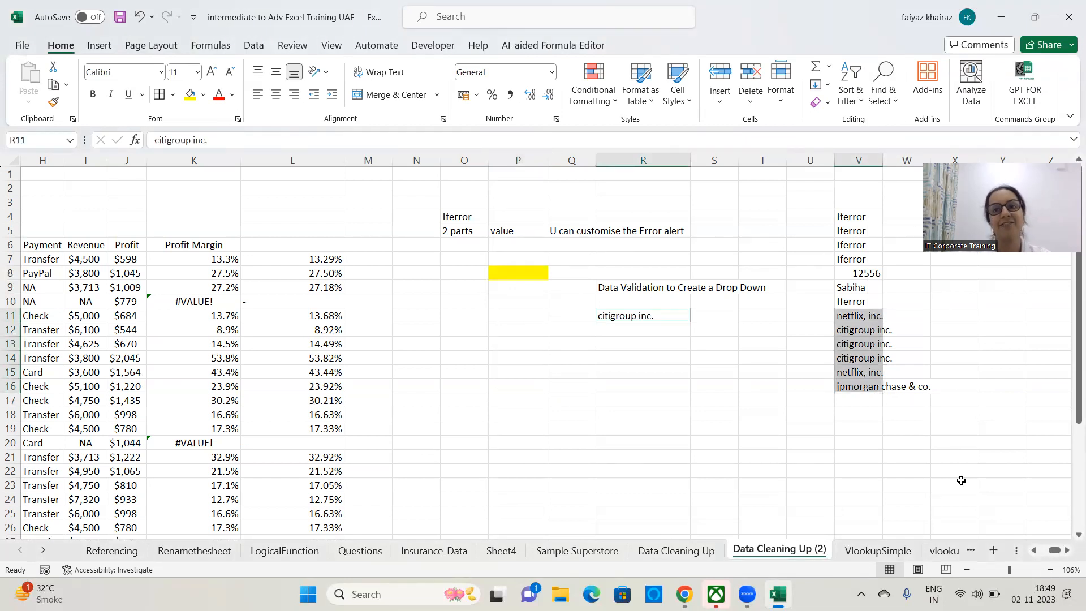
click(885, 90)
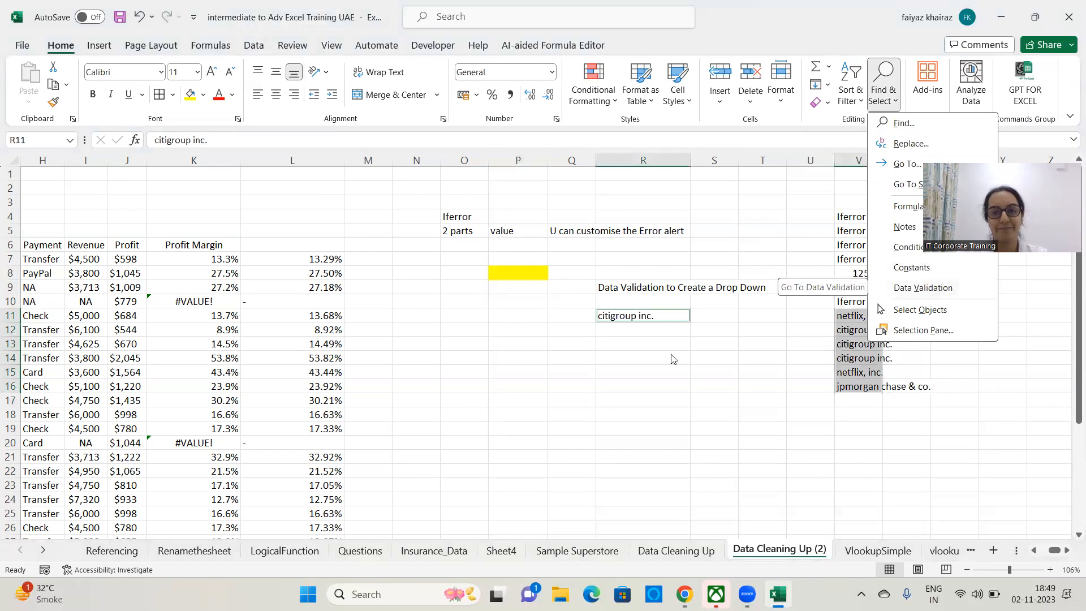
click(592, 386)
- Open the Data Validation settings for the yellow cell P8 and allow only List entries
click(519, 307)
click(522, 275)
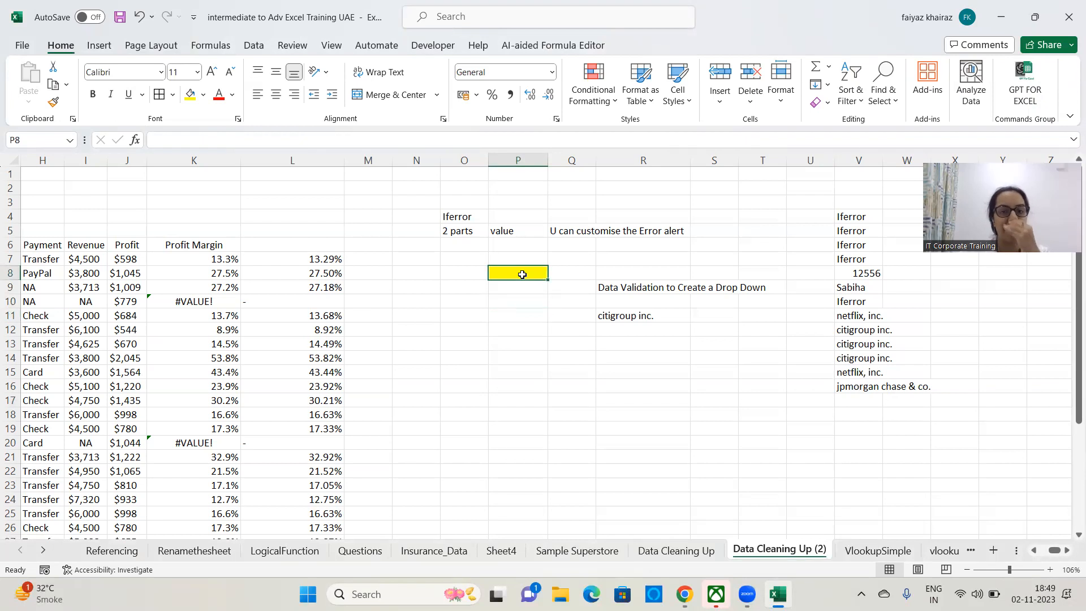
click(253, 46)
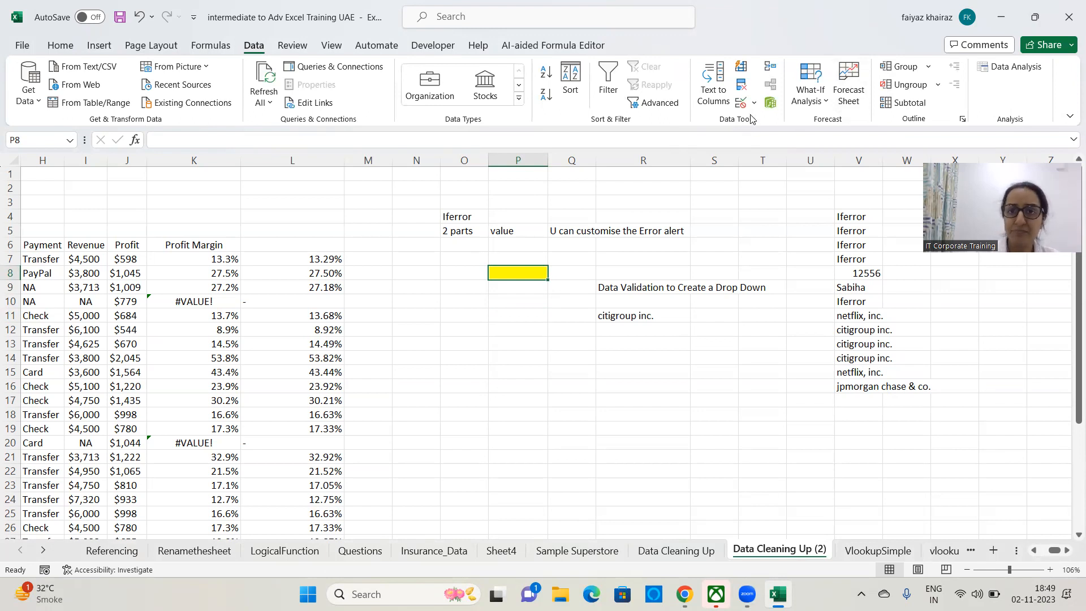
click(754, 103)
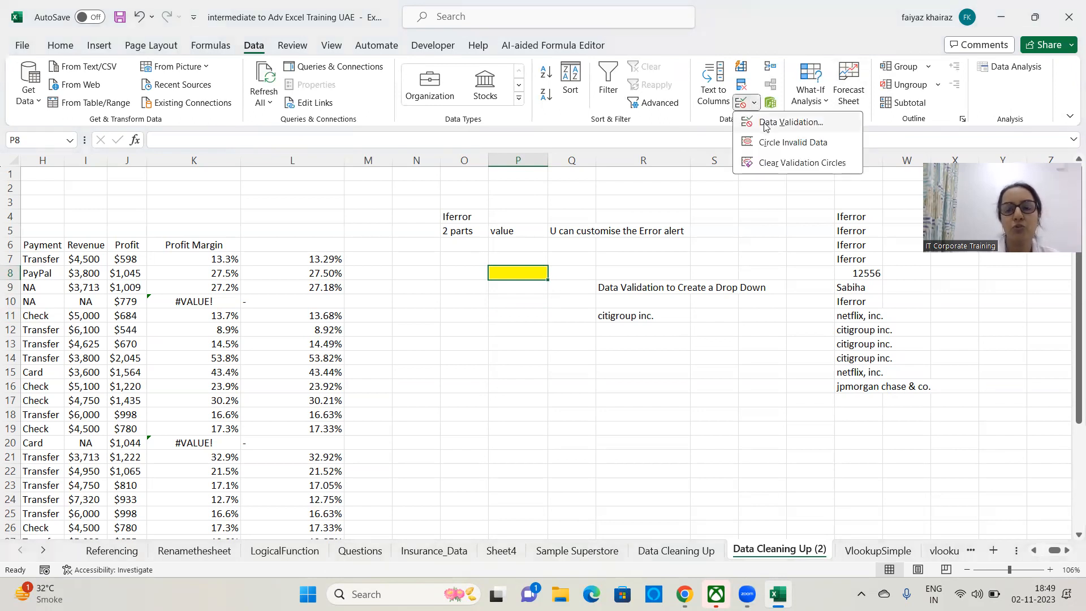
click(765, 123)
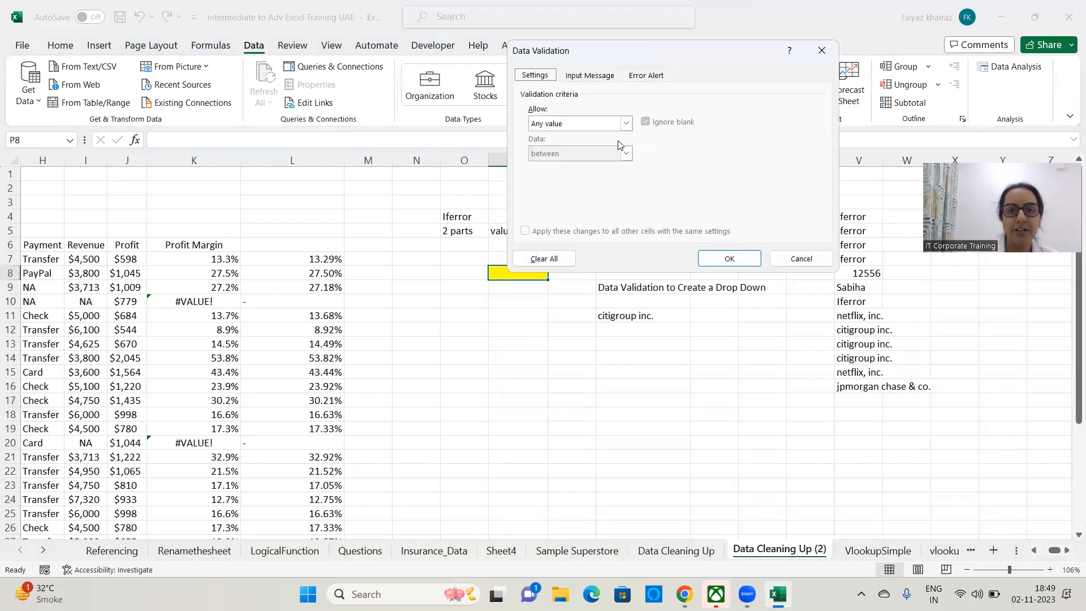
click(626, 123)
click(548, 165)
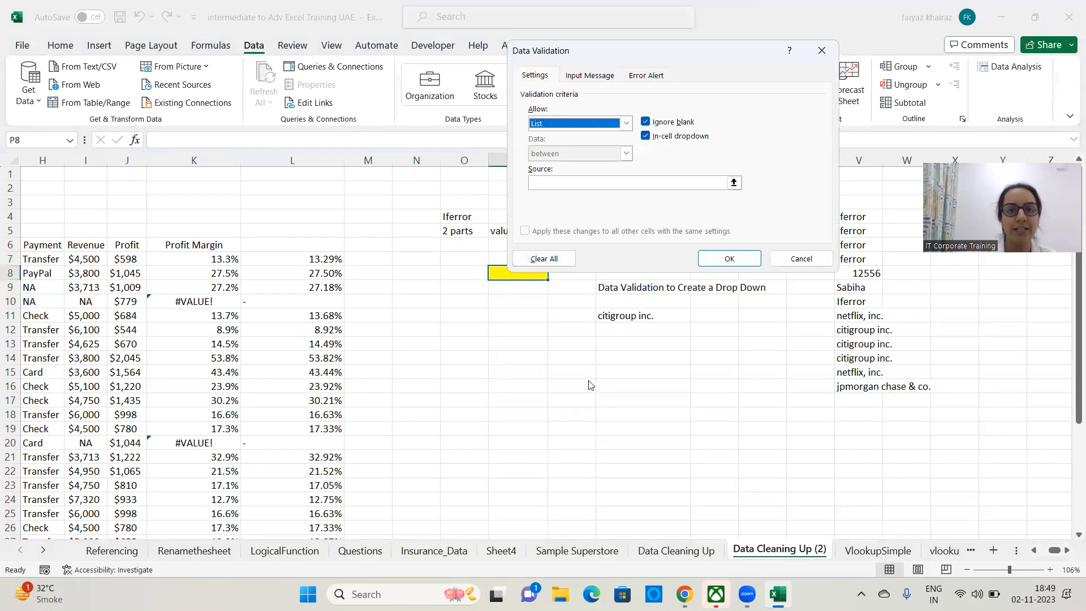
- Use the Contact cells E7:E37 as the list source and apply the validation to P8
click(734, 182)
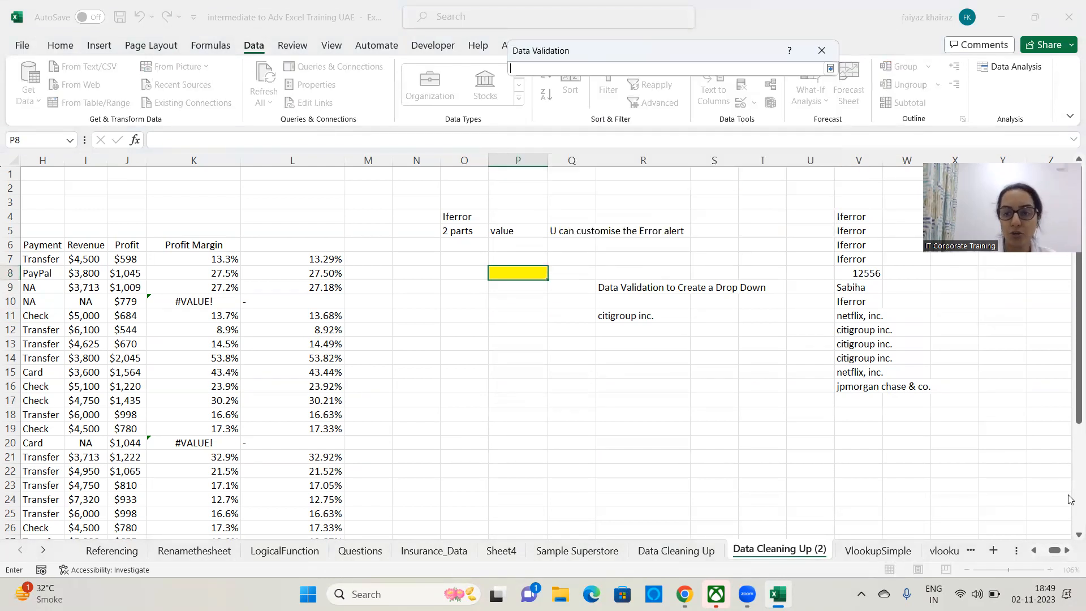
drag(1053, 552, 1031, 551)
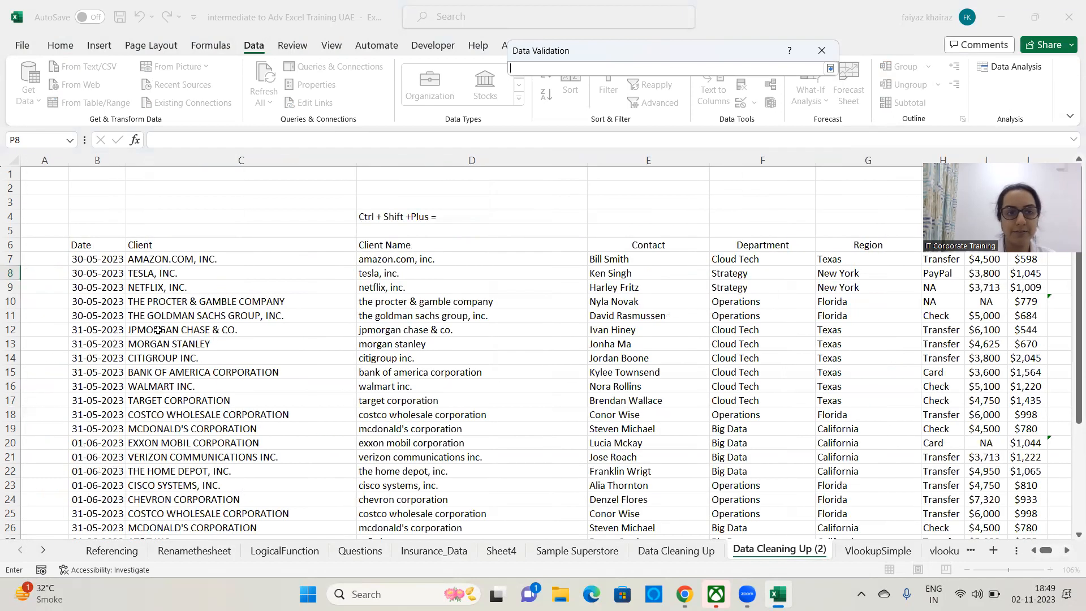
click(652, 258)
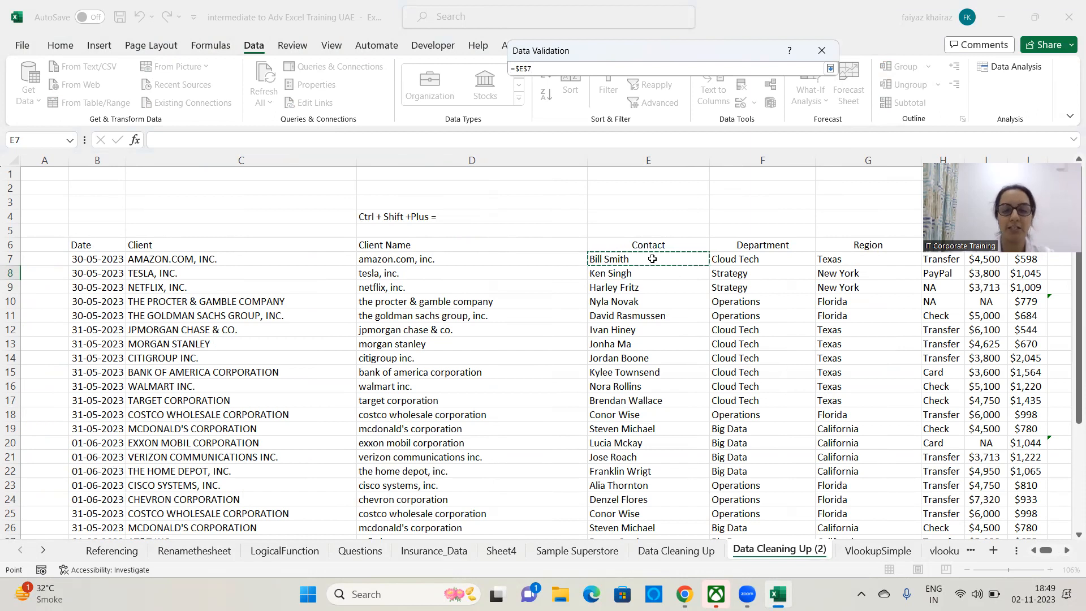
text(:$E$37)
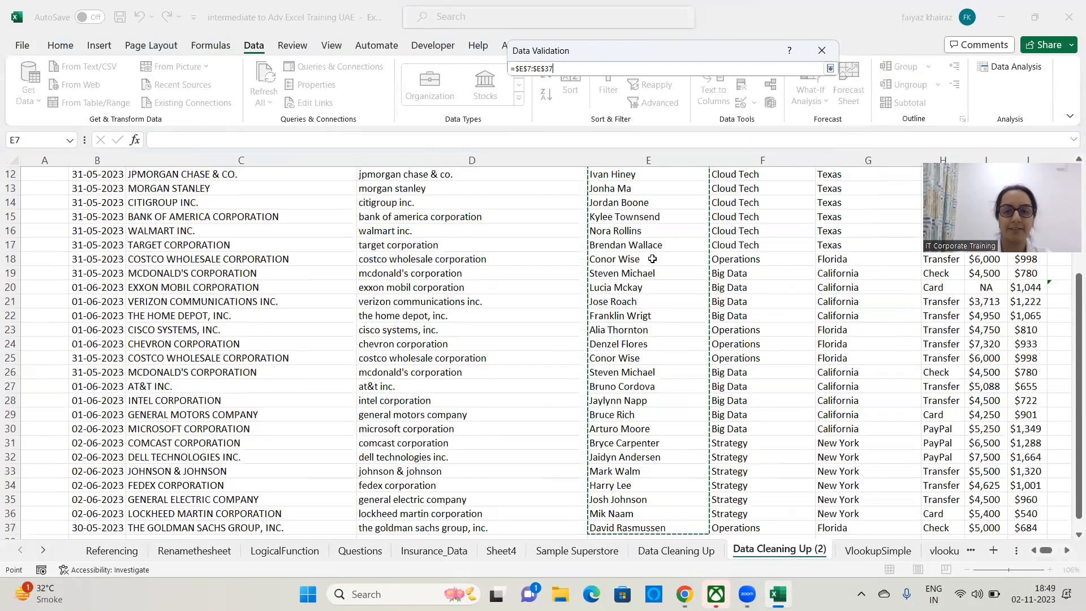
click(829, 69)
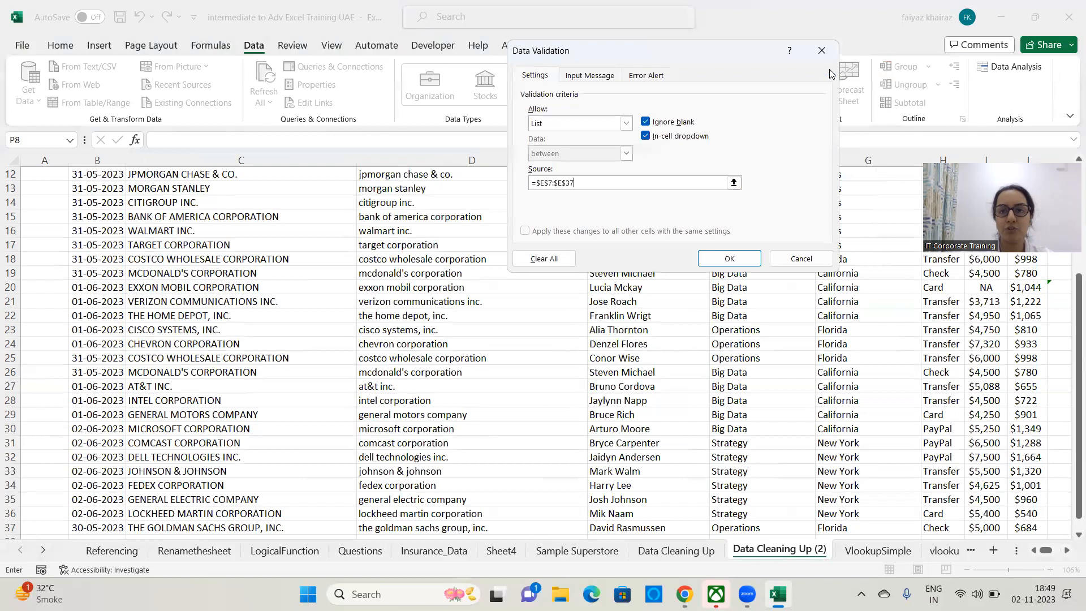
click(732, 259)
scroll(742, 383, right, 5)
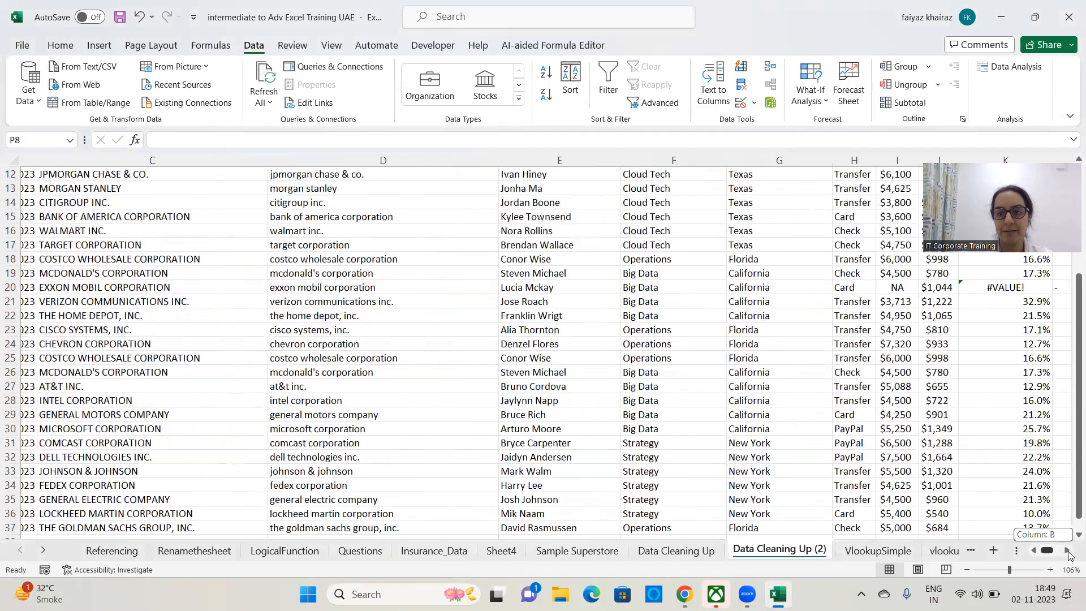
- Test the drop-down in P8 by picking several different contacts, finishing with the fourth contact in the list
scroll(744, 361, up, 2)
scroll(743, 360, up, 2)
click(742, 273)
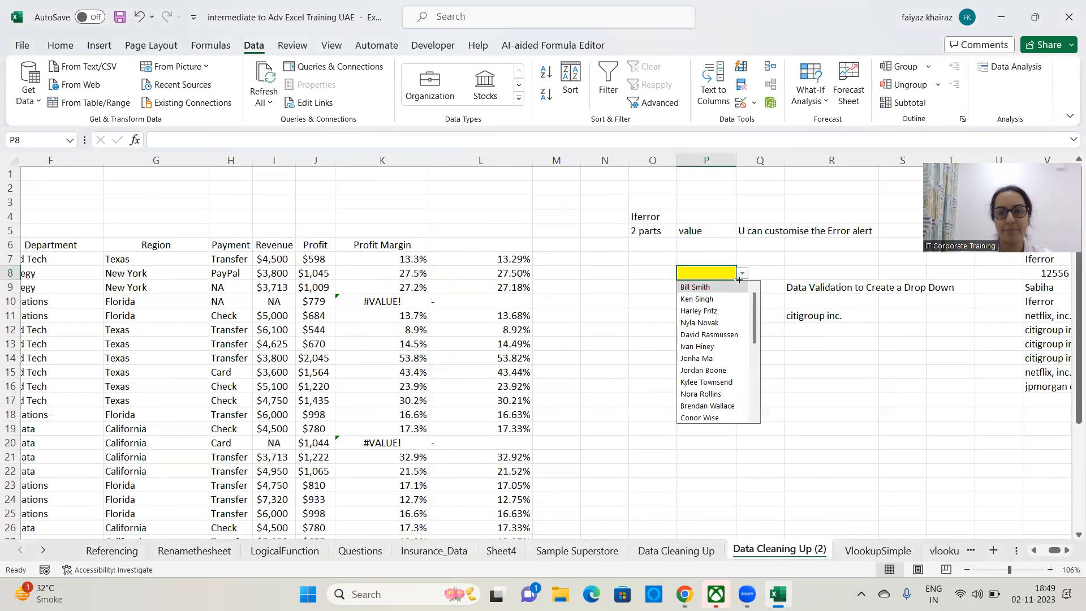
click(713, 333)
click(743, 273)
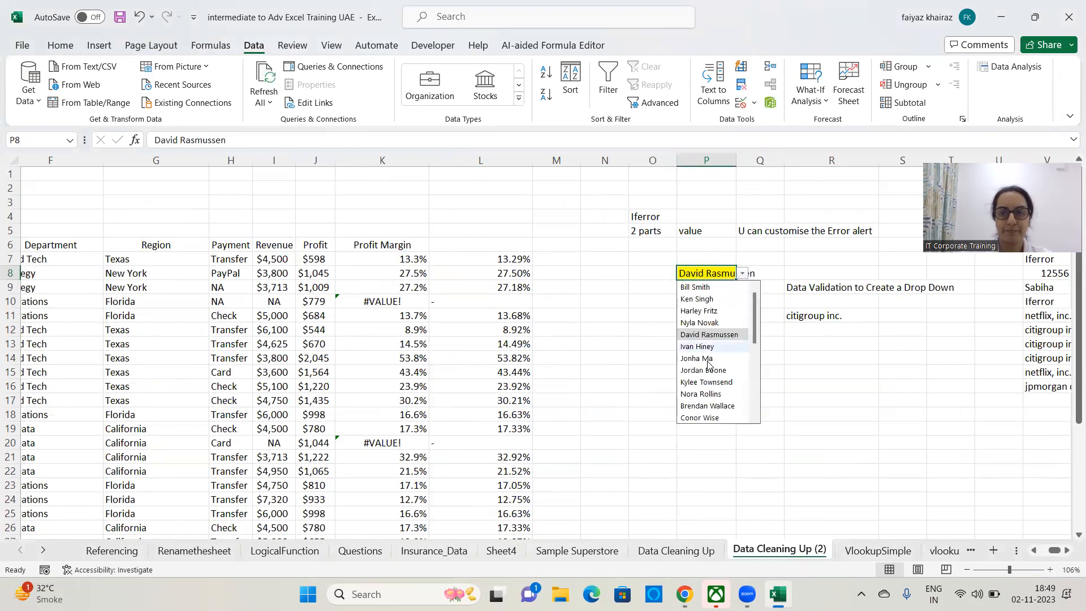
click(713, 394)
click(743, 273)
click(708, 320)
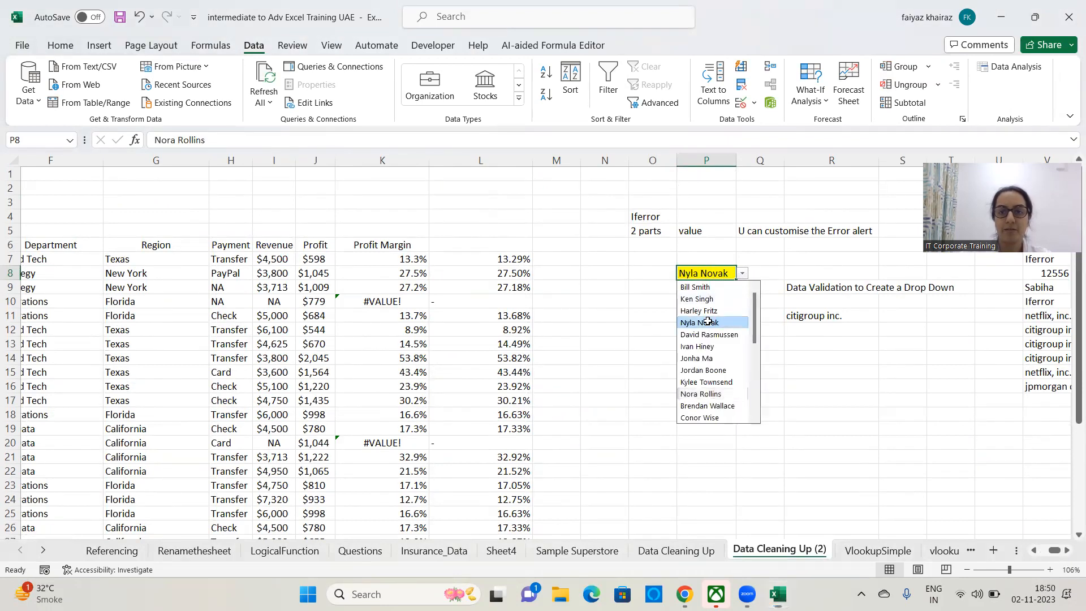
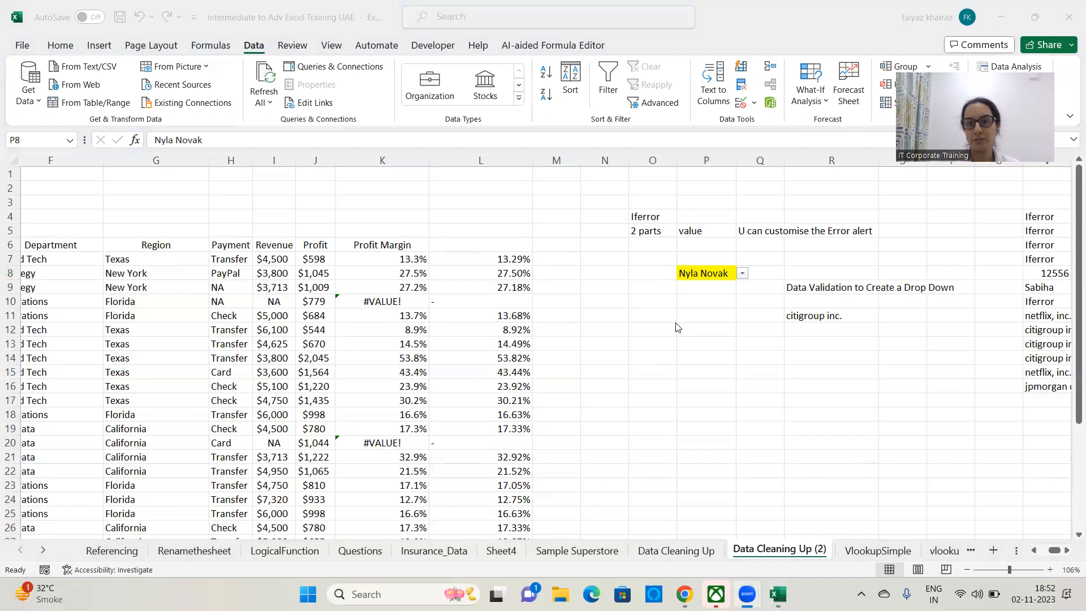
click(740, 272)
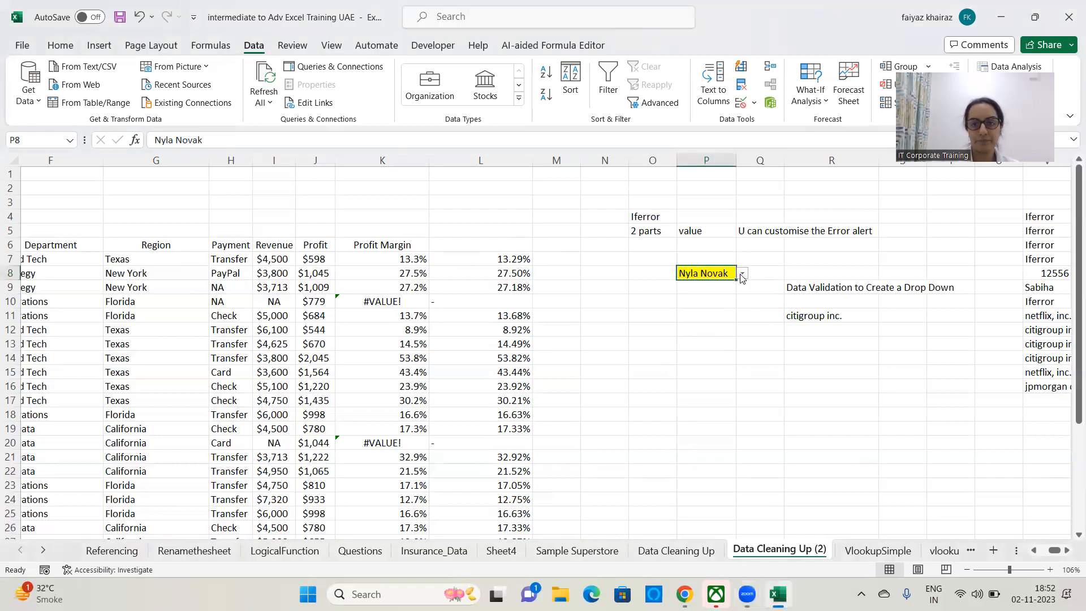
click(741, 274)
click(770, 383)
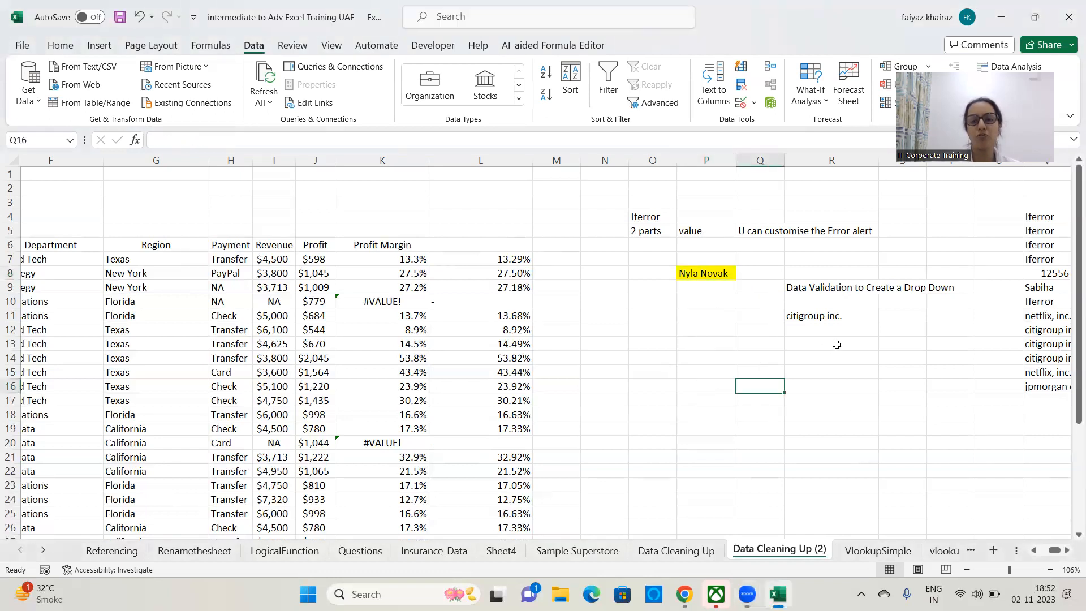
- Copy the drop-down cell P8 into the range O15:R18 and check cells in the pasted block
click(699, 273)
key(ctrl+c)
drag(655, 376, 811, 422)
key(ctrl+v)
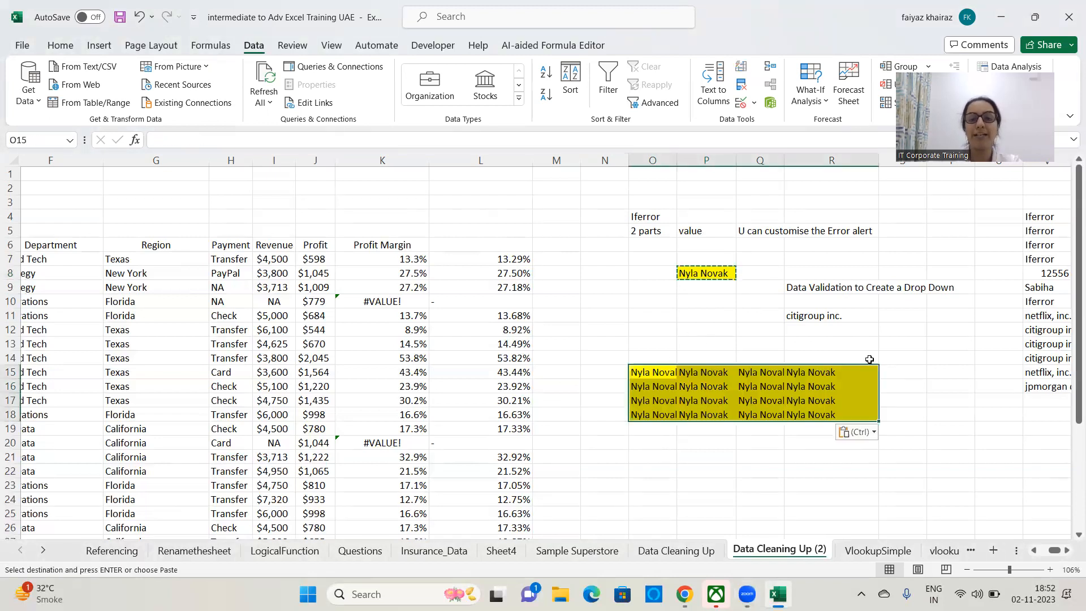
click(898, 356)
click(793, 387)
click(690, 396)
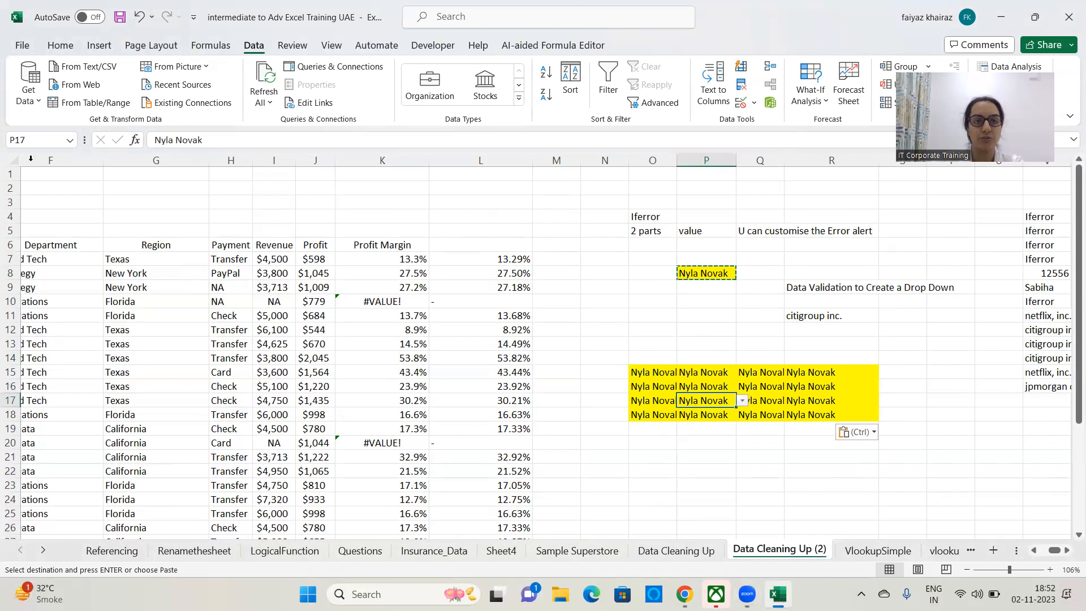
- Locate every cell on the sheet that contains data validation and clear the pending copy selection
click(60, 45)
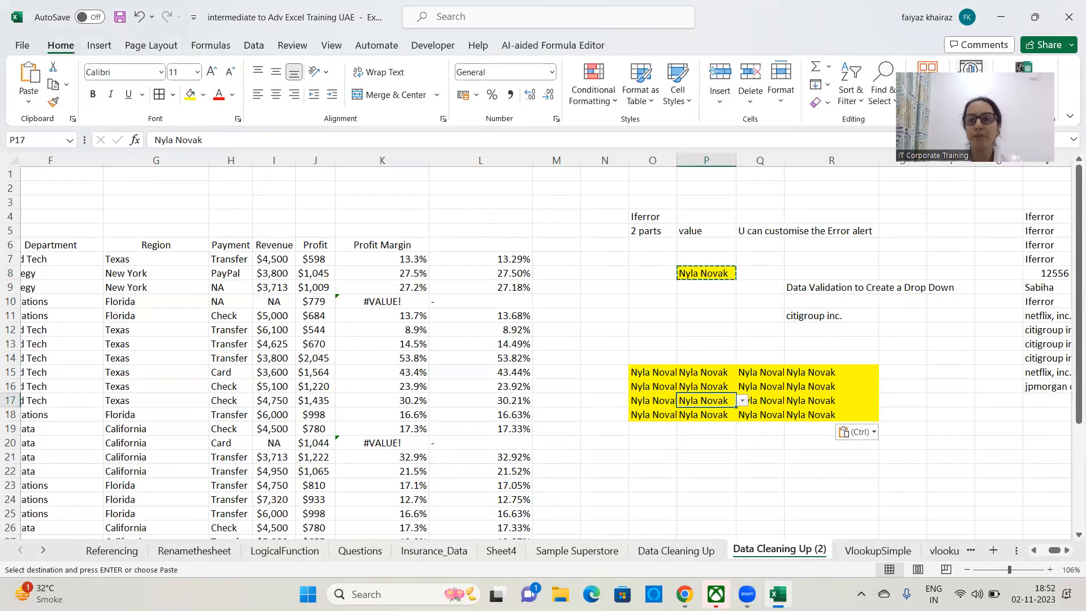
drag(975, 117, 993, 225)
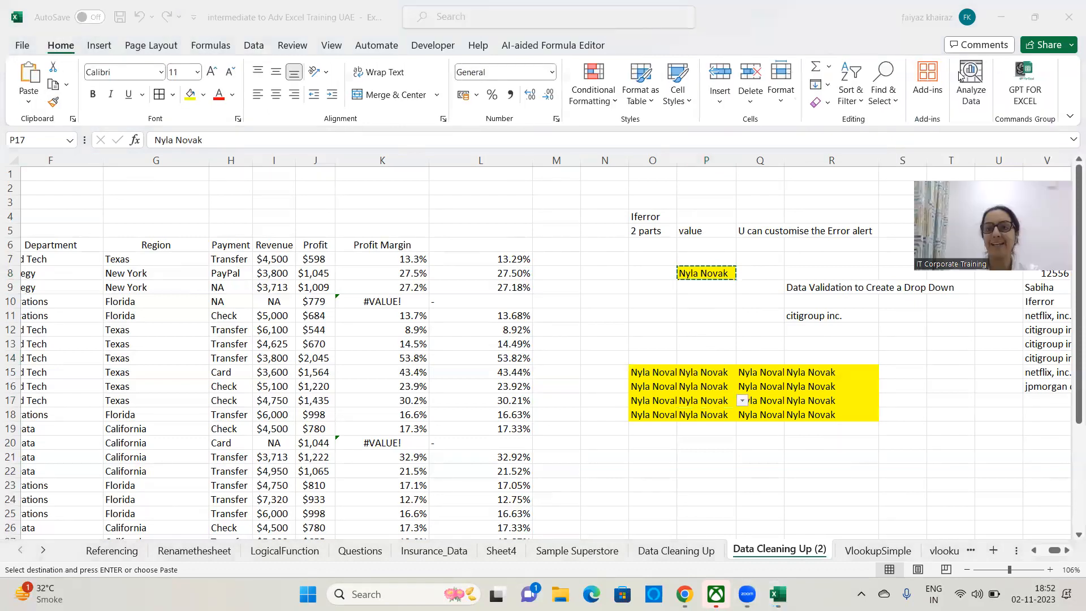
click(892, 104)
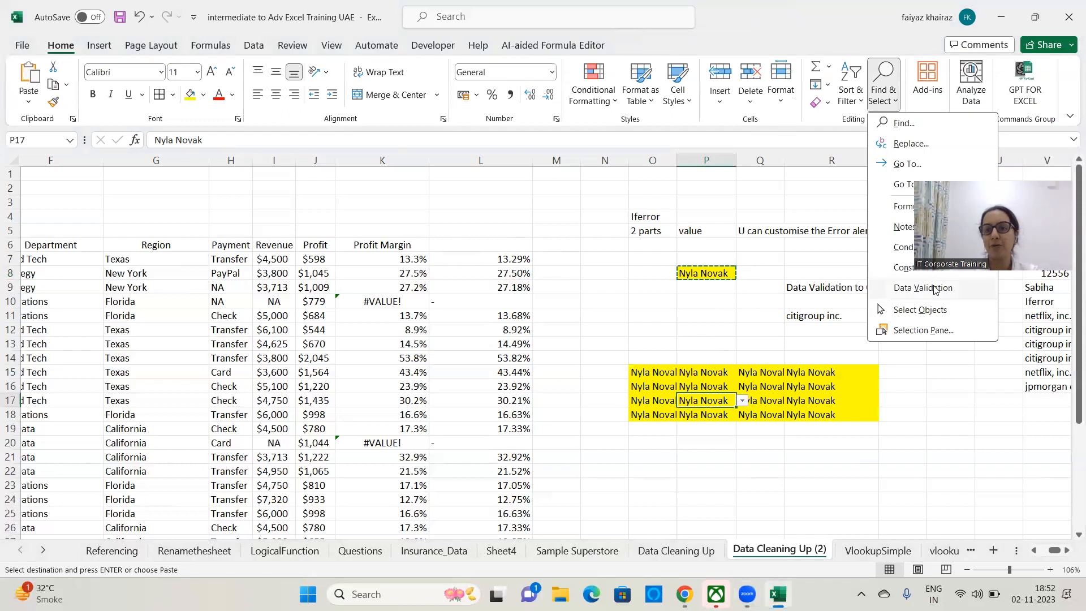
click(933, 287)
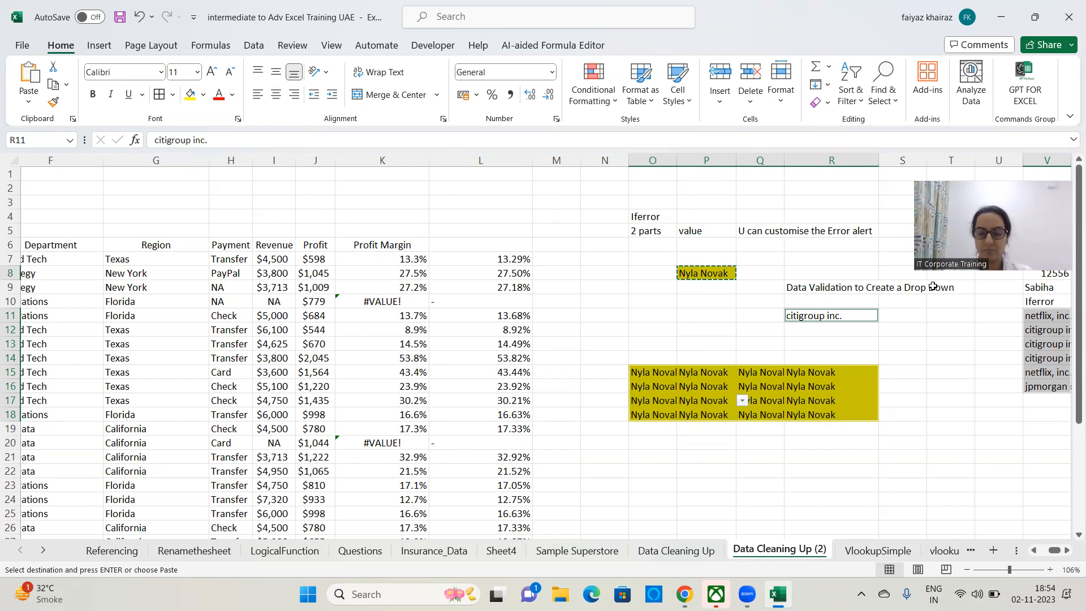
key(Escape)
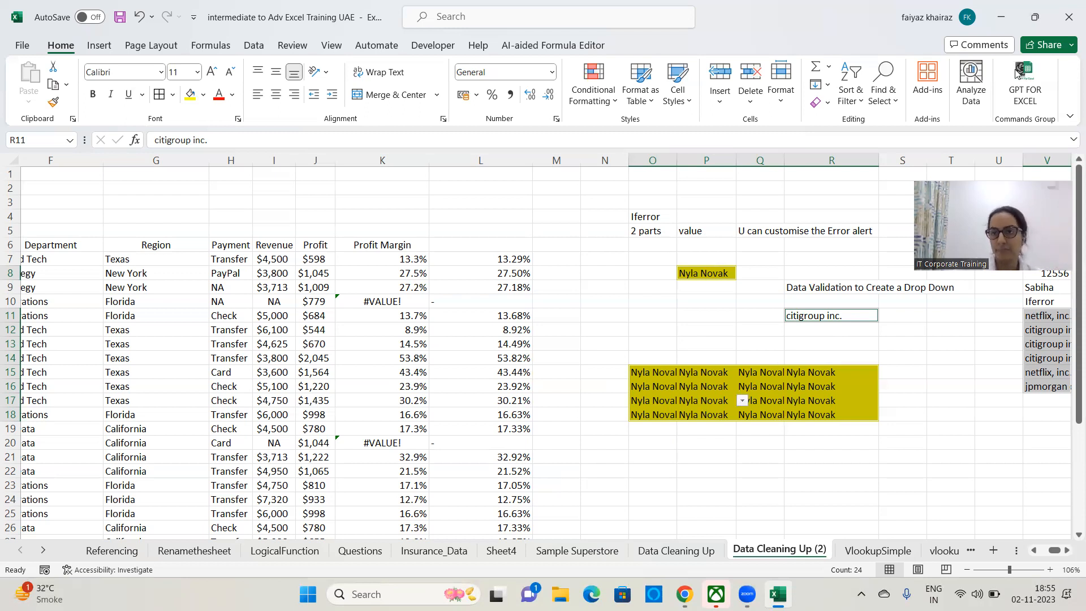
drag(1055, 259, 1046, 141)
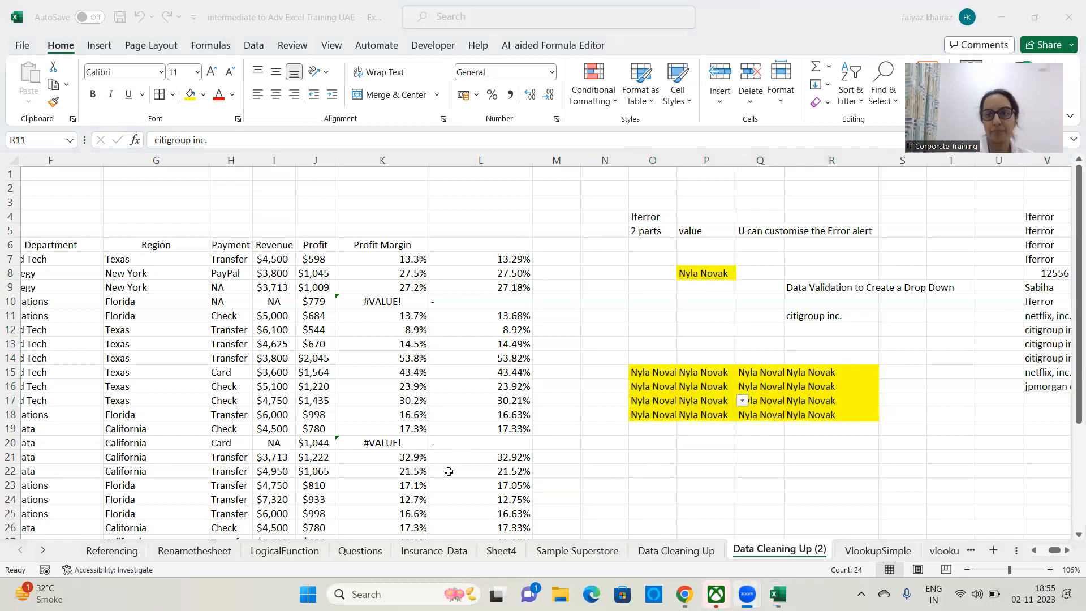
- Open the Data Validation settings for the empty cell N9 and allow only List entries
click(619, 283)
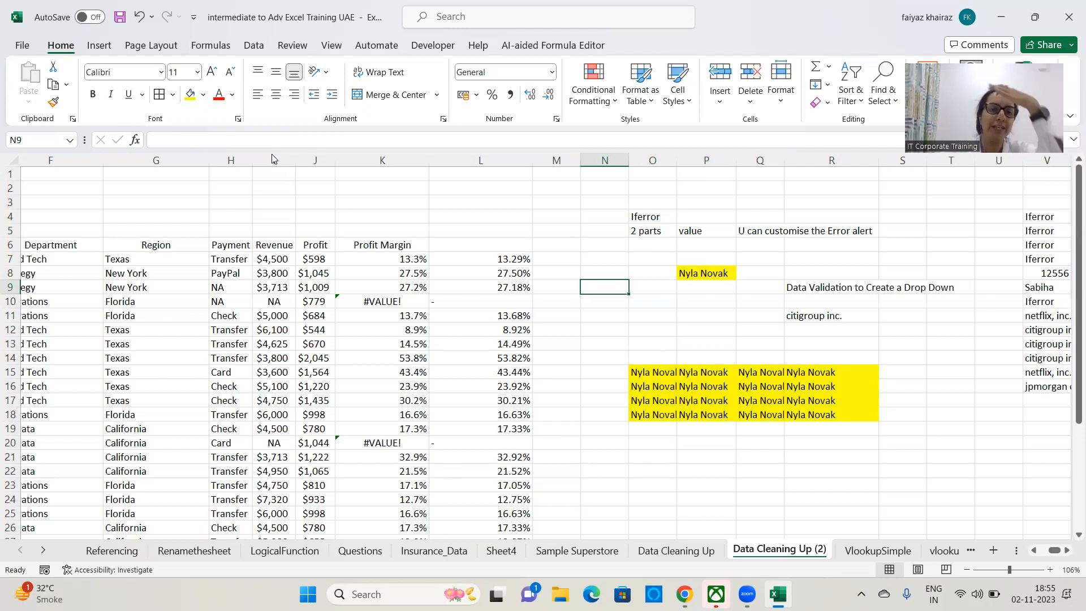
click(246, 46)
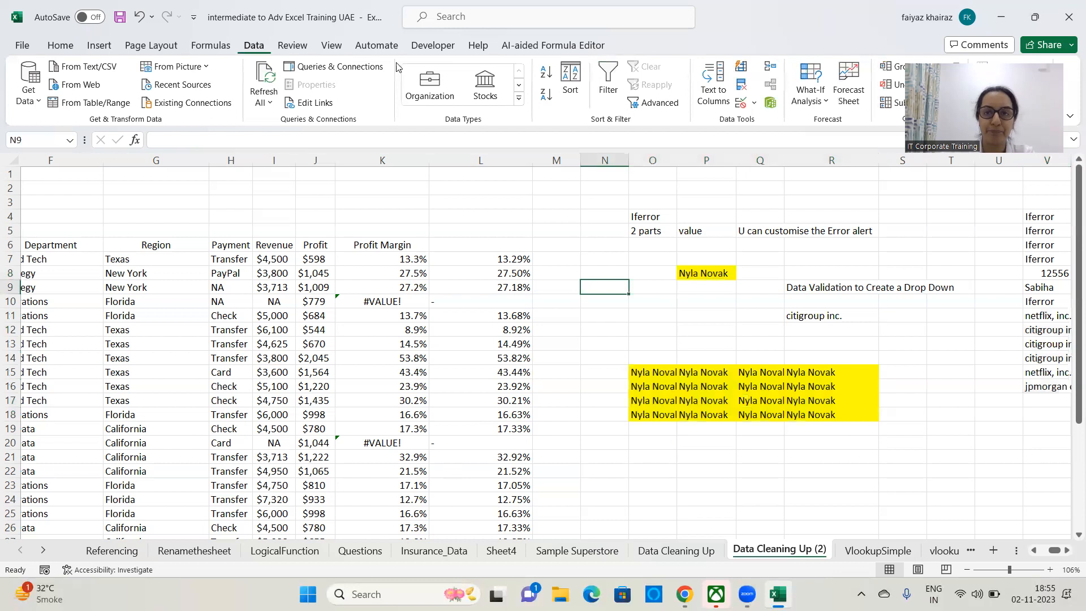
click(742, 104)
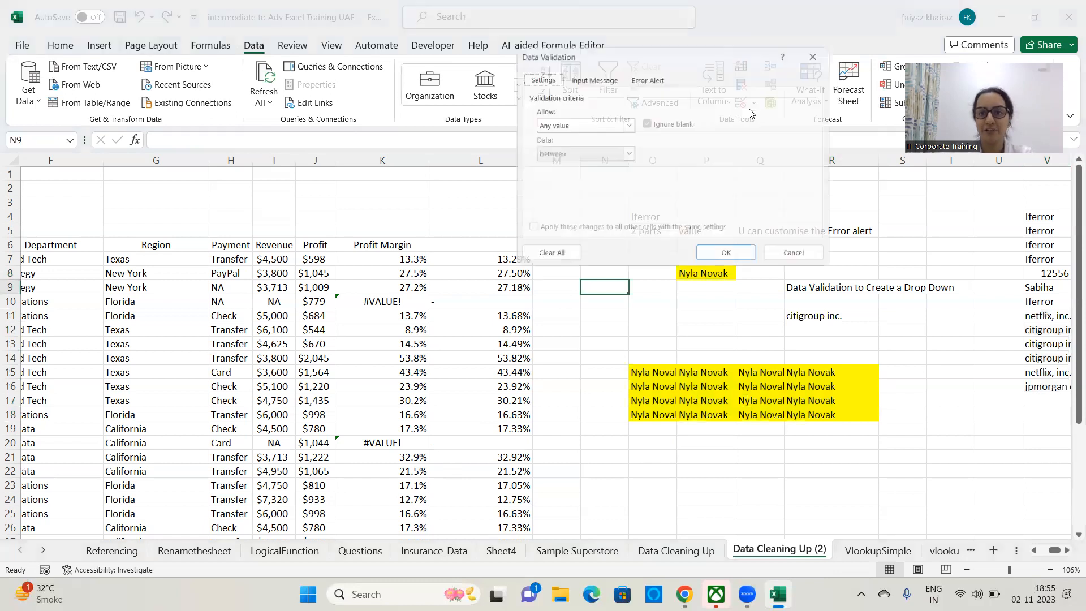
click(567, 124)
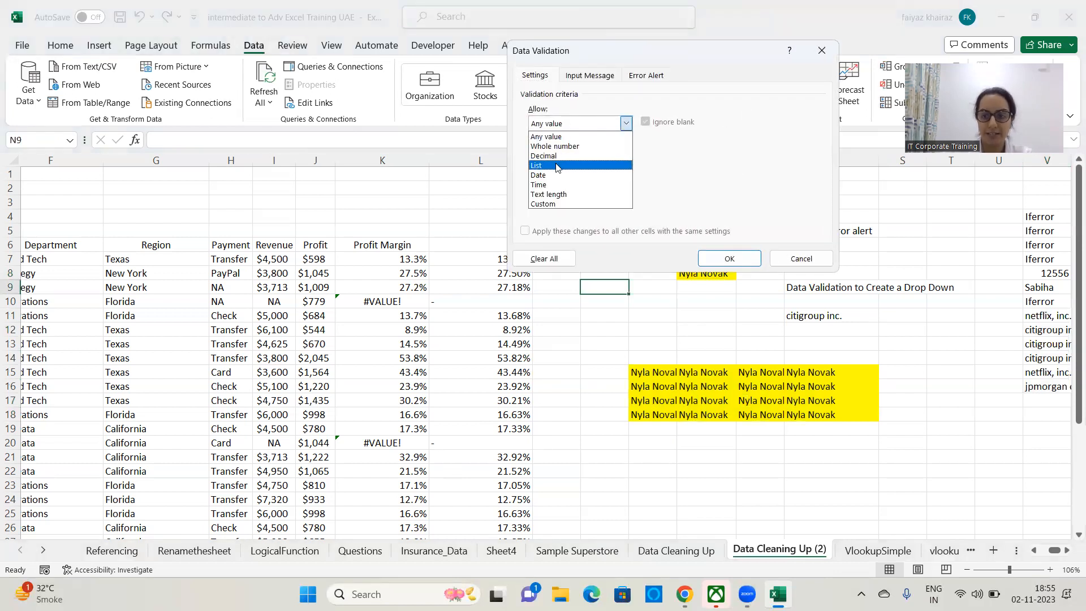
click(557, 165)
- Use the Region cells G7:G37 as the list source and apply the validation to N9
click(738, 182)
click(160, 261)
key(ctrl+shift+Down)
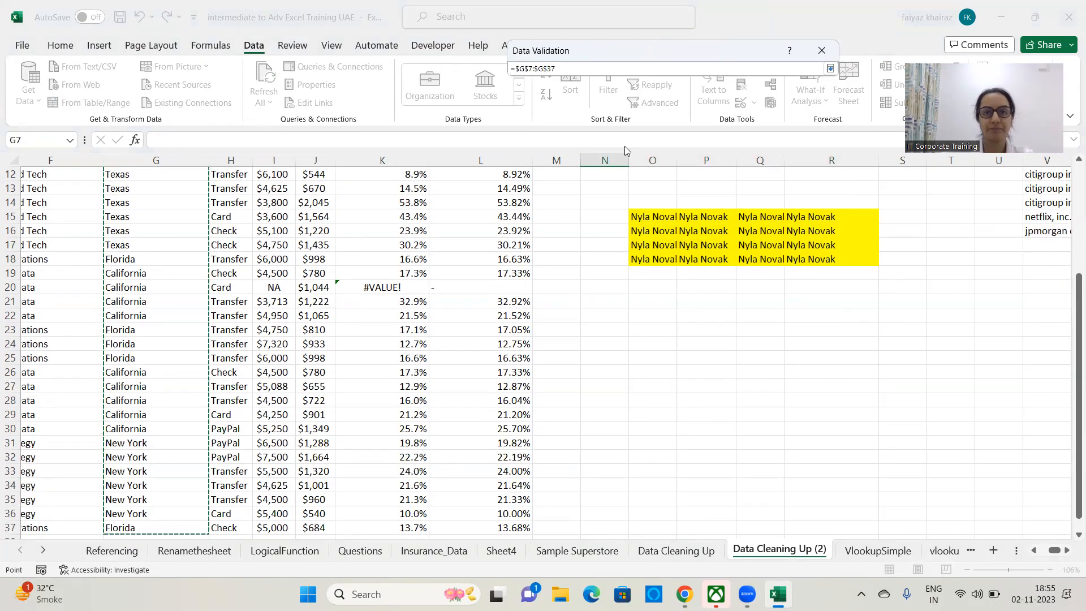
click(830, 69)
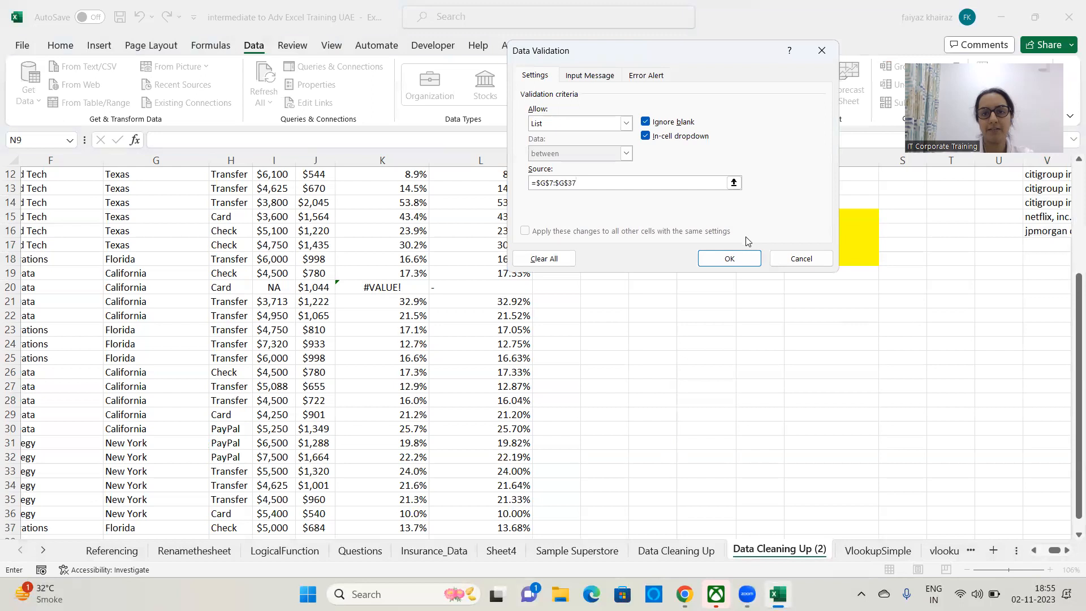
click(729, 258)
- Test the region drop-down in N9 by picking Florida and then New York
scroll(631, 262, up, 4)
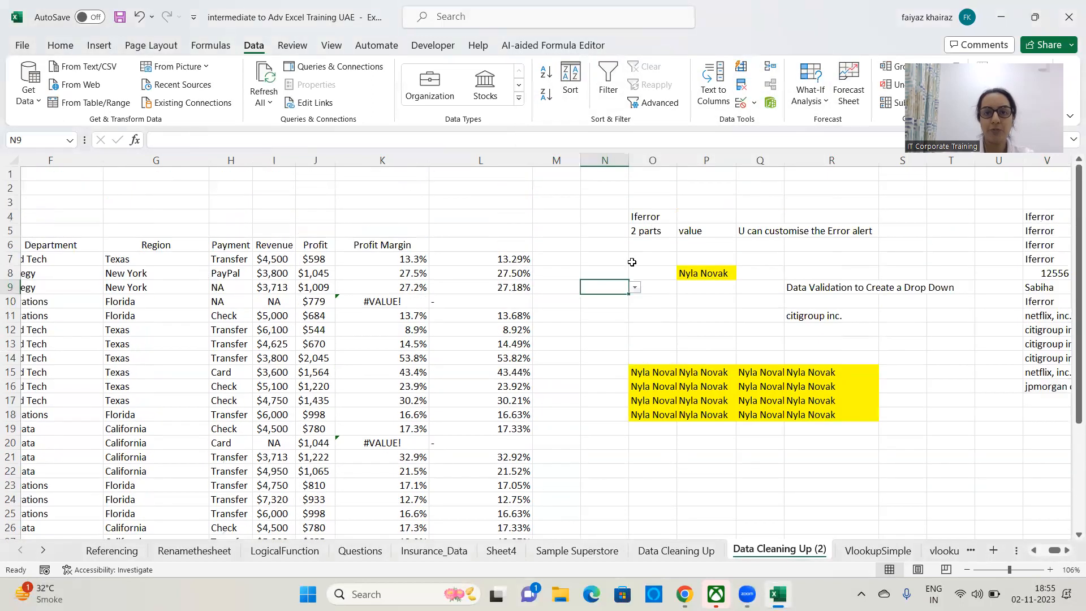
click(635, 287)
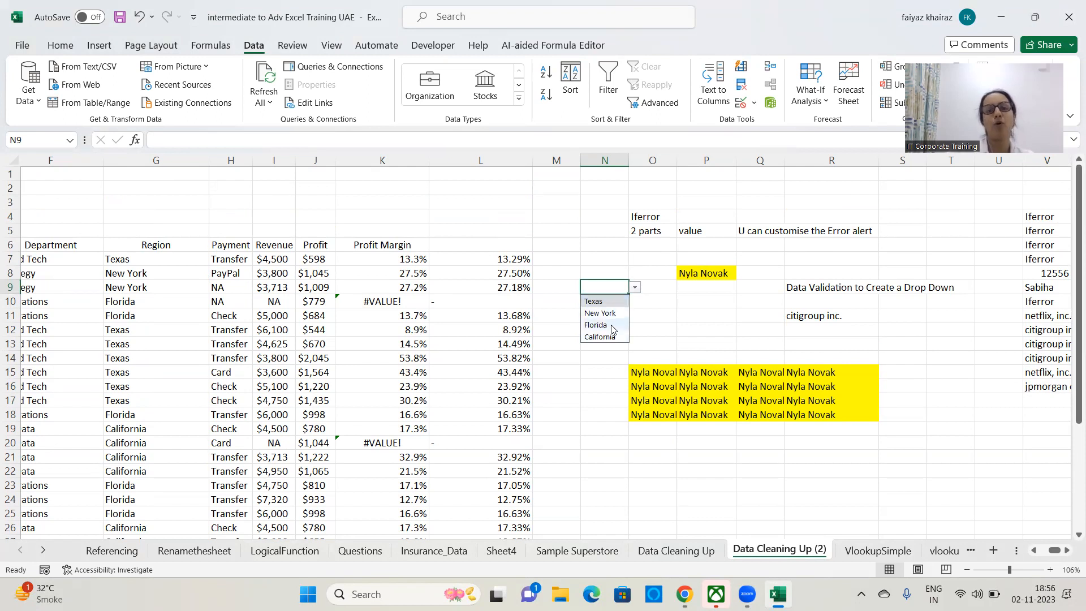
click(595, 325)
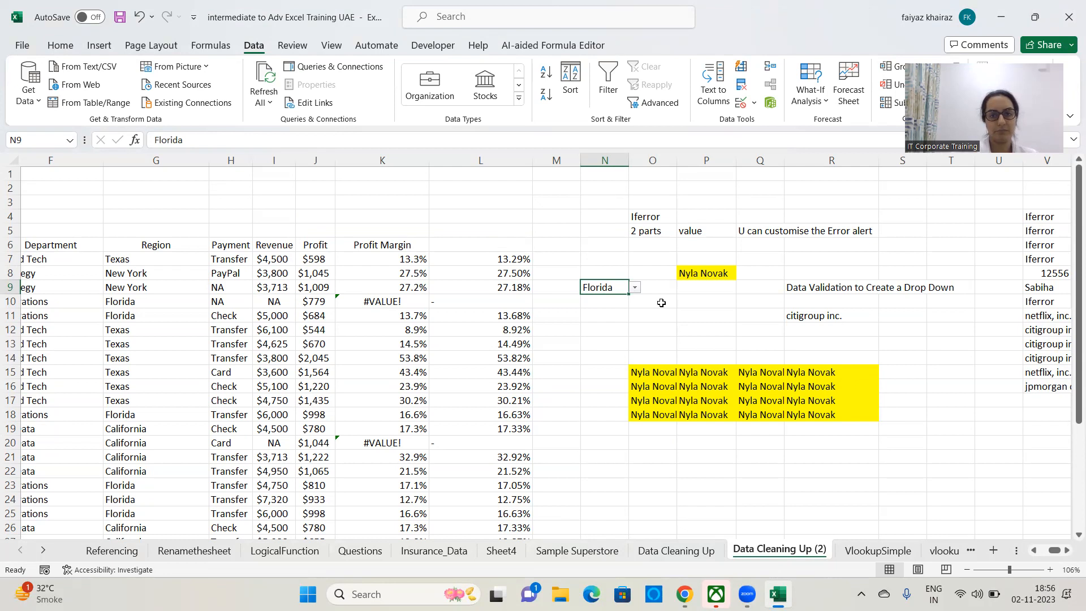
click(635, 288)
click(614, 314)
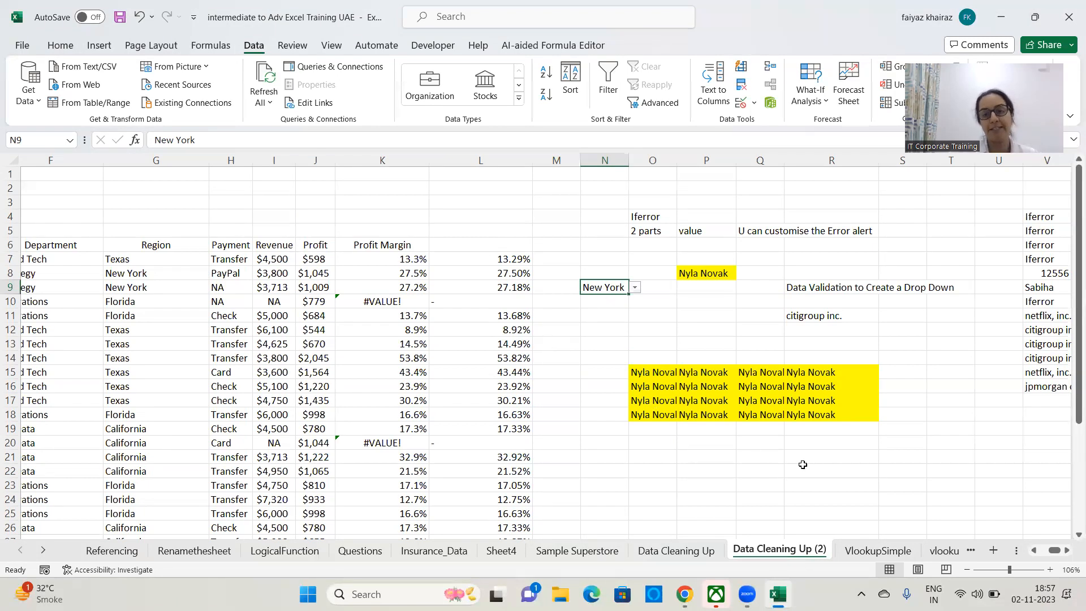
- Switch to the VlookupSimple sheet and fill the Employee Name input cell L8 with yellow
click(871, 552)
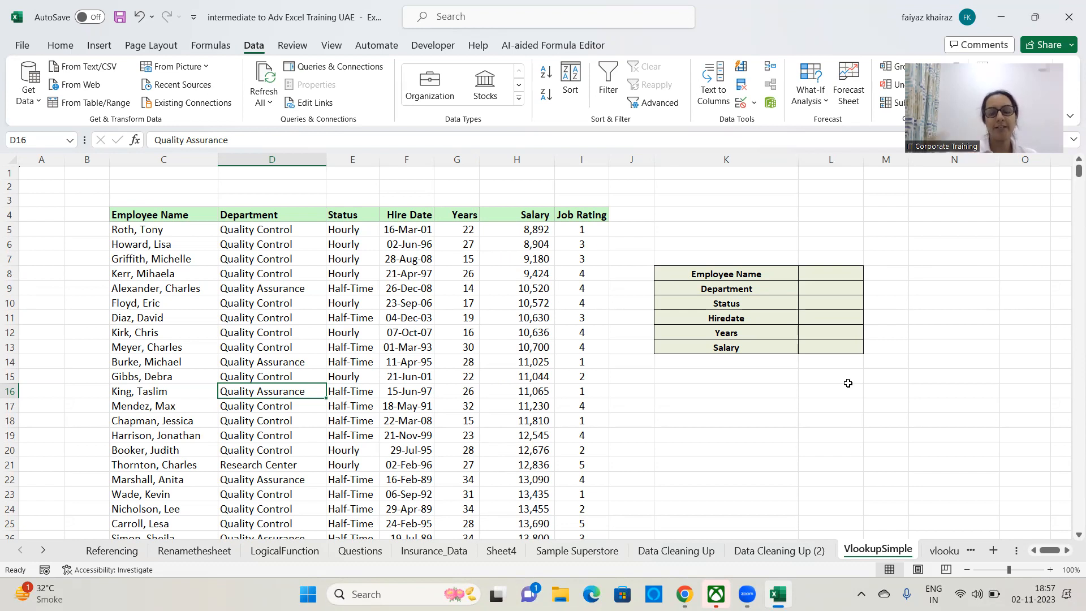
click(851, 271)
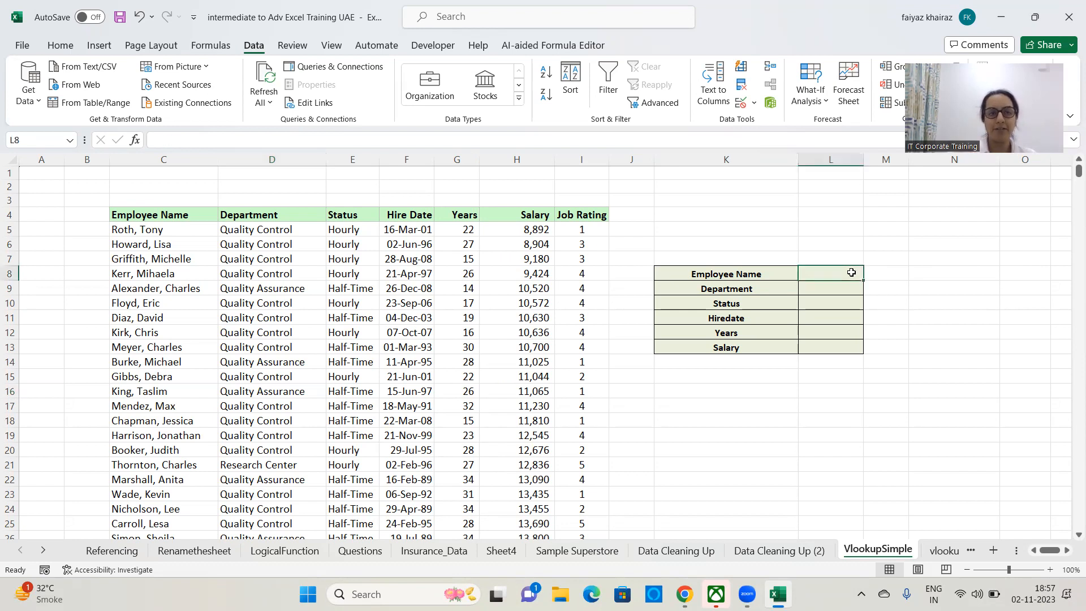
click(57, 48)
click(190, 95)
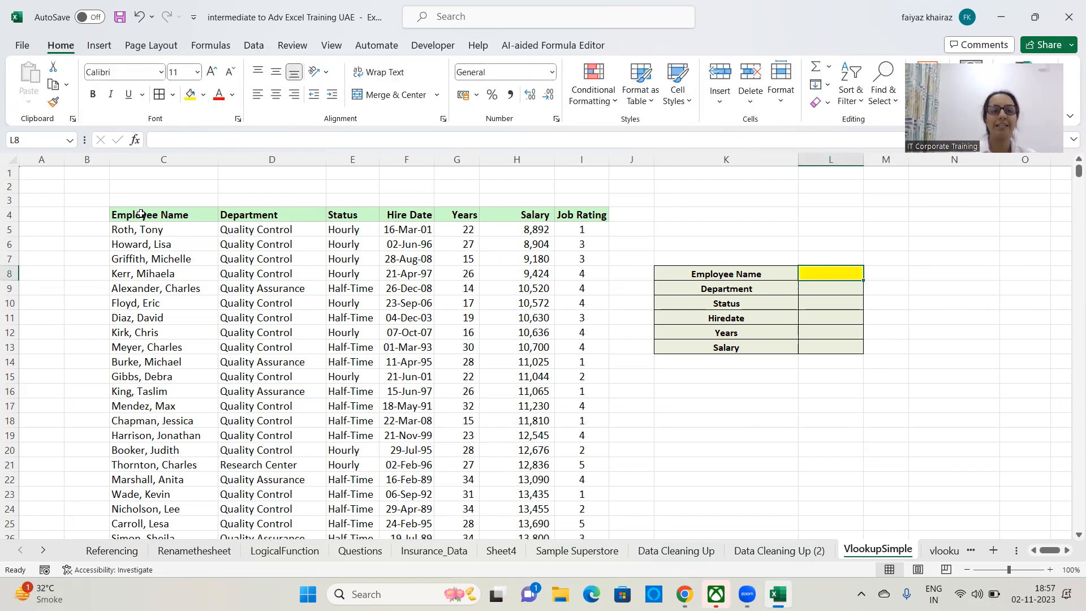
- Enter the note "Create a Drop Down here" in cell M8 beside the yellow cell
click(893, 271)
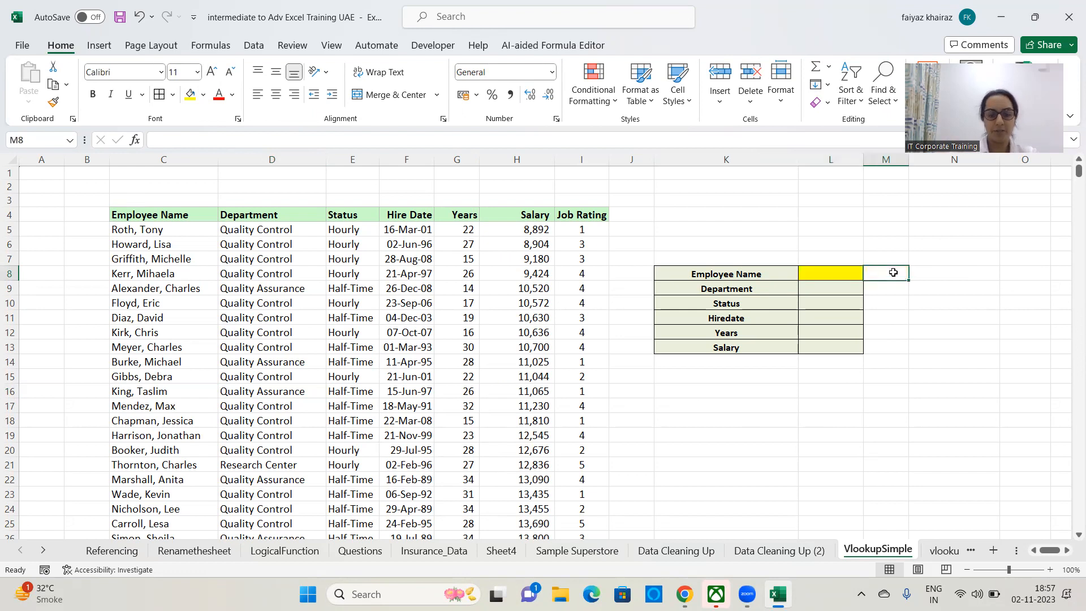
text(Create)
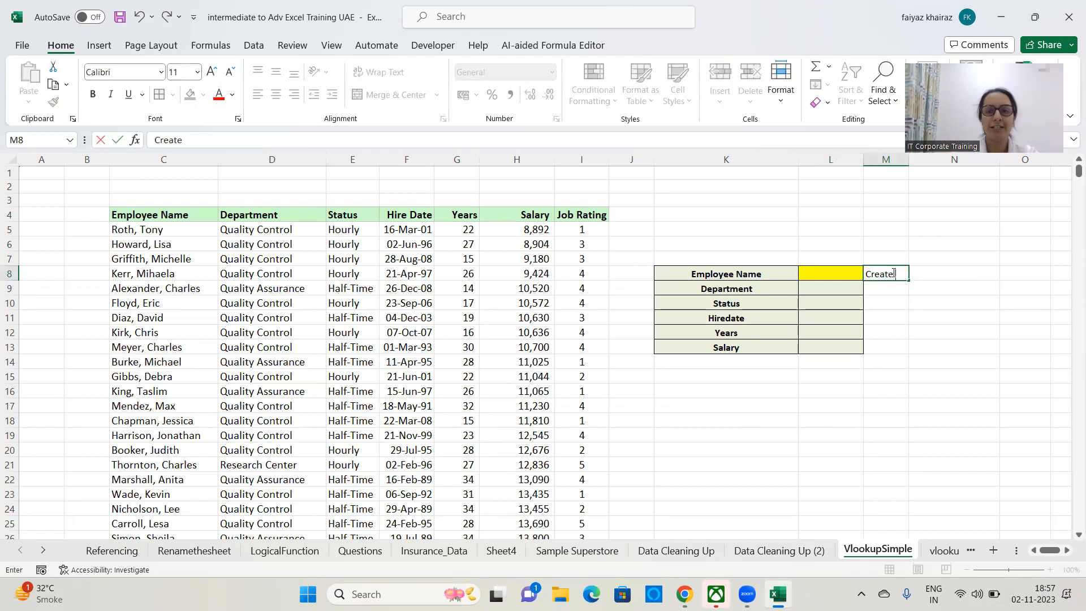
text( a Drop Down here)
key(Return)
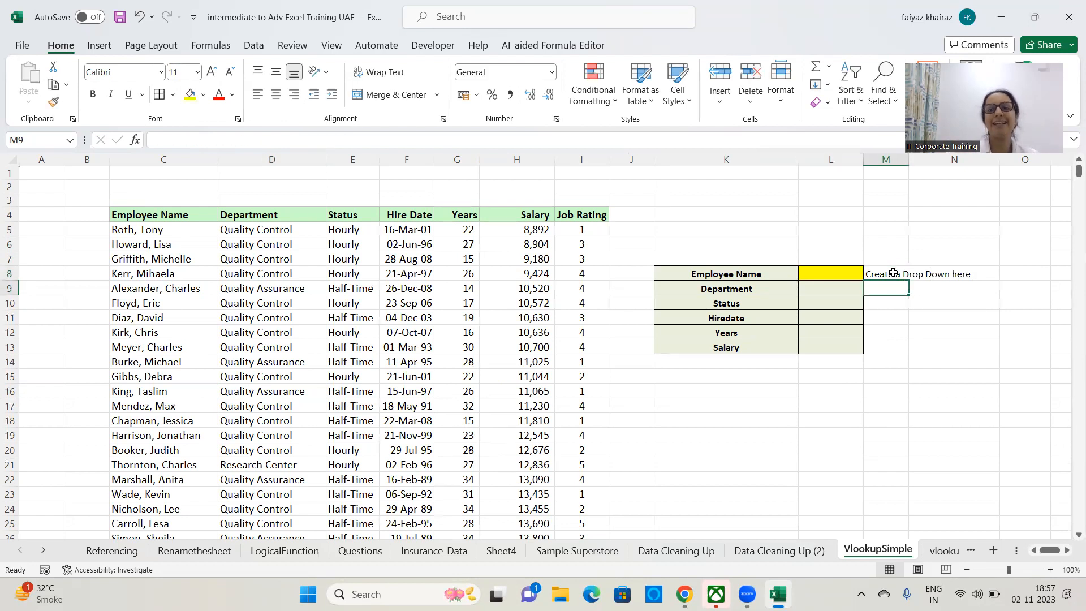
- Start a Data Validation rule for the Employee Name input cell L8 and allow only a List
click(844, 277)
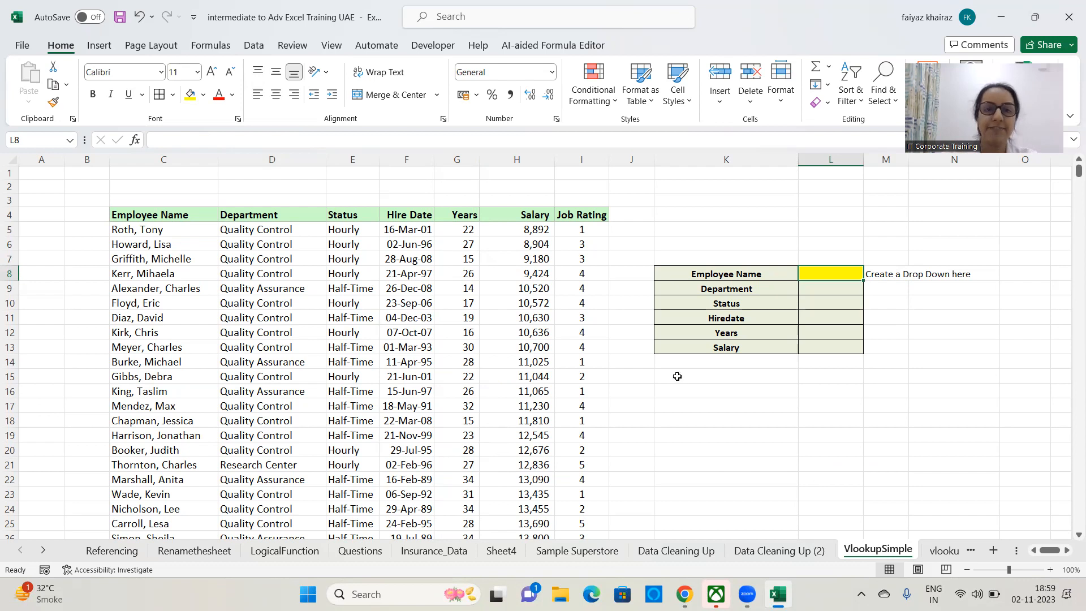
click(255, 48)
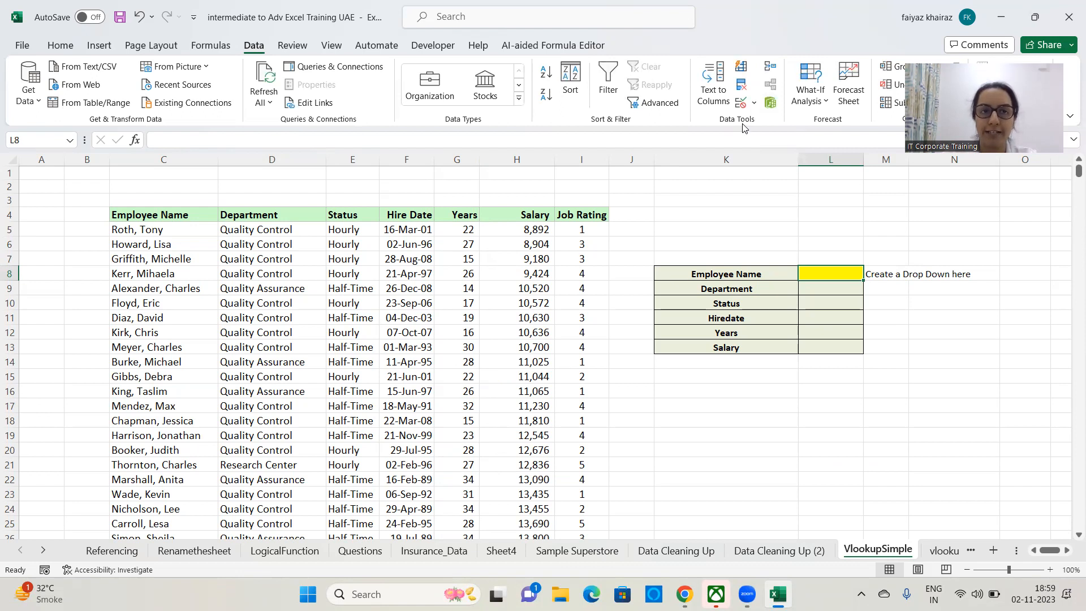
click(753, 103)
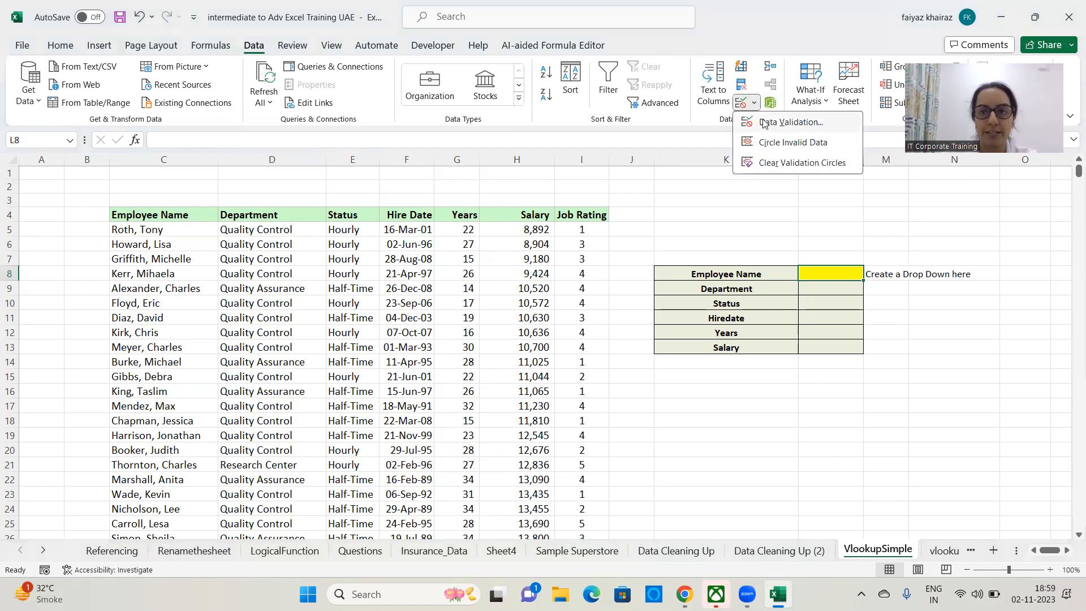
click(763, 123)
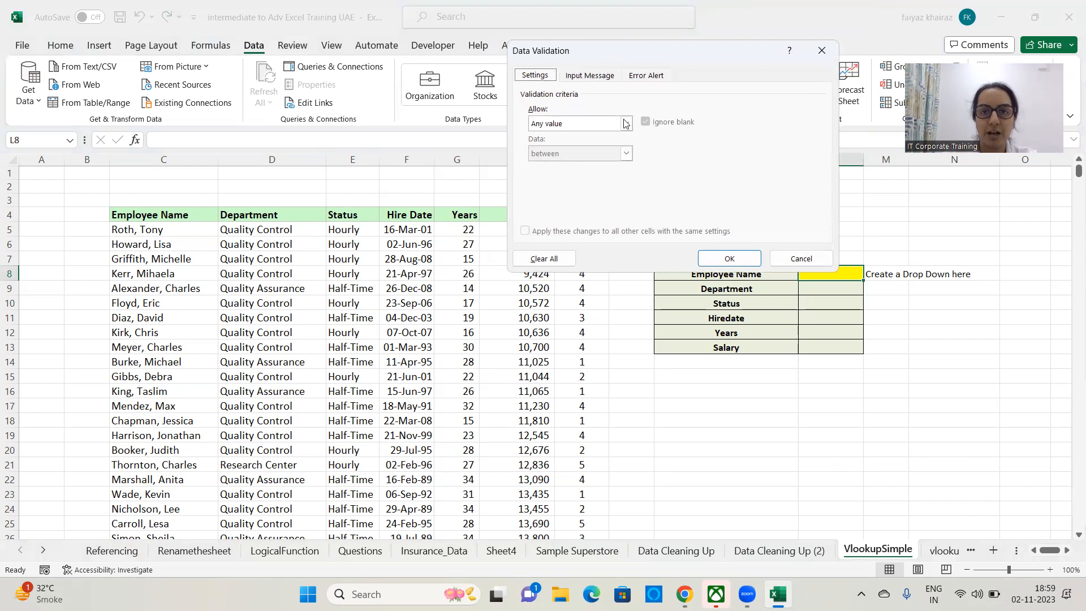
click(625, 123)
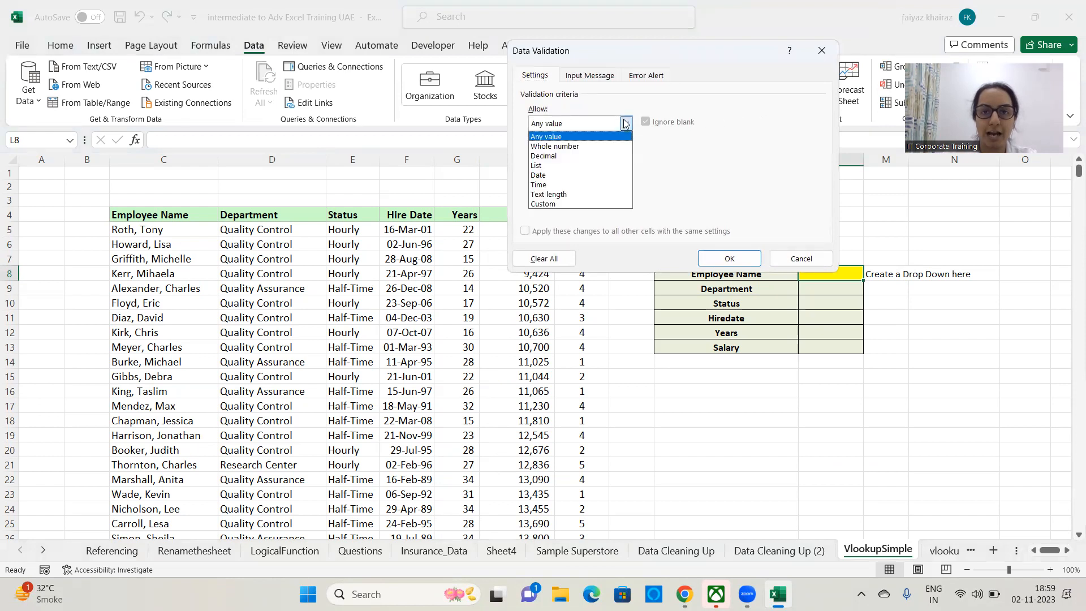
click(552, 165)
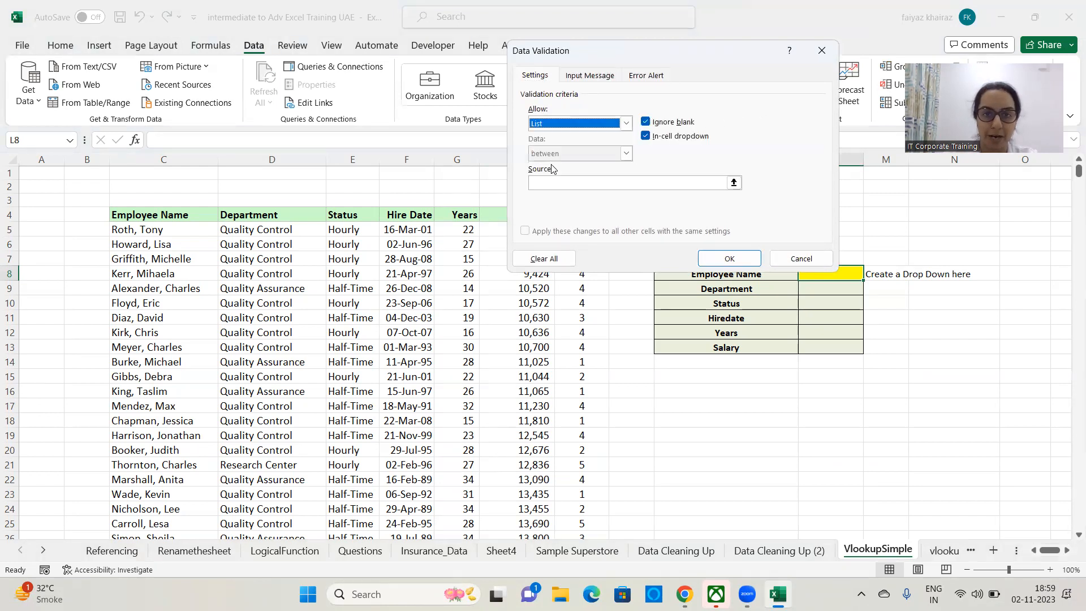
- Use the Employee Name cells C5:C712 as the list source and apply the validation to L8
click(733, 182)
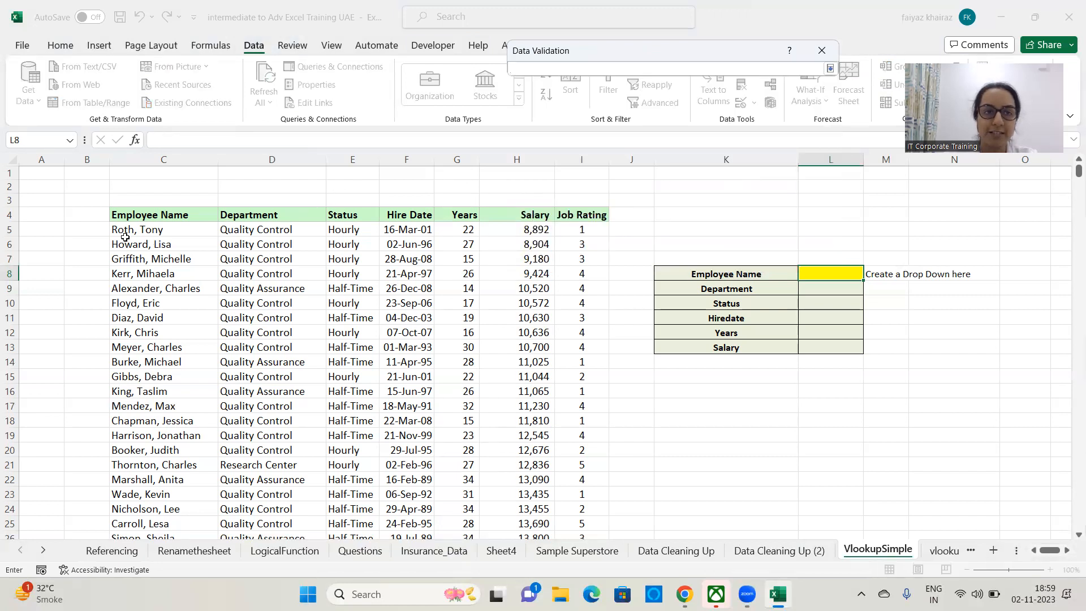
click(149, 229)
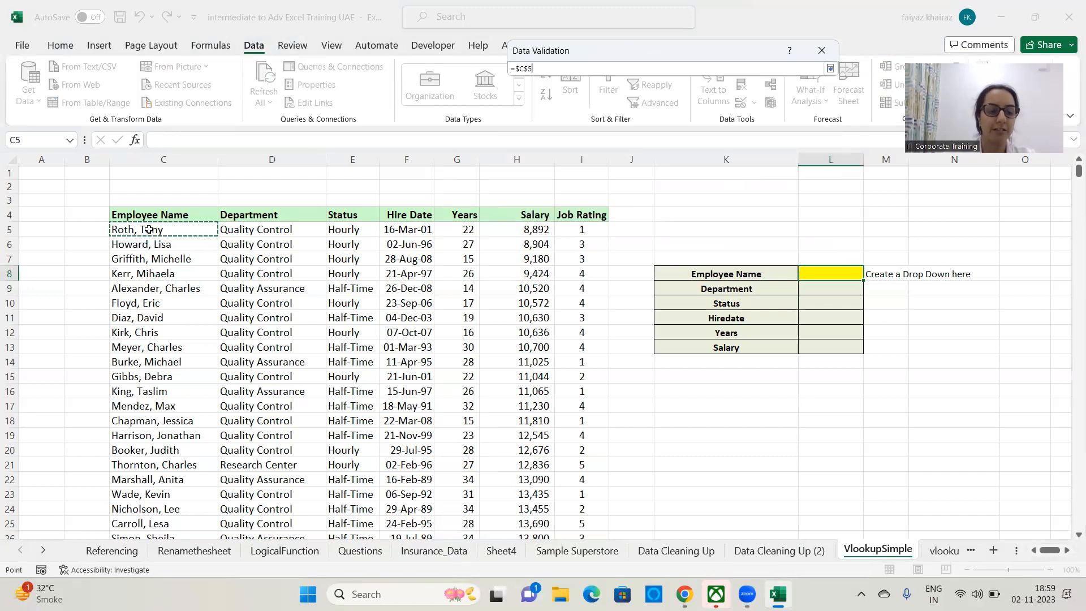
key(ctrl+shift+Down)
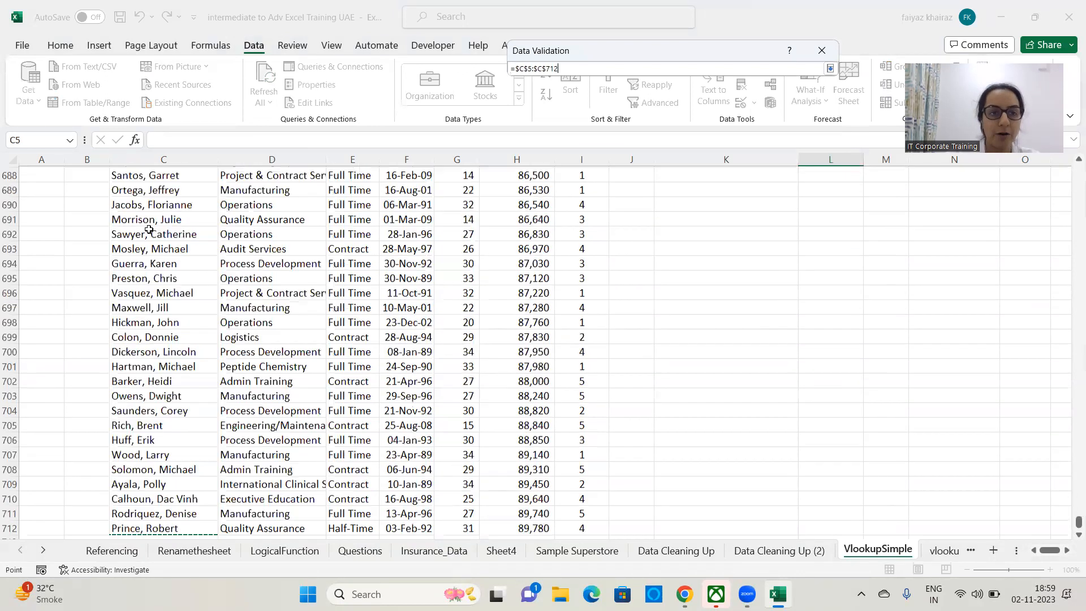
click(830, 68)
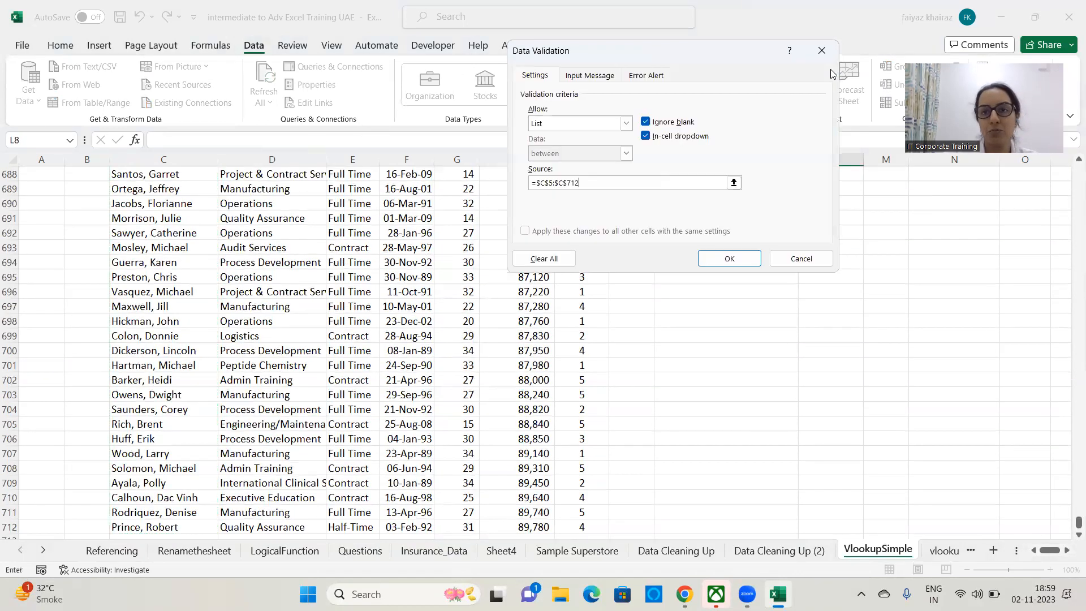
click(736, 258)
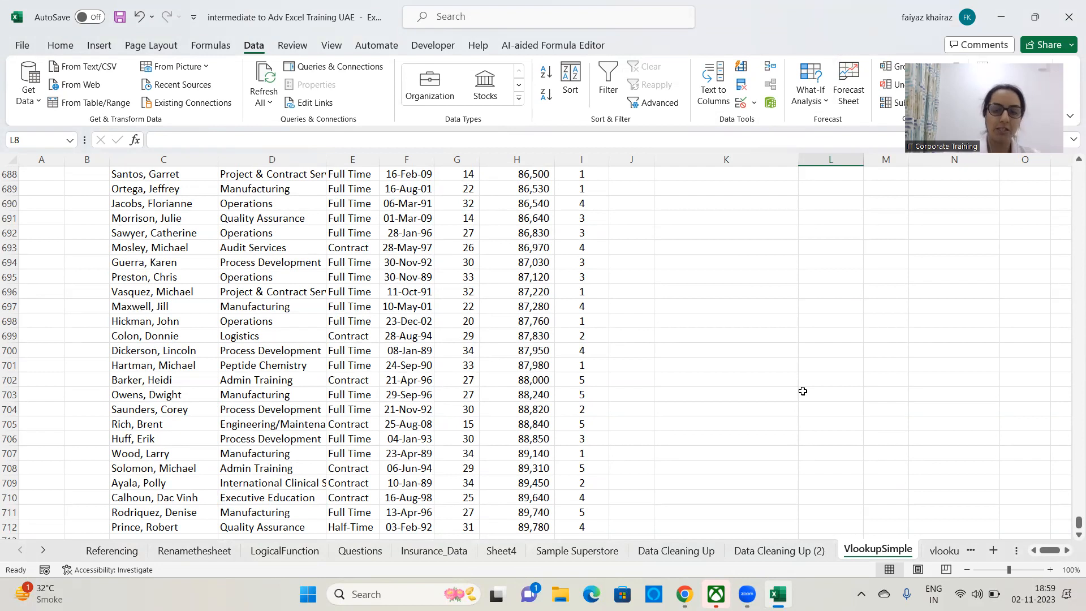
- Test the employee drop-down in L8 by picking the name listed in C10 and then the one in C12
scroll(803, 391, up, 20)
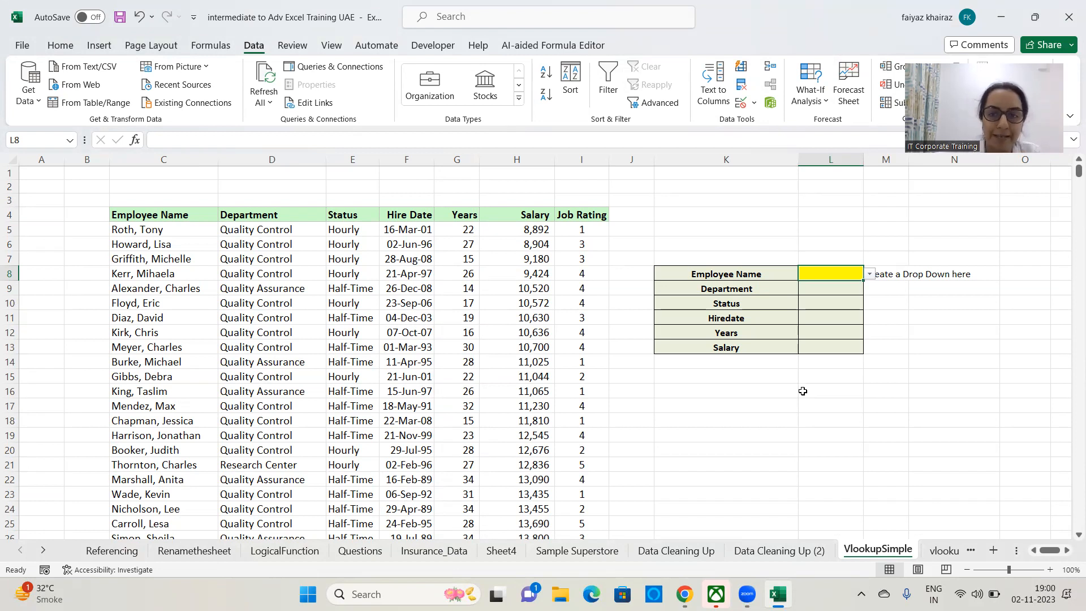
click(870, 274)
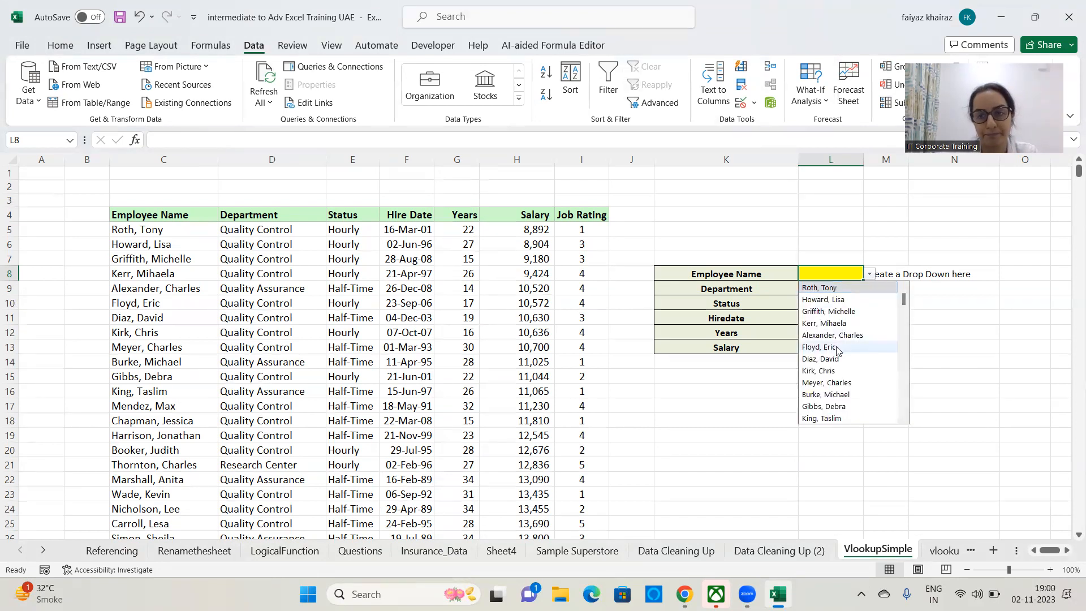
click(838, 350)
click(869, 274)
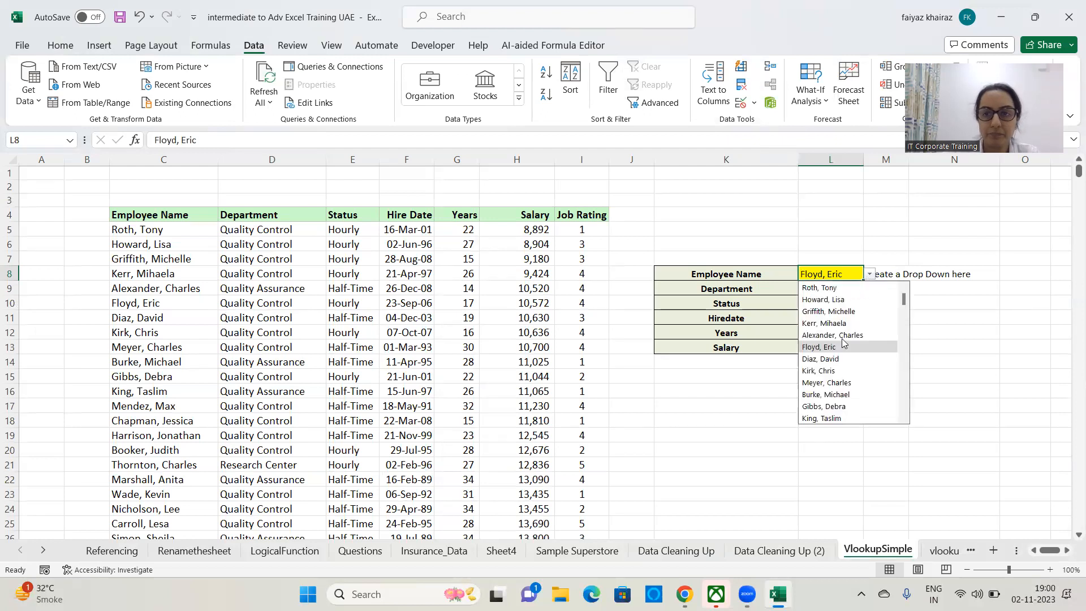
click(837, 371)
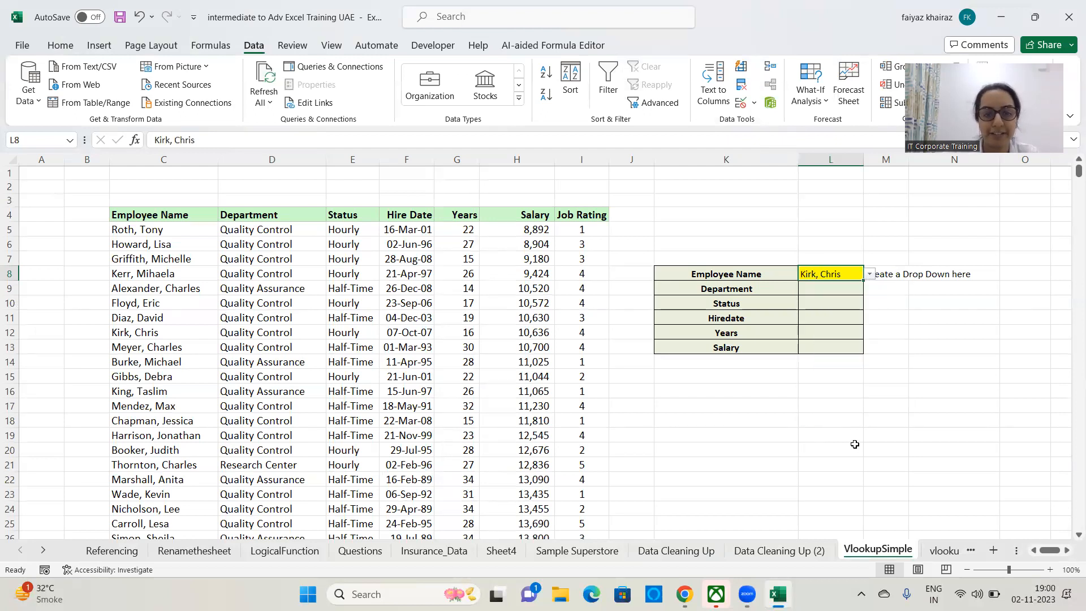